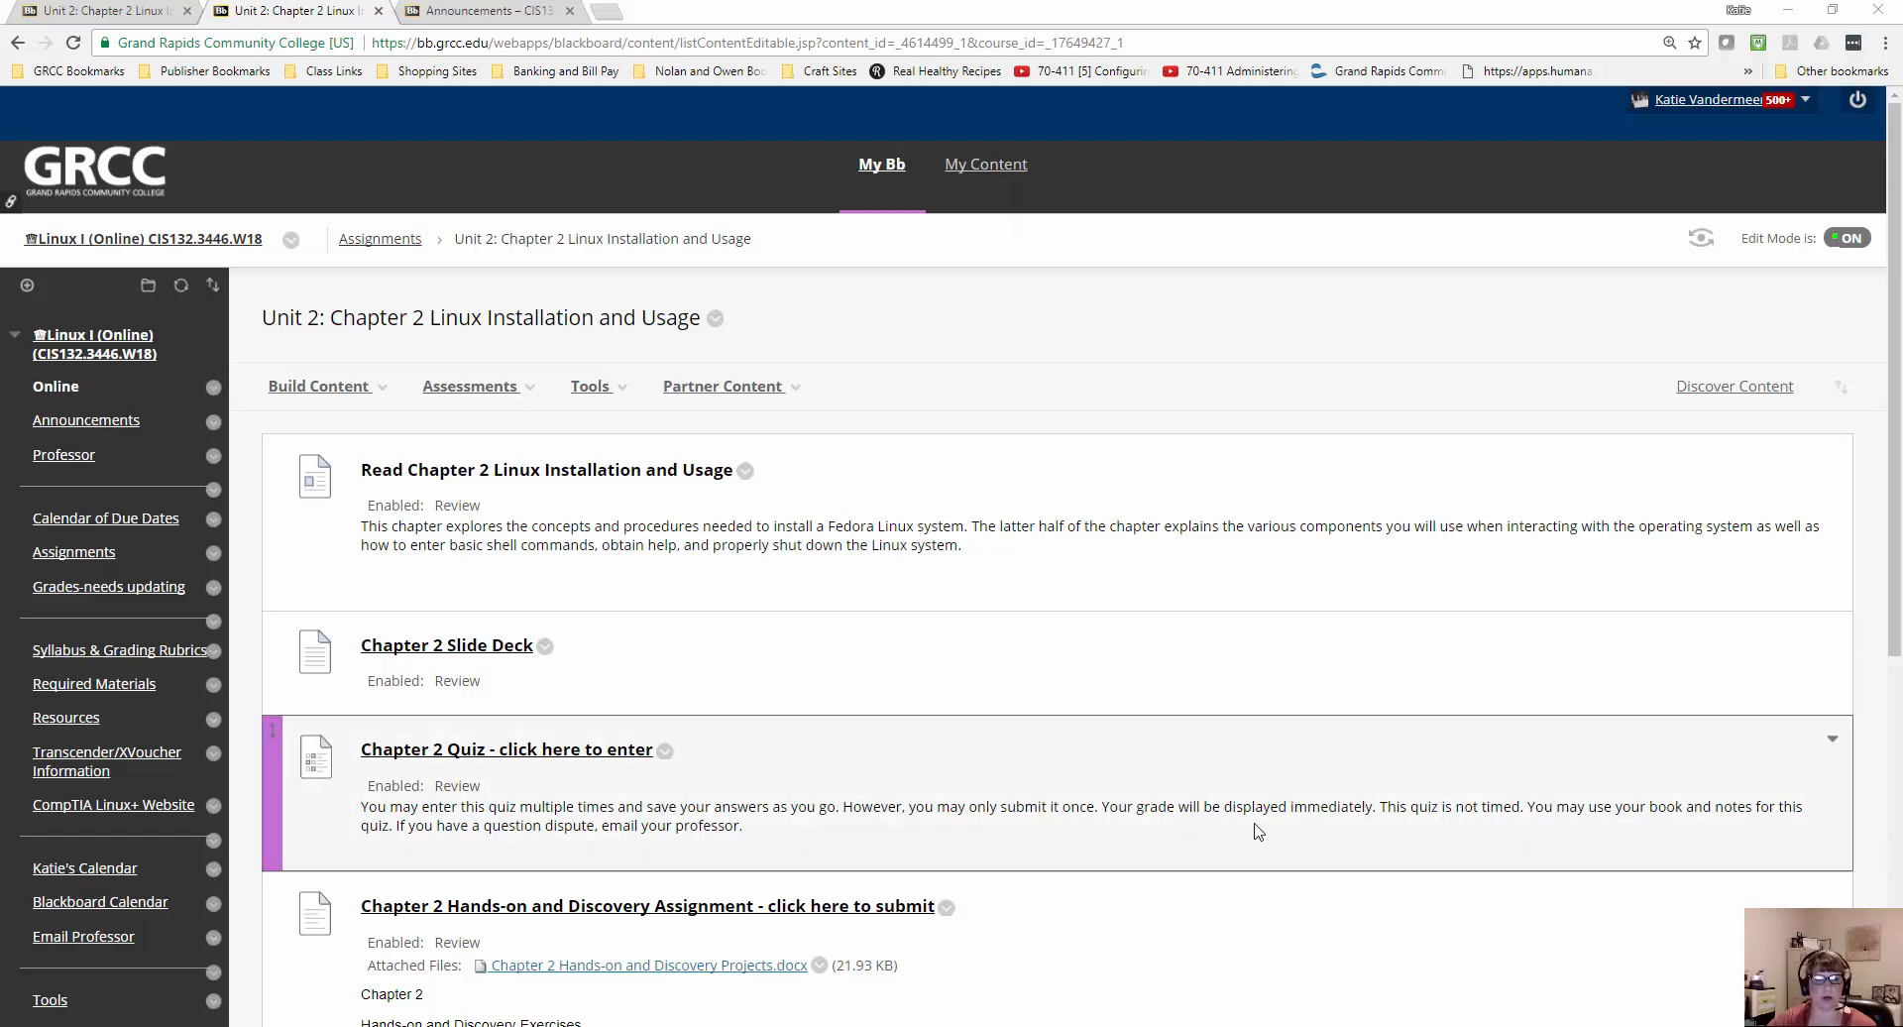
Review the Chapter 2 hands-on assignment in Blackboard, then read its instructions in the Chapter 2 Hands-on and Discovery Projects.docx document in Word.
{"action": "scroll", "coordinate": [1257, 850], "scroll_direction": "down", "scroll_amount": 2}
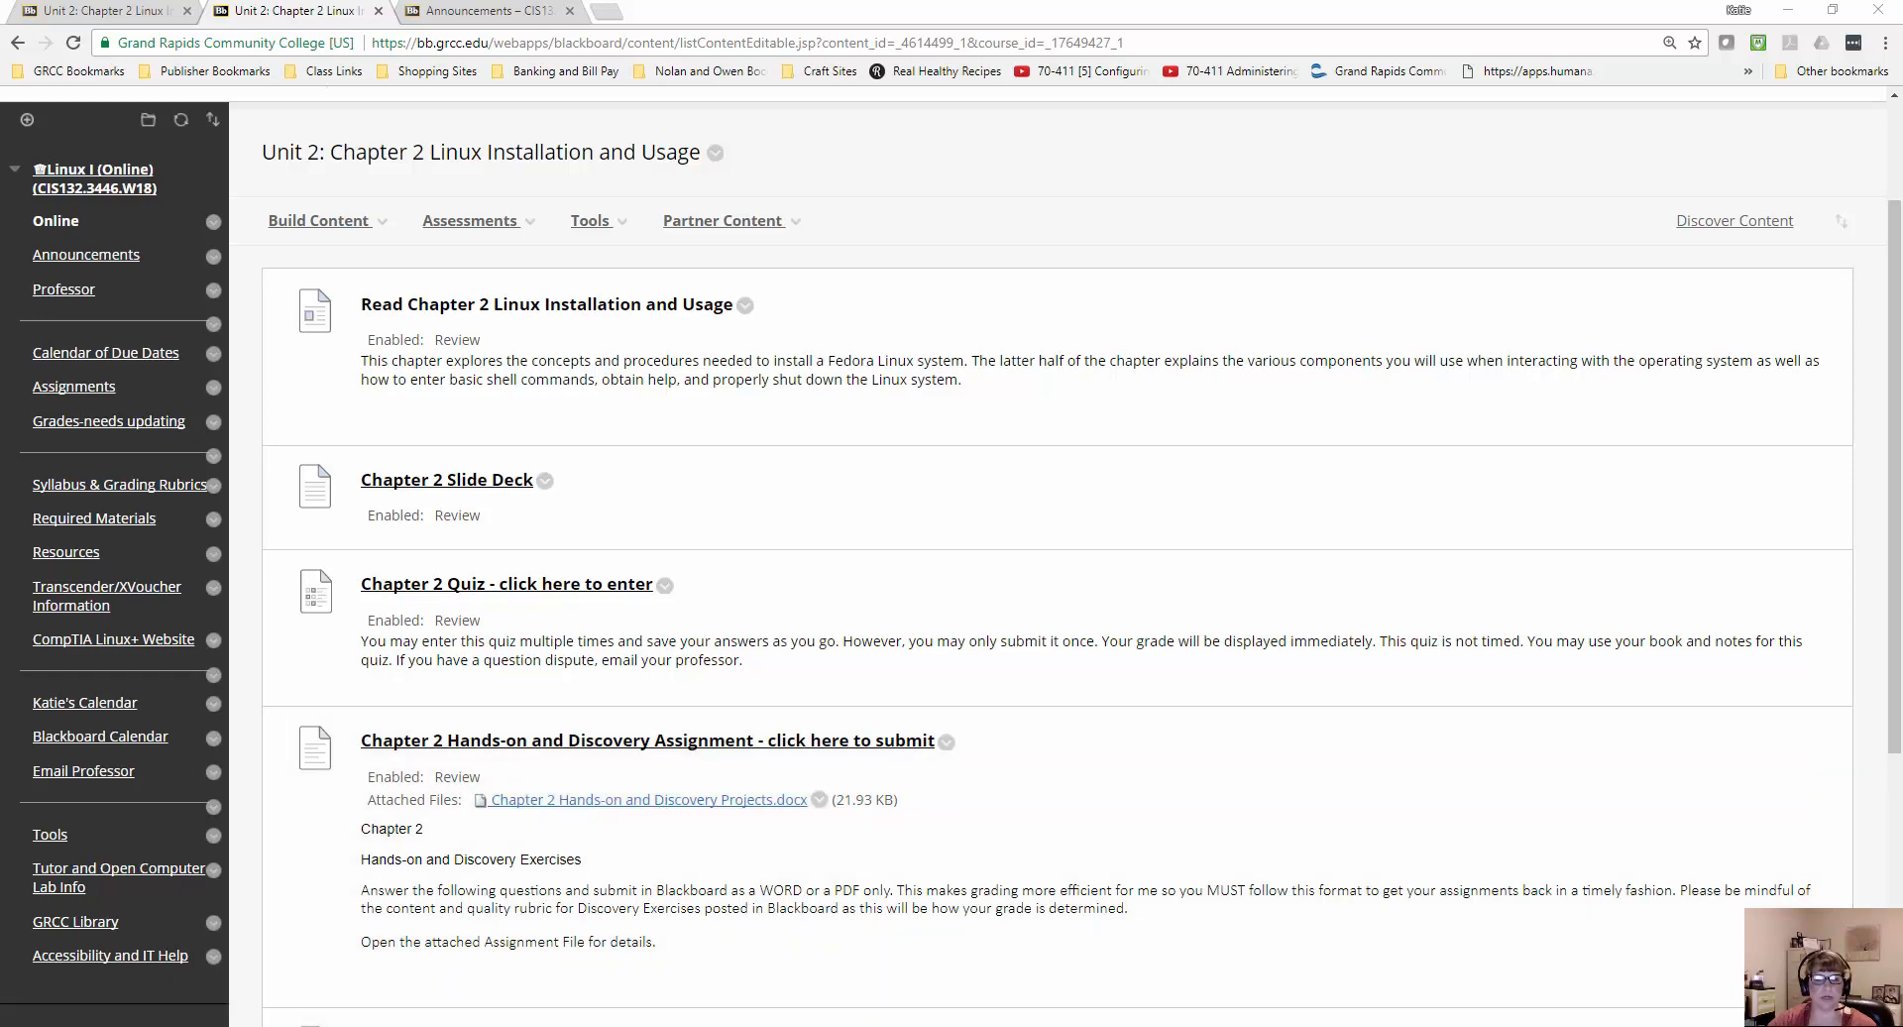
{"action": "mouse_move", "coordinate": [705, 1026]}
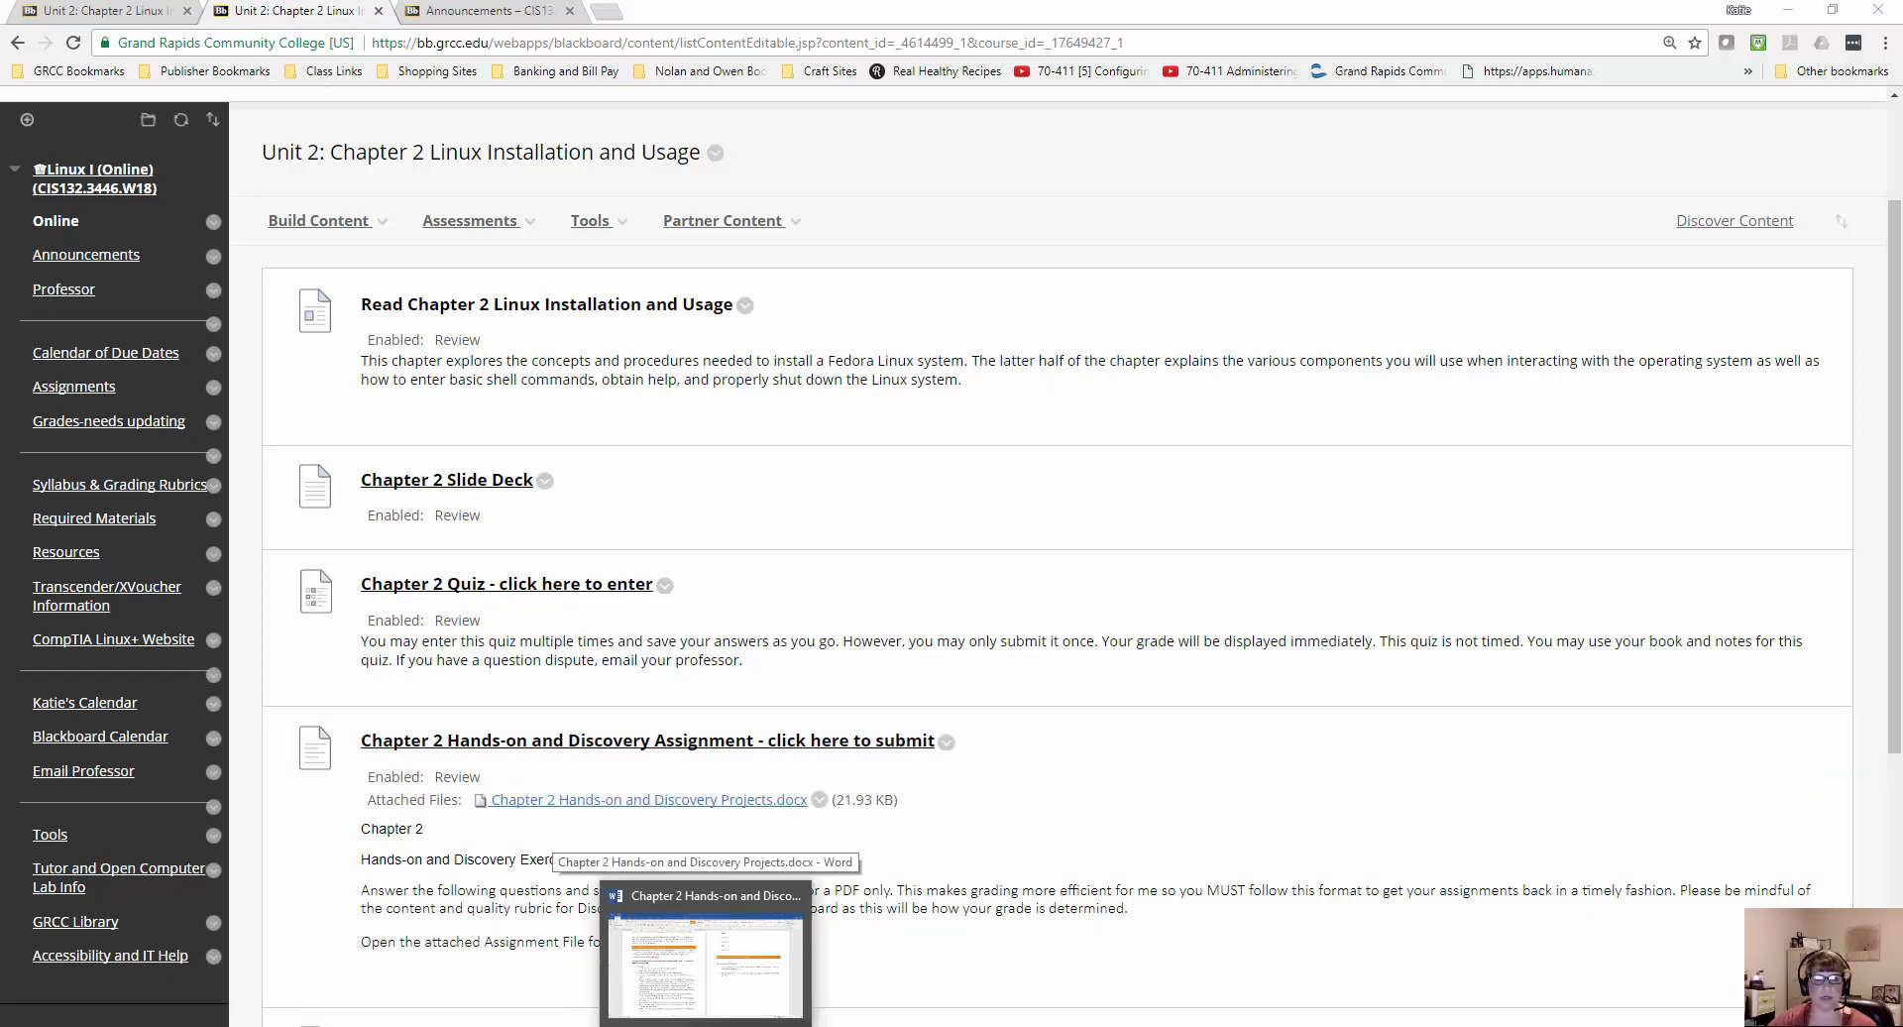
{"action": "left_click", "coordinate": [705, 952]}
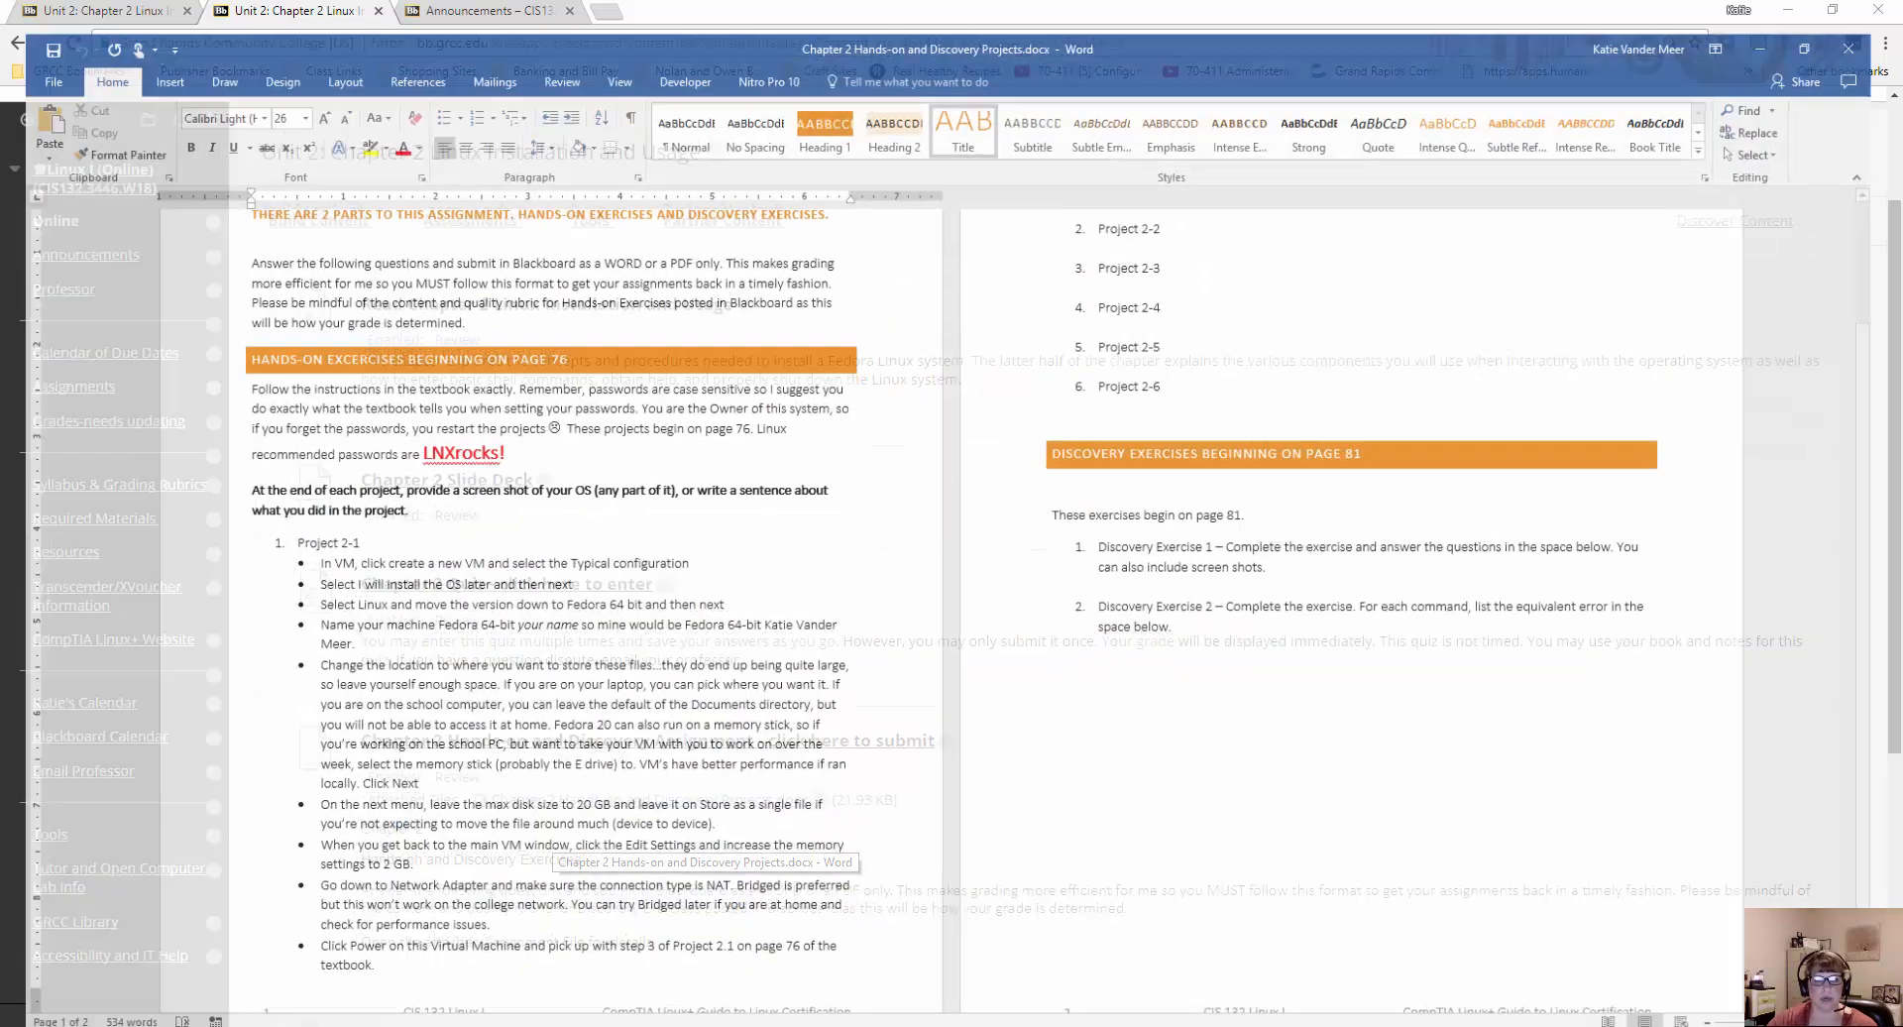
{"action": "scroll", "coordinate": [874, 662], "scroll_direction": "up", "scroll_amount": 1}
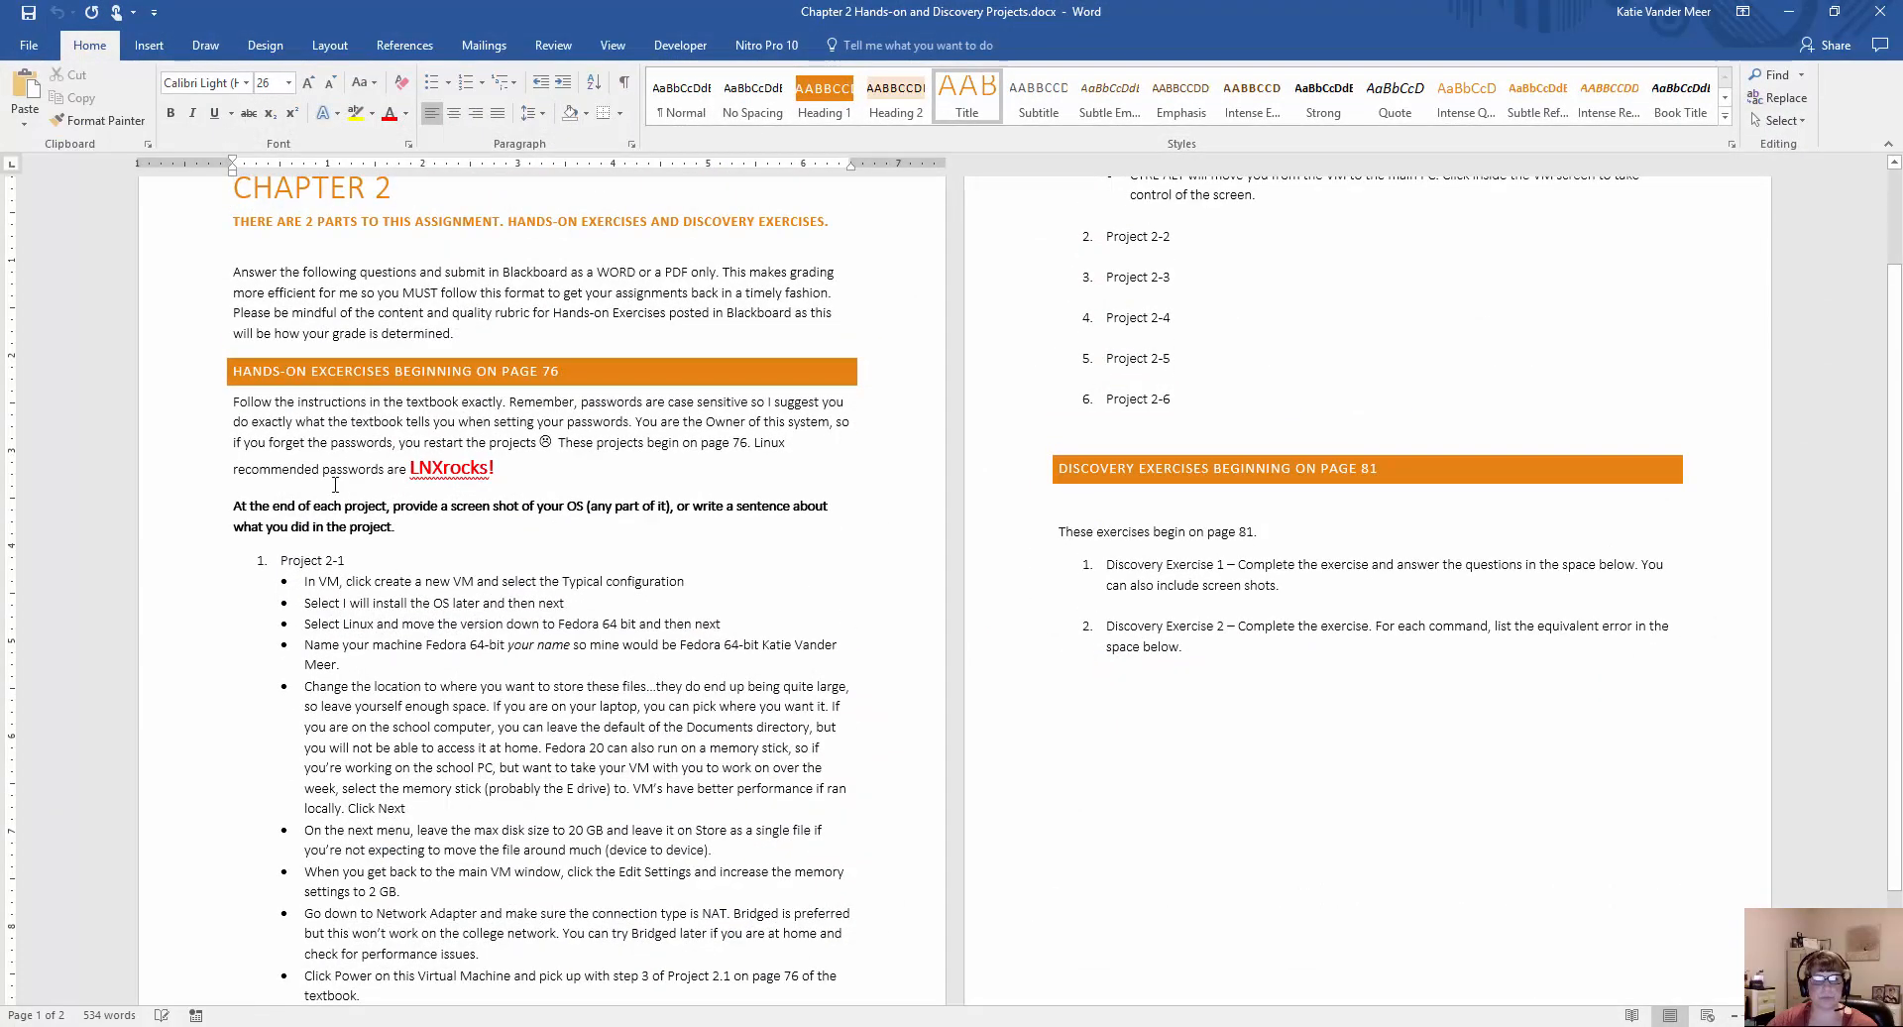
{"action": "scroll", "coordinate": [412, 589], "scroll_direction": "down", "scroll_amount": 1}
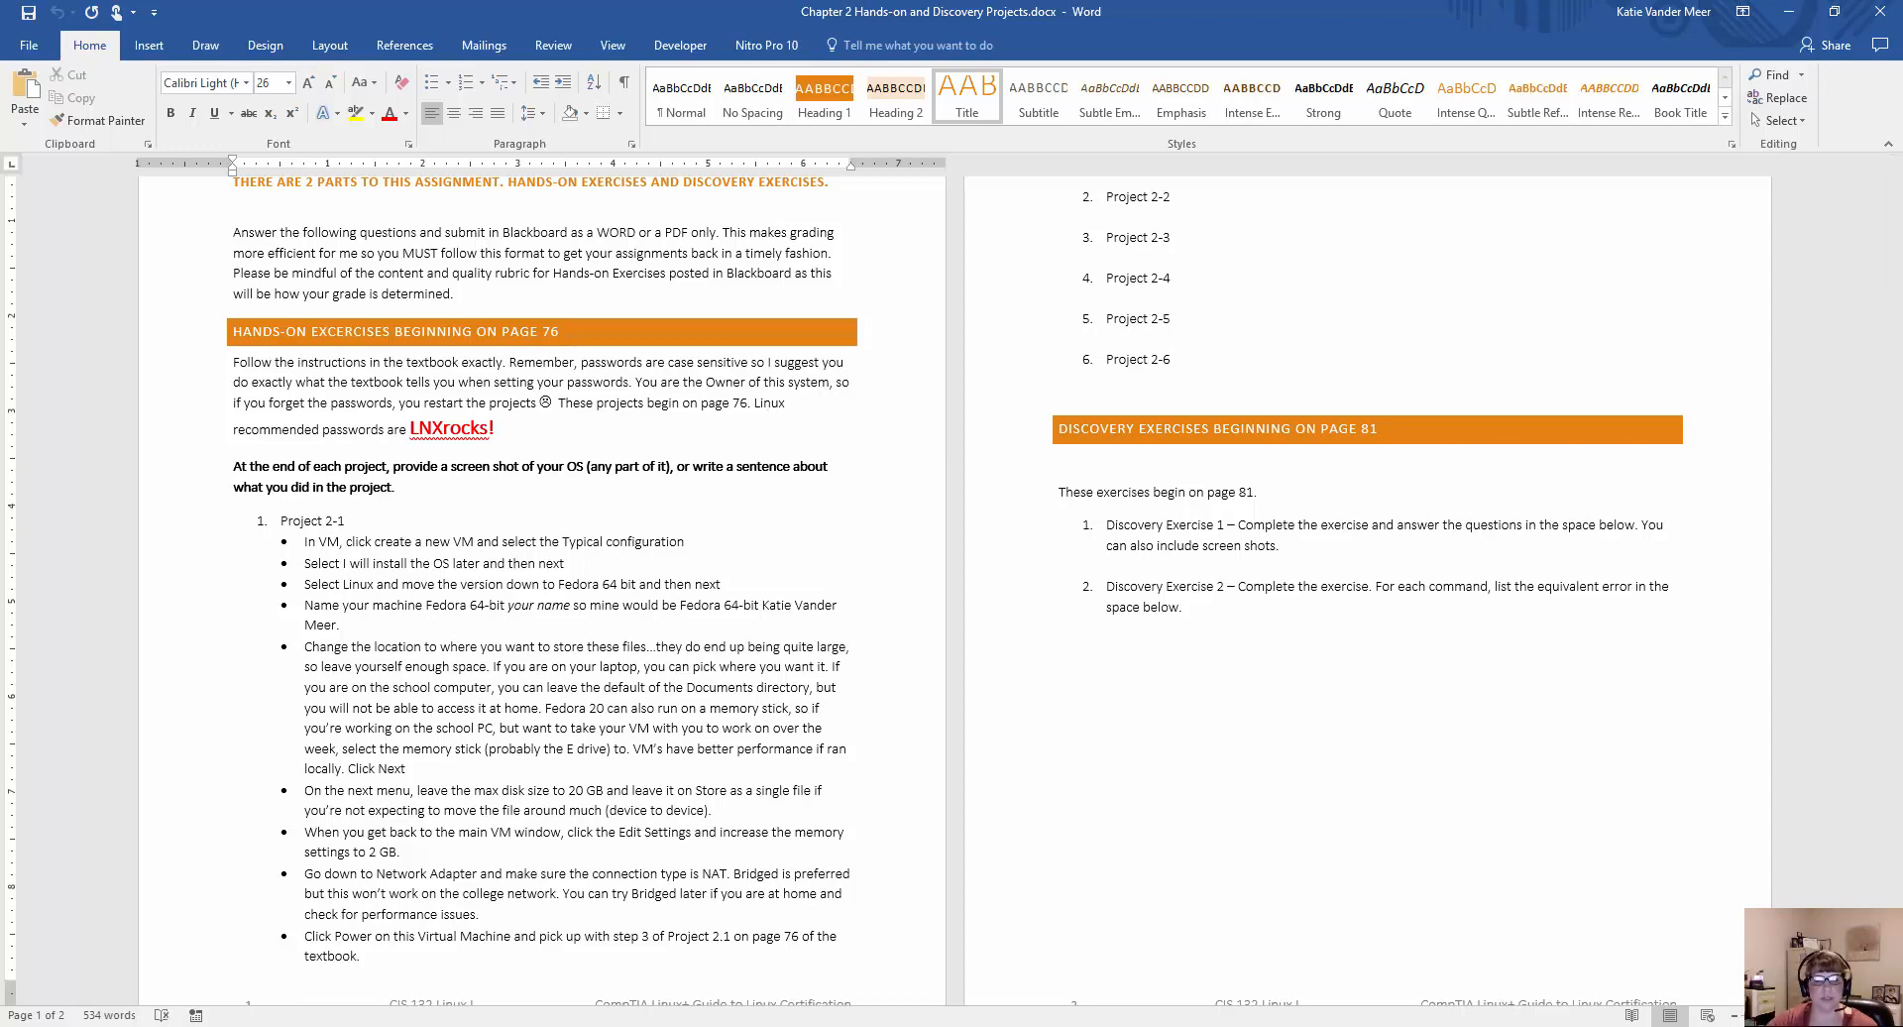
Switch to the CompTIA Linux+ textbook in VitalSource Bookshelf and skim Chapter 2 from the Introduction through the Installing Linux section.
{"action": "mouse_move", "coordinate": [753, 1026]}
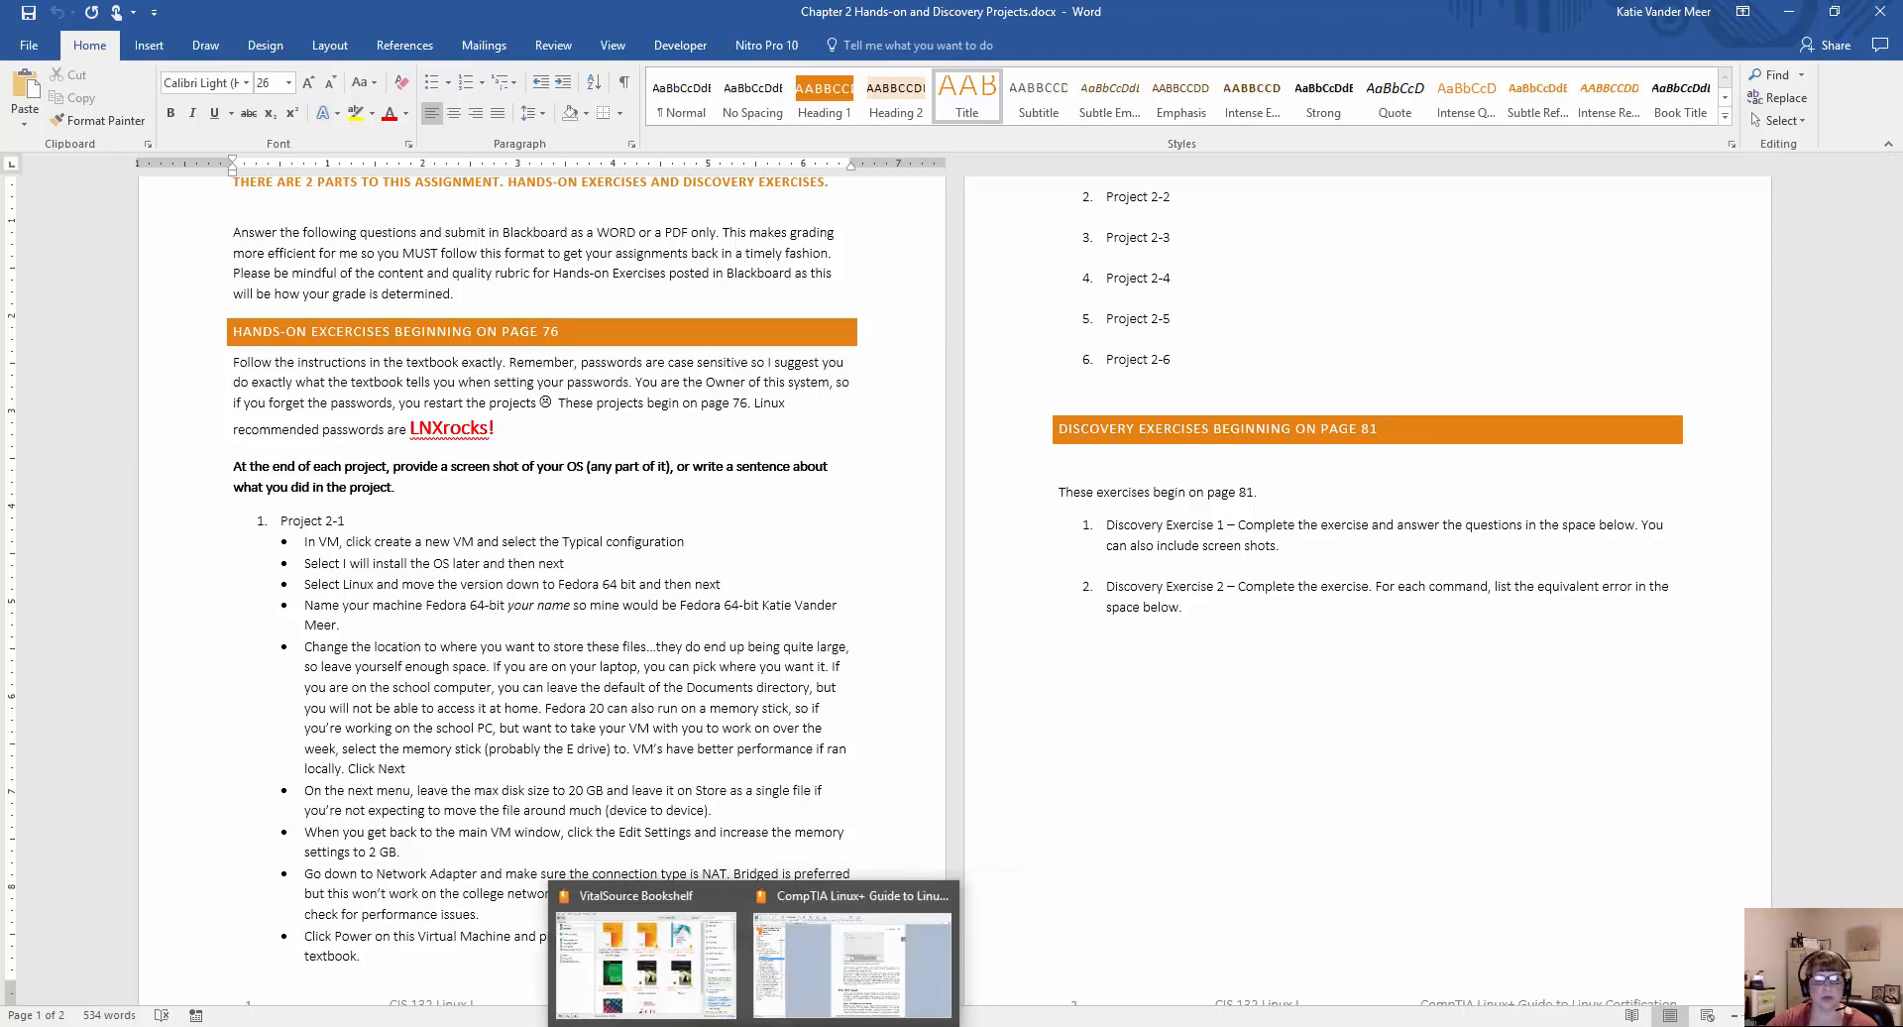
{"action": "left_click", "coordinate": [853, 957]}
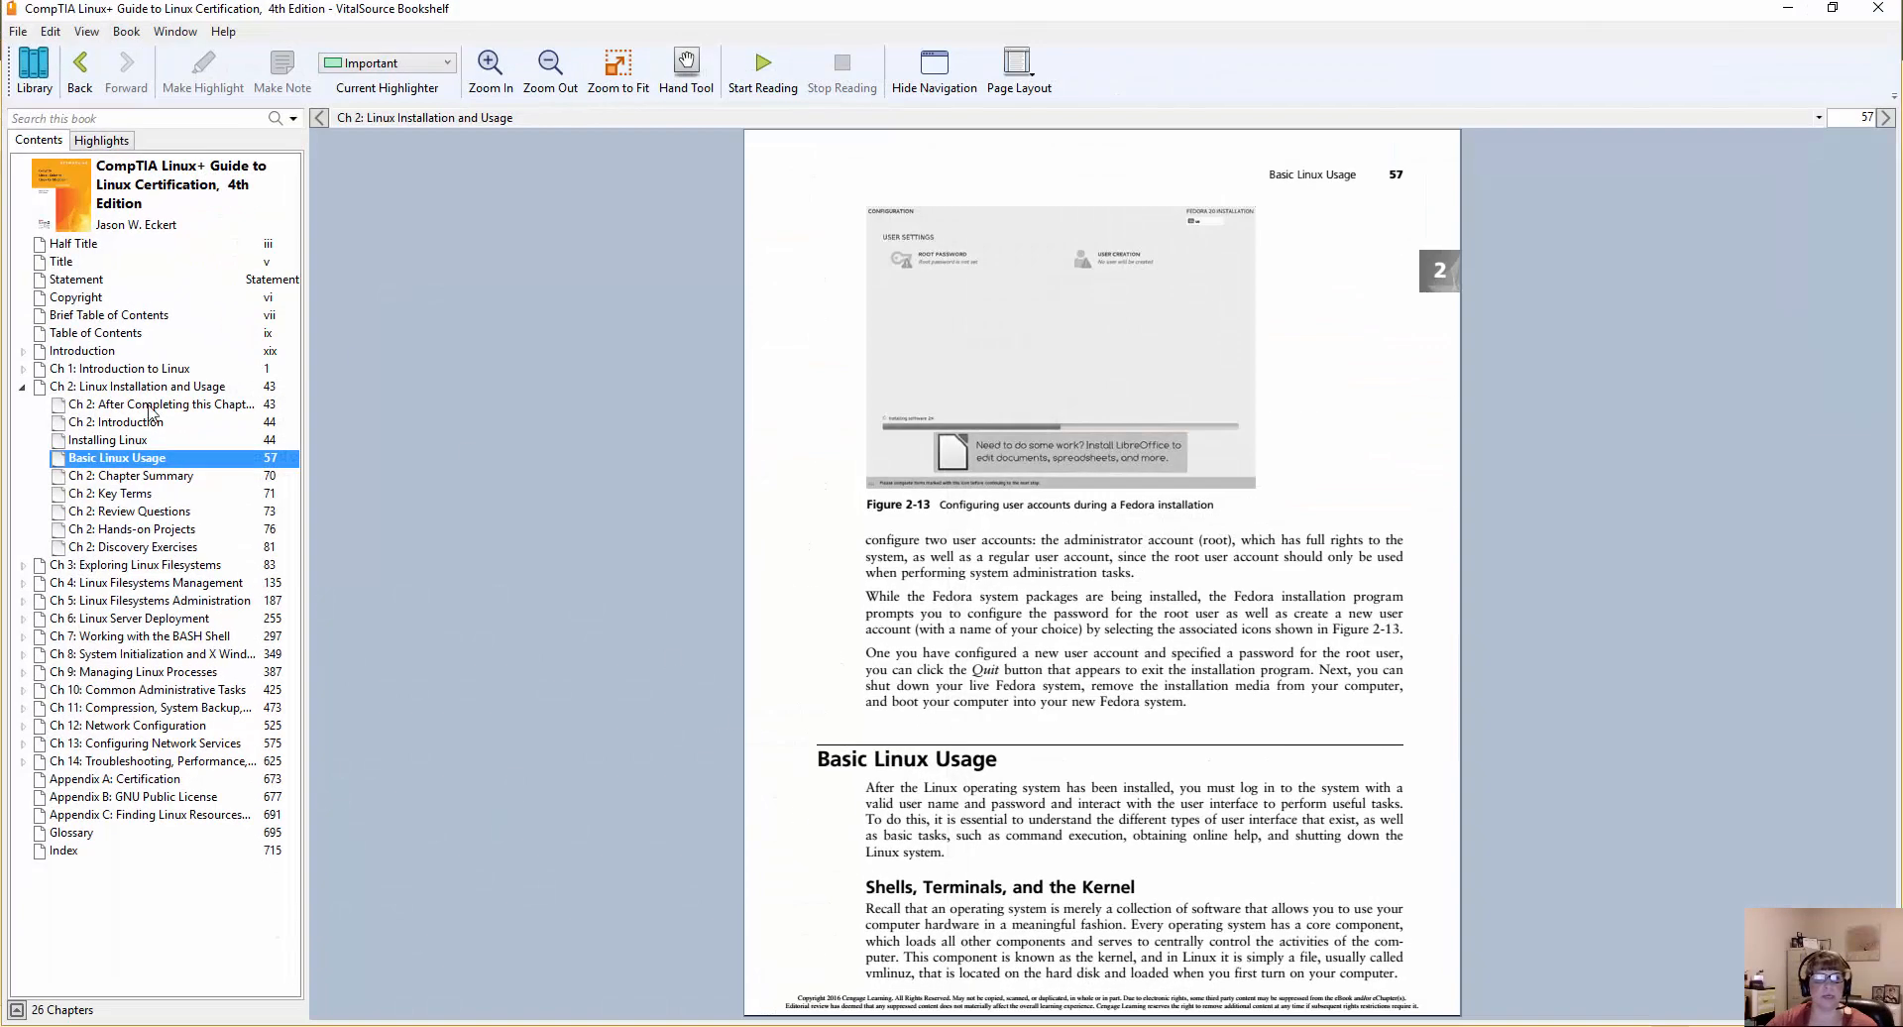
{"action": "left_click", "coordinate": [147, 406]}
{"action": "left_click", "coordinate": [165, 424]}
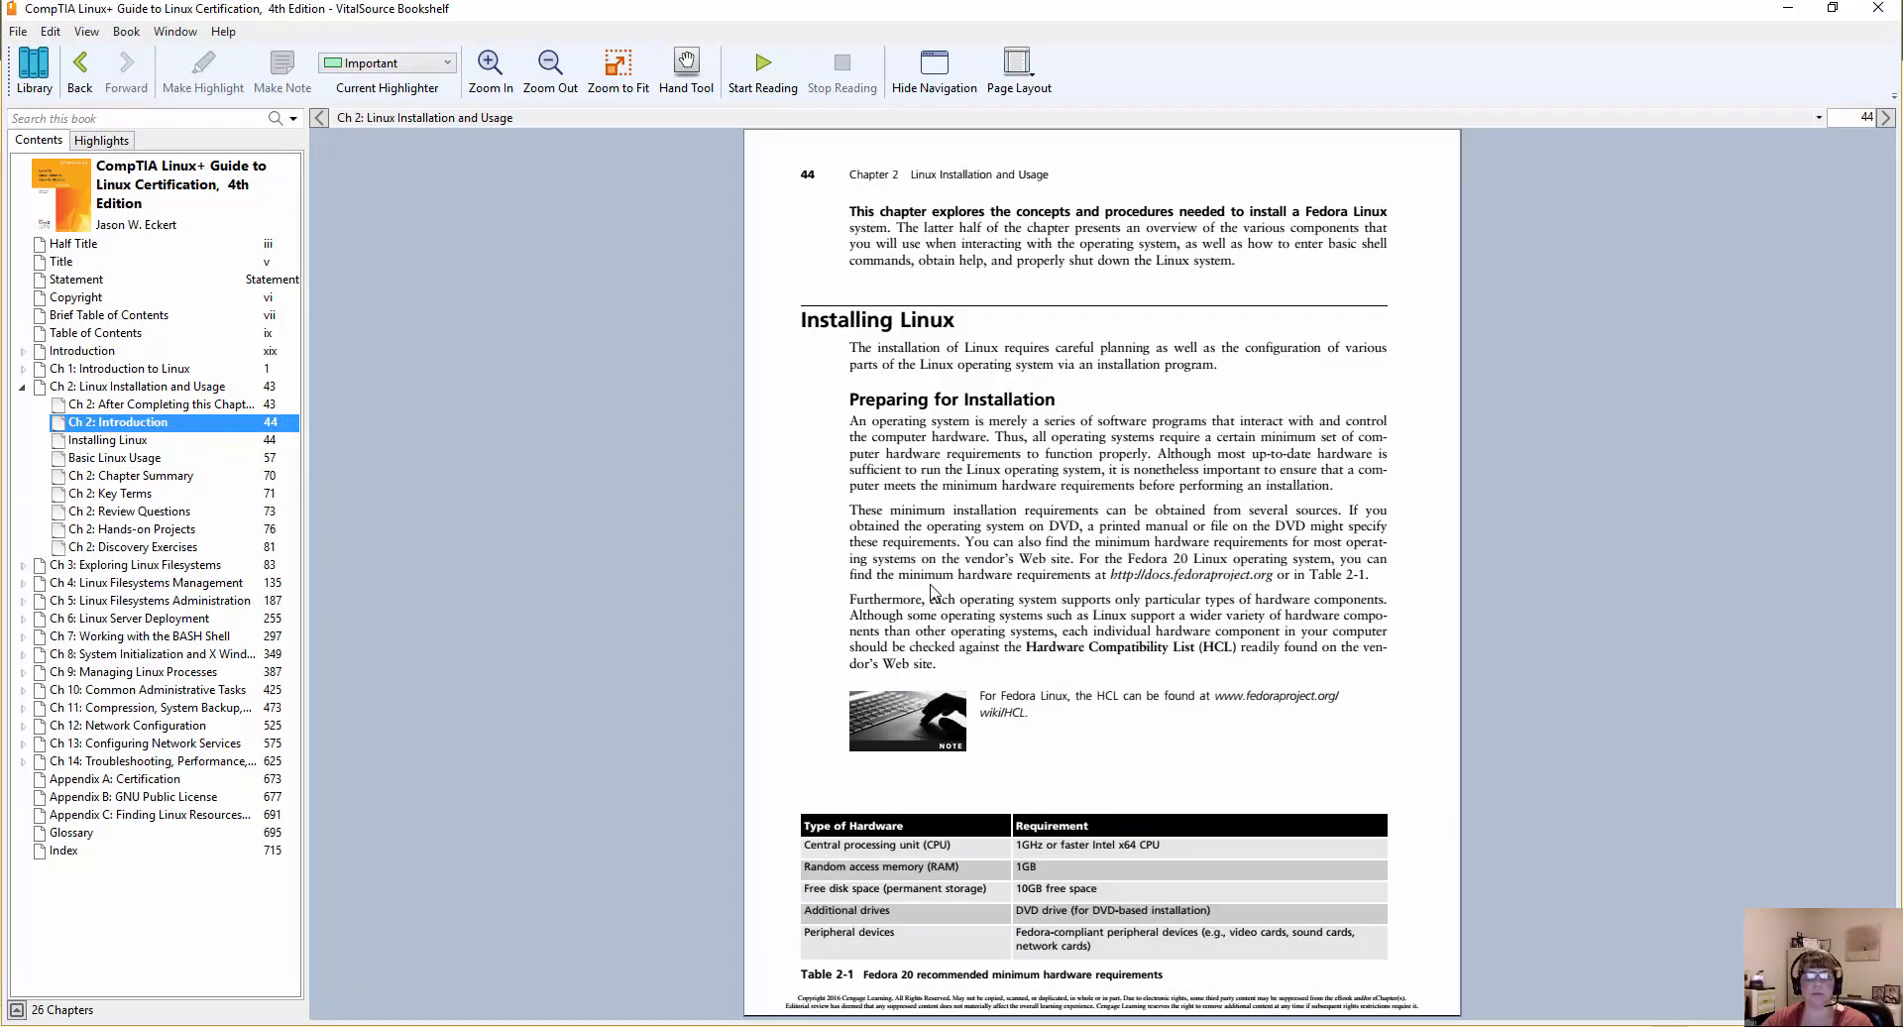
{"action": "scroll", "coordinate": [932, 593], "scroll_direction": "down", "scroll_amount": 3}
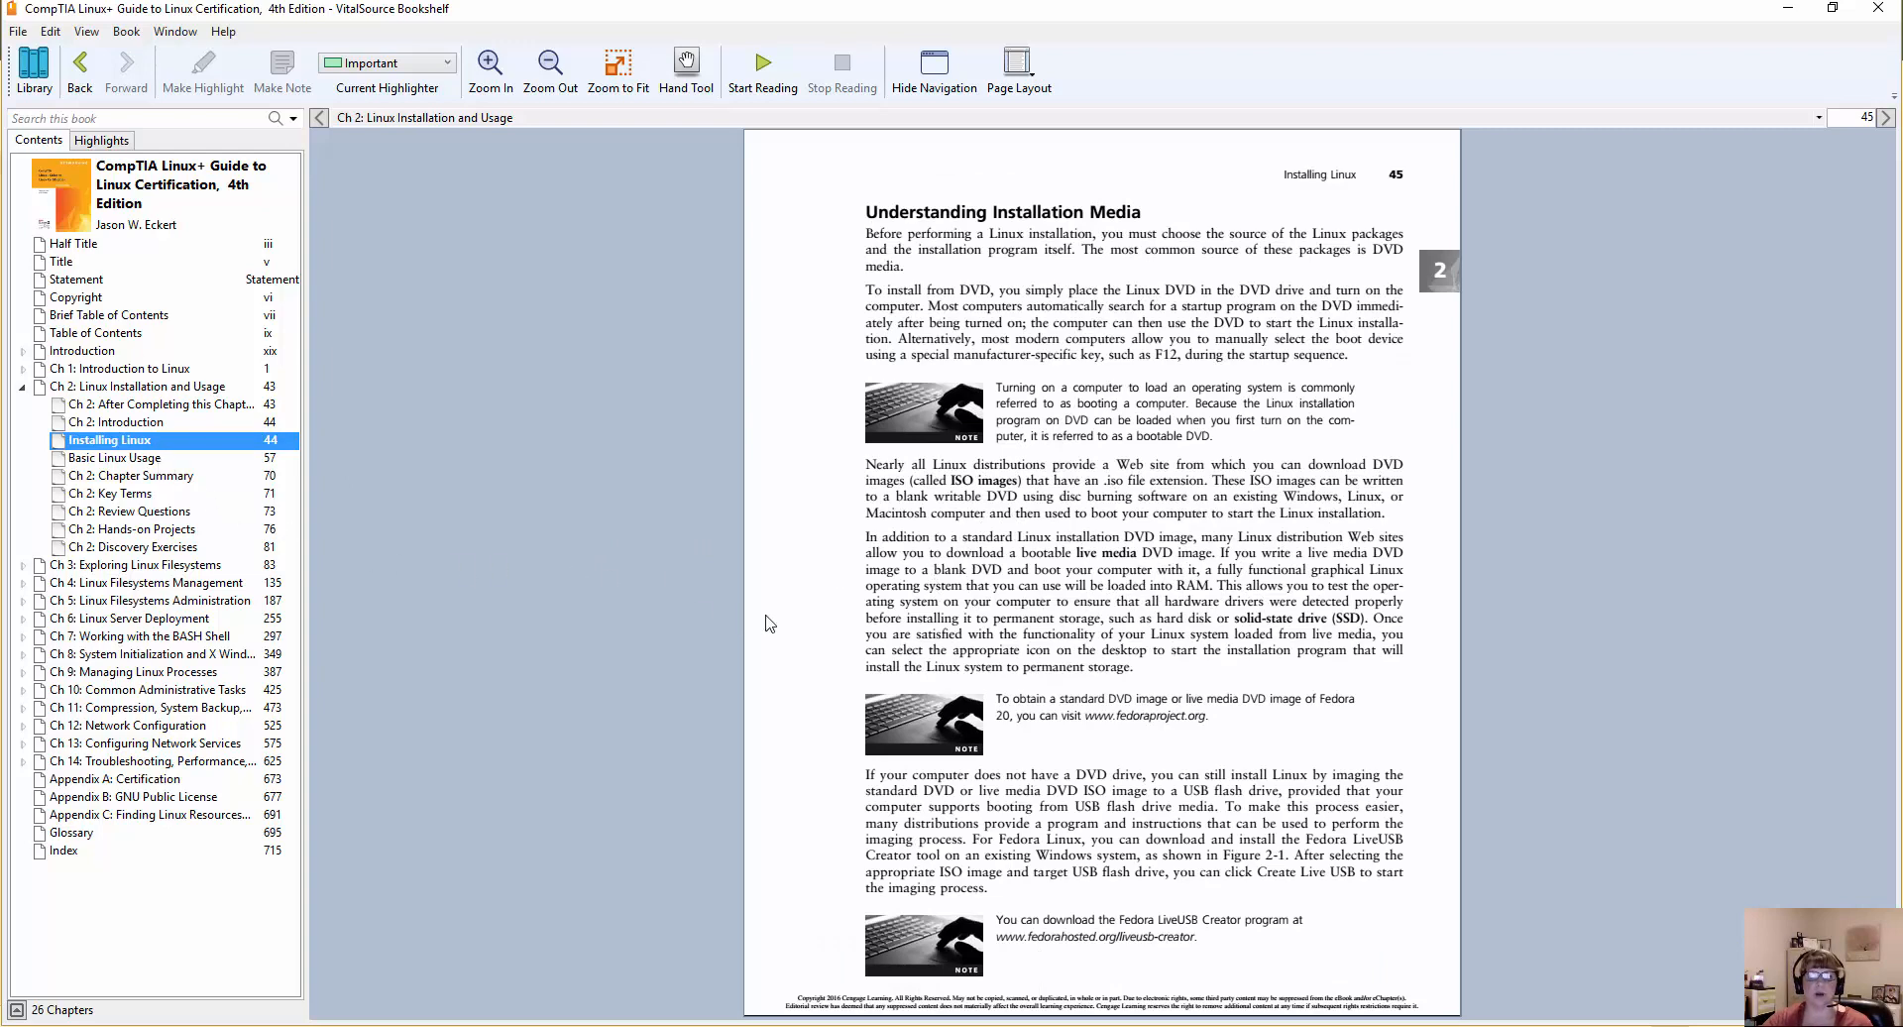
{"action": "scroll", "coordinate": [846, 646], "scroll_direction": "down", "scroll_amount": 1}
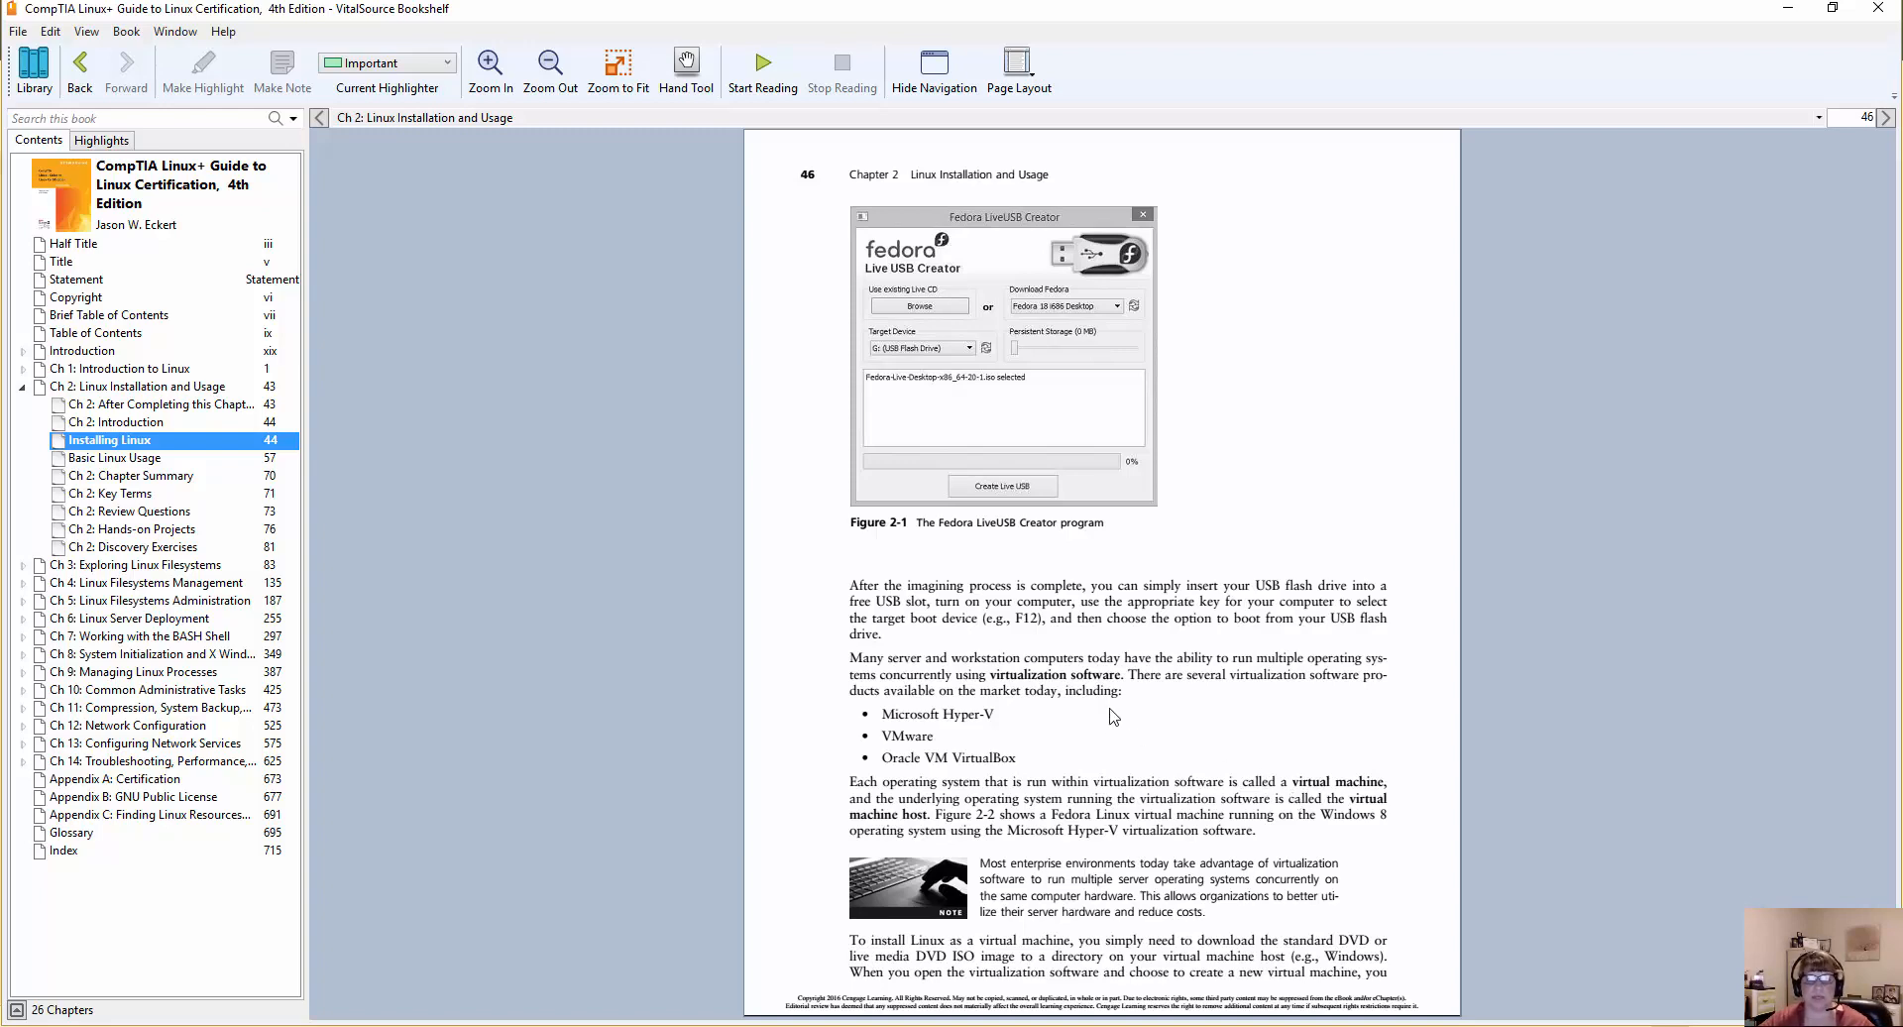
{"action": "scroll", "coordinate": [1111, 710], "scroll_direction": "down", "scroll_amount": 2}
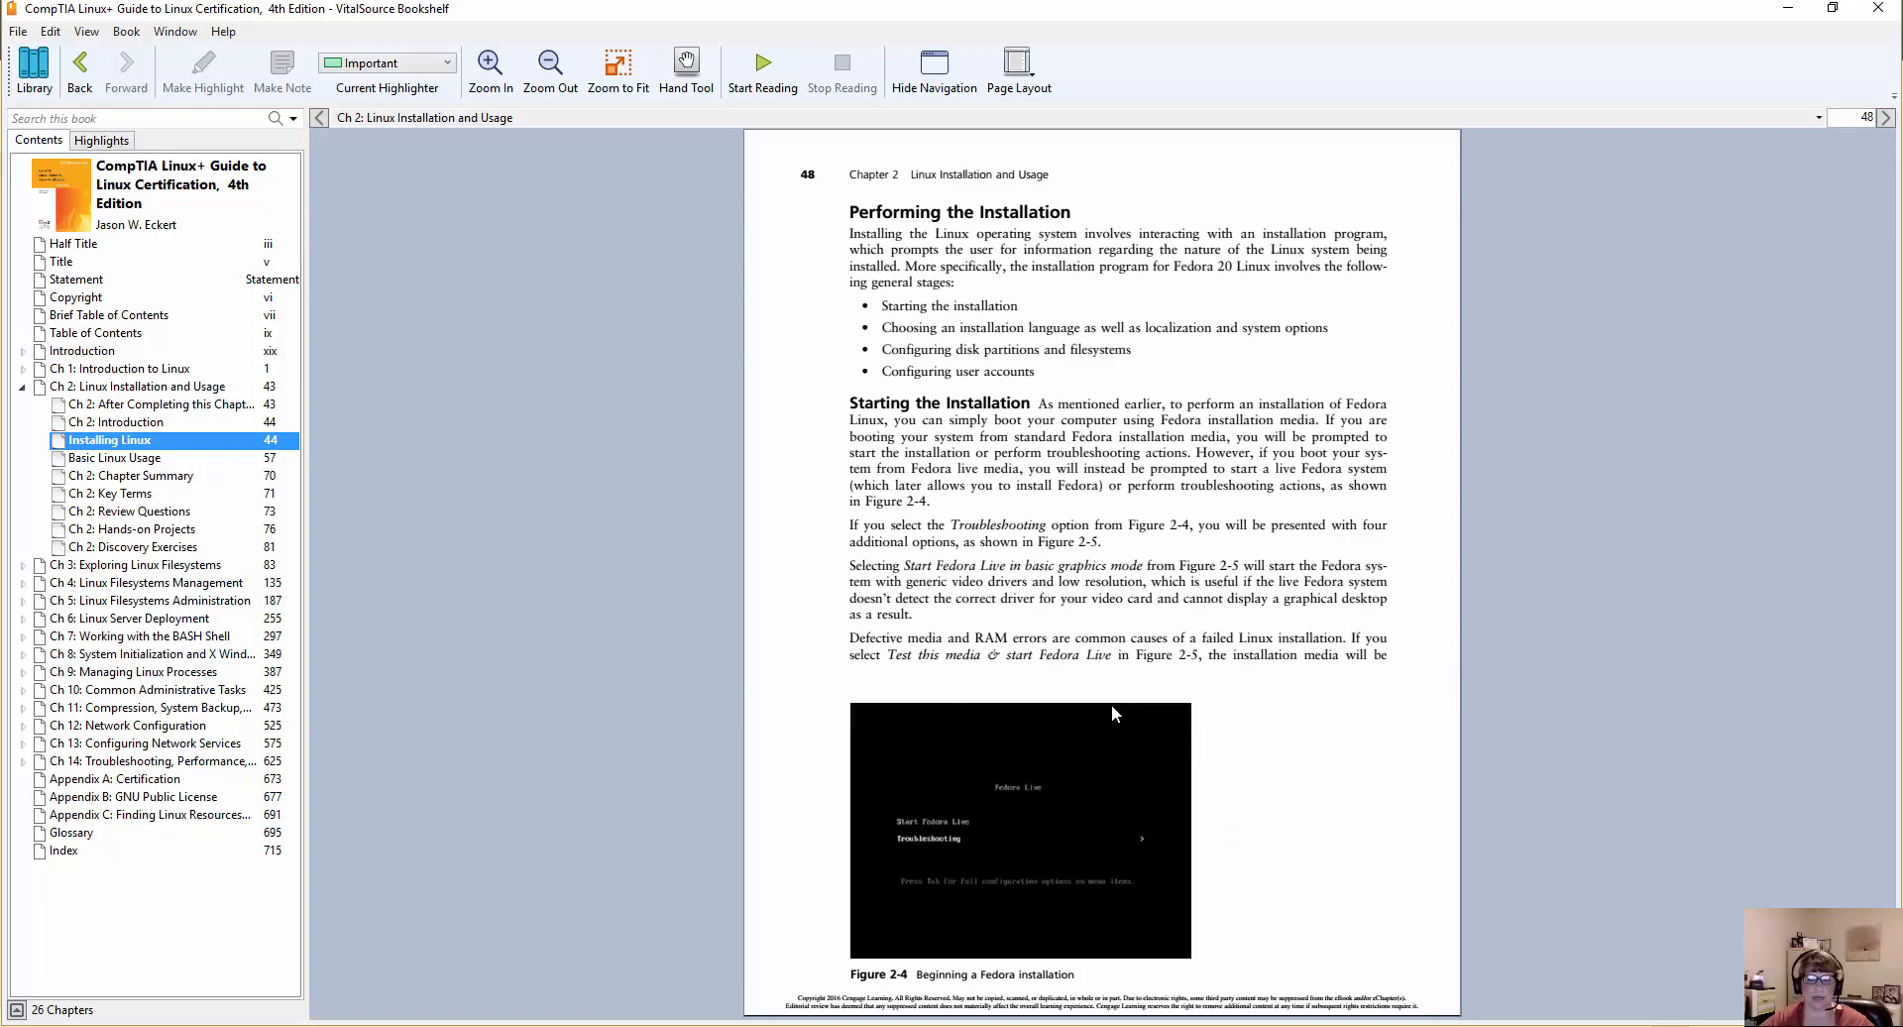
{"action": "scroll", "coordinate": [1111, 704], "scroll_direction": "down", "scroll_amount": 1}
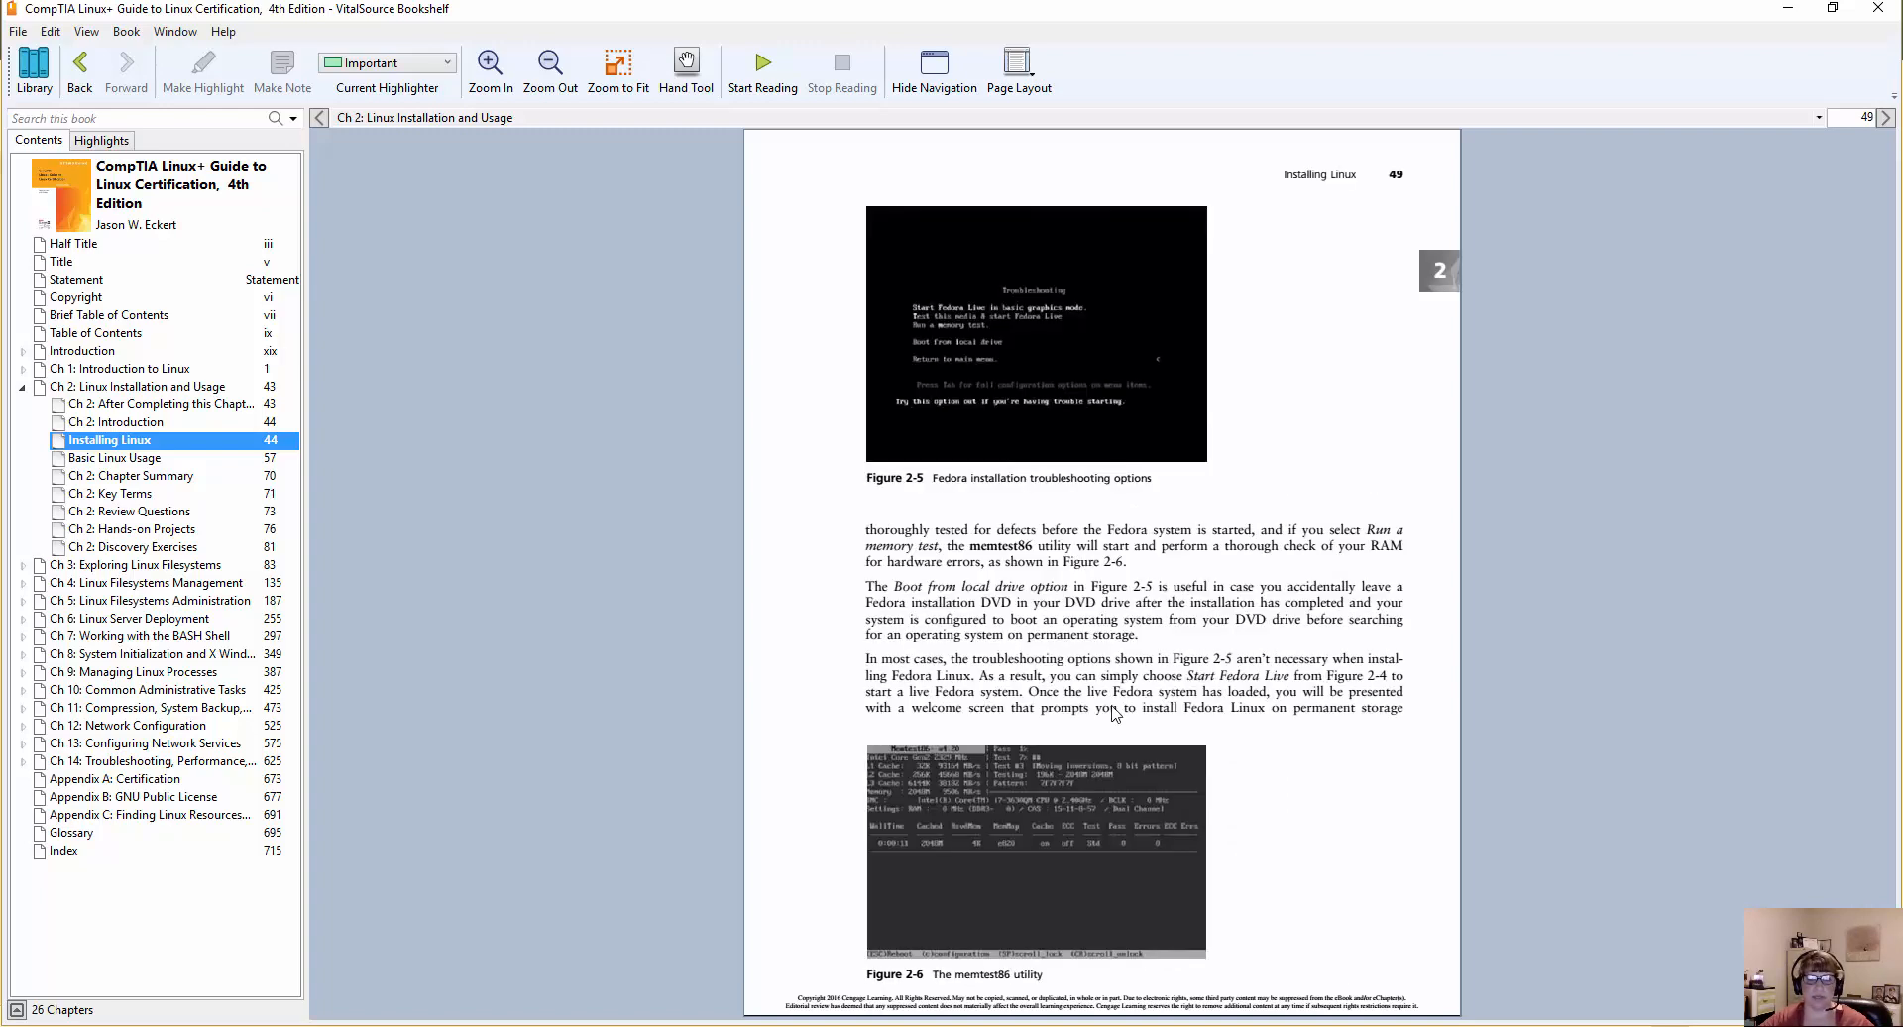
{"action": "scroll", "coordinate": [1116, 712], "scroll_direction": "down", "scroll_amount": 3}
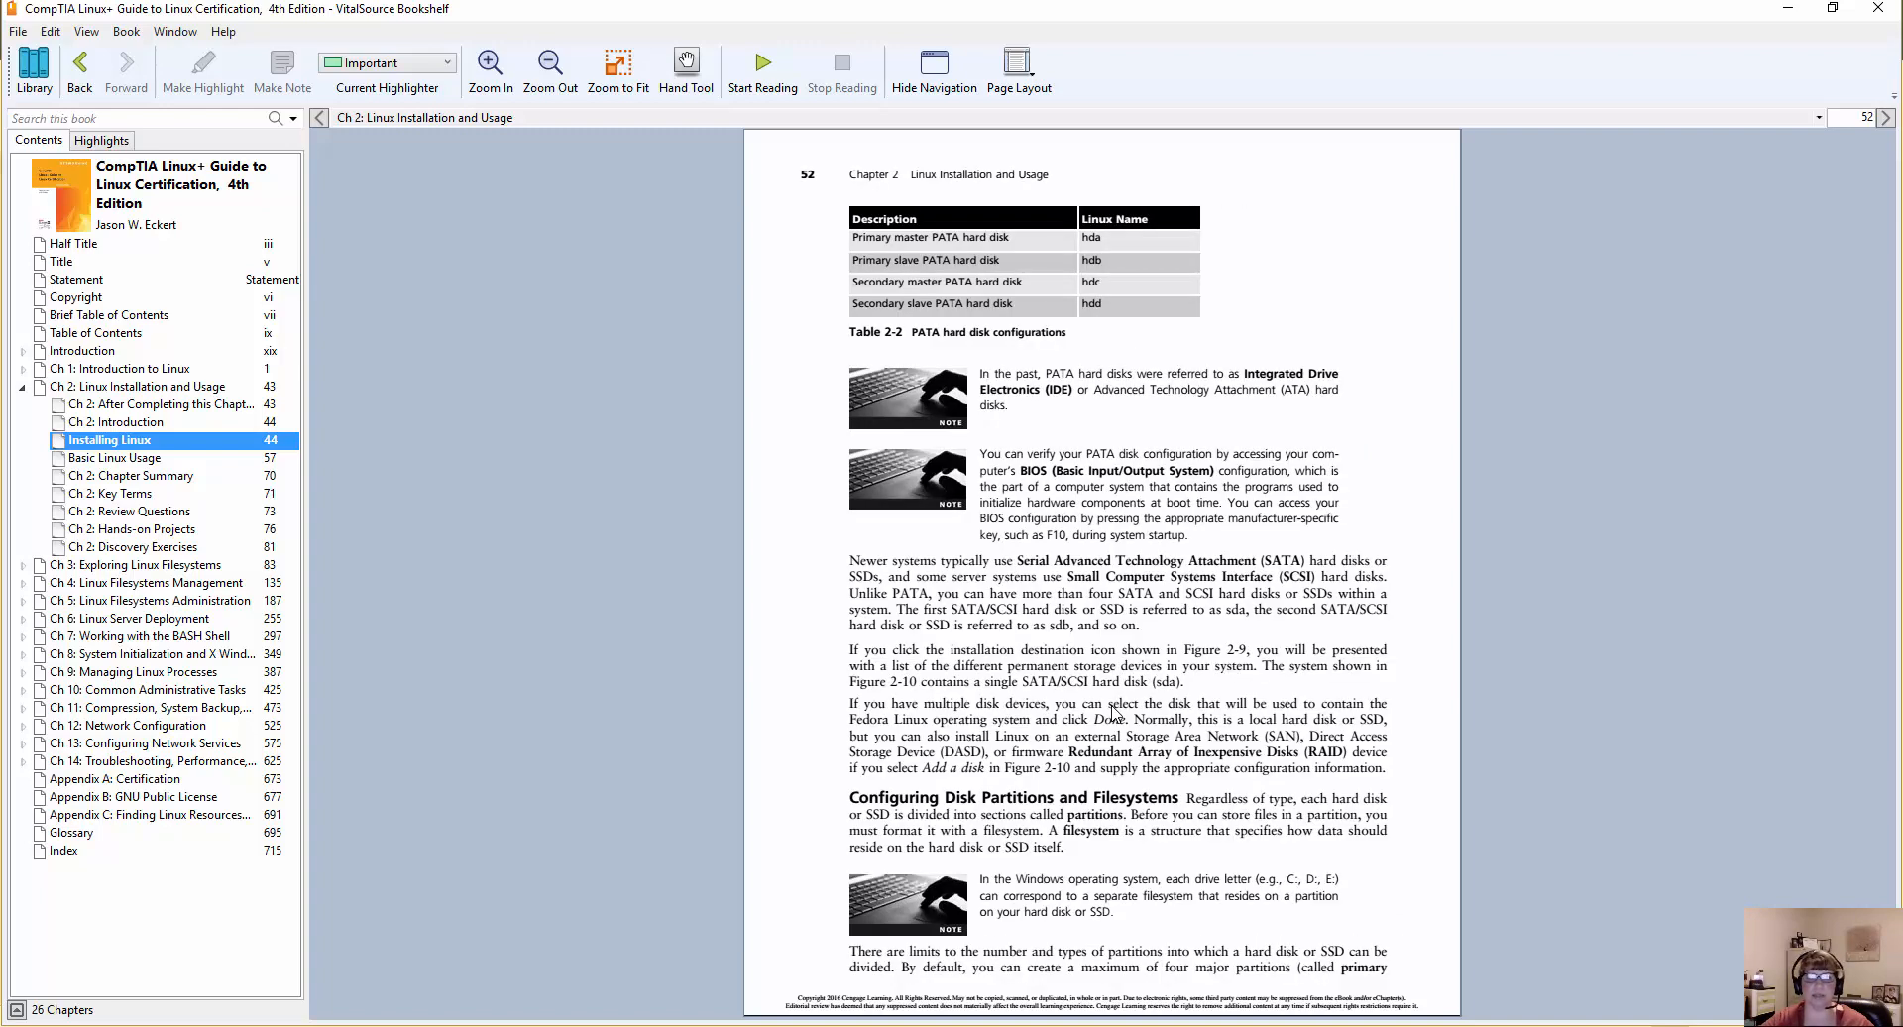
{"action": "scroll", "coordinate": [1114, 713], "scroll_direction": "down", "scroll_amount": 1}
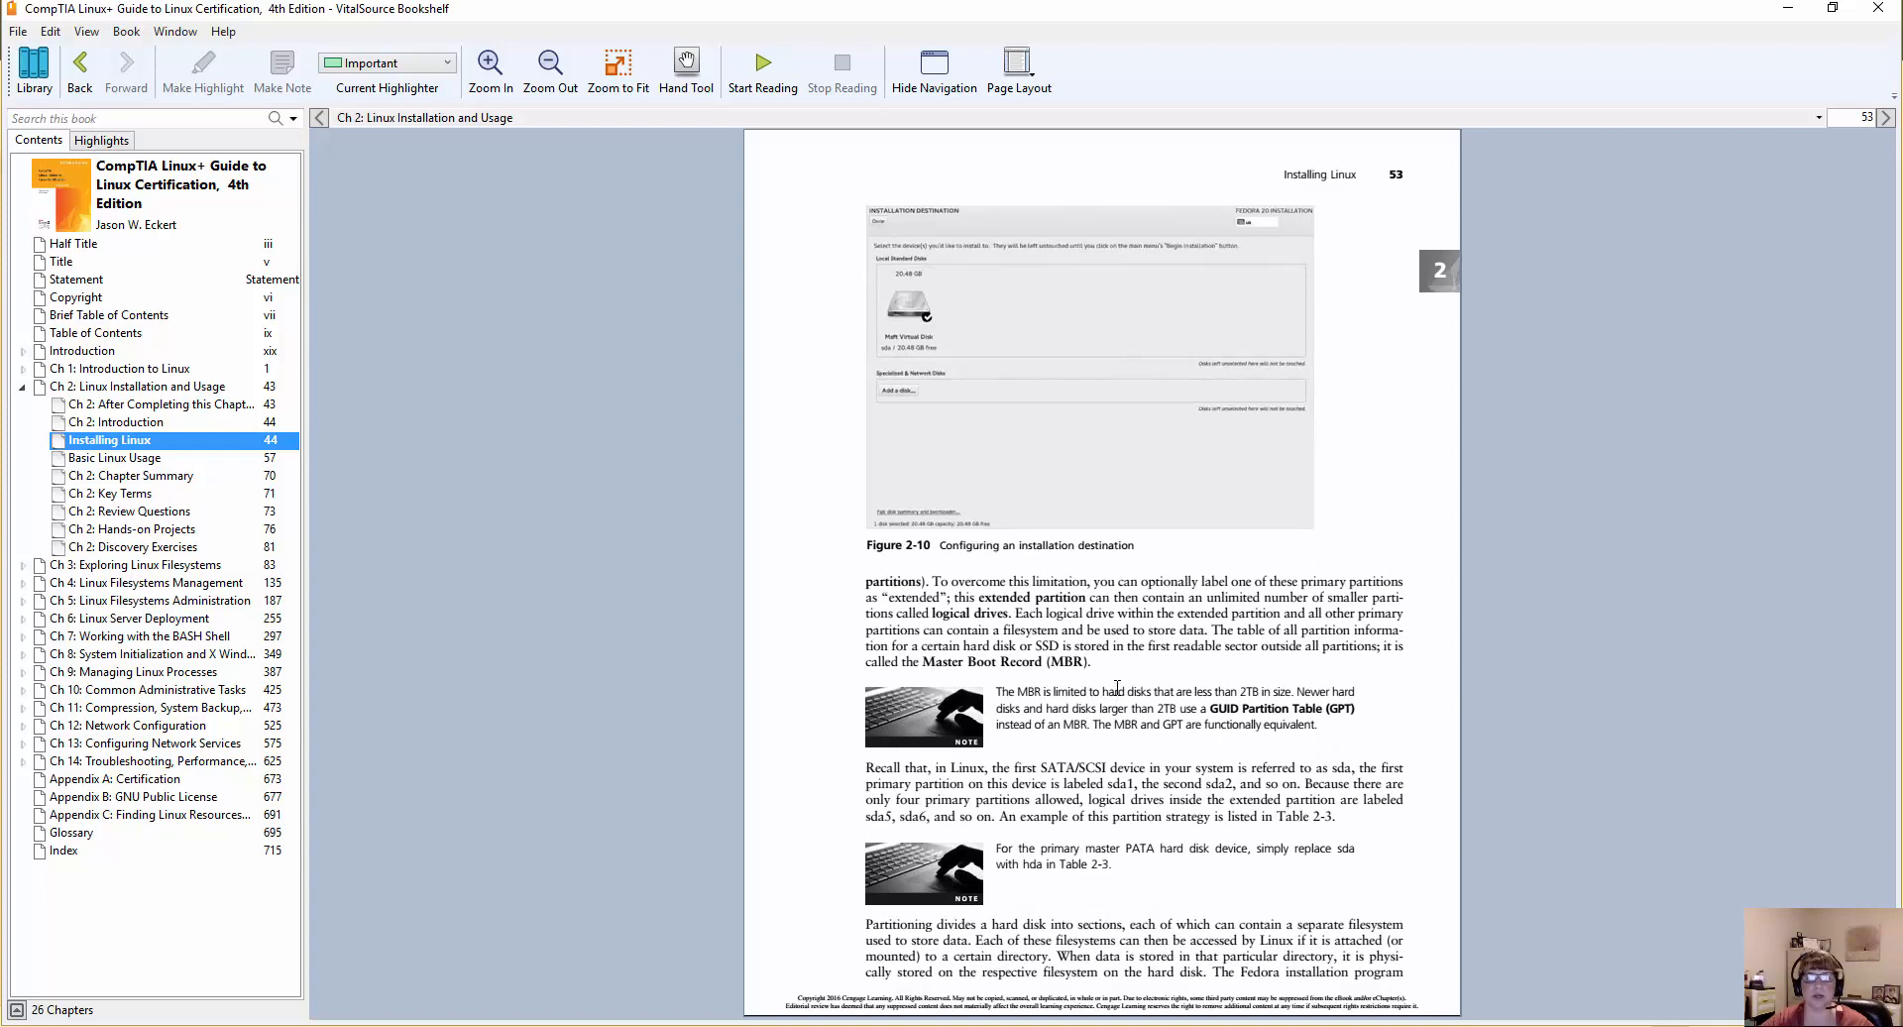
{"action": "scroll", "coordinate": [1118, 686], "scroll_direction": "down", "scroll_amount": 1}
{"action": "scroll", "coordinate": [1117, 682], "scroll_direction": "down", "scroll_amount": 1}
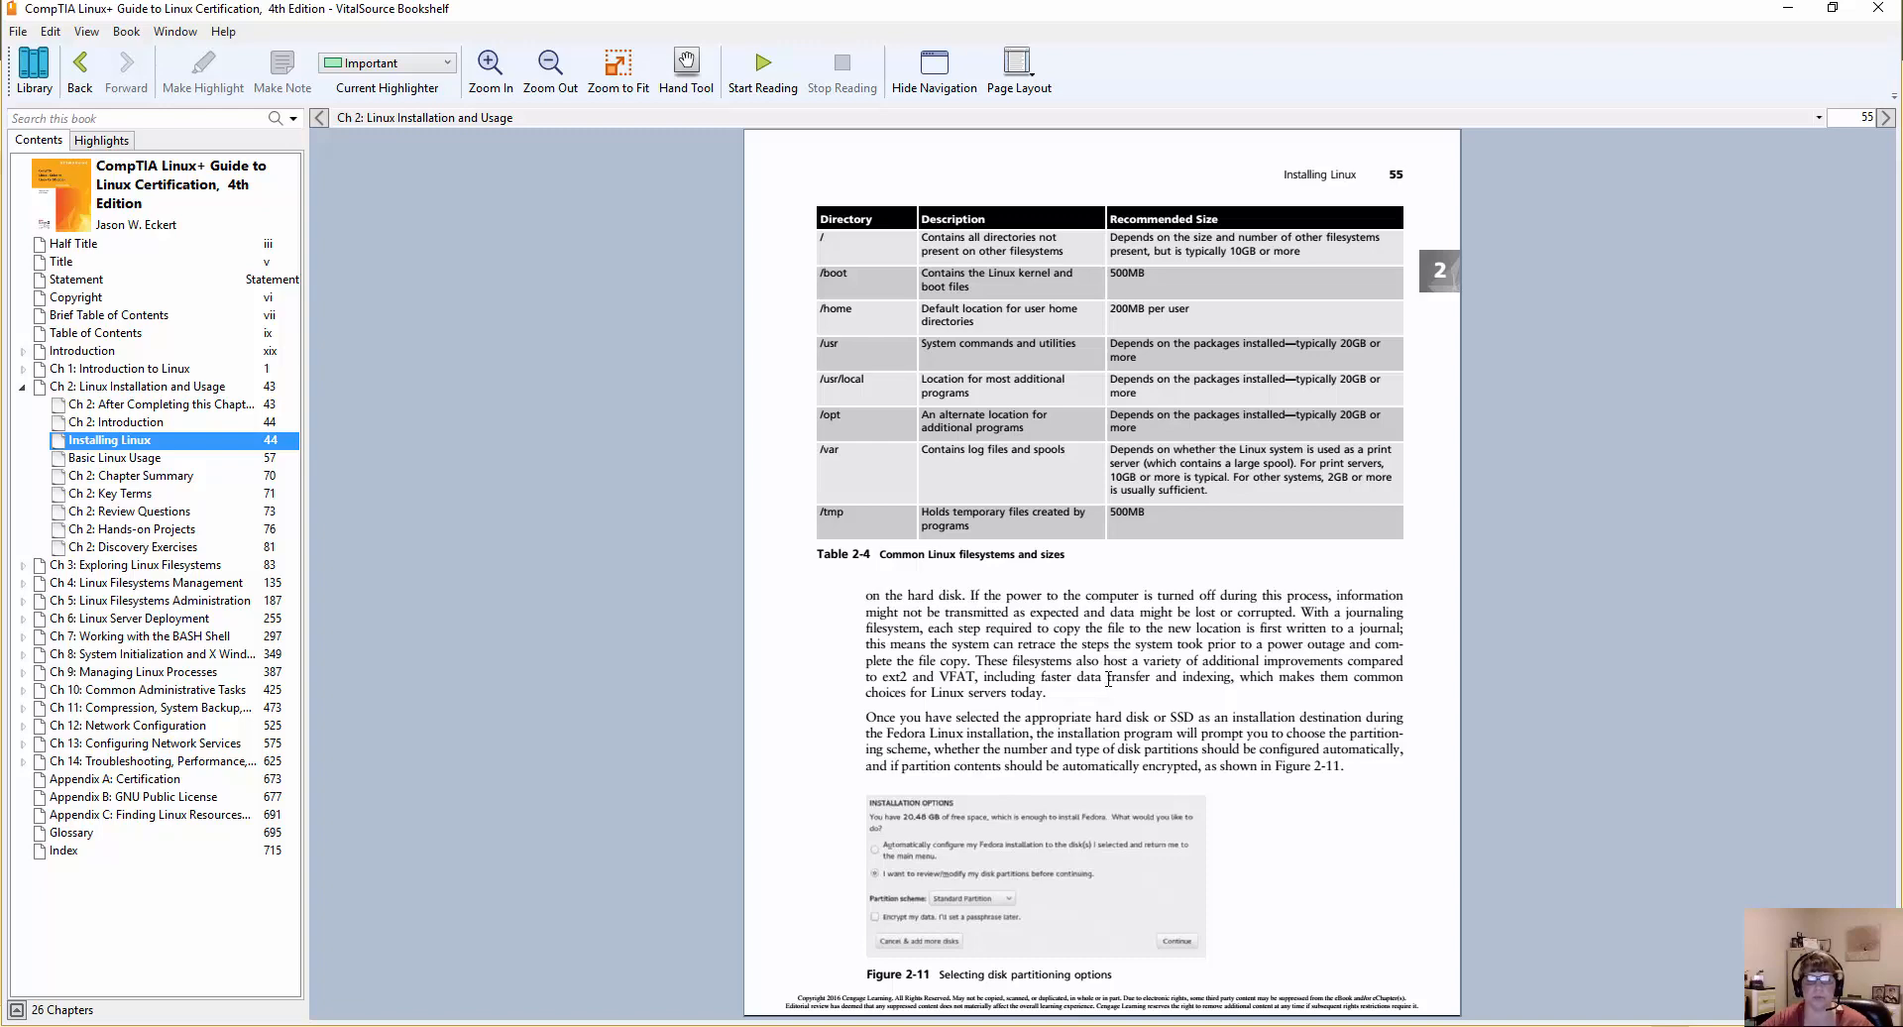
Skim the Basic Linux Usage section, covering shells and terminals, the common Linux terminals table and basic shell commands.
{"action": "scroll", "coordinate": [1108, 680], "scroll_direction": "down", "scroll_amount": 3}
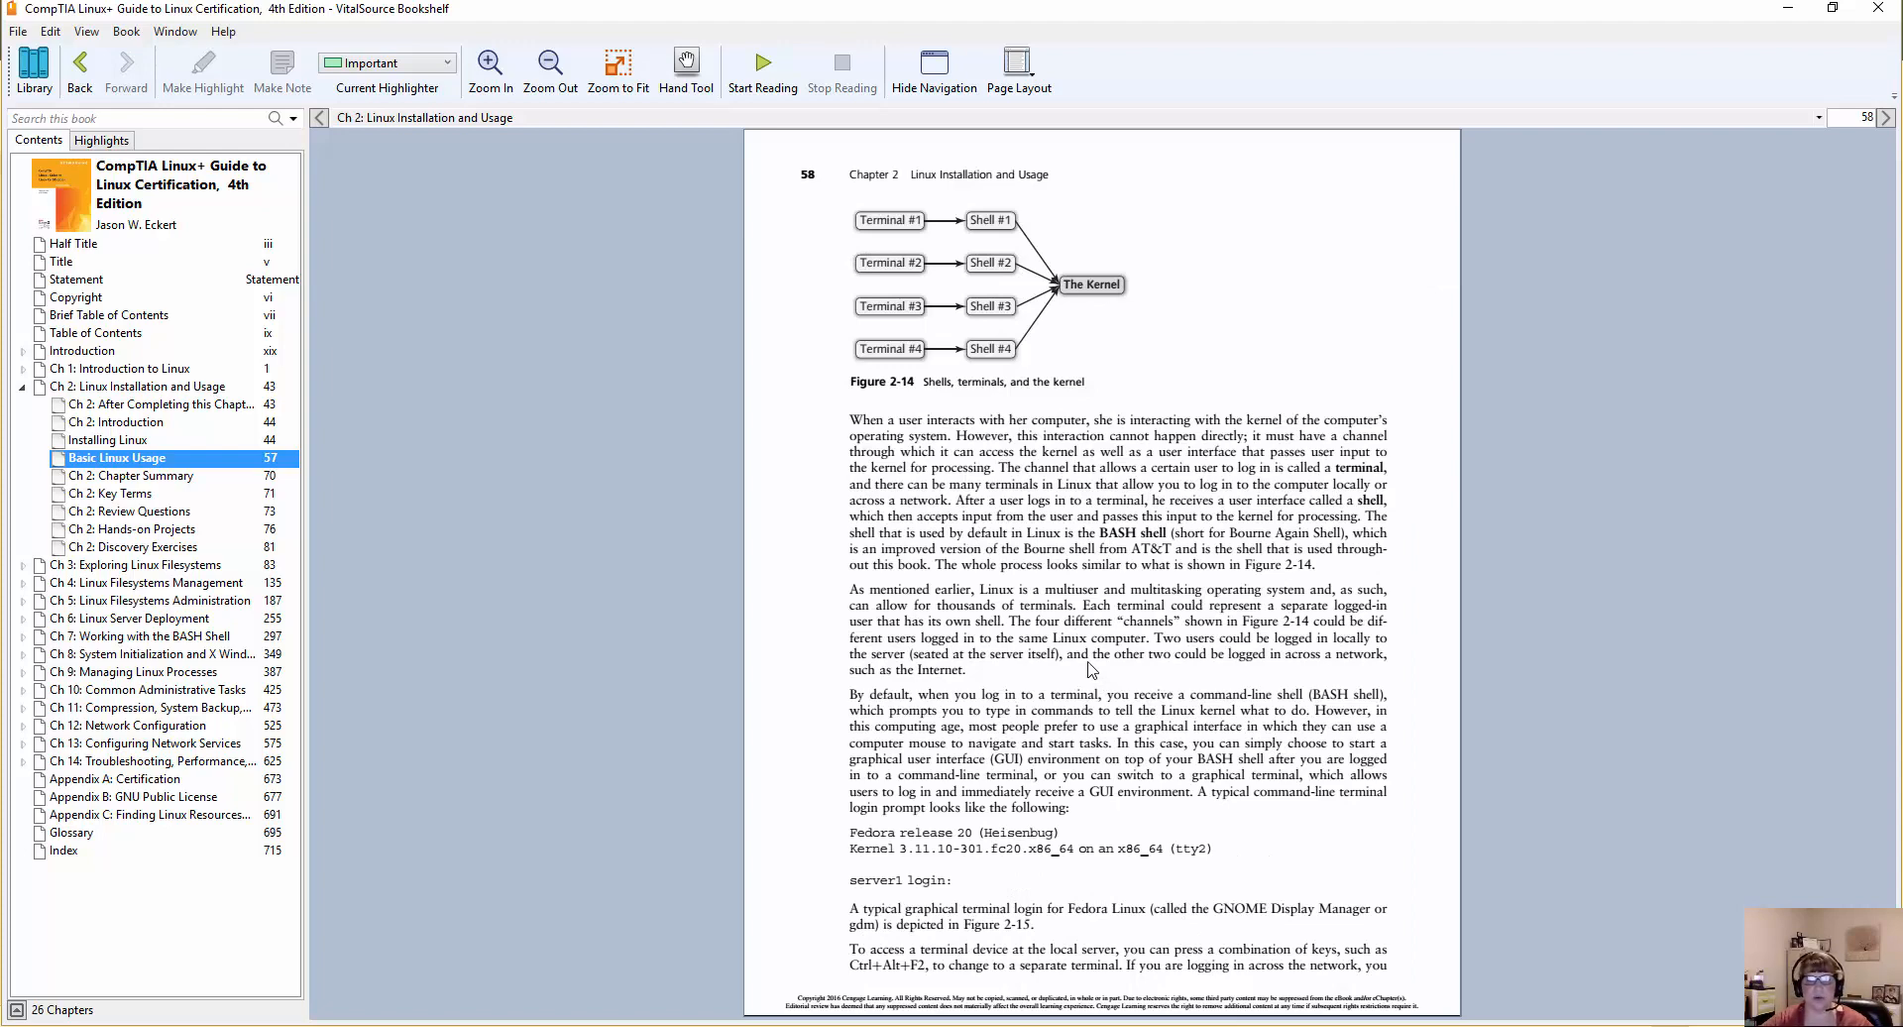
{"action": "scroll", "coordinate": [1090, 670], "scroll_direction": "down", "scroll_amount": 2}
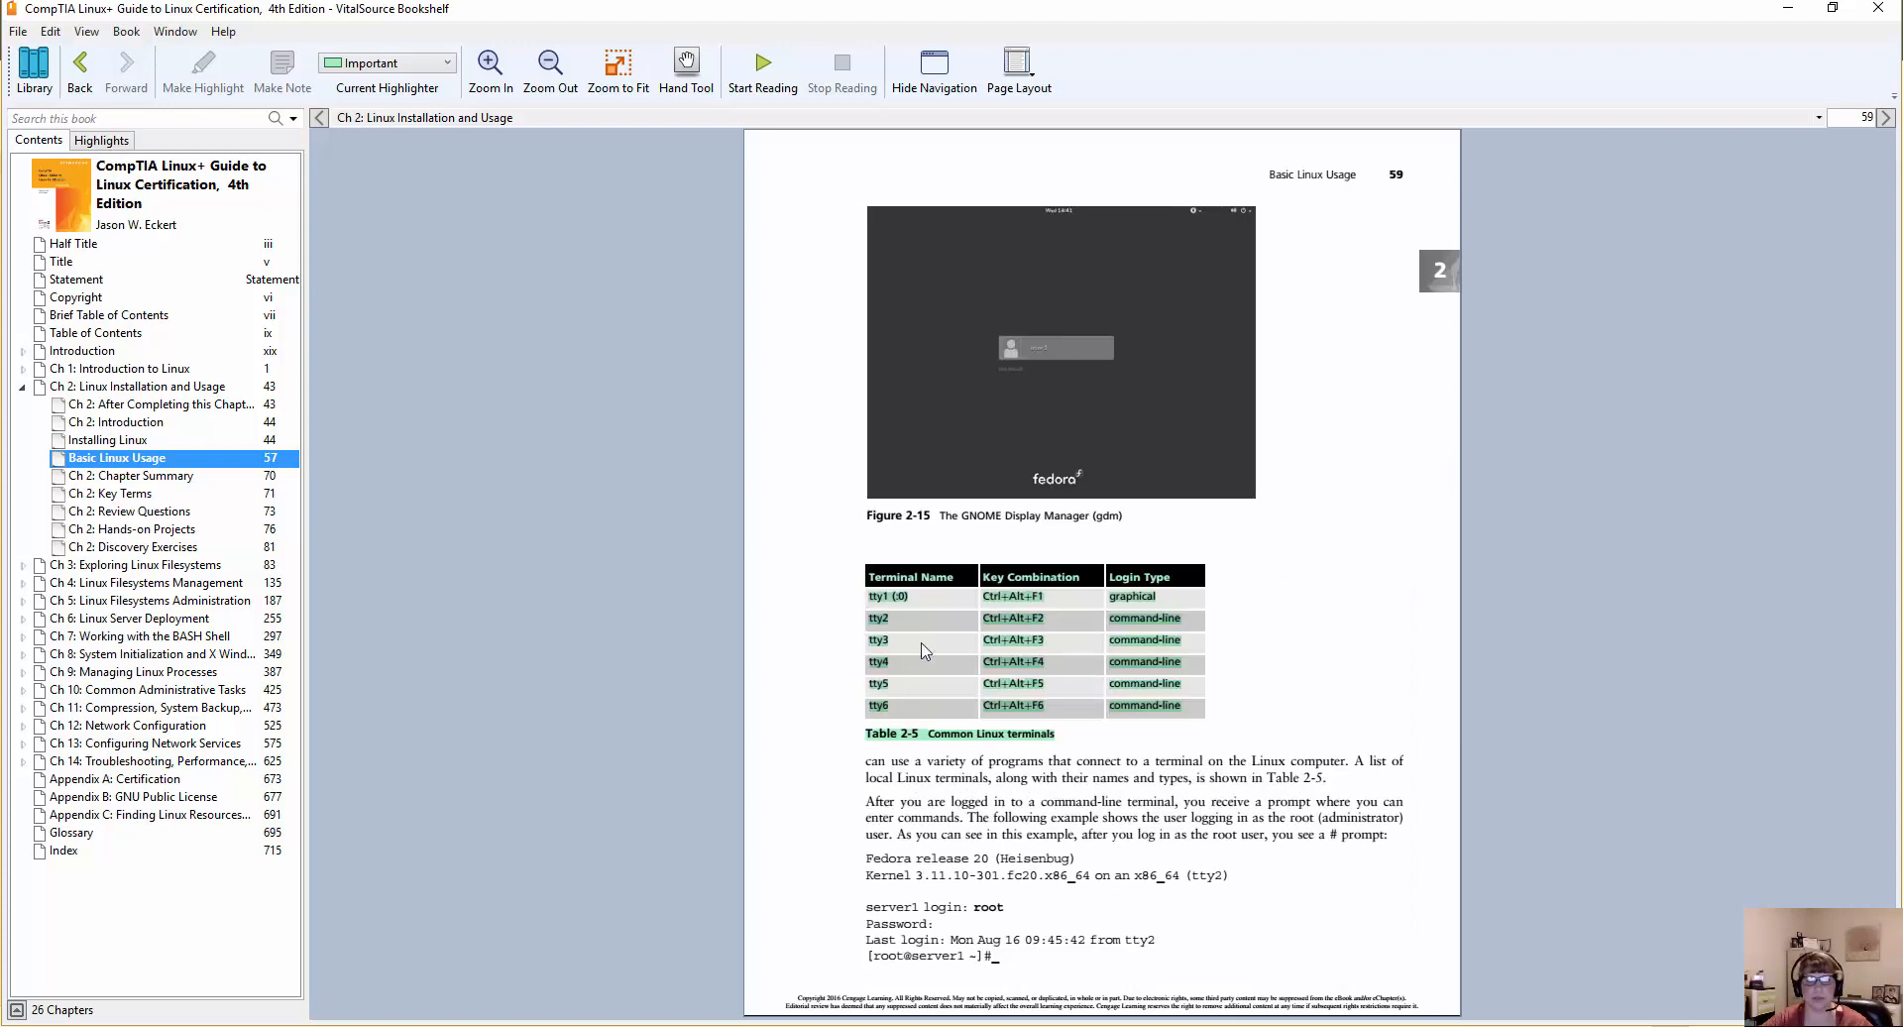
{"action": "scroll", "coordinate": [1090, 666], "scroll_direction": "down", "scroll_amount": 2}
{"action": "scroll", "coordinate": [502, 622], "scroll_direction": "down", "scroll_amount": 2}
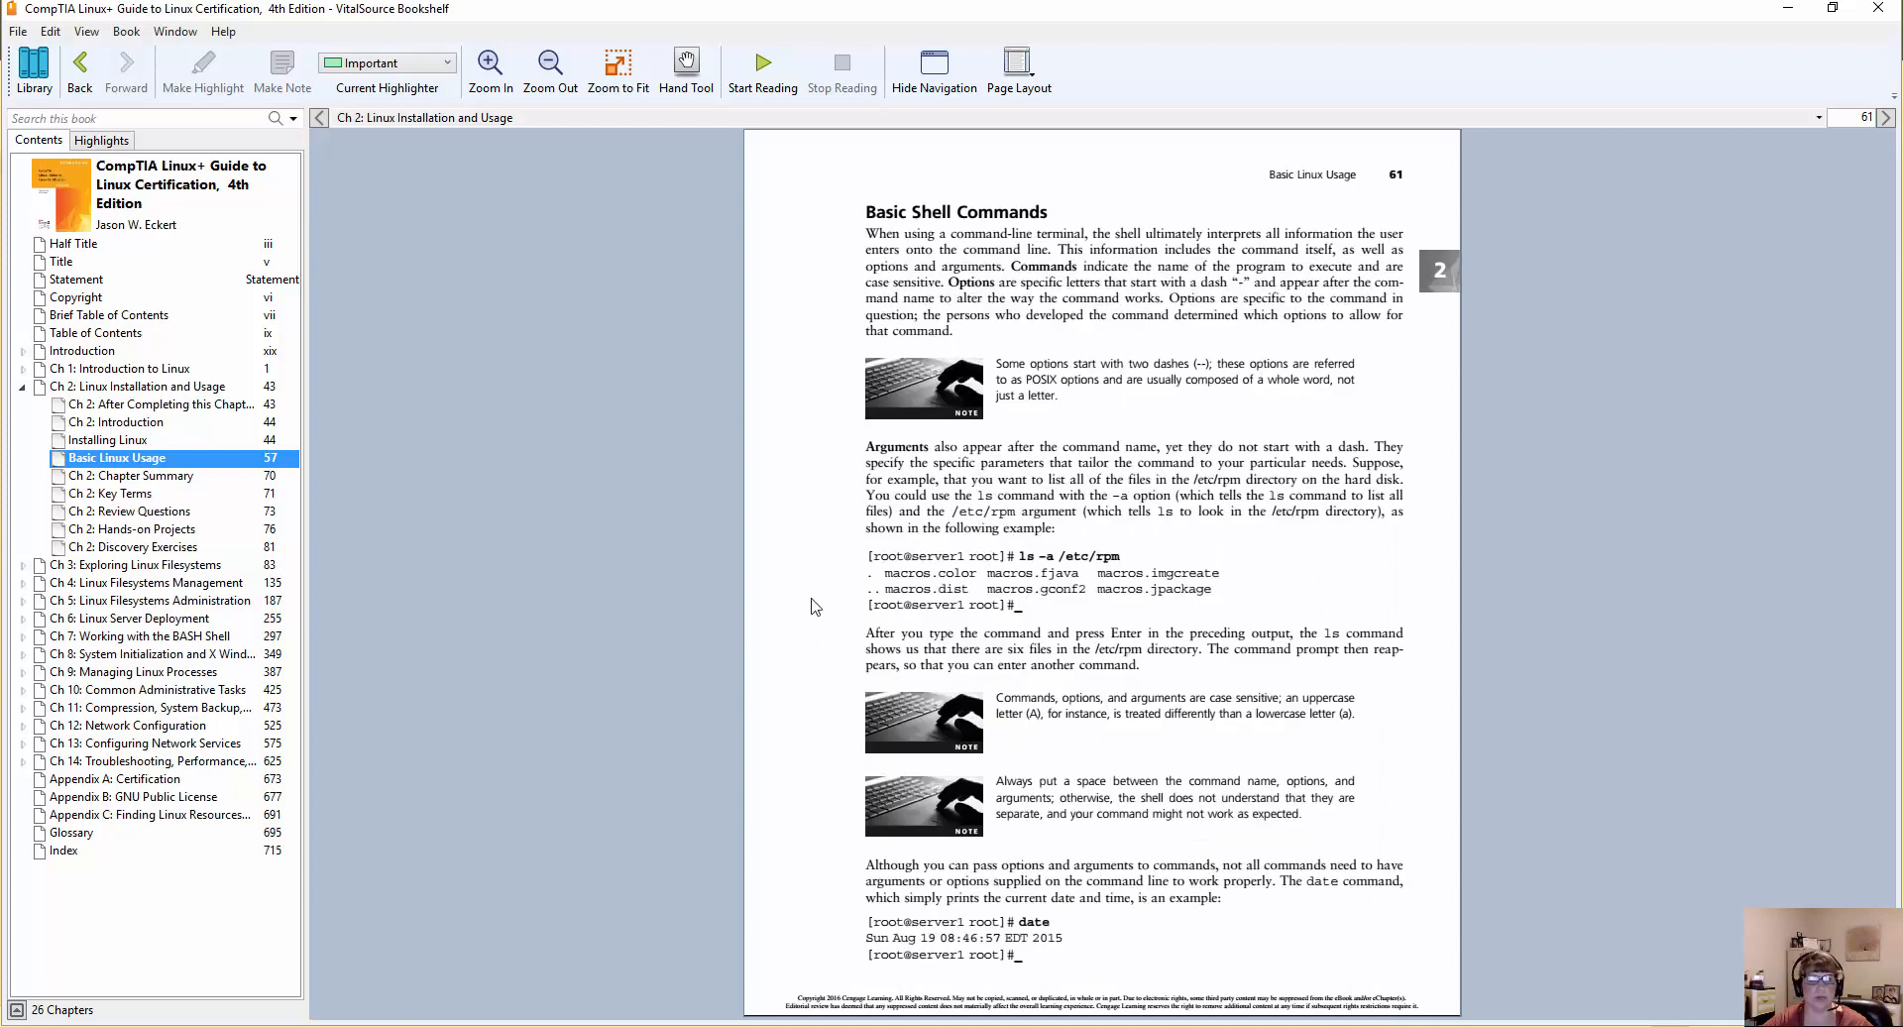
Go to the Chapter 2 Hands-on Projects in the textbook and compare Project 2-1 with the project list in the Word assignment.
{"action": "left_click", "coordinate": [103, 530]}
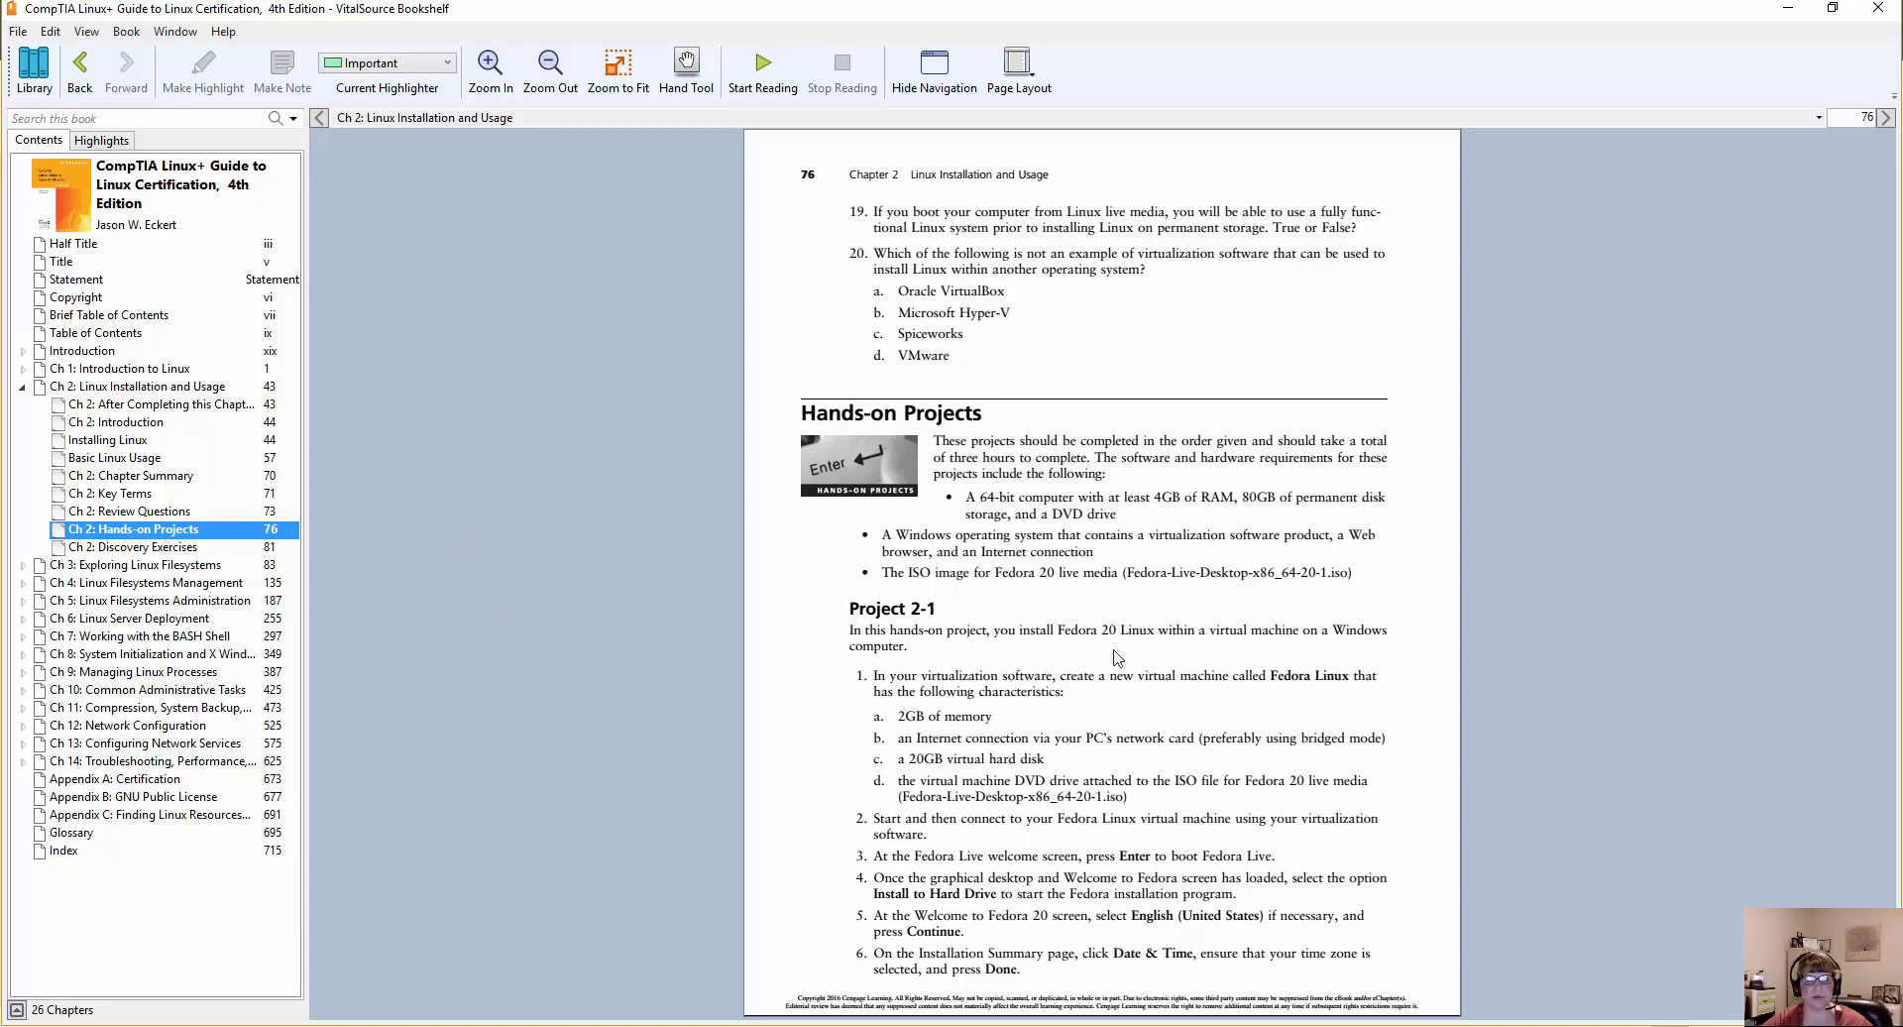
{"action": "scroll", "coordinate": [989, 642], "scroll_direction": "down", "scroll_amount": 3}
{"action": "scroll", "coordinate": [958, 634], "scroll_direction": "up", "scroll_amount": 3}
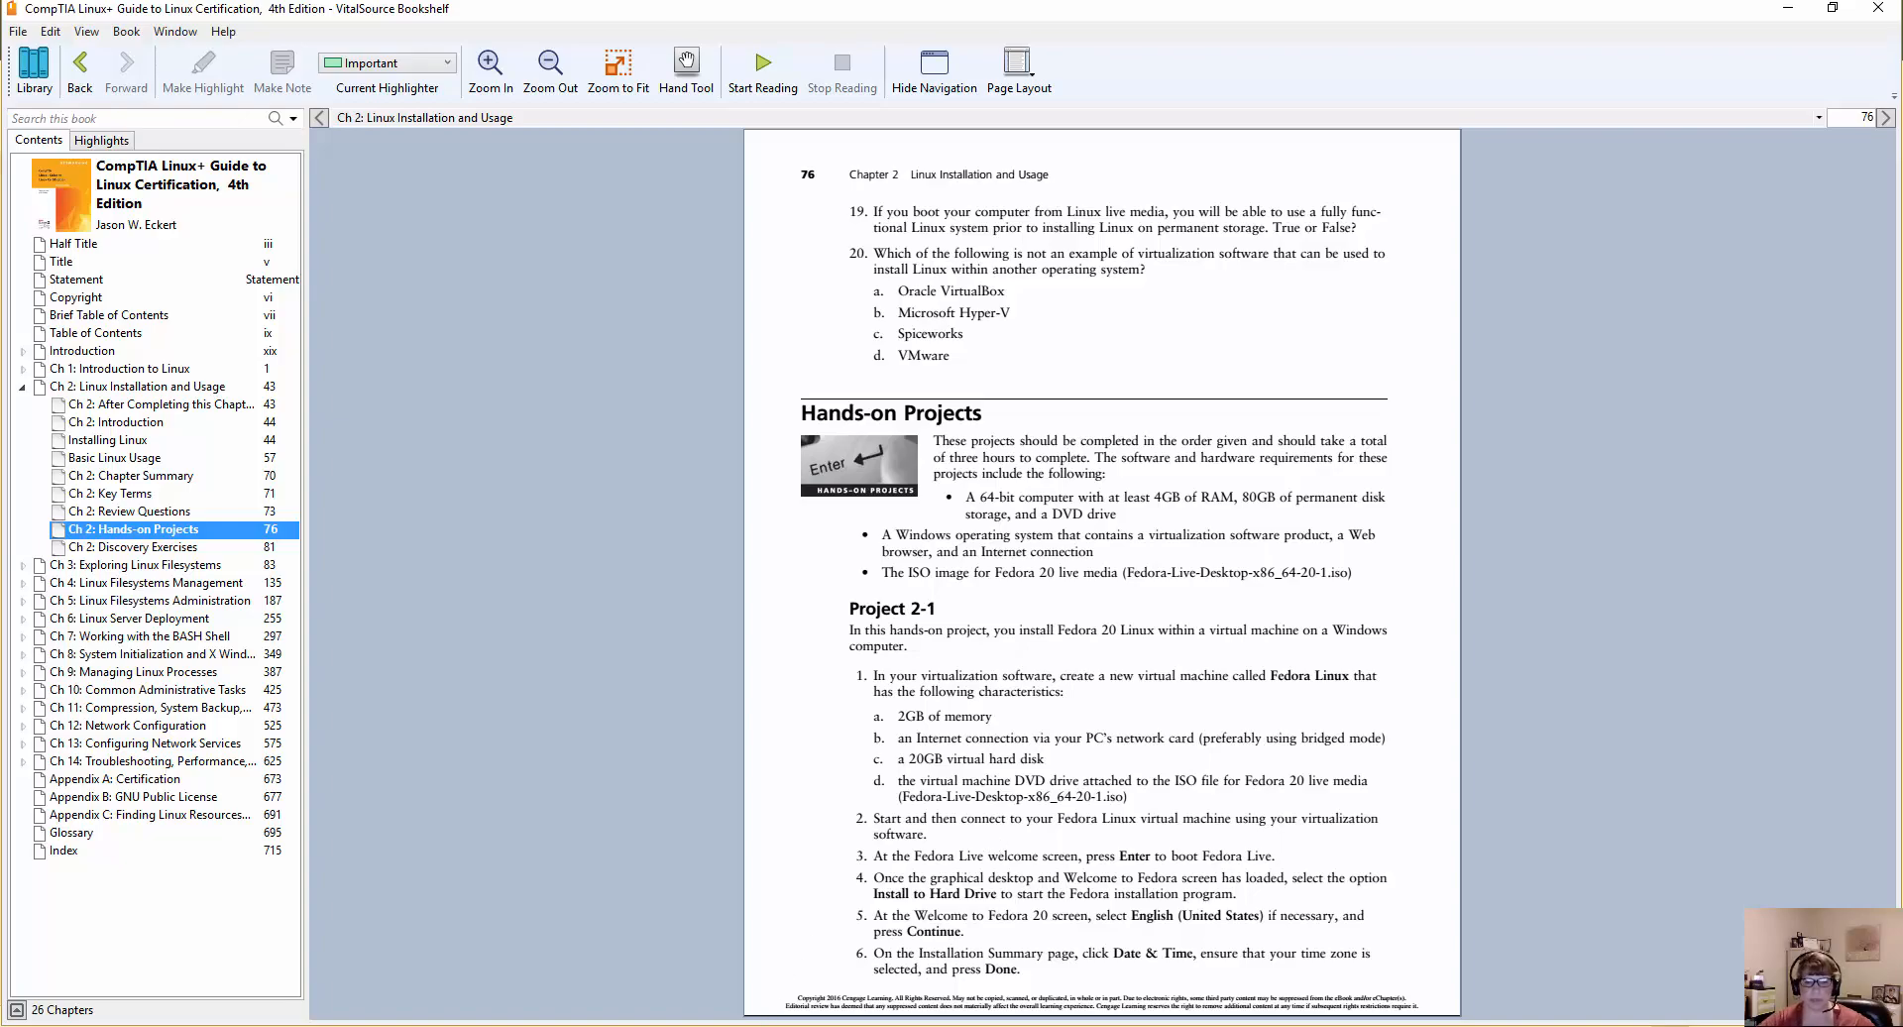
{"action": "key", "text": "alt+Tab"}
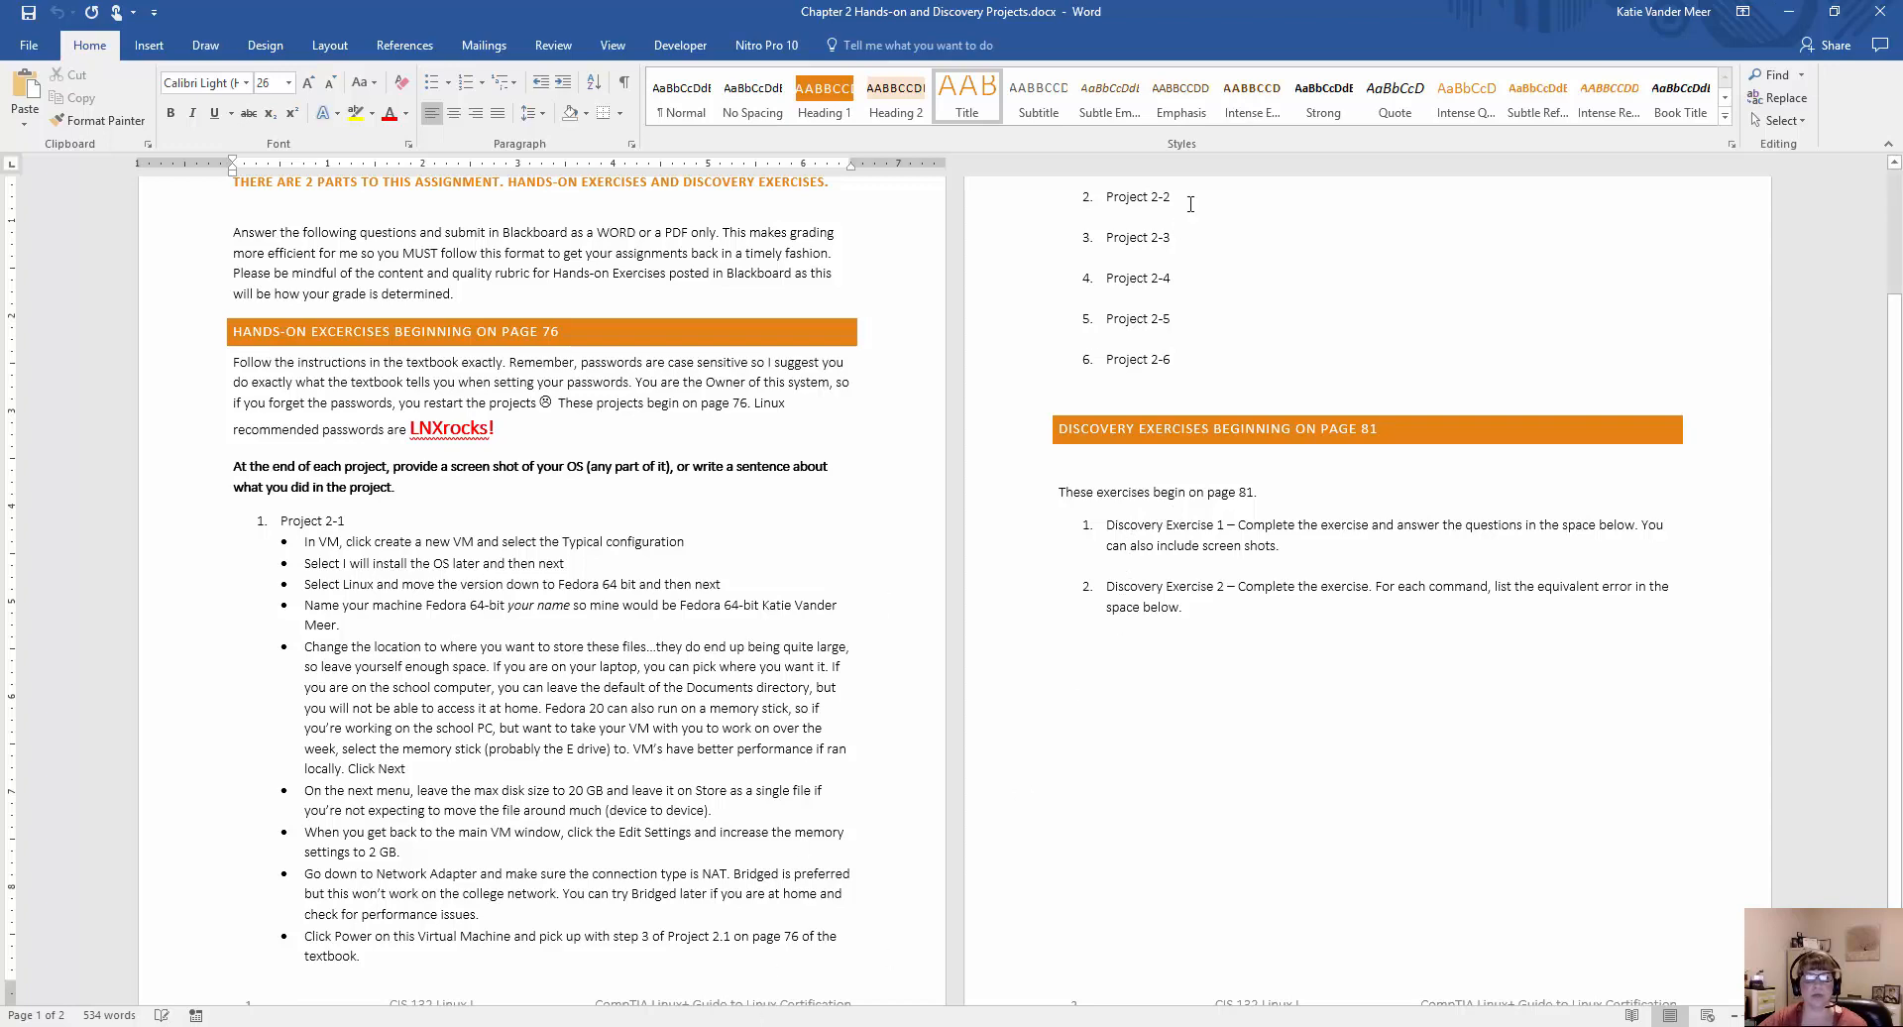
{"action": "left_click", "coordinate": [843, 1026]}
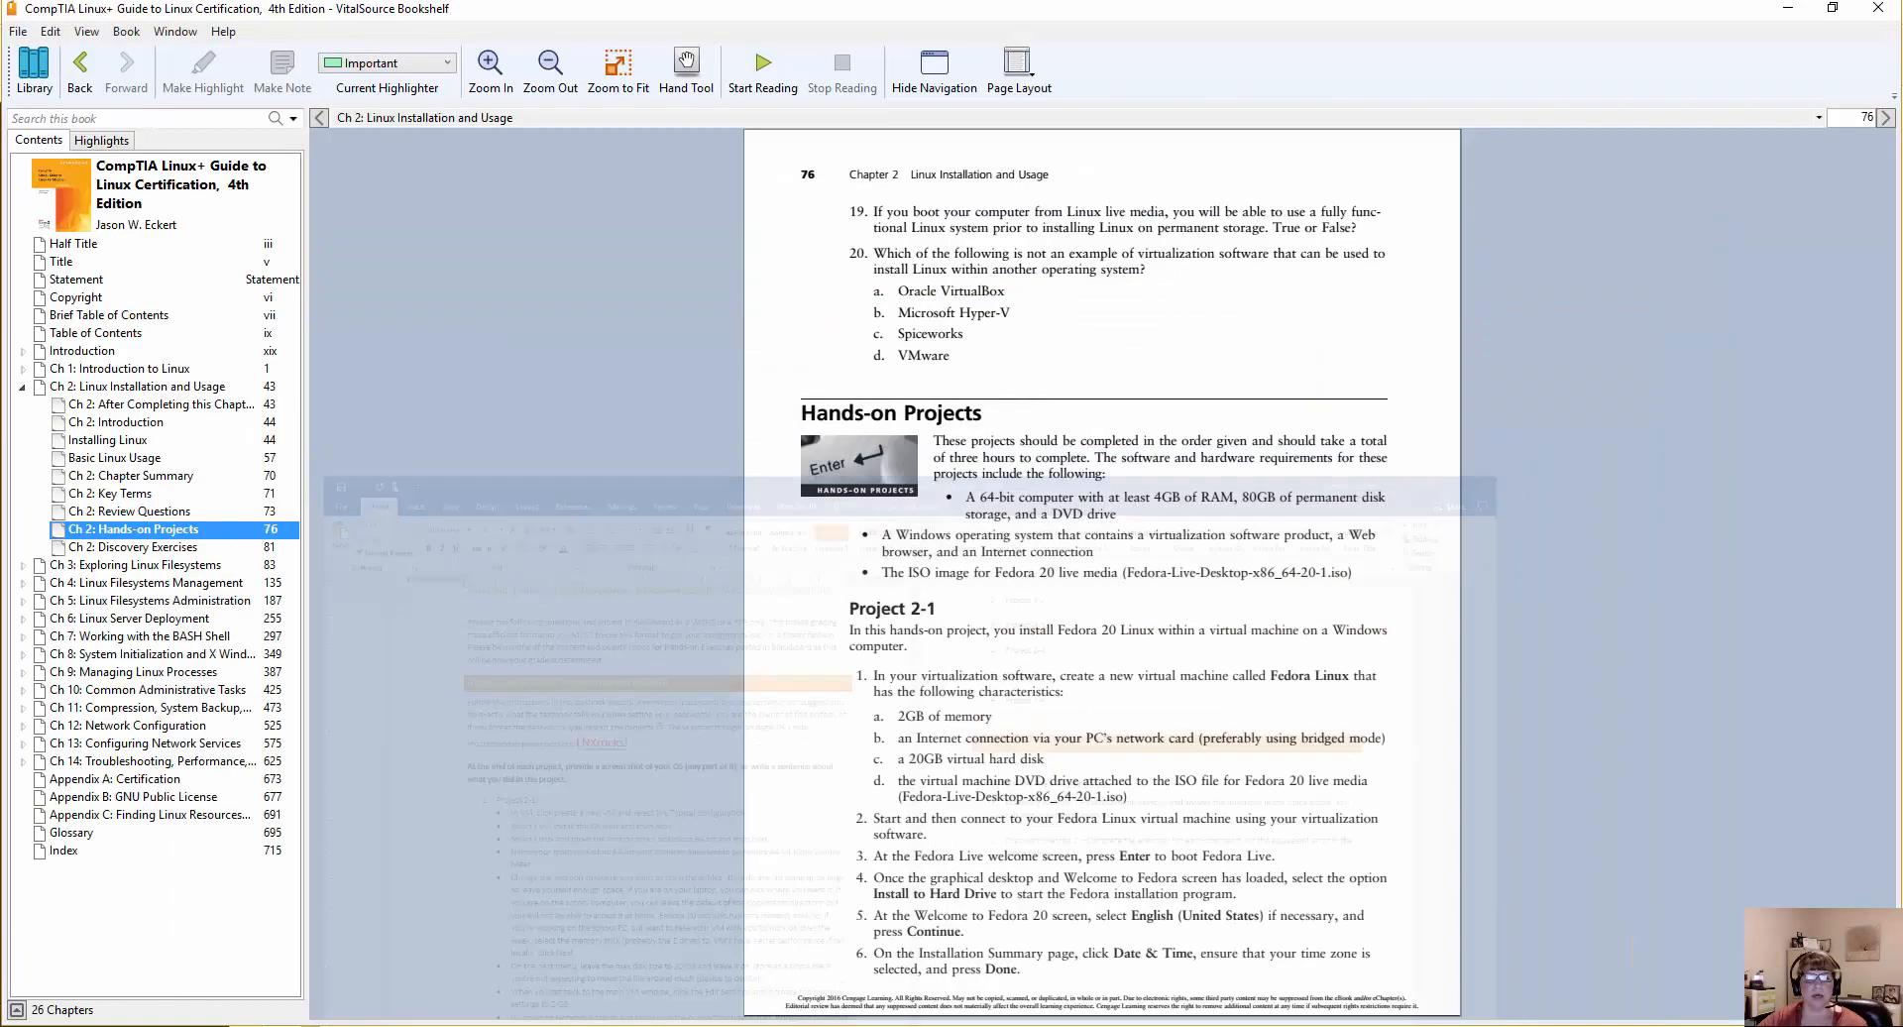
Read through the textbook's hands-on project instructions from Project 2-2 to Project 2-4, returning to the page with Project 2-3.
{"action": "scroll", "coordinate": [894, 817], "scroll_direction": "down", "scroll_amount": 3}
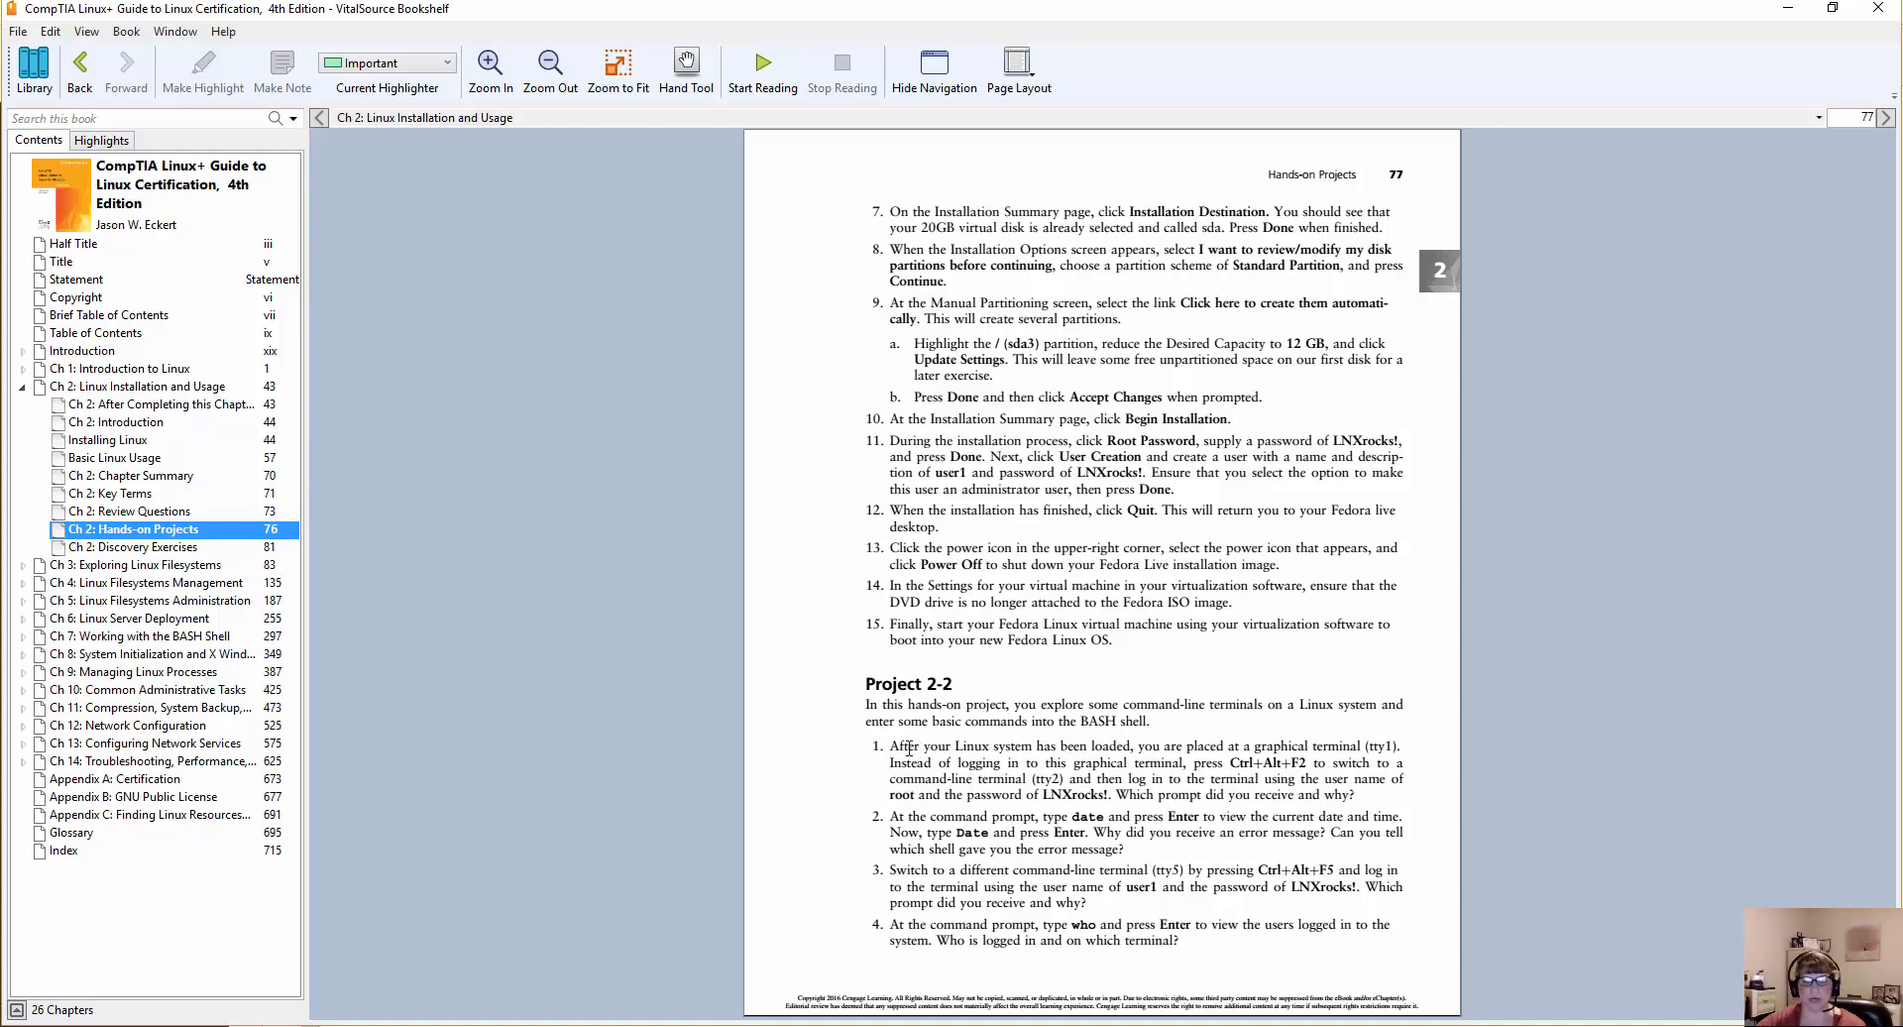
{"action": "left_click_drag", "start_coordinate": [891, 747], "coordinate": [919, 748]}
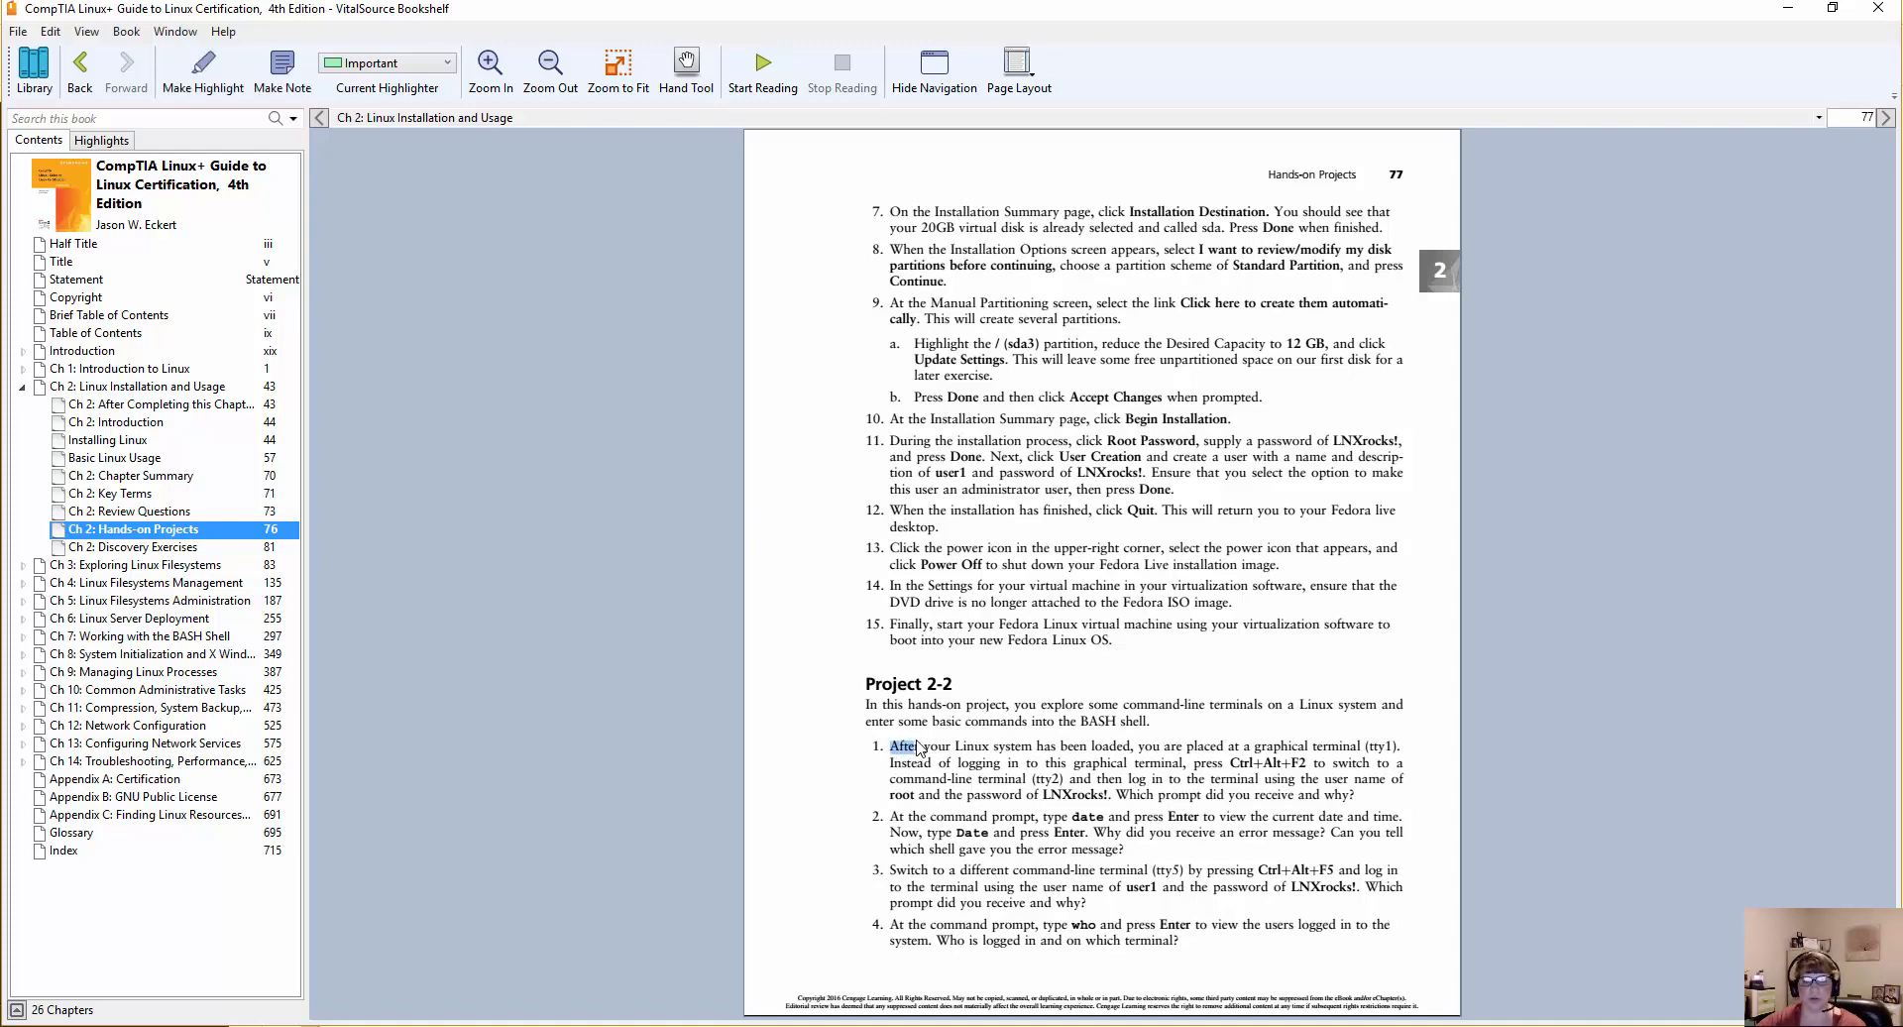
{"action": "left_click", "coordinate": [938, 750]}
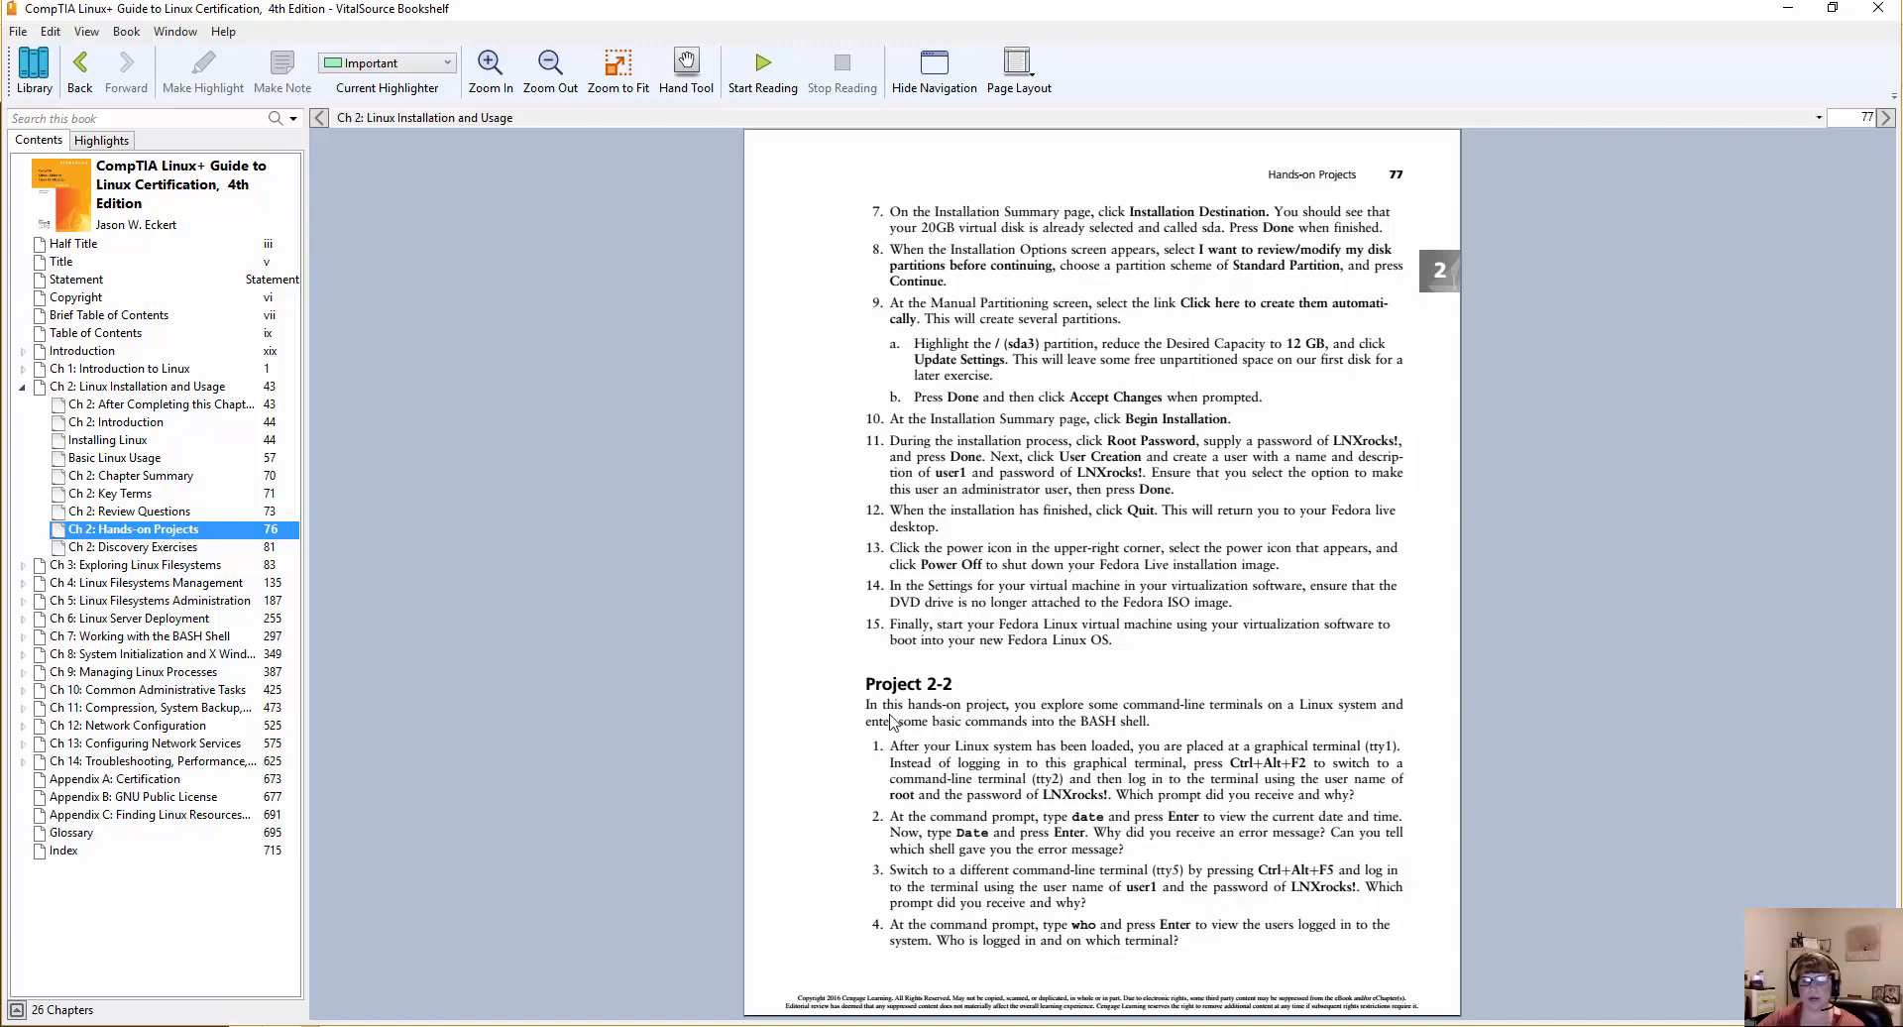
{"action": "scroll", "coordinate": [972, 824], "scroll_direction": "down", "scroll_amount": 2}
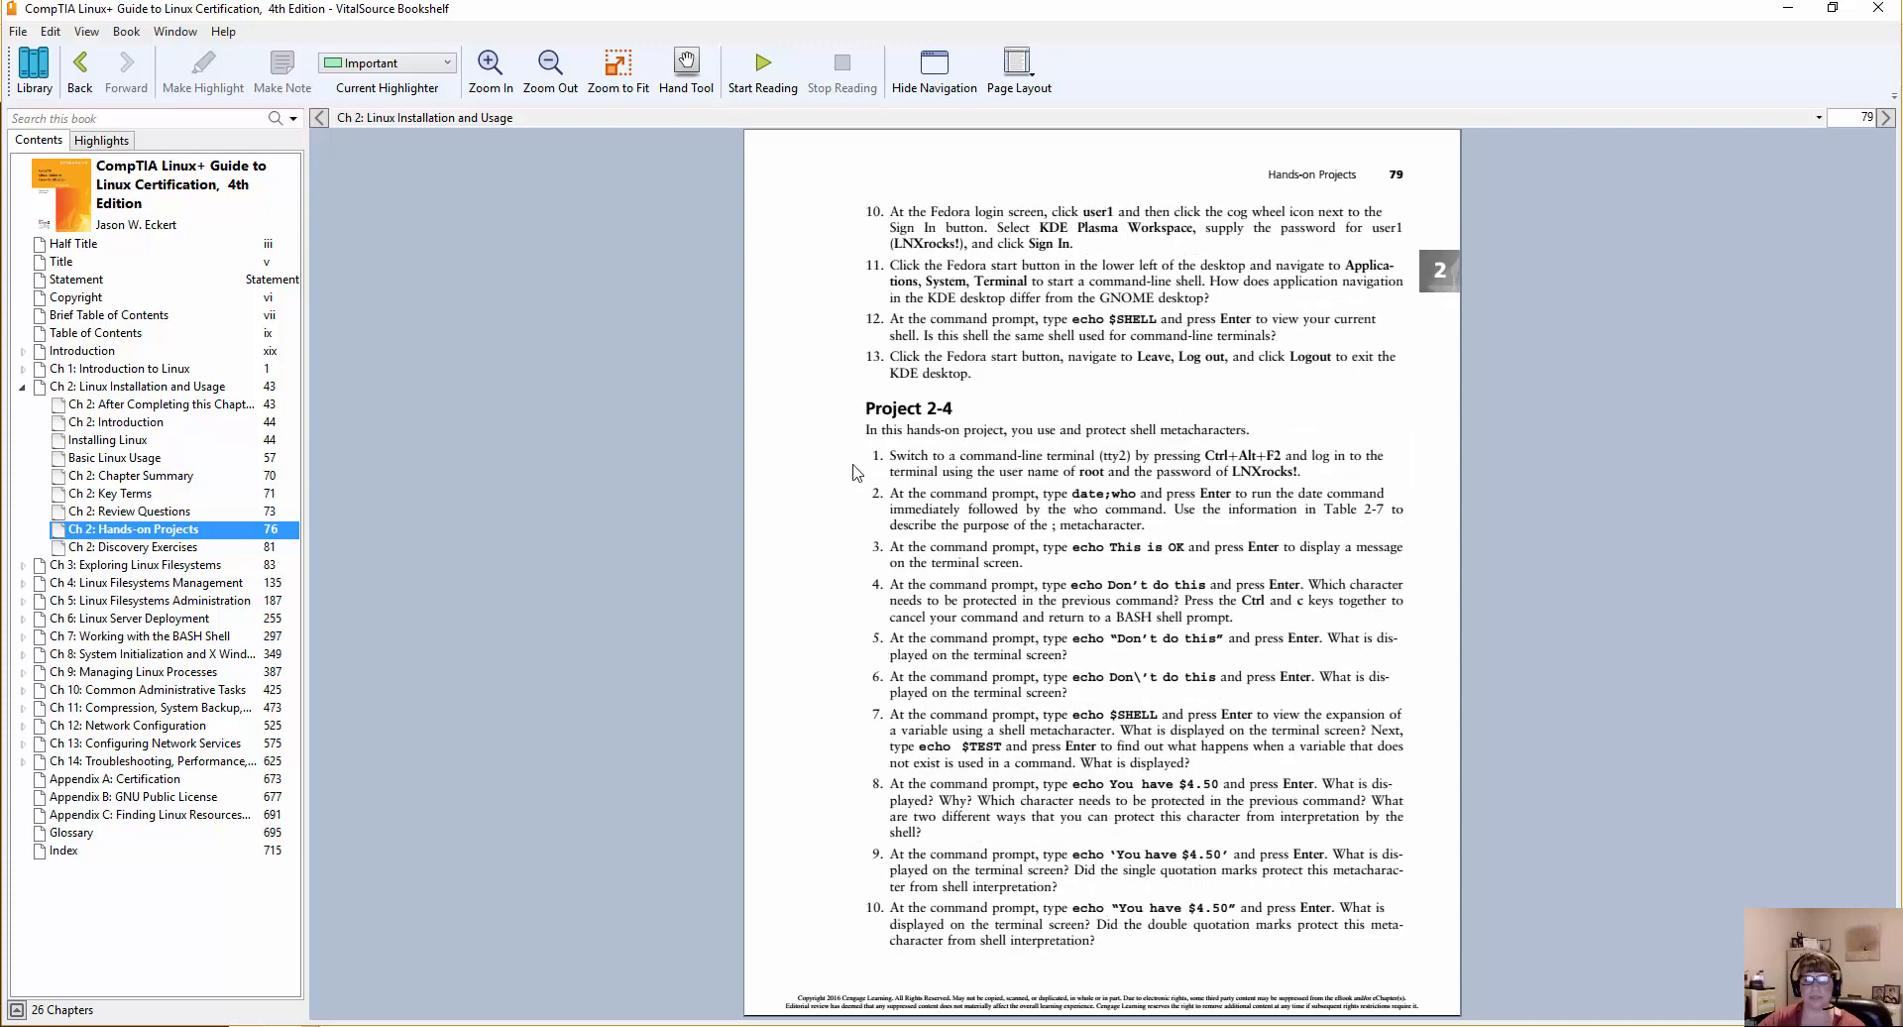
{"action": "scroll", "coordinate": [858, 375], "scroll_direction": "up", "scroll_amount": 1}
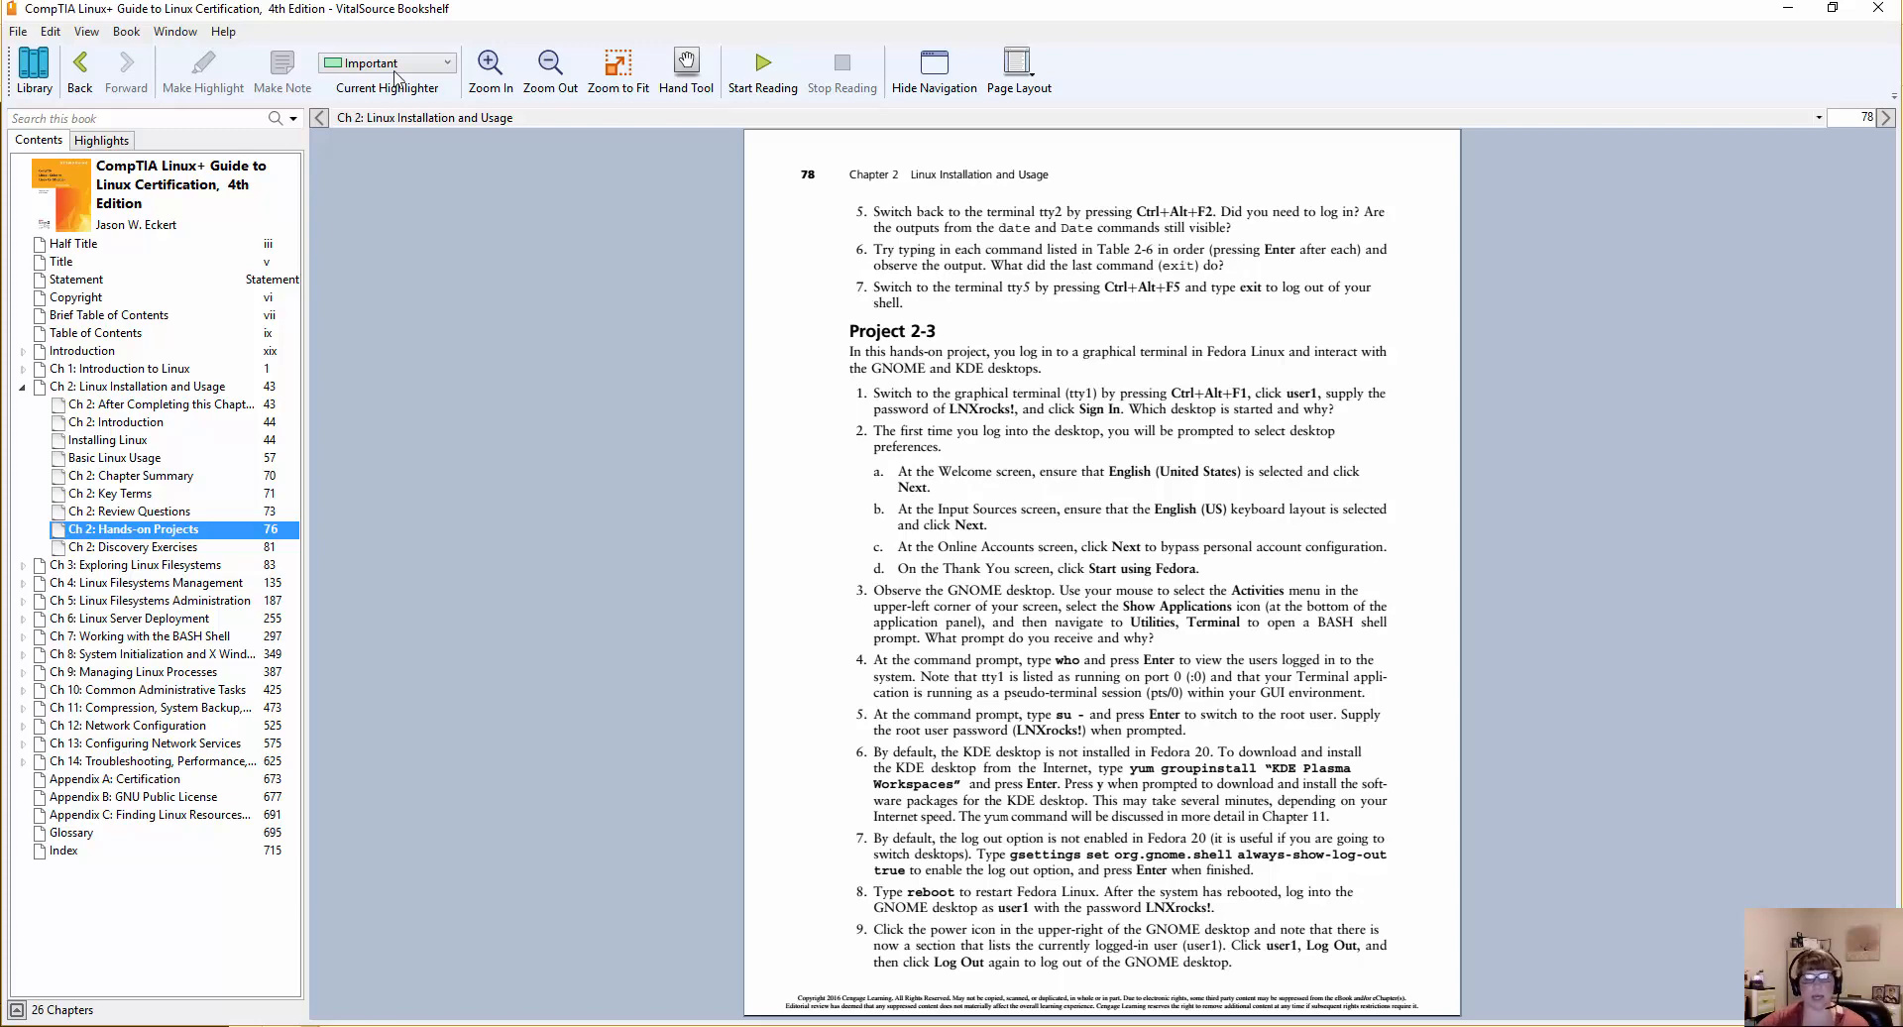
Launch Snipping Tool and capture the Project 2-3 text from its heading through the second instruction's substeps.
{"action": "key", "text": "super"}
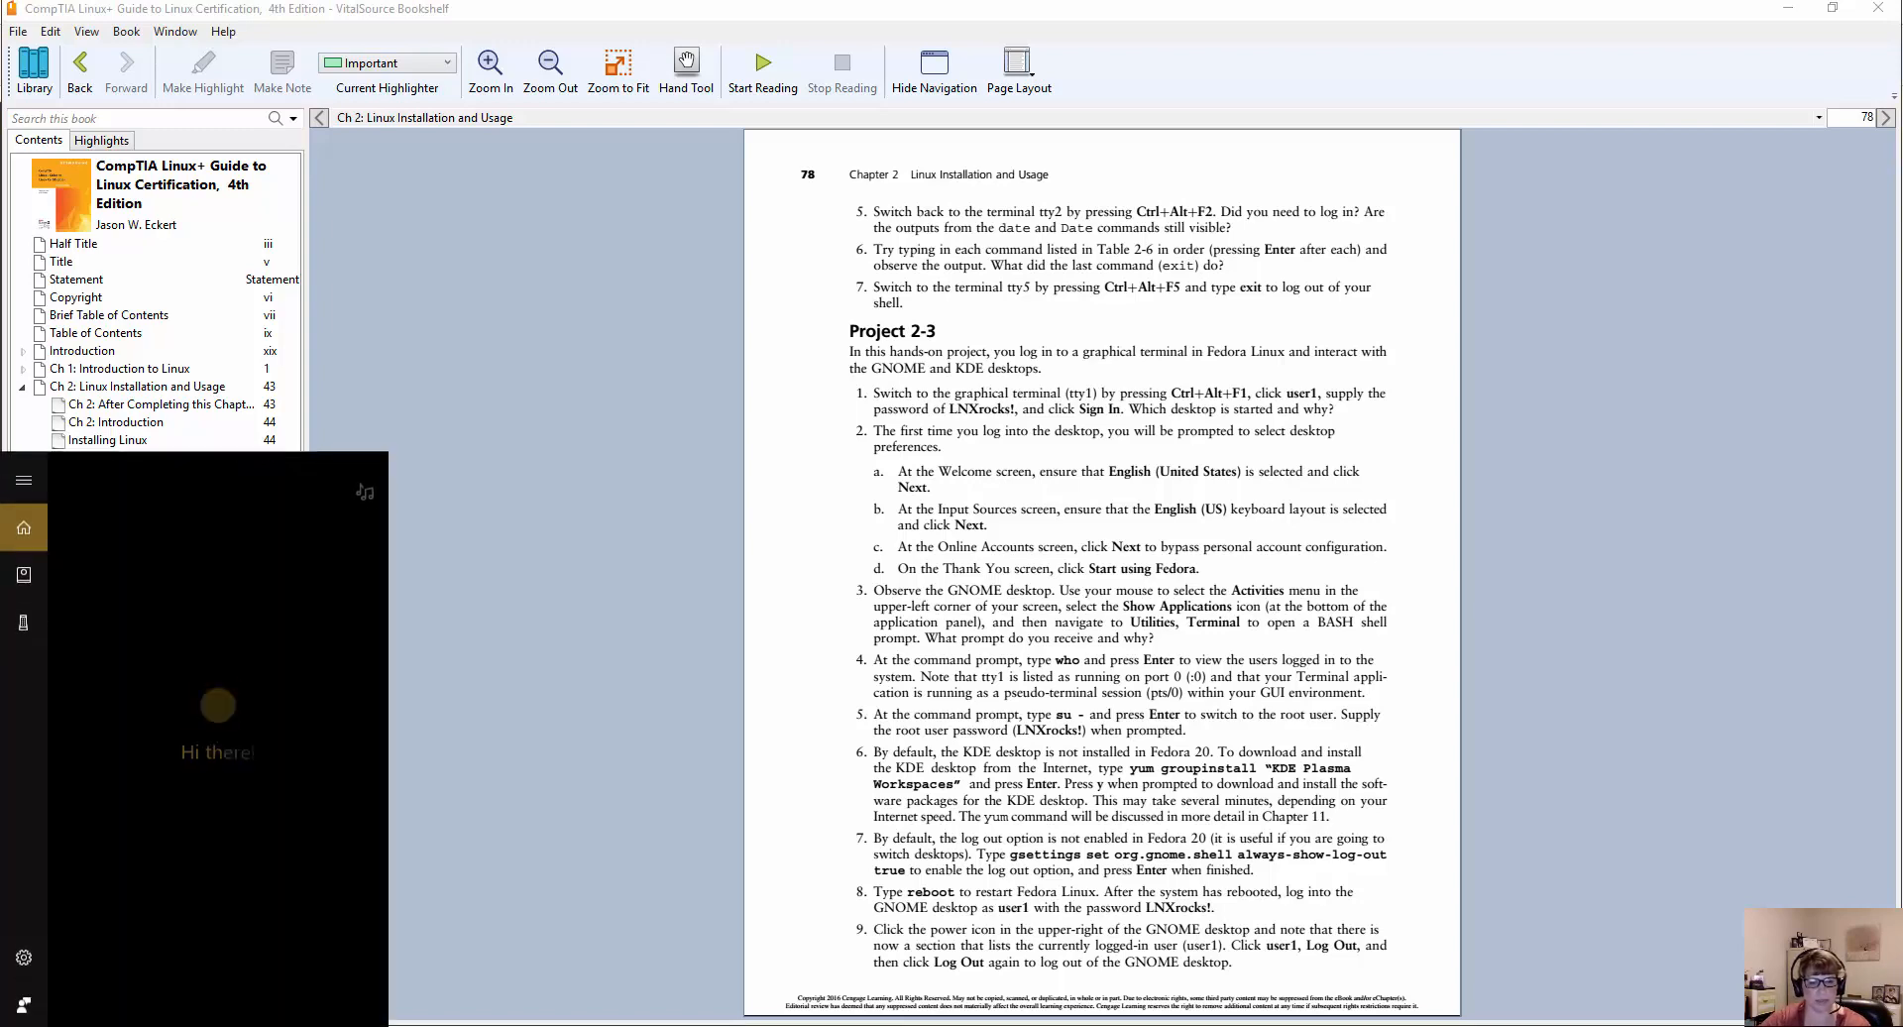
{"action": "type", "text": "sni"}
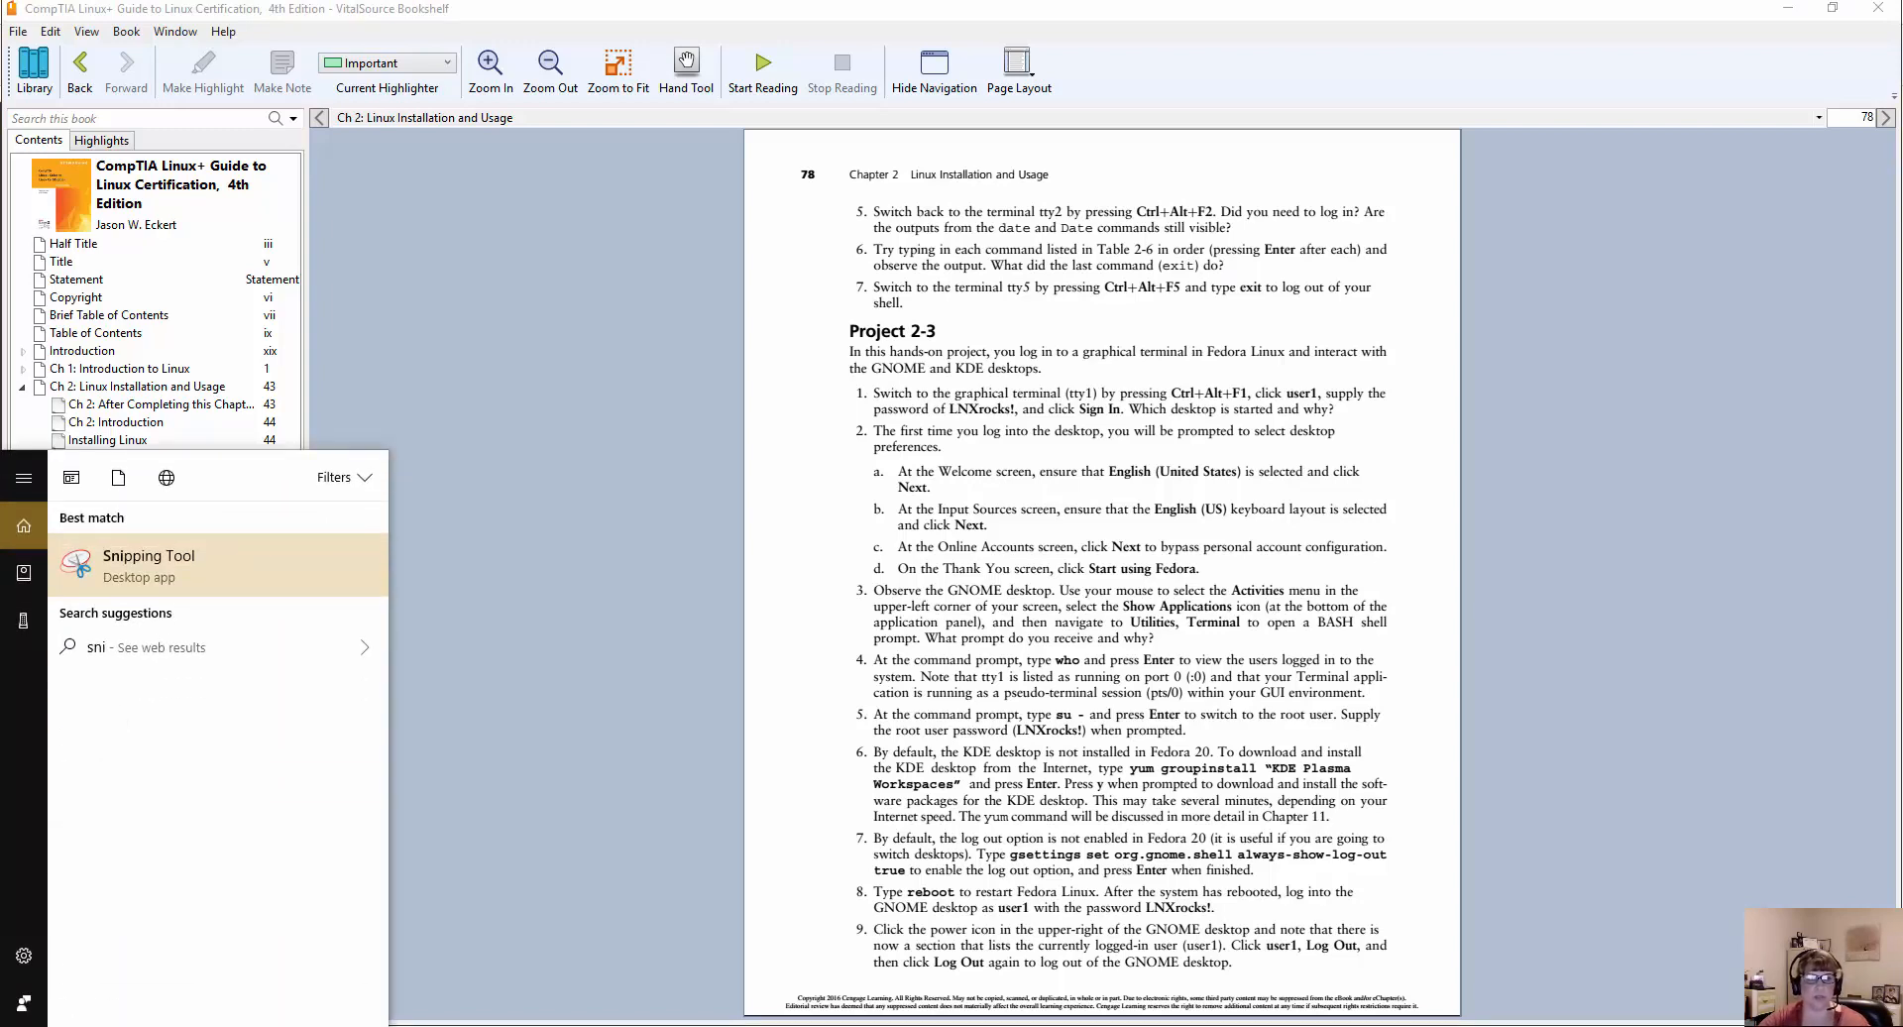
{"action": "key", "text": "Return"}
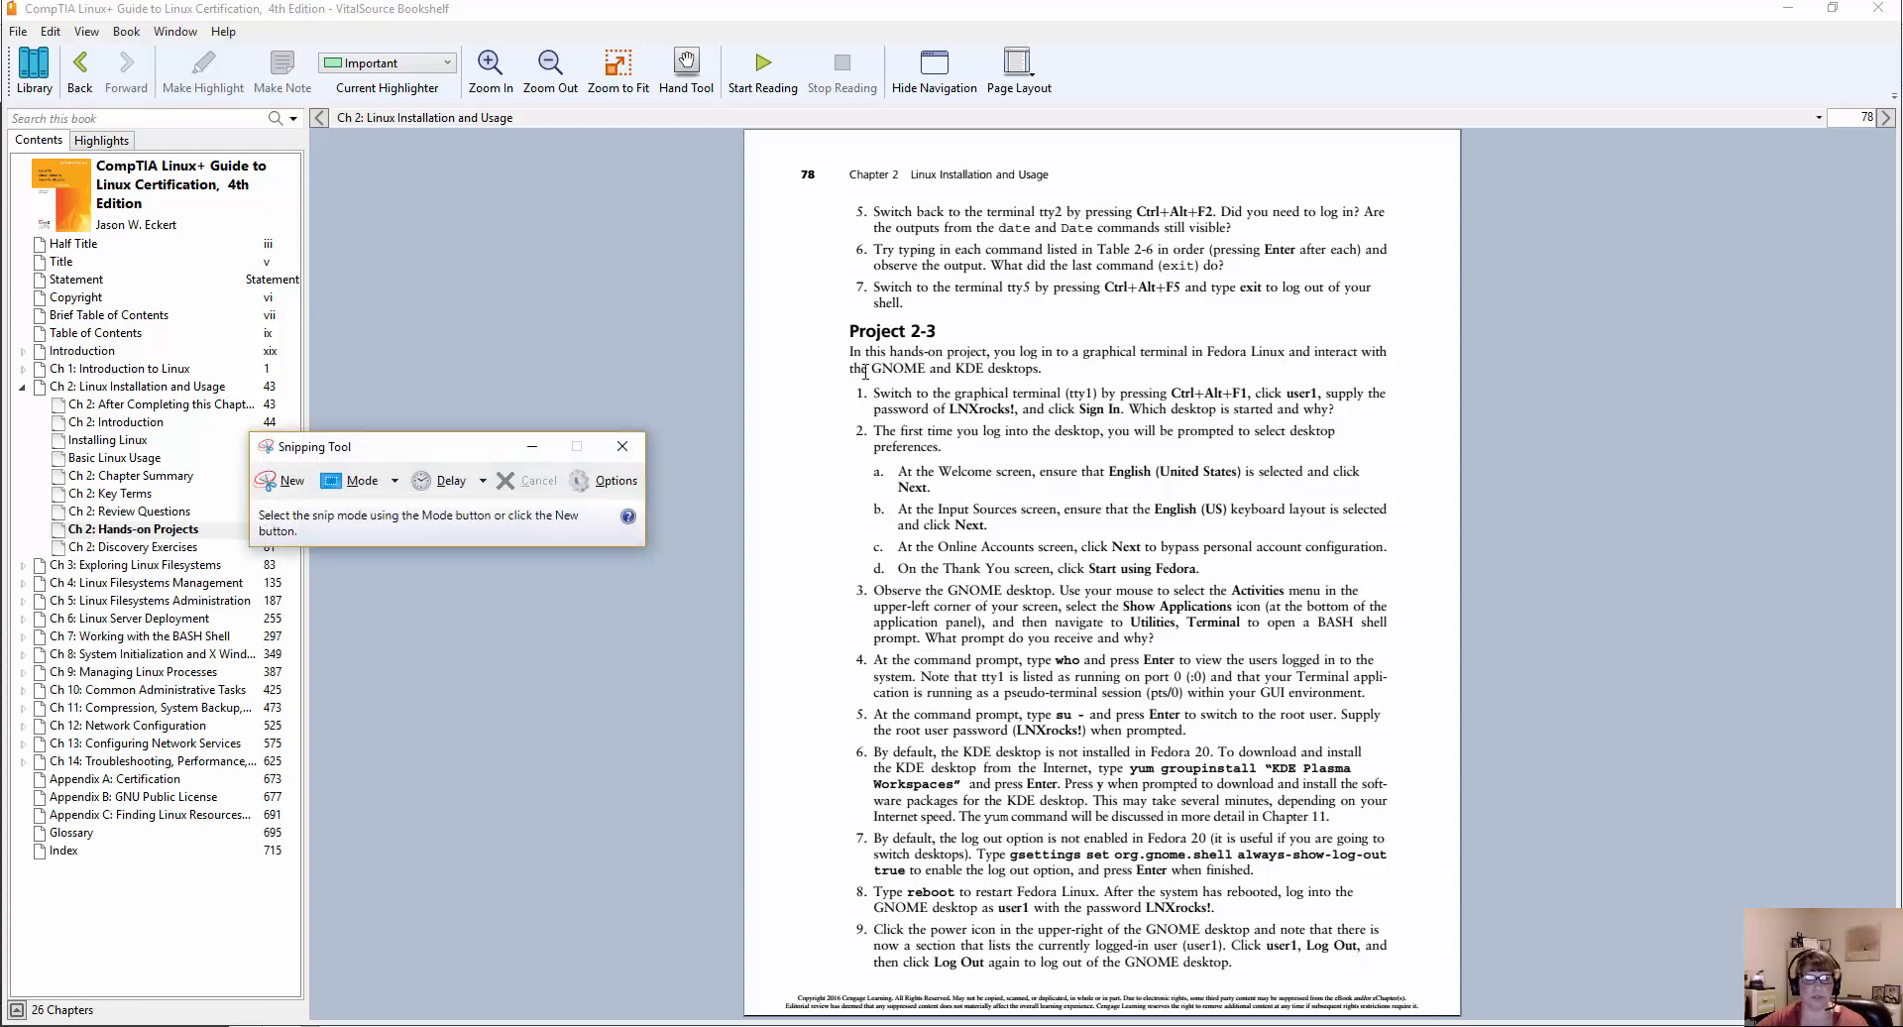
{"action": "left_click", "coordinate": [283, 481]}
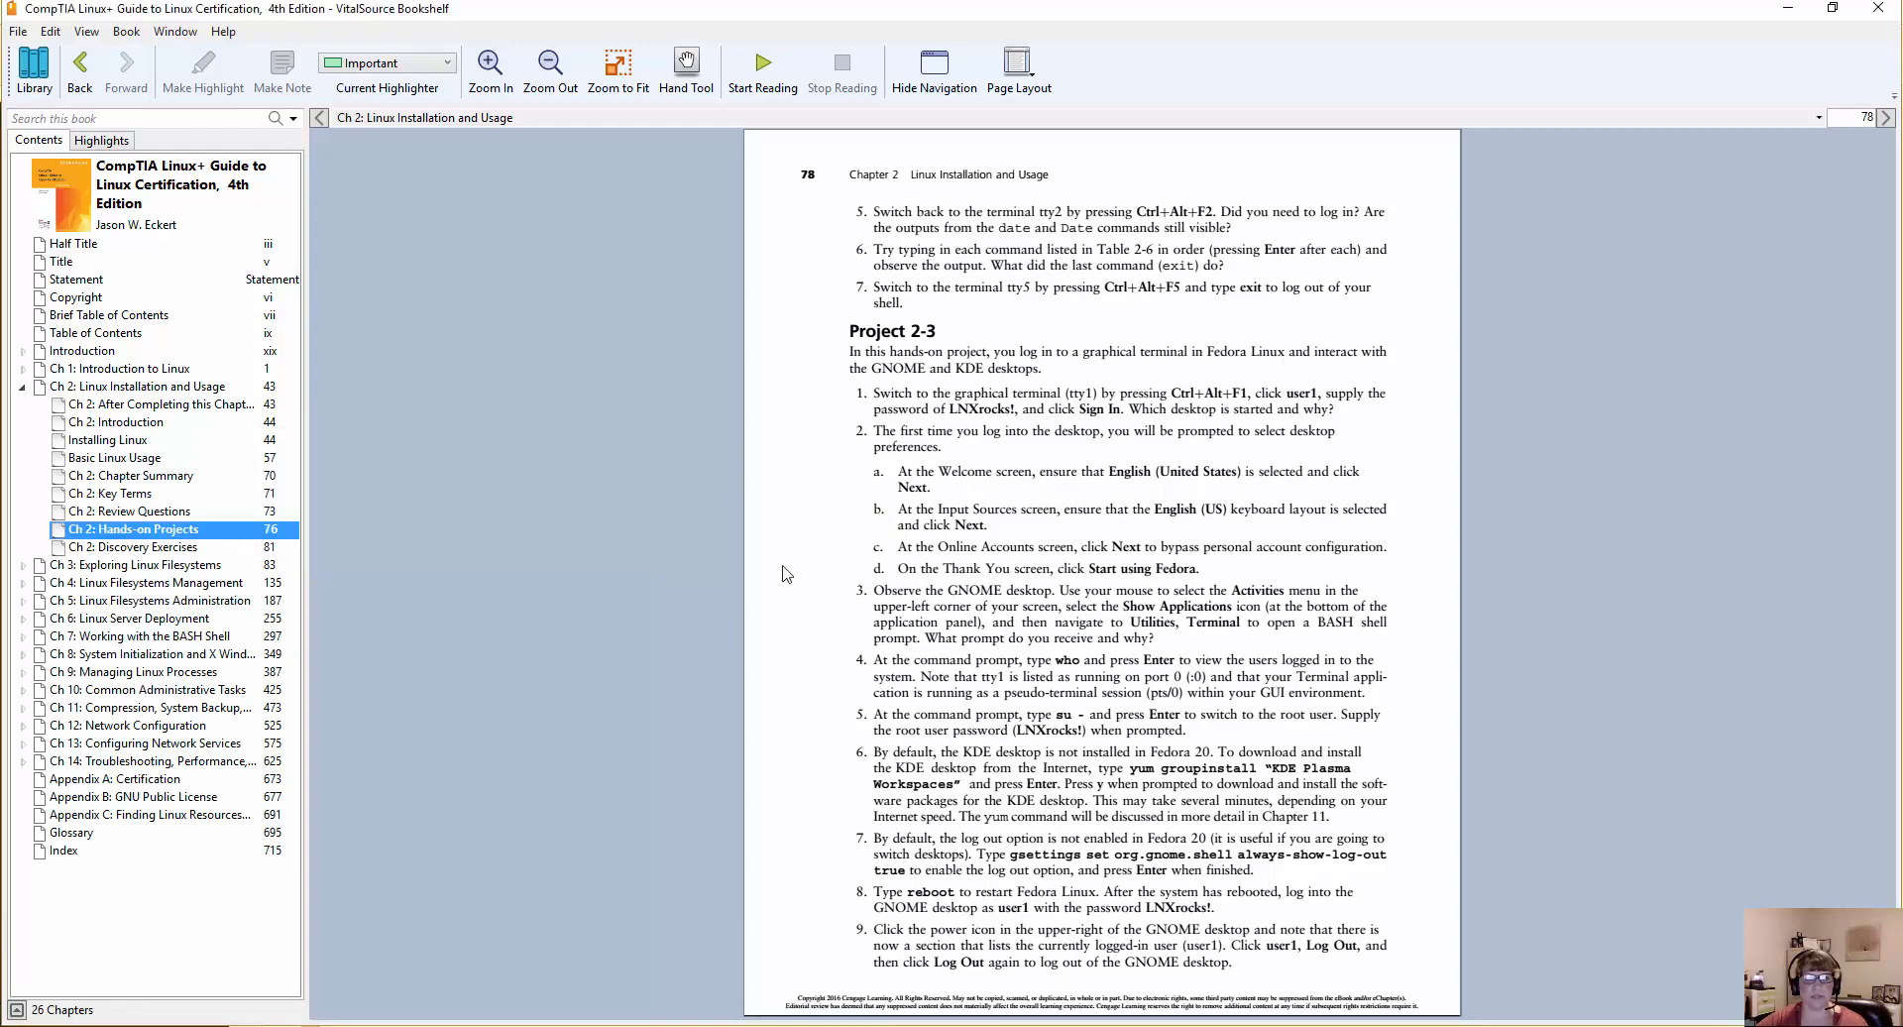
{"action": "mouse_move", "coordinate": [791, 313]}
{"action": "left_mouse_down"}
{"action": "mouse_move", "coordinate": [841, 446]}
{"action": "mouse_move", "coordinate": [1447, 584]}
{"action": "left_mouse_up"}
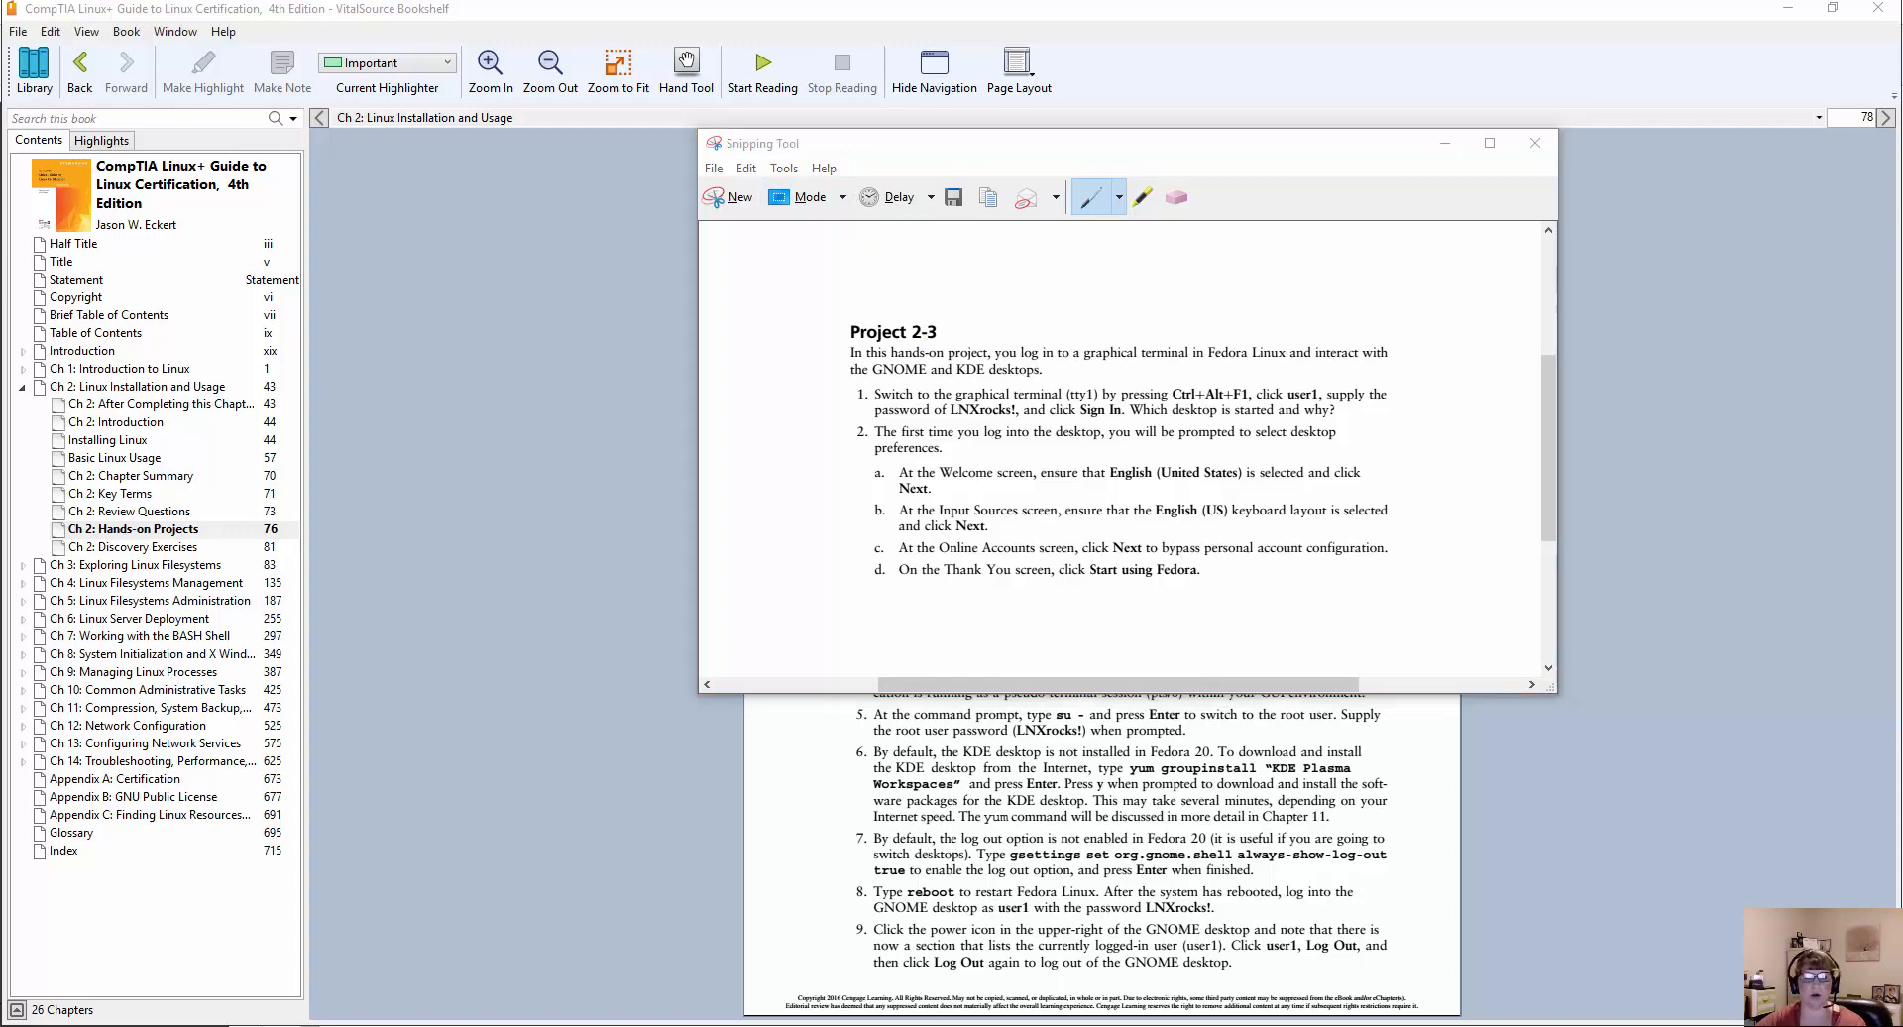
Switch to the Word assignment and paste the Project 2-3 snip on new lines below Project 2-2.
{"action": "key", "text": "alt+Tab"}
{"action": "scroll", "coordinate": [1091, 394], "scroll_direction": "up", "scroll_amount": 1}
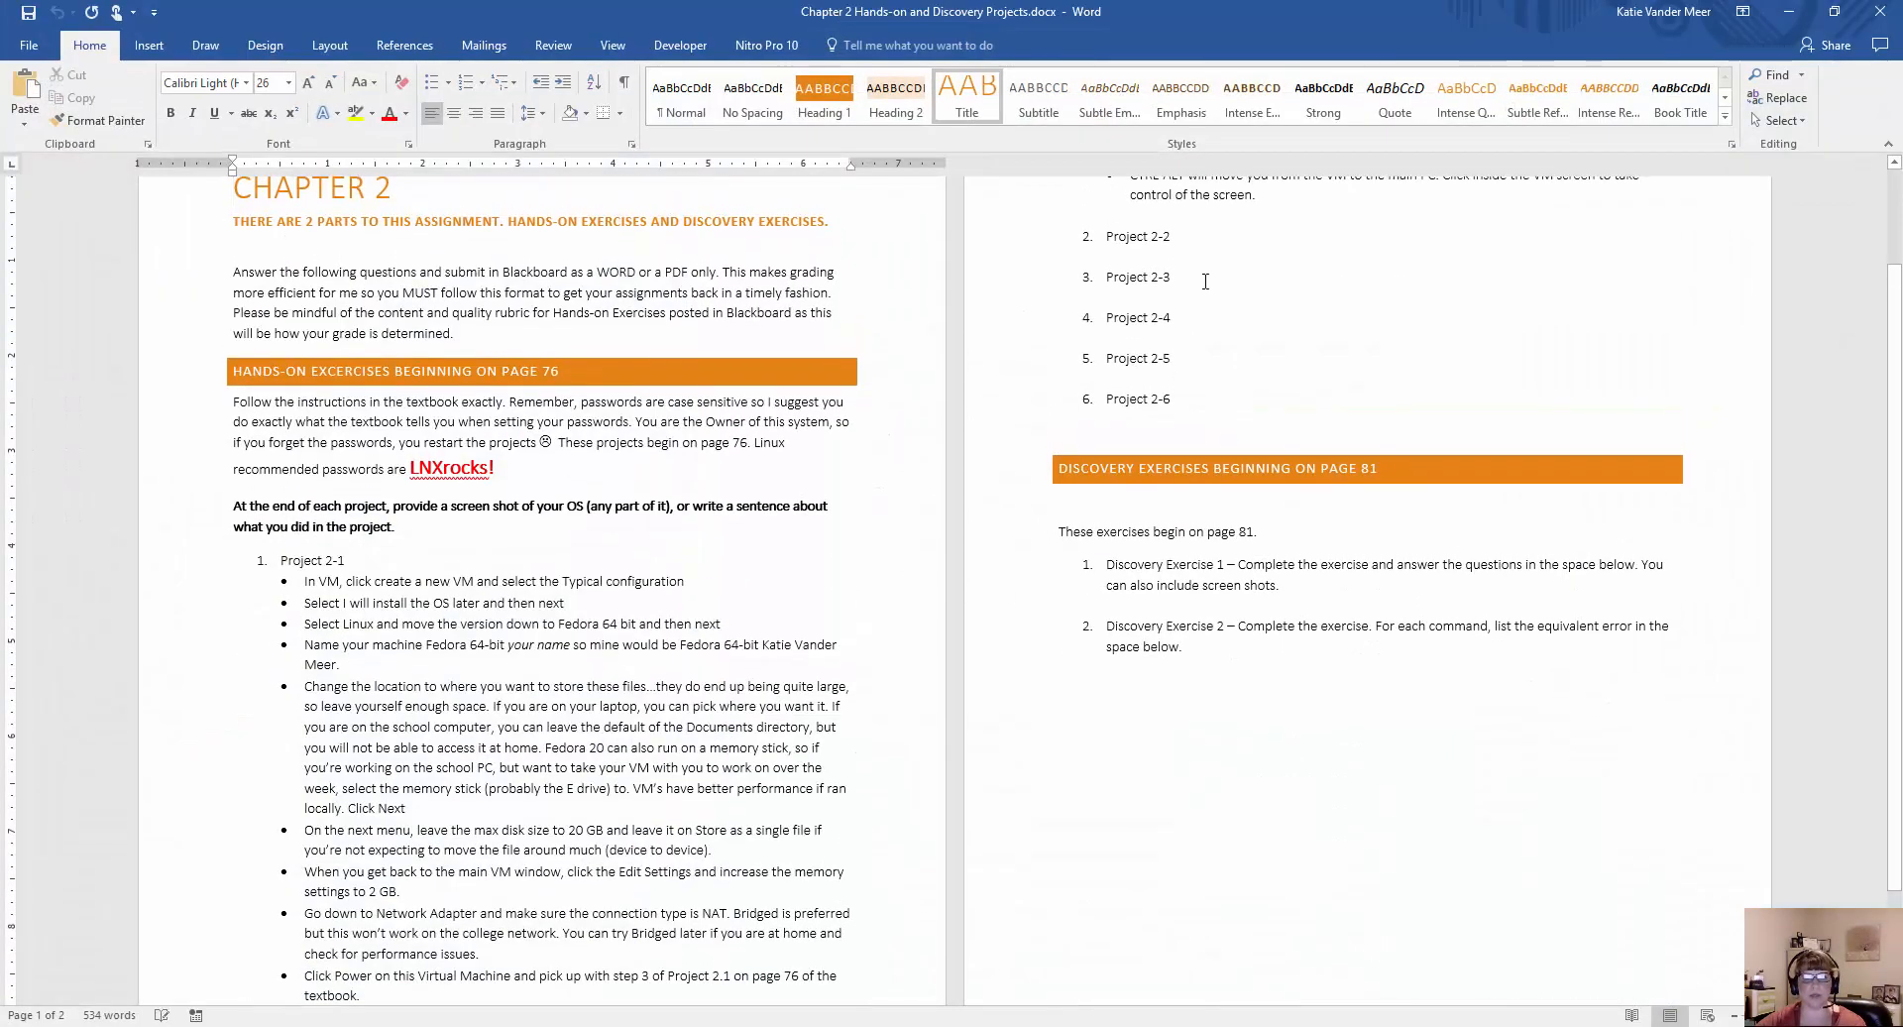
{"action": "left_click", "coordinate": [1223, 238]}
{"action": "key", "text": "Return"}
{"action": "key", "text": "Return"}
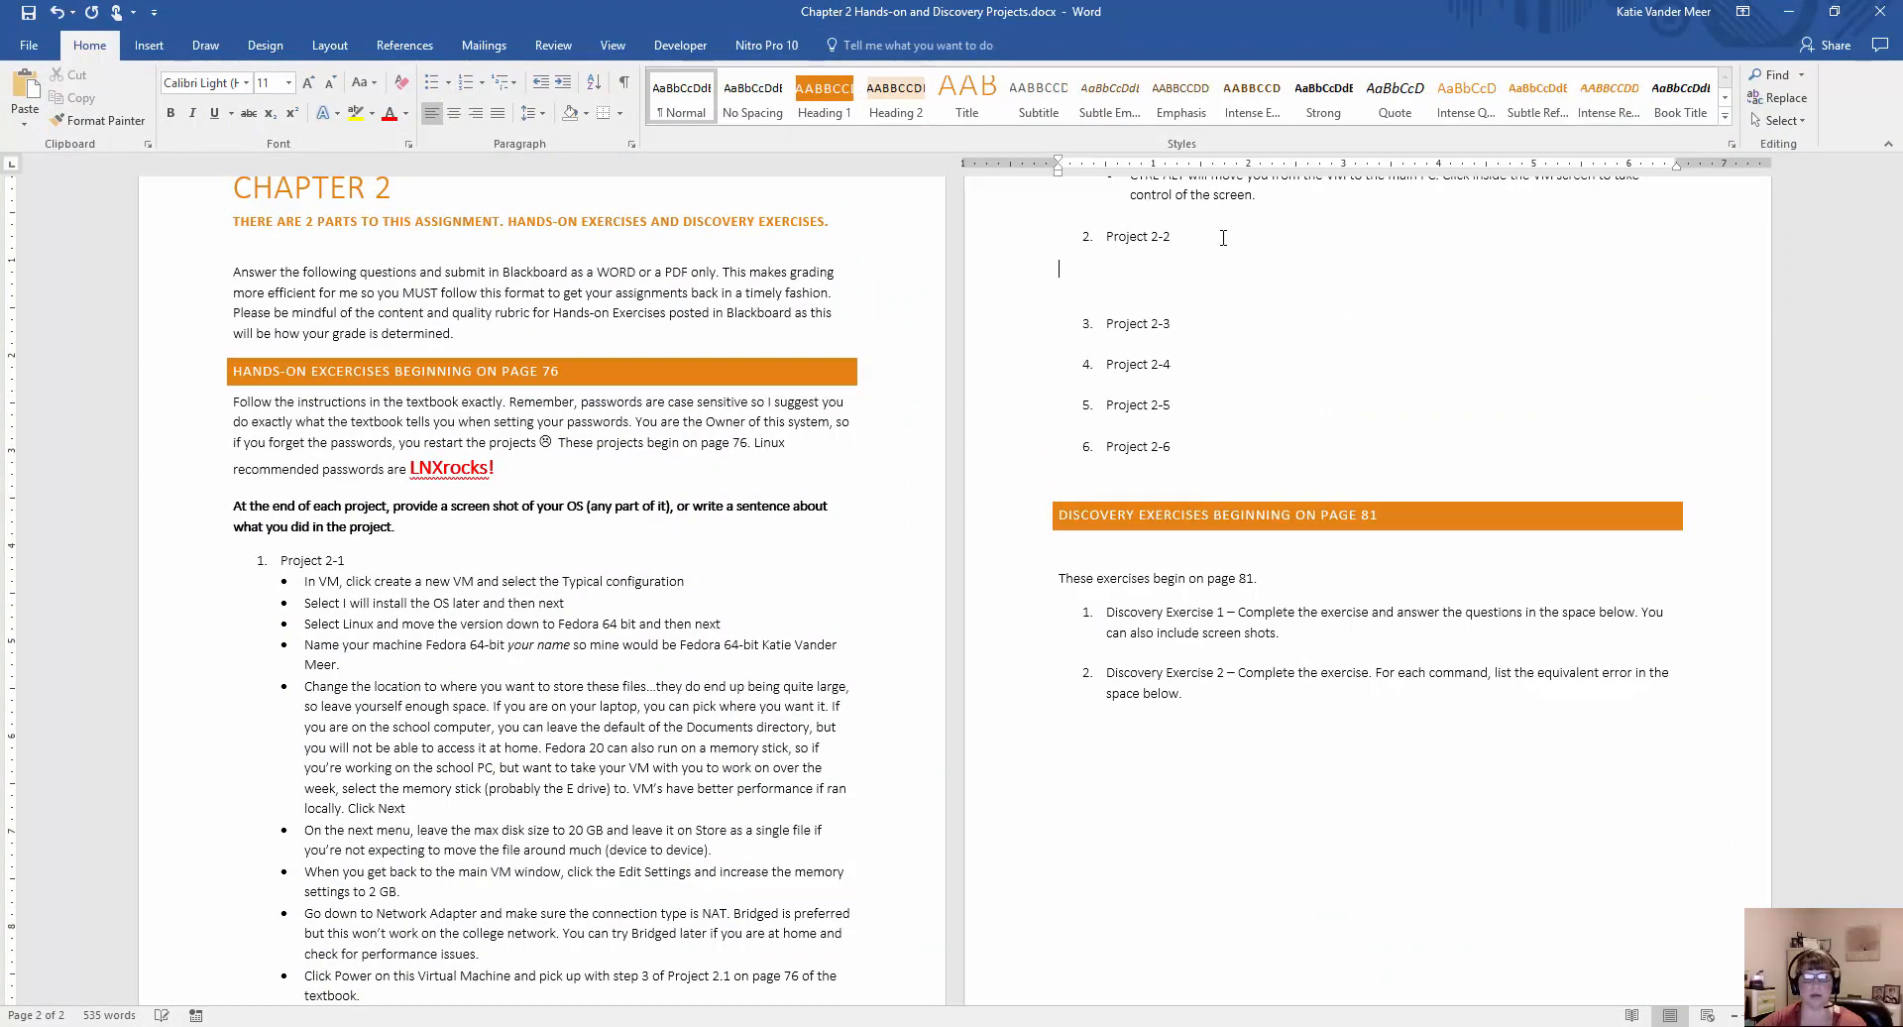
{"action": "key", "text": "Return"}
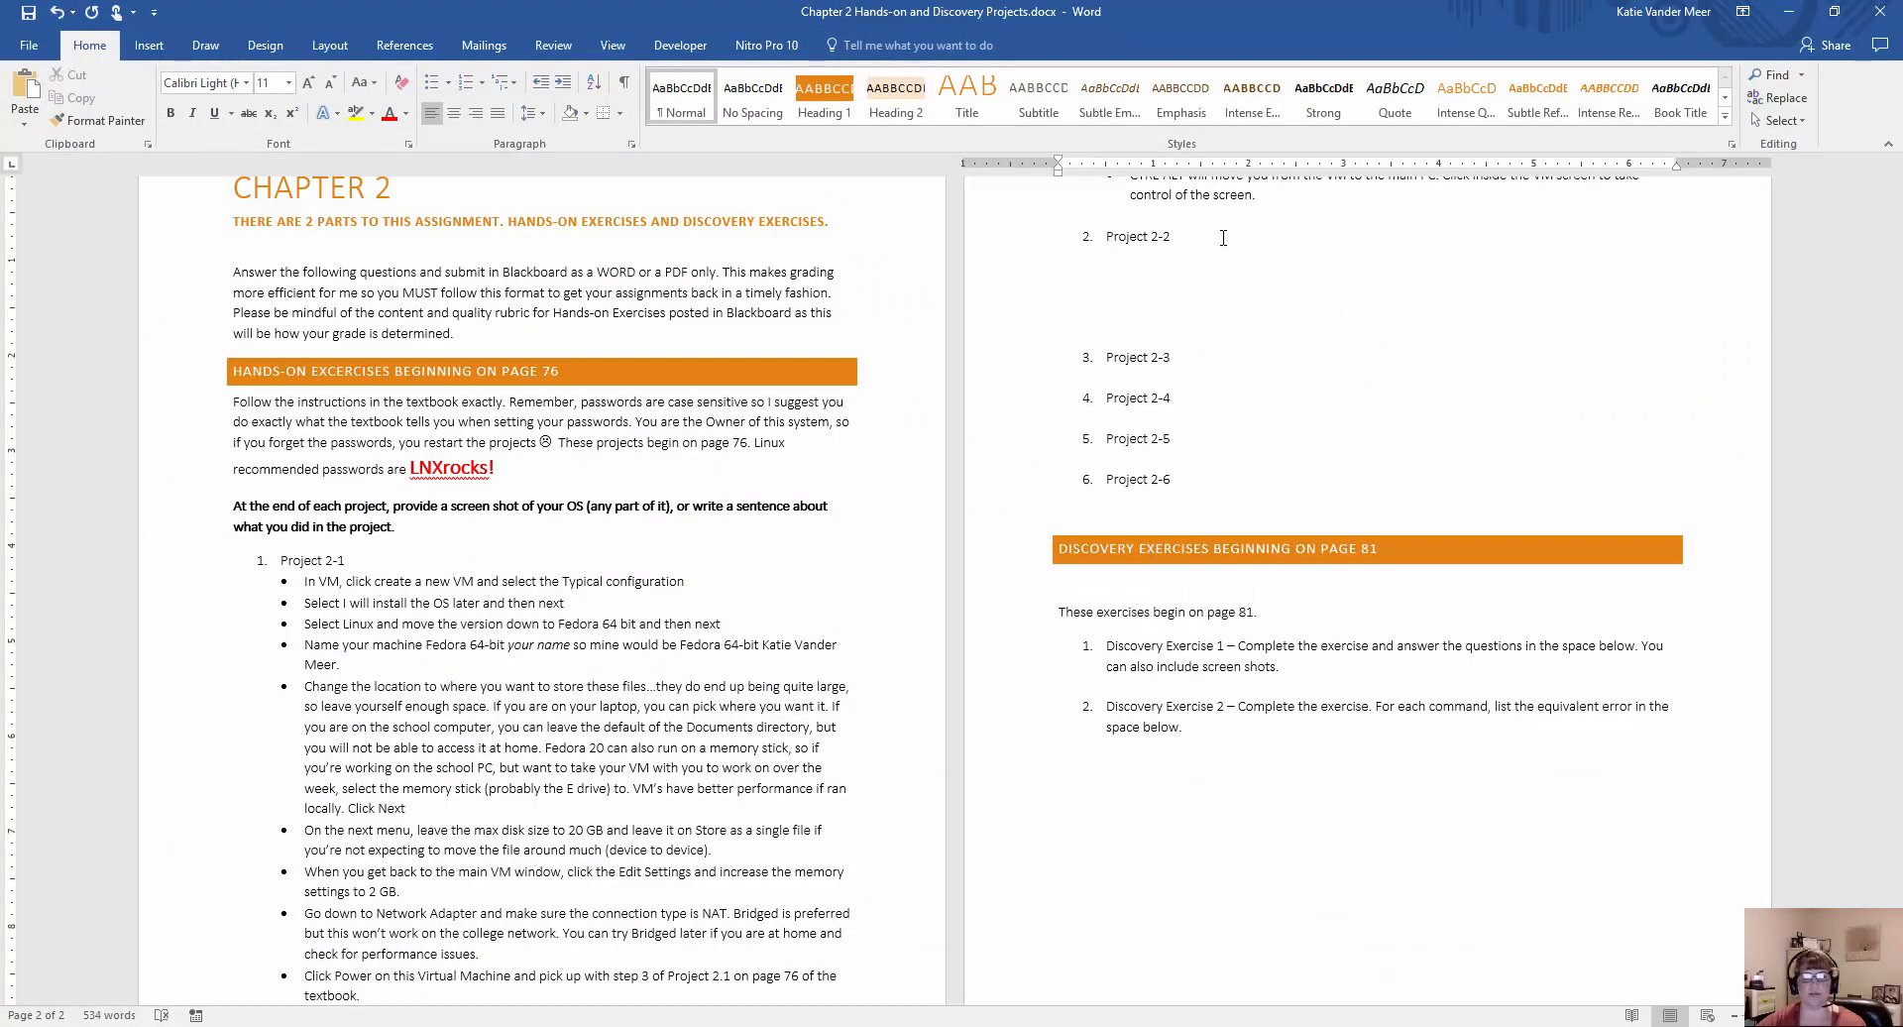
{"action": "key", "text": "ctrl+v"}
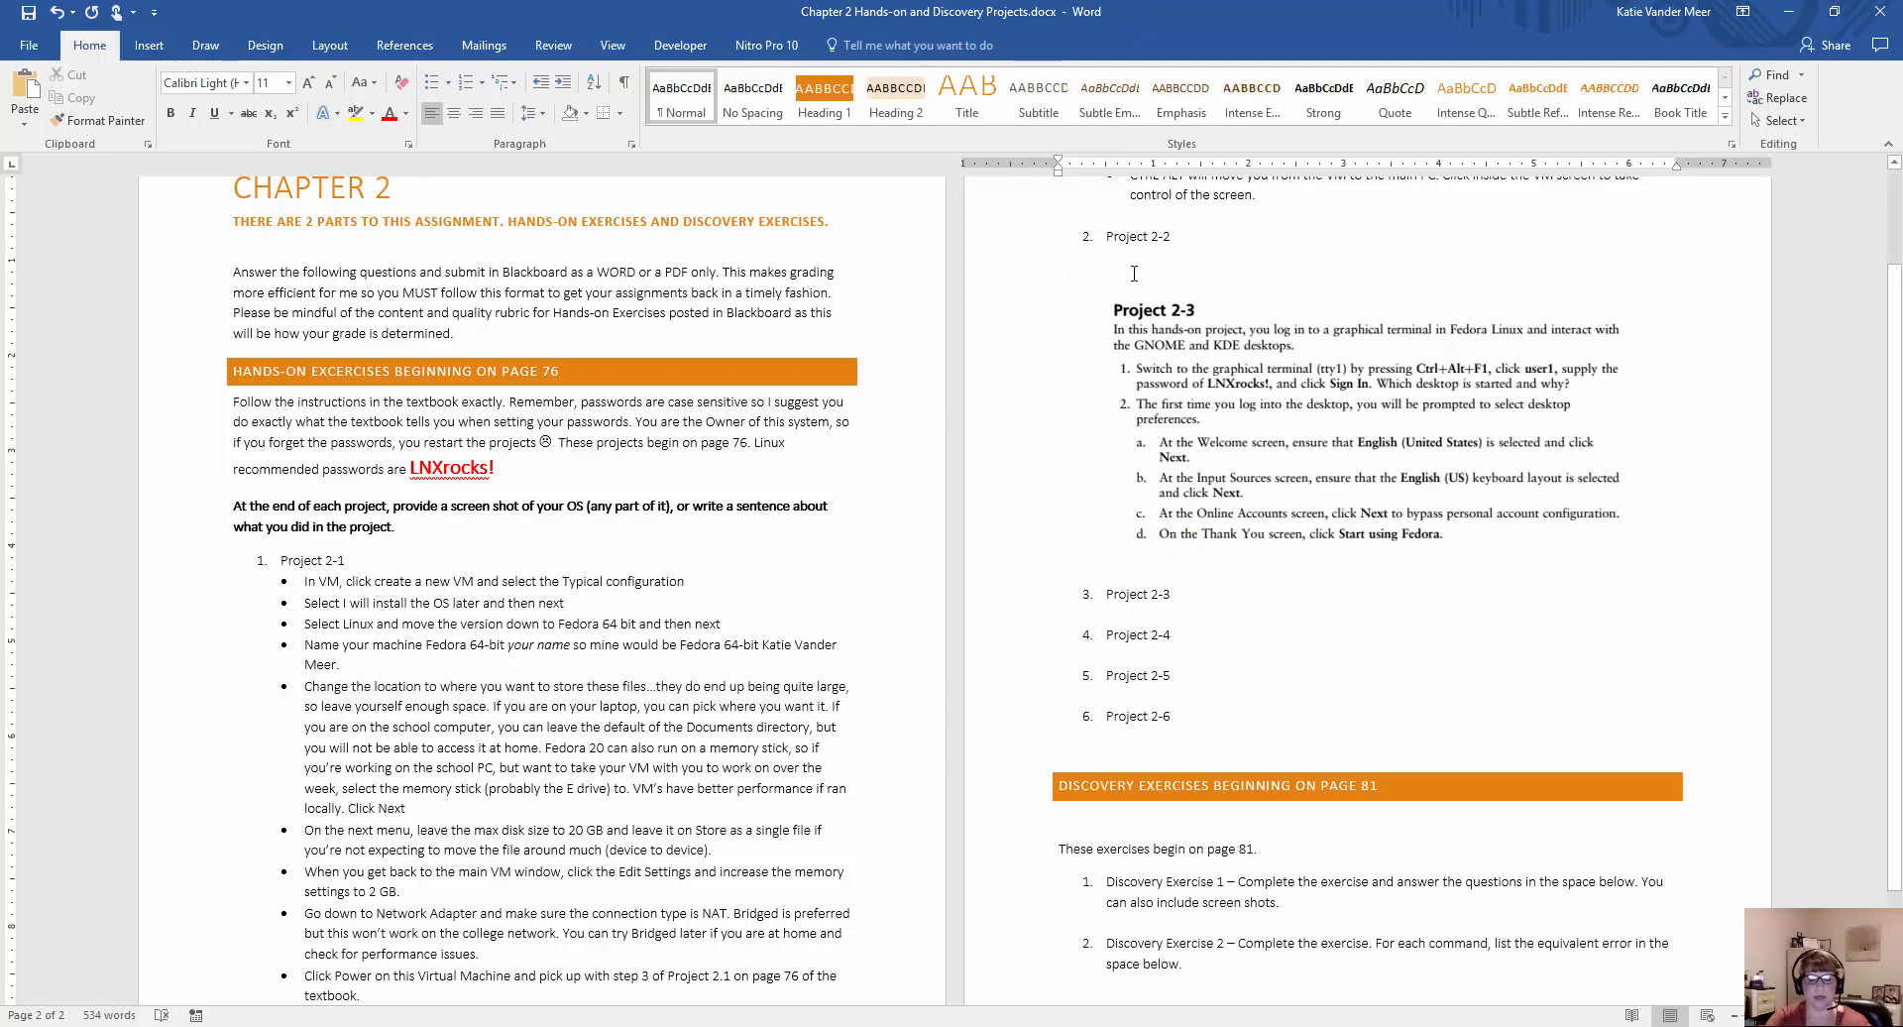
Write the sample sentence "This project taught me how to l....d" between the Project 2-2 item and the pasted snip.
{"action": "type", "text": "This project "}
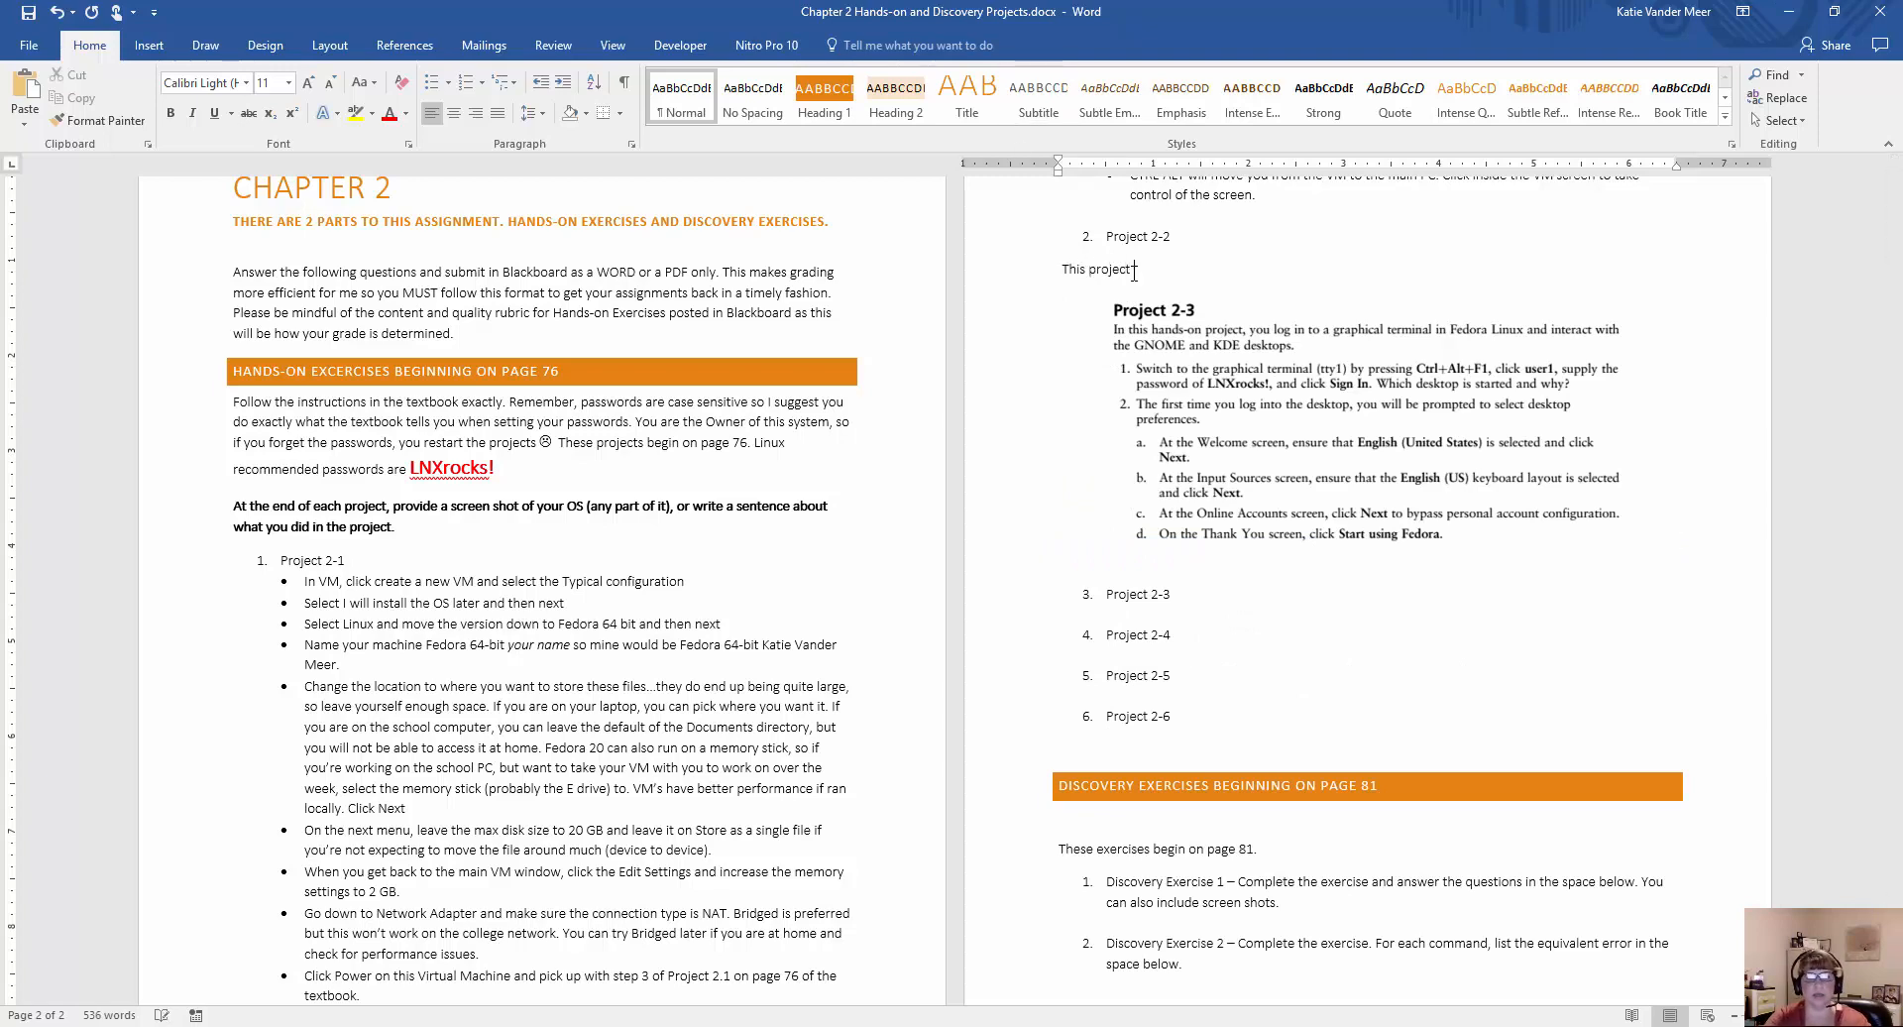
{"action": "type", "text": "taught mne how to l....df"}
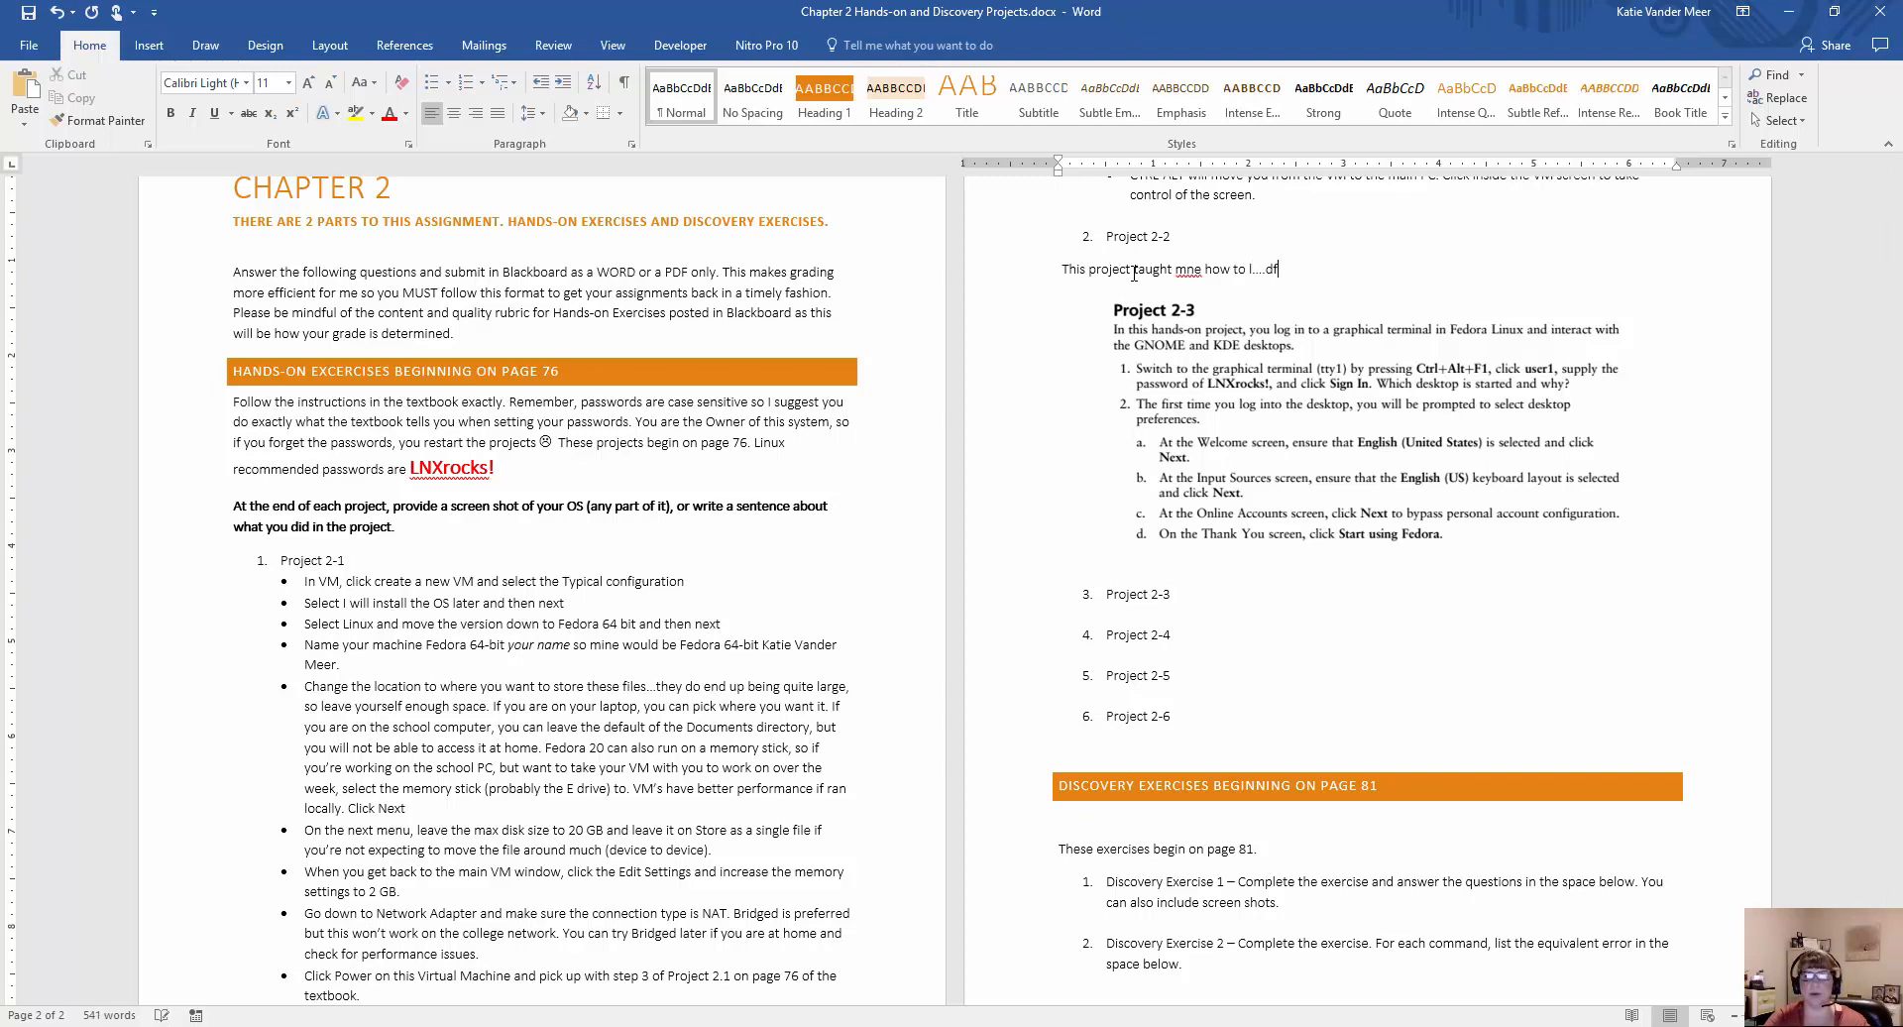
{"action": "key", "text": "BackSpace"}
{"action": "key", "text": "BackSpace"}
{"action": "left_click", "coordinate": [1193, 268]}
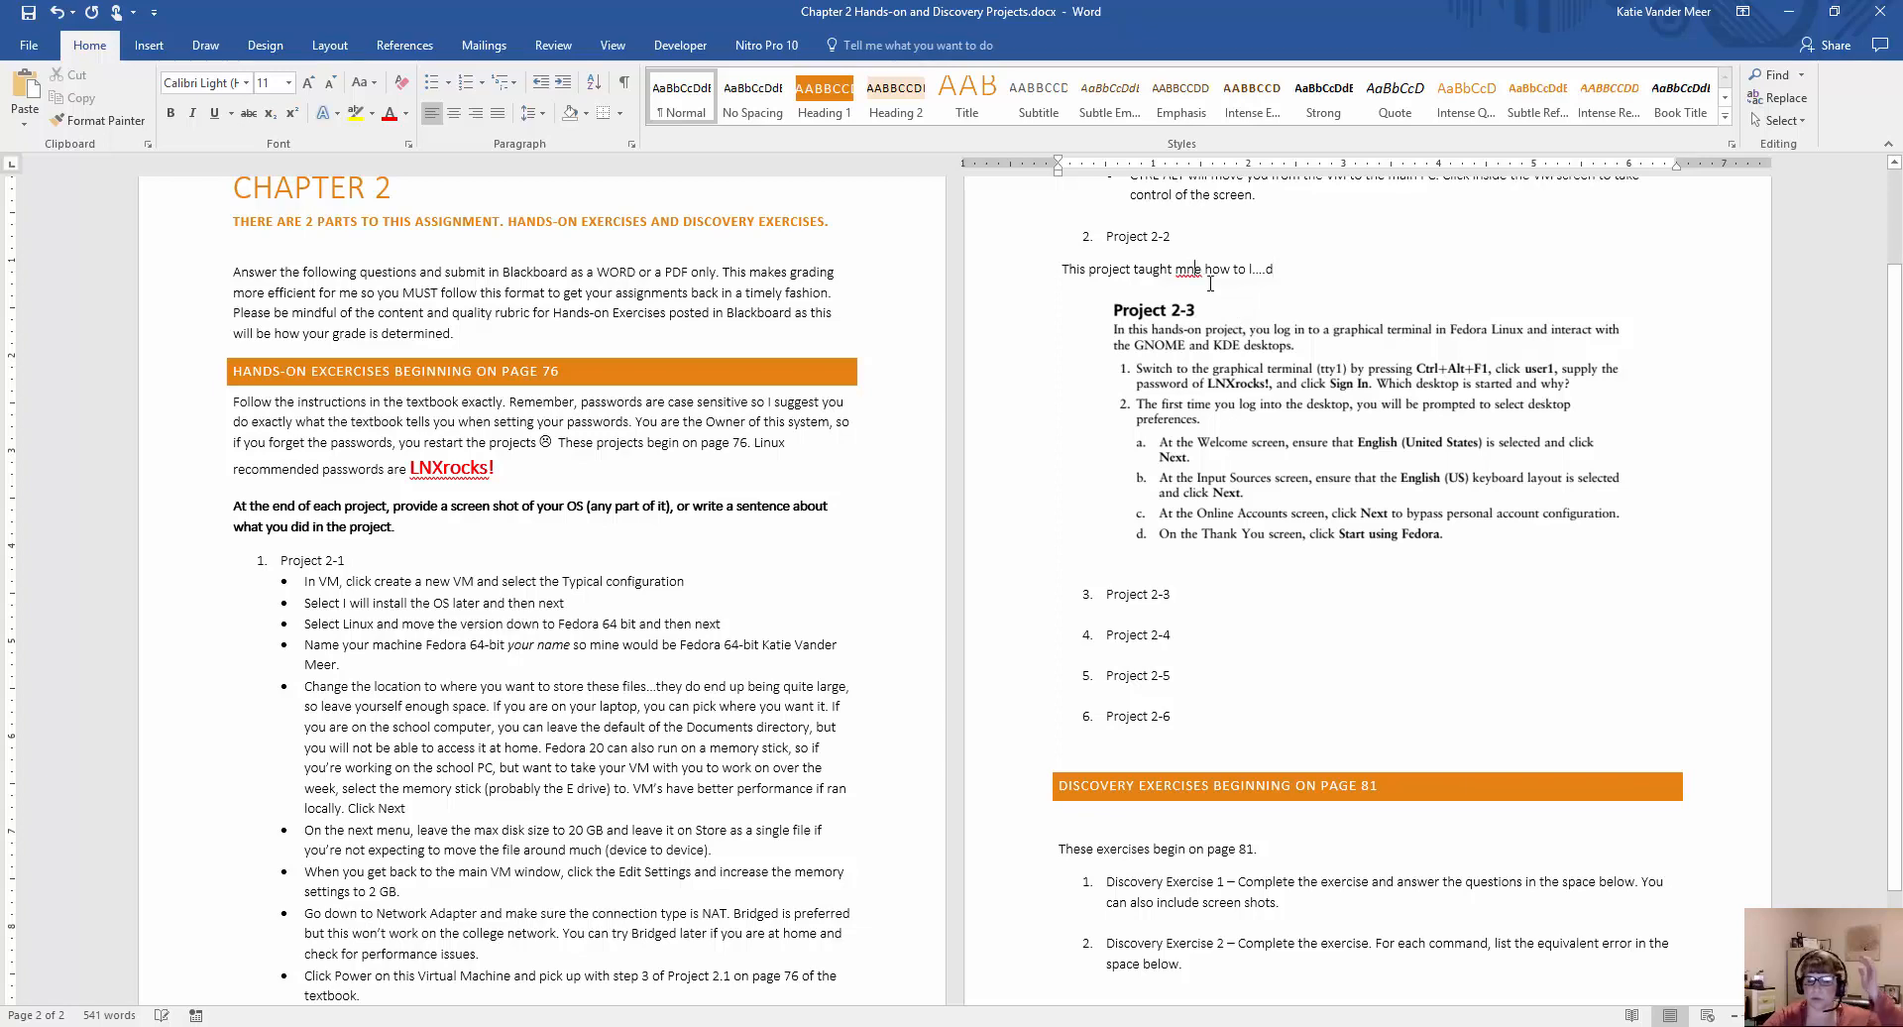
{"action": "key", "text": "BackSpace"}
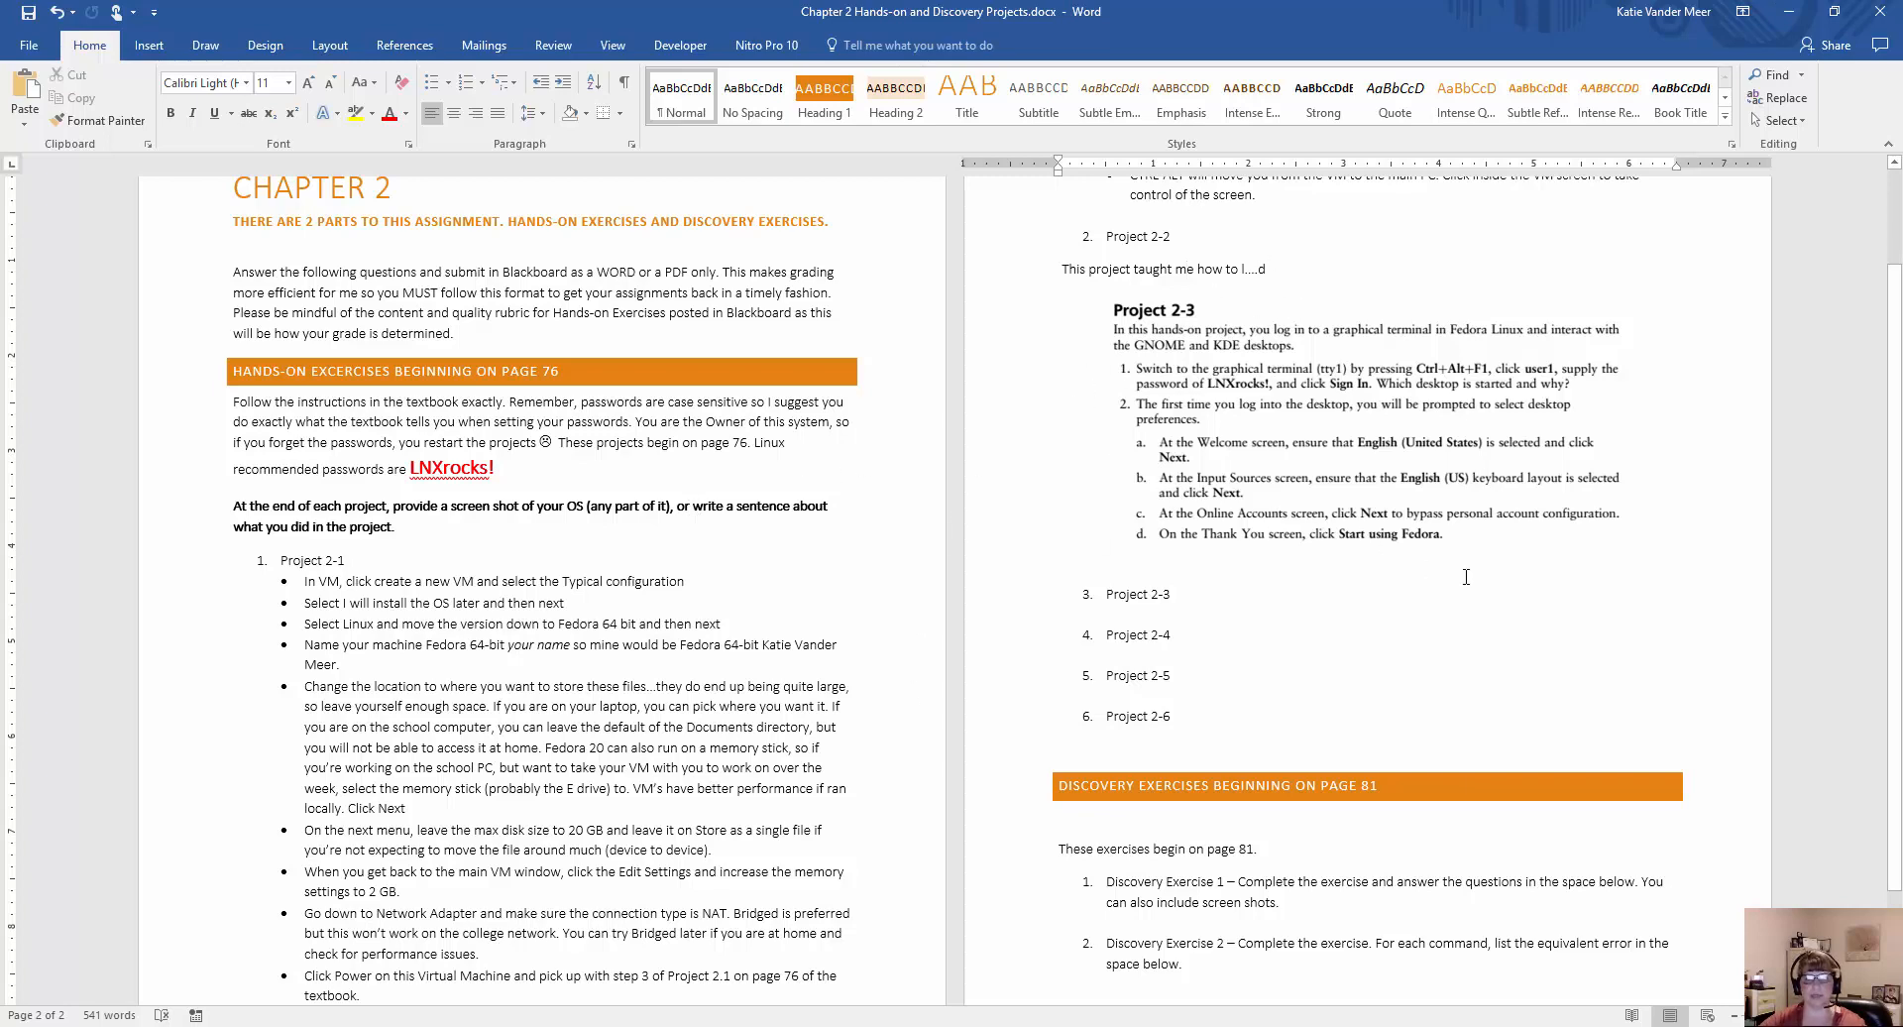
Delete the pasted snip, the sample sentence and the extra blank lines below Project 2-2.
{"action": "left_click", "coordinate": [1413, 476]}
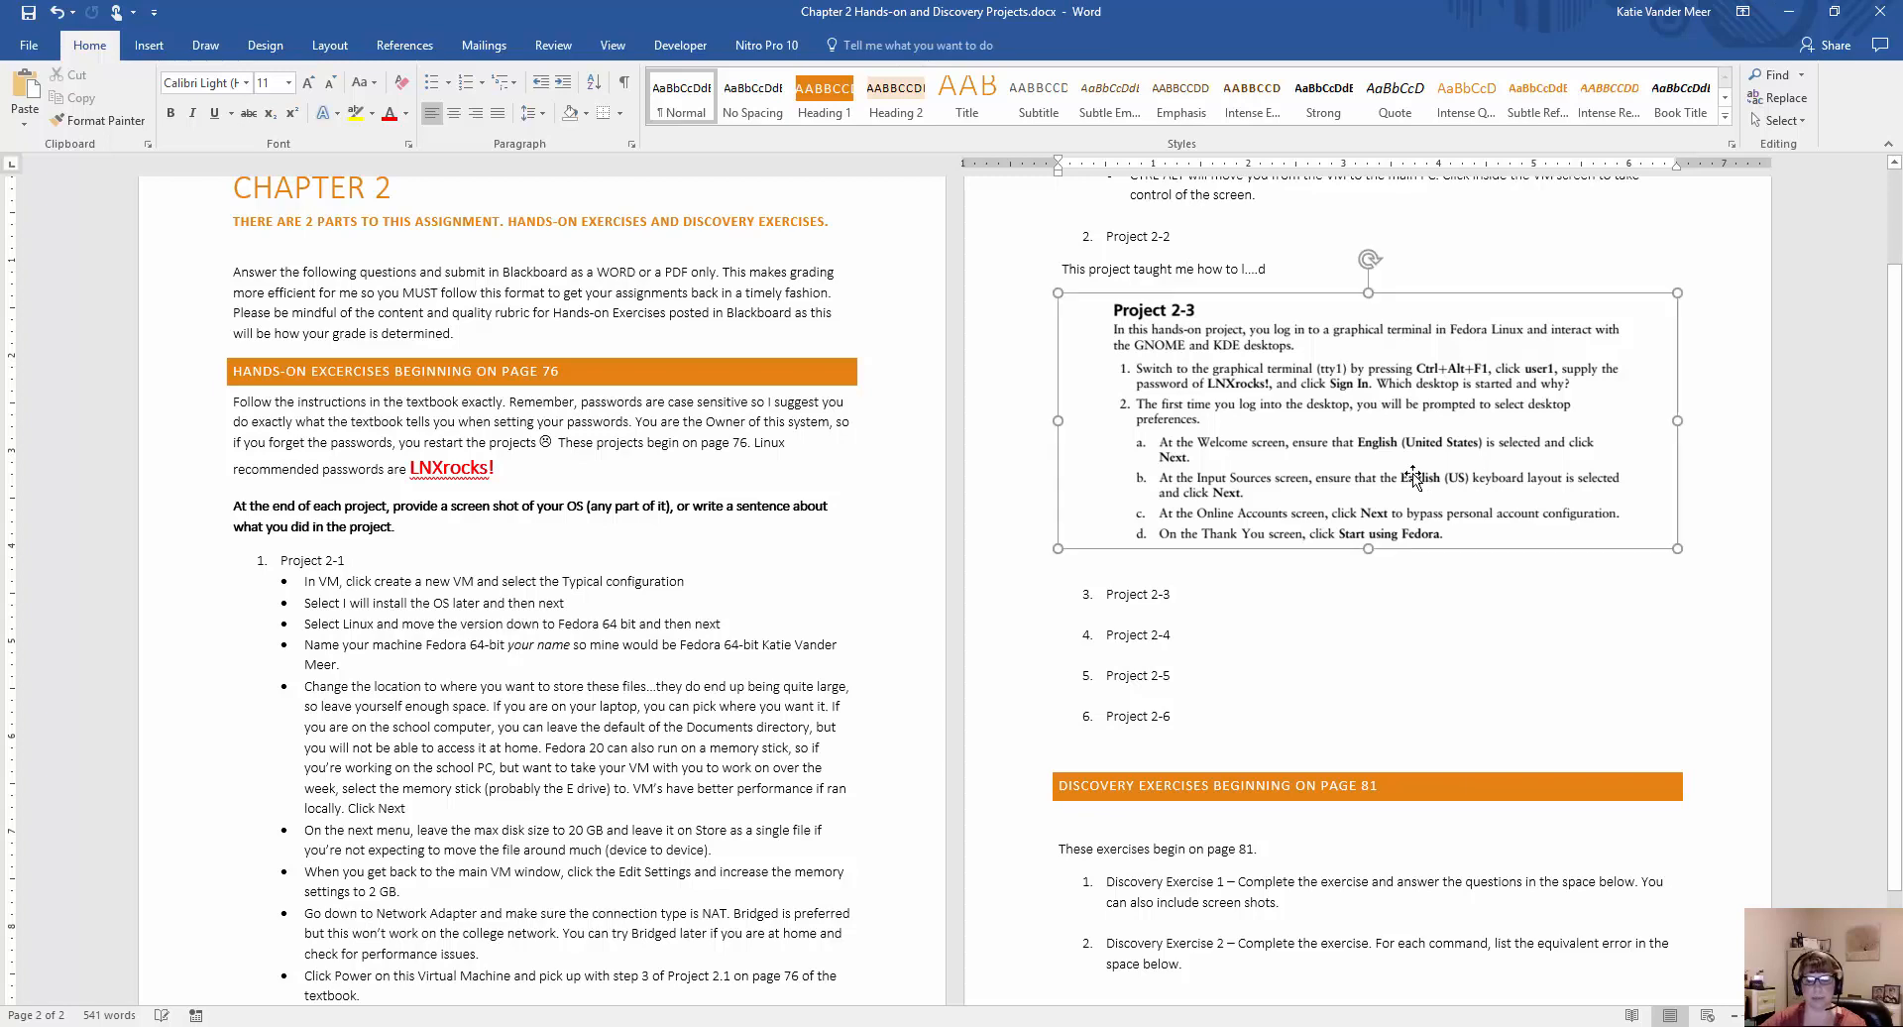
{"action": "key", "text": "Delete"}
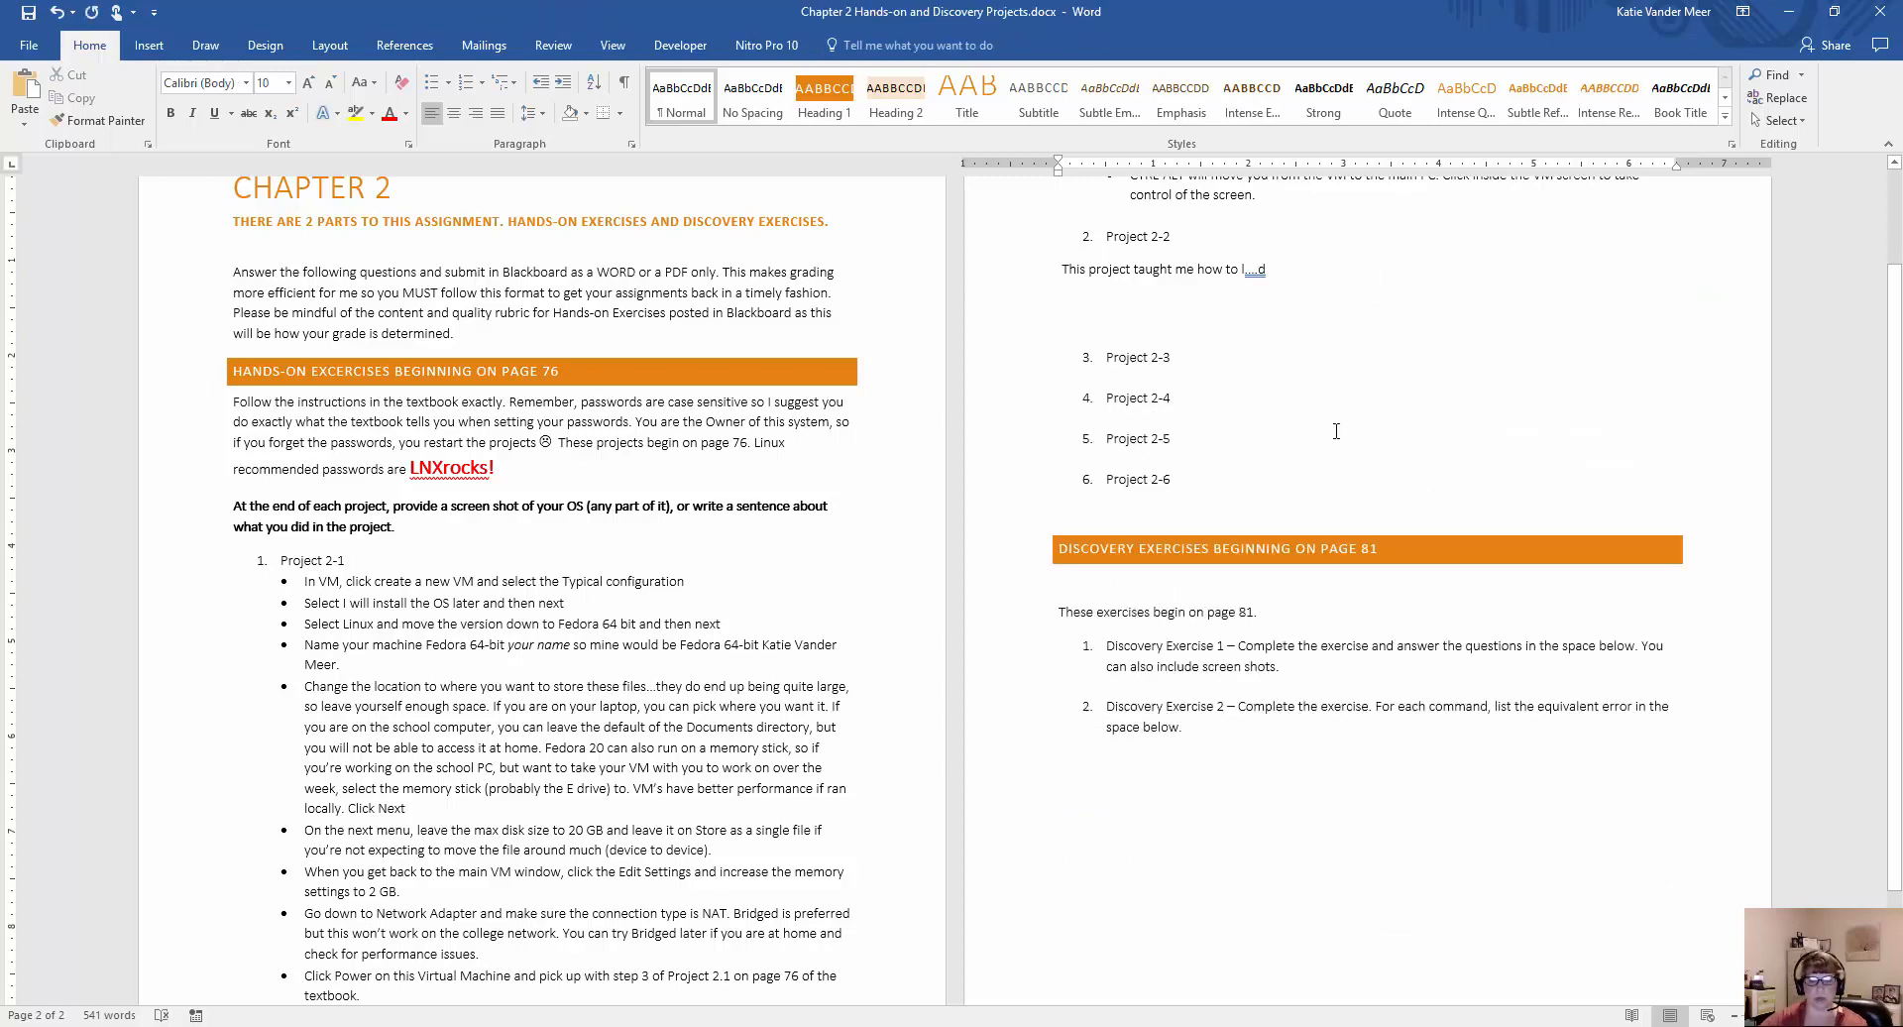
{"action": "triple_click", "coordinate": [1208, 273]}
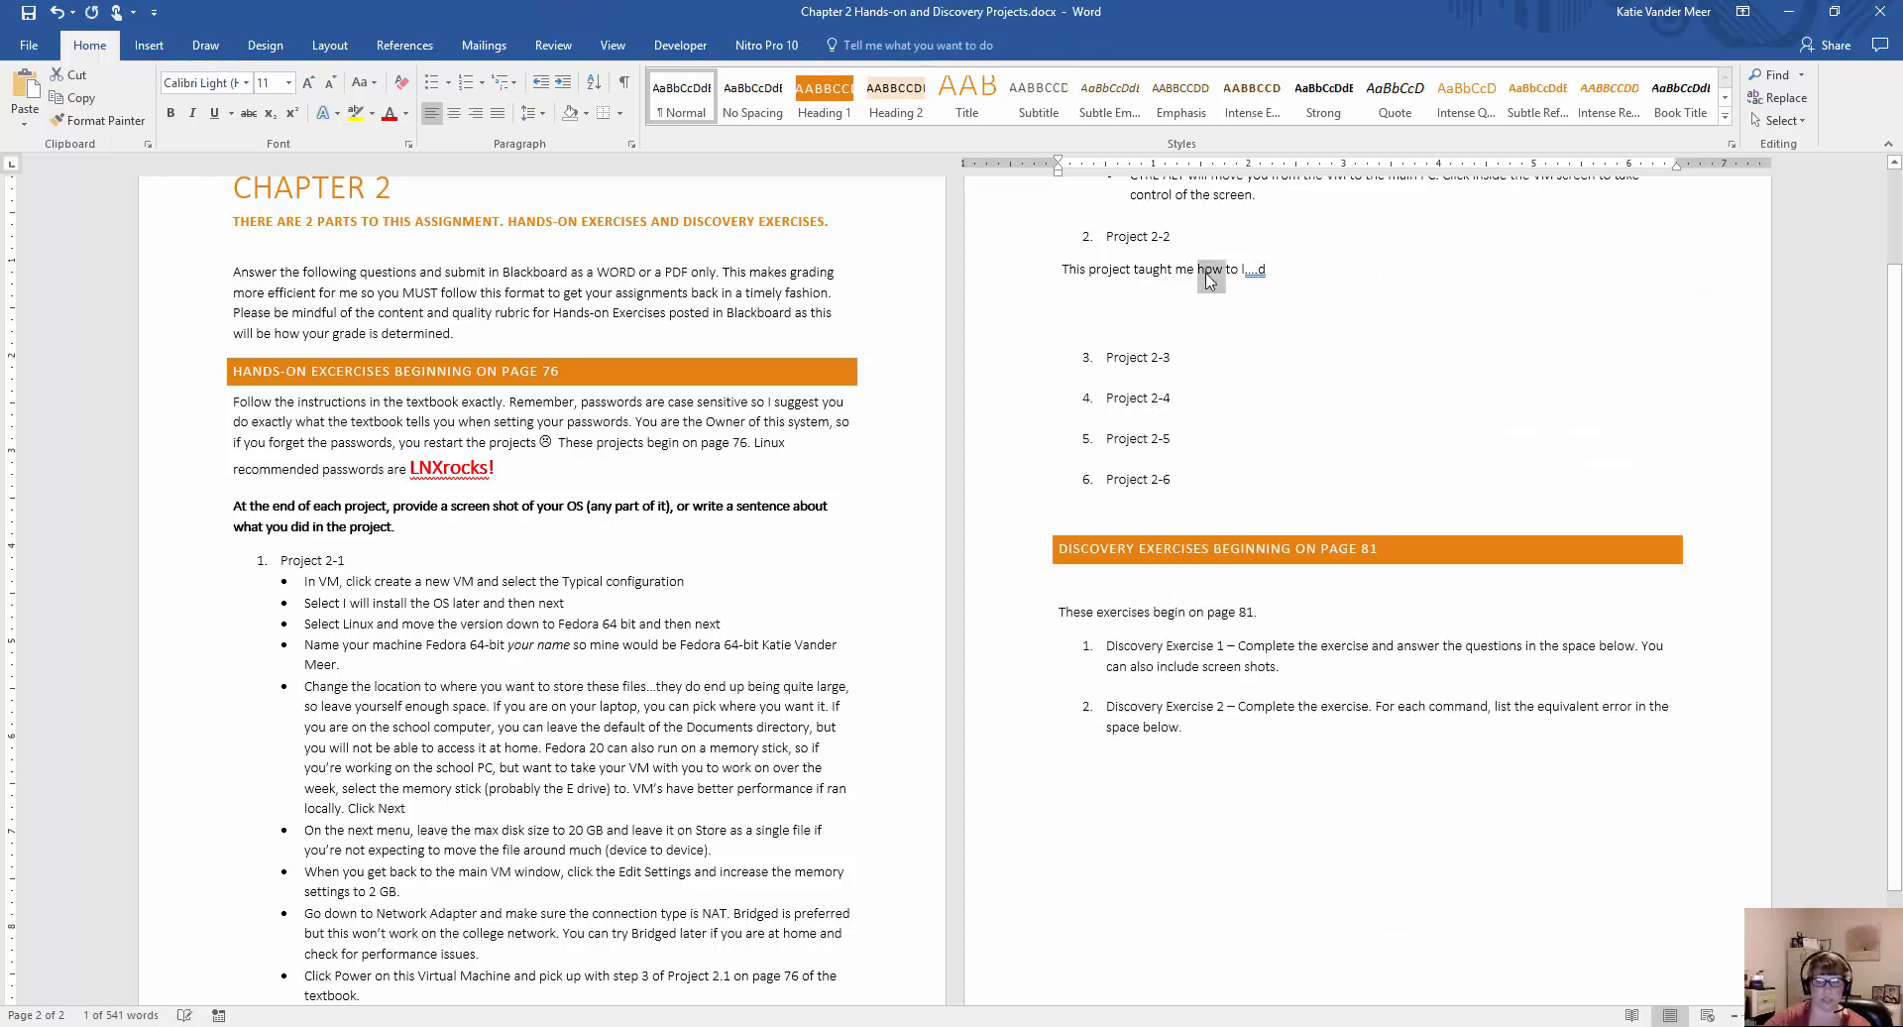
{"action": "key", "text": "Delete"}
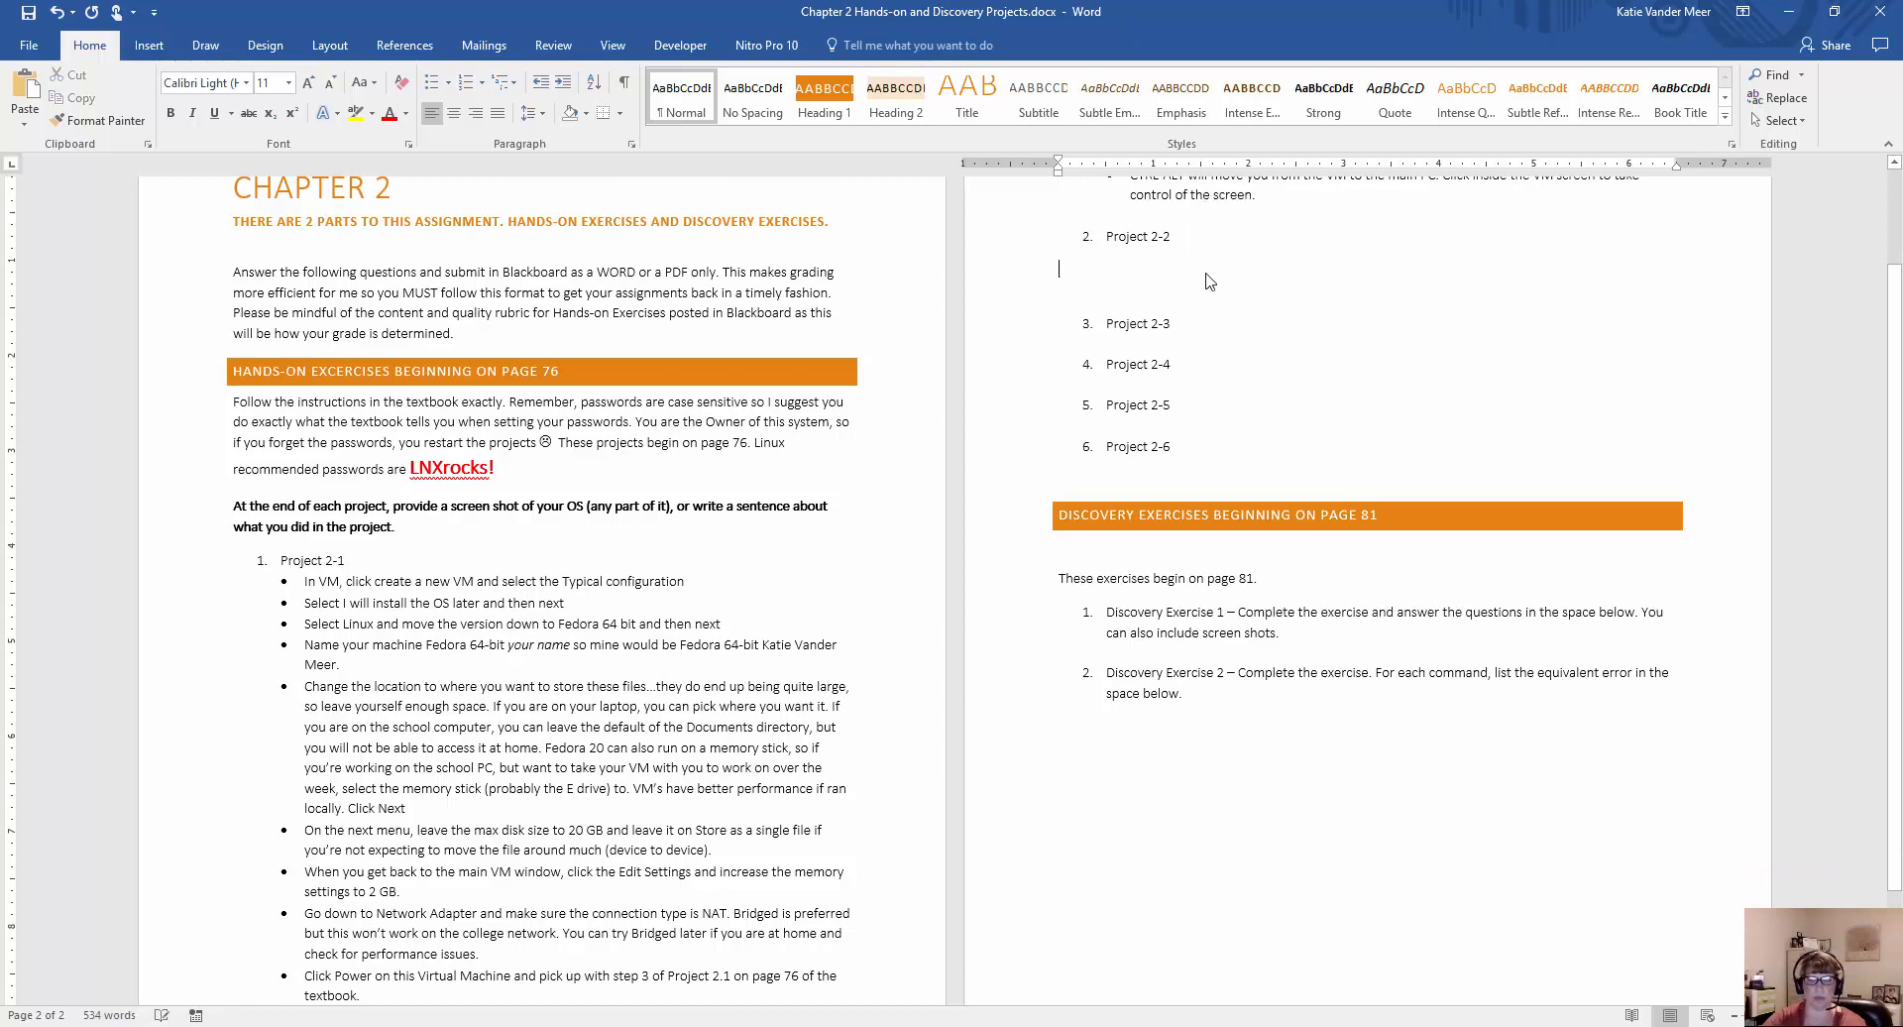
{"action": "key", "text": "Delete"}
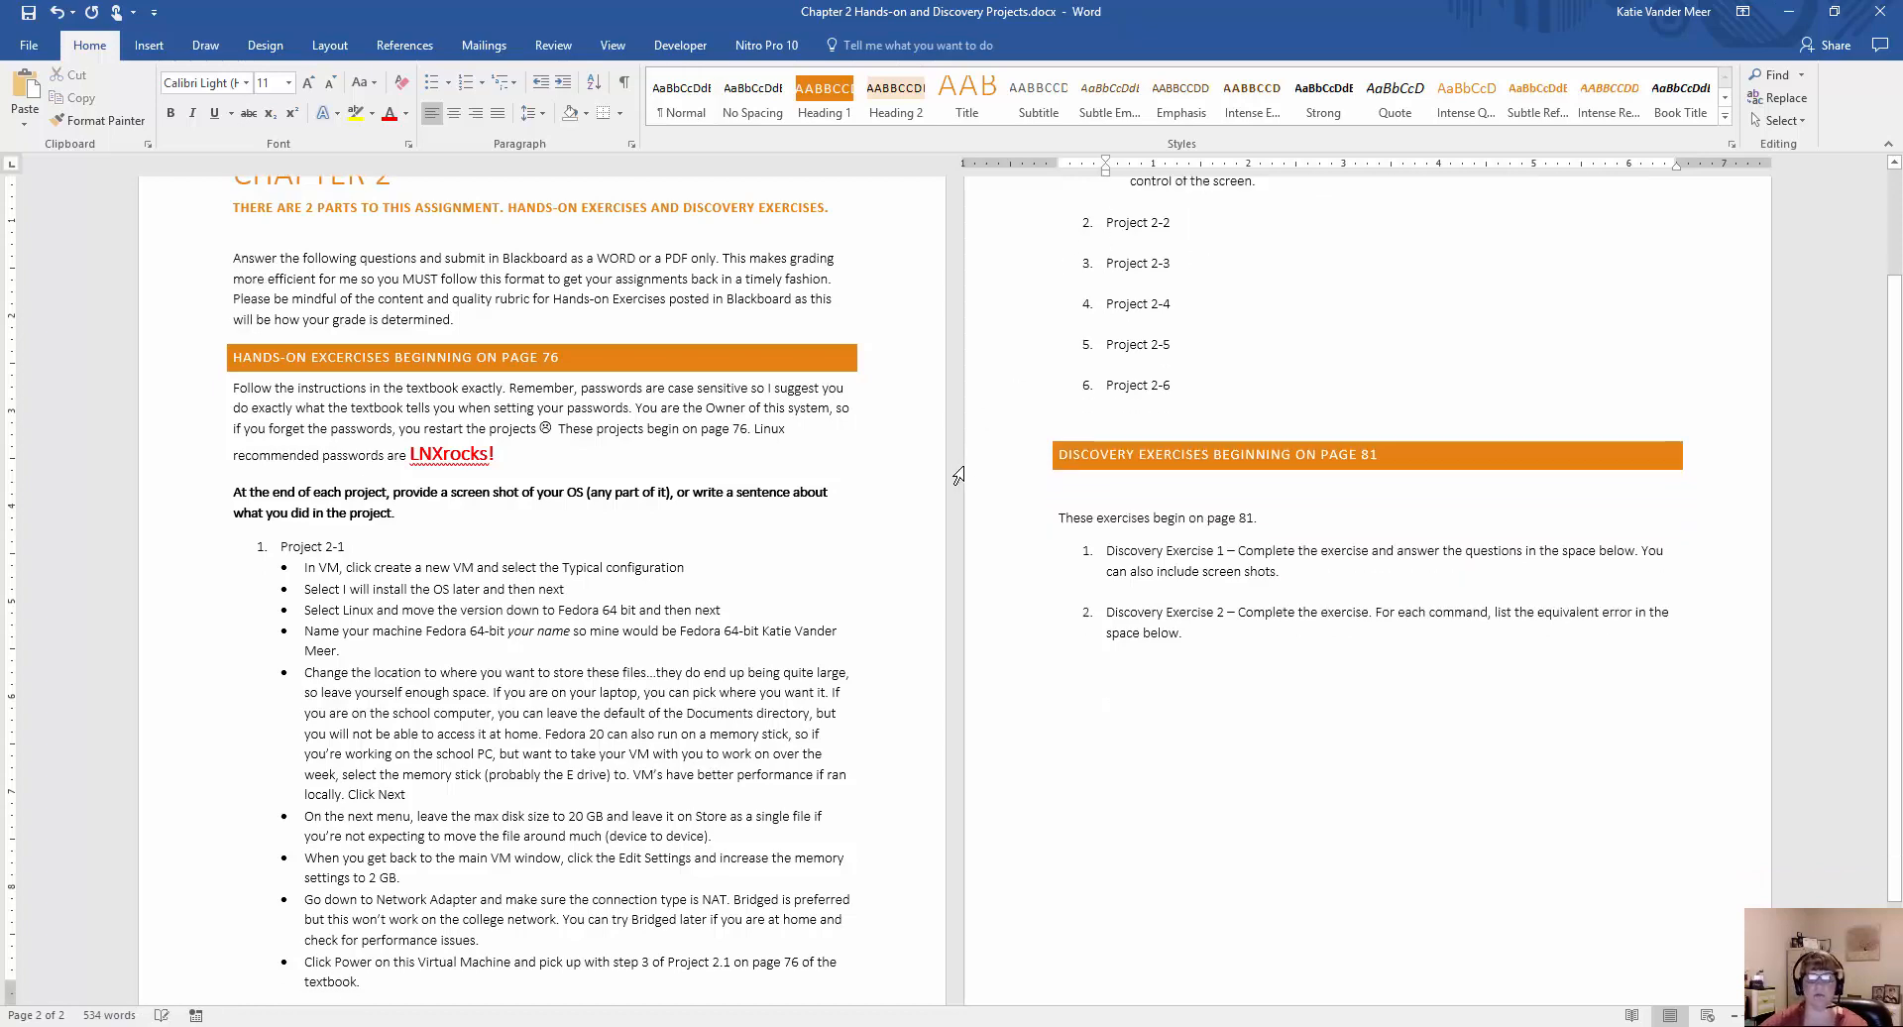
Minimize the Word assignment and close Snipping Tool without saving the snip.
{"action": "scroll", "coordinate": [958, 475], "scroll_direction": "down", "scroll_amount": 2}
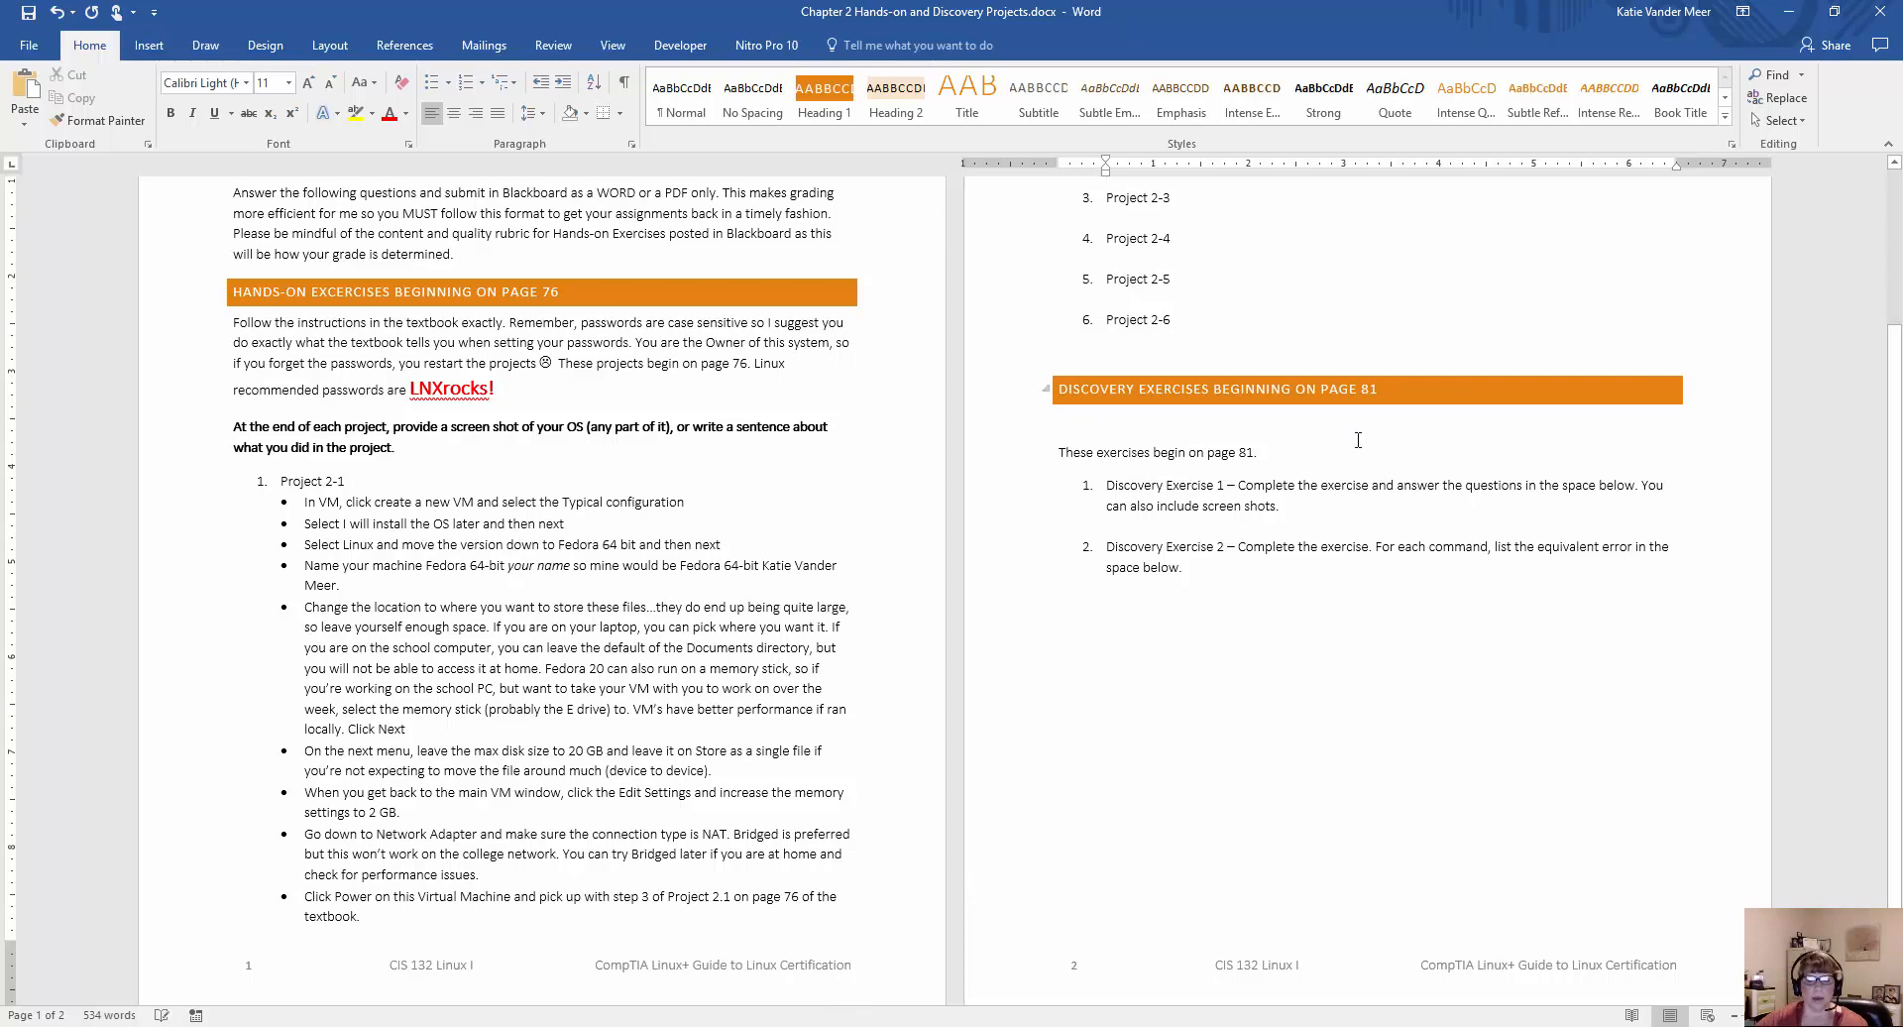
{"action": "left_click", "coordinate": [1789, 13]}
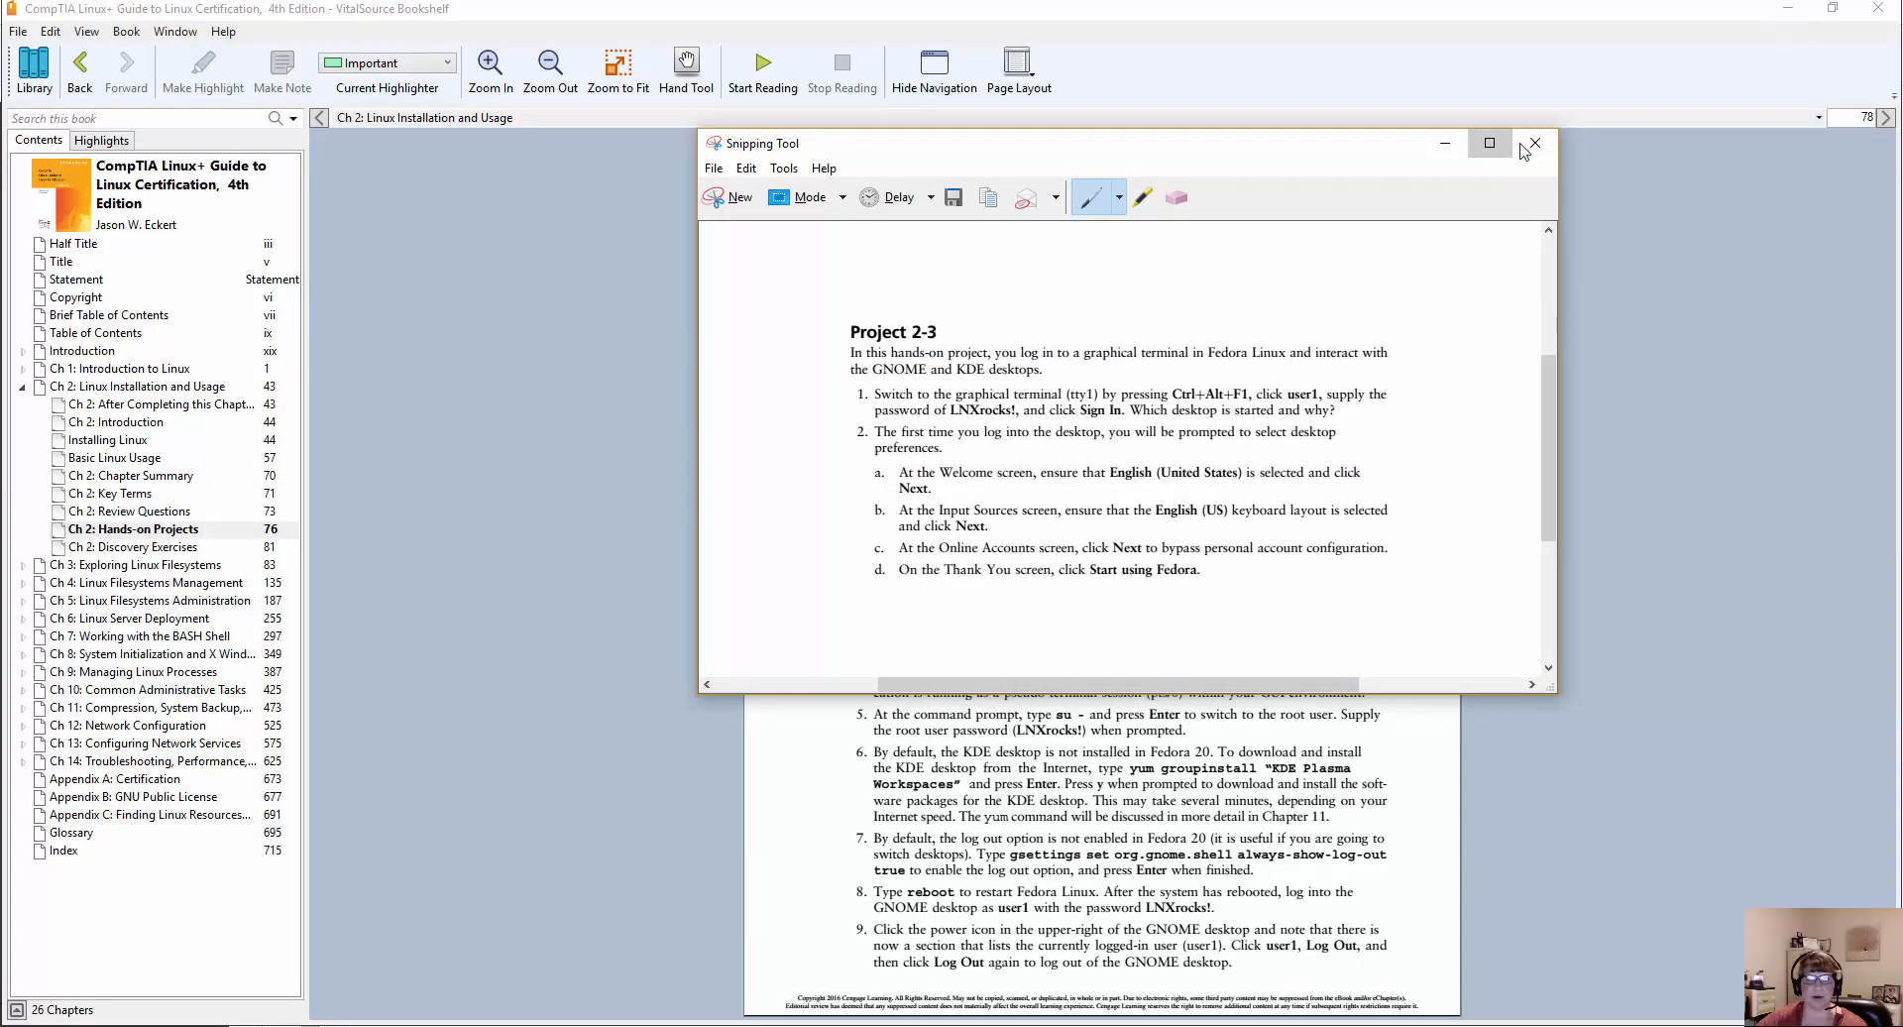
{"action": "left_click", "coordinate": [1526, 149]}
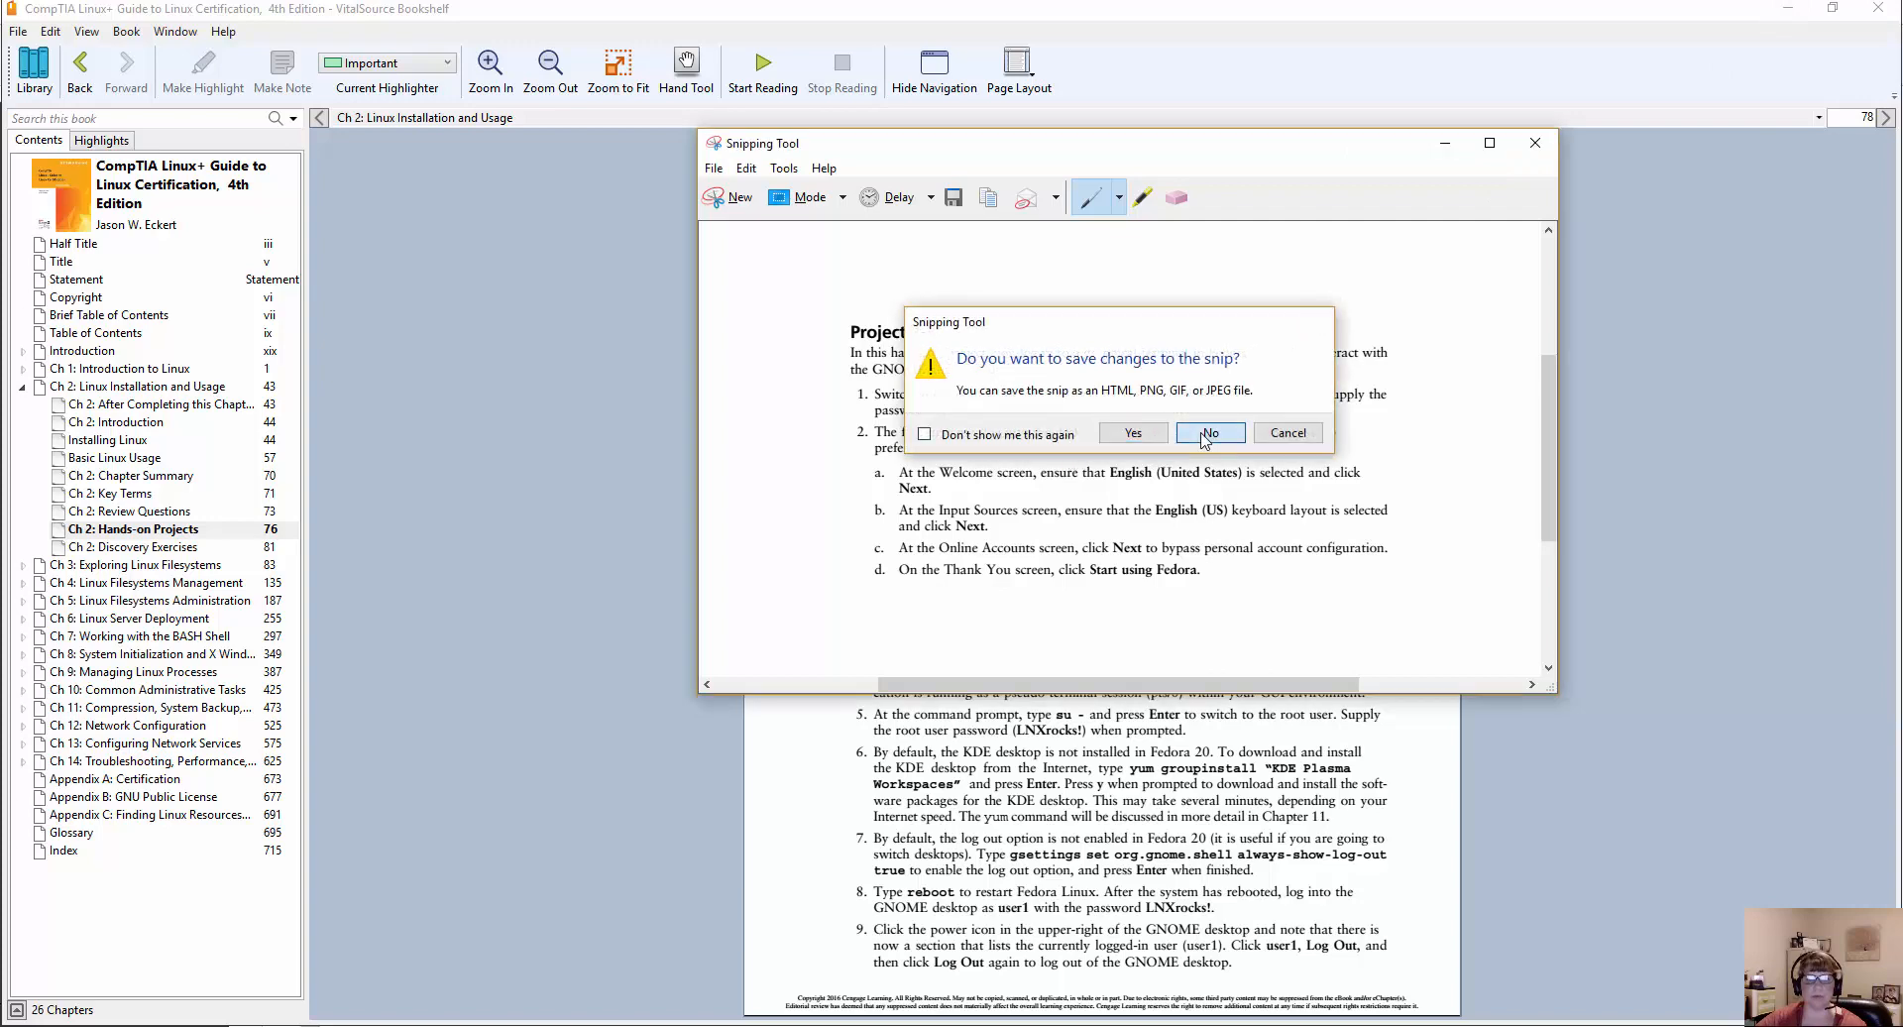
{"action": "left_click", "coordinate": [1204, 440]}
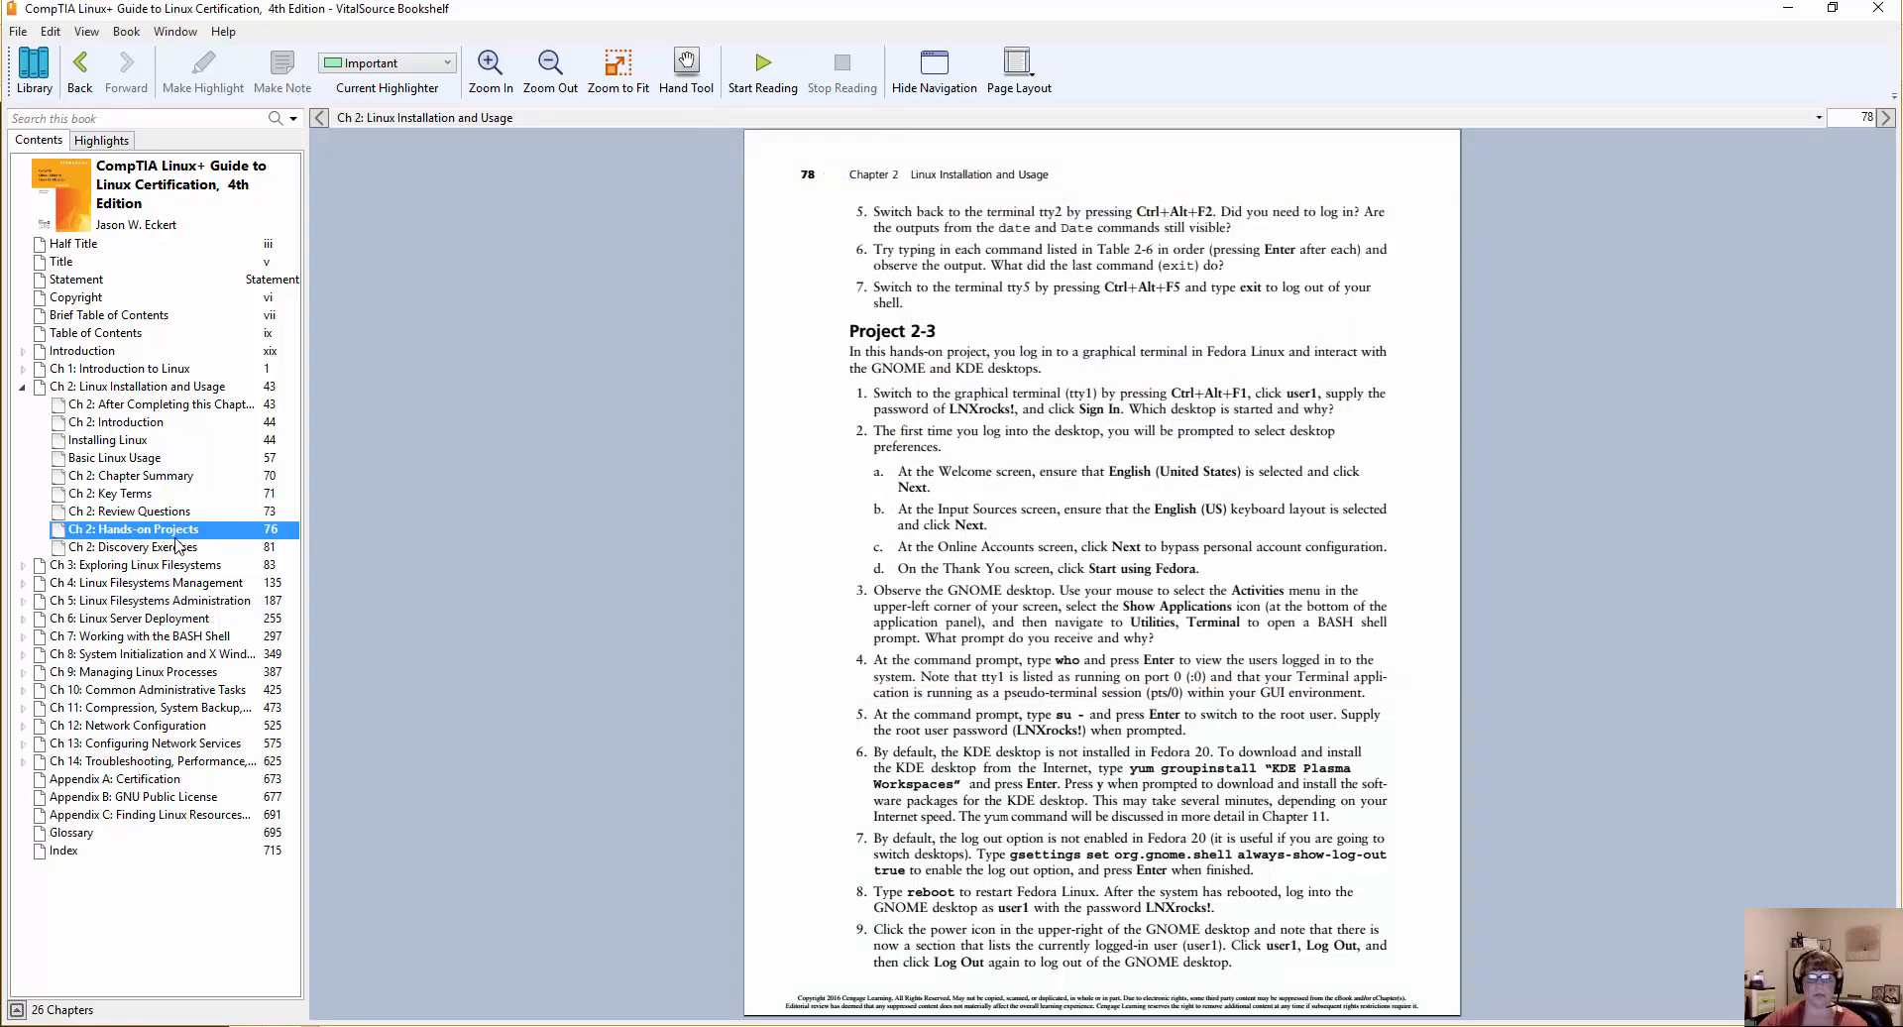
Minimize the textbook and browser windows, then cancel the Virtual Machine Settings and close VMware Workstation.
{"action": "left_click", "coordinate": [1799, 7]}
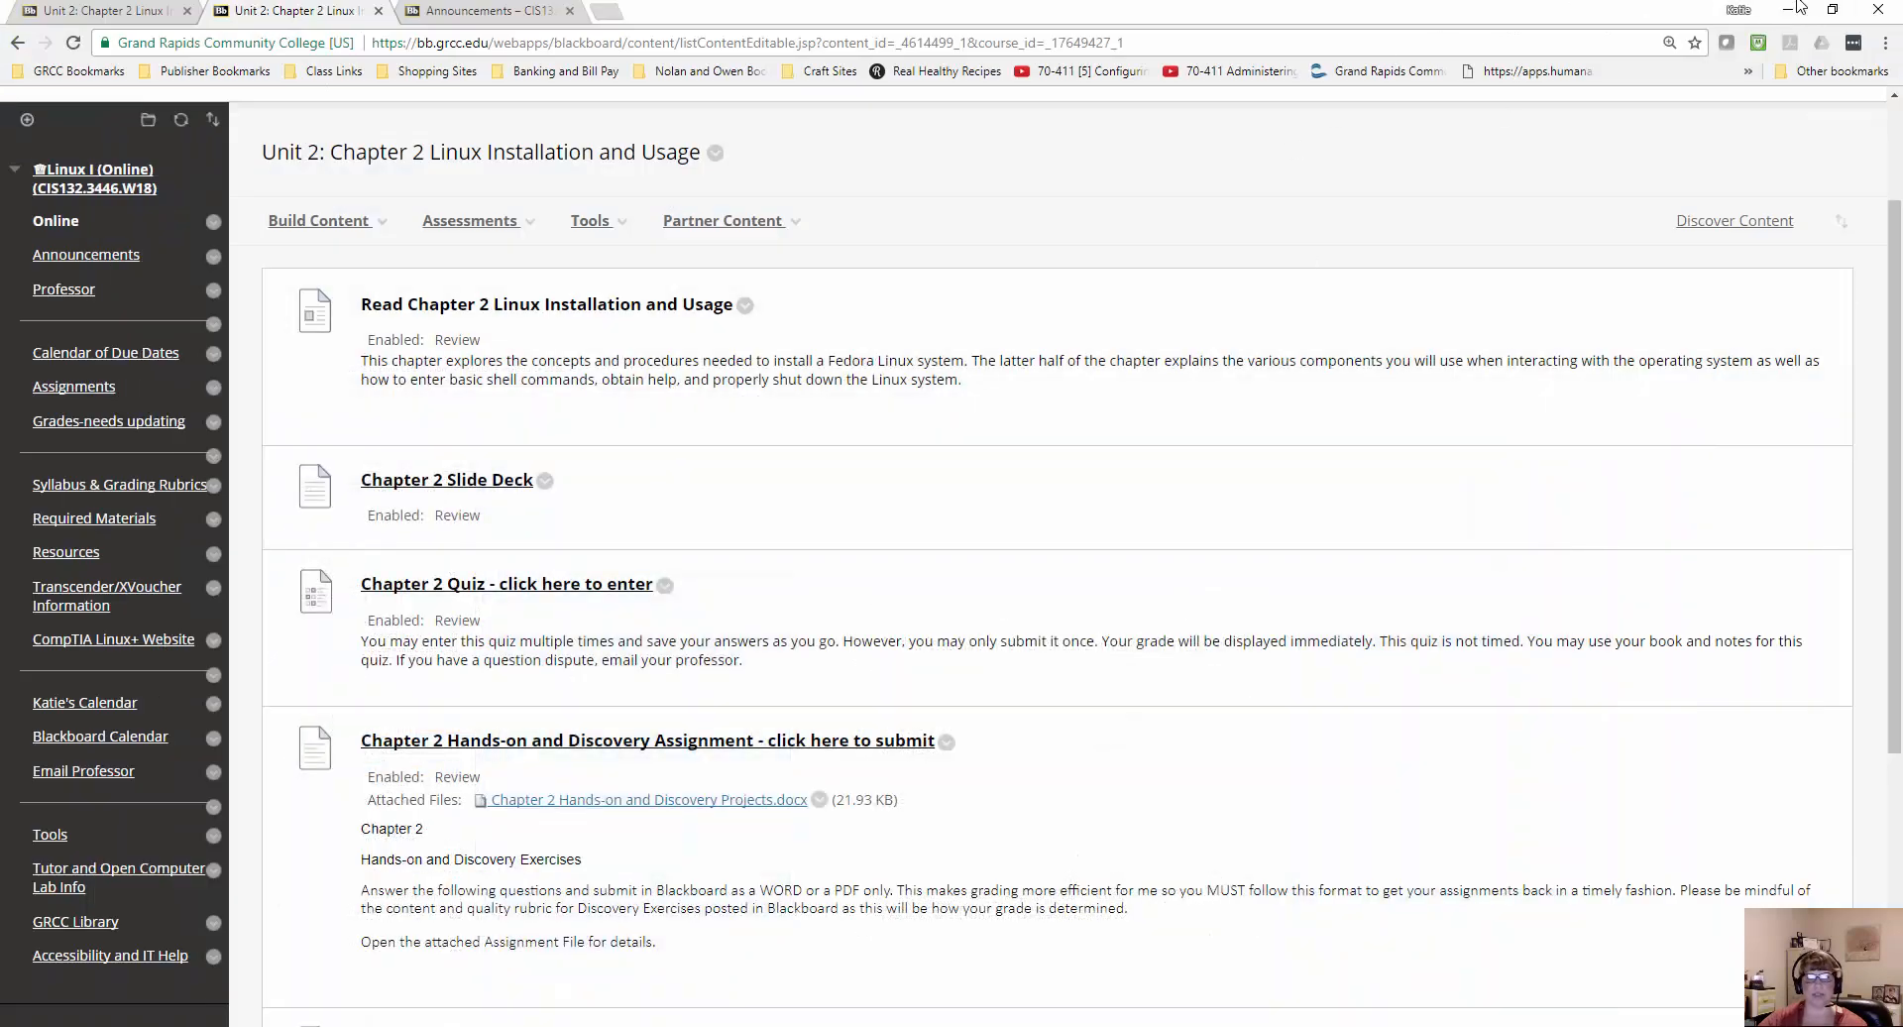
{"action": "left_click", "coordinate": [1799, 8]}
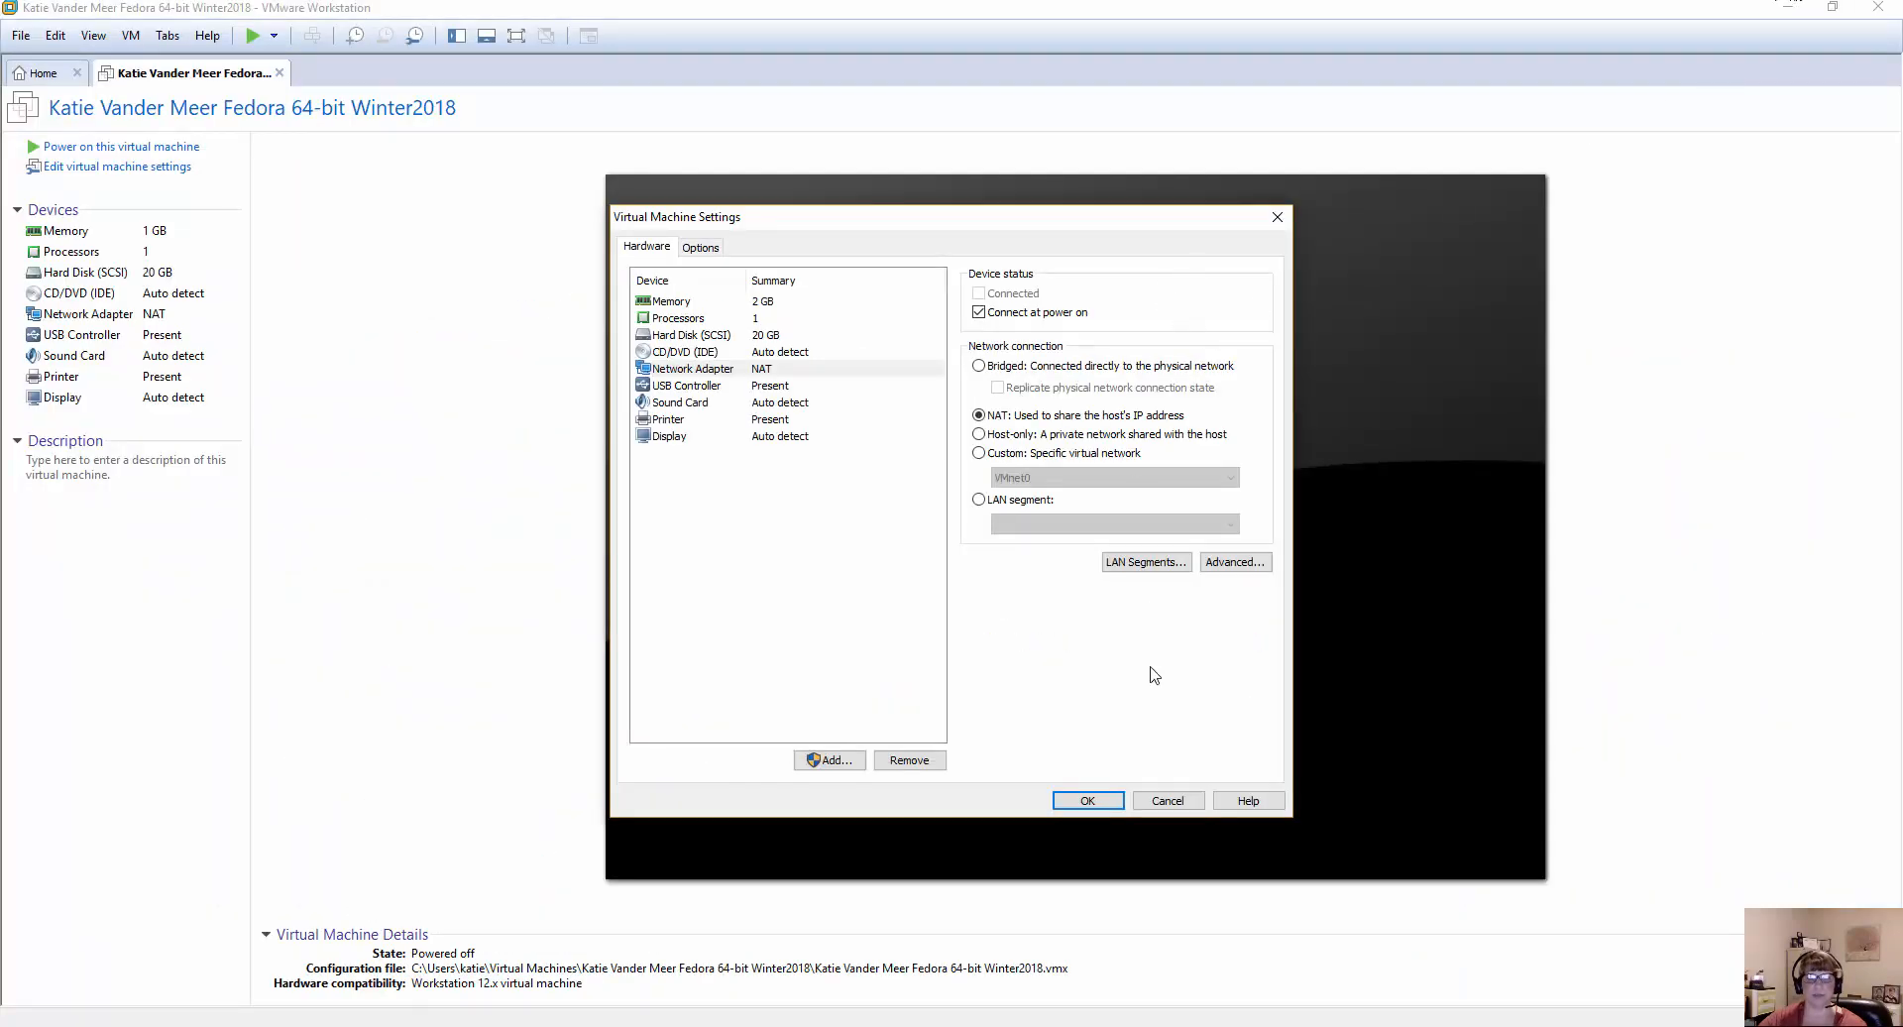
{"action": "left_click", "coordinate": [1168, 800]}
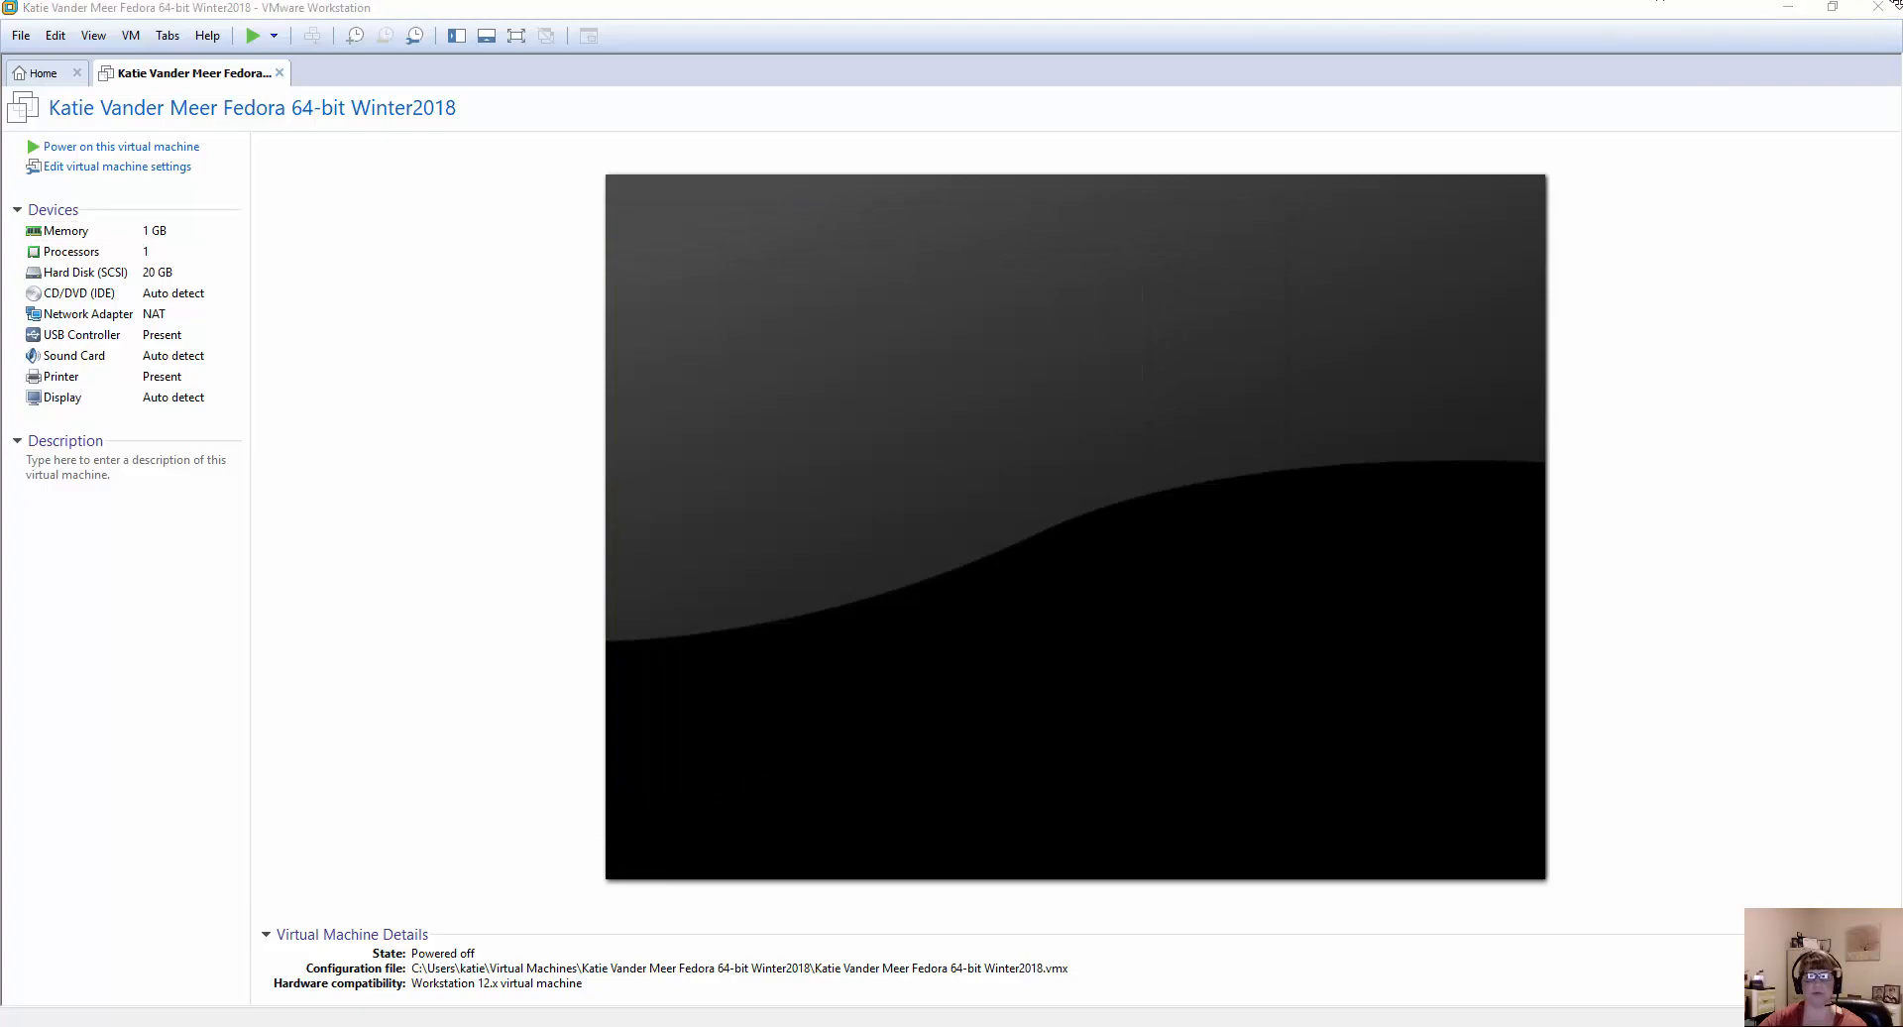
{"action": "left_click", "coordinate": [1883, 8]}
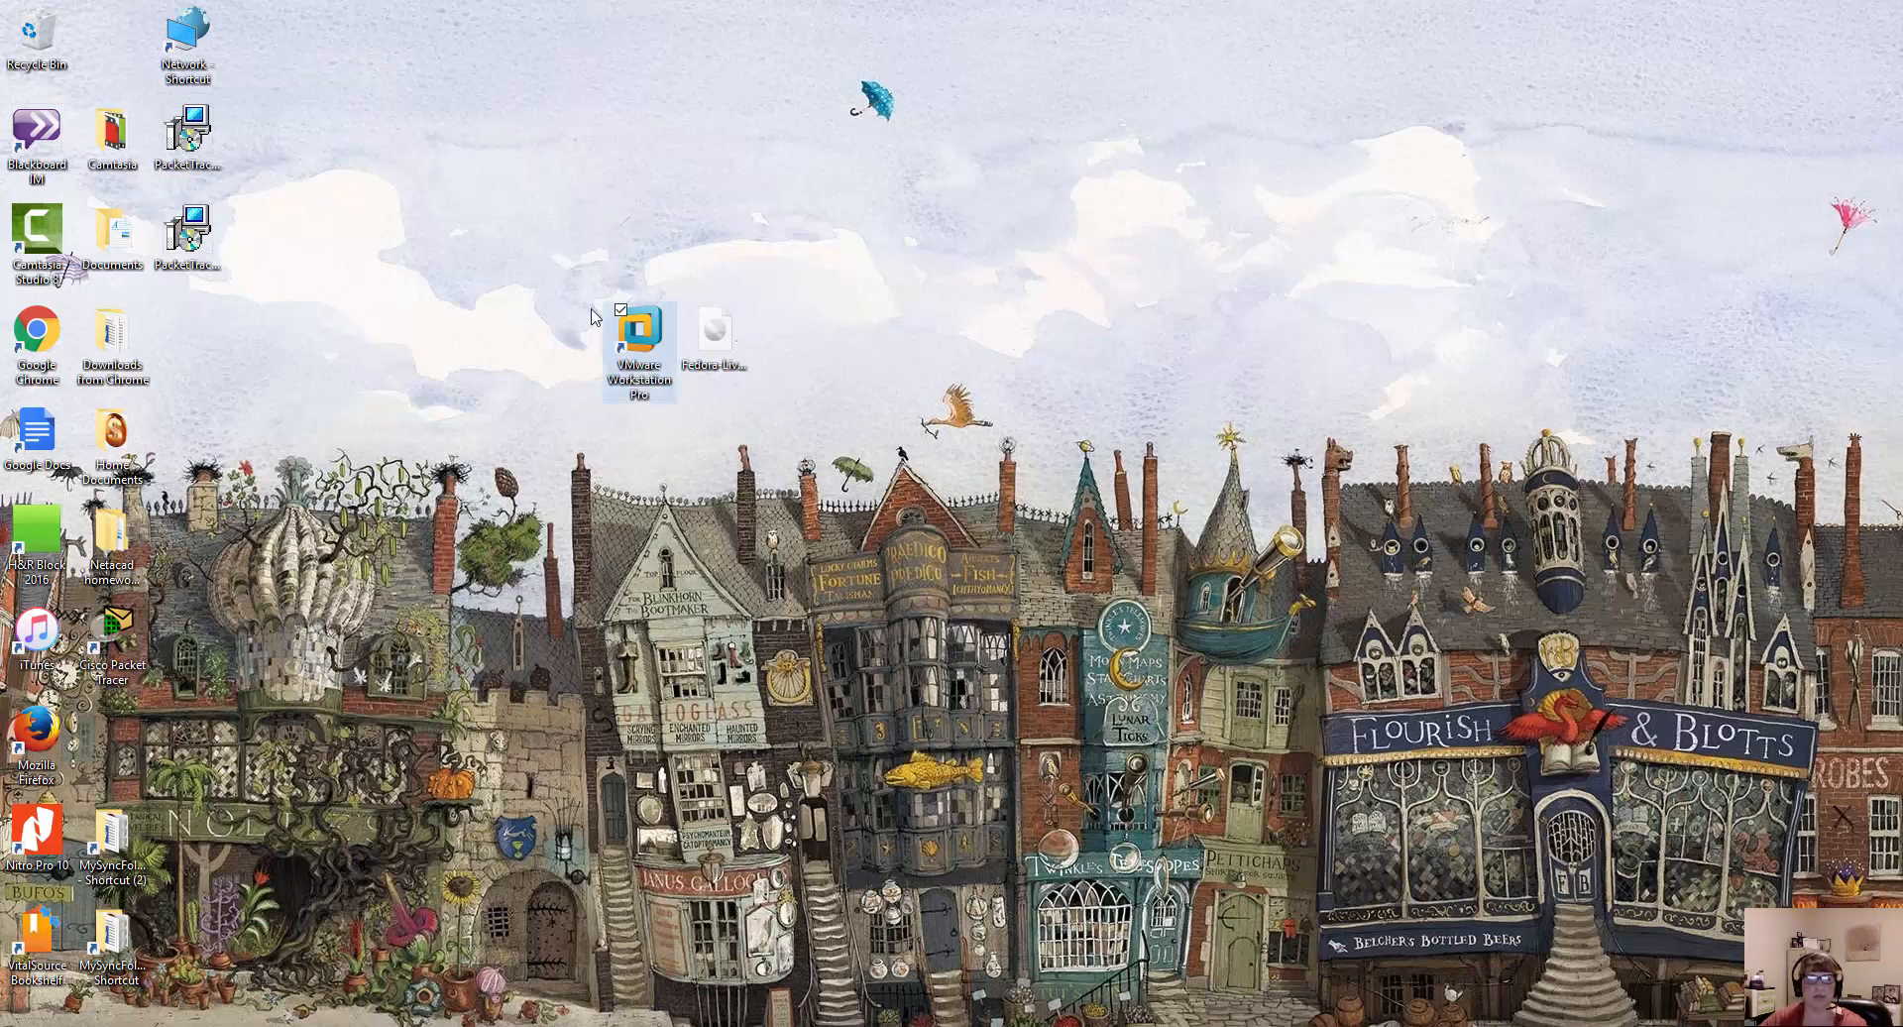
Point out the Fedora Live Desktop ISO on the desktop and launch VMware Workstation Pro.
{"action": "left_click", "coordinate": [733, 326]}
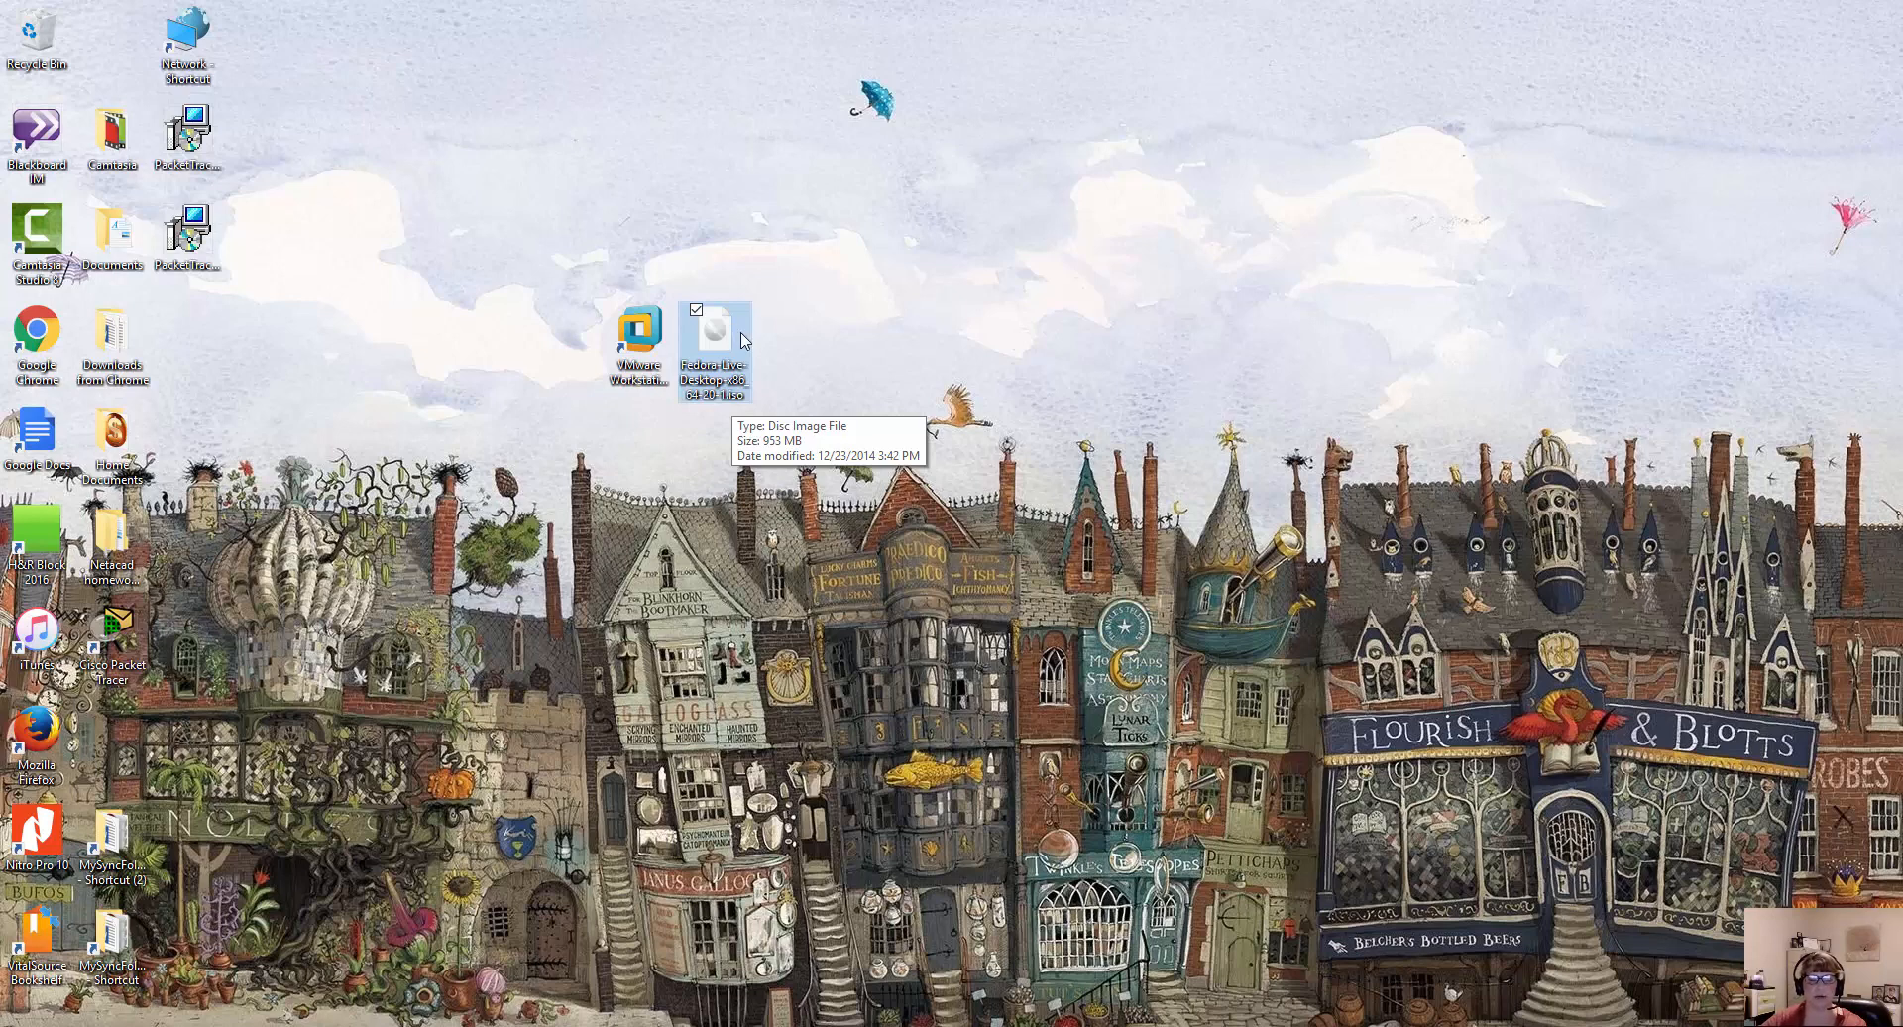
{"action": "left_click", "coordinate": [647, 336]}
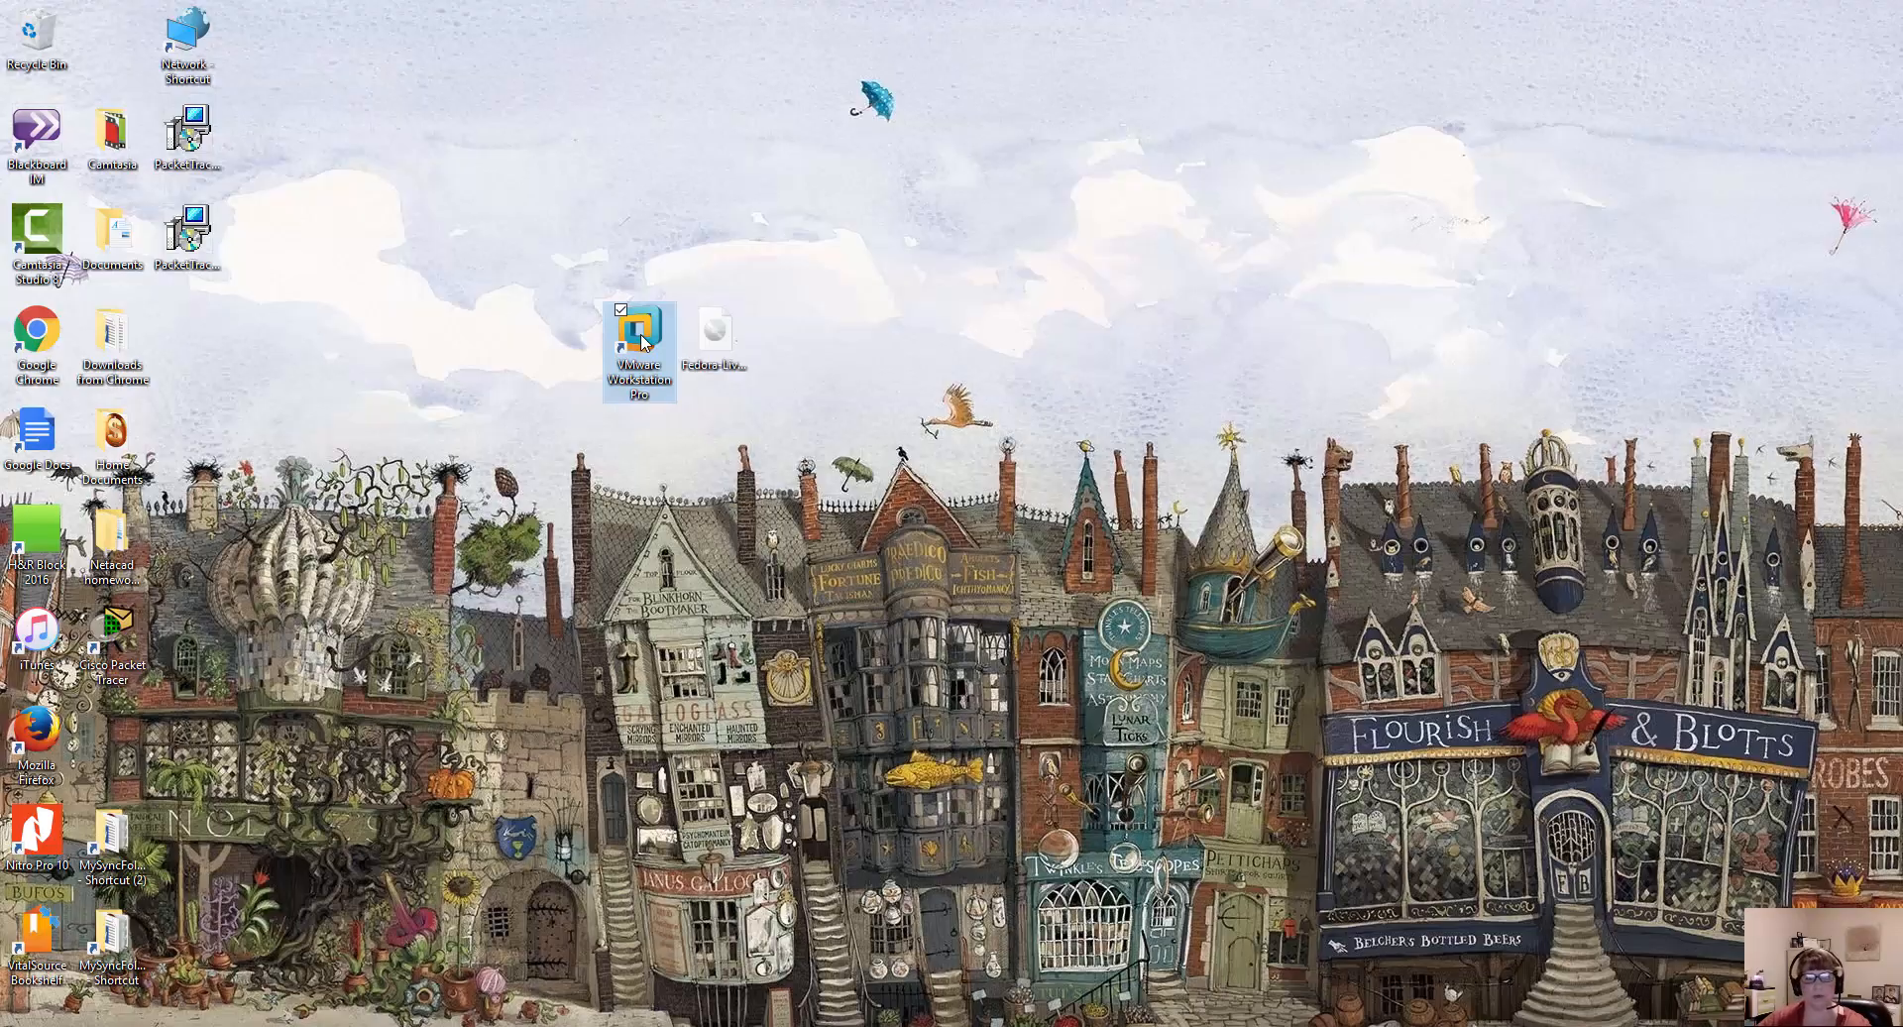
{"action": "double_click", "coordinate": [644, 342]}
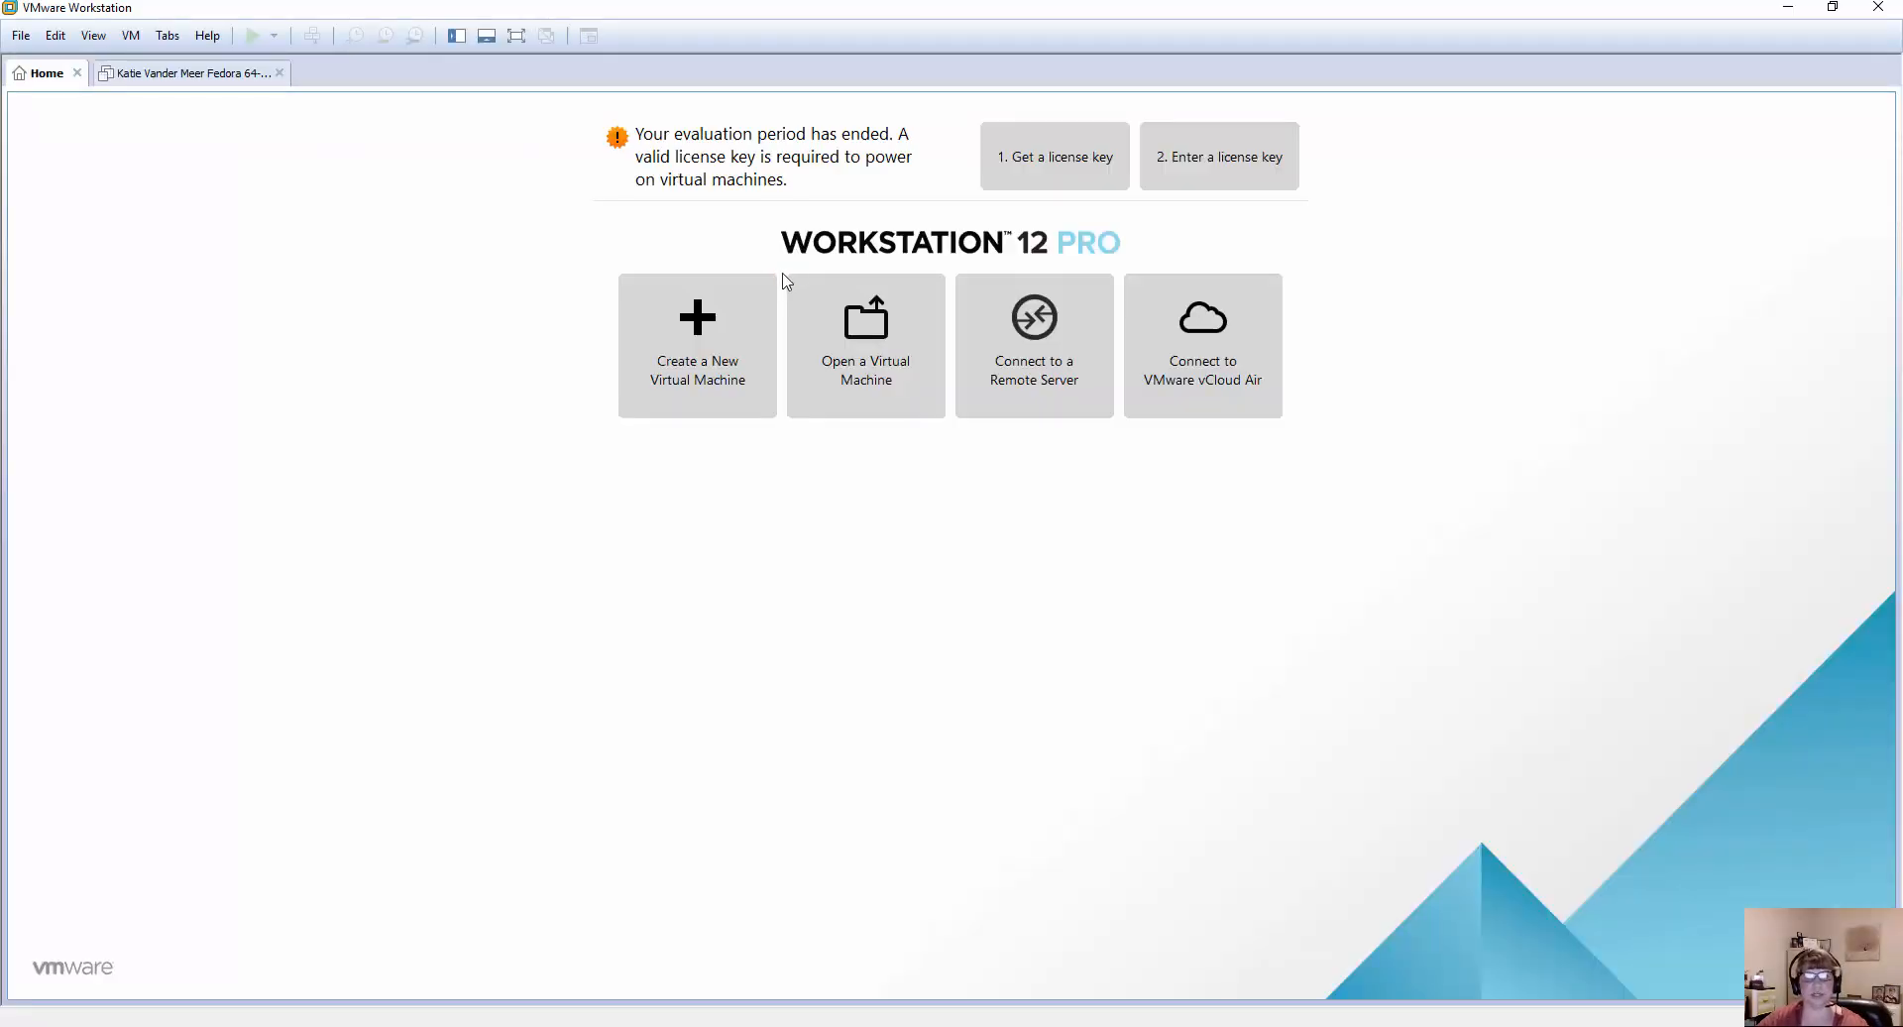
Start creating a new virtual machine with the Typical configuration and the operating system set to install later.
{"action": "left_click", "coordinate": [703, 344]}
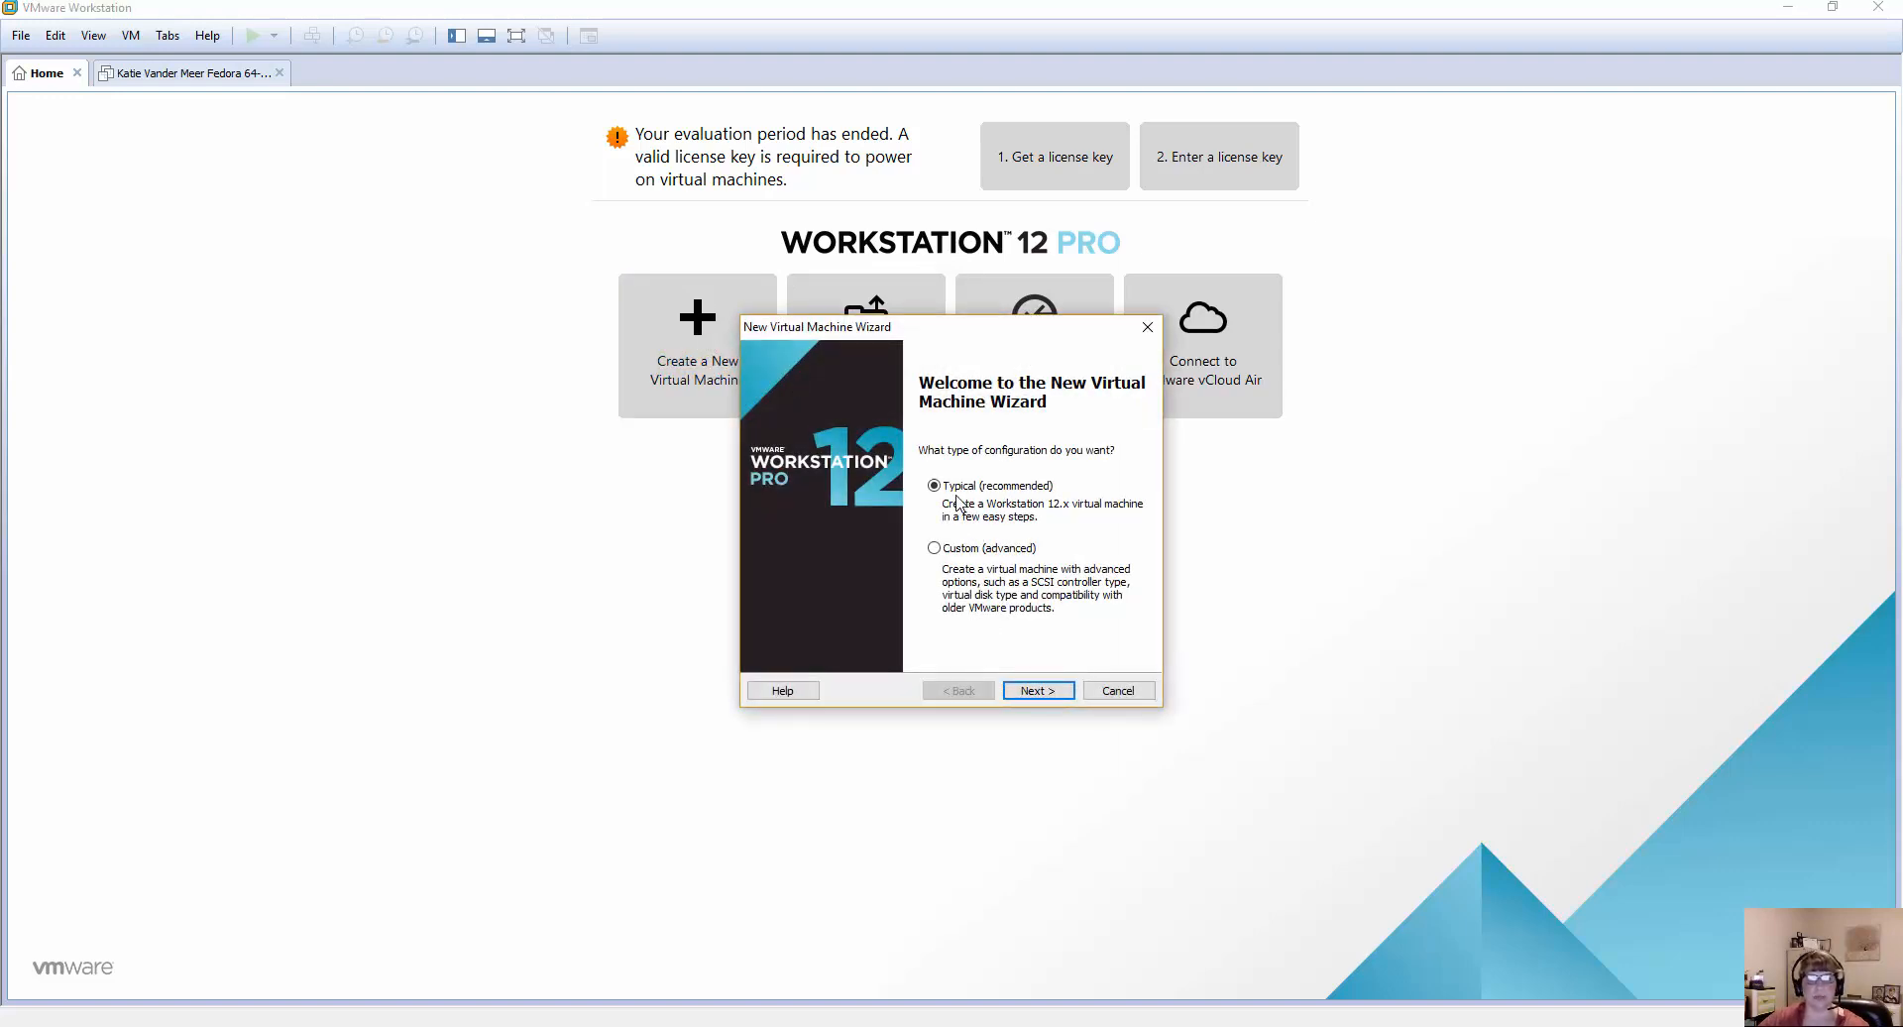
{"action": "left_click", "coordinate": [1027, 692]}
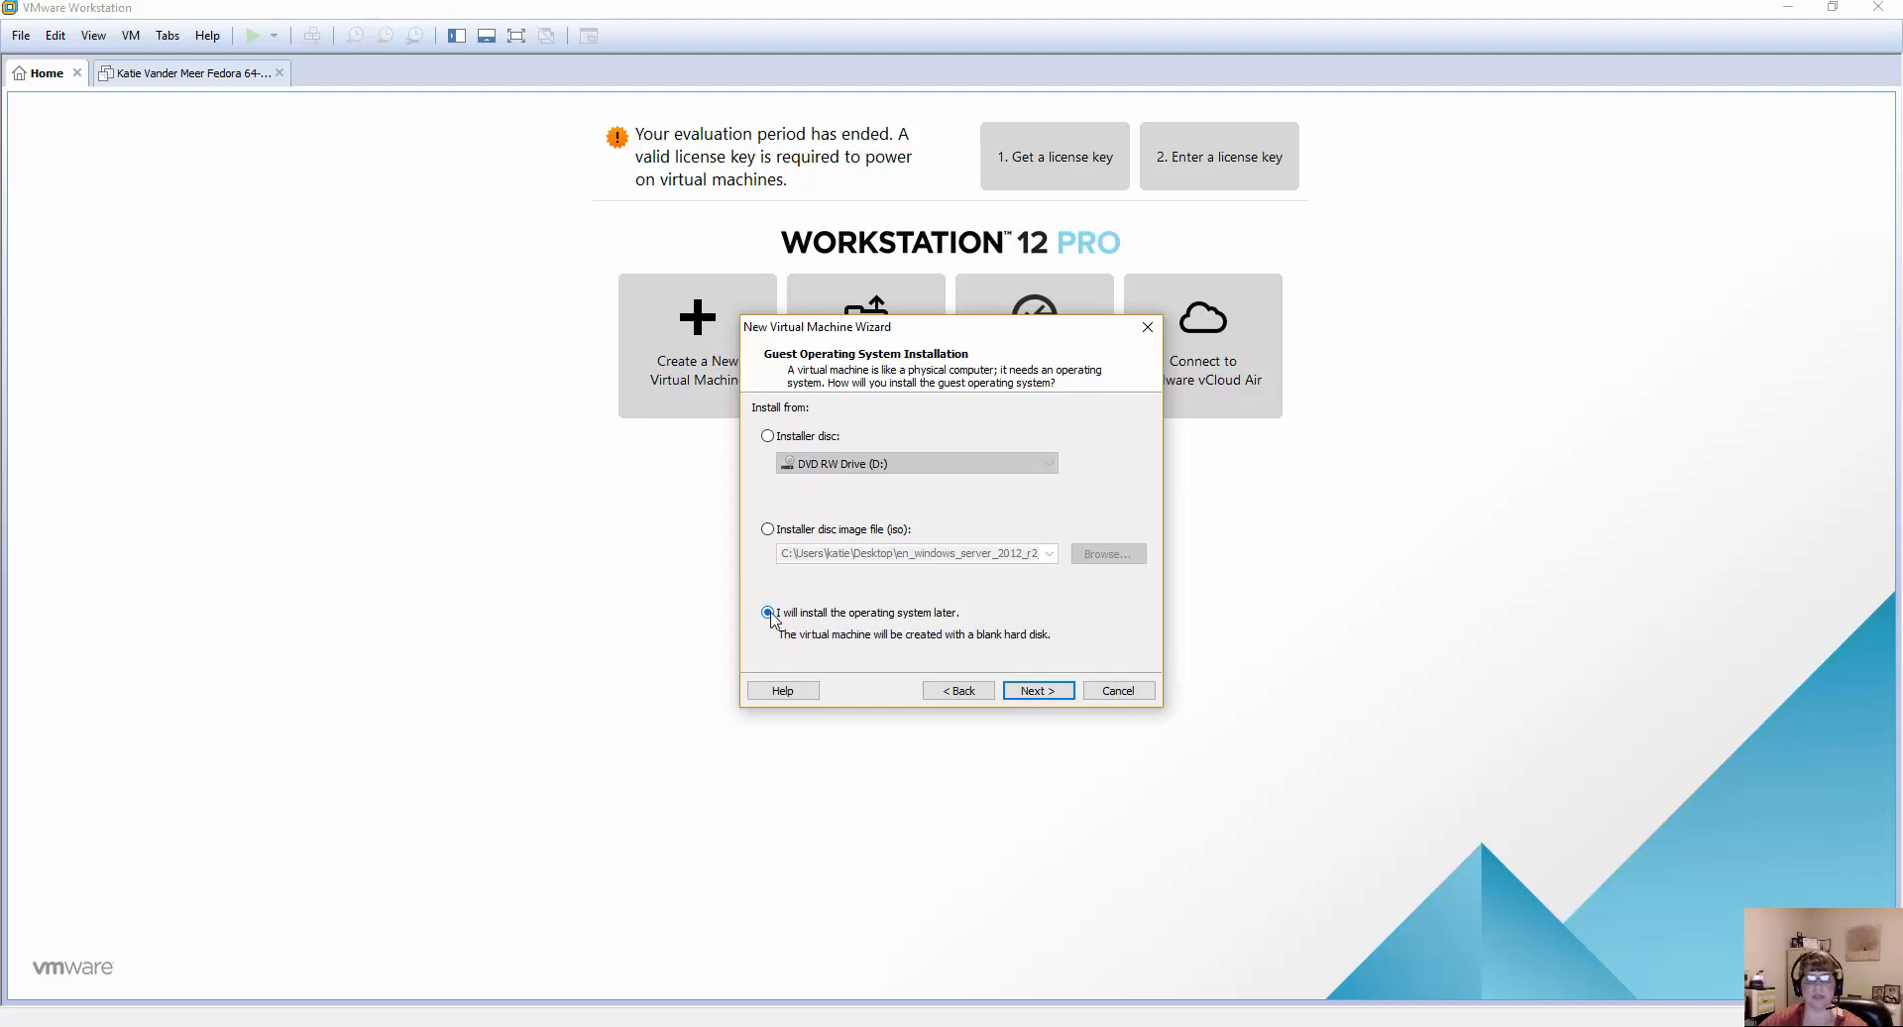
{"action": "left_click", "coordinate": [1038, 692]}
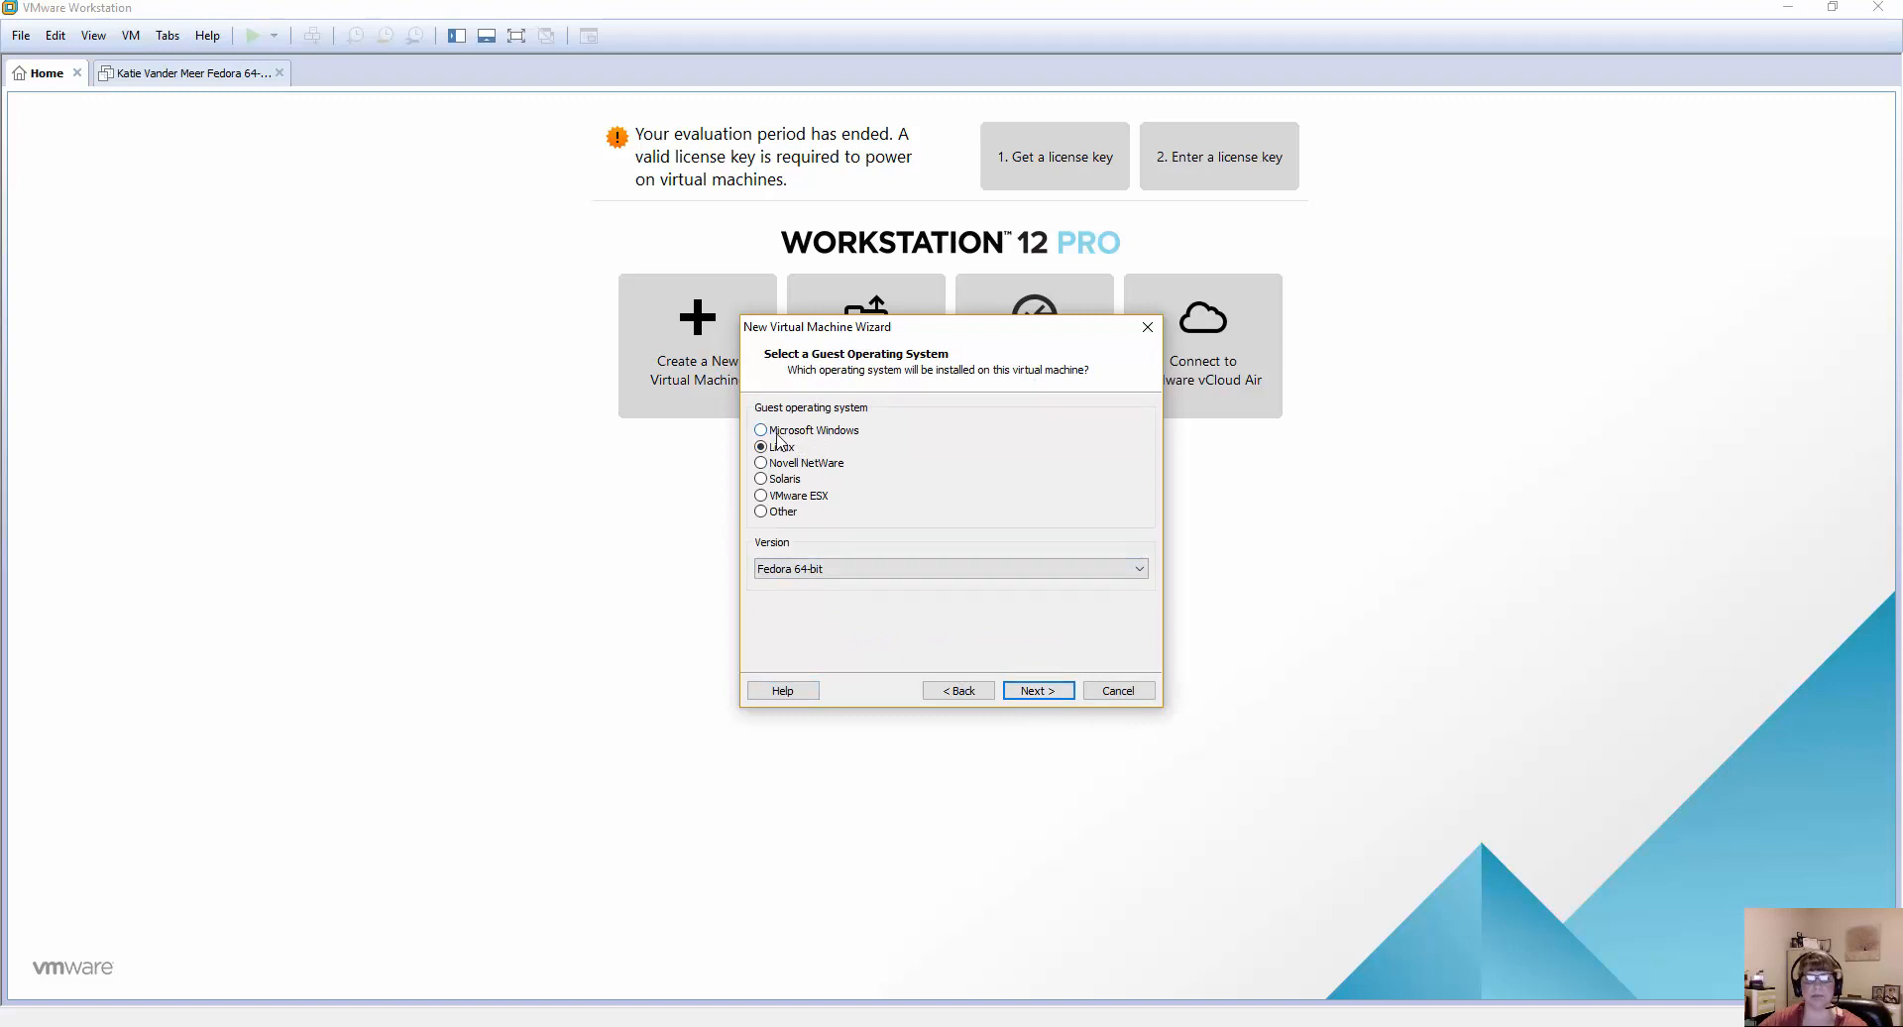
Choose Linux as the guest operating system with Fedora 64-bit as its version and continue to the naming page.
{"action": "key", "text": "Up"}
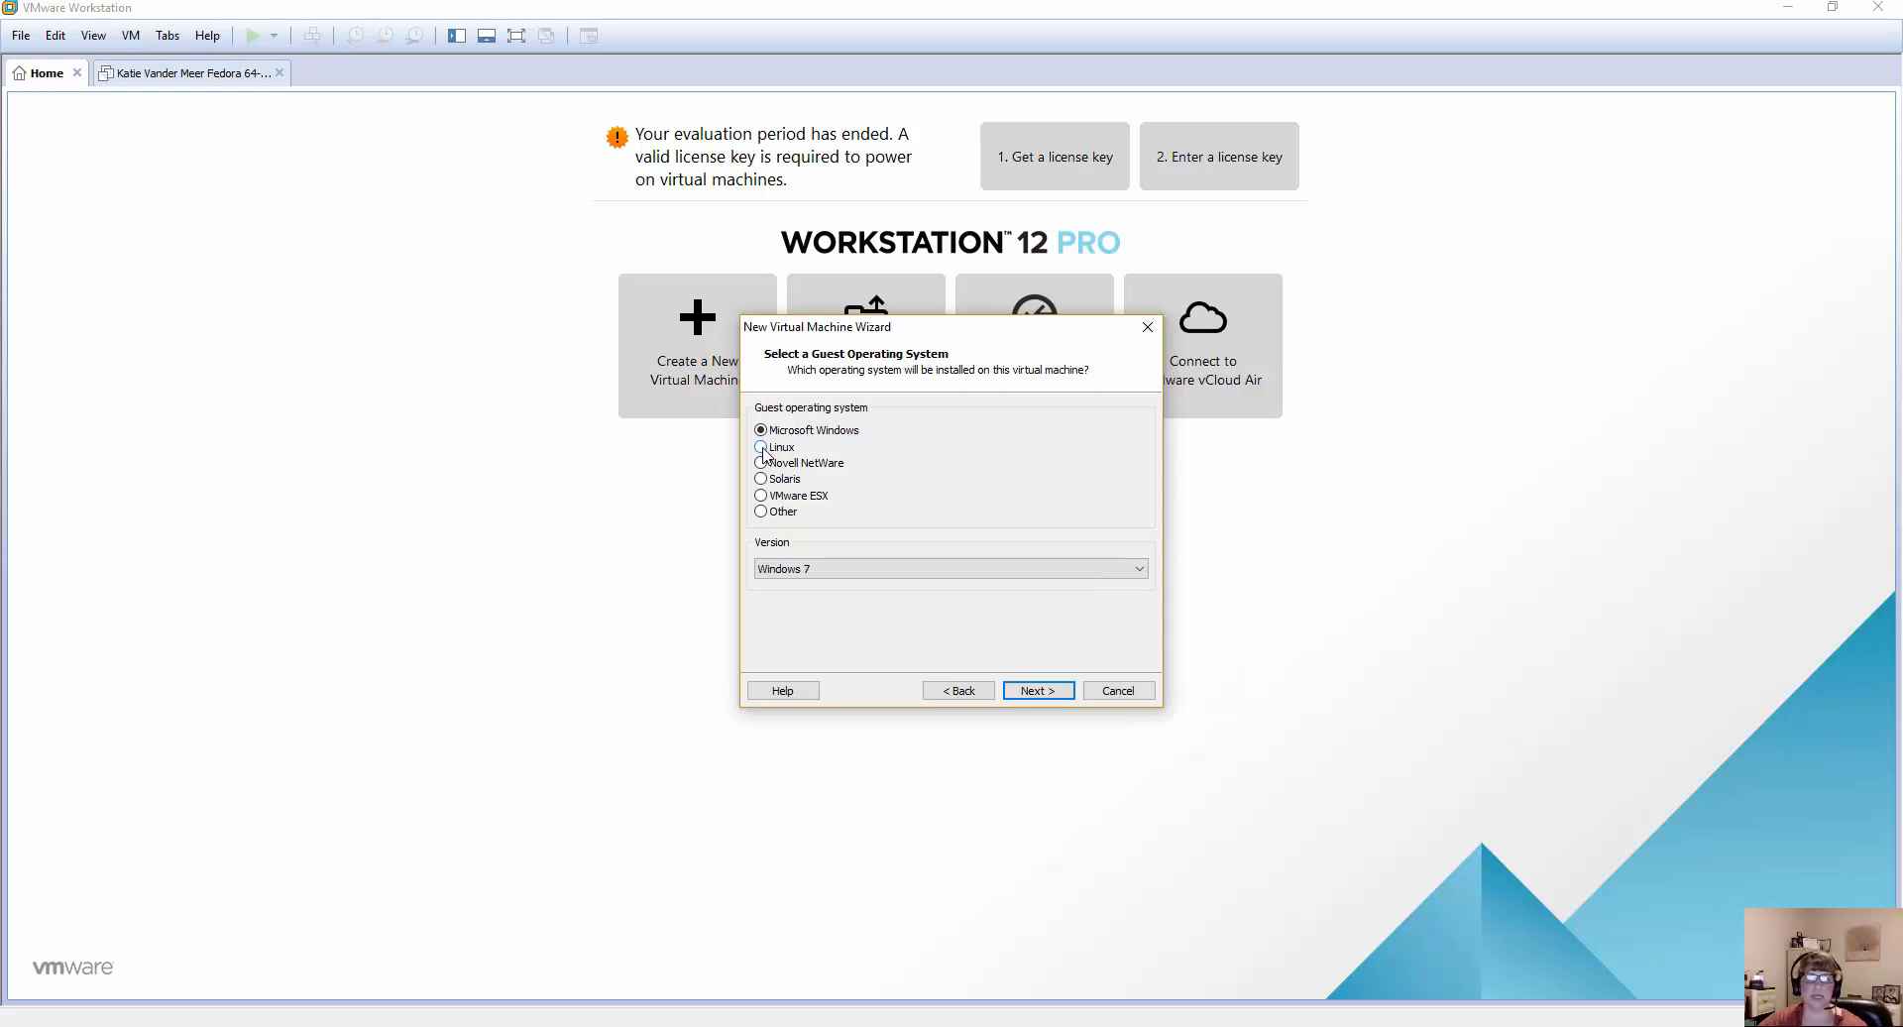
{"action": "left_click", "coordinate": [761, 447]}
{"action": "left_click", "coordinate": [796, 569]}
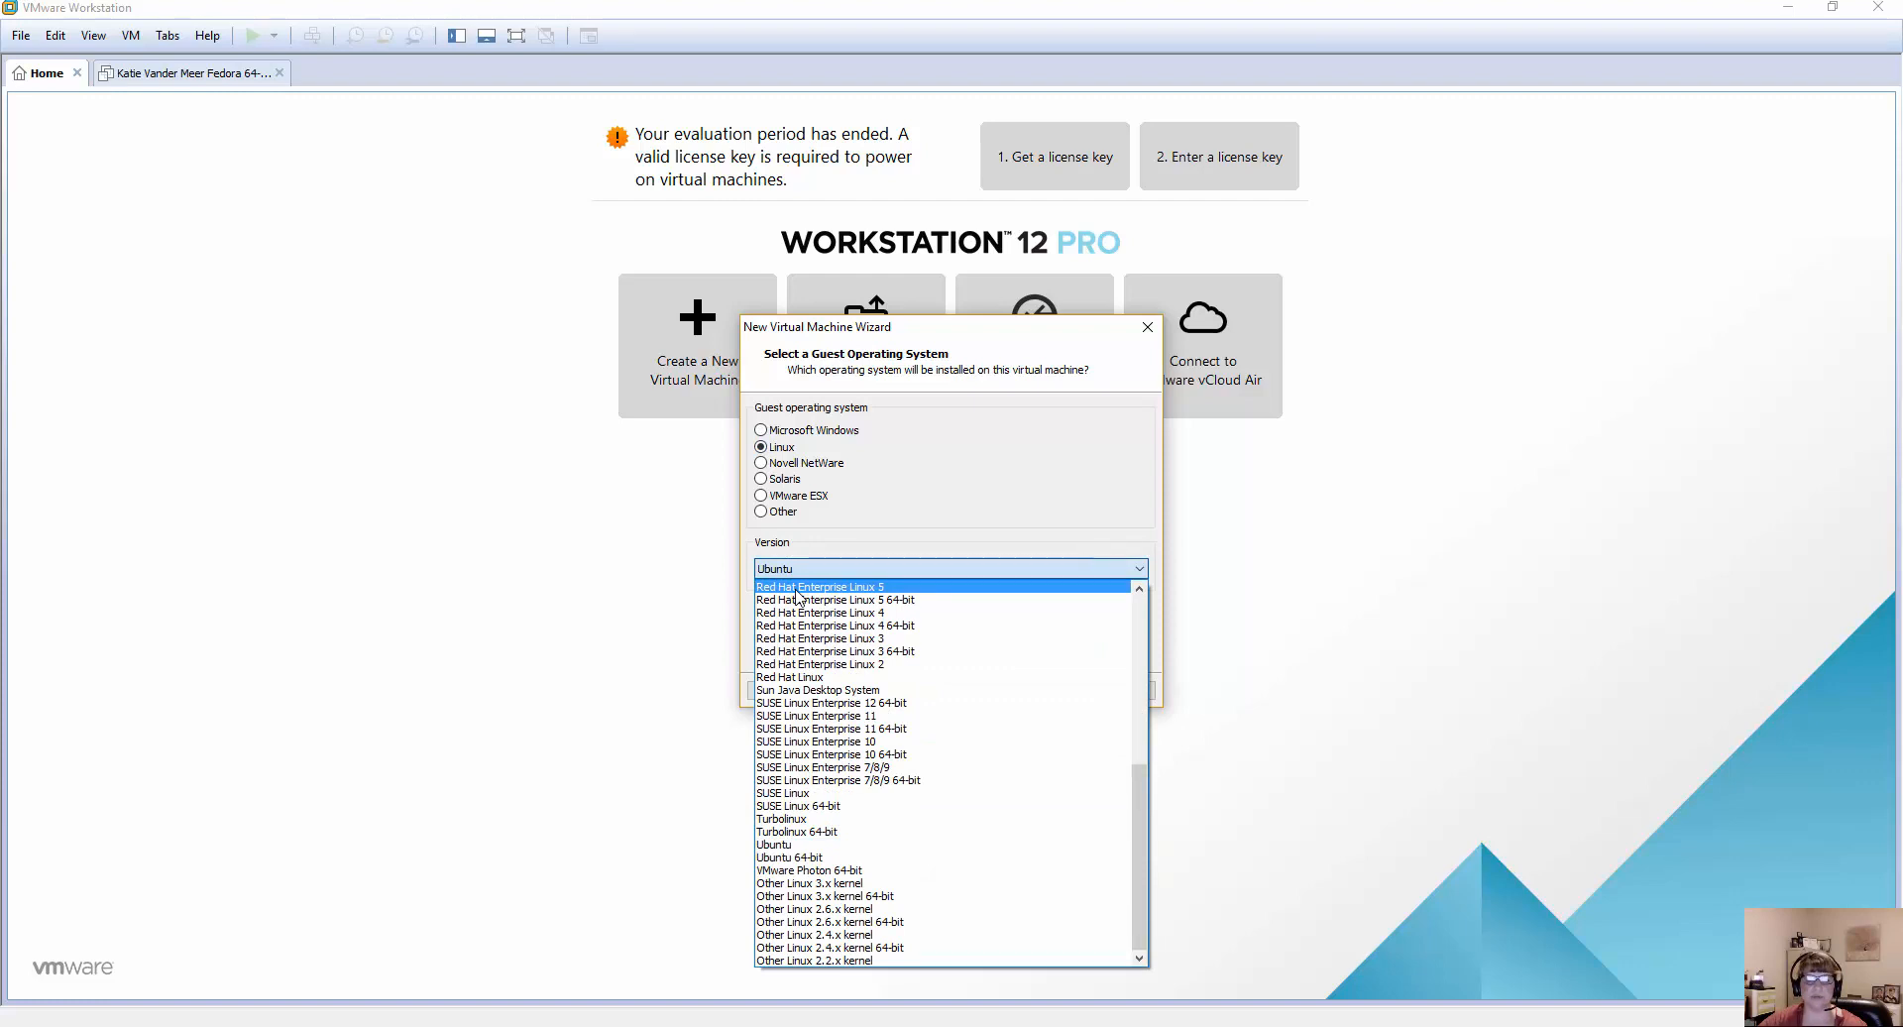
{"action": "scroll", "coordinate": [838, 692], "scroll_direction": "up", "scroll_amount": 9}
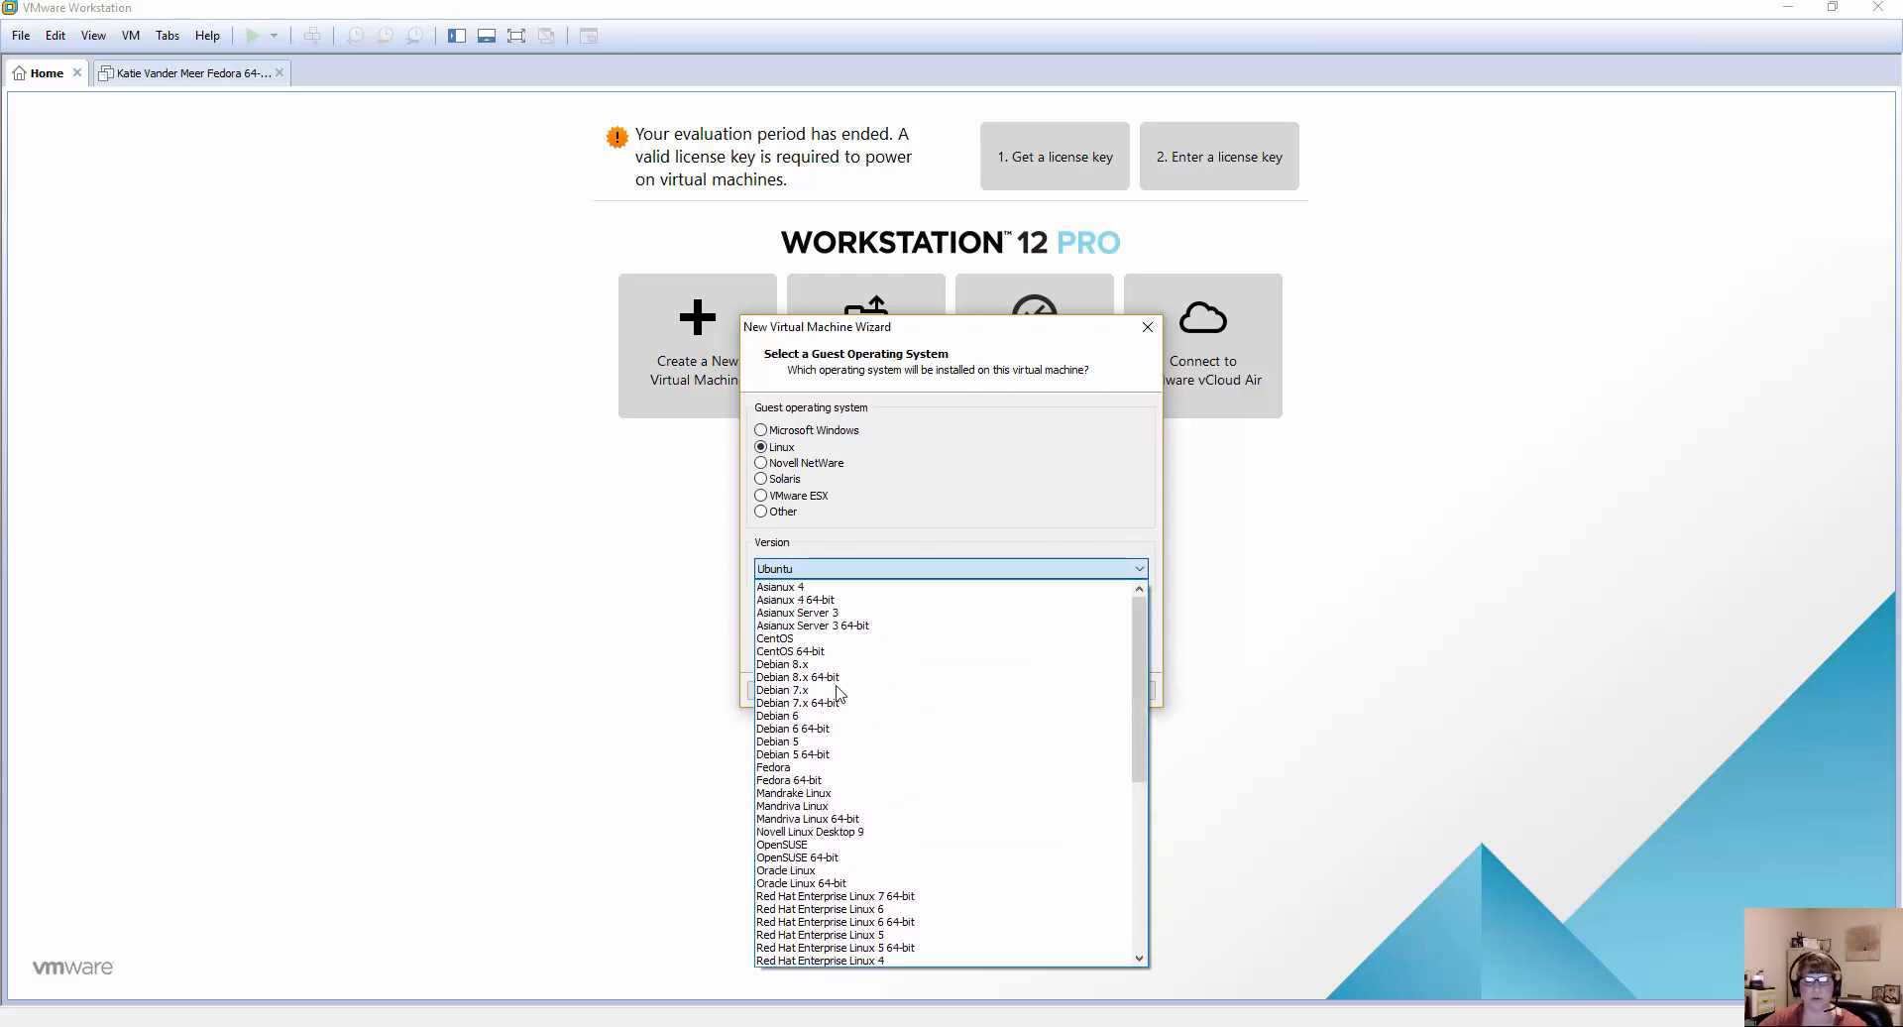
{"action": "left_click", "coordinate": [815, 781]}
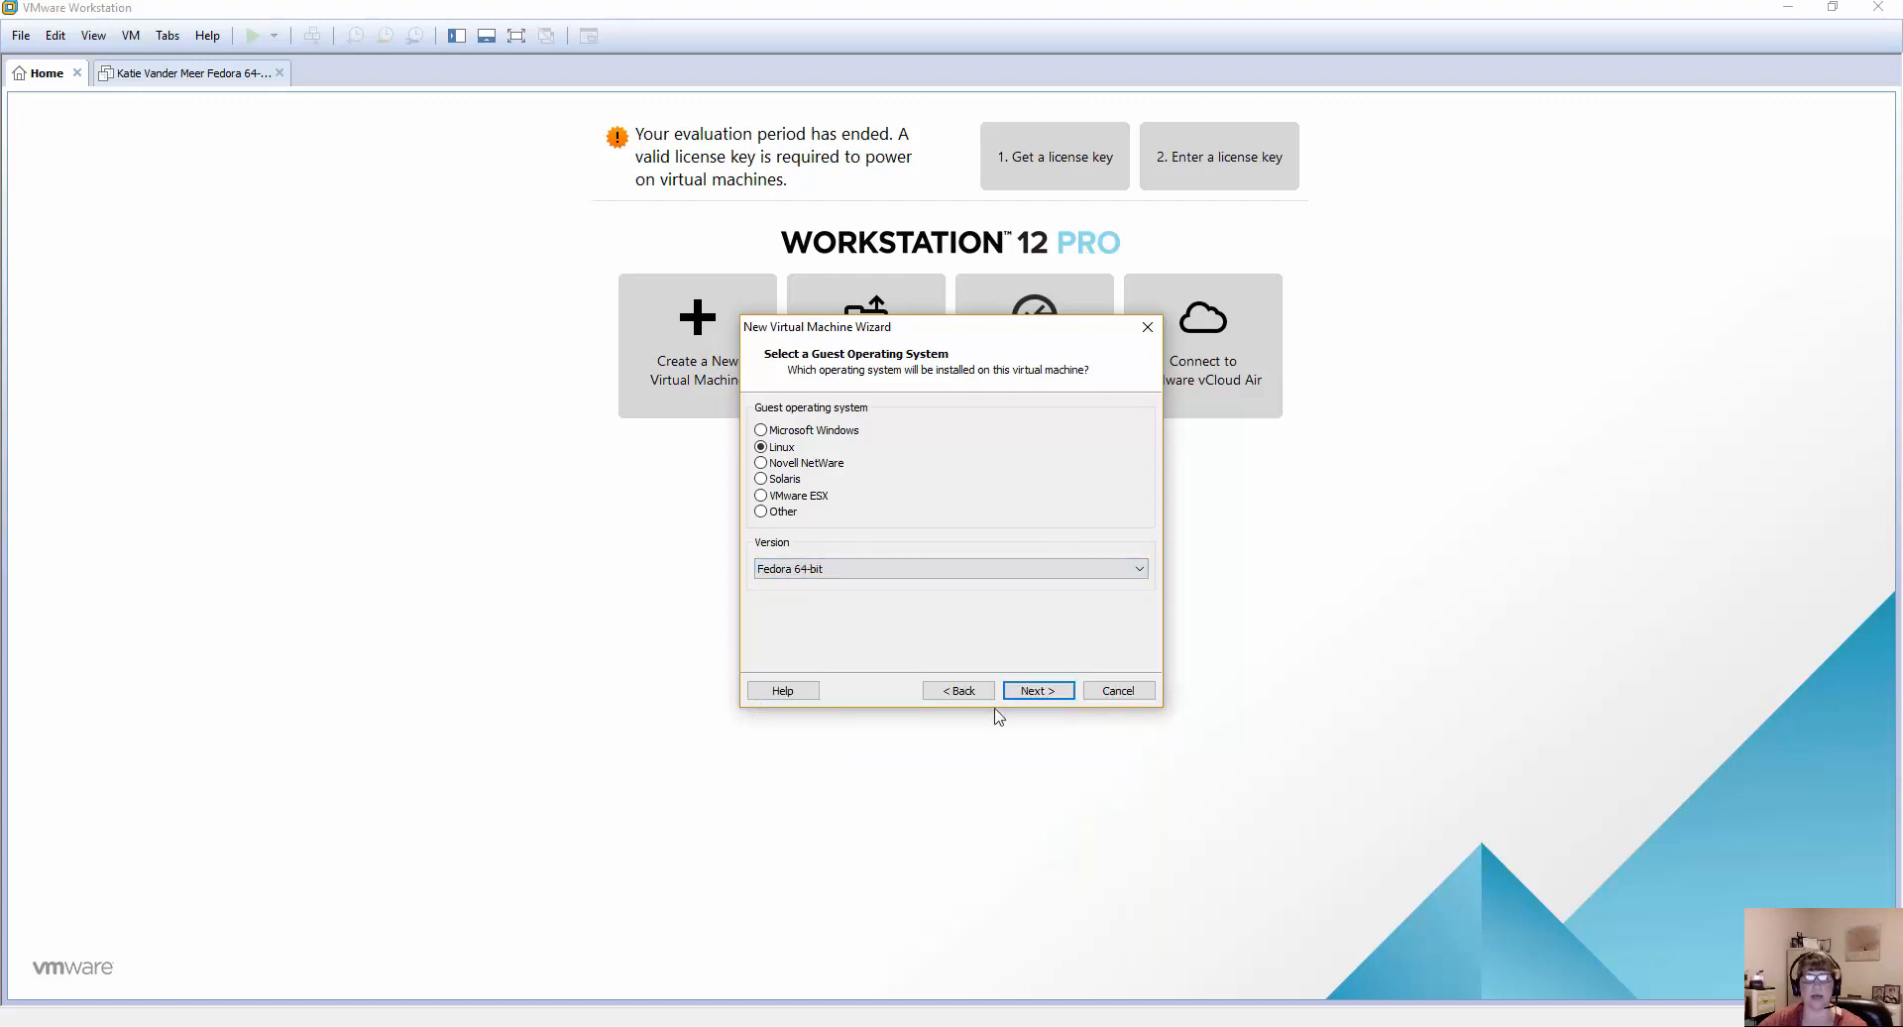
{"action": "left_click", "coordinate": [1040, 691]}
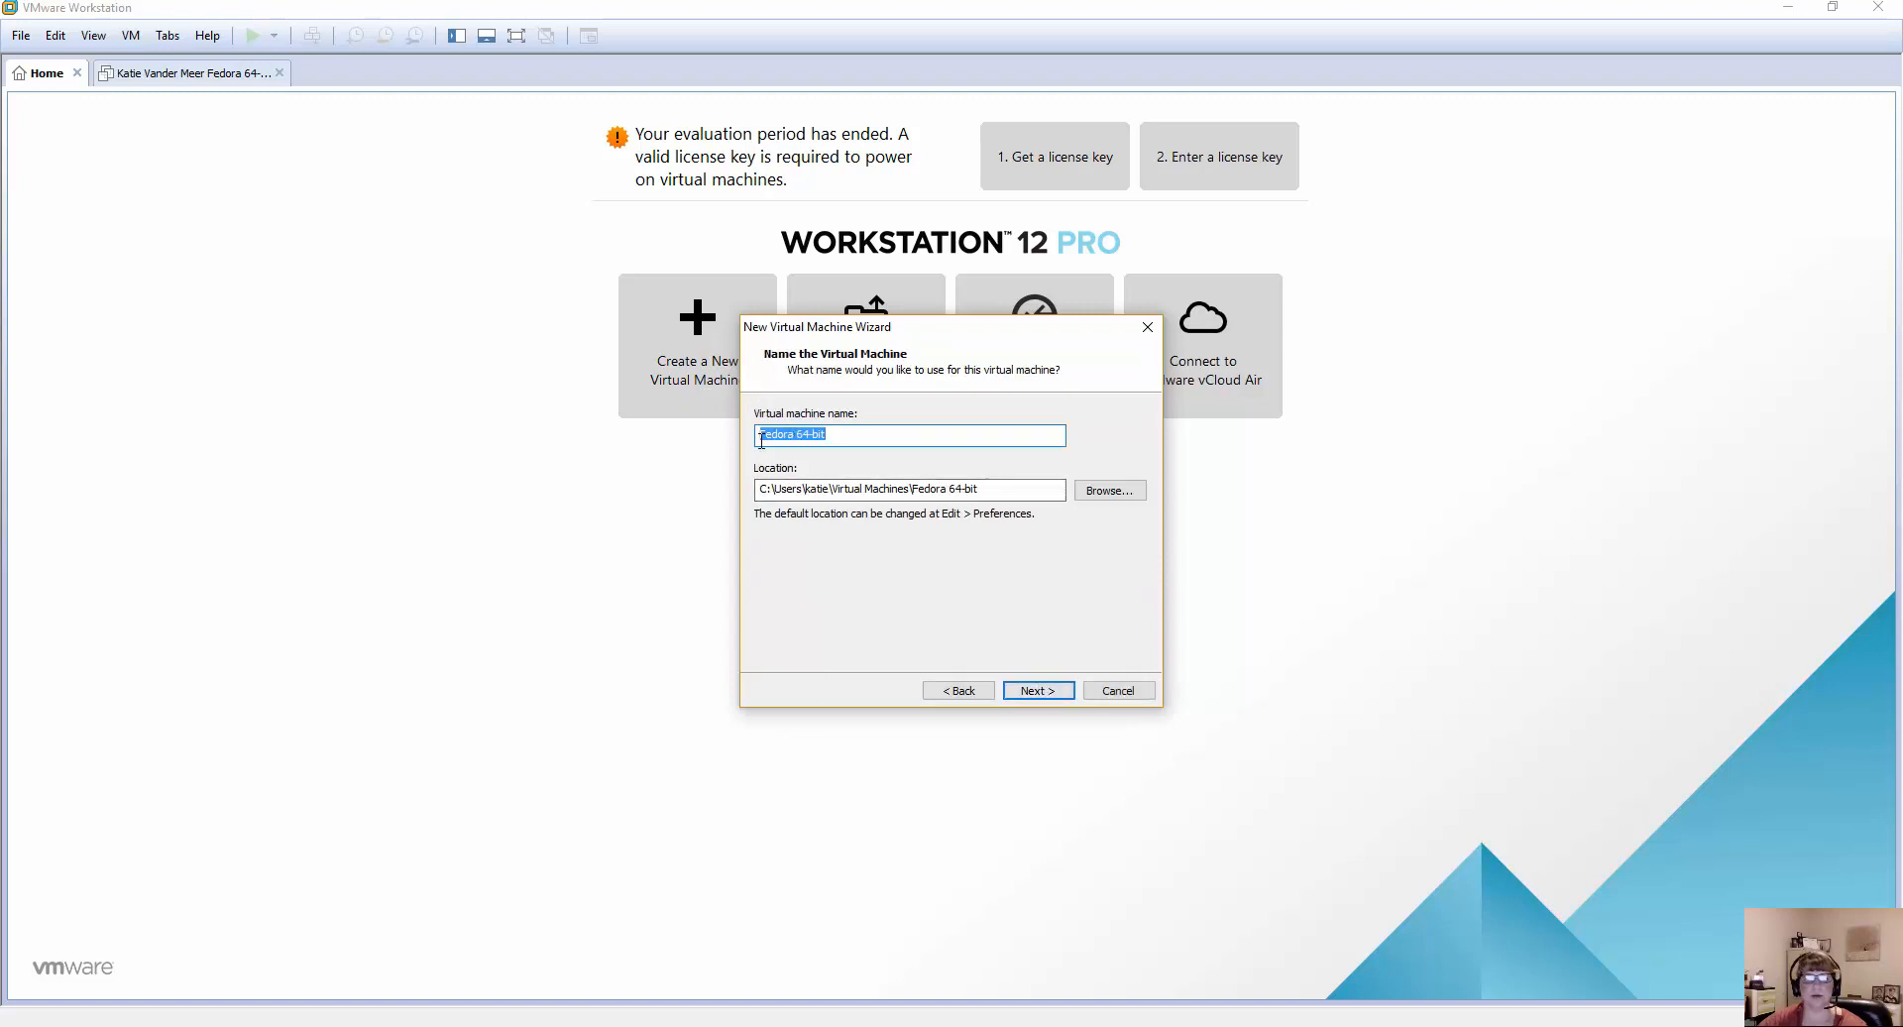
Add the owner's full name in front of "Fedora 64-bit" in the virtual machine name.
{"action": "left_click", "coordinate": [764, 437]}
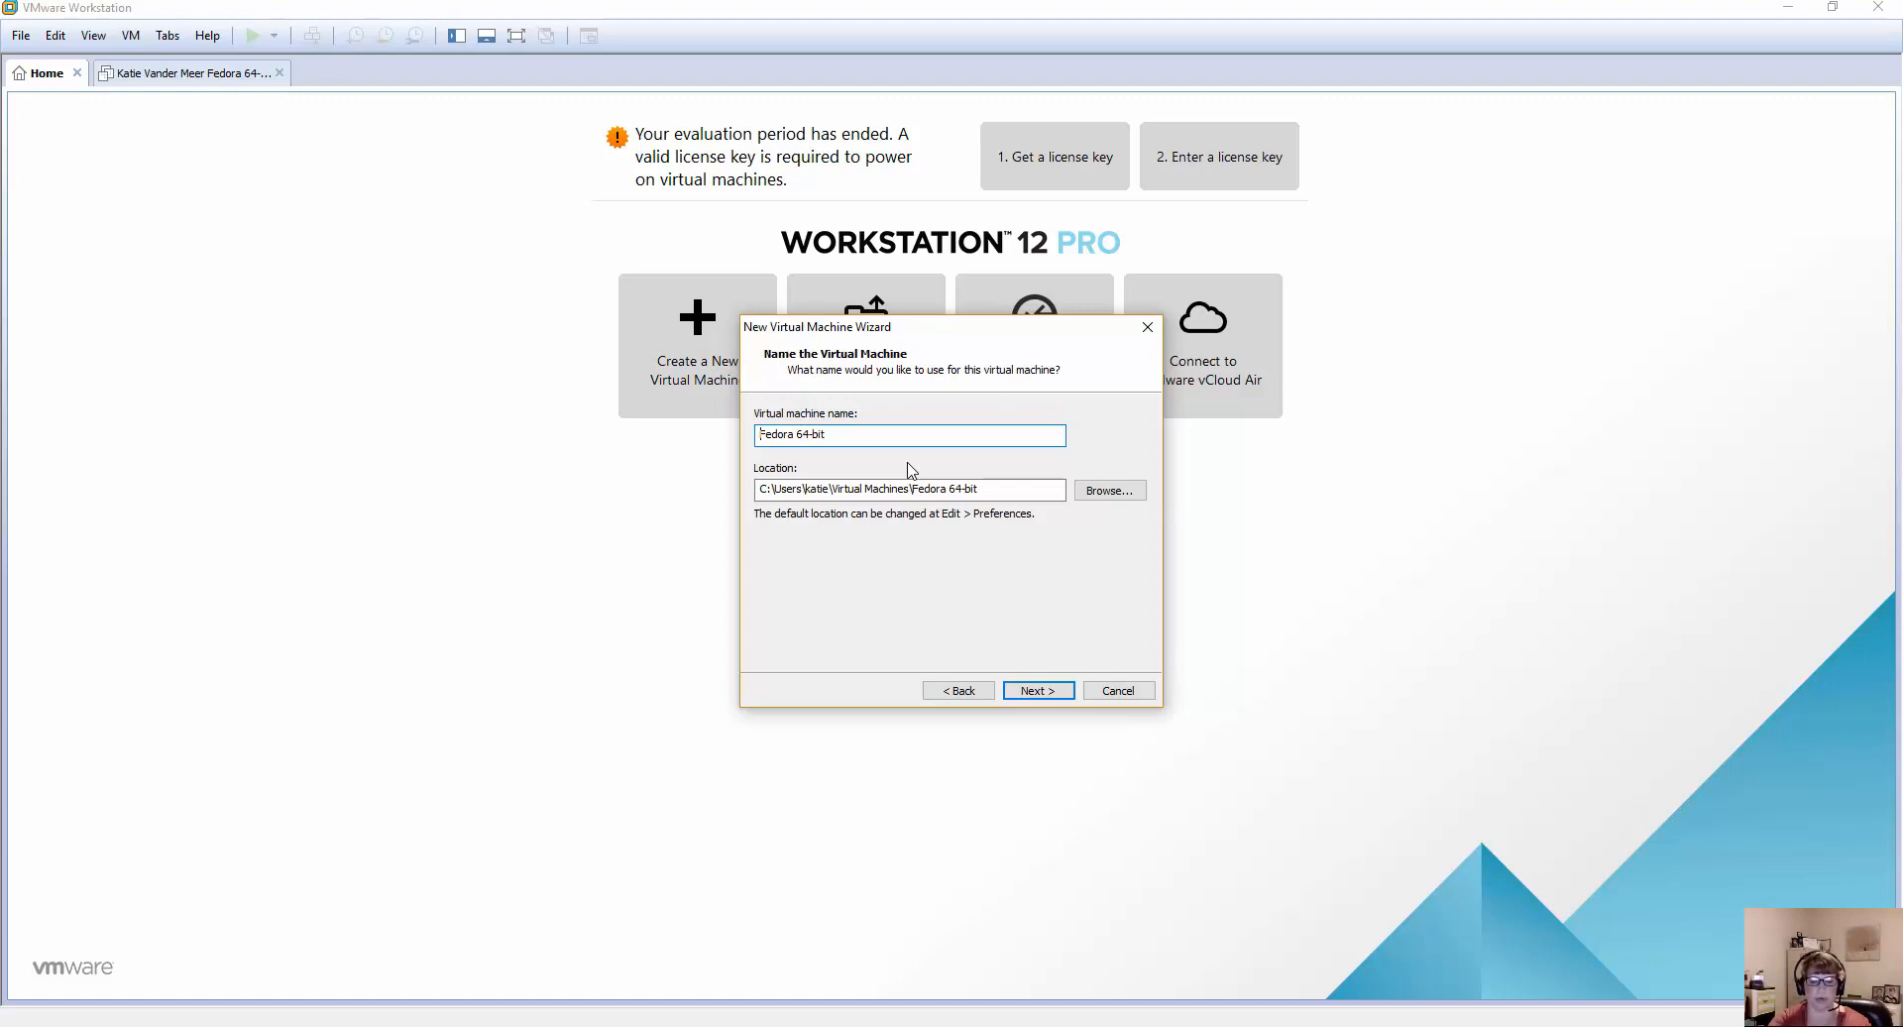
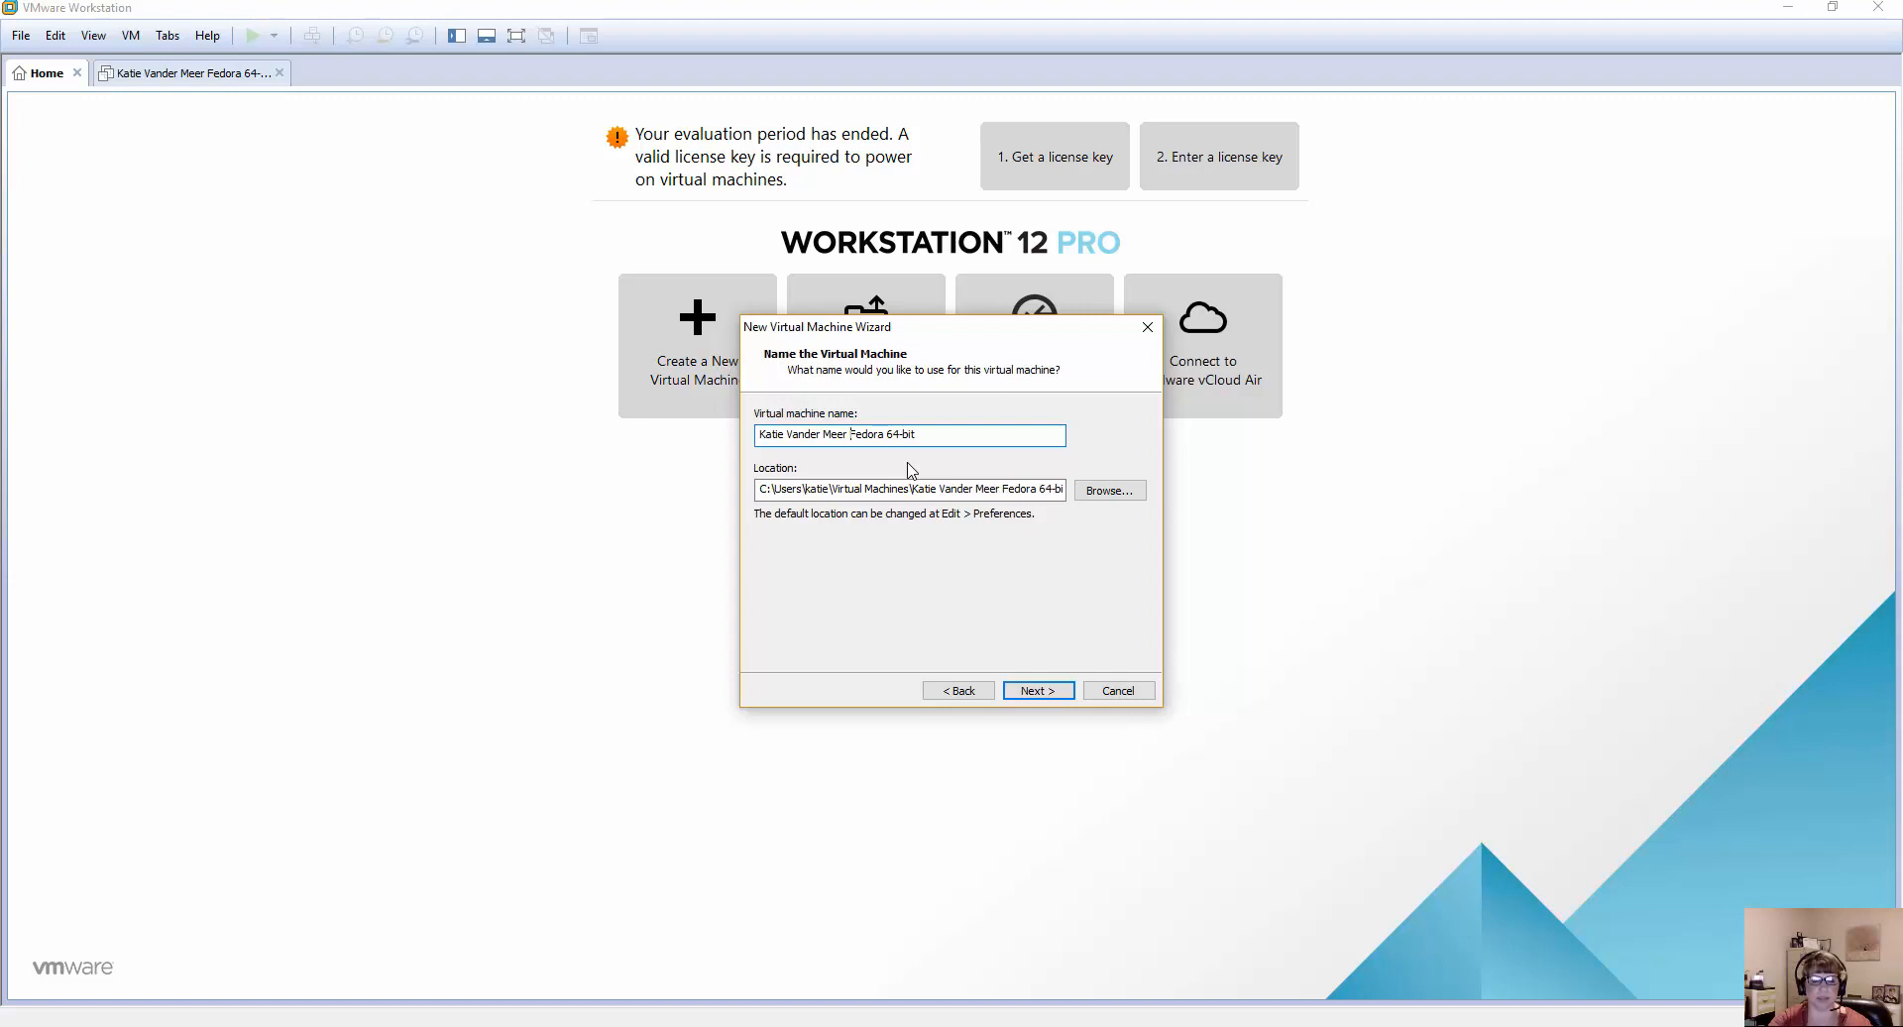
{"action": "type", "text": "1 Fedora"}
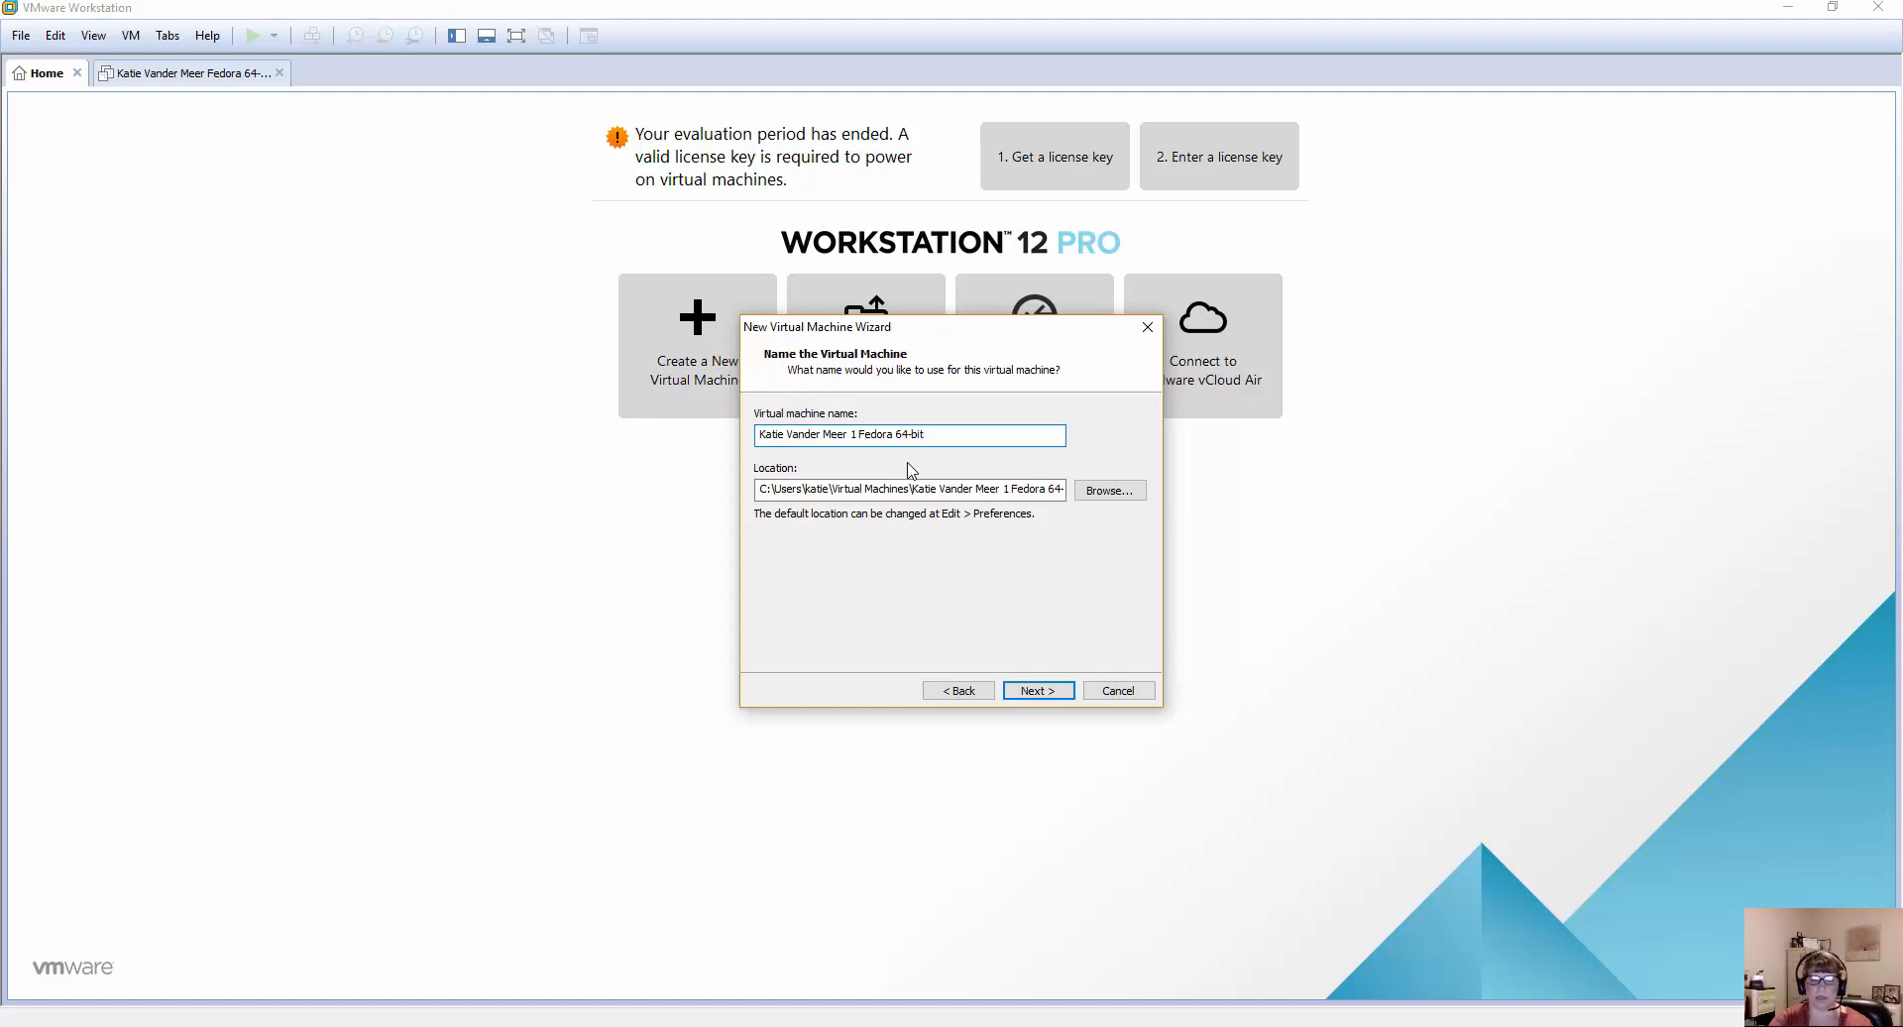
{"action": "type", "text": " 64-bit Winter2018"}
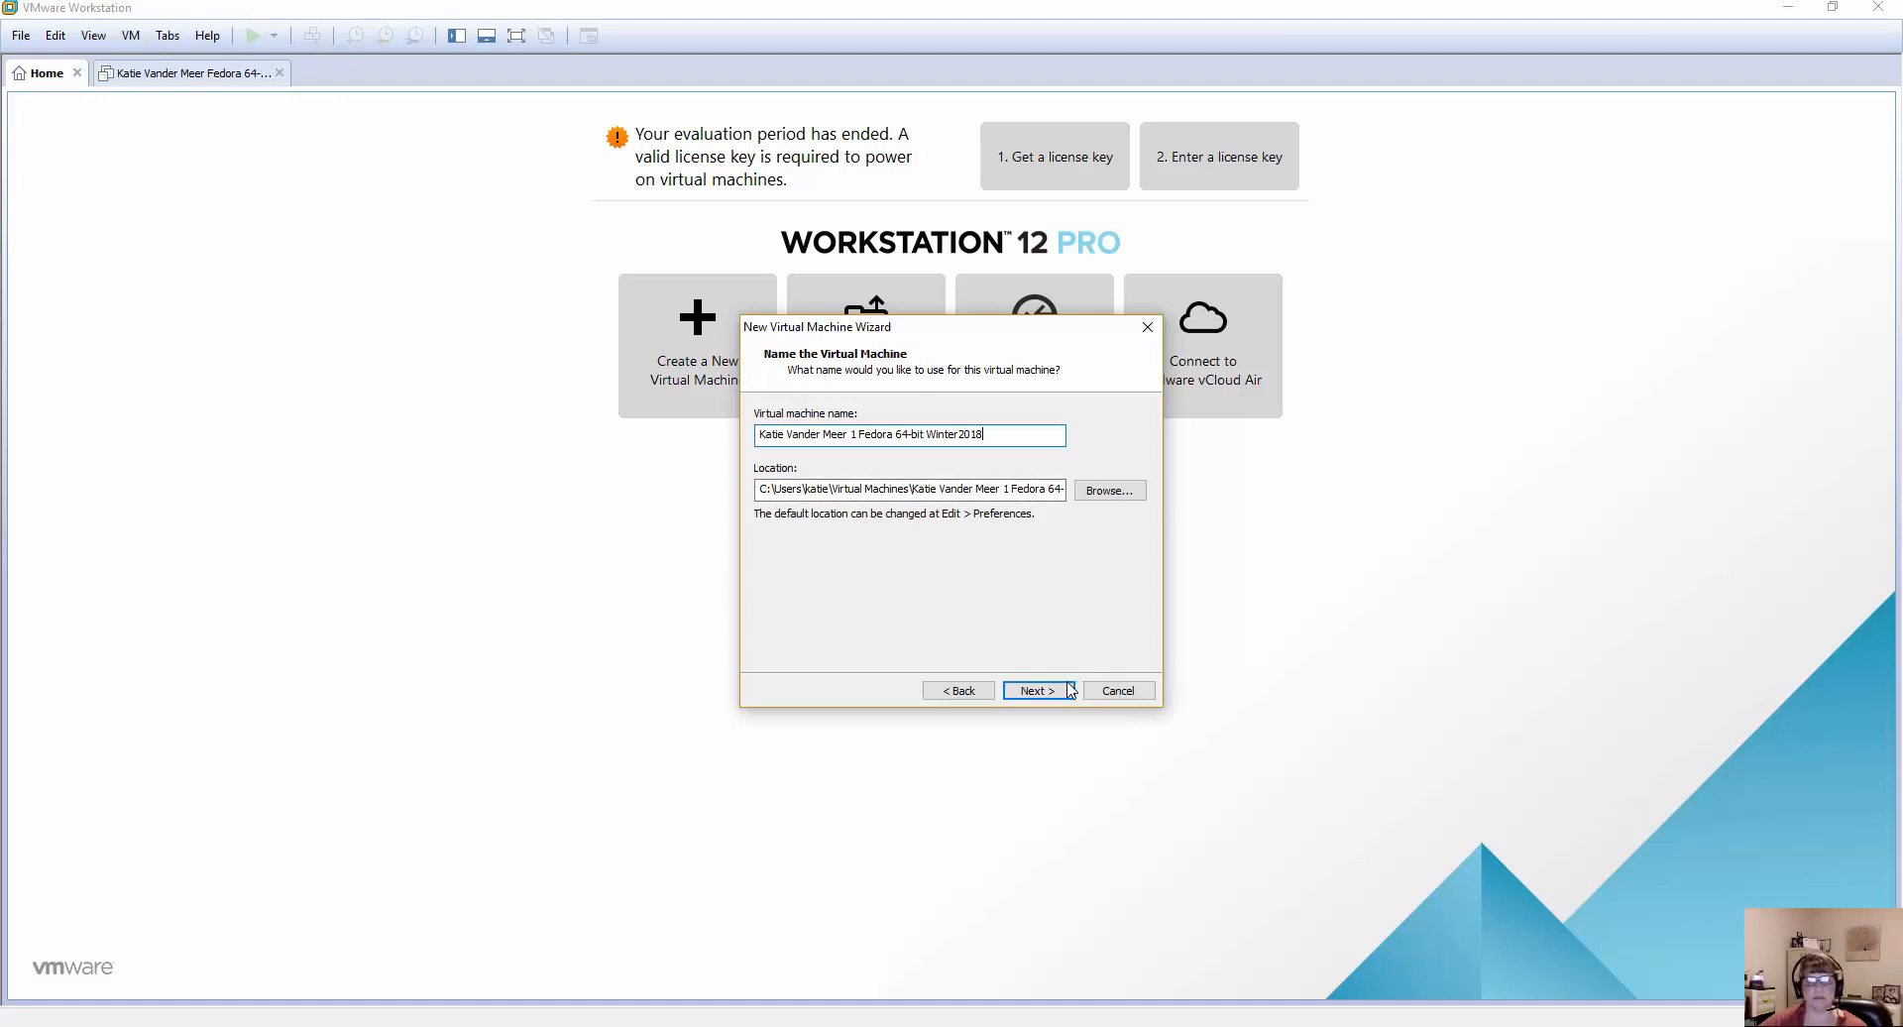
Add "1" before and "Winter2018" after "Fedora 64-bit" in the virtual machine name and continue to the disk capacity page.
{"action": "left_click", "coordinate": [1036, 691]}
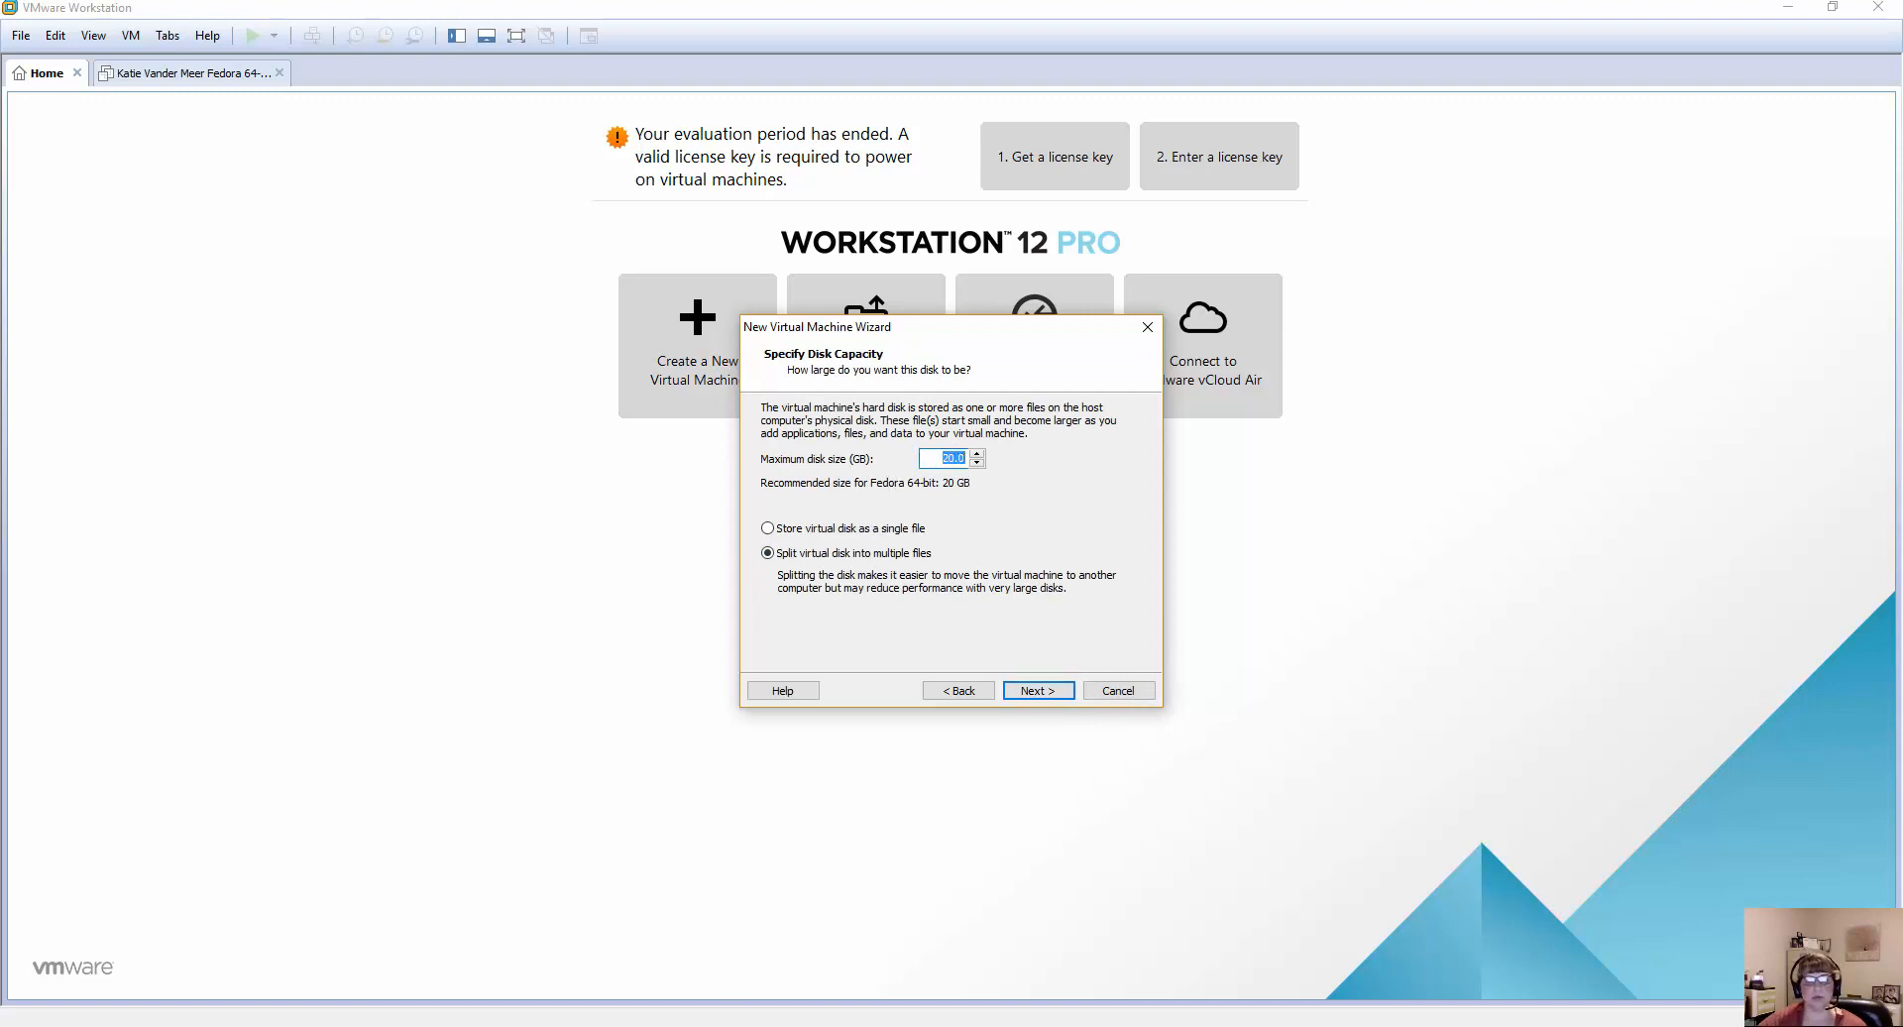
Check the virtual machine requirements for Project 2-1 in the VitalSource textbook and return to the New Virtual Machine Wizard.
{"action": "mouse_move", "coordinate": [706, 1023]}
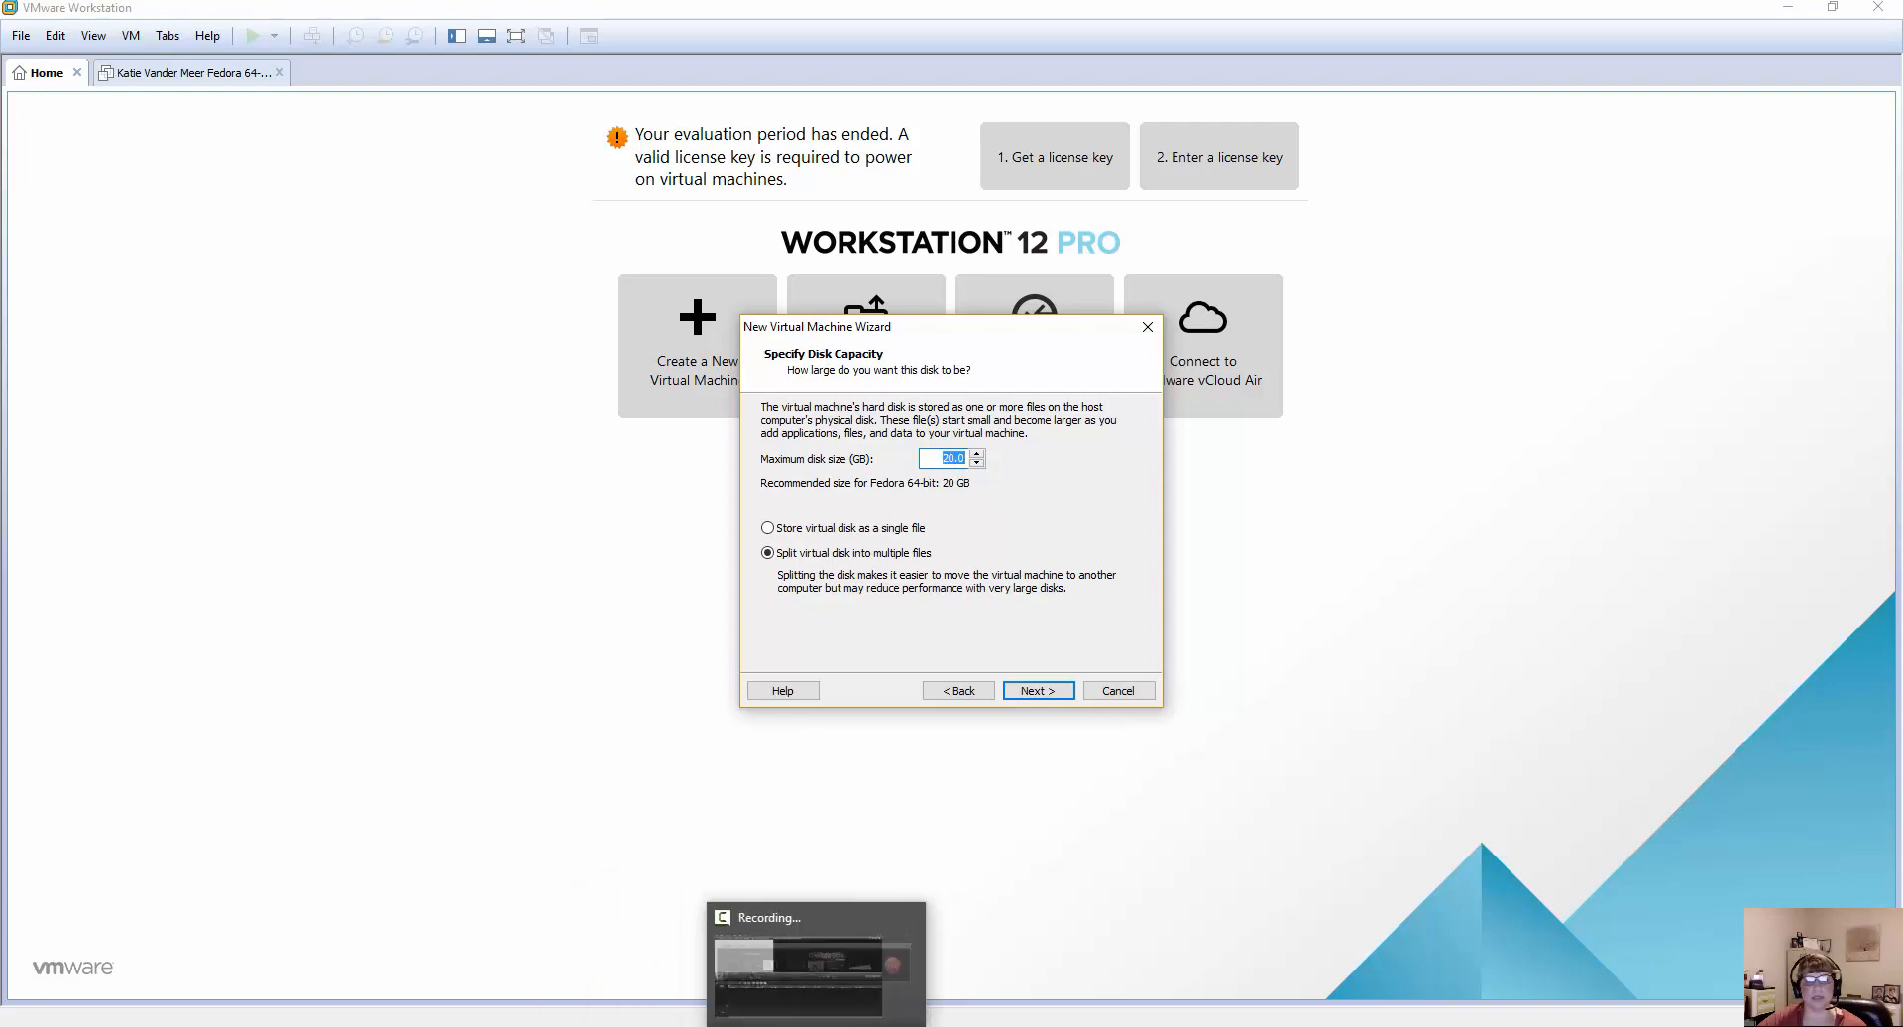
{"action": "left_click", "coordinate": [853, 951]}
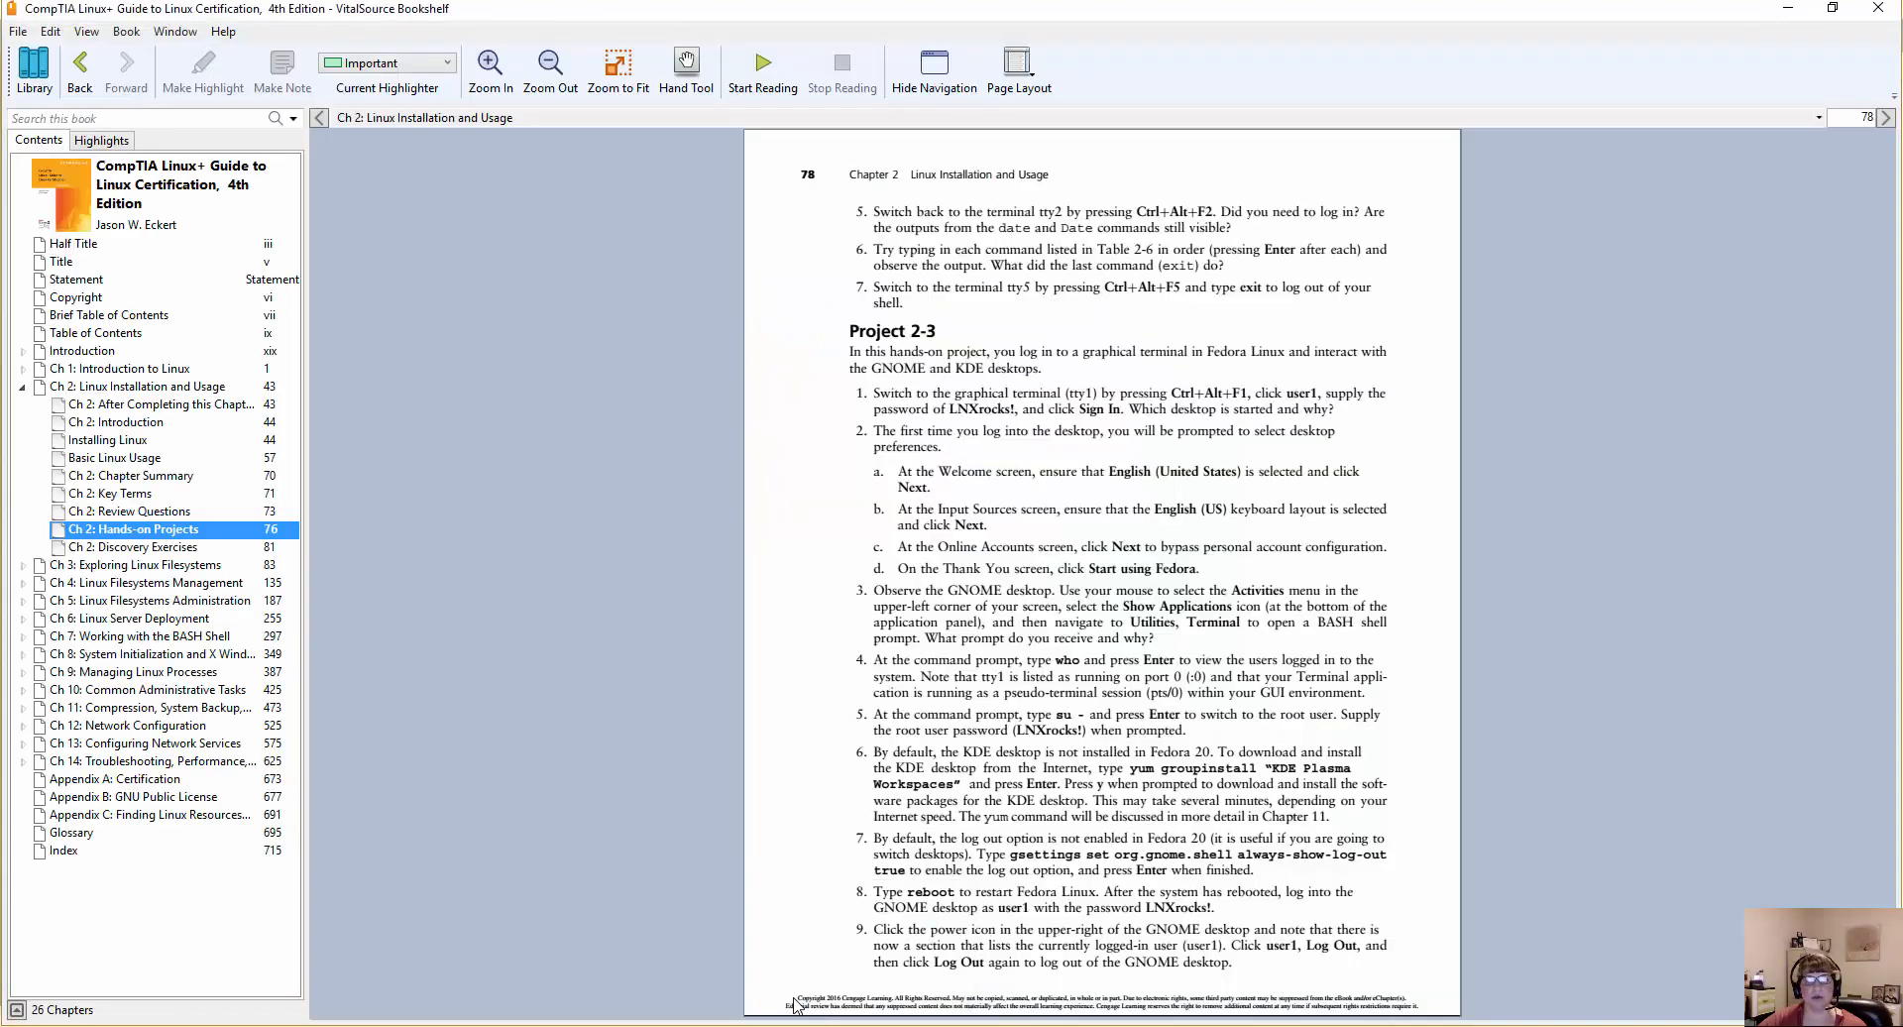
{"action": "scroll", "coordinate": [908, 761], "scroll_direction": "up", "scroll_amount": 3}
{"action": "scroll", "coordinate": [907, 758], "scroll_direction": "down", "scroll_amount": 2}
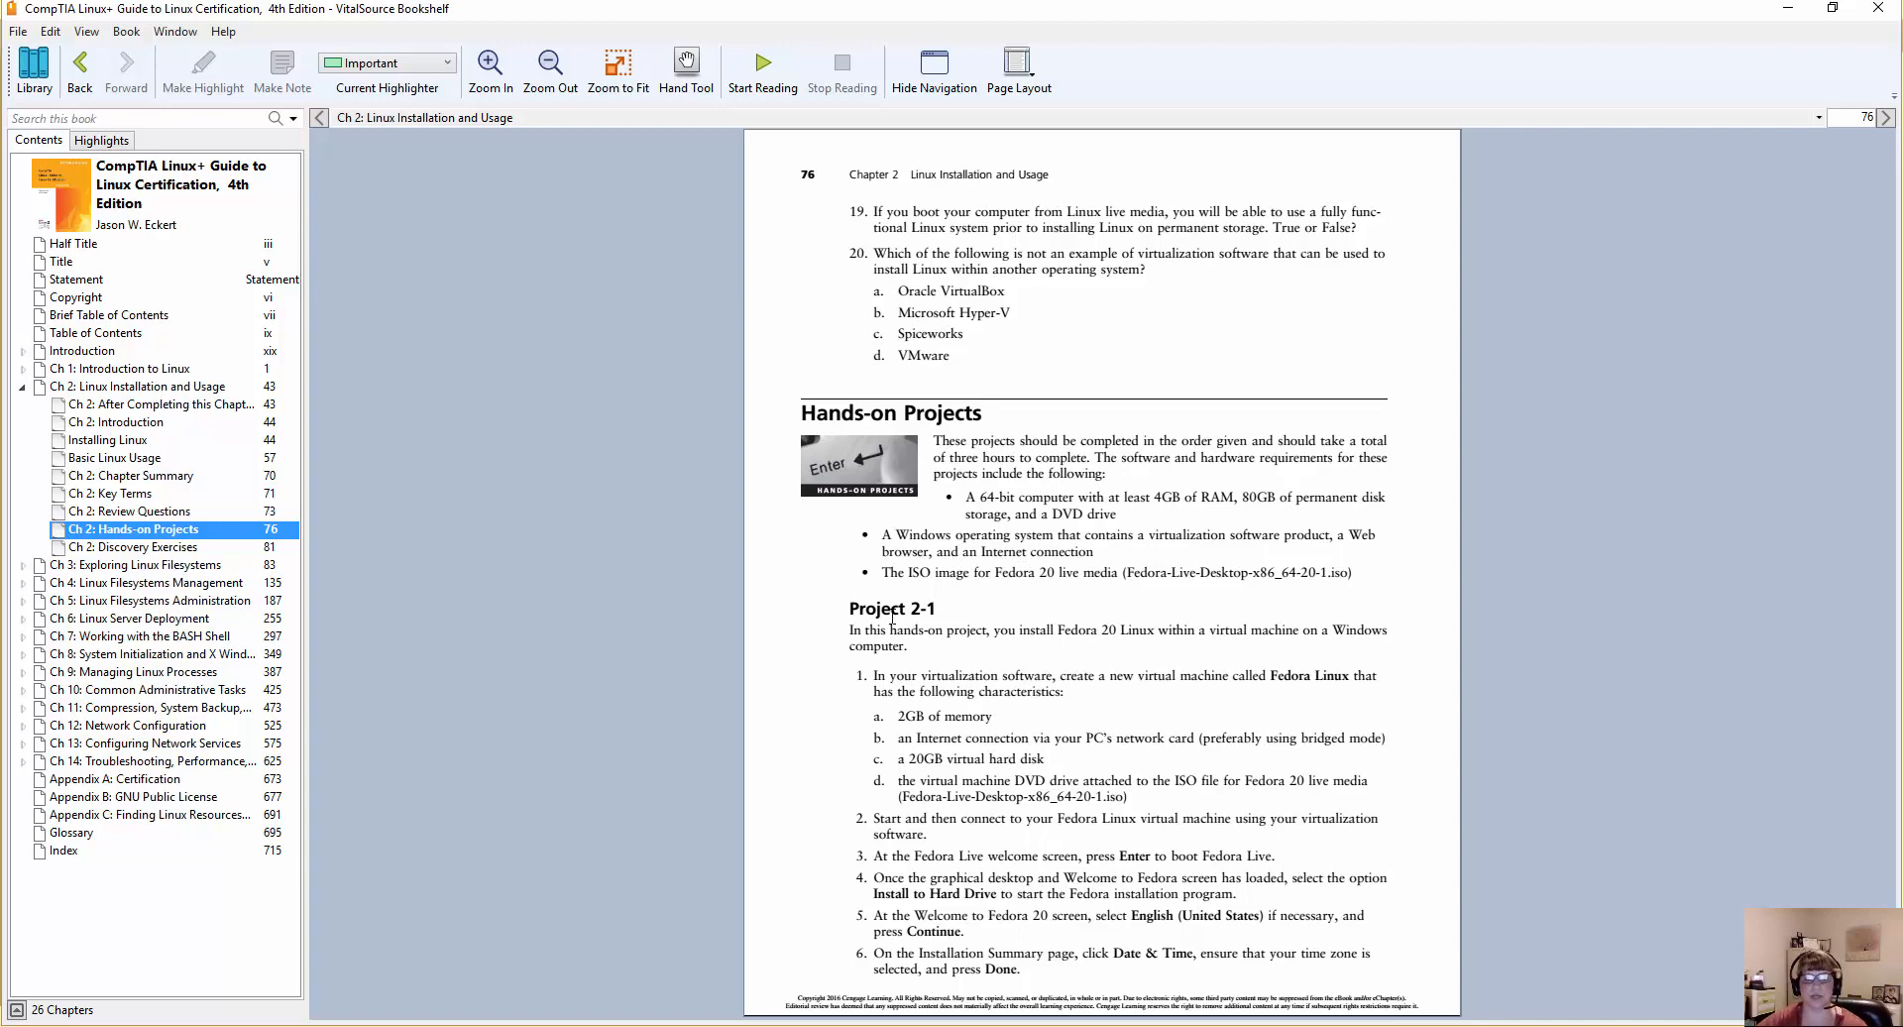
{"action": "left_click", "coordinate": [1789, 8]}
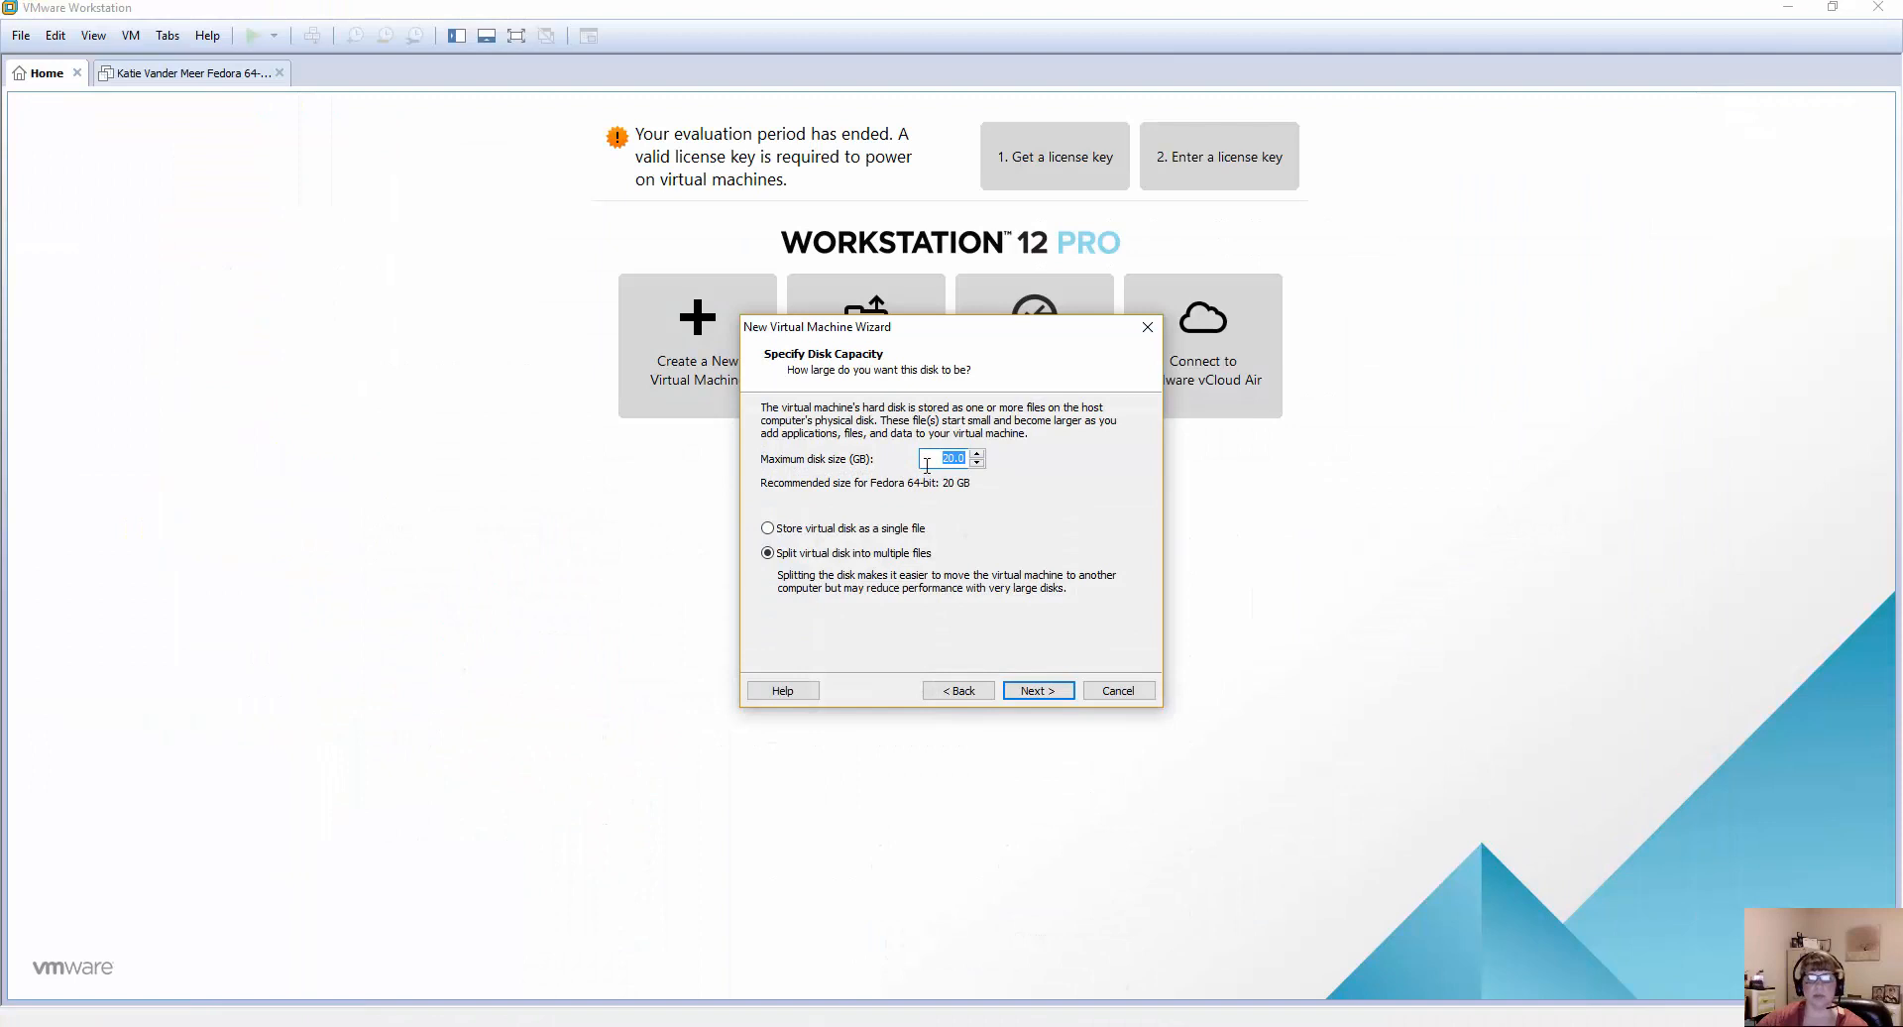
Finish creating the virtual machine with a 20 GB disk split into multiple files and the default hardware.
{"action": "left_click", "coordinate": [770, 530]}
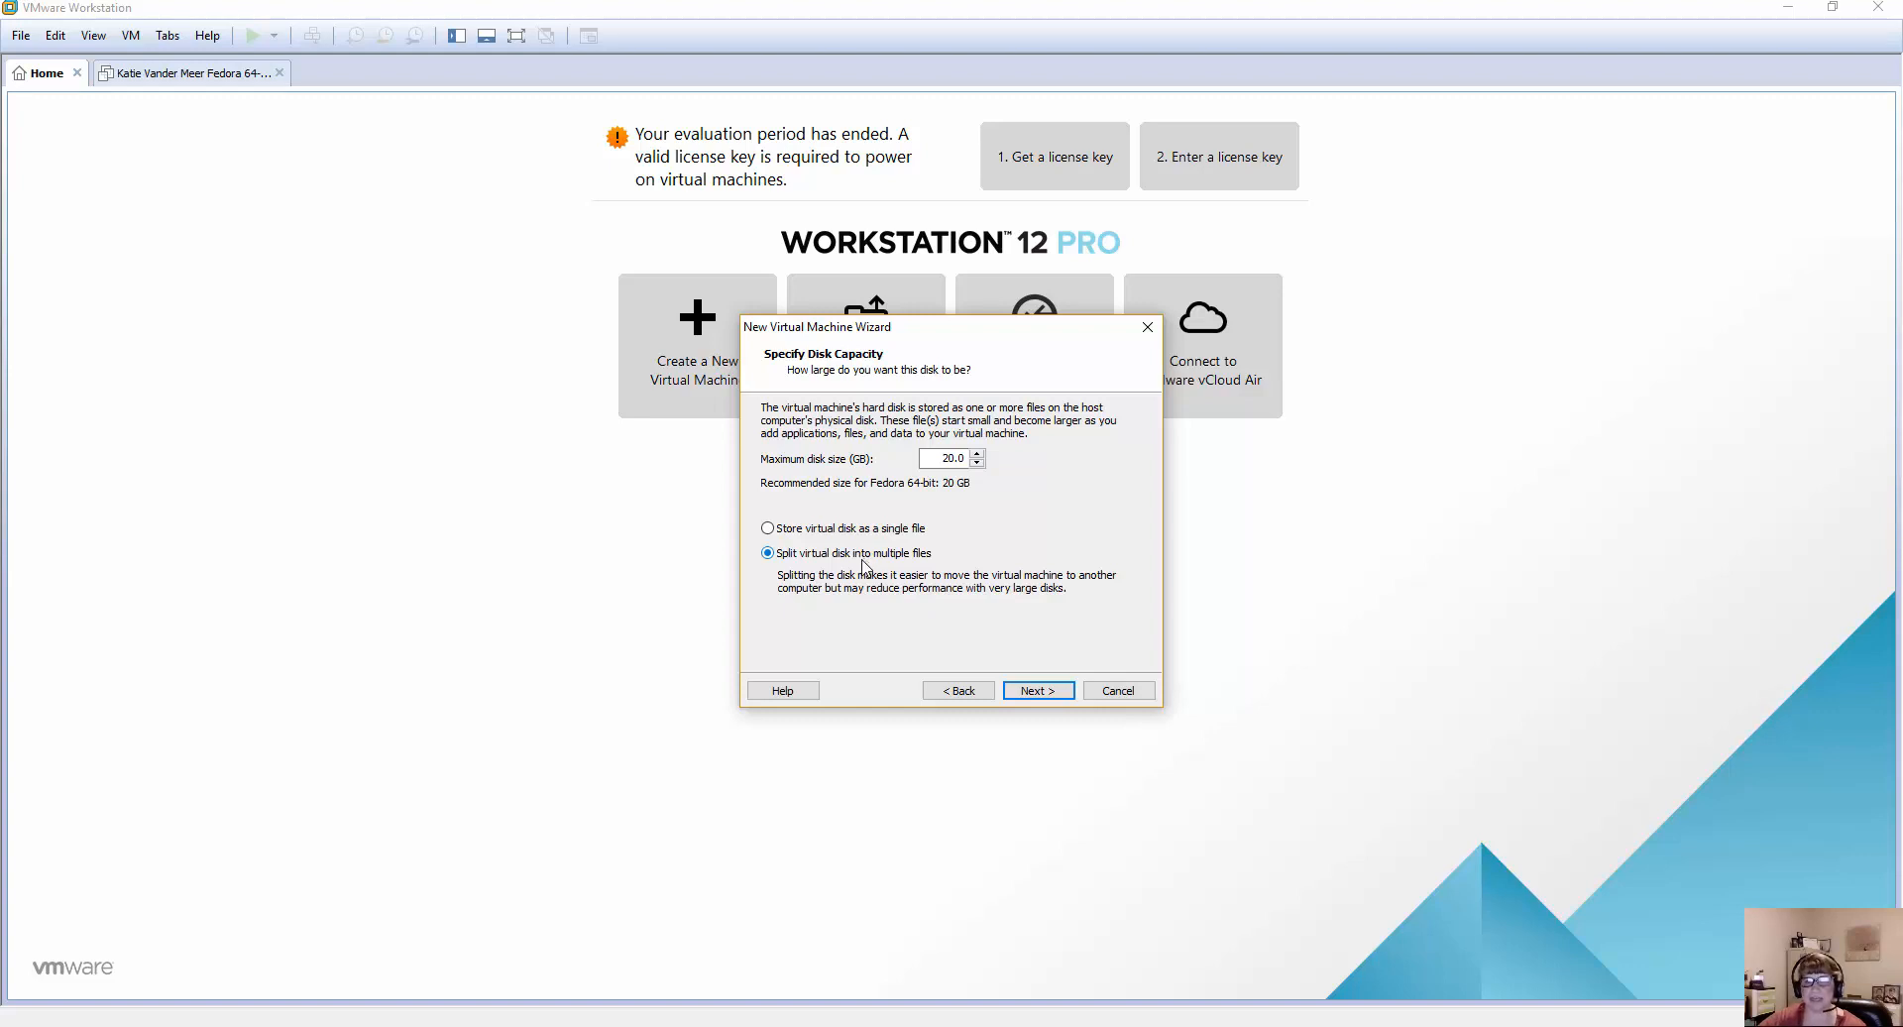
{"action": "left_click", "coordinate": [1041, 692]}
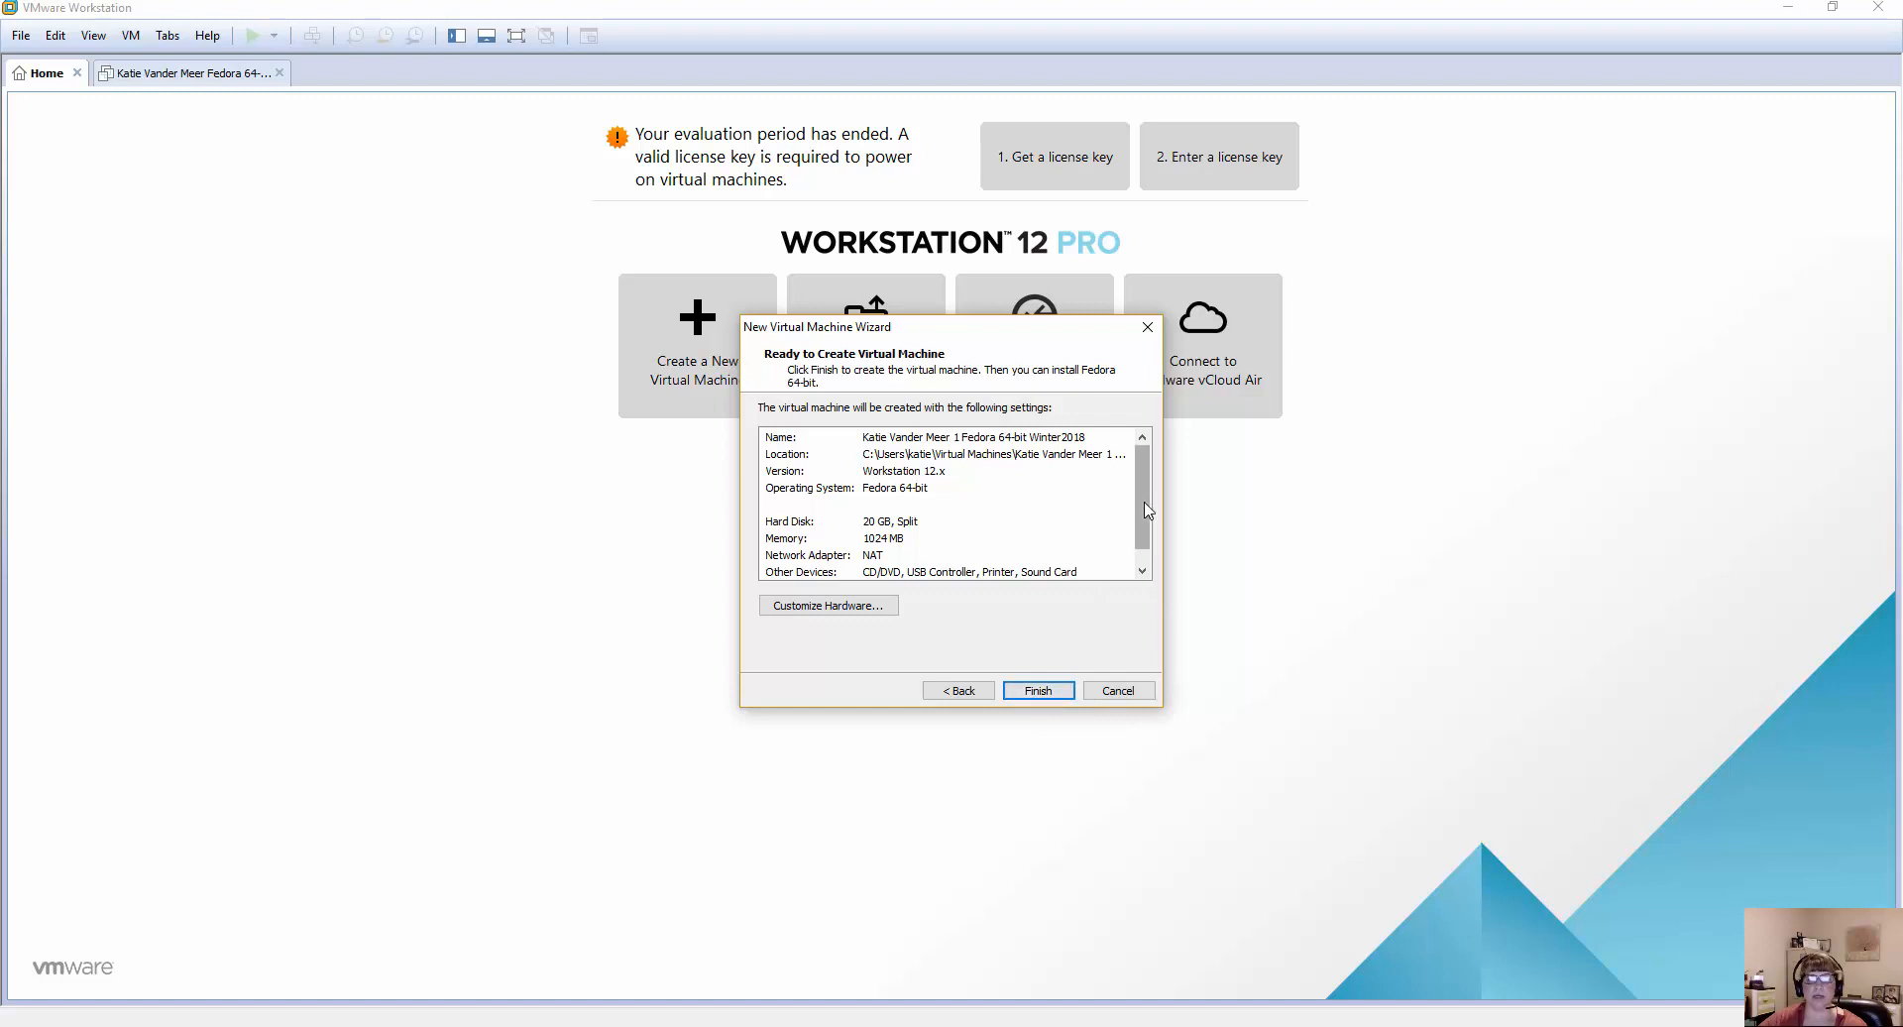
{"action": "left_click_drag", "start_coordinate": [1149, 540], "coordinate": [1150, 538]}
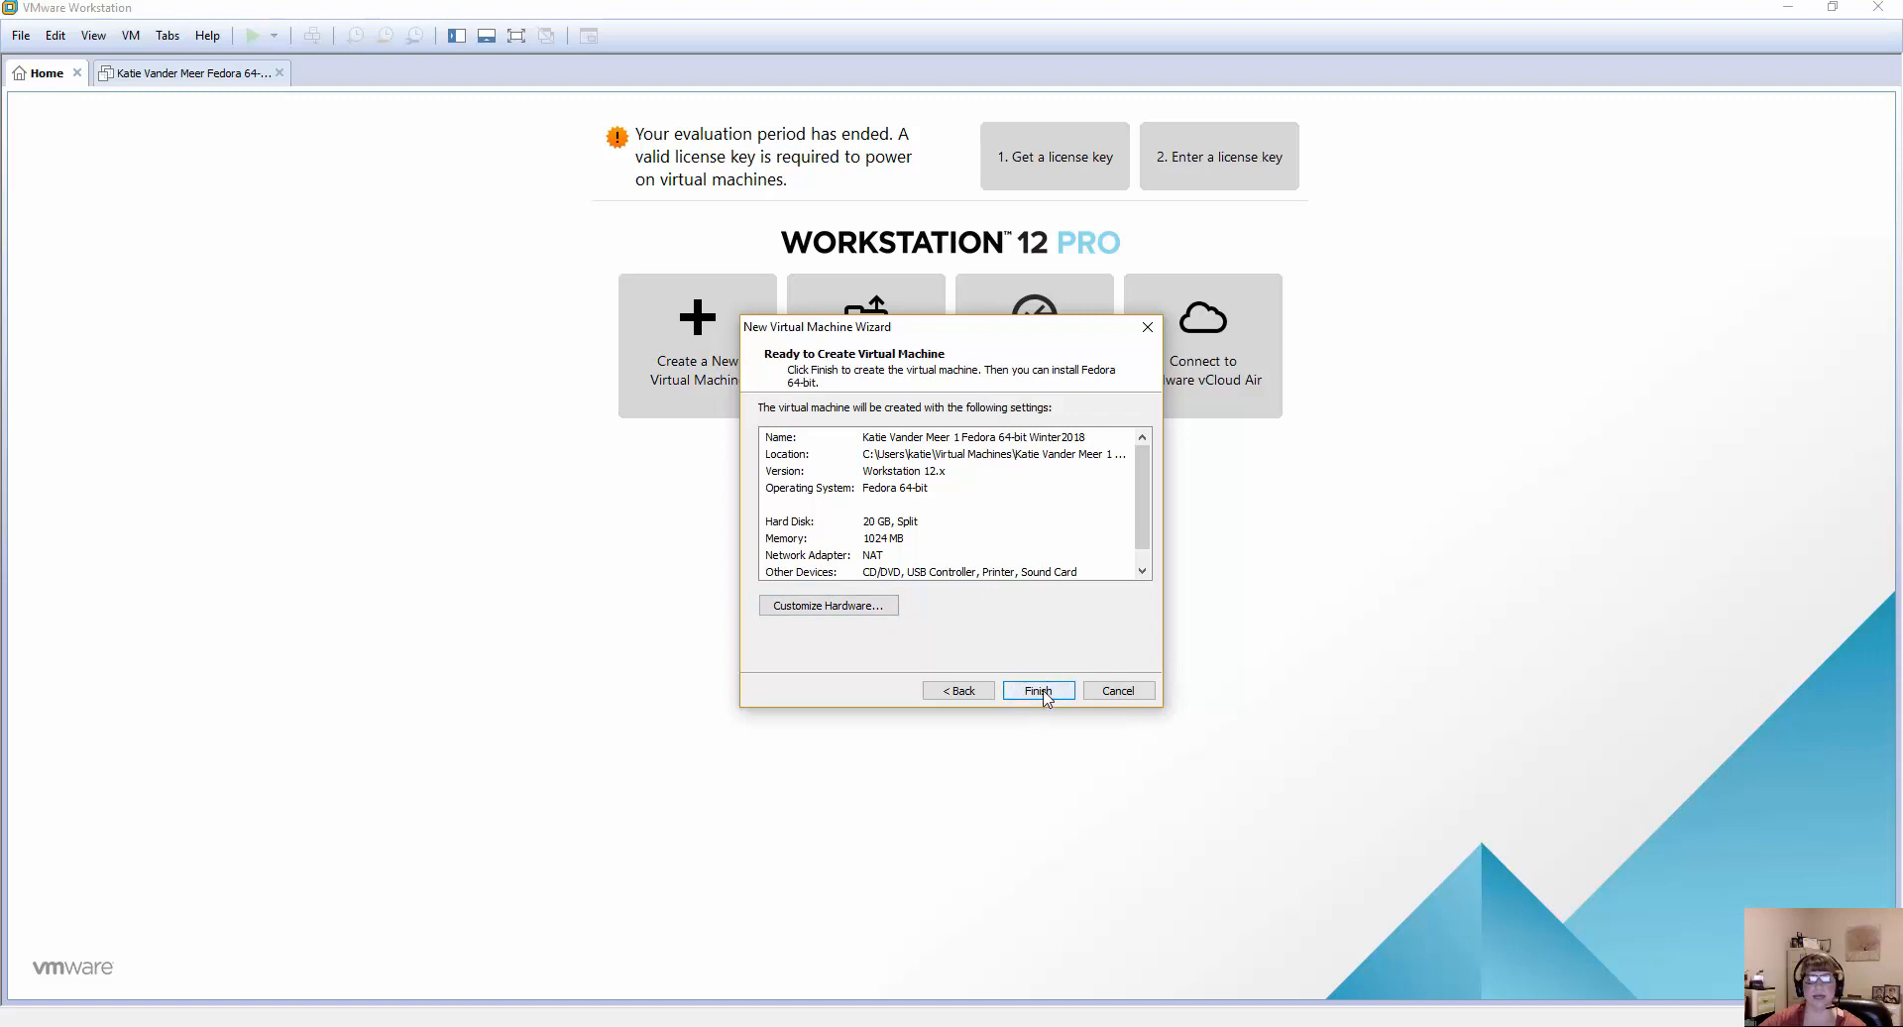
{"action": "left_click", "coordinate": [860, 607]}
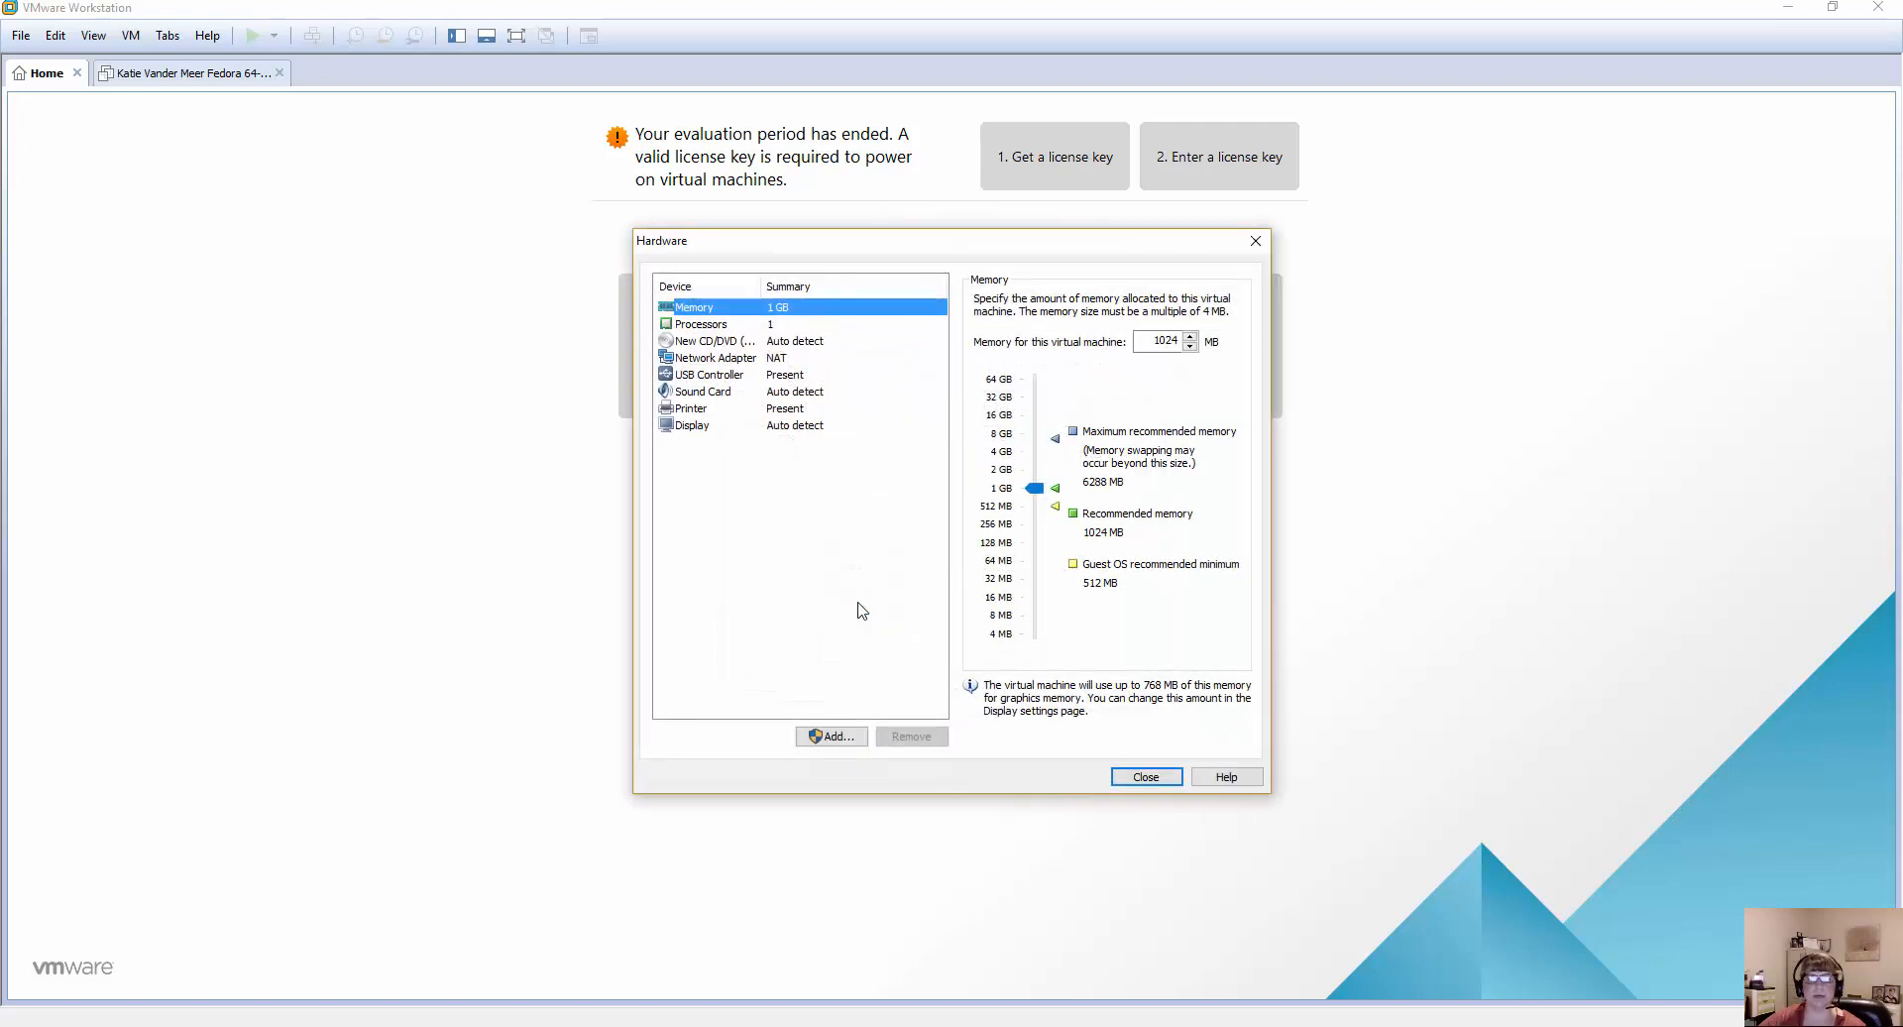
{"action": "left_click", "coordinate": [1143, 776]}
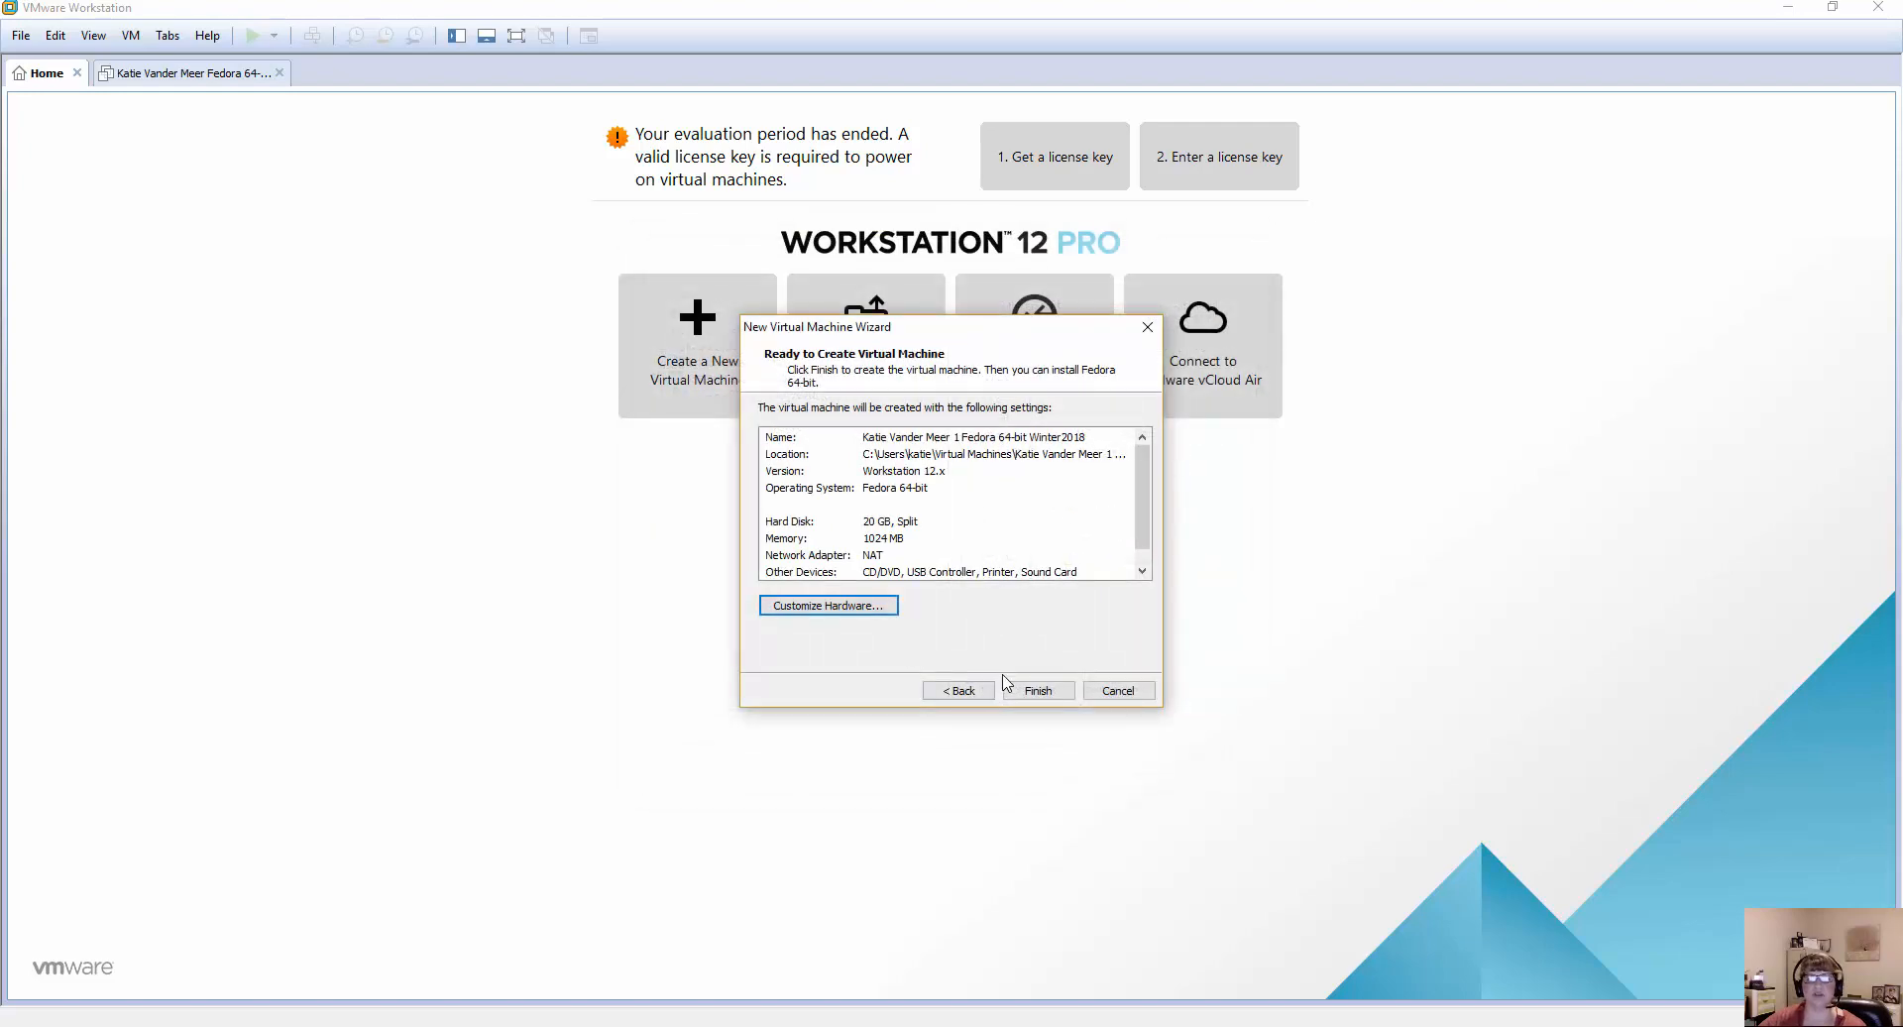
{"action": "left_click", "coordinate": [1034, 691]}
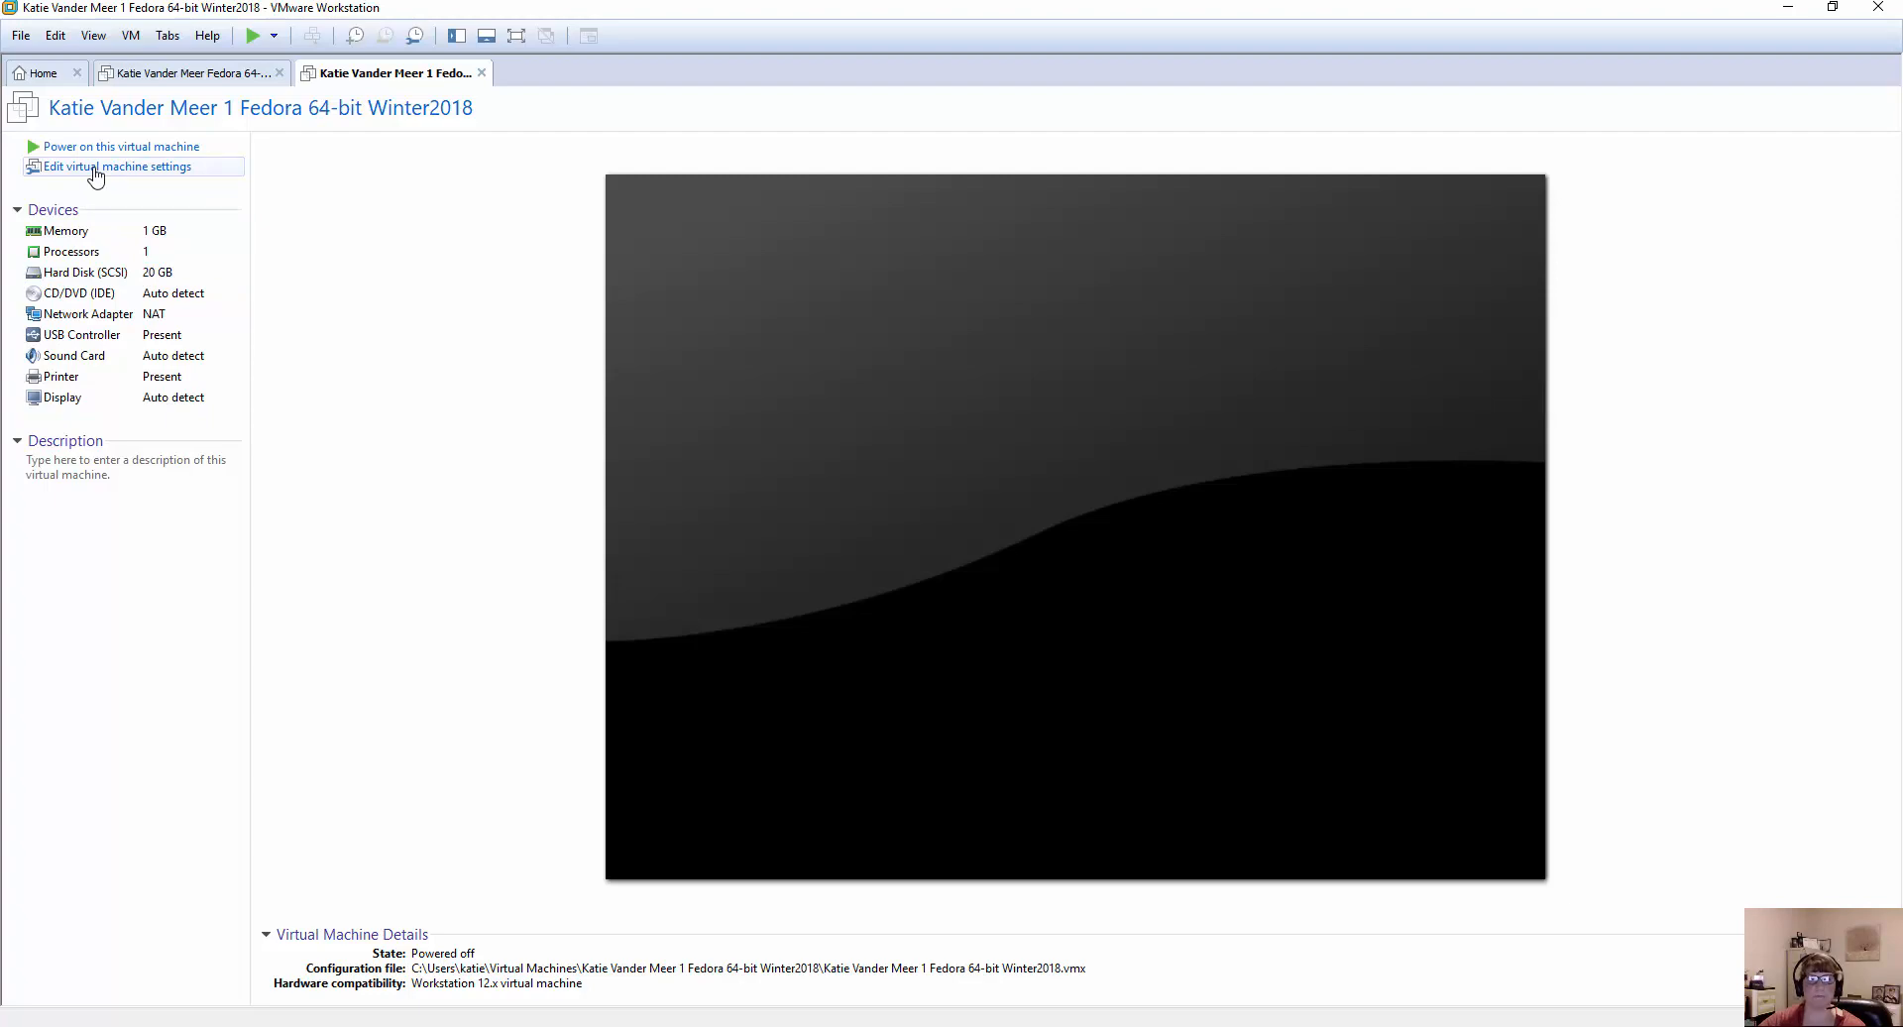
Set the new virtual machine's memory to 2 GB in its settings.
{"action": "left_click", "coordinate": [96, 176]}
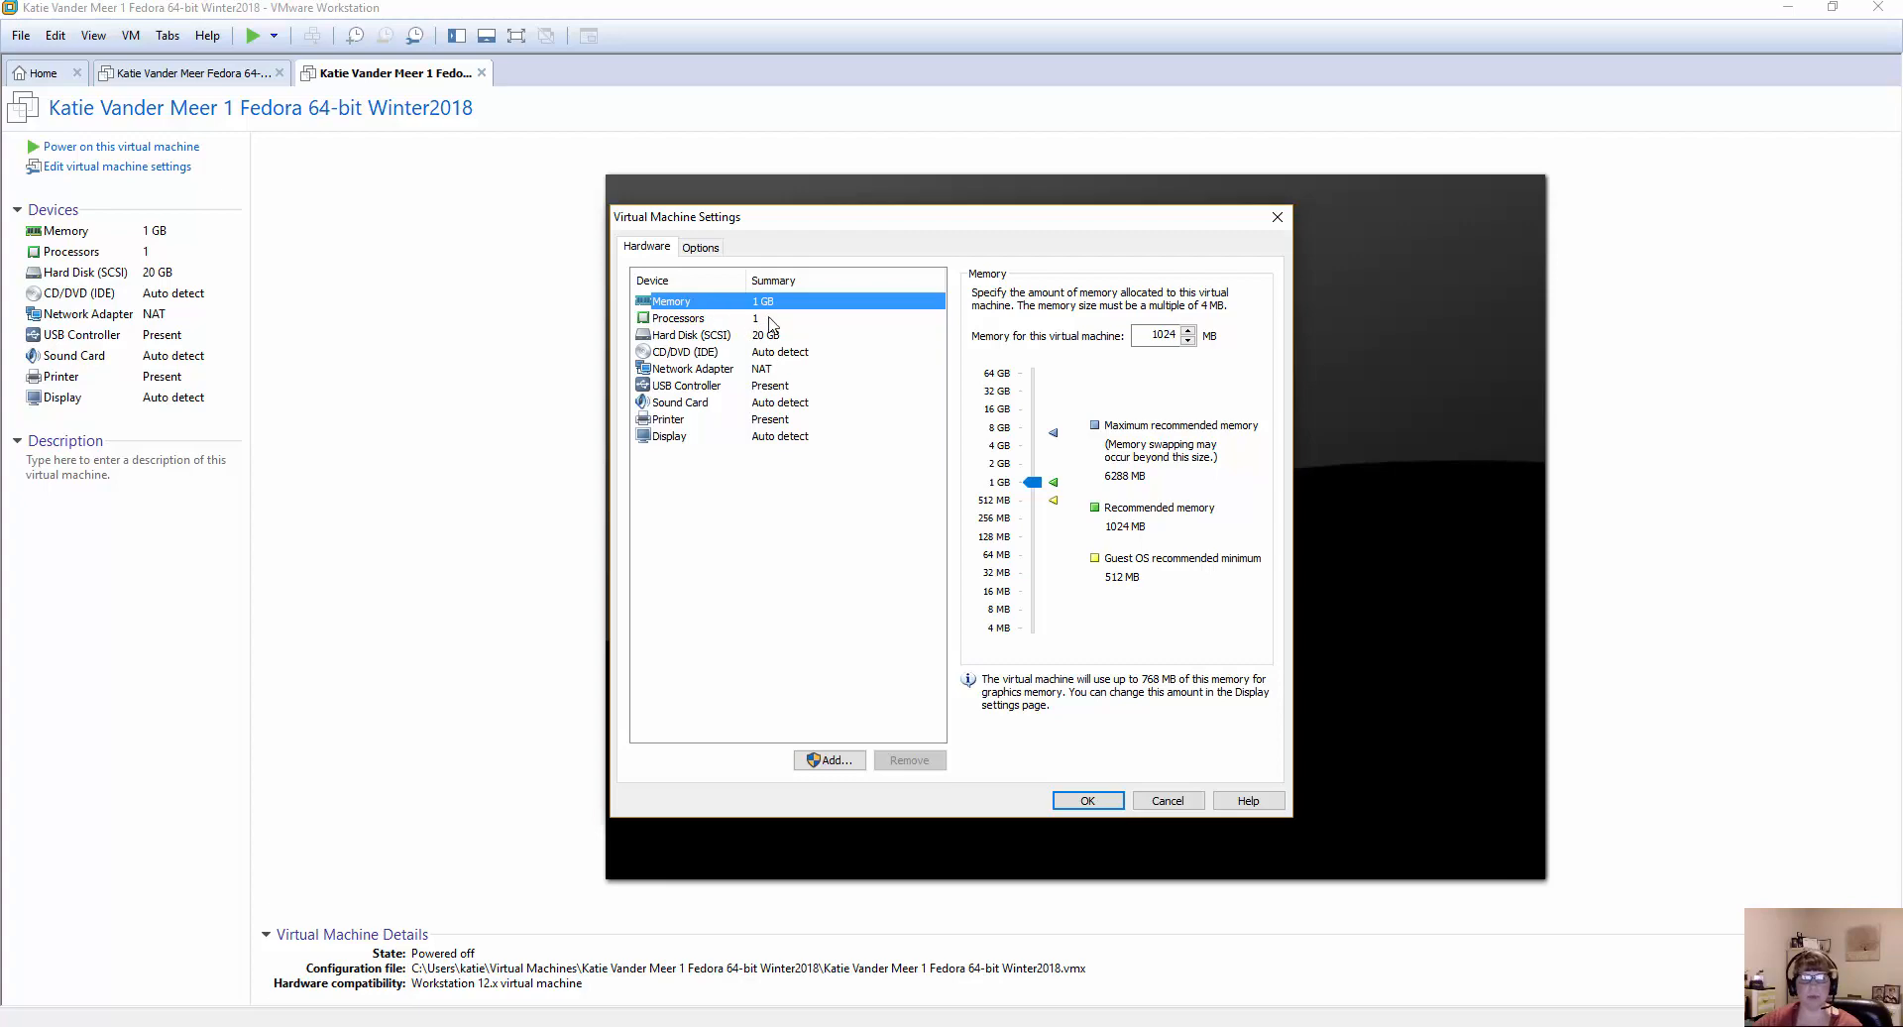
{"action": "left_click", "coordinate": [722, 335]}
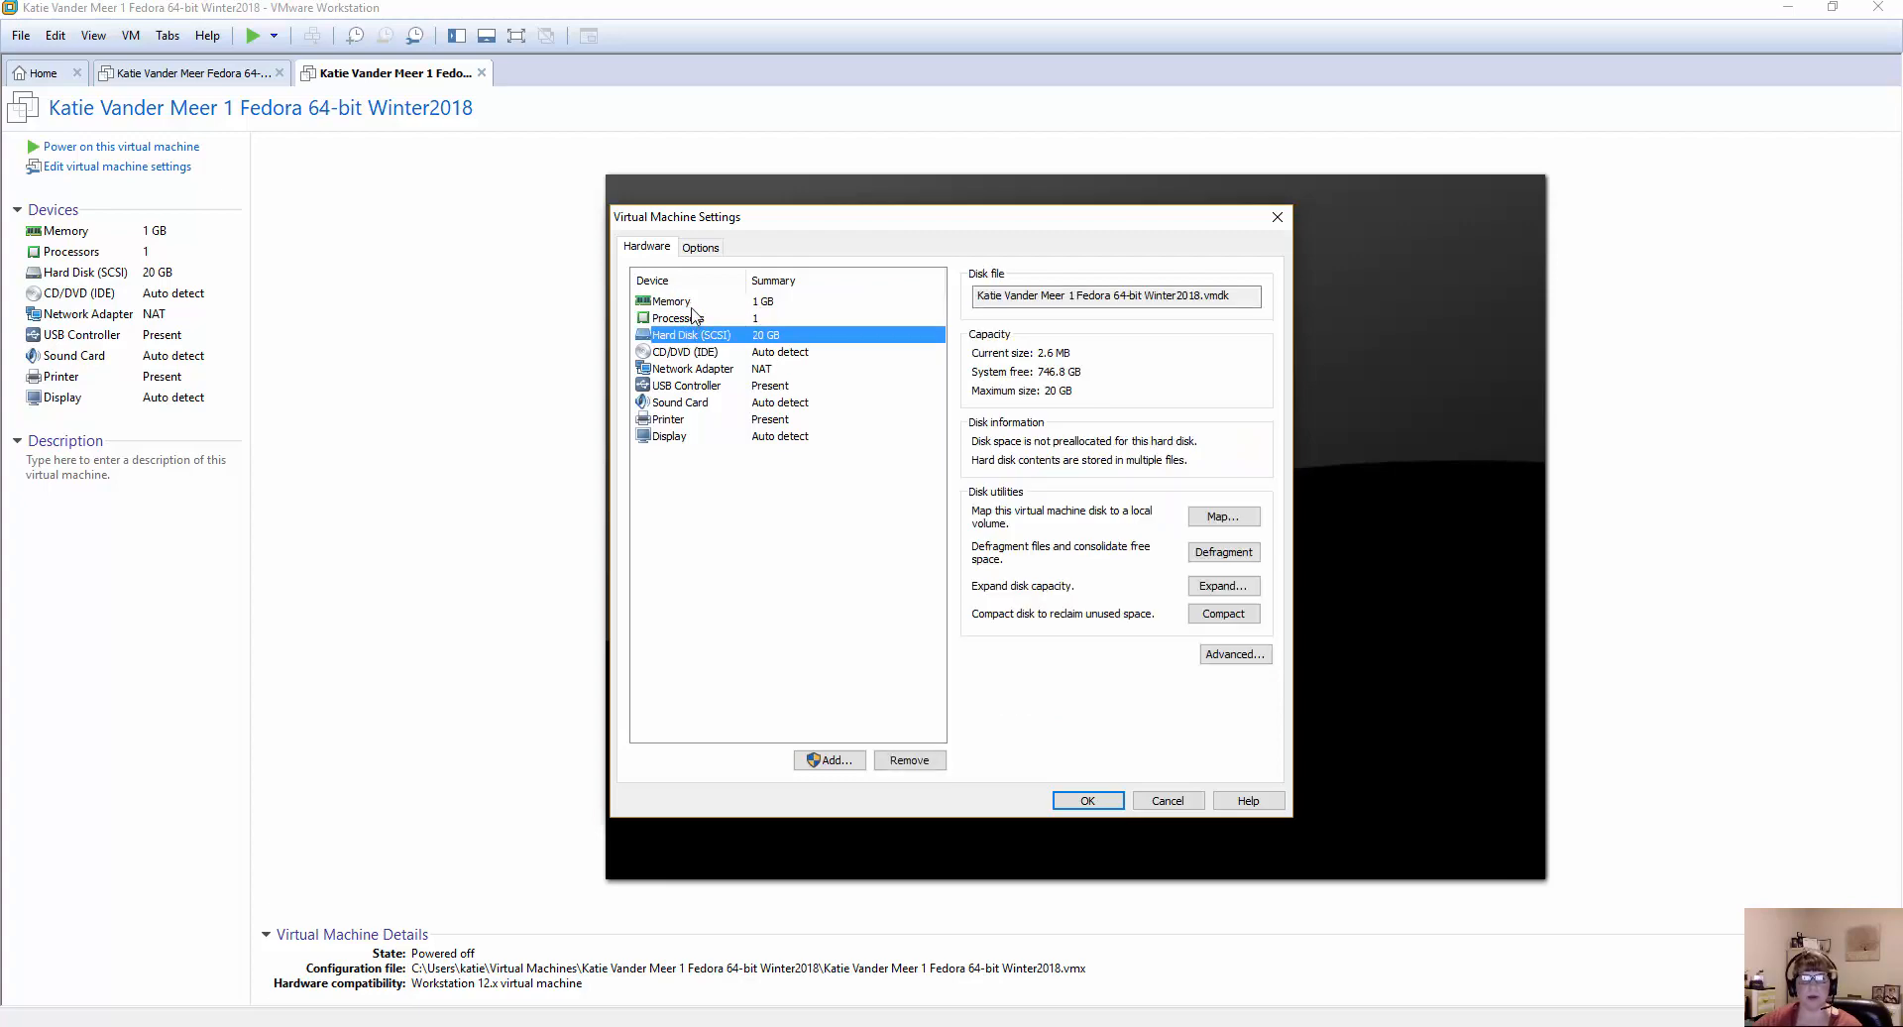
{"action": "left_click", "coordinate": [692, 301]}
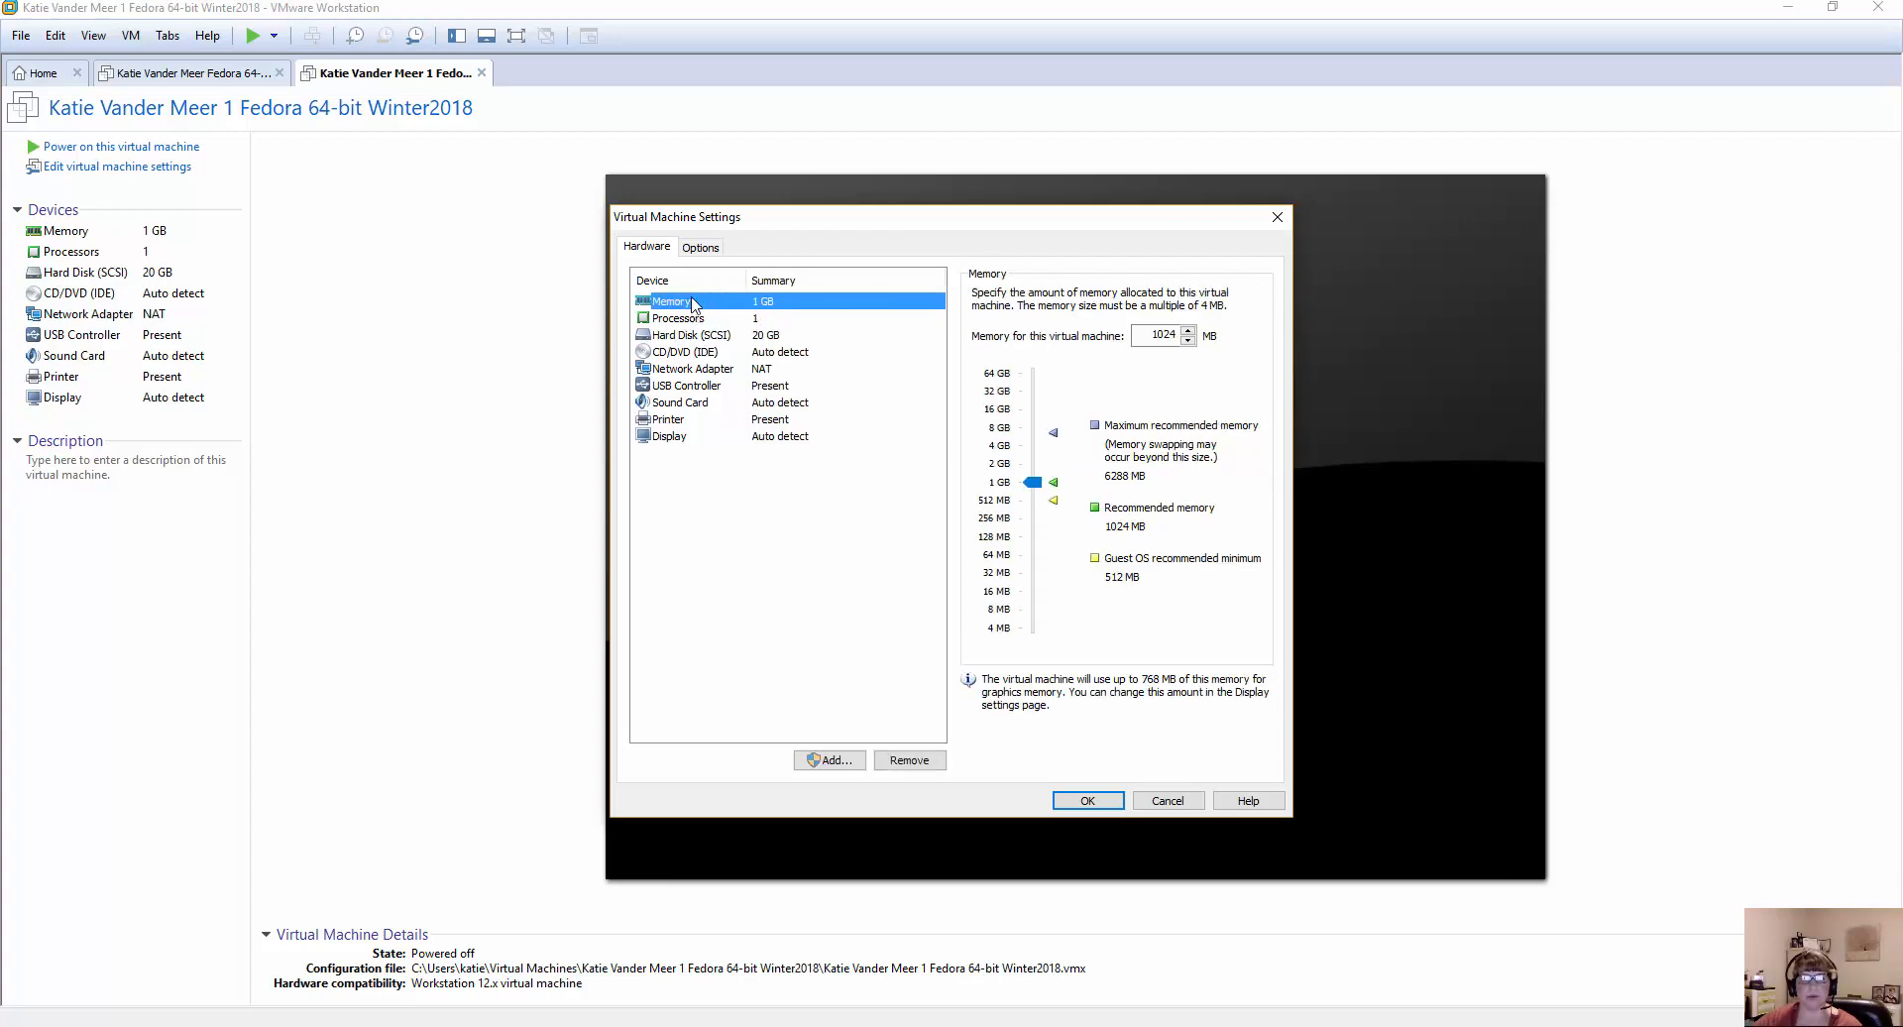
{"action": "left_click", "coordinate": [716, 249]}
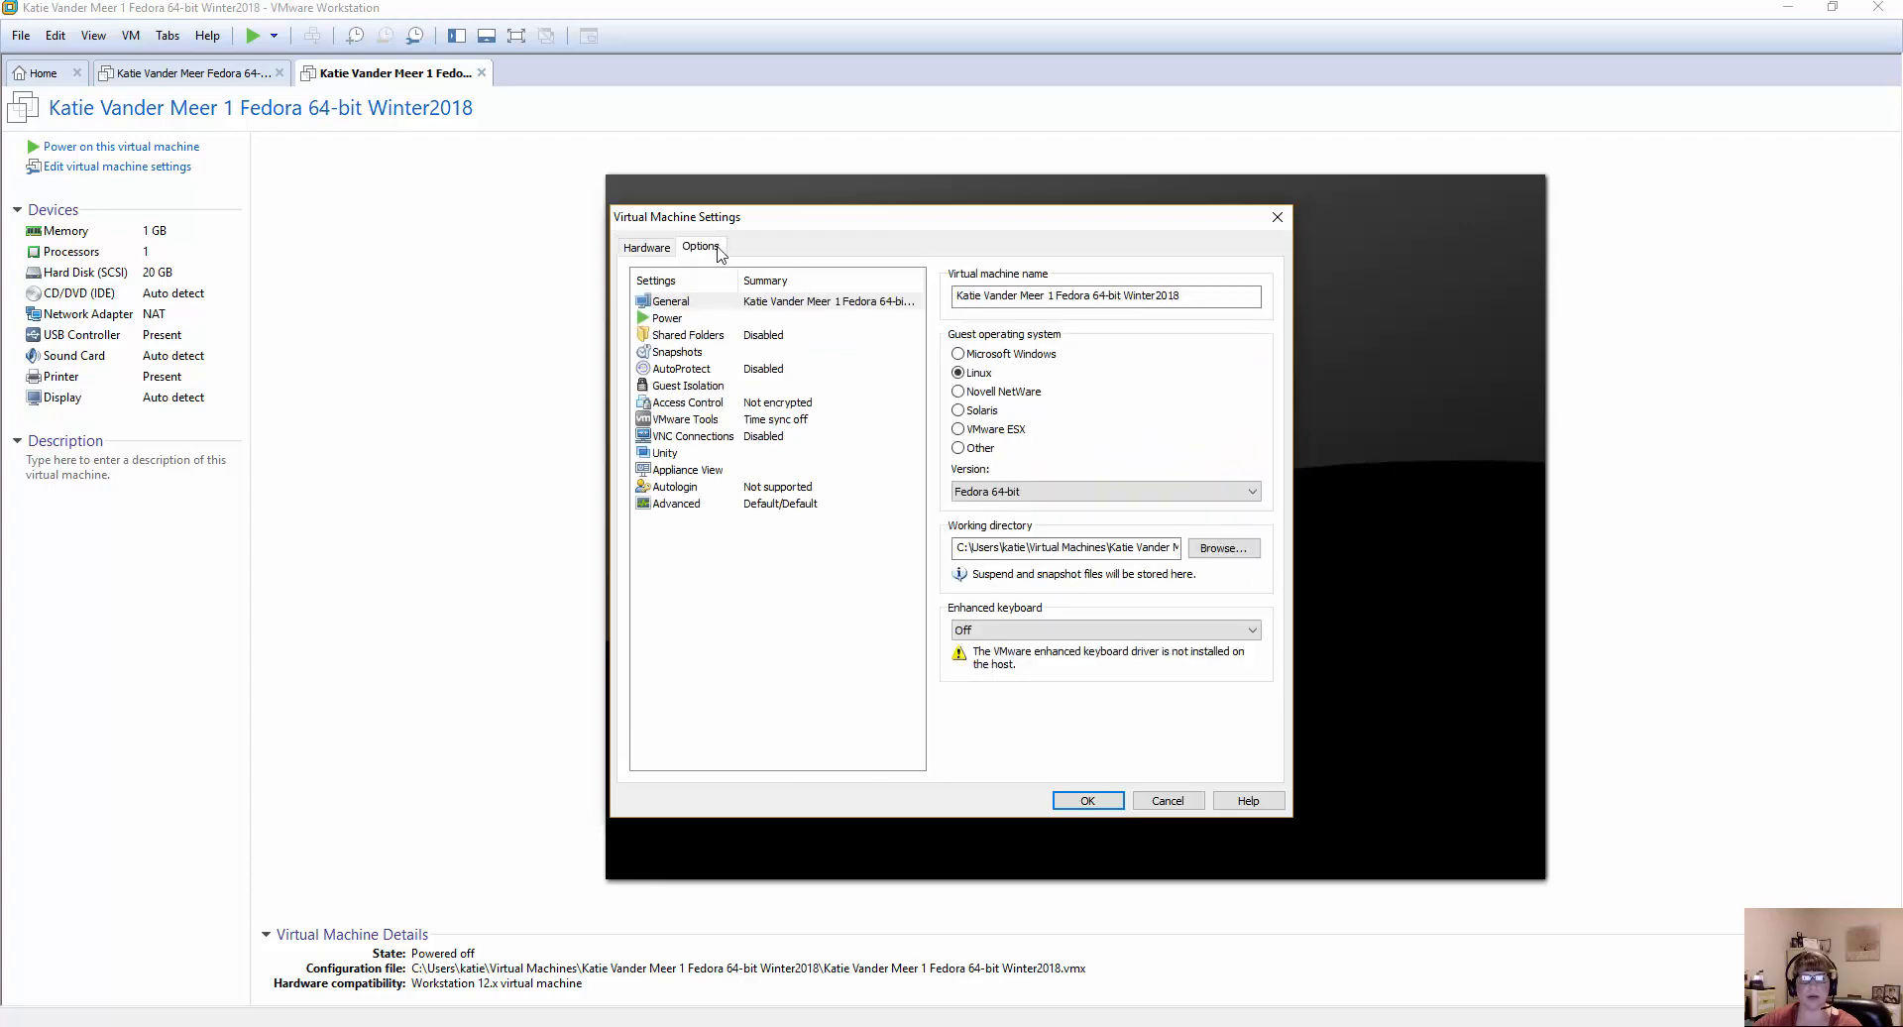
{"action": "left_click", "coordinate": [649, 248]}
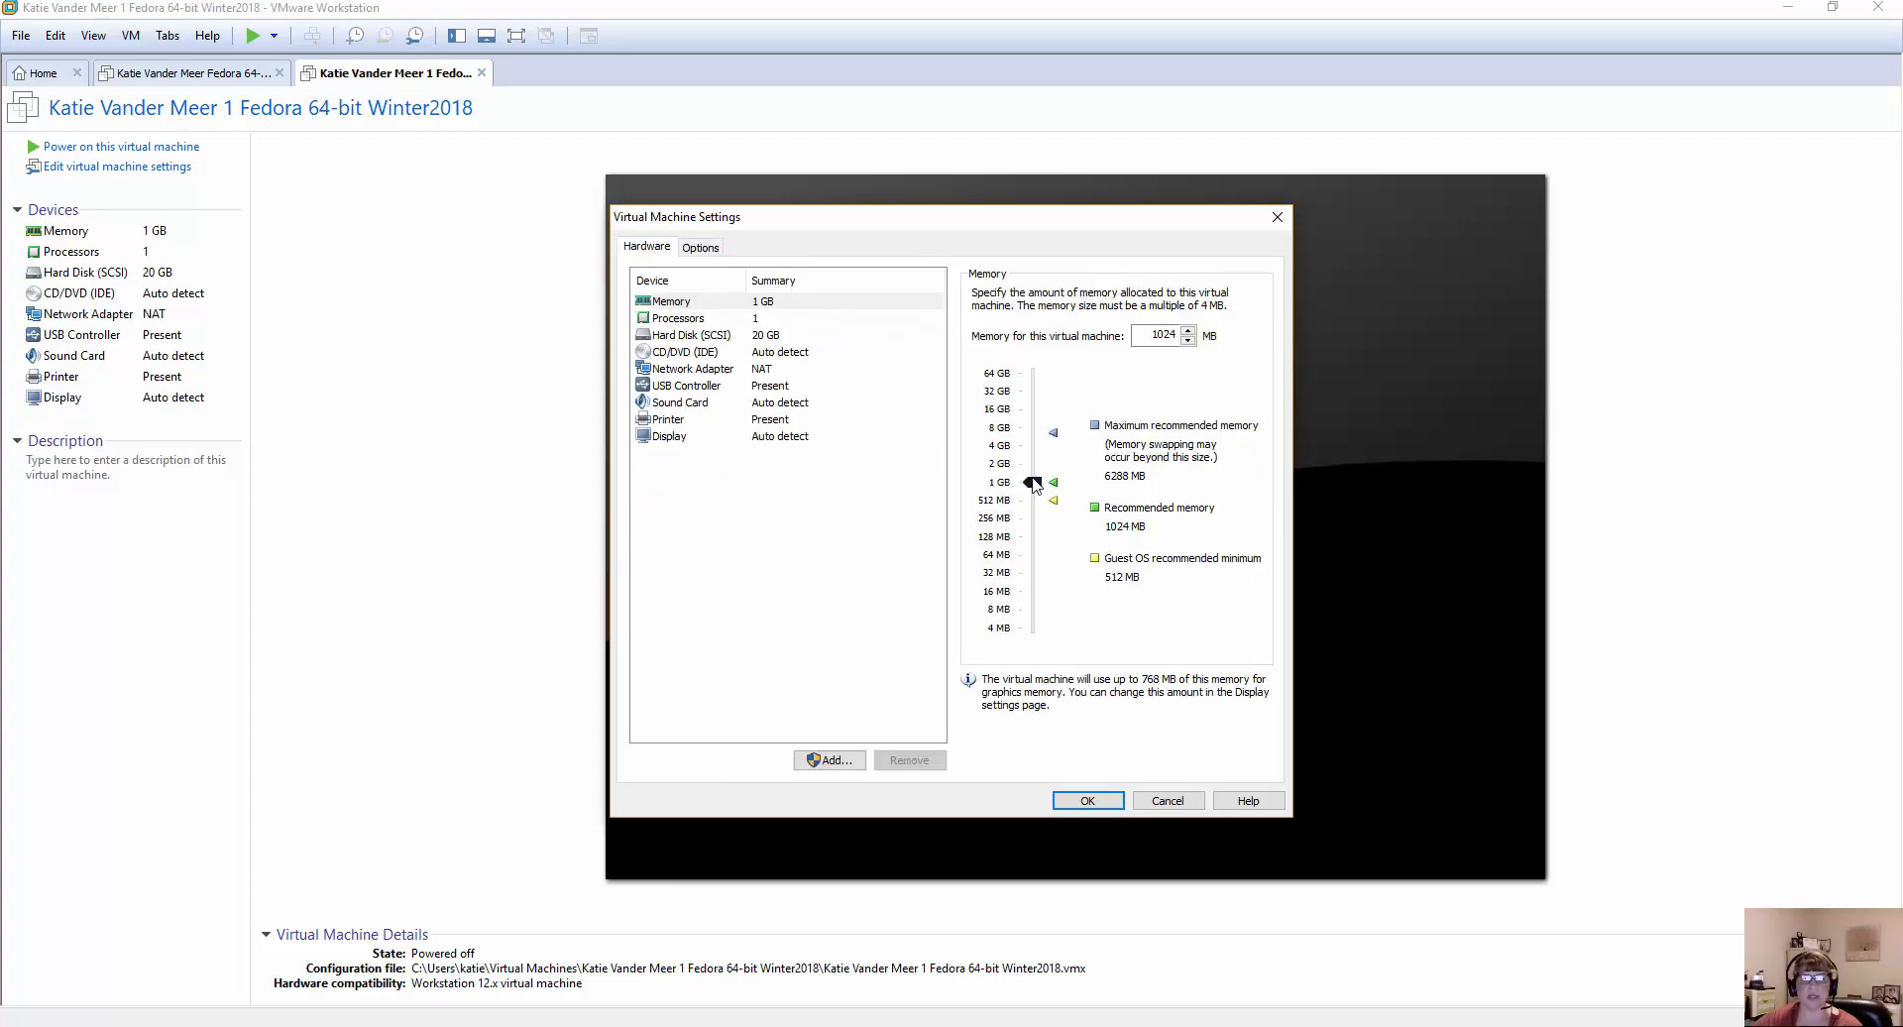
{"action": "left_click_drag", "start_coordinate": [1033, 483], "coordinate": [1033, 466]}
Set the network adapter's connection to Bridged, connected directly to the physical network.
{"action": "left_click", "coordinate": [685, 339]}
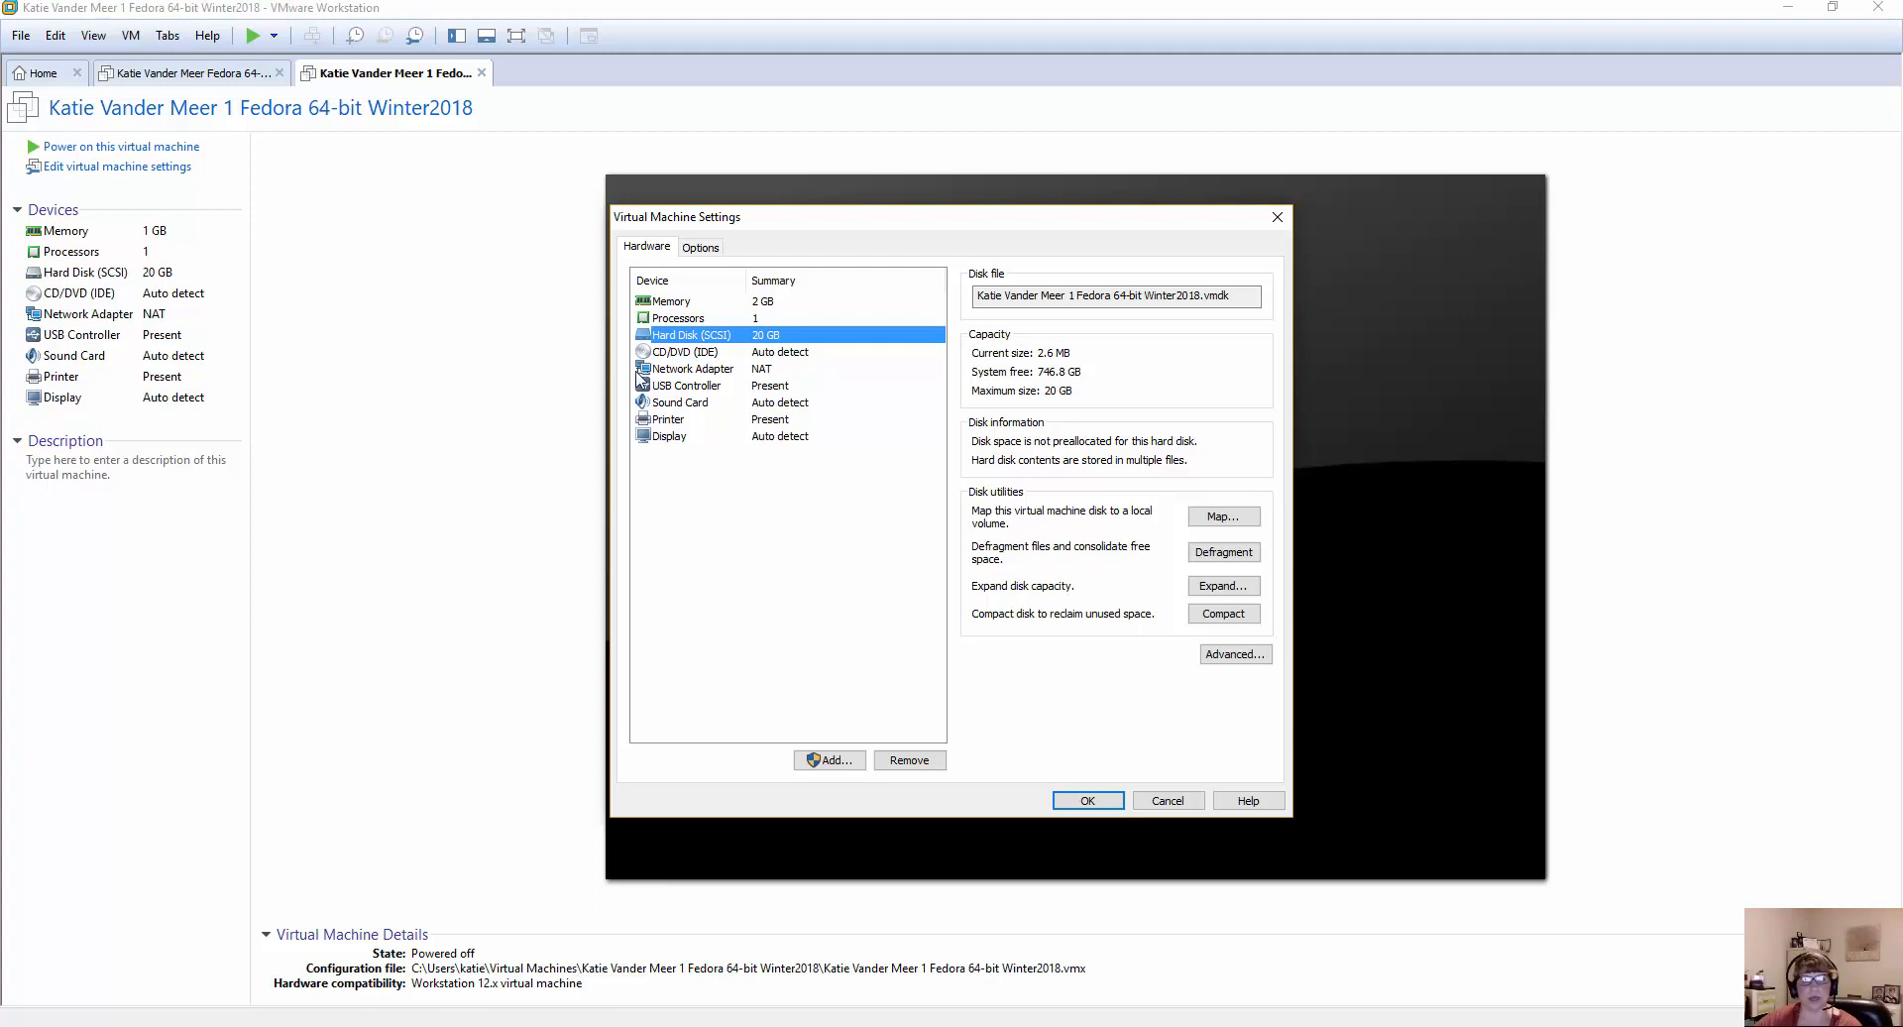
{"action": "left_click", "coordinate": [683, 370]}
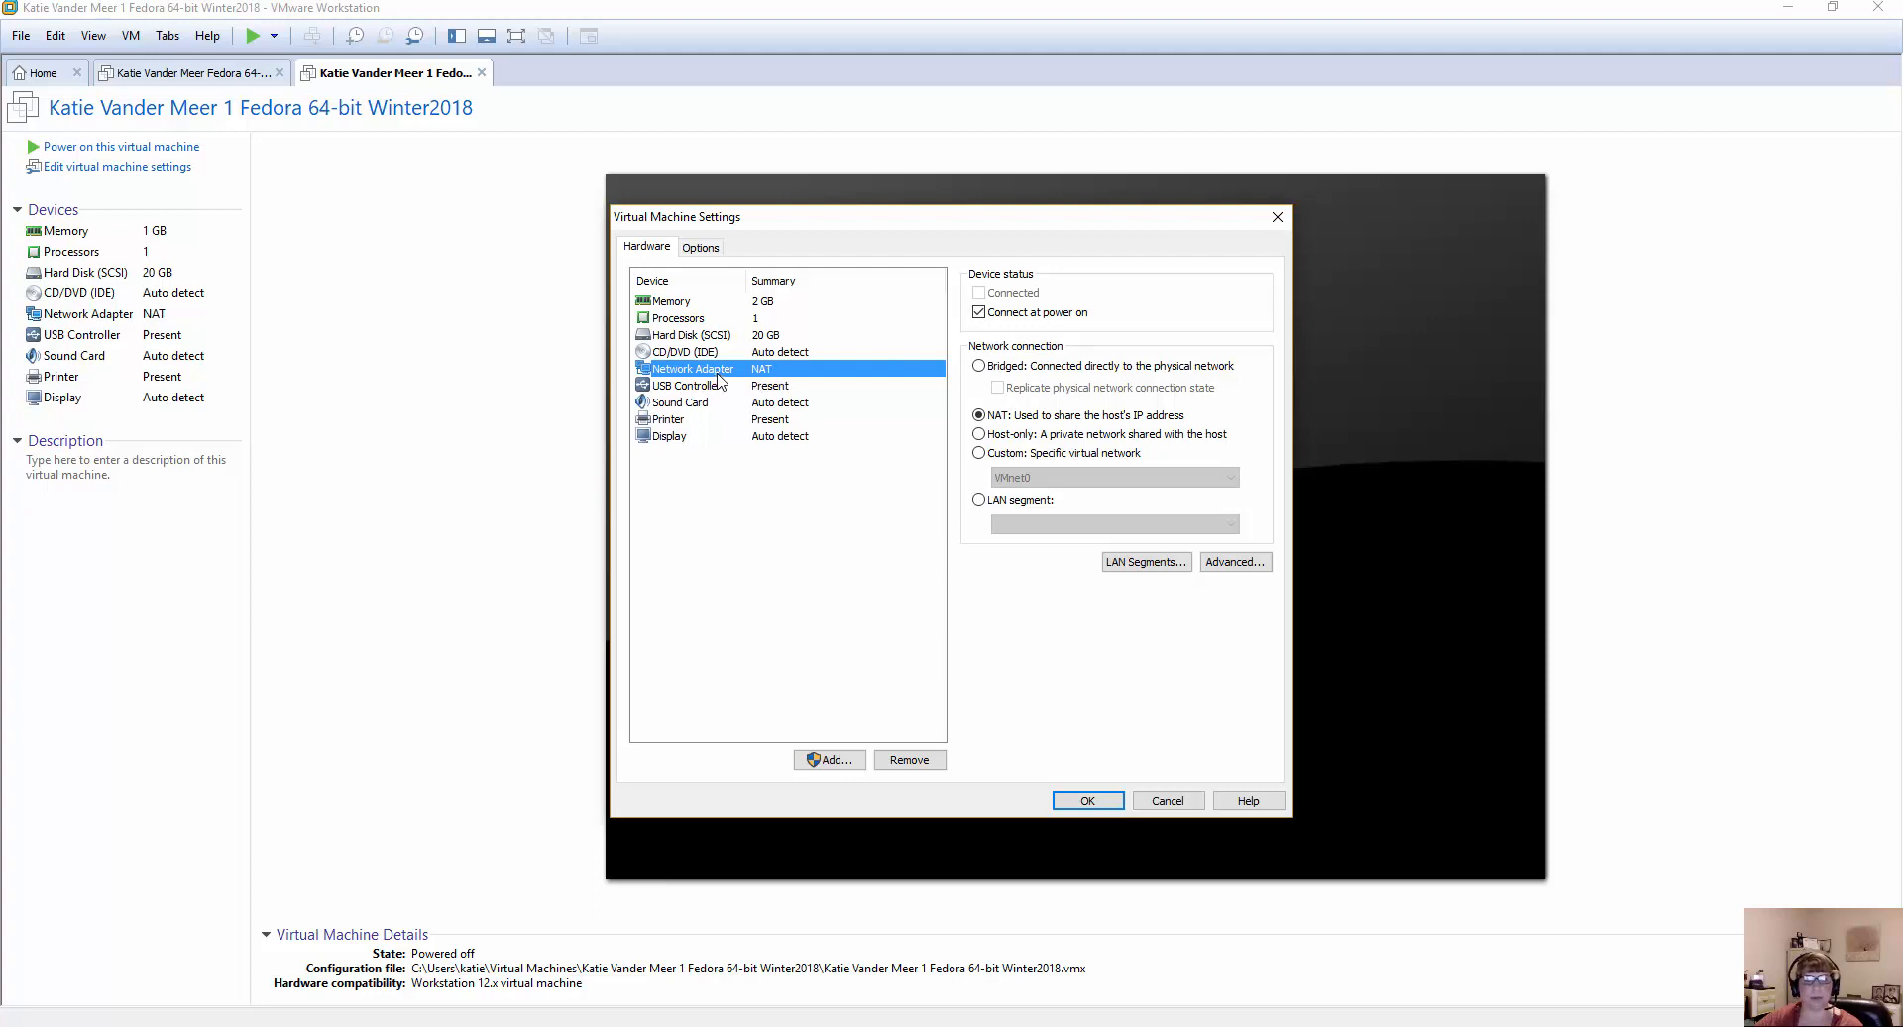
{"action": "left_click", "coordinate": [979, 367]}
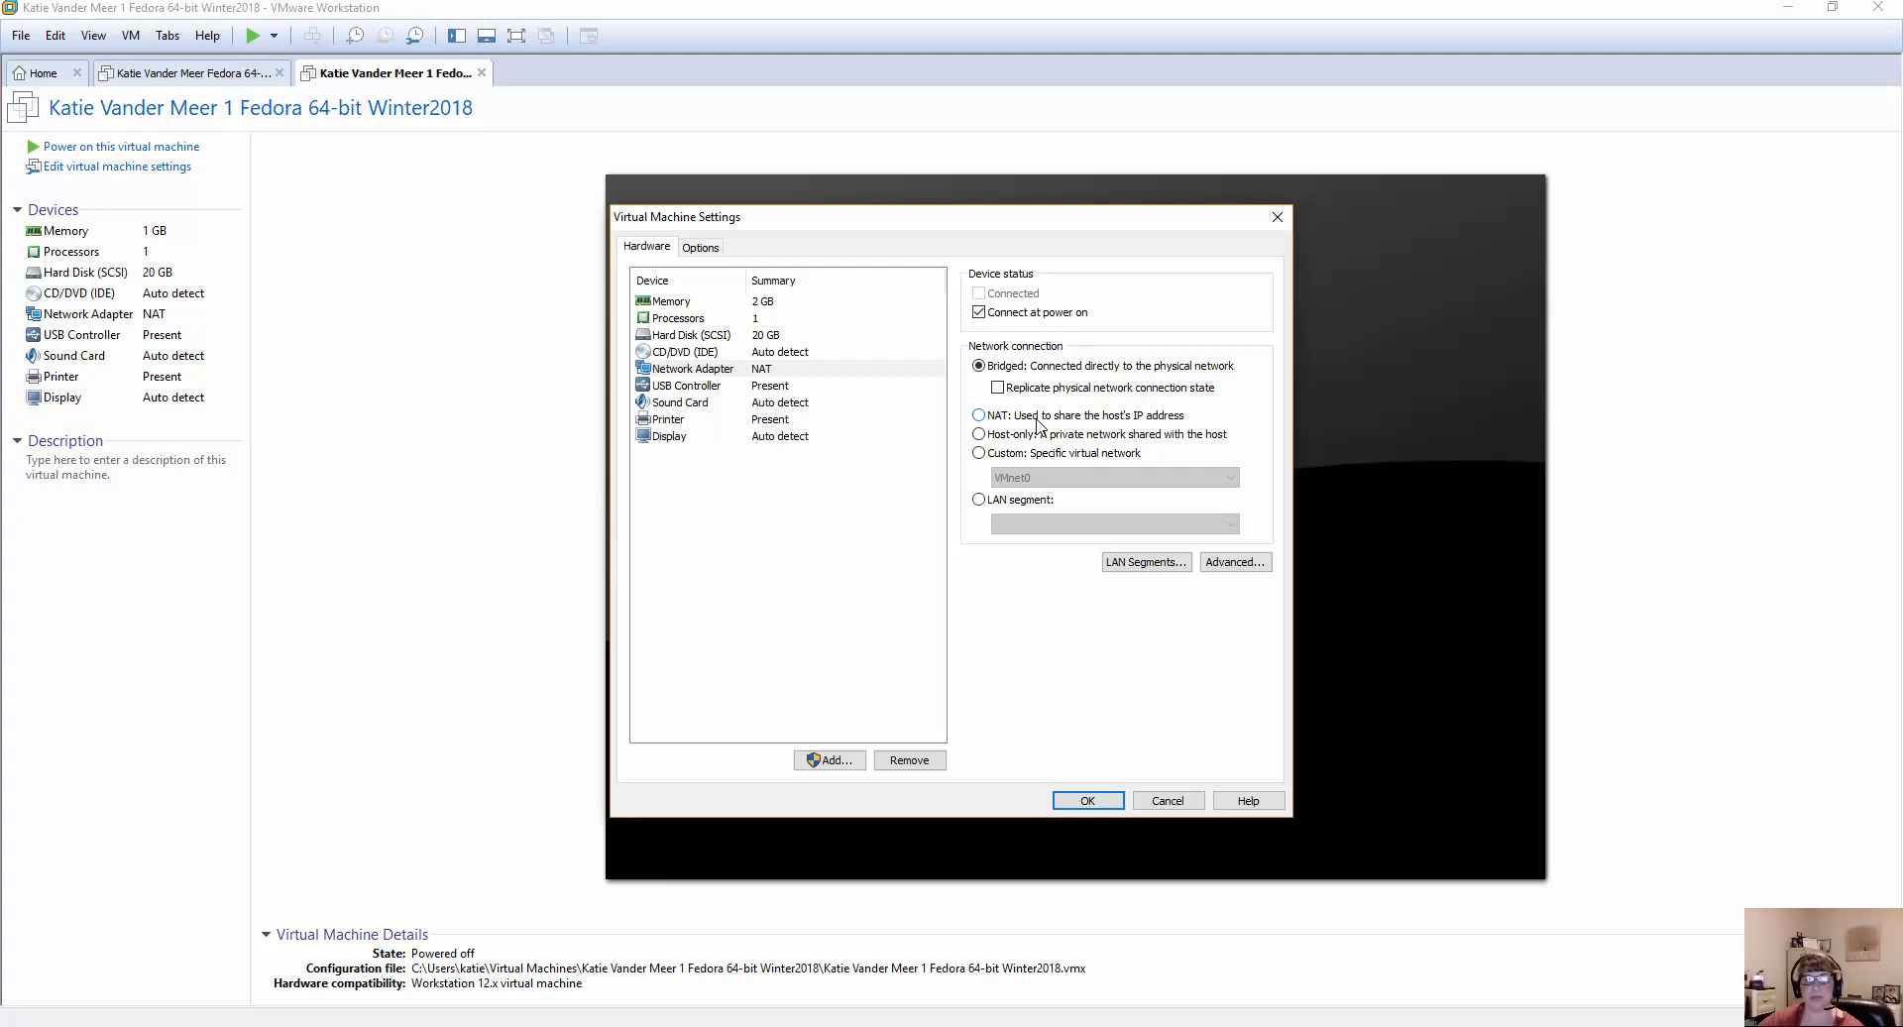
{"action": "left_click", "coordinate": [979, 415]}
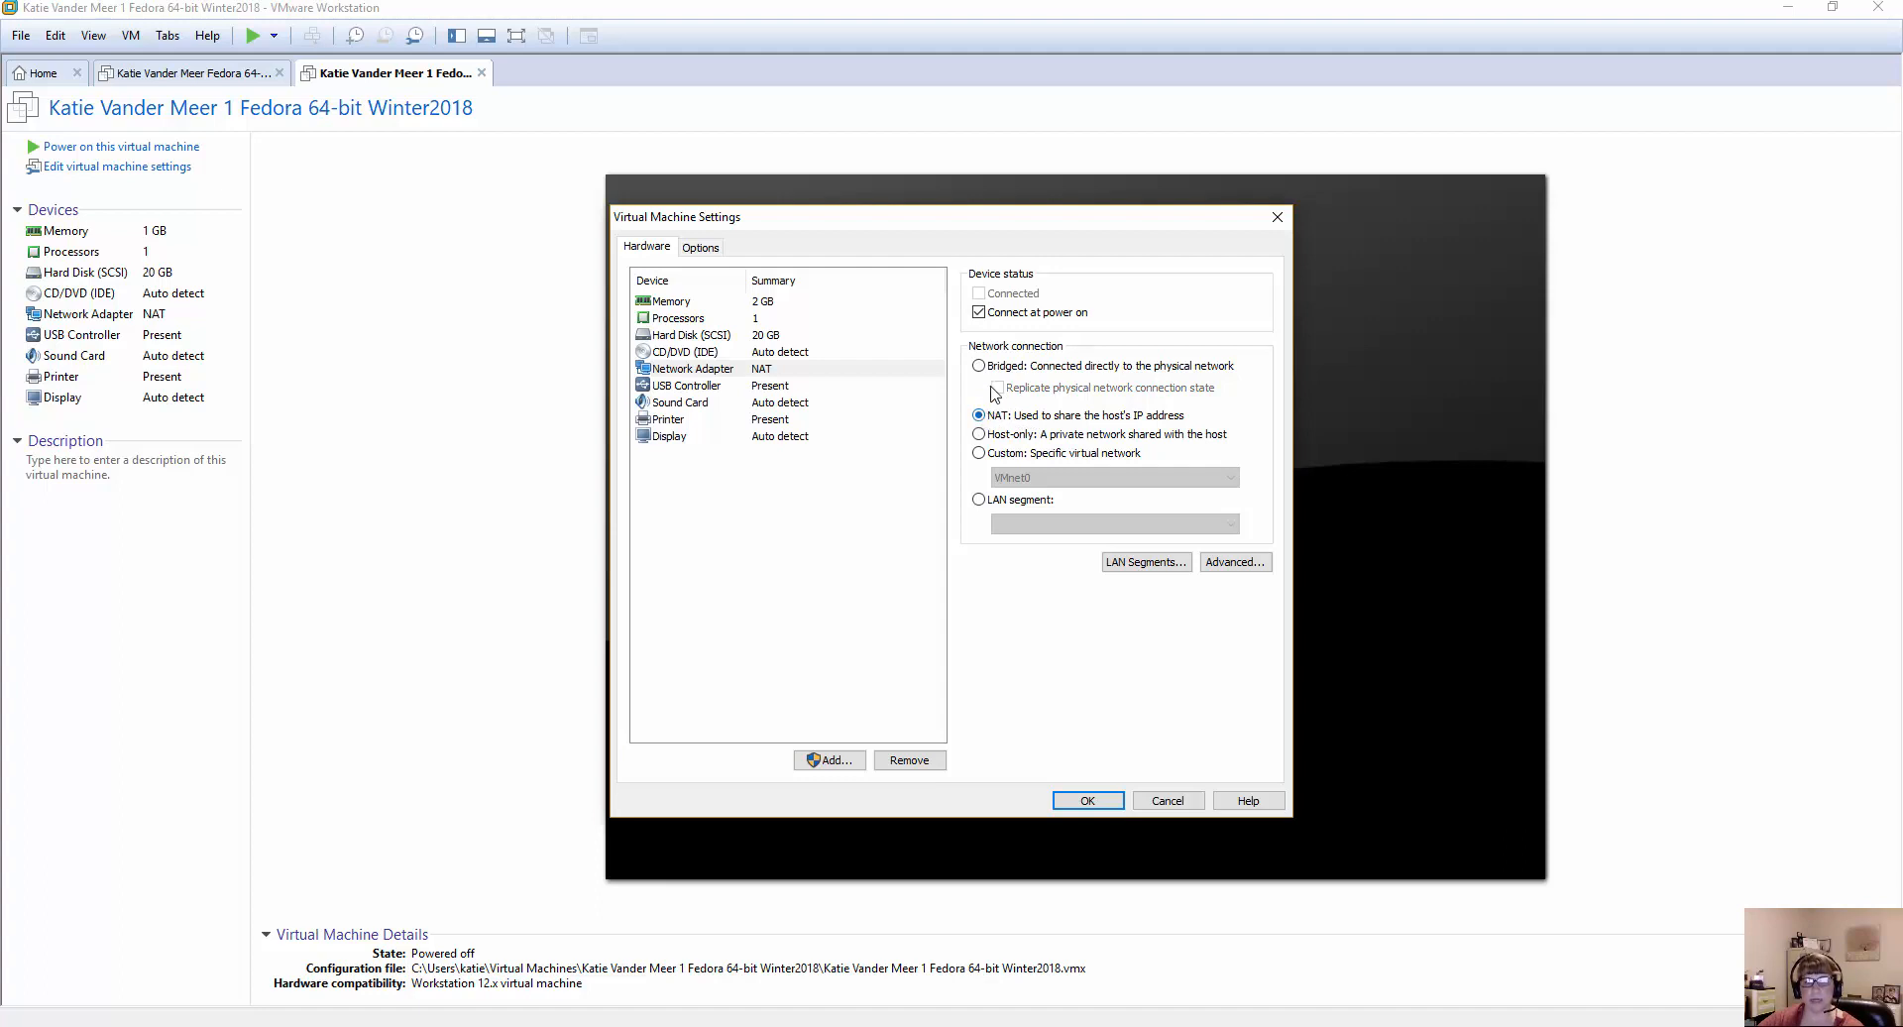
{"action": "left_click", "coordinate": [979, 367]}
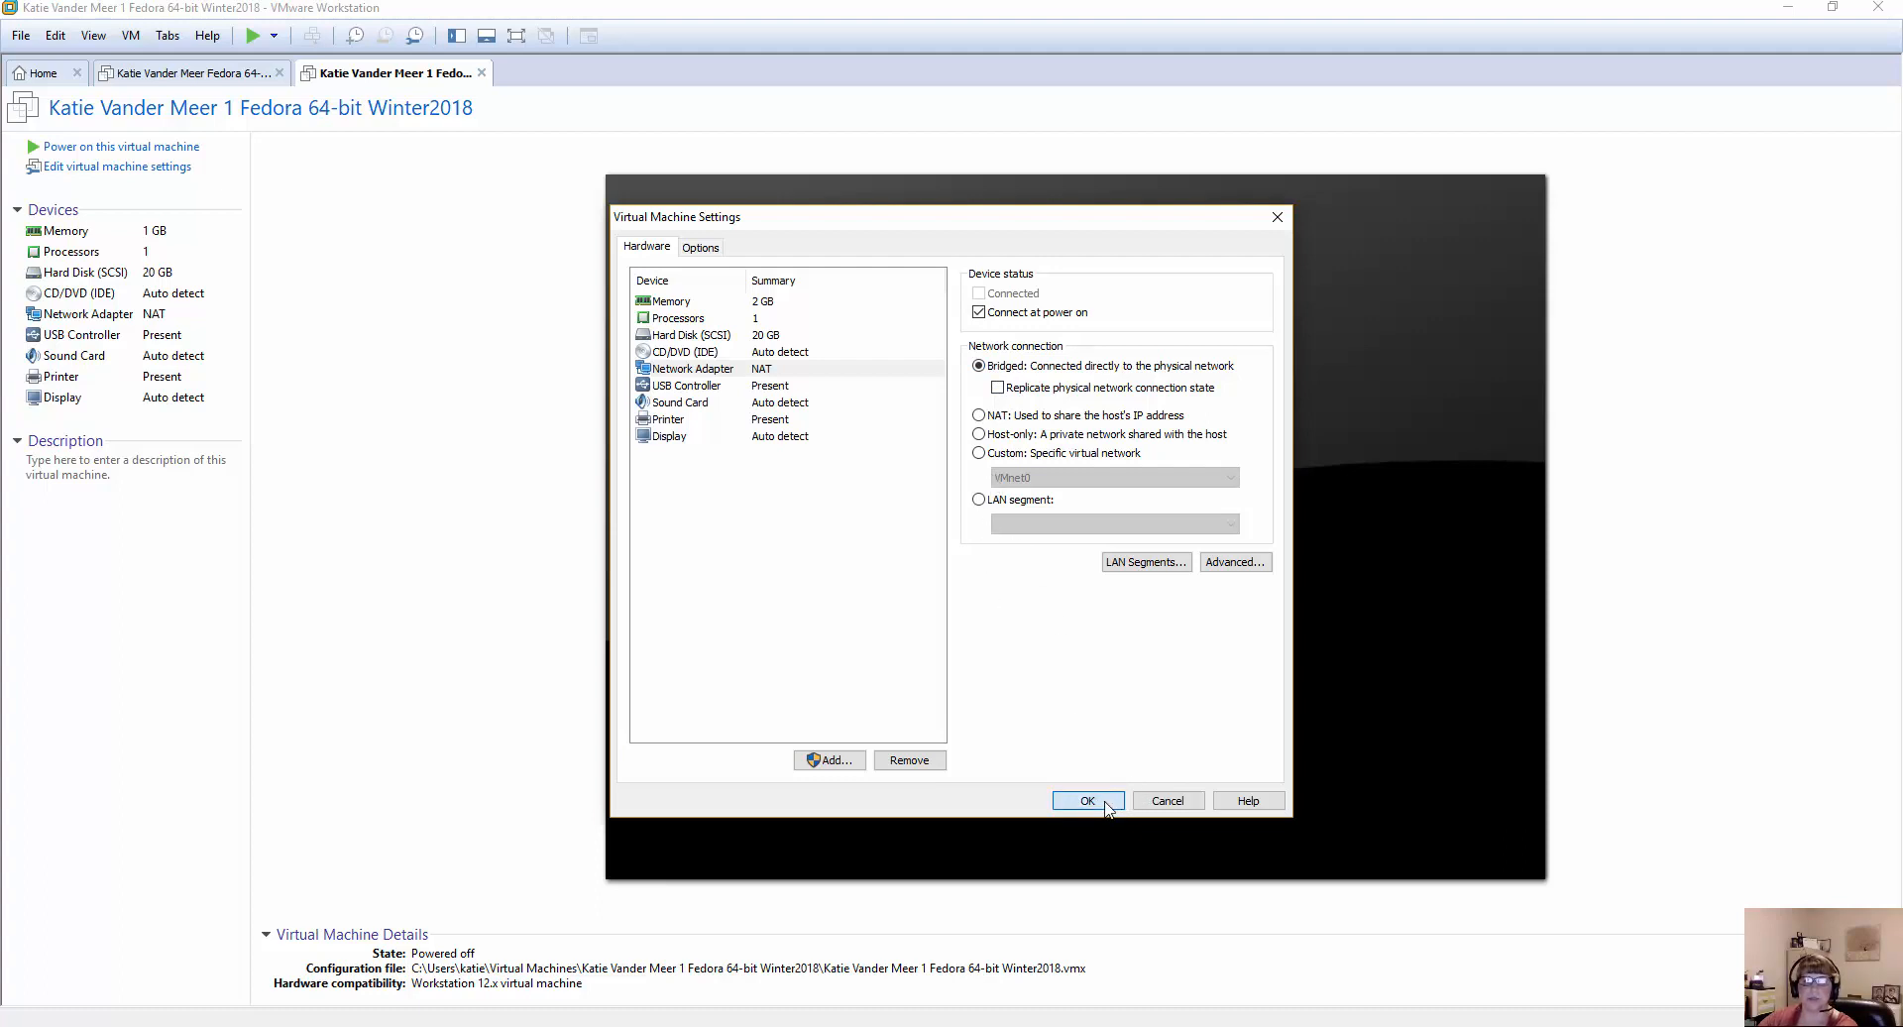
Show the CD/DVD drive's settings and consult the Project 2-1 instructions in the Chapter 2 Word document.
{"action": "left_click", "coordinate": [672, 353]}
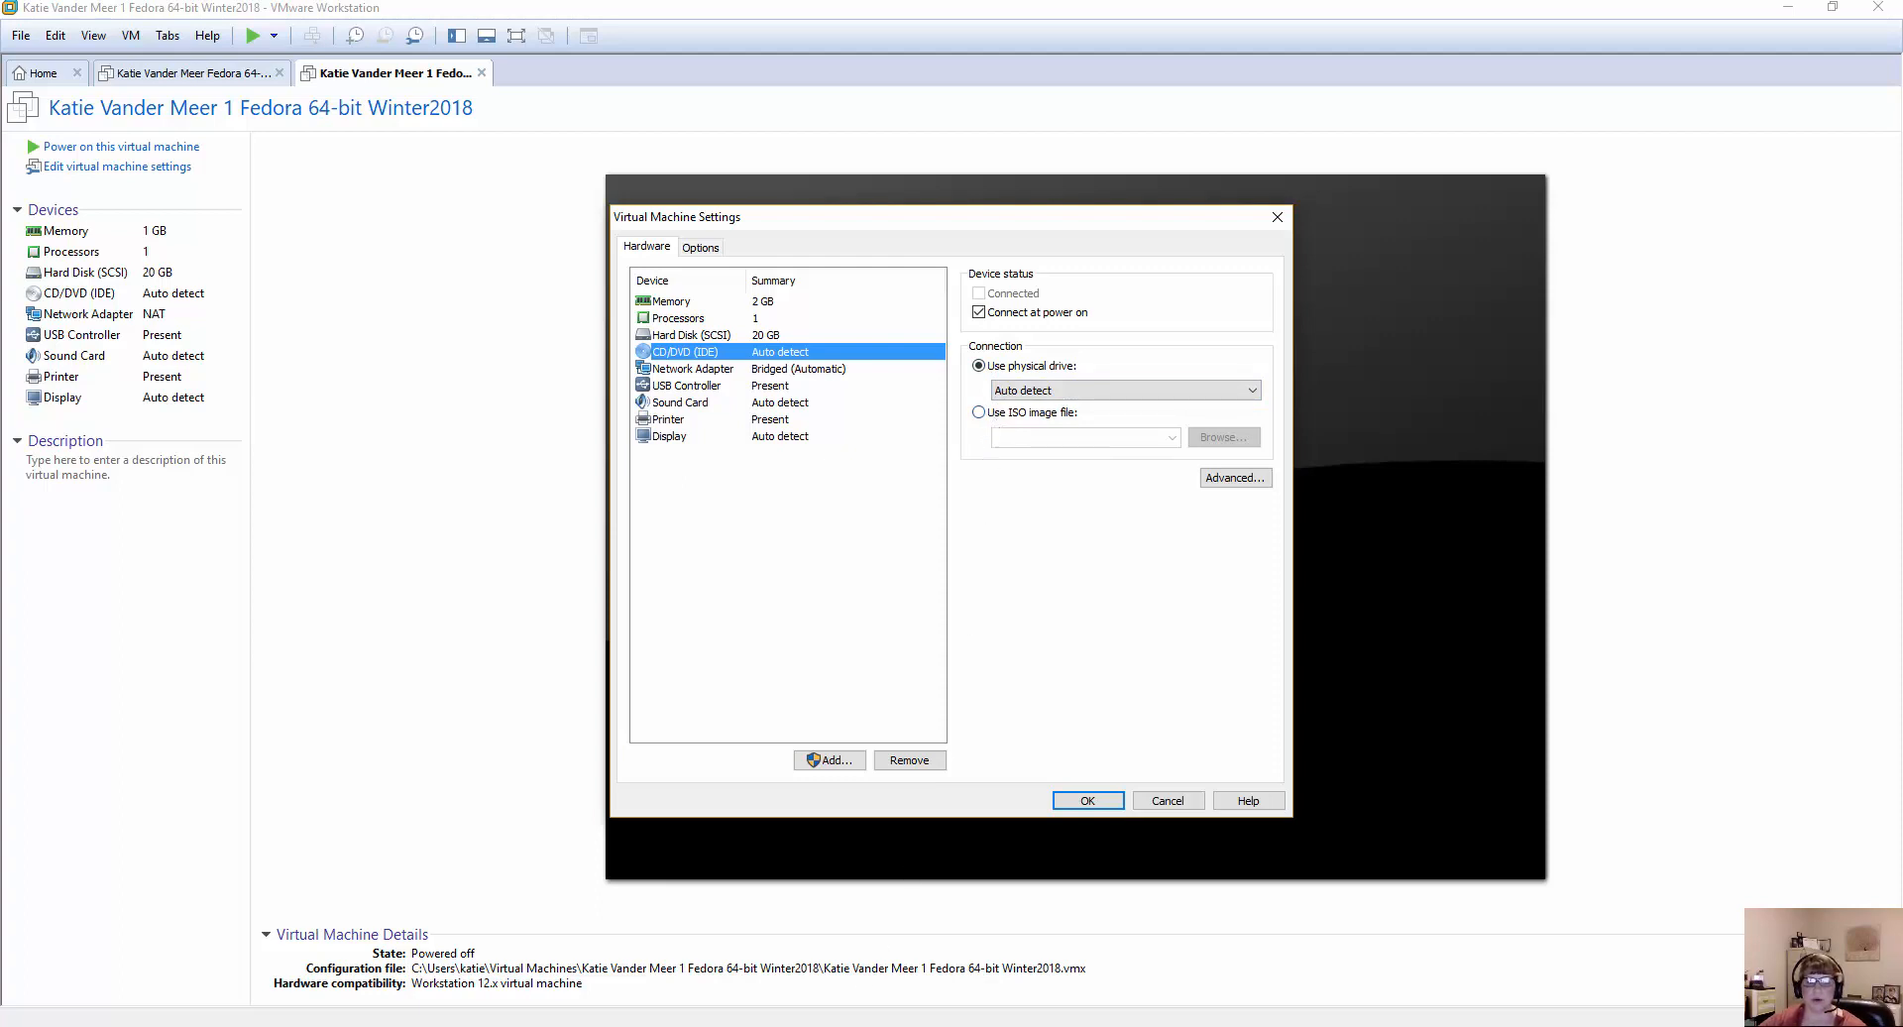
{"action": "mouse_move", "coordinate": [708, 1024]}
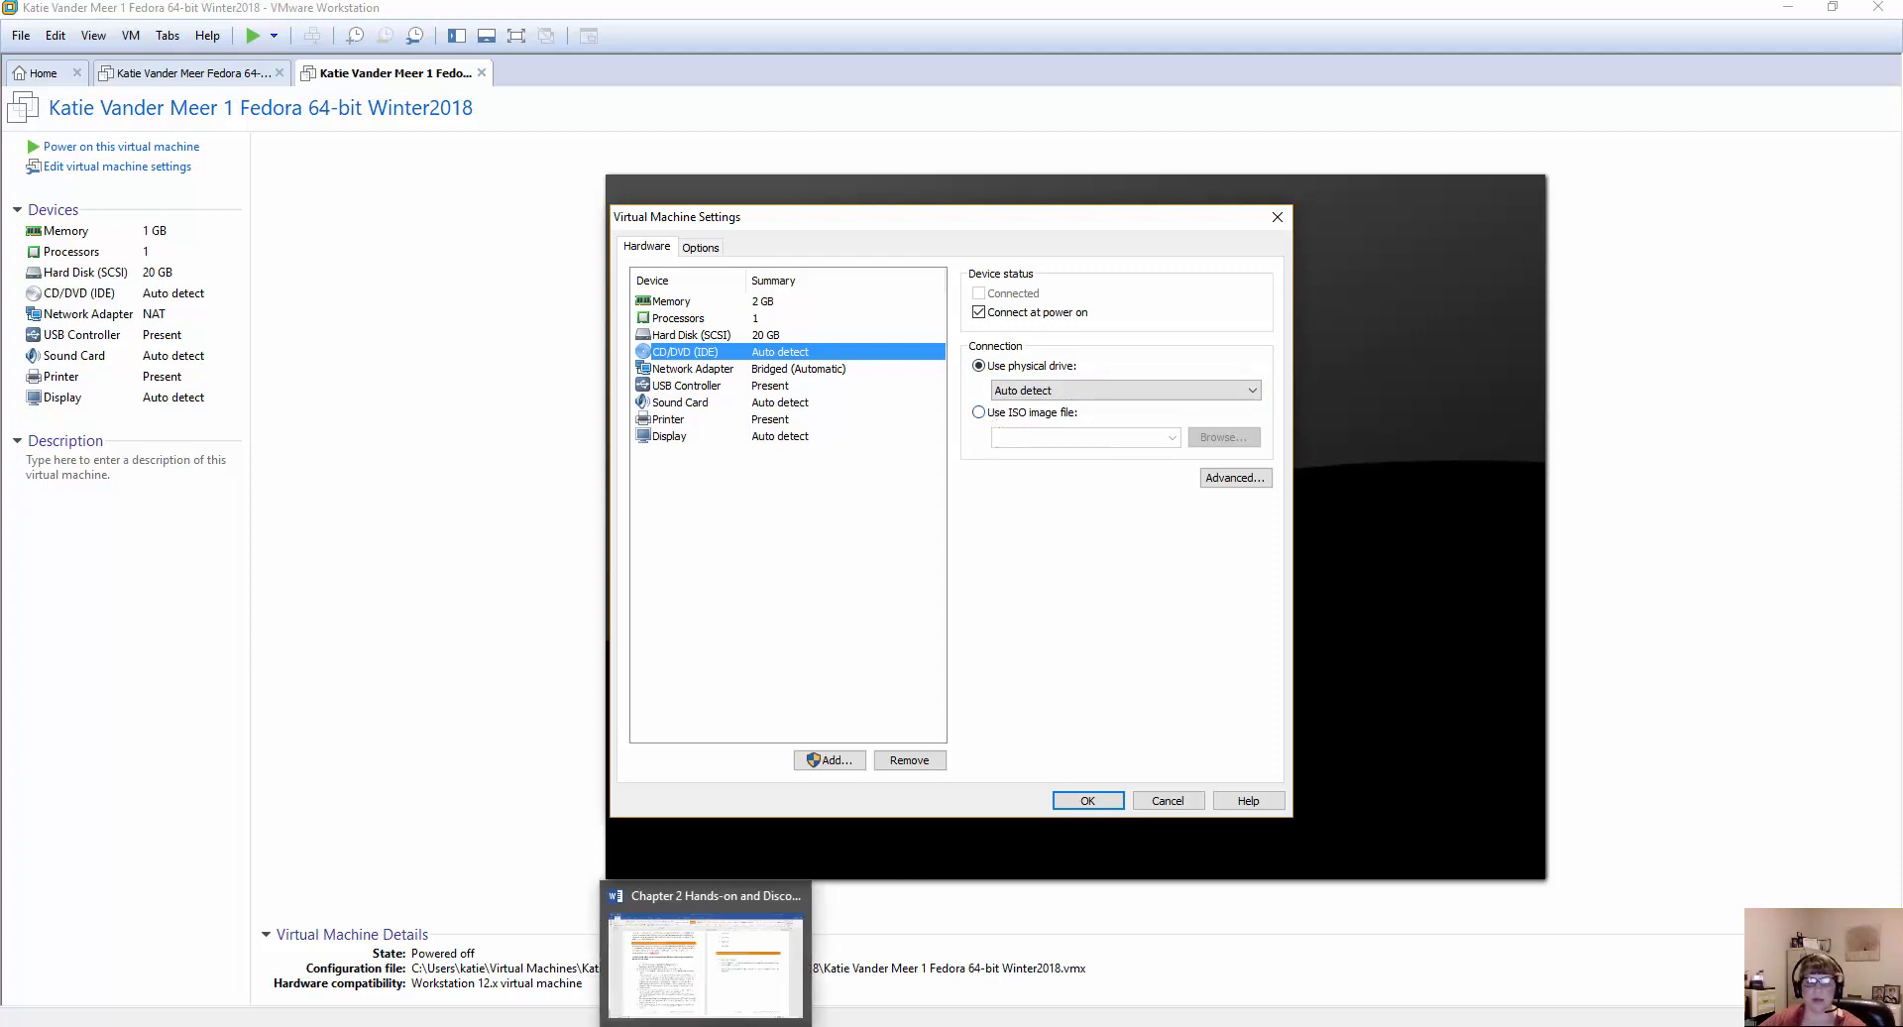
{"action": "left_click", "coordinate": [710, 982]}
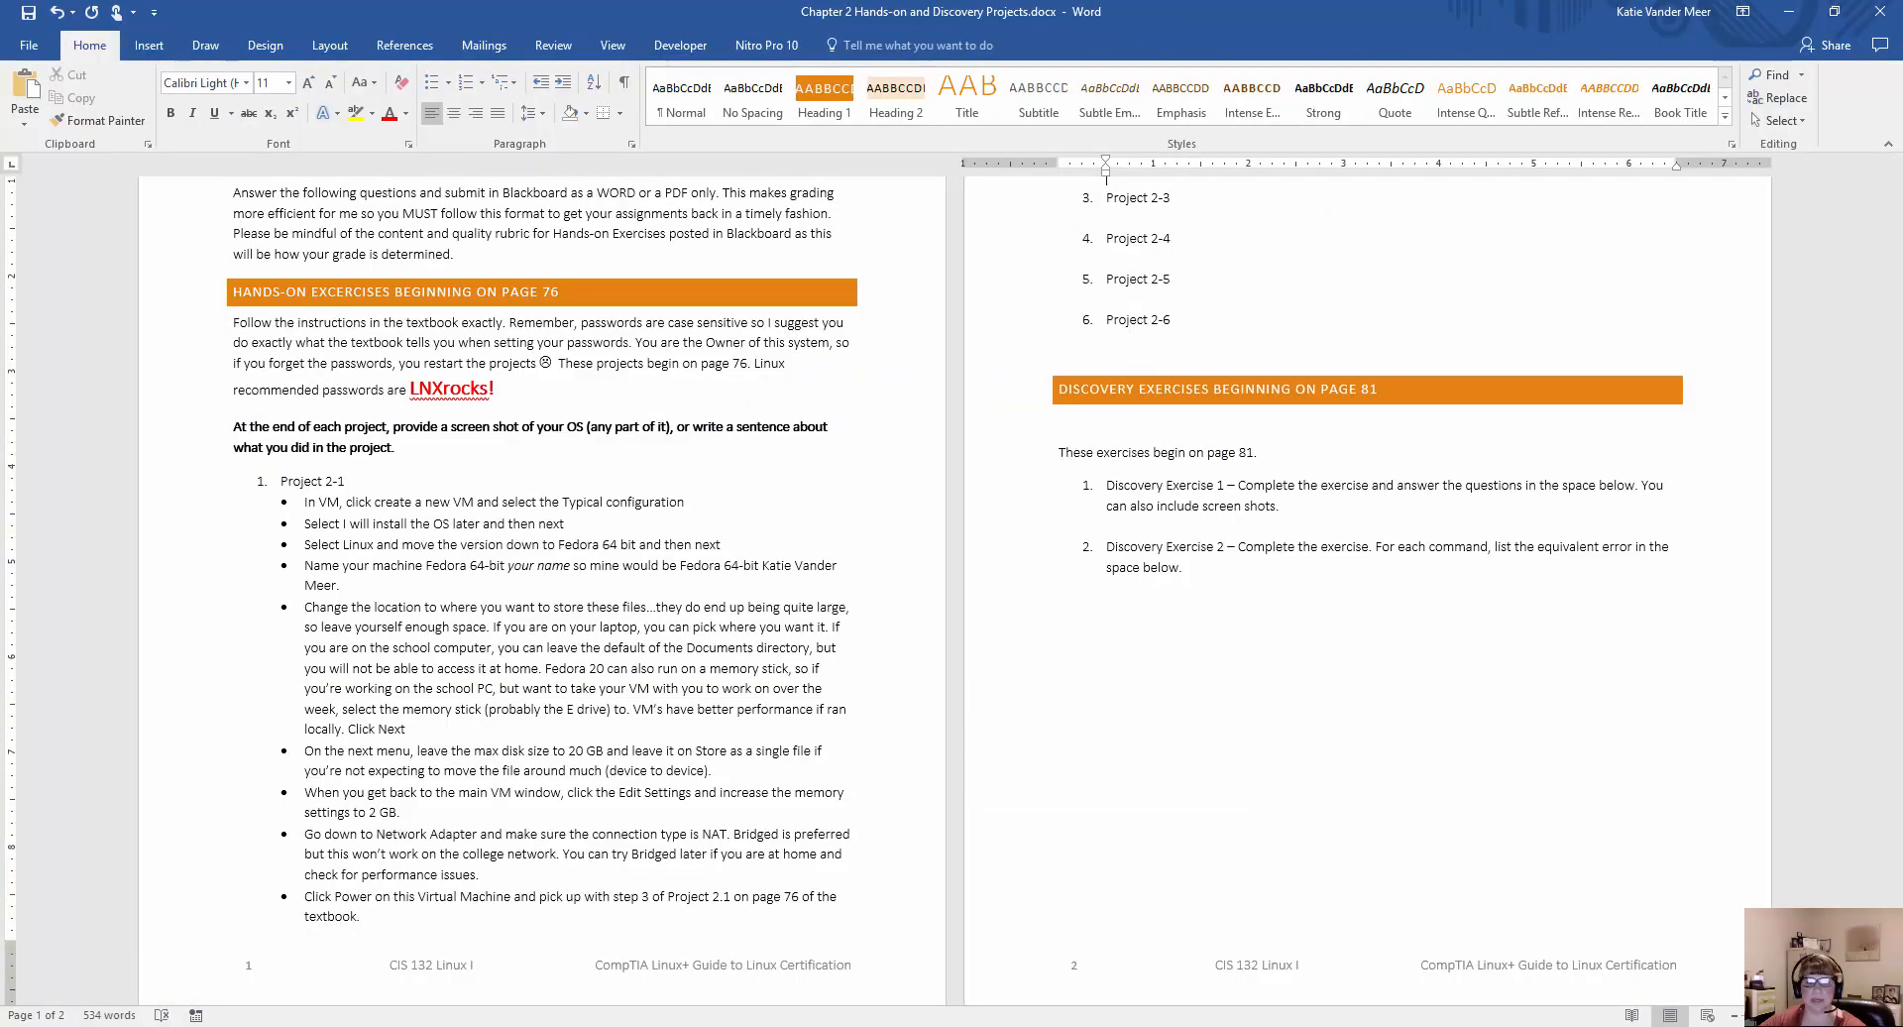
{"action": "mouse_move", "coordinate": [710, 1024]}
{"action": "left_click", "coordinate": [710, 952]}
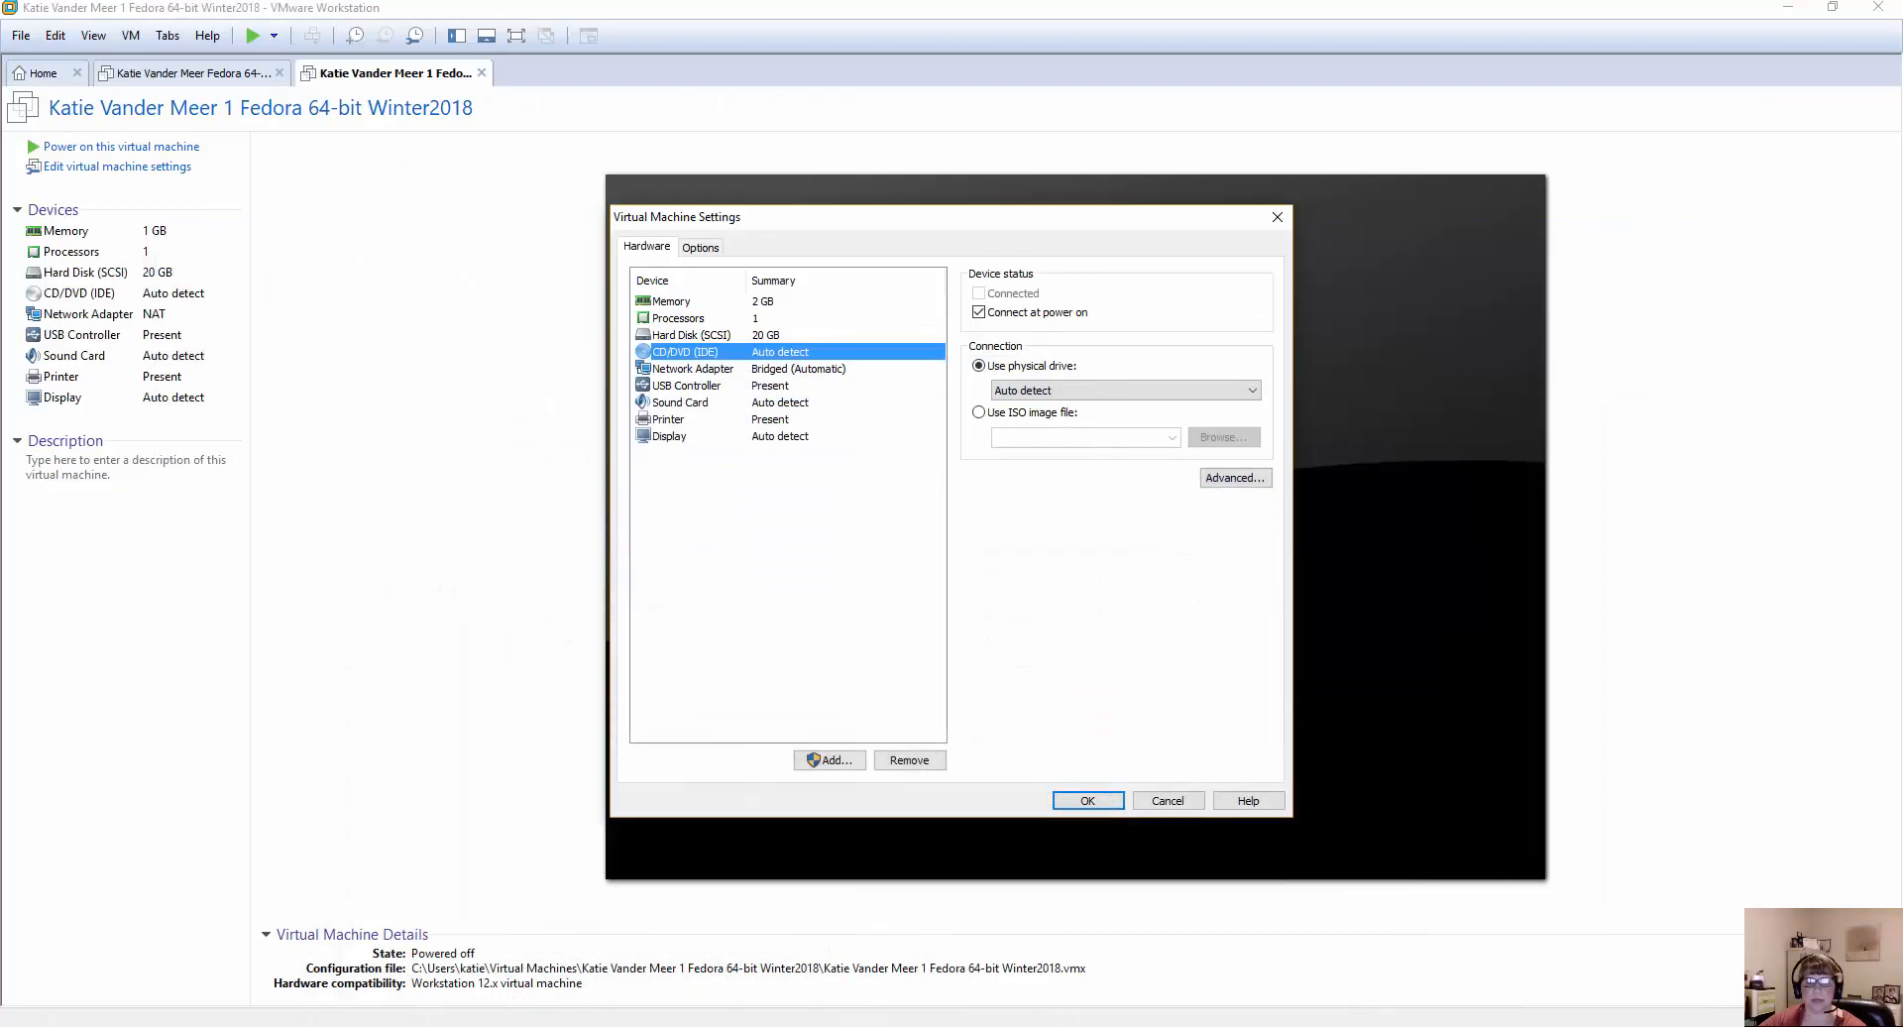
Switch to the VitalSource textbook and highlight step 14 of Project 2-1 on page 77 with the Important highlighter.
{"action": "left_click", "coordinate": [858, 966]}
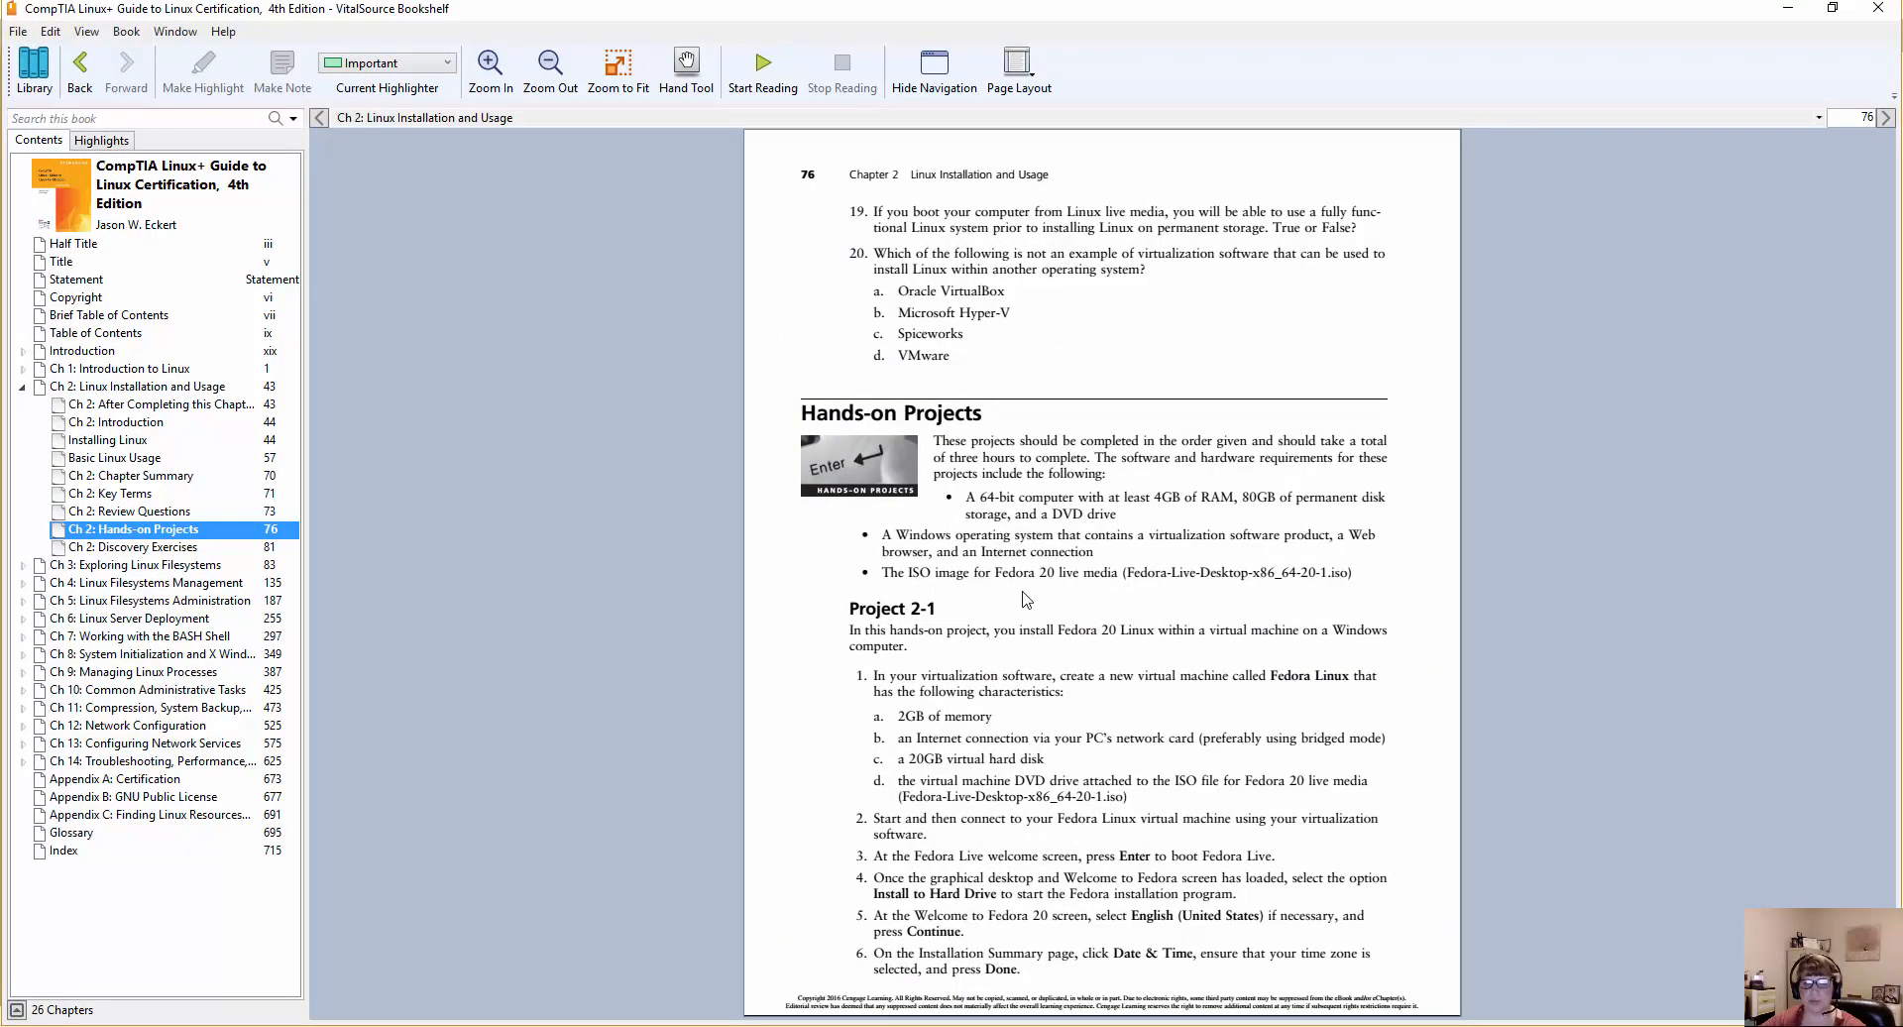
{"action": "scroll", "coordinate": [1025, 593], "scroll_direction": "down", "scroll_amount": 2}
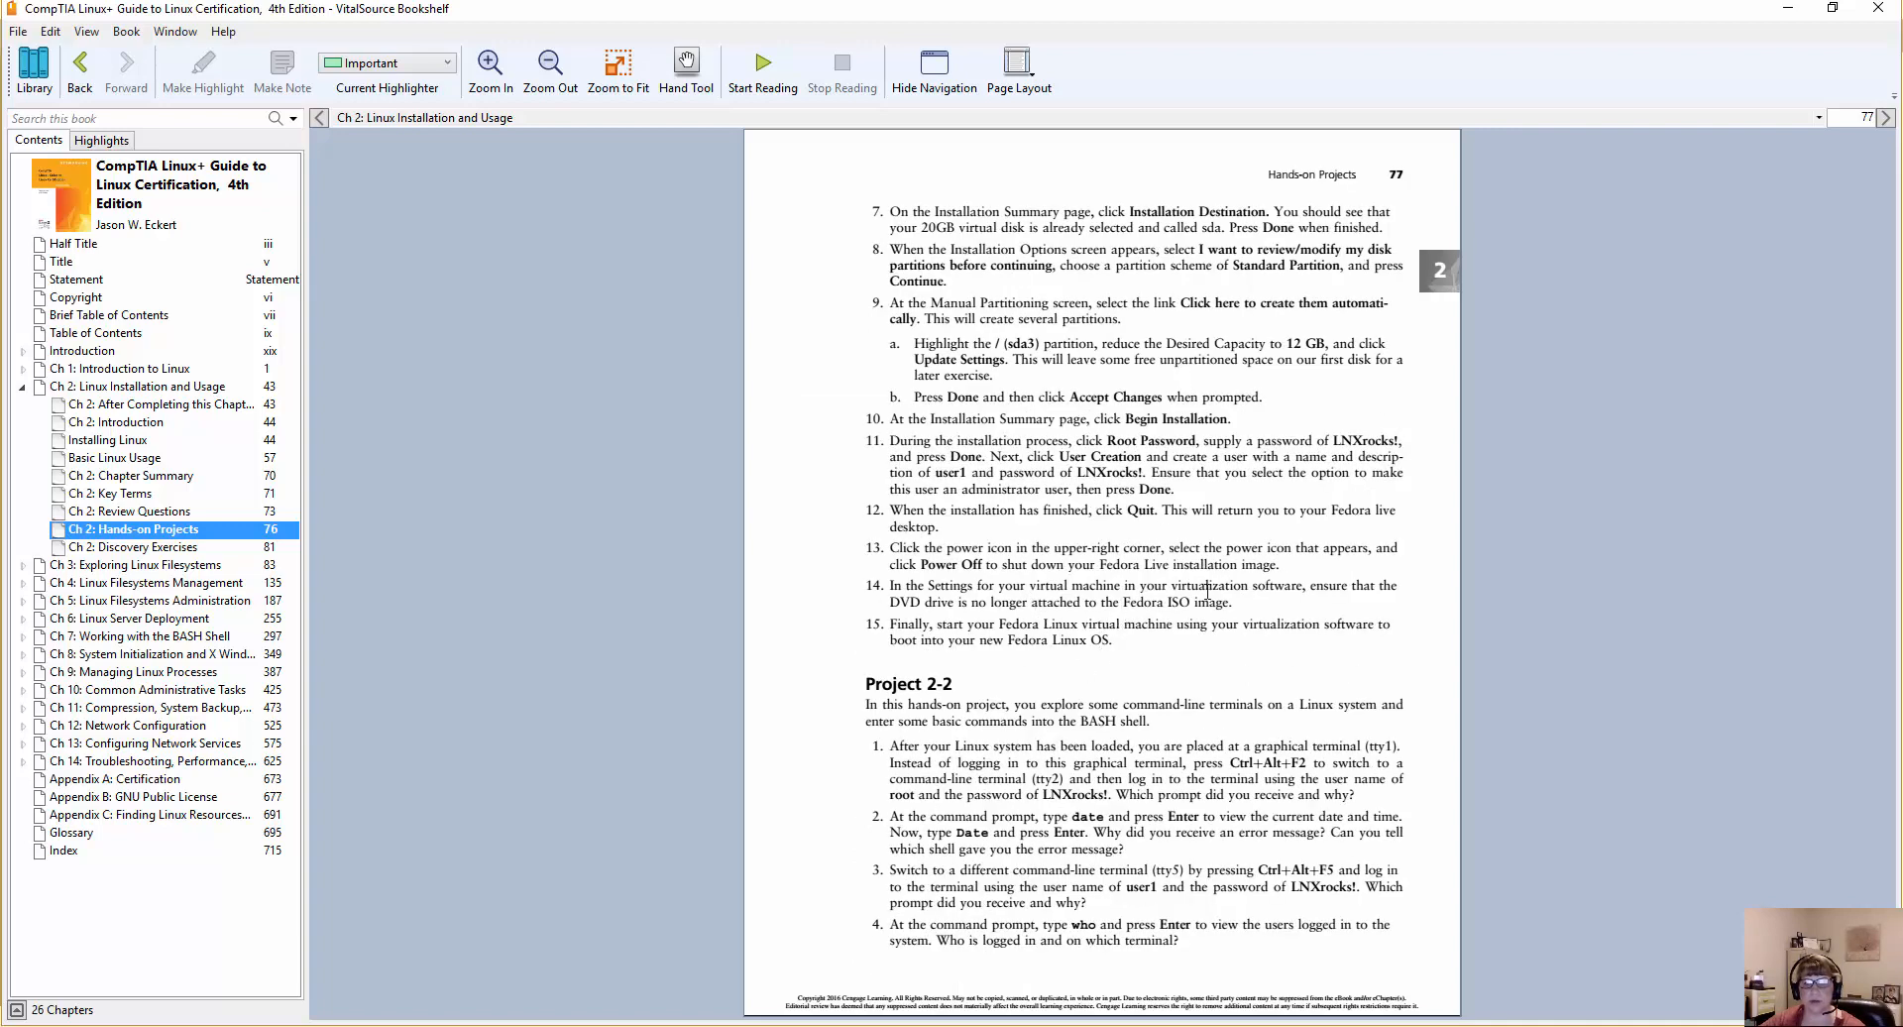
{"action": "left_click_drag", "start_coordinate": [1232, 602], "coordinate": [889, 596]}
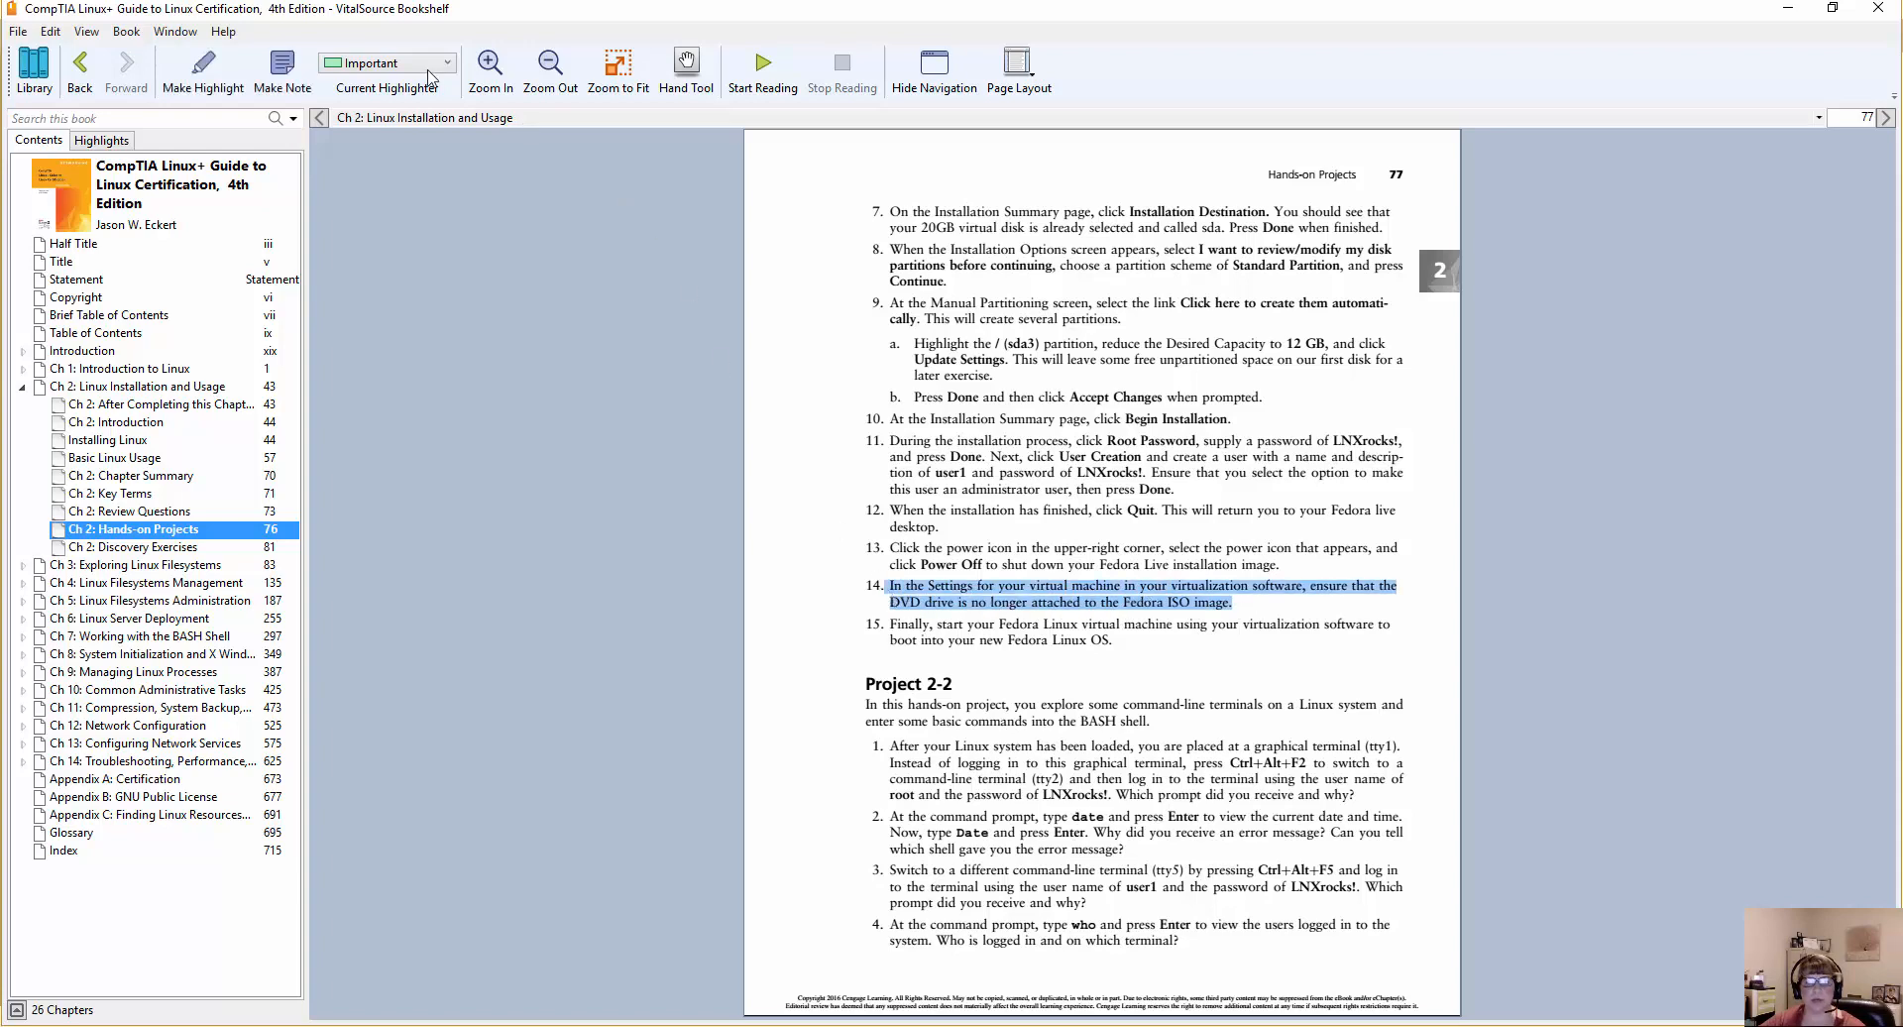
{"action": "left_click", "coordinate": [220, 73]}
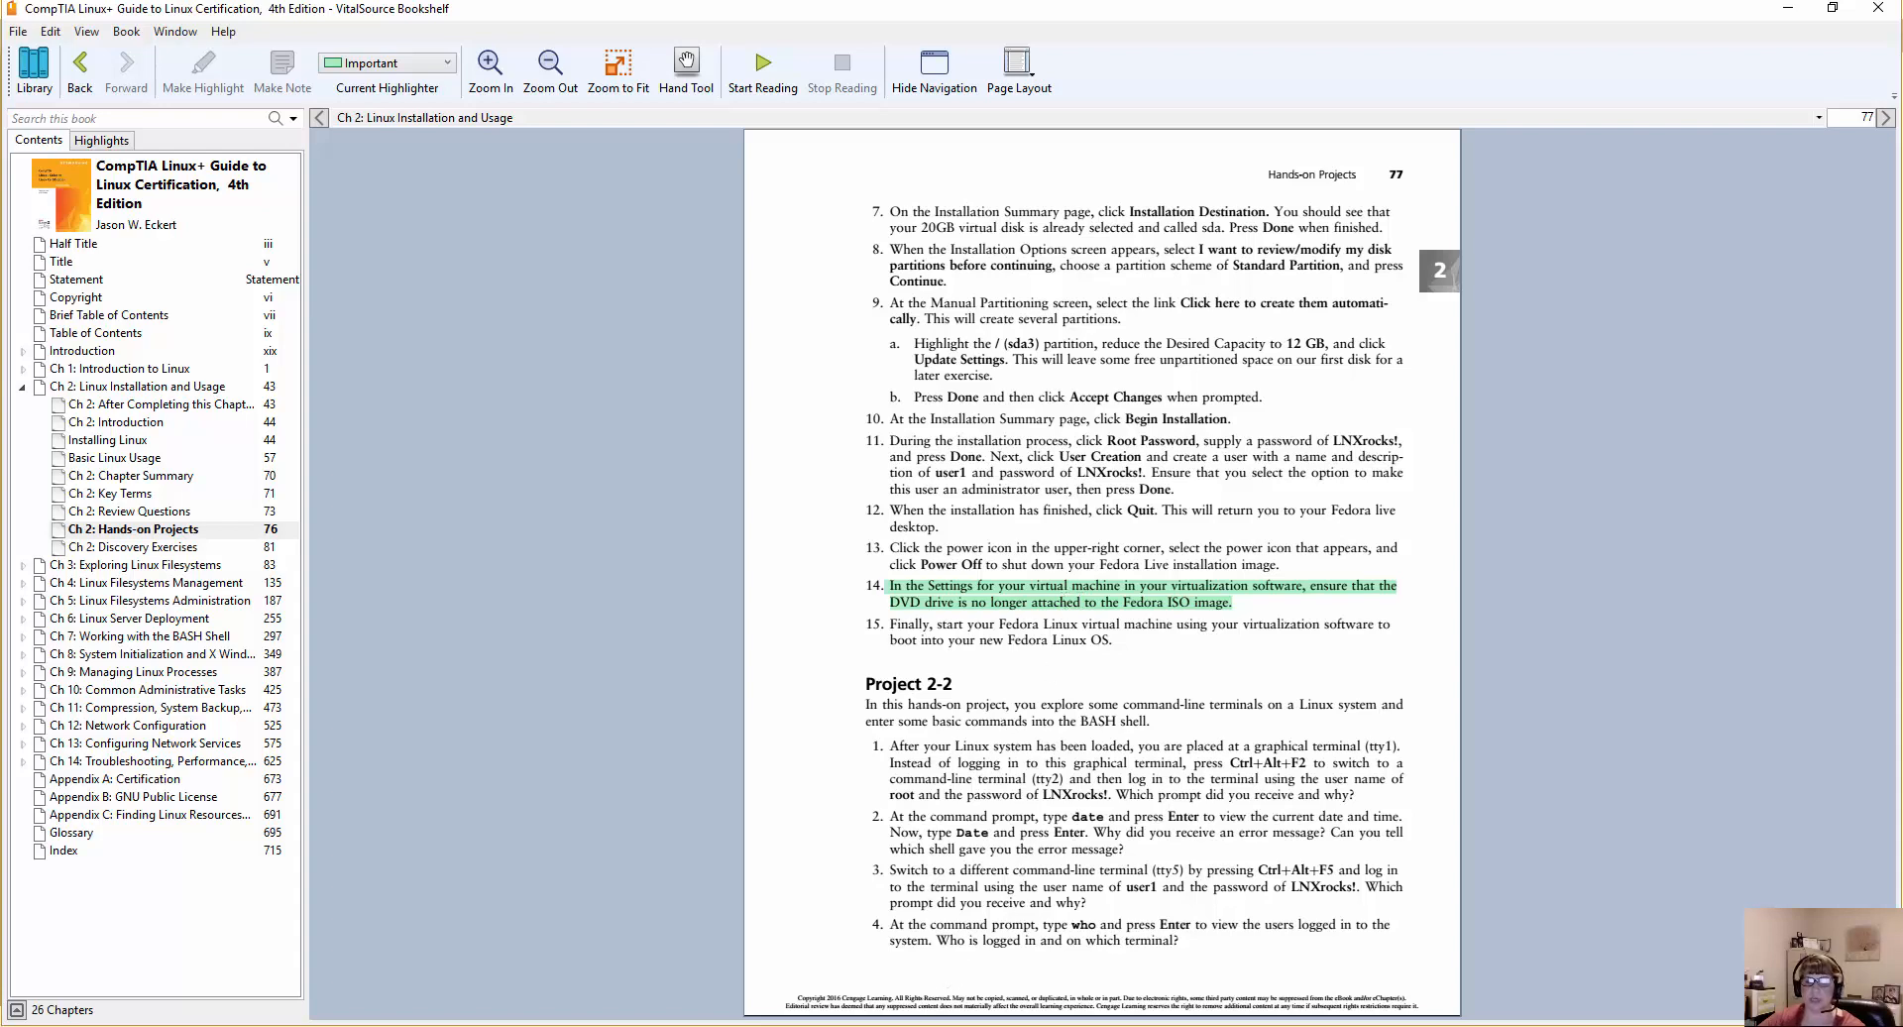
Switch back to VMware Workstation and set the CD/DVD drive's connection to use an ISO image file instead of the physical drive.
{"action": "mouse_move", "coordinate": [900, 1026]}
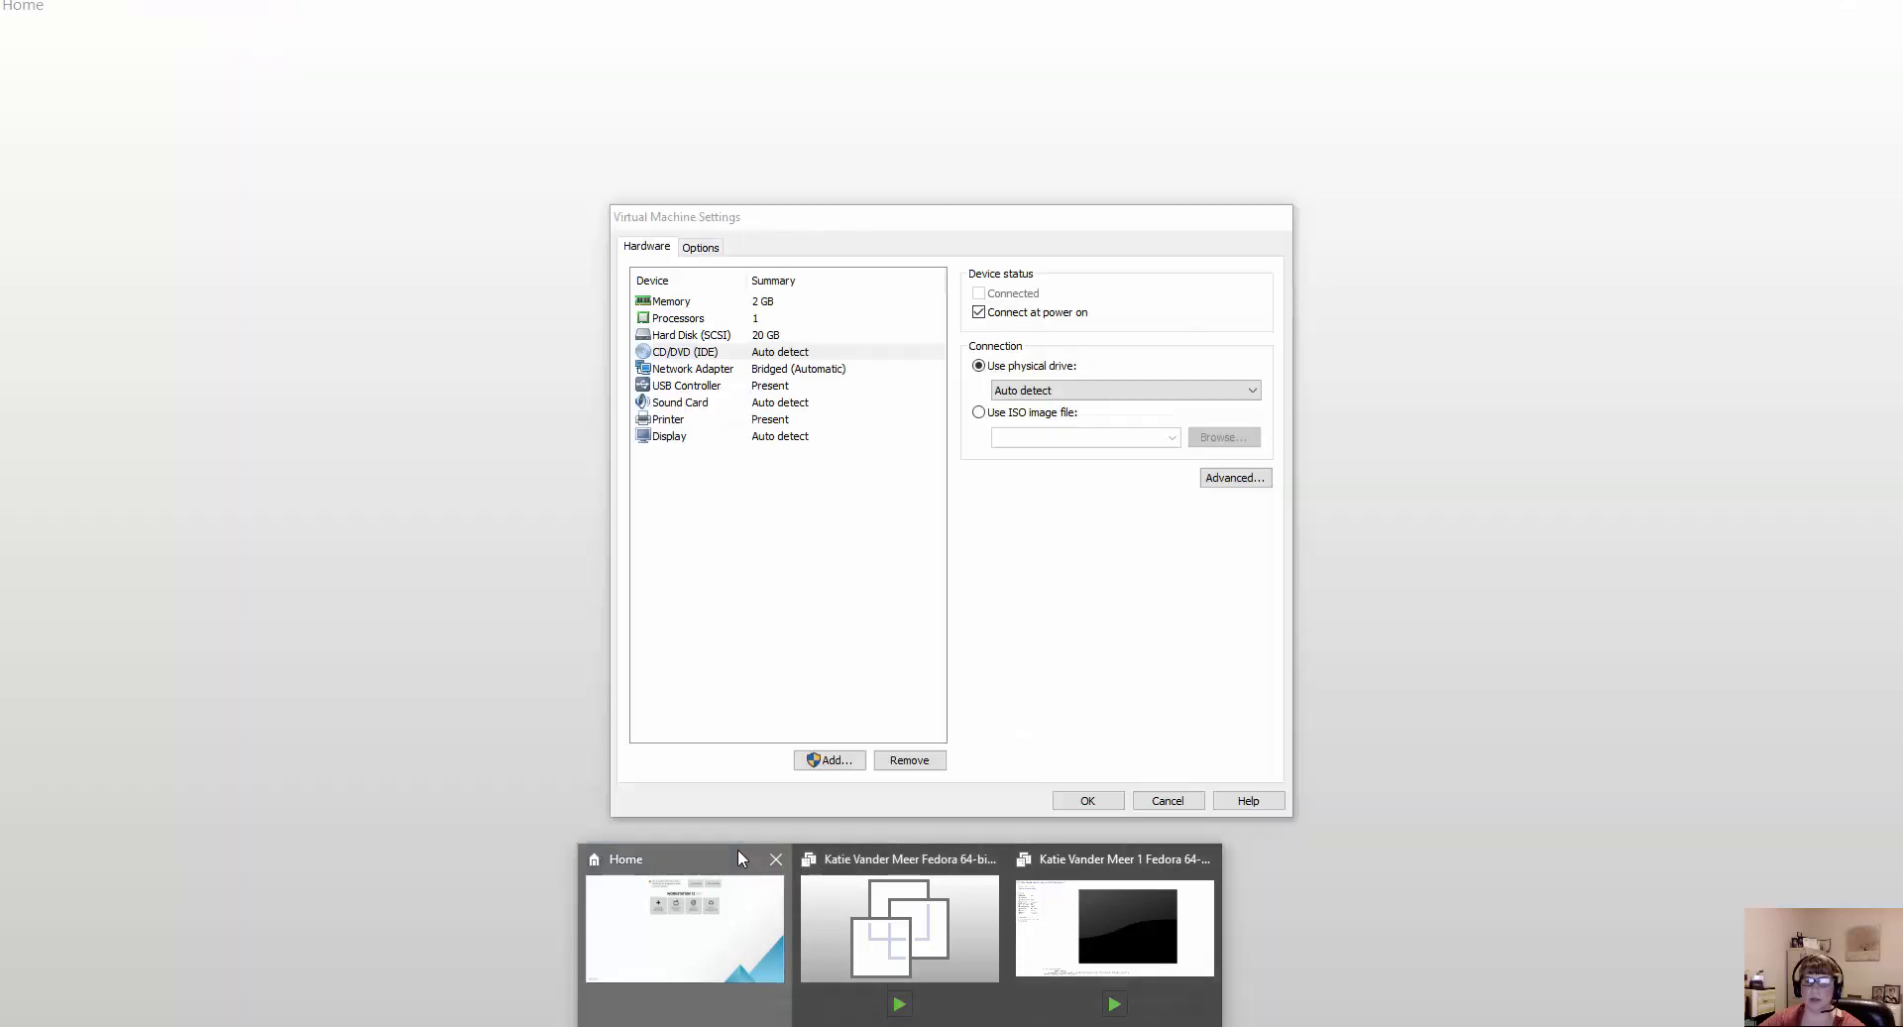
{"action": "left_click", "coordinate": [821, 893]}
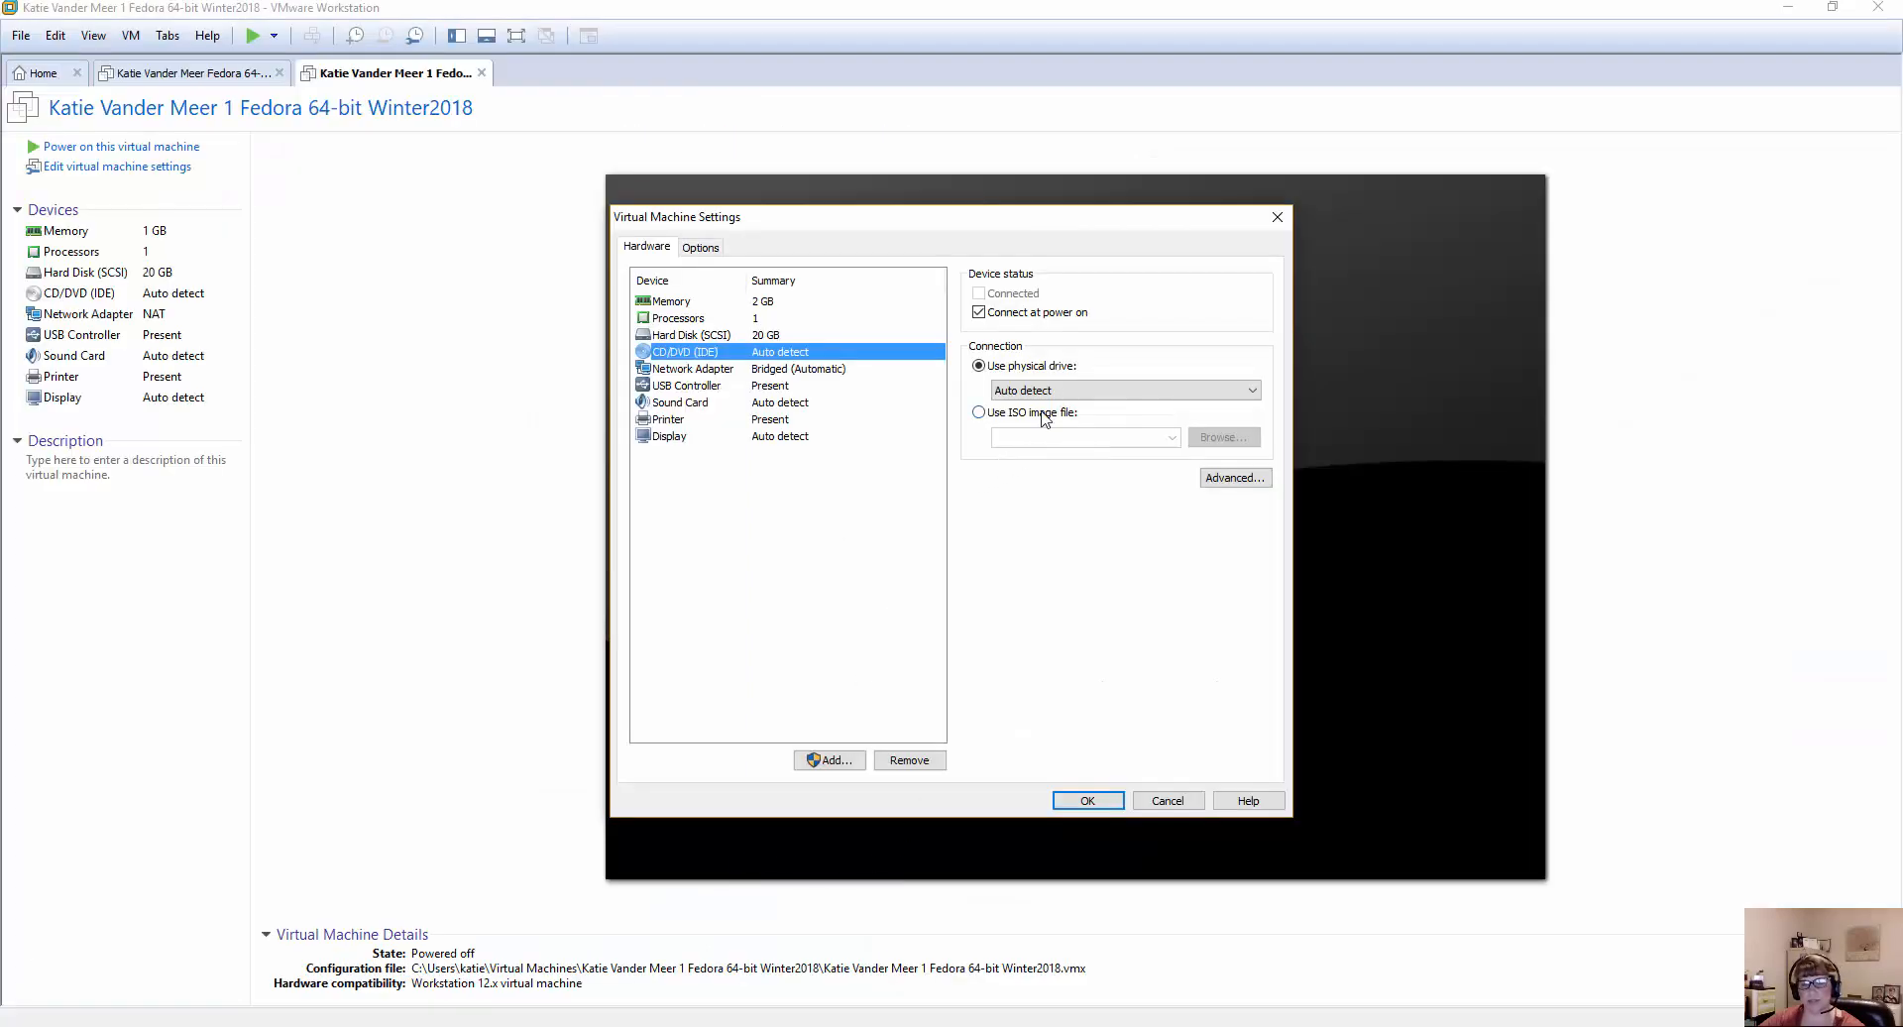
{"action": "left_click", "coordinate": [979, 414]}
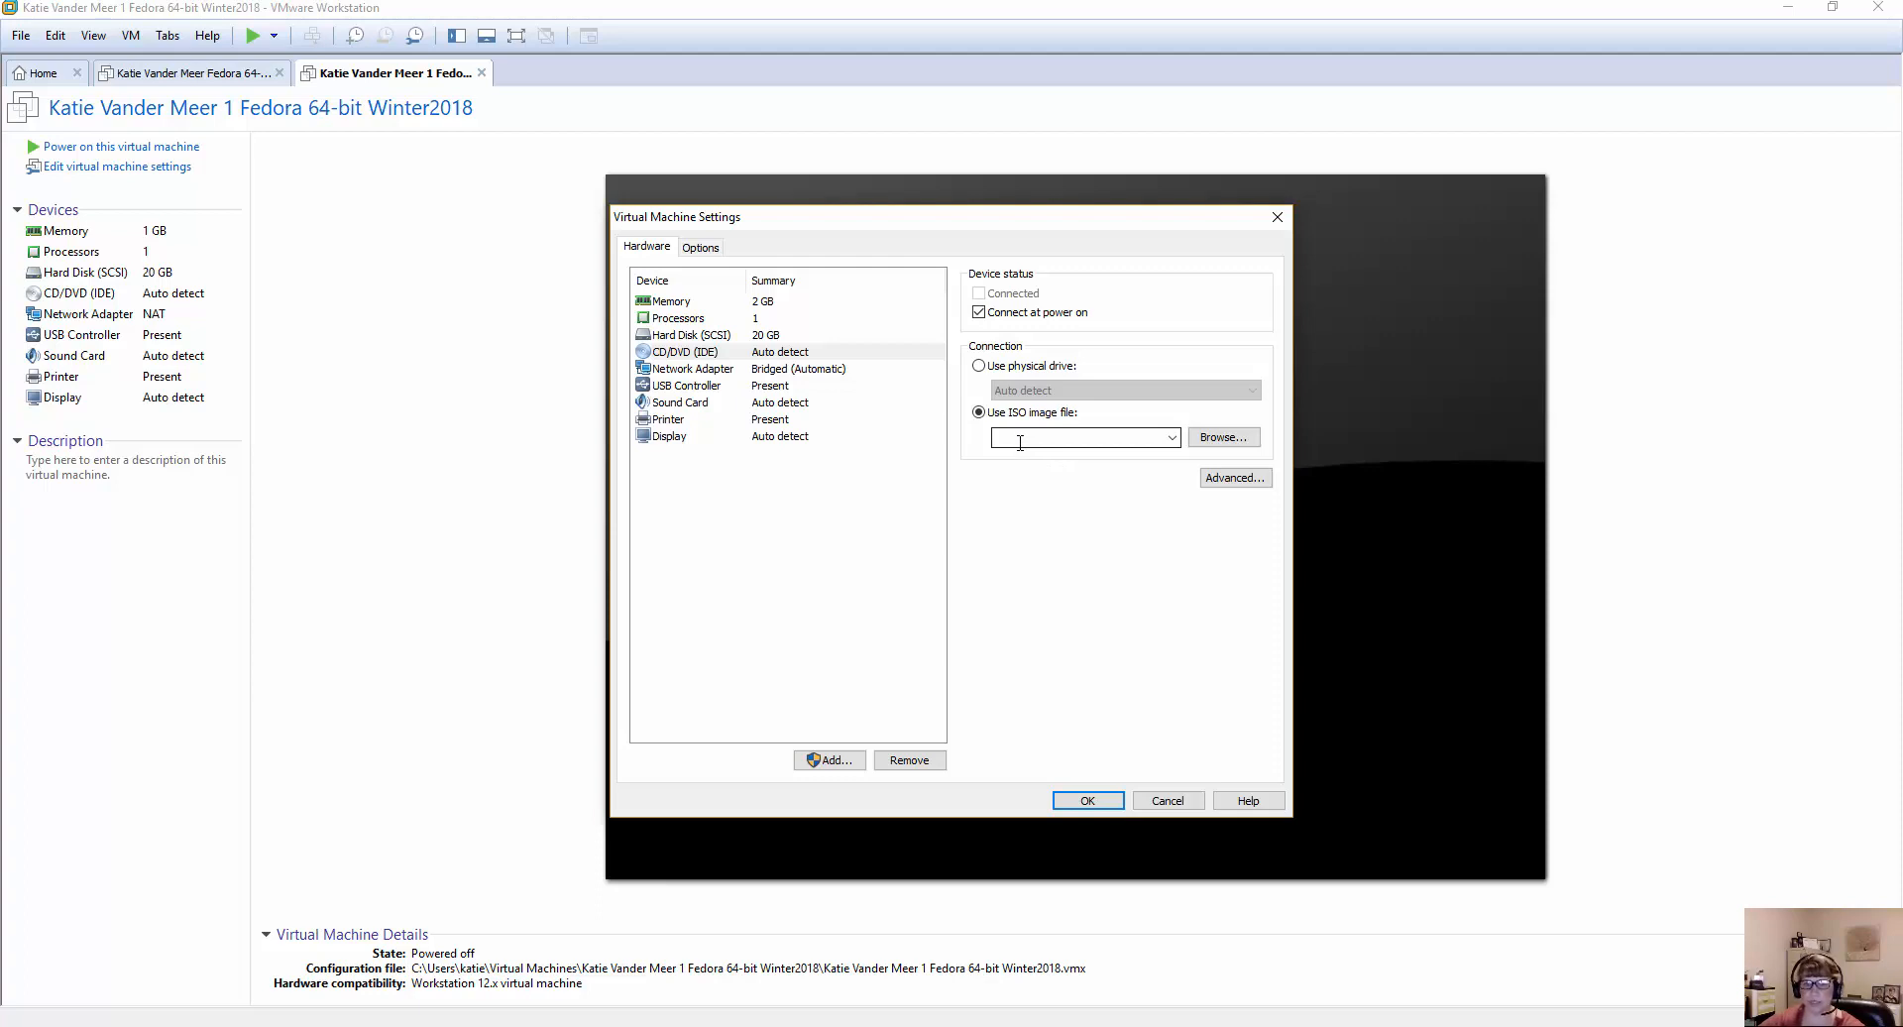
{"action": "left_click", "coordinate": [685, 358]}
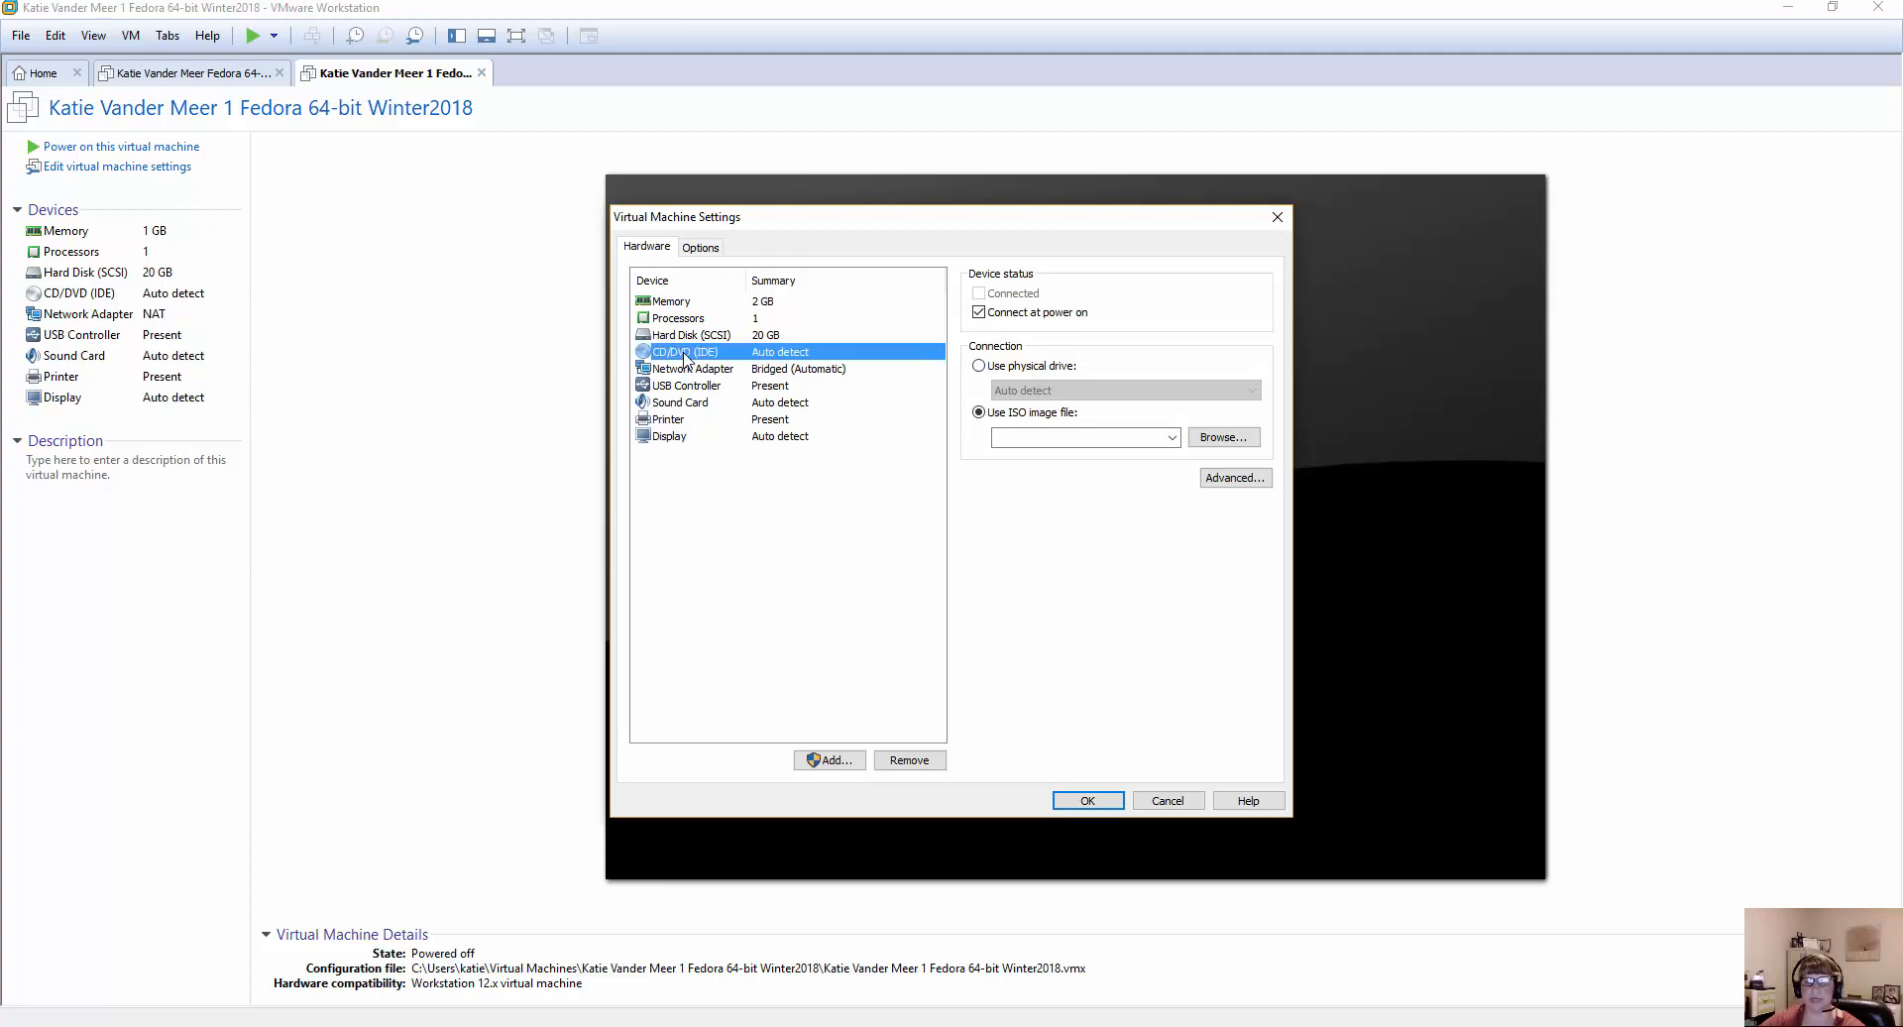
{"action": "left_click", "coordinate": [979, 366]}
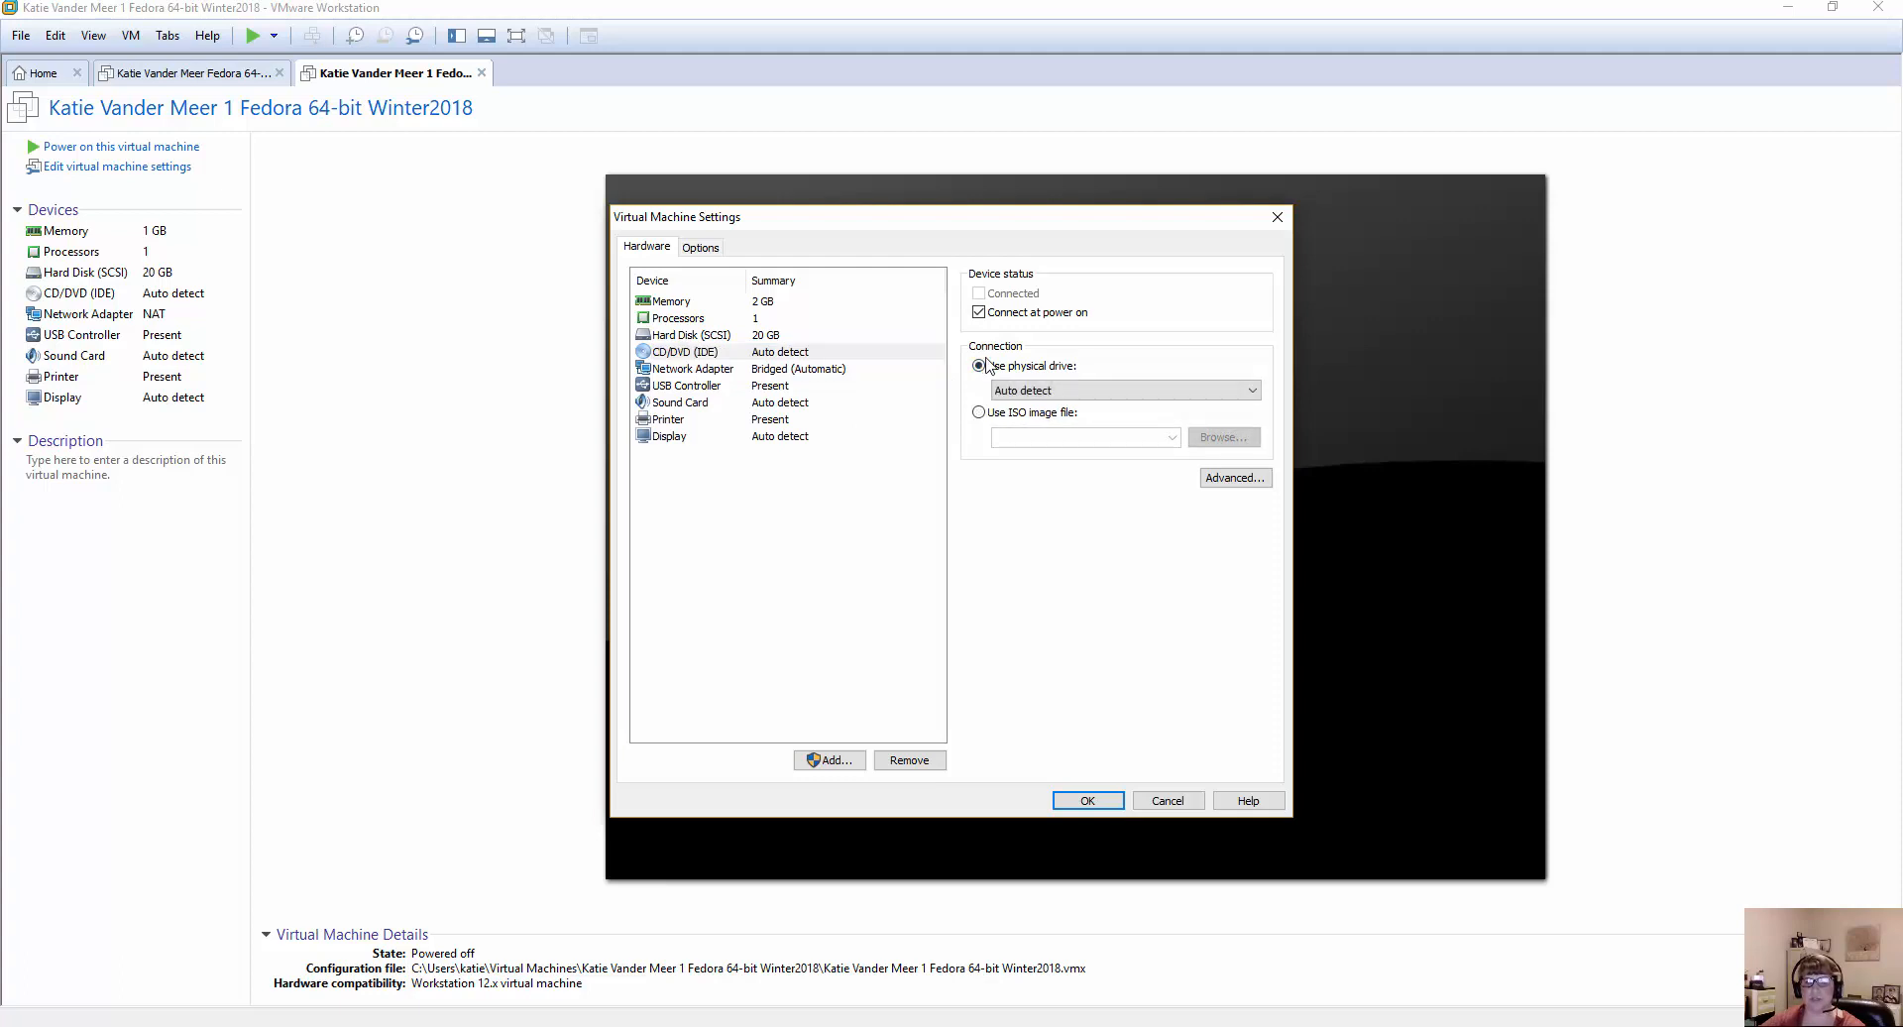
{"action": "left_click", "coordinate": [980, 414]}
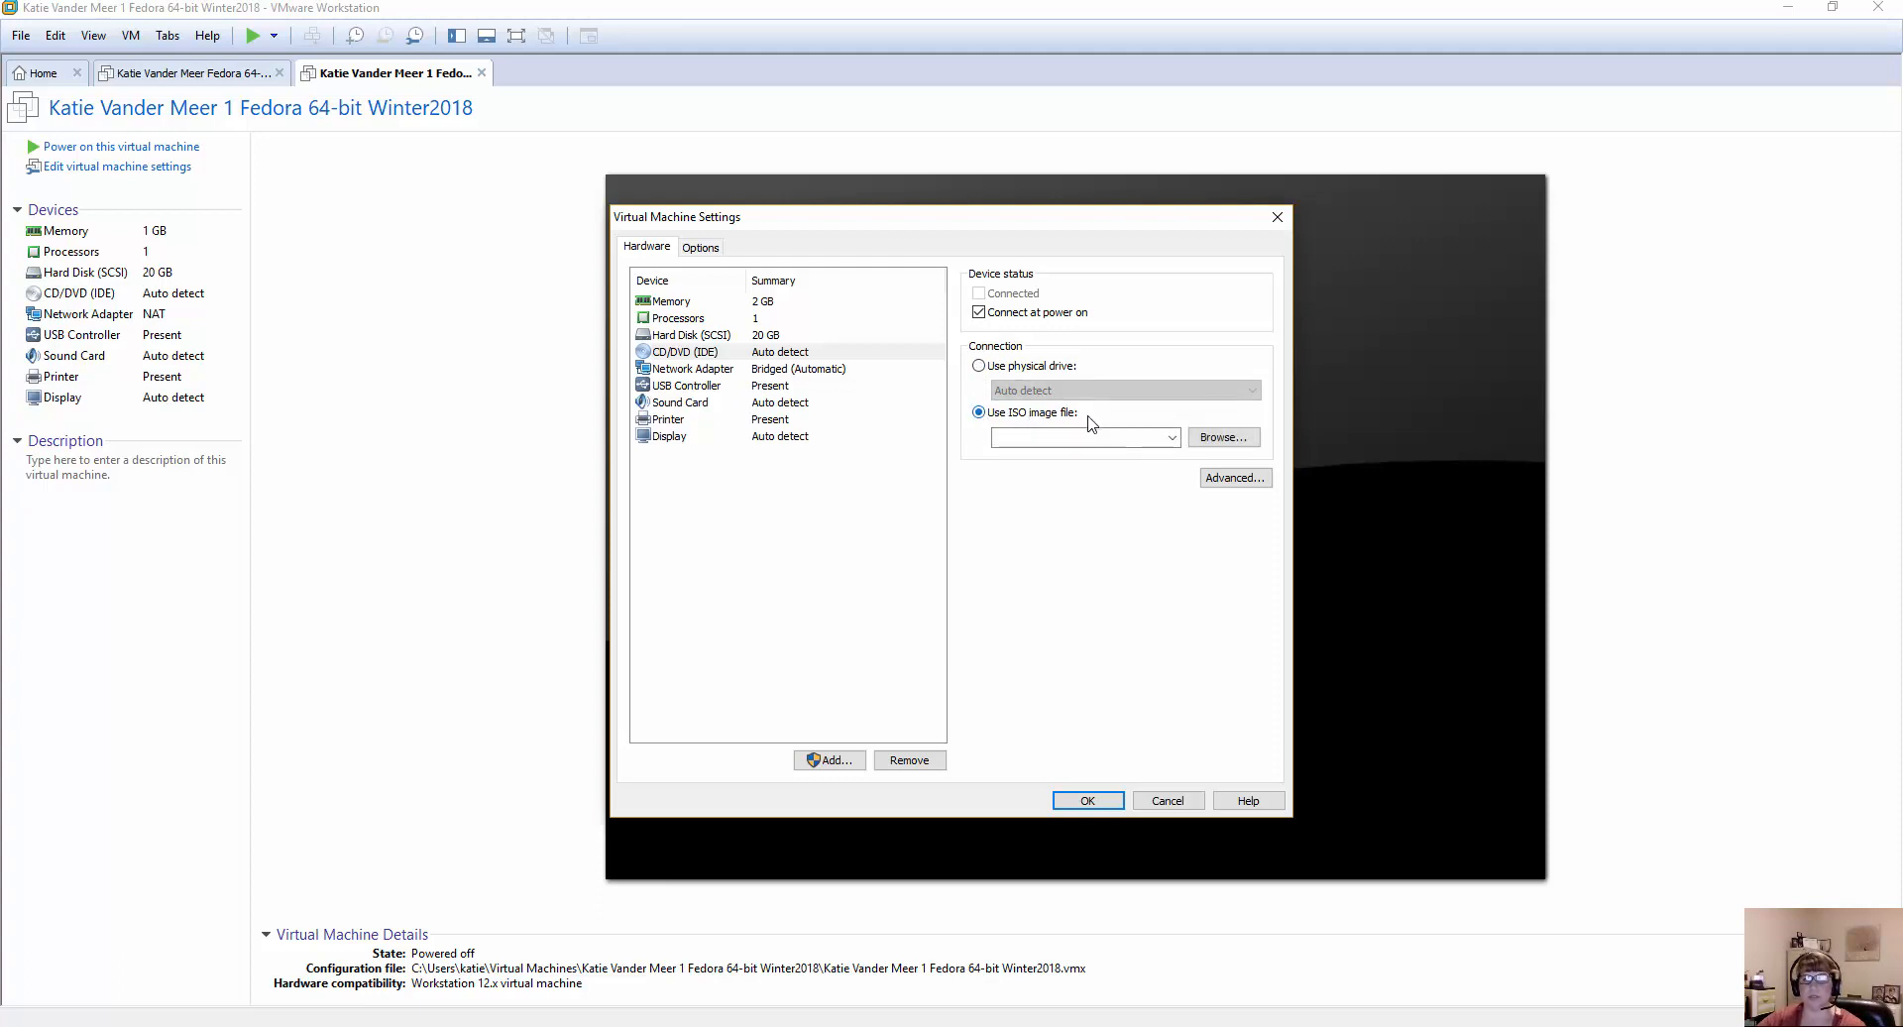
Choose Fedora-Live-Desktop-x86_64-20-1.iso from the Desktop as the CD/DVD drive's image and apply the virtual machine settings.
{"action": "left_click", "coordinate": [1236, 439]}
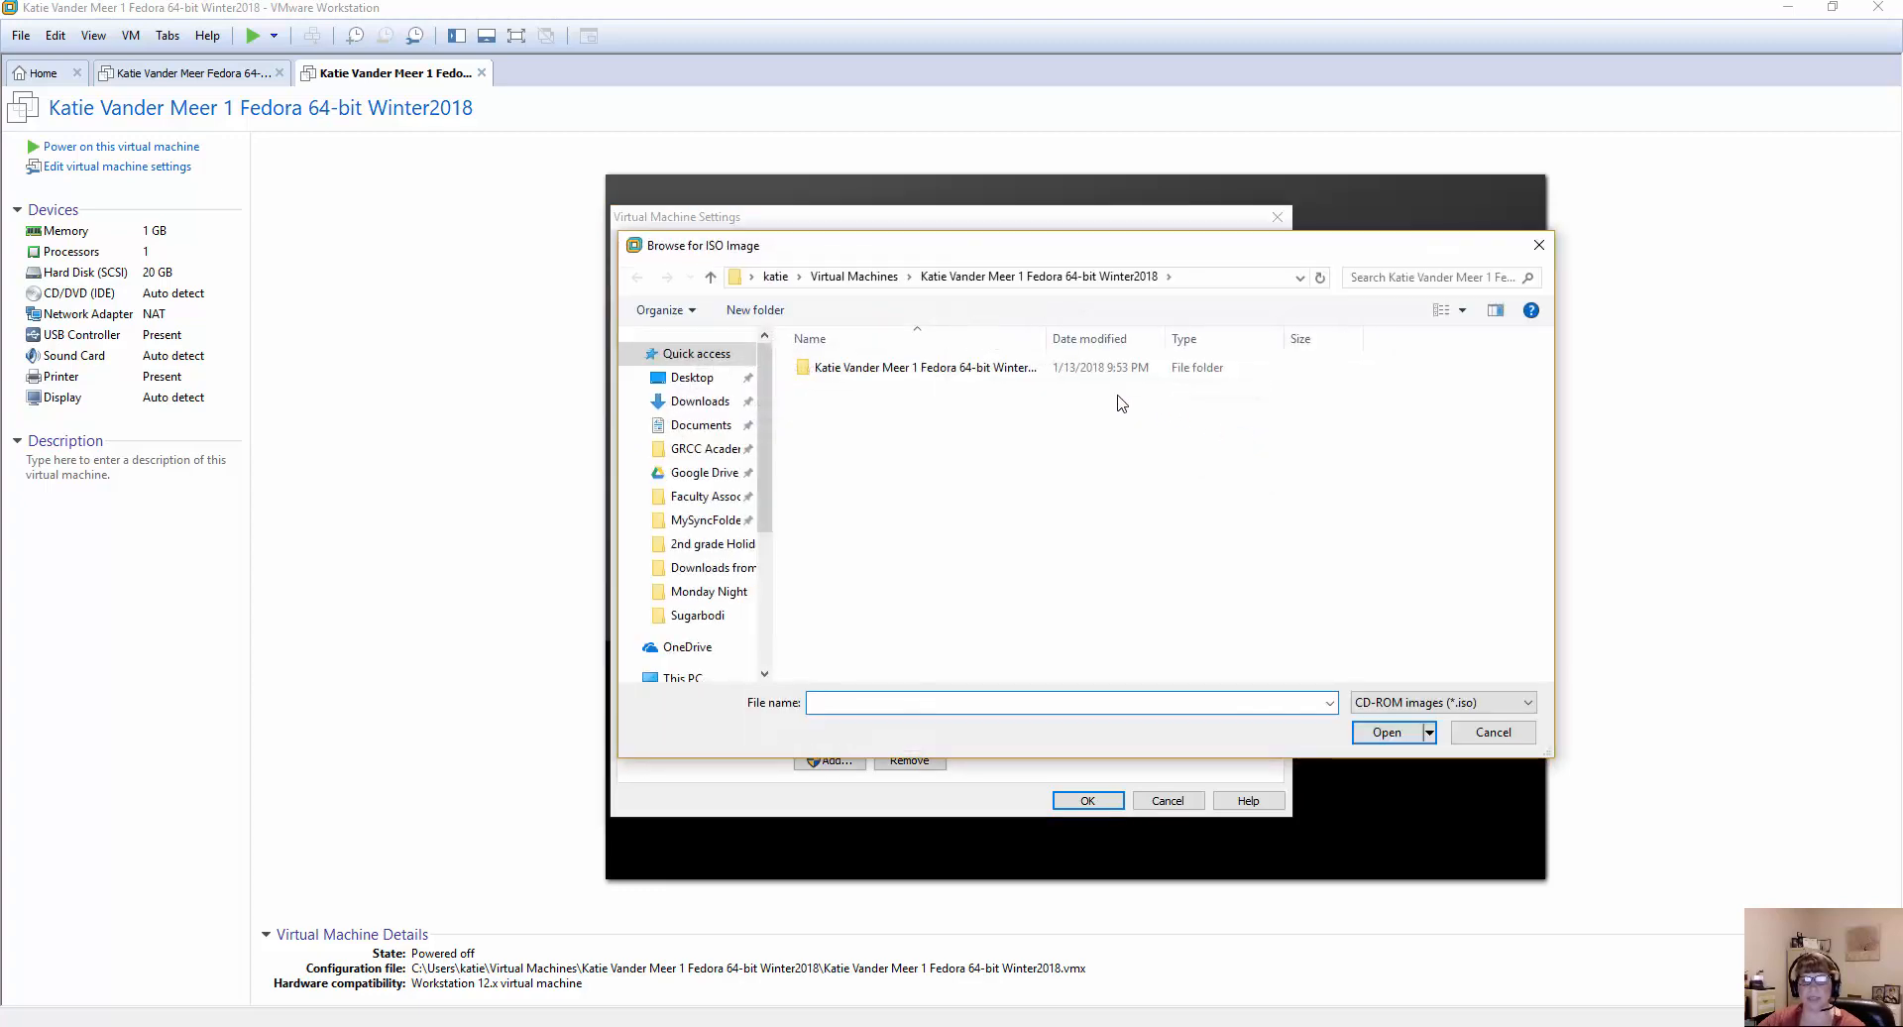
{"action": "left_click", "coordinate": [691, 380]}
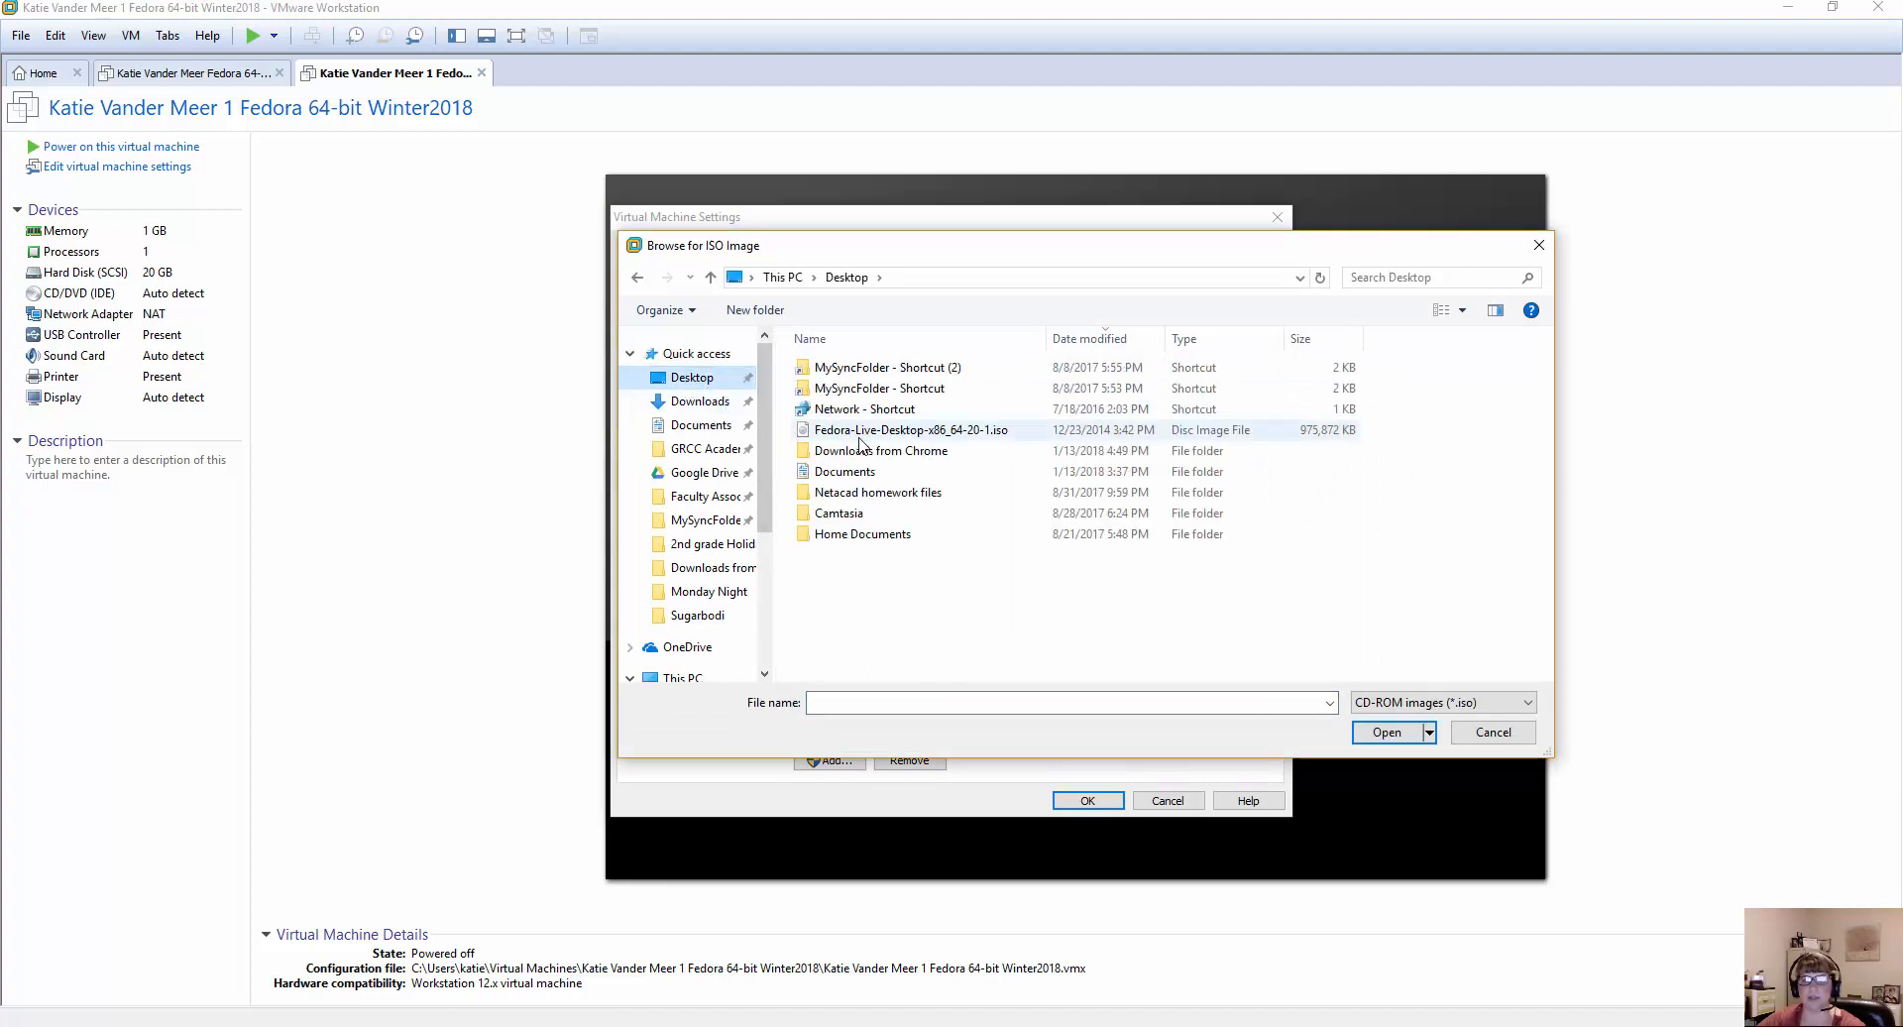
{"action": "left_click", "coordinate": [890, 436]}
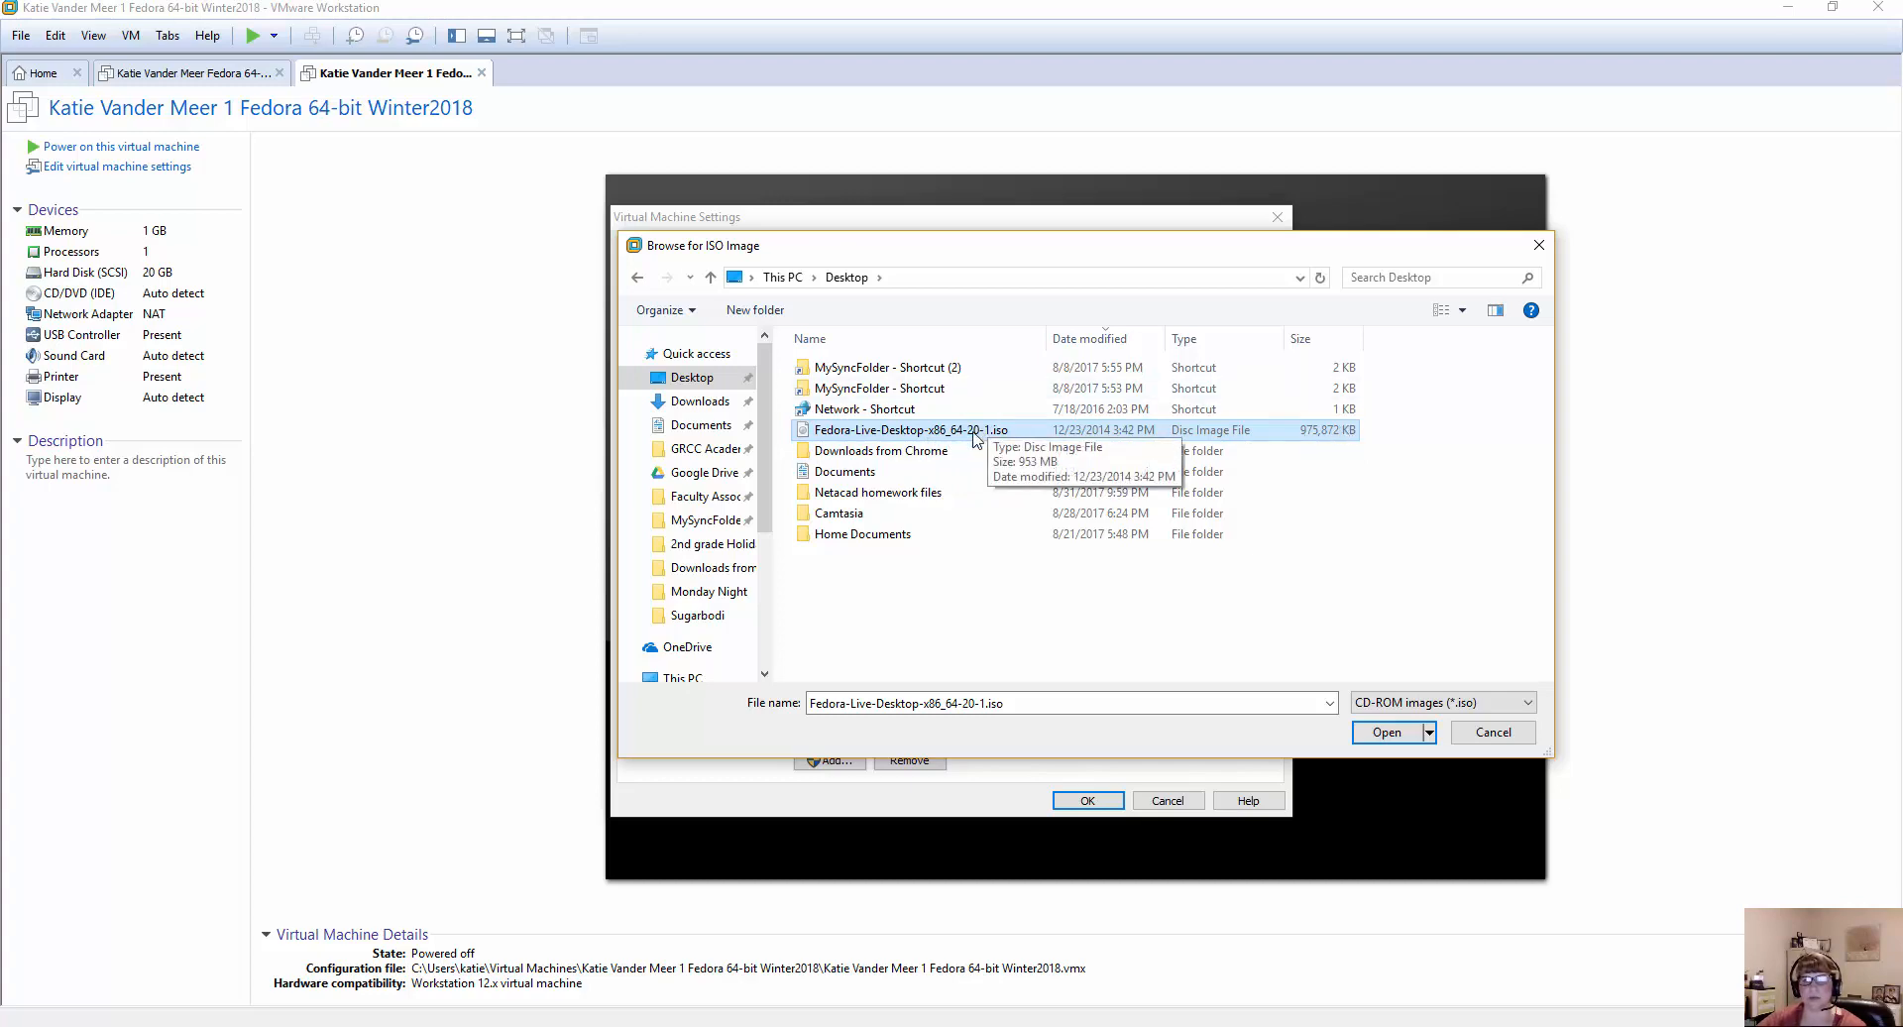
{"action": "left_click", "coordinate": [1385, 732]}
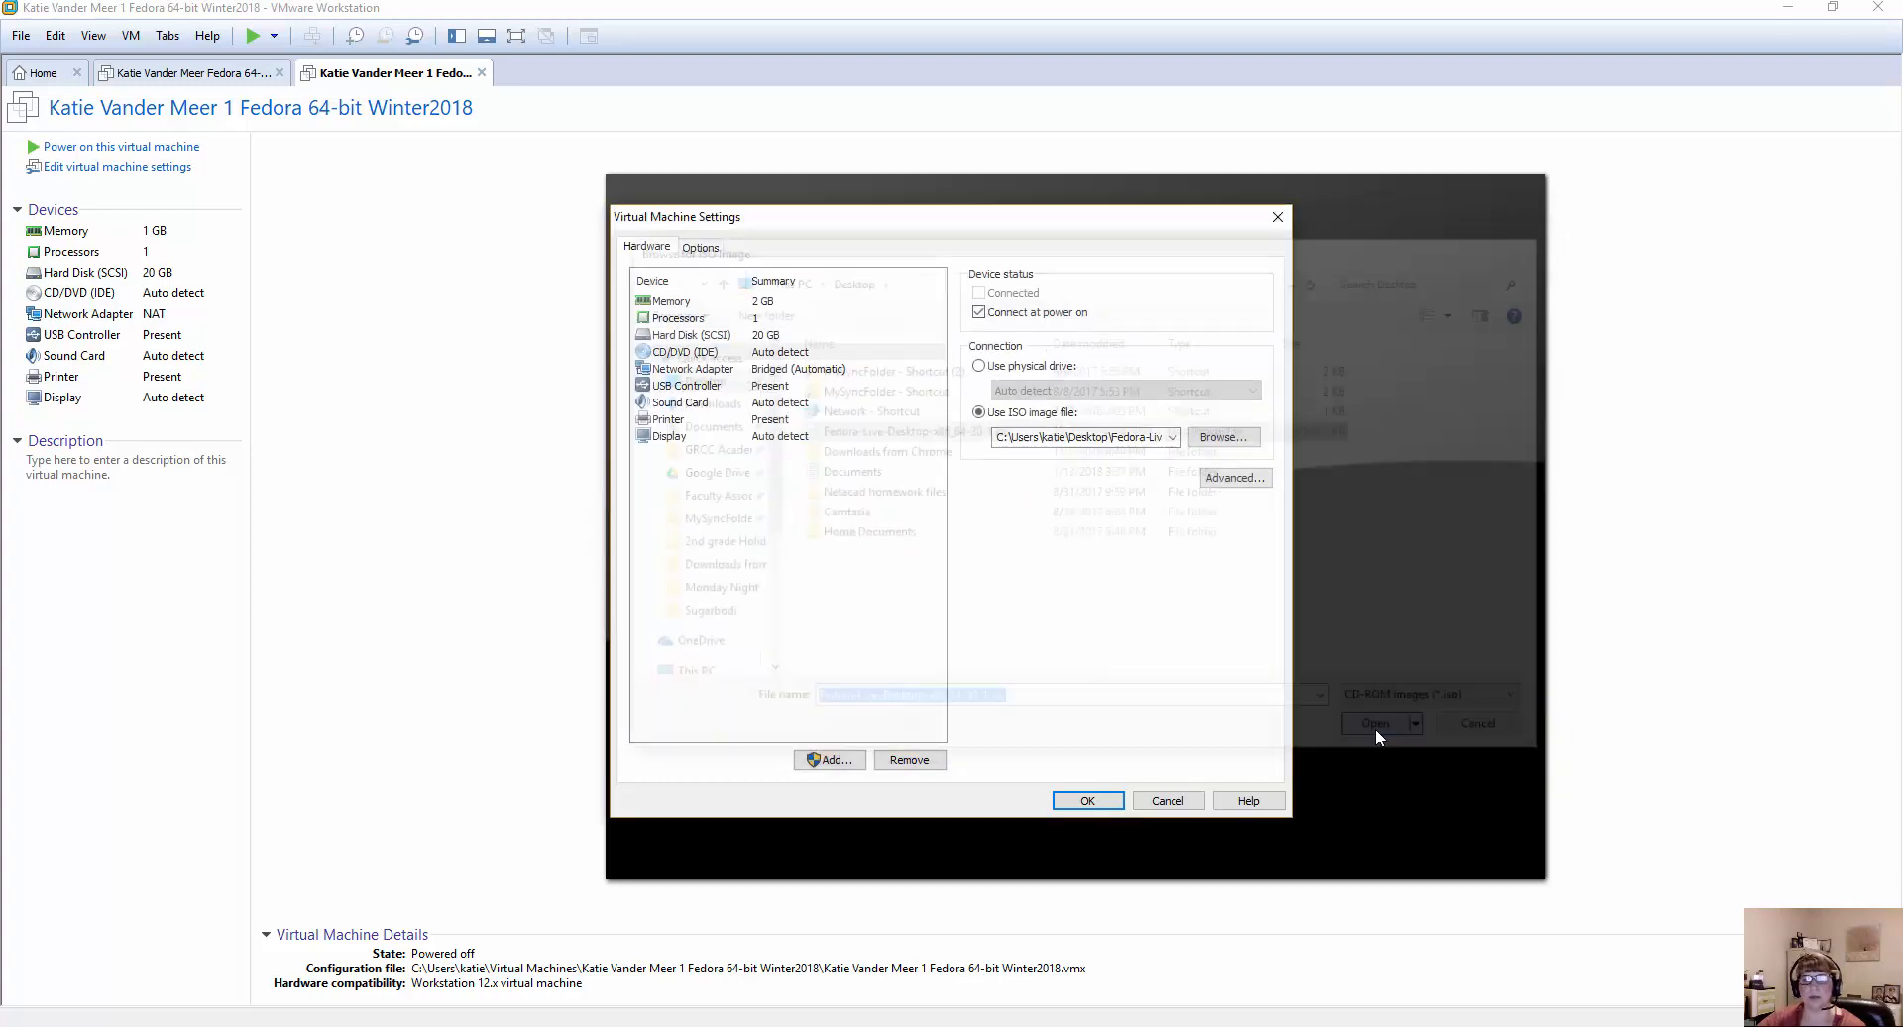
{"action": "left_click", "coordinate": [1089, 801]}
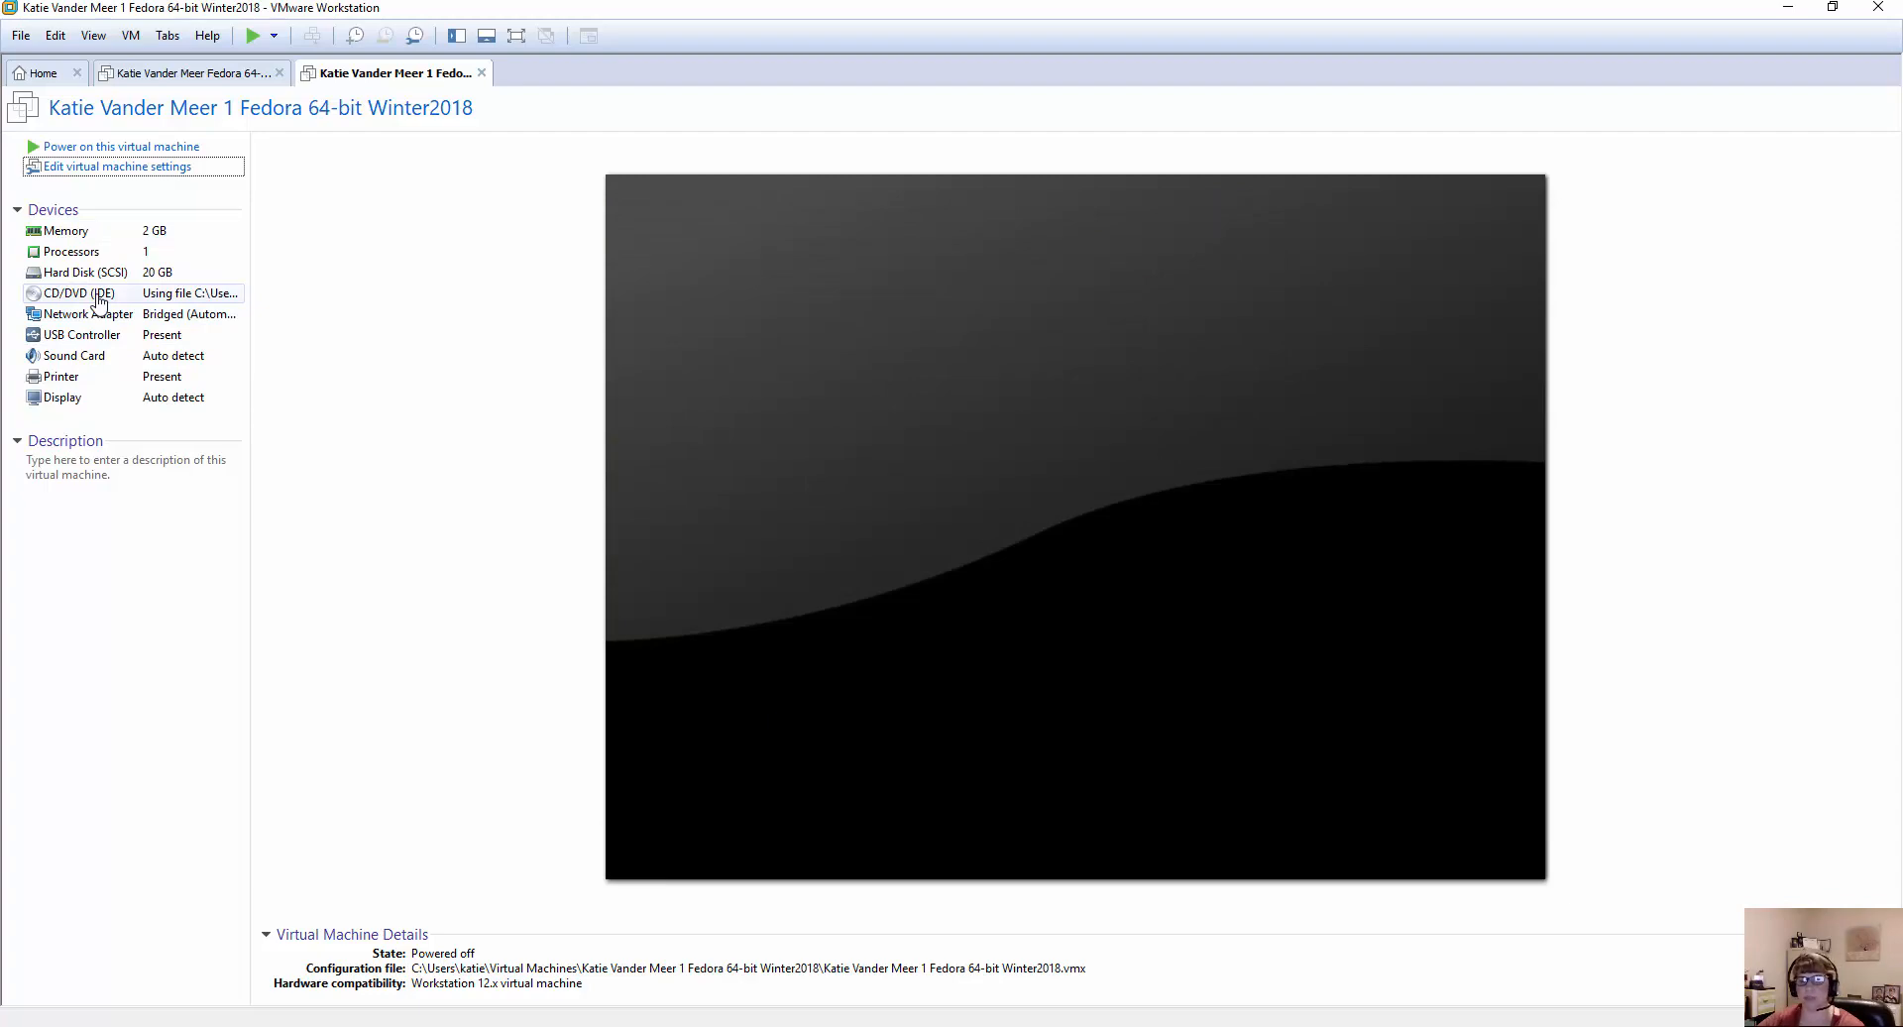
Reopen the virtual machine settings and review the CD/DVD drive's physical drive and ISO image file options.
{"action": "left_click", "coordinate": [72, 170]}
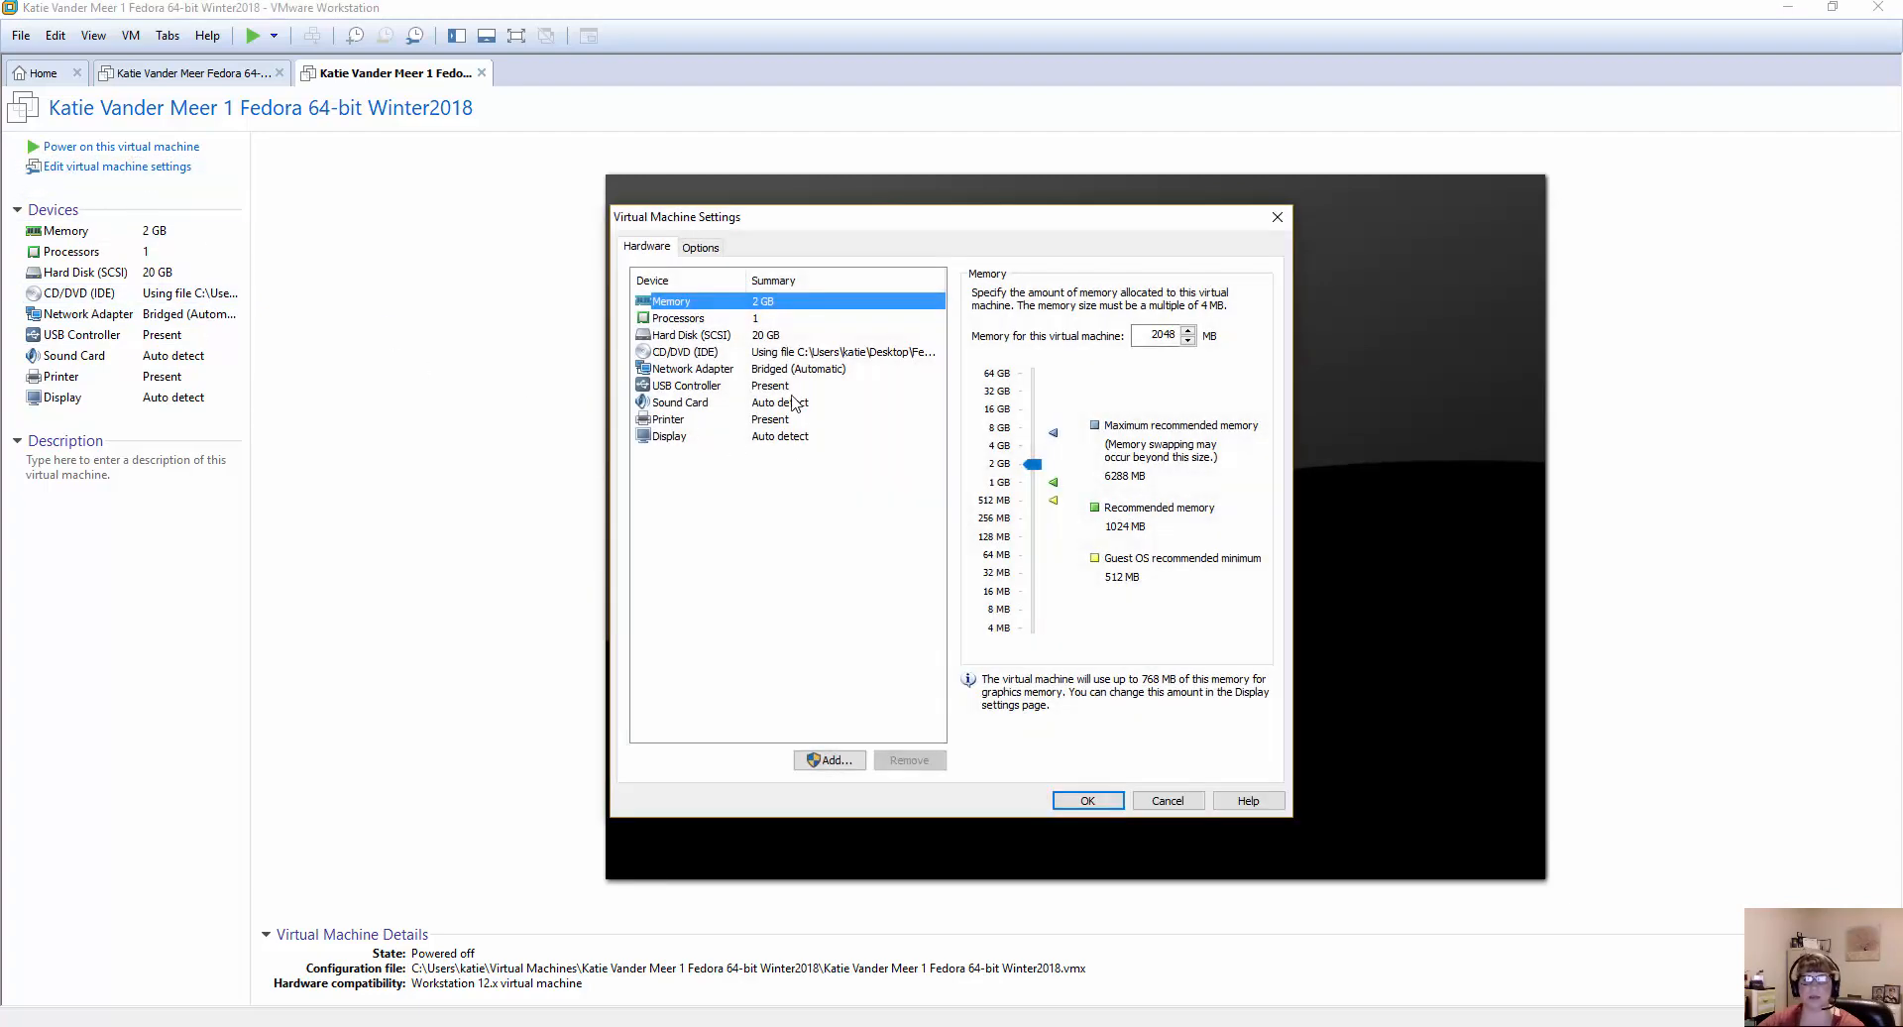
{"action": "left_click", "coordinate": [689, 353]}
{"action": "left_click", "coordinate": [981, 367]}
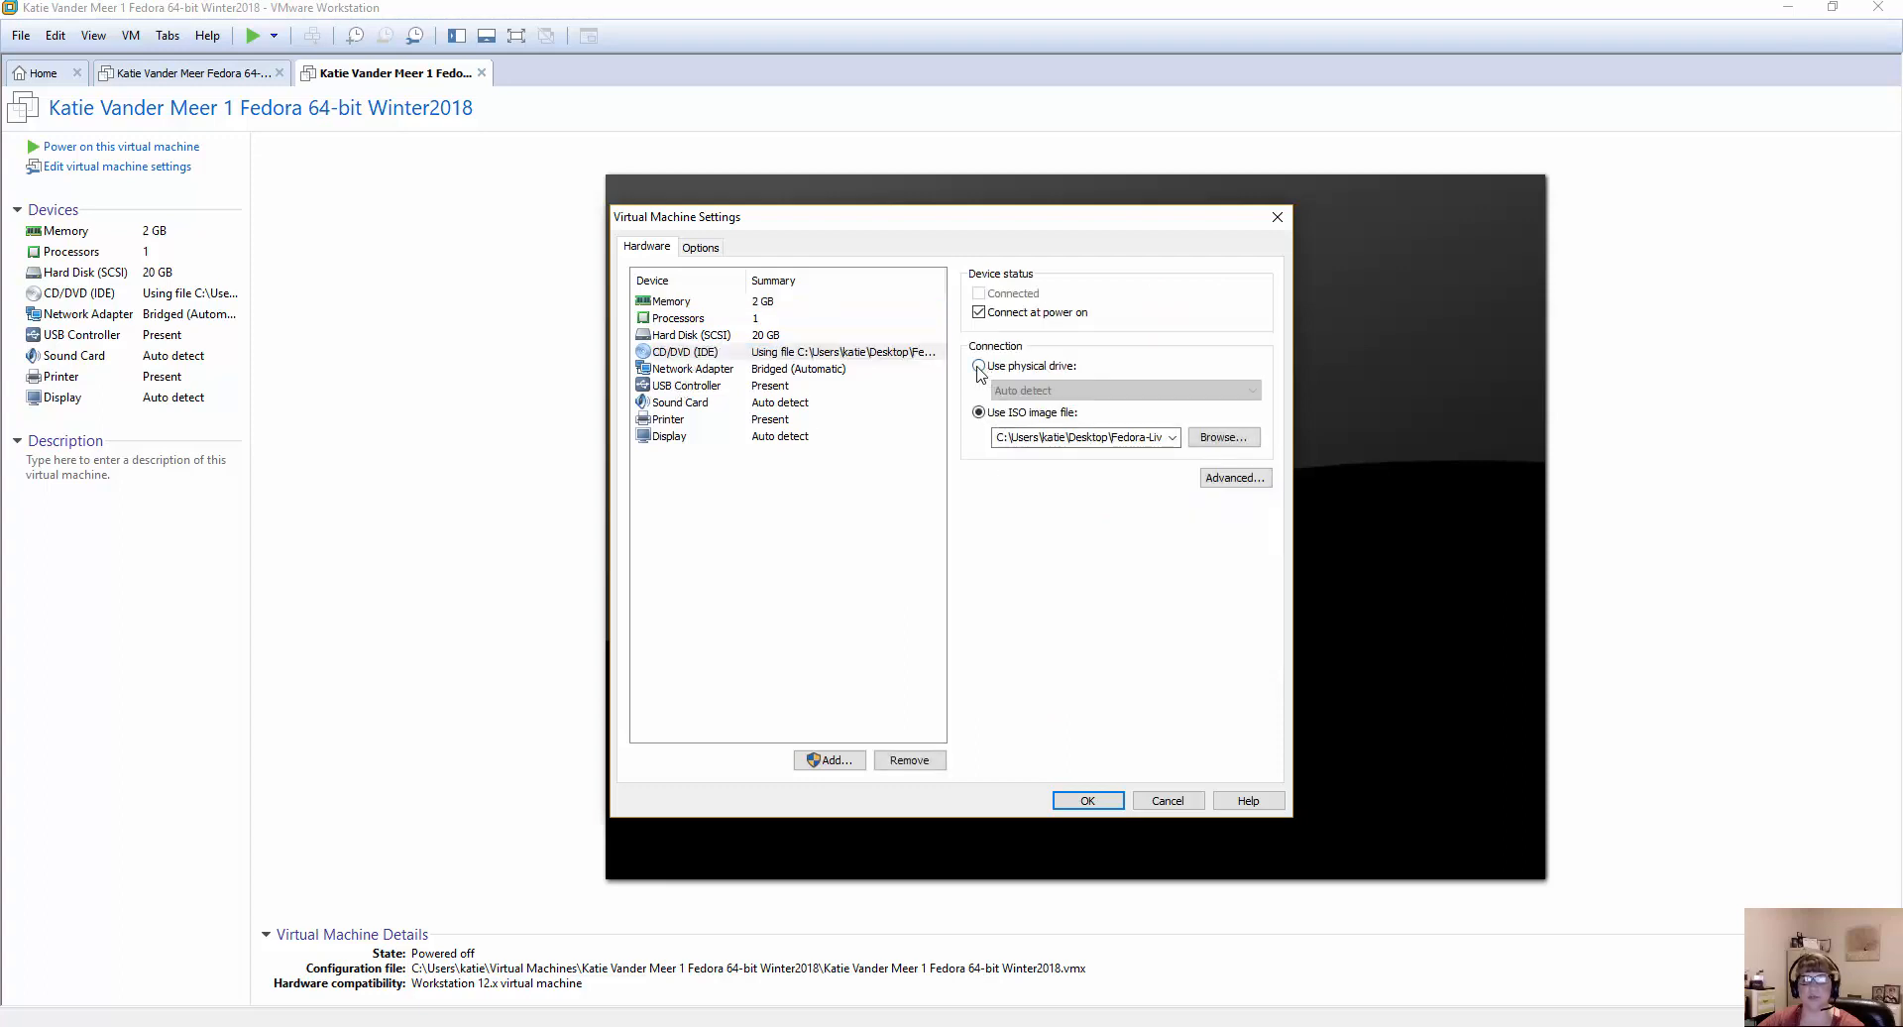
{"action": "left_click", "coordinate": [983, 414]}
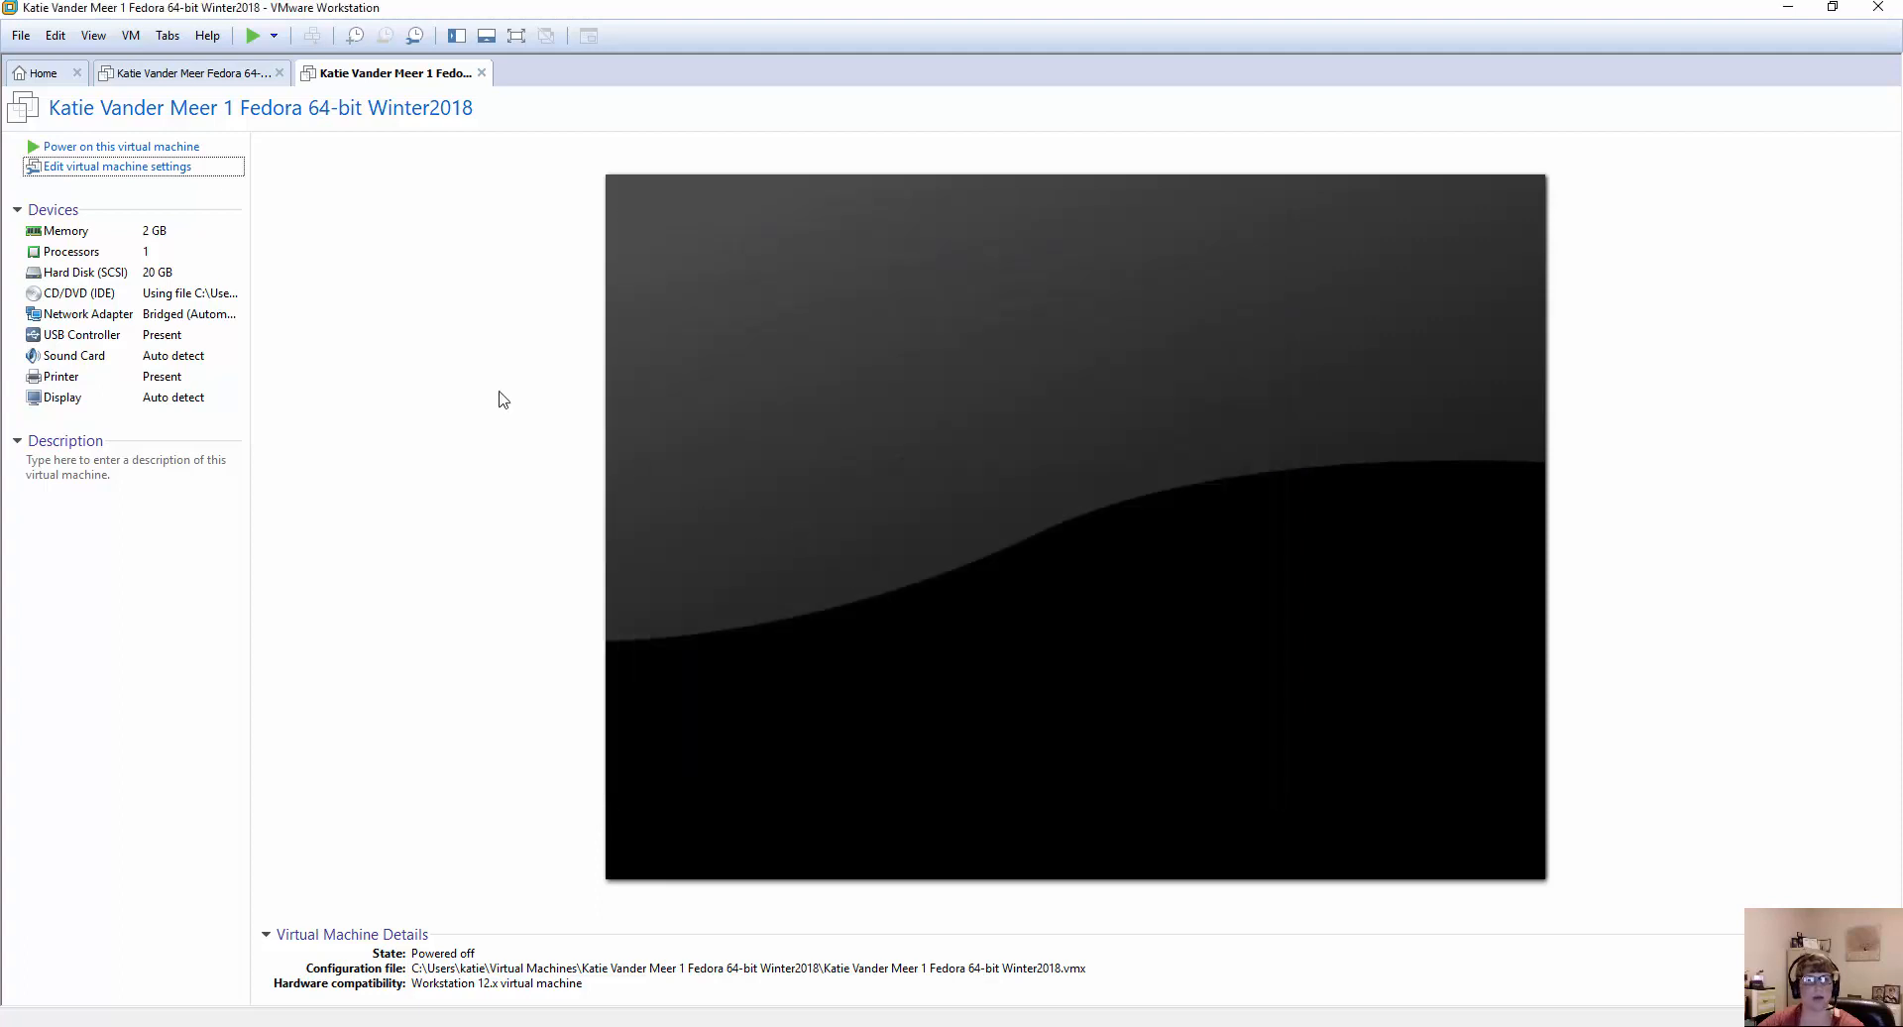
Try to power on the newly configured Fedora virtual machine.
{"action": "left_click", "coordinate": [121, 147]}
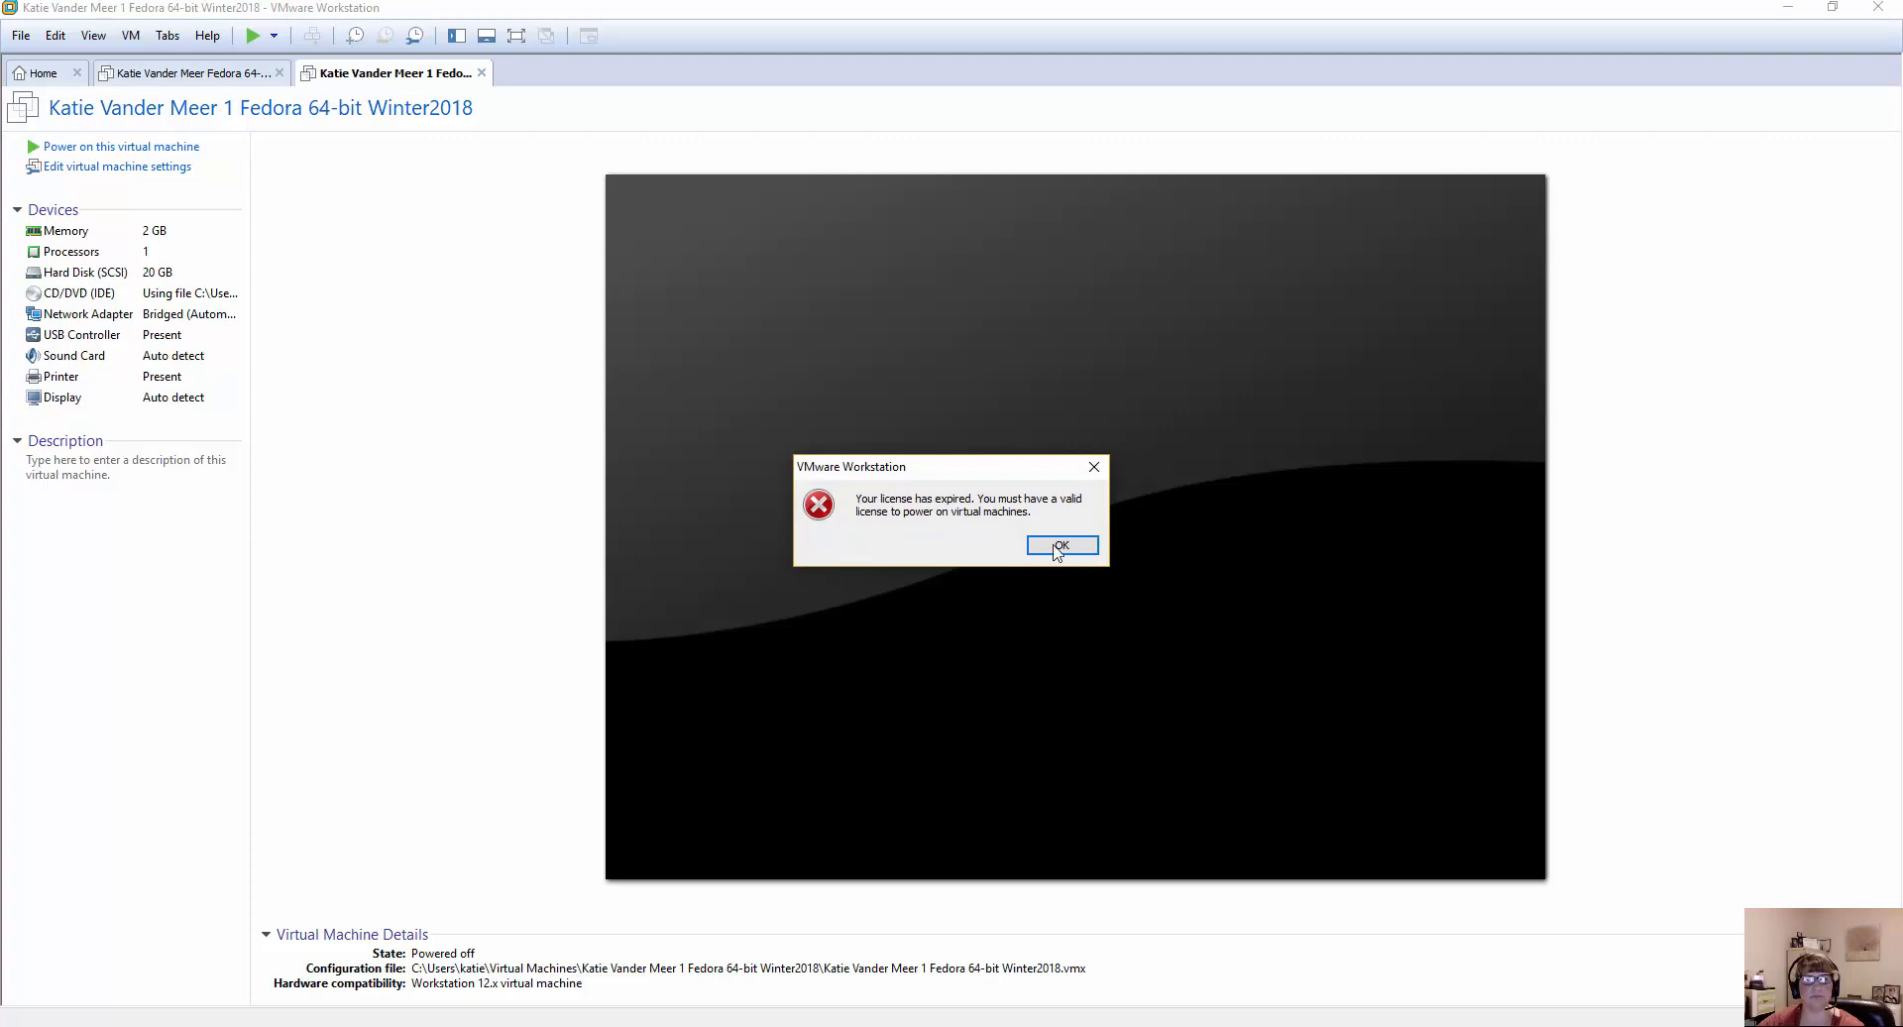
{"action": "left_click", "coordinate": [1059, 547]}
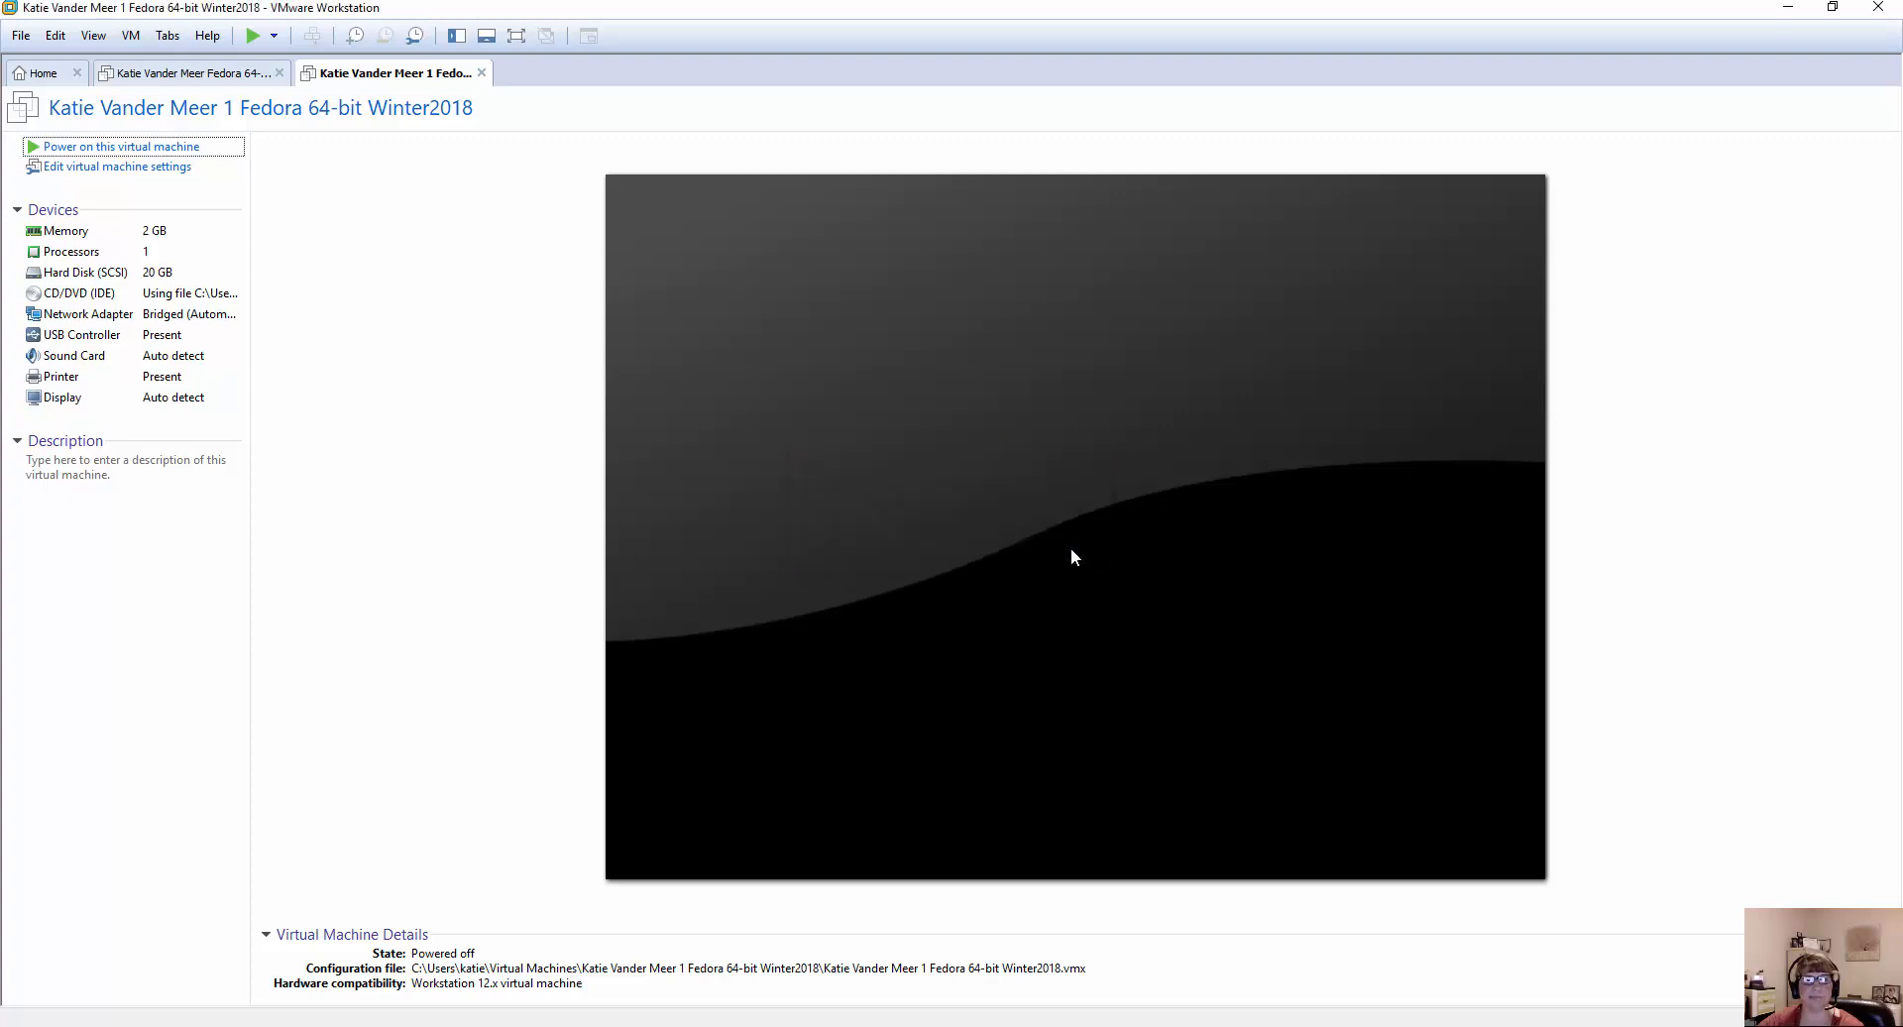
{"action": "left_click", "coordinate": [159, 147]}
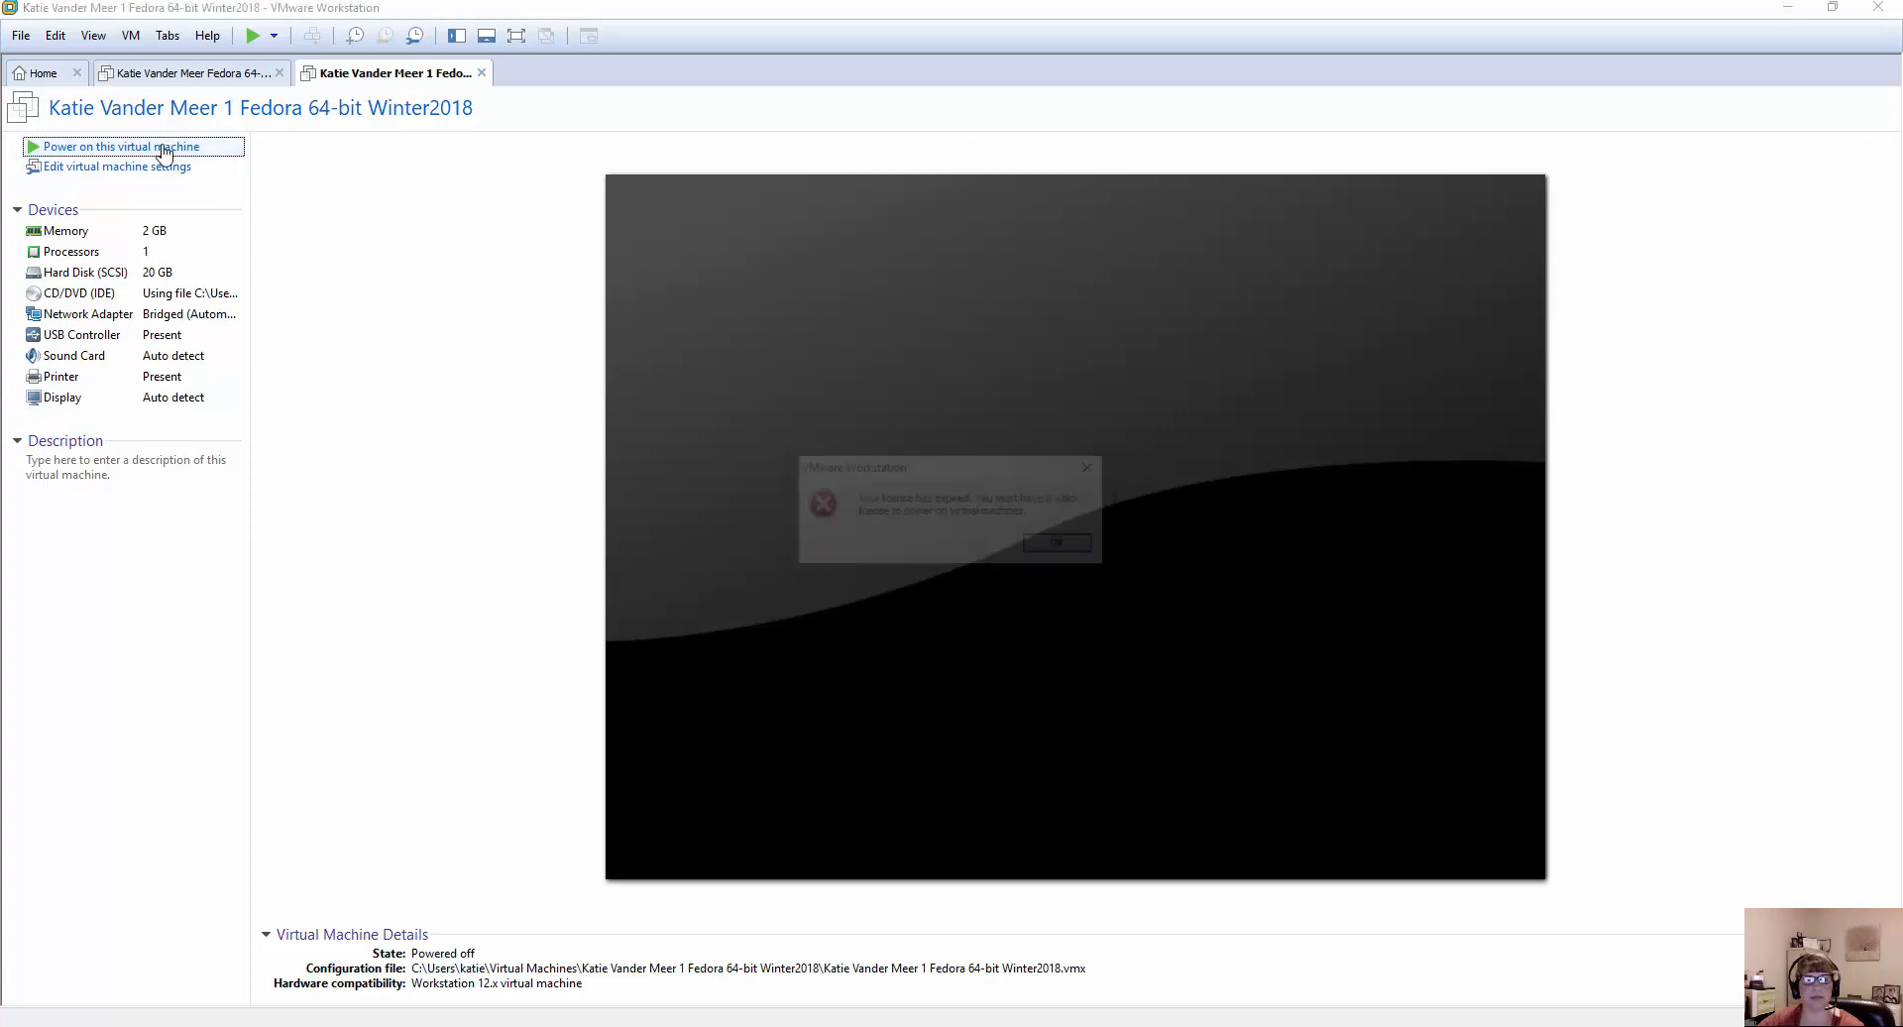
{"action": "left_click", "coordinate": [1069, 549]}
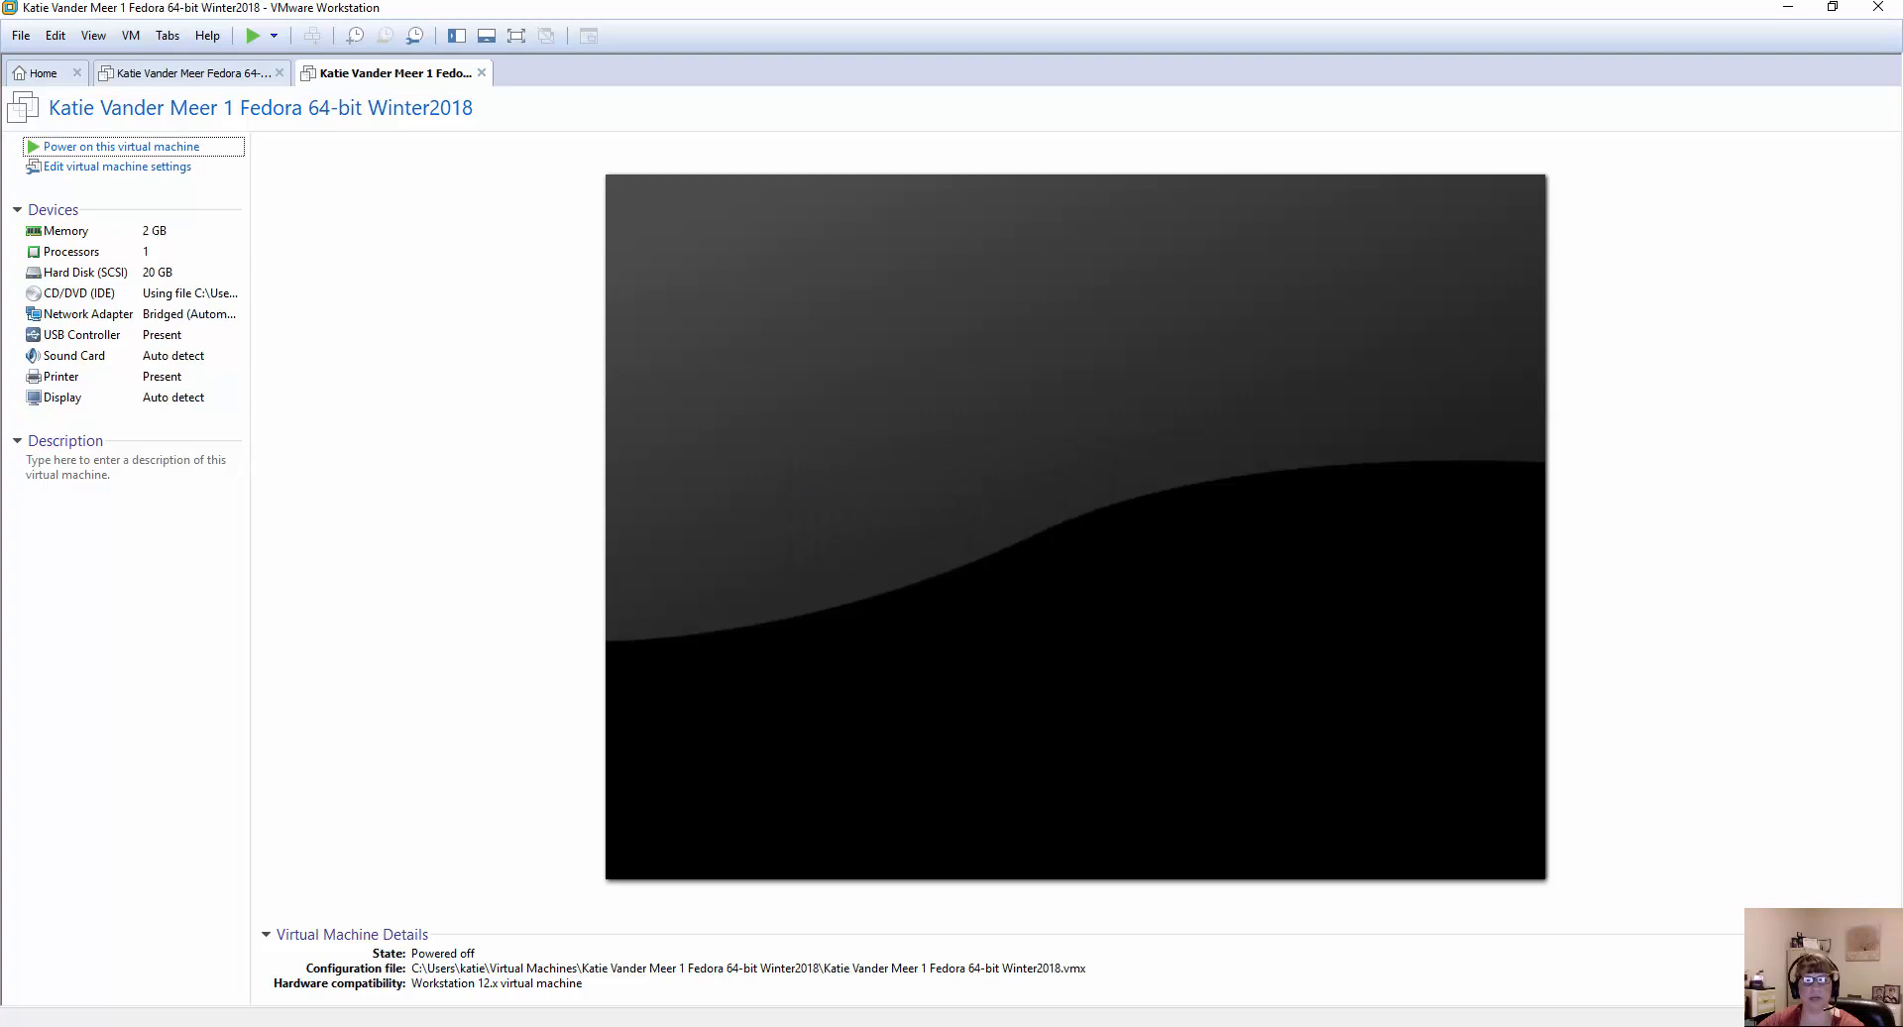
{"action": "left_click", "coordinate": [1031, 1026]}
{"action": "left_click", "coordinate": [1030, 1026]}
{"action": "left_click", "coordinate": [1031, 1026]}
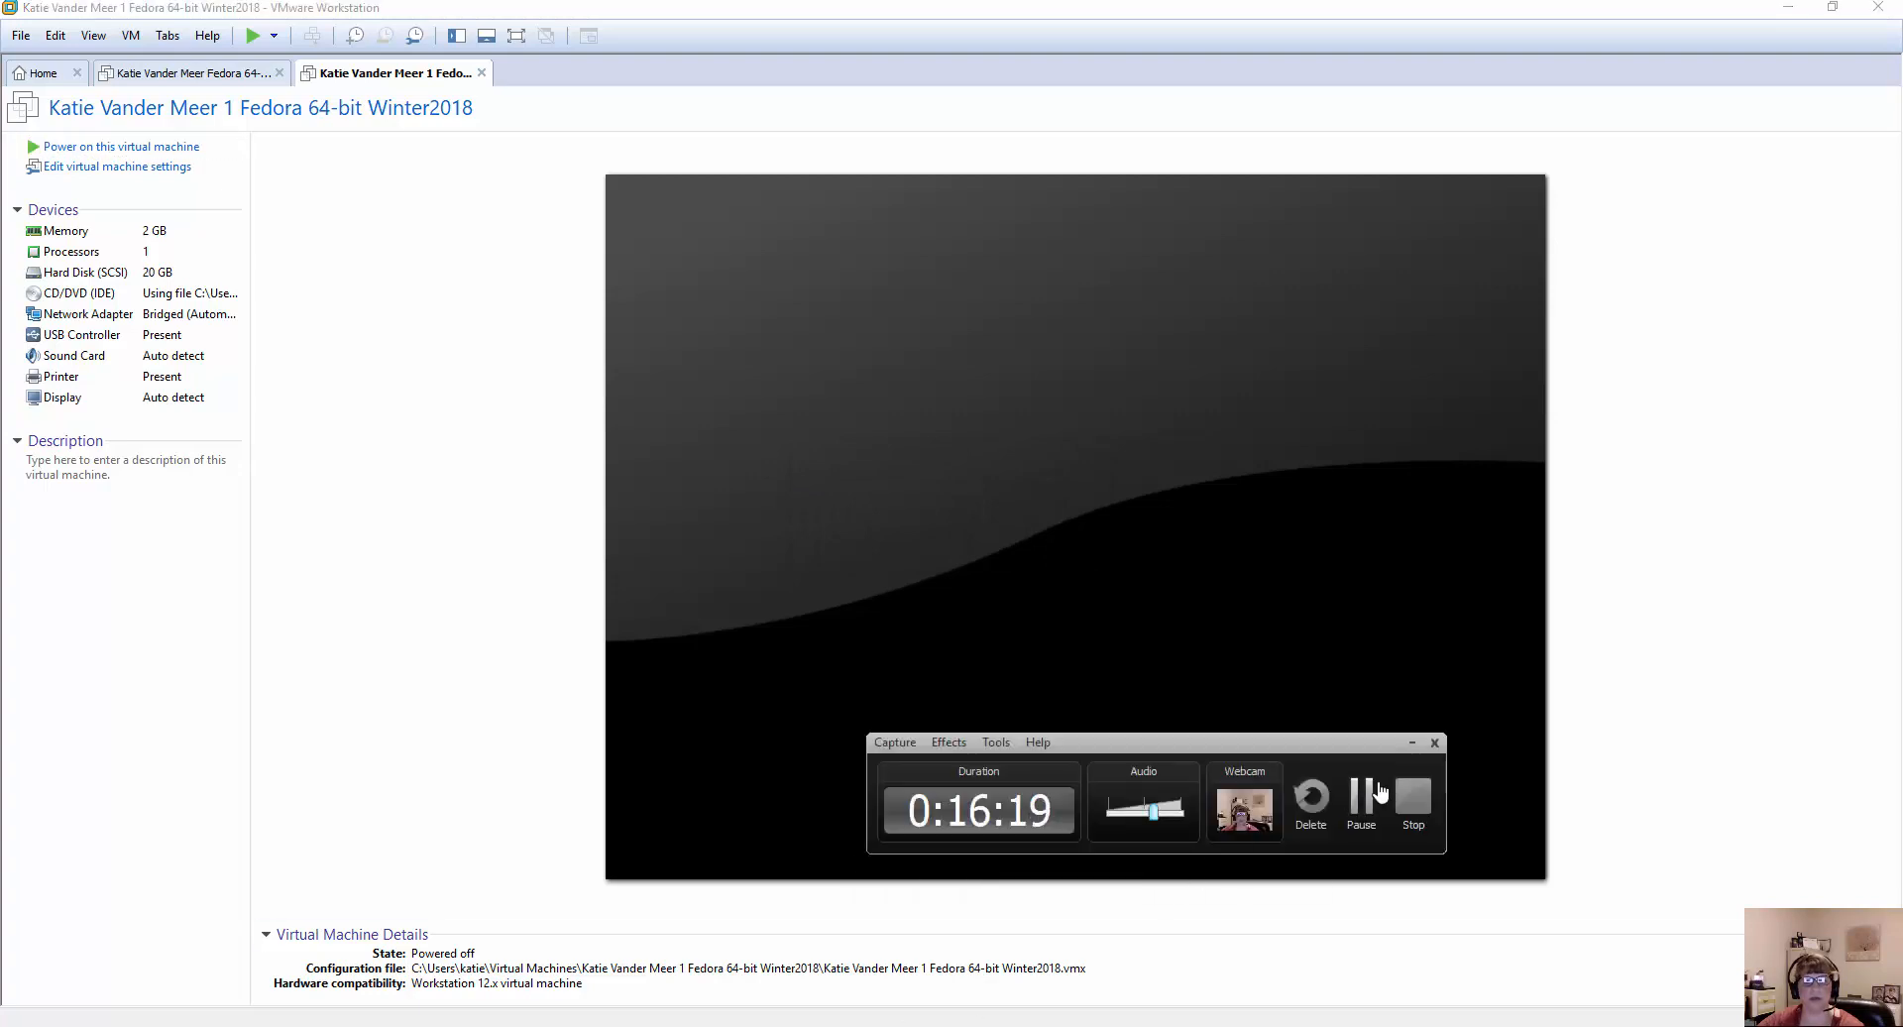
{"action": "left_click", "coordinate": [1363, 796]}
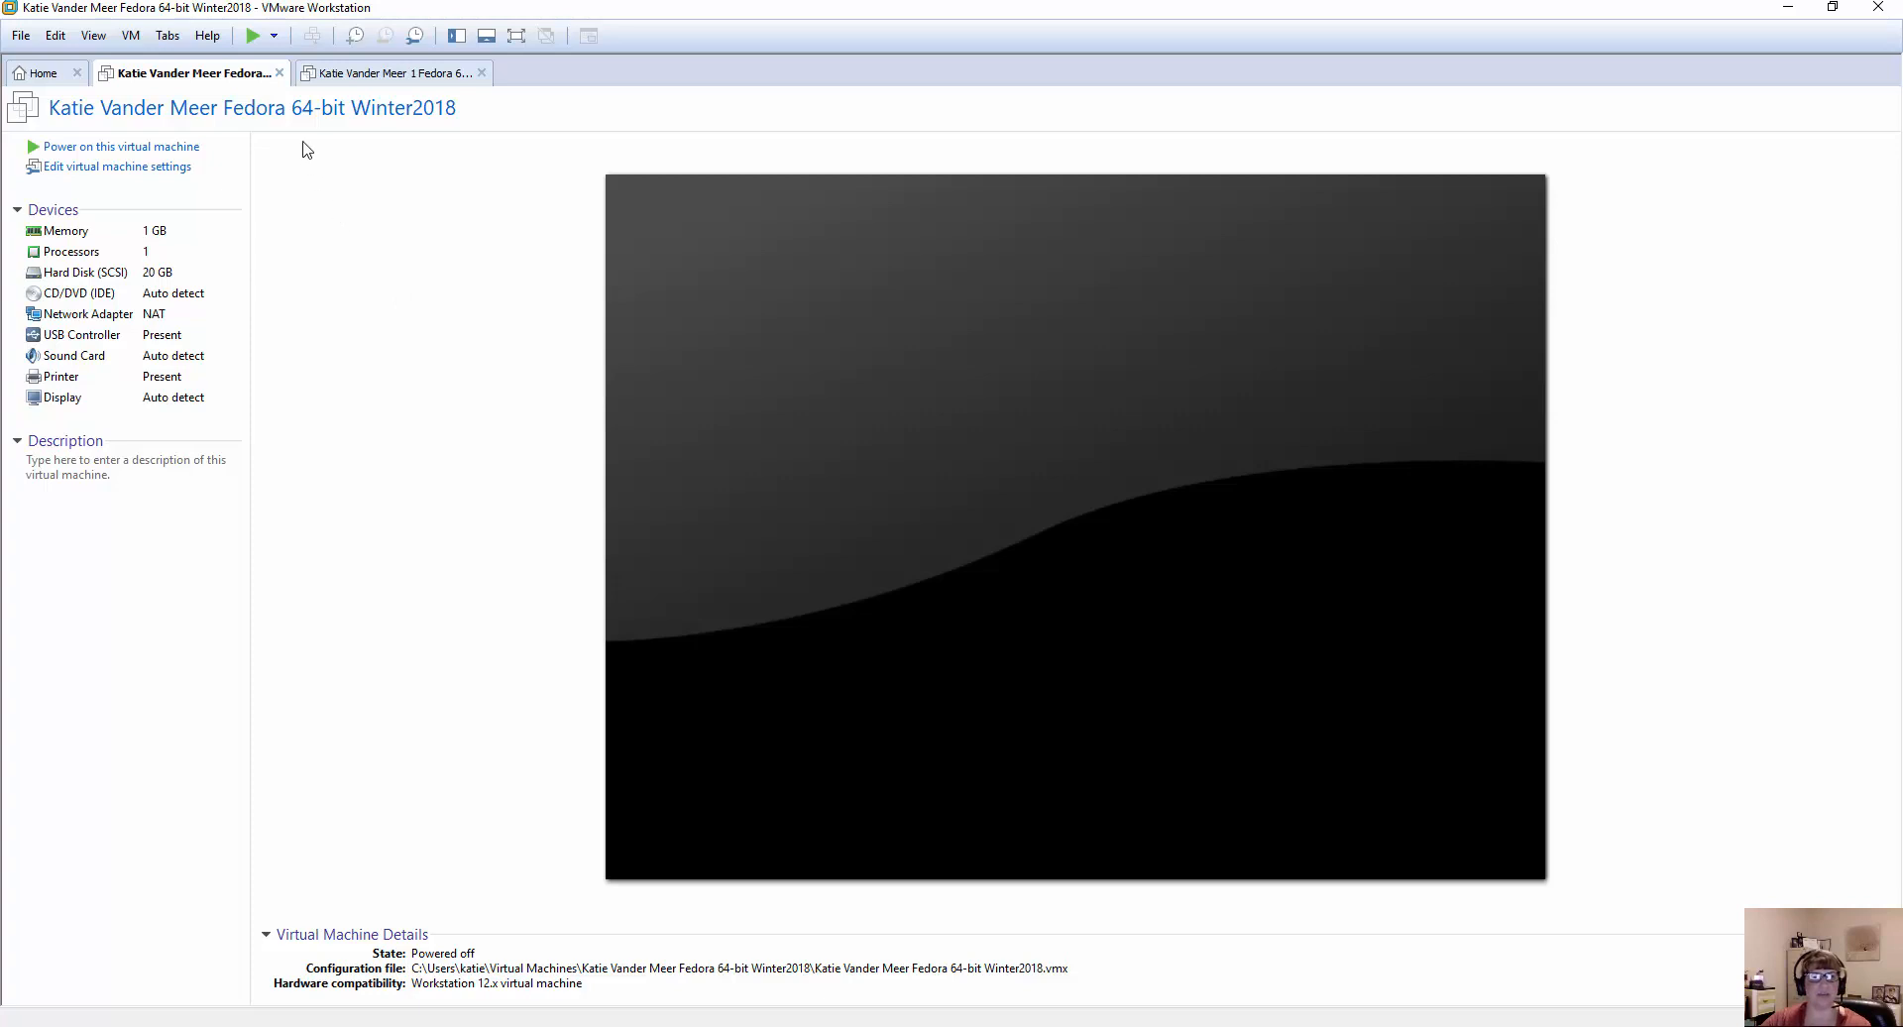
Close the other Fedora virtual machine and power on the 2 GB one, accepting the recommended keyboard hook timeout value.
{"action": "left_click", "coordinate": [365, 77]}
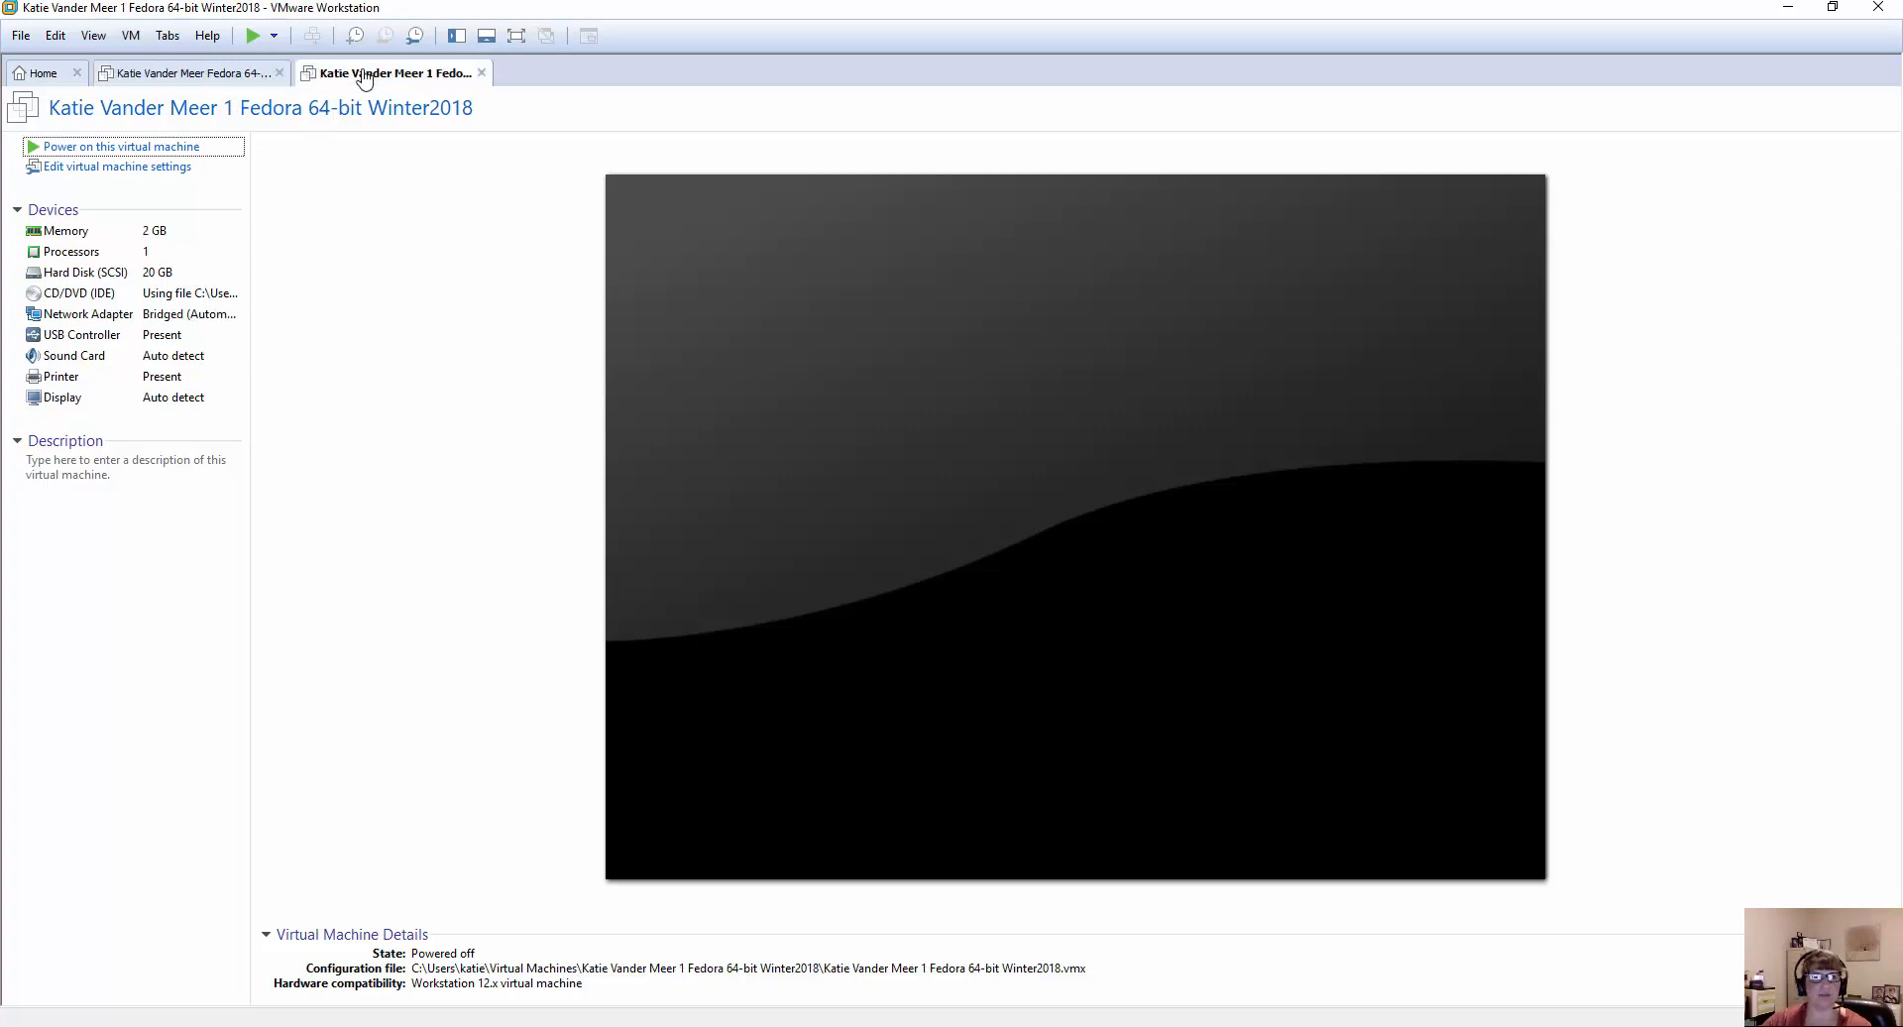
{"action": "left_click", "coordinate": [280, 73]}
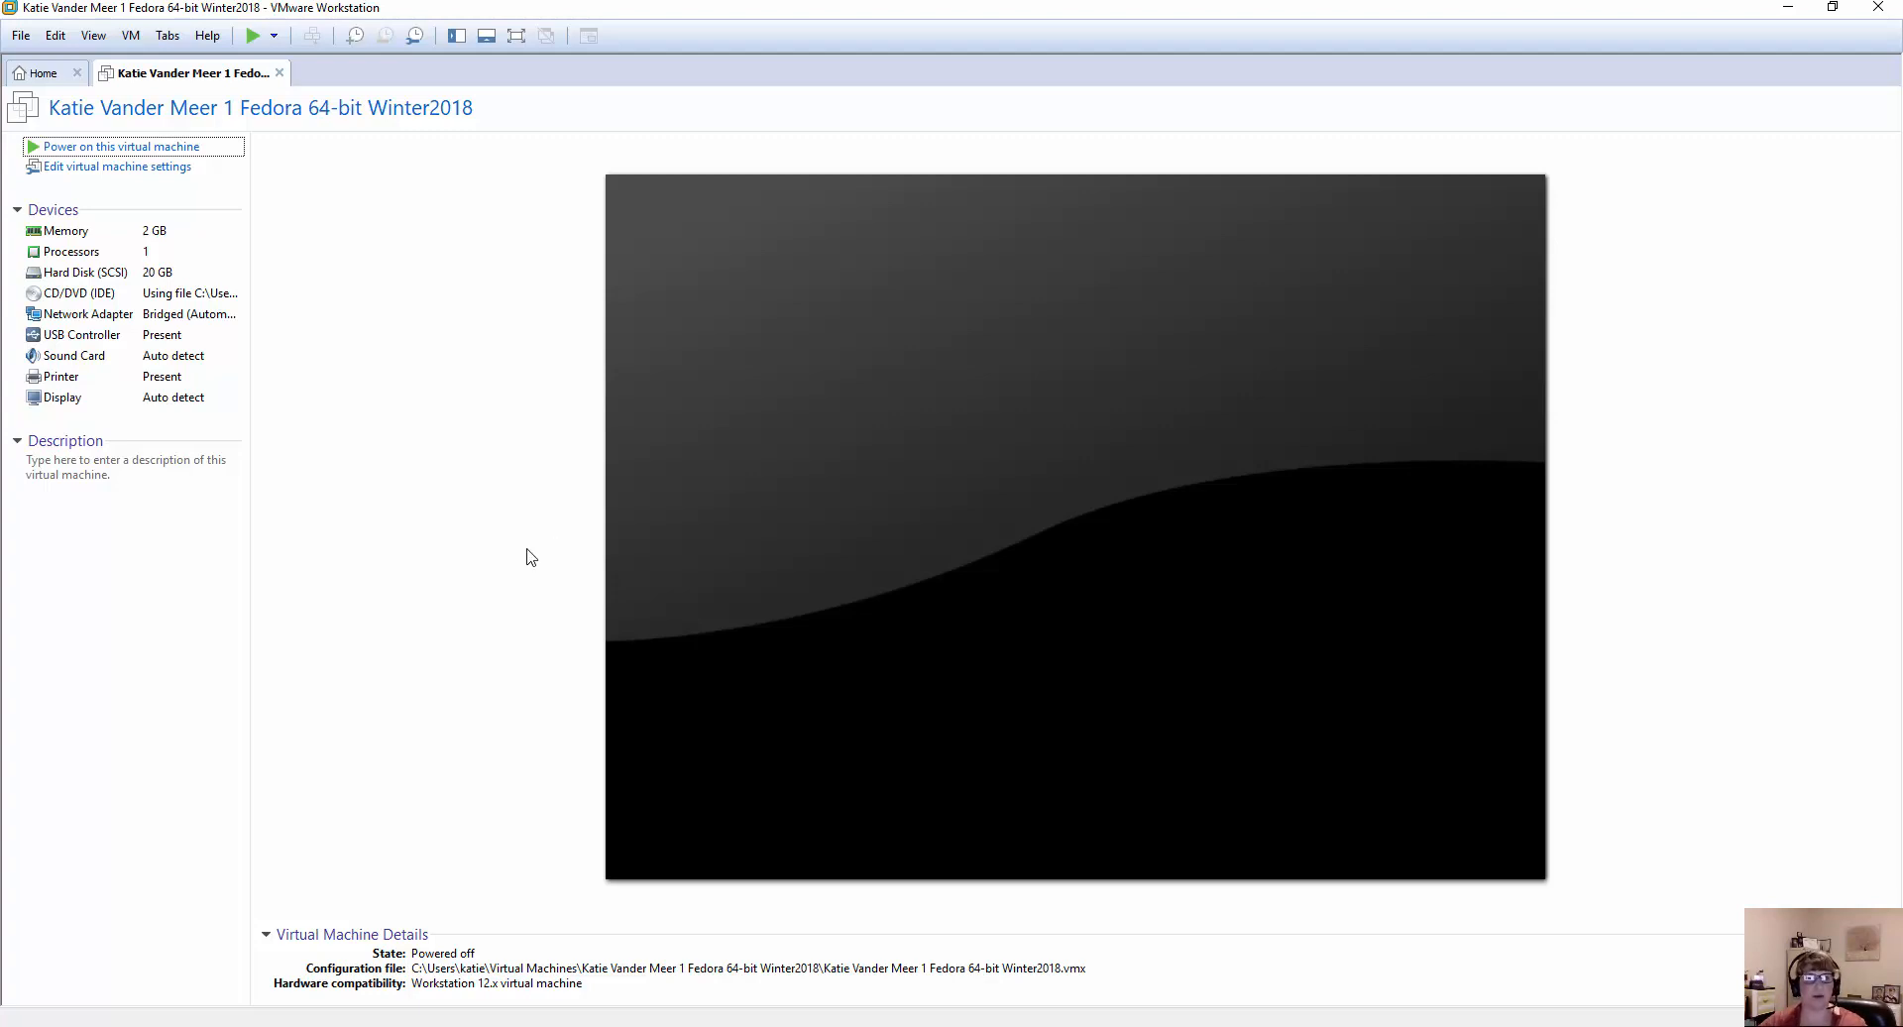
{"action": "left_click", "coordinate": [114, 152]}
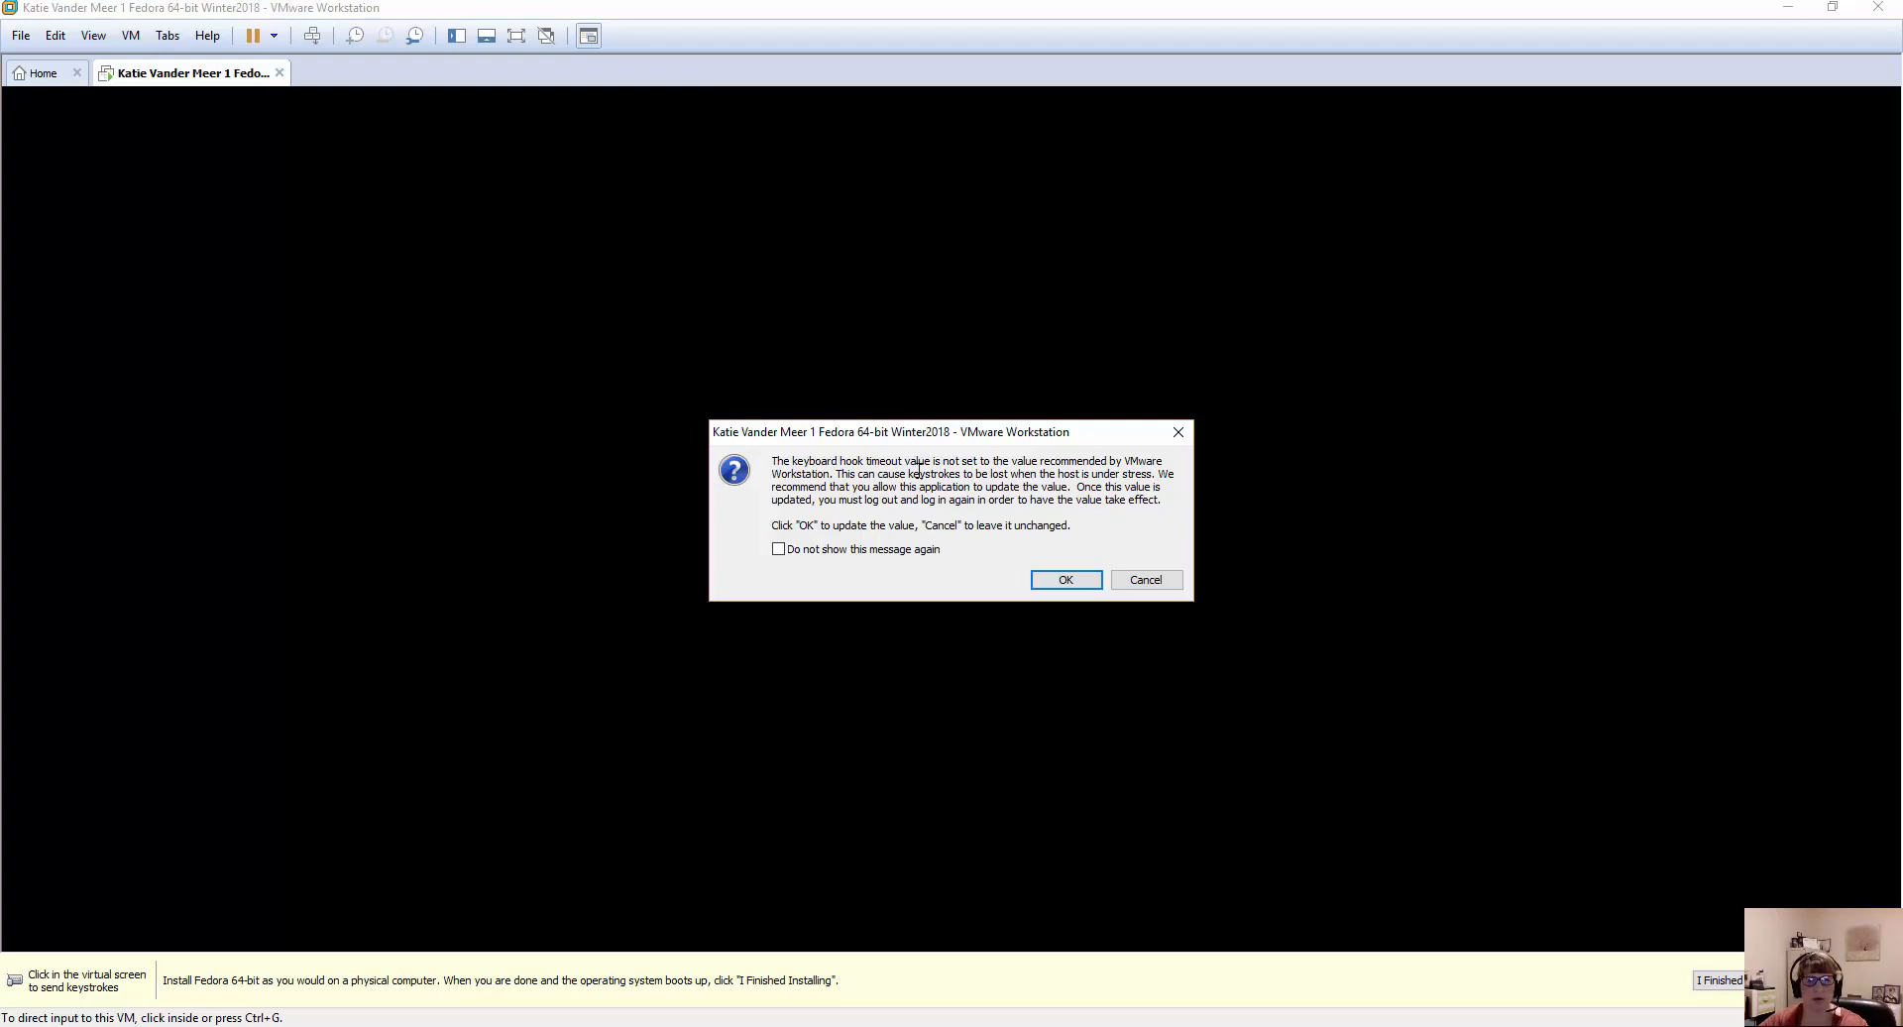
{"action": "left_click", "coordinate": [1069, 580]}
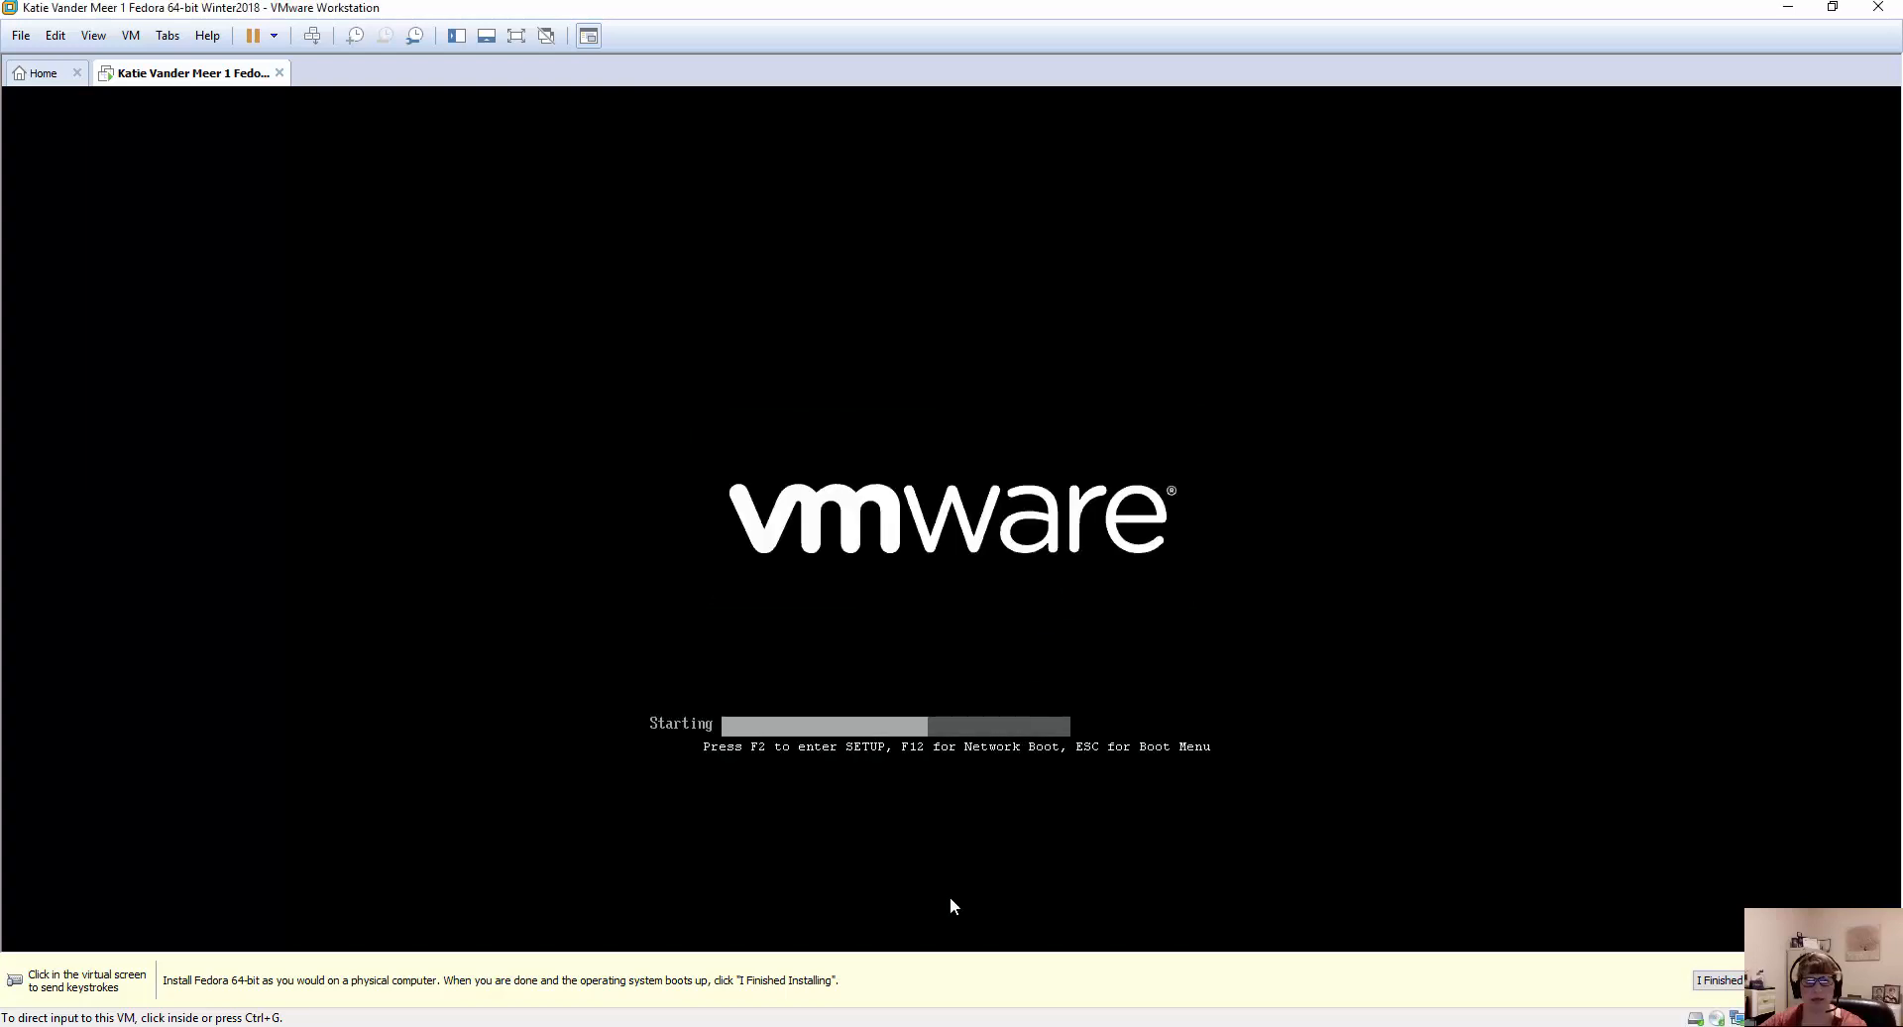
{"action": "mouse_move", "coordinate": [943, 1006]}
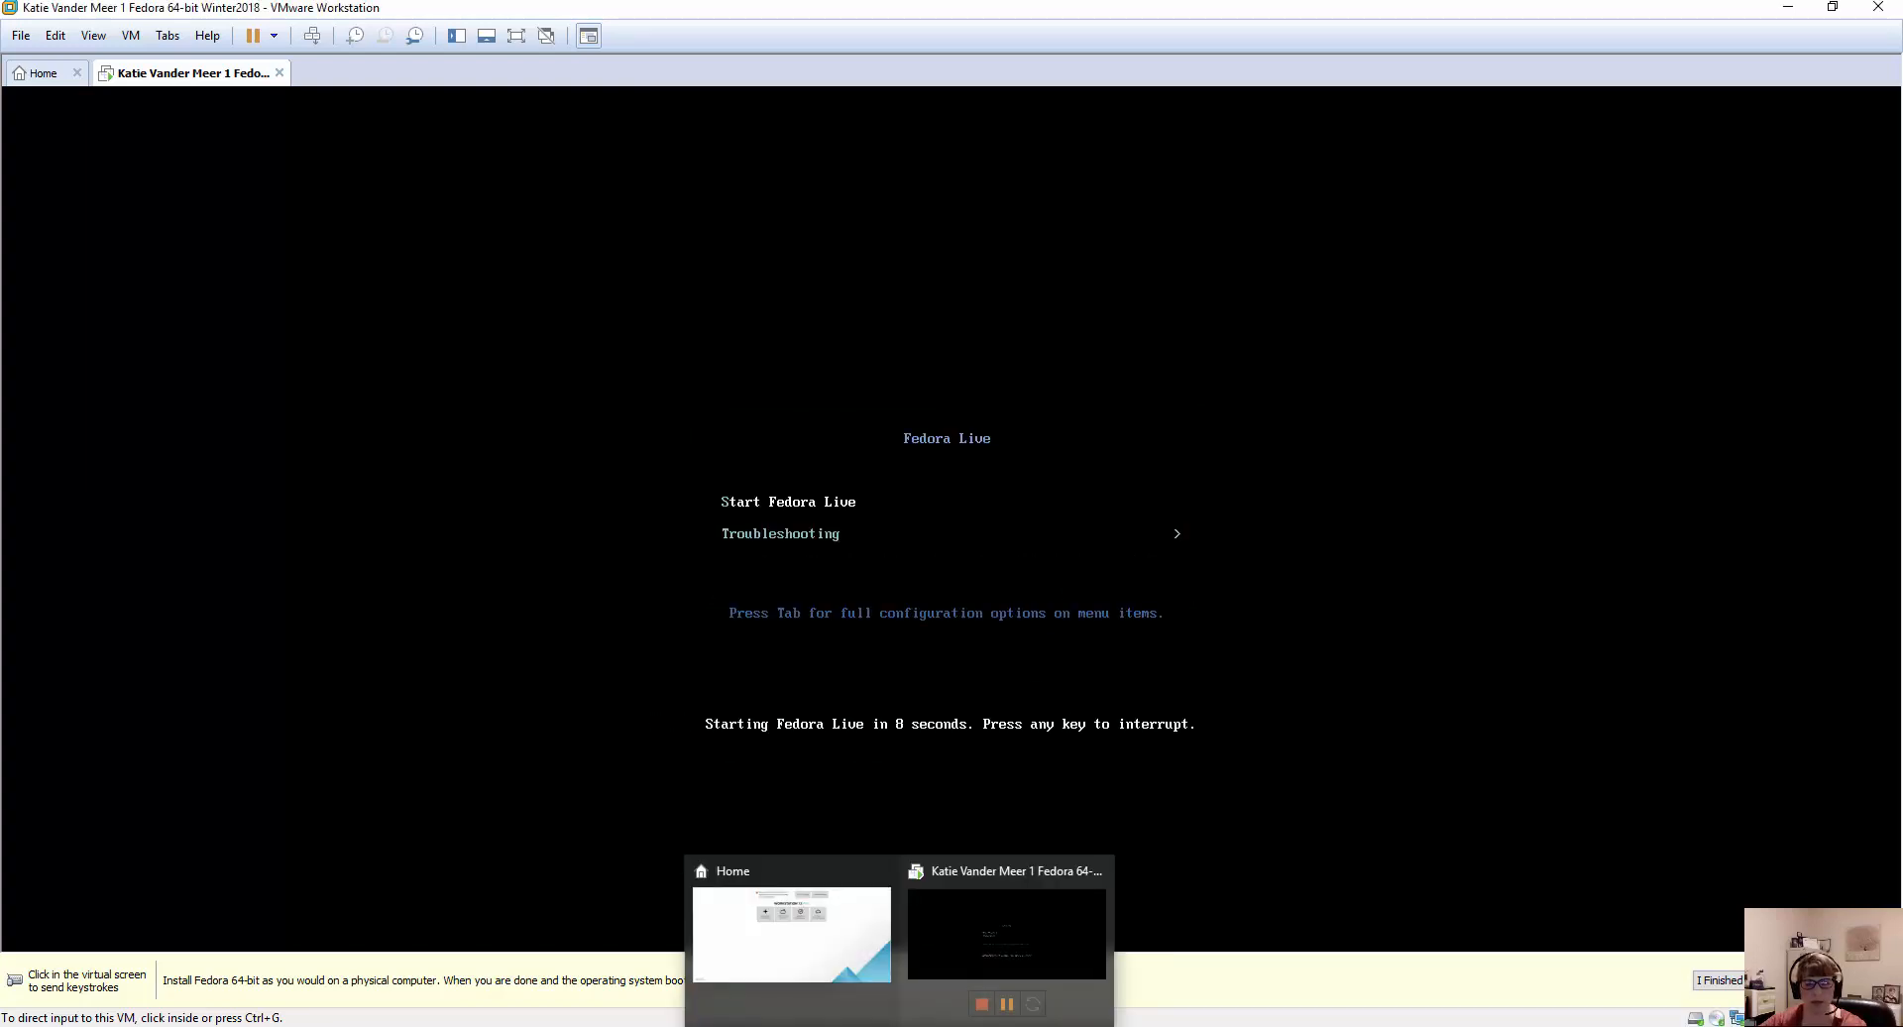
{"action": "left_click", "coordinate": [993, 873]}
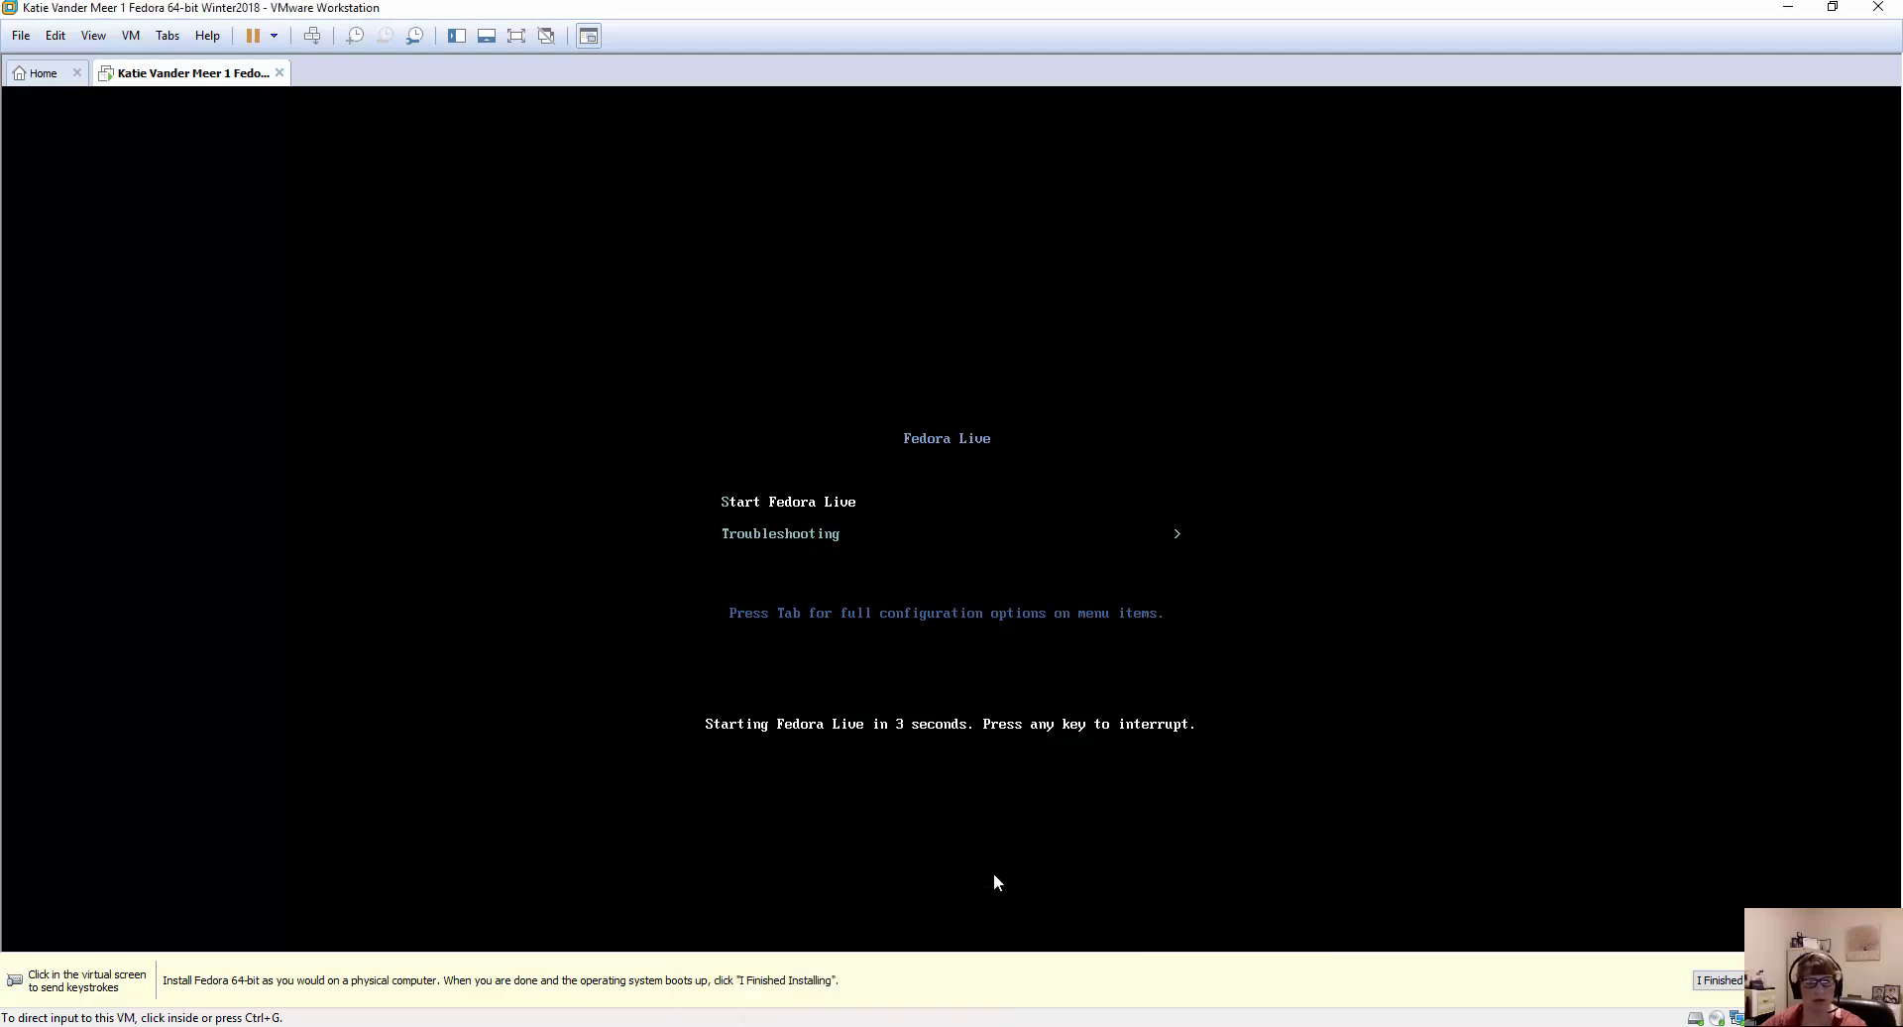
{"action": "left_click", "coordinate": [899, 1026]}
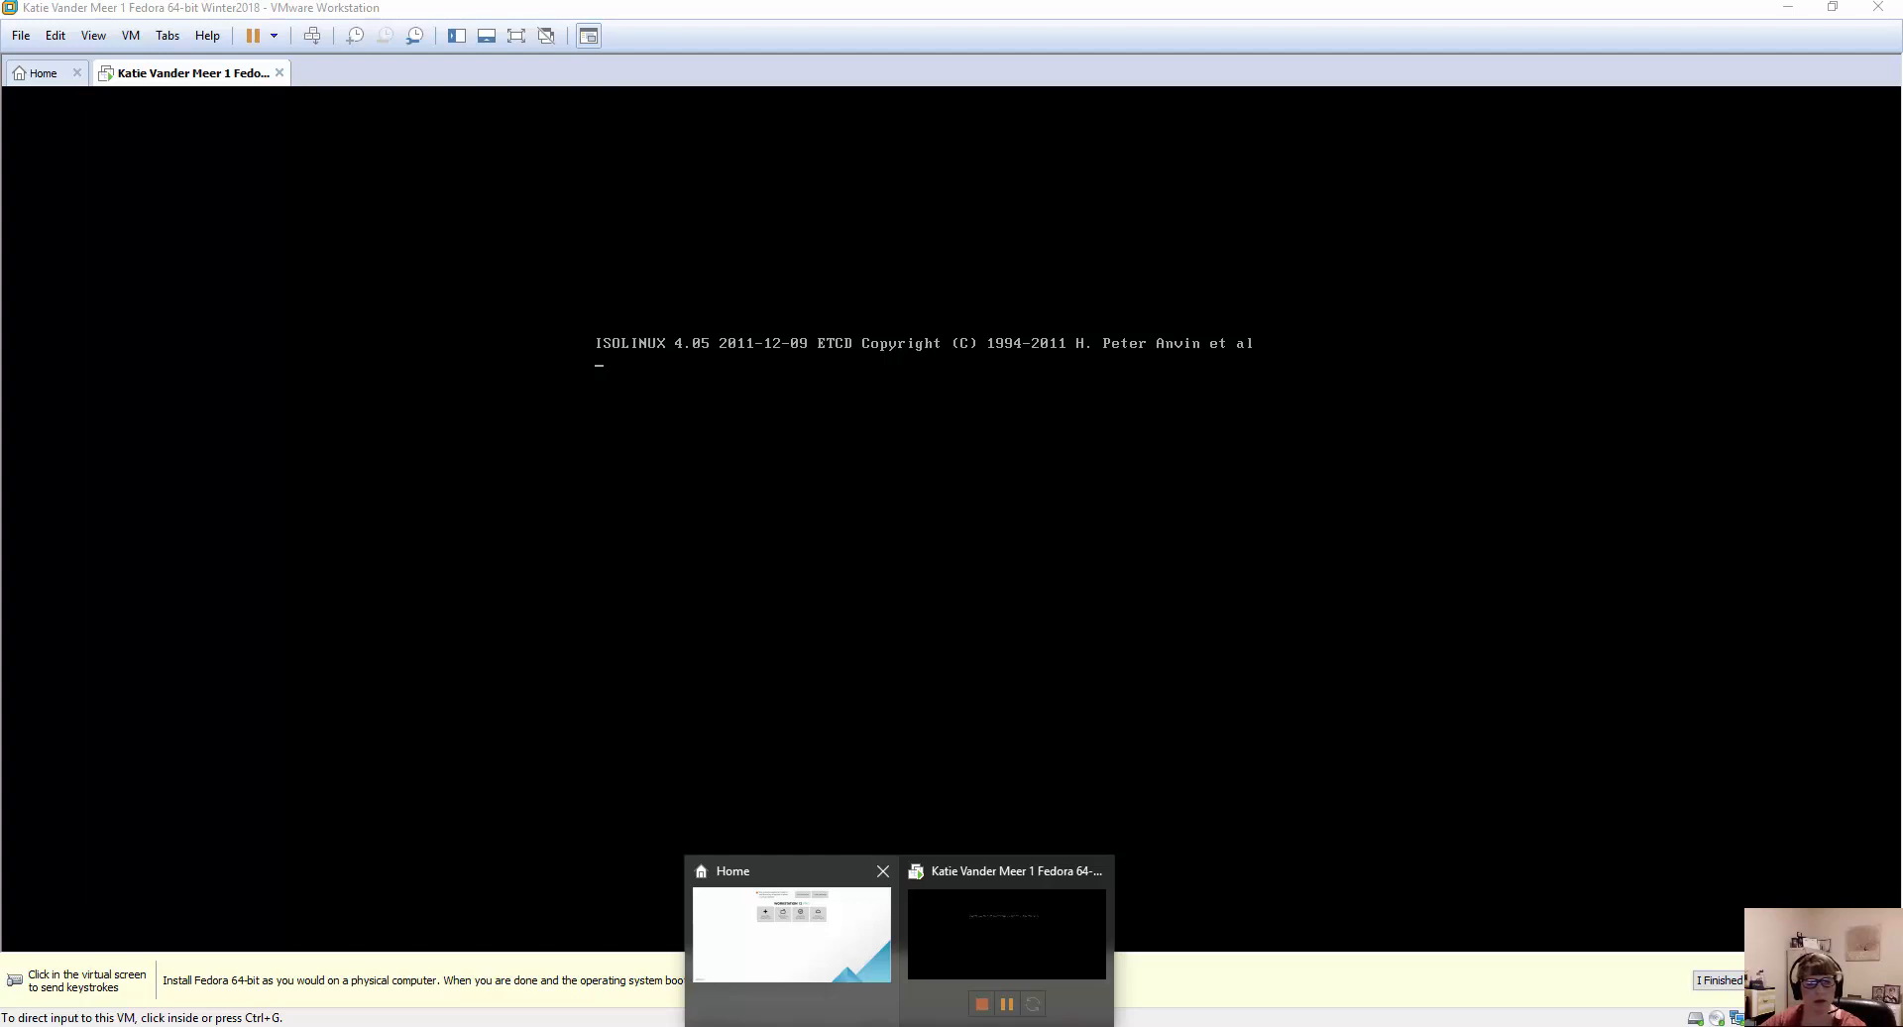
{"action": "left_click", "coordinate": [947, 1026]}
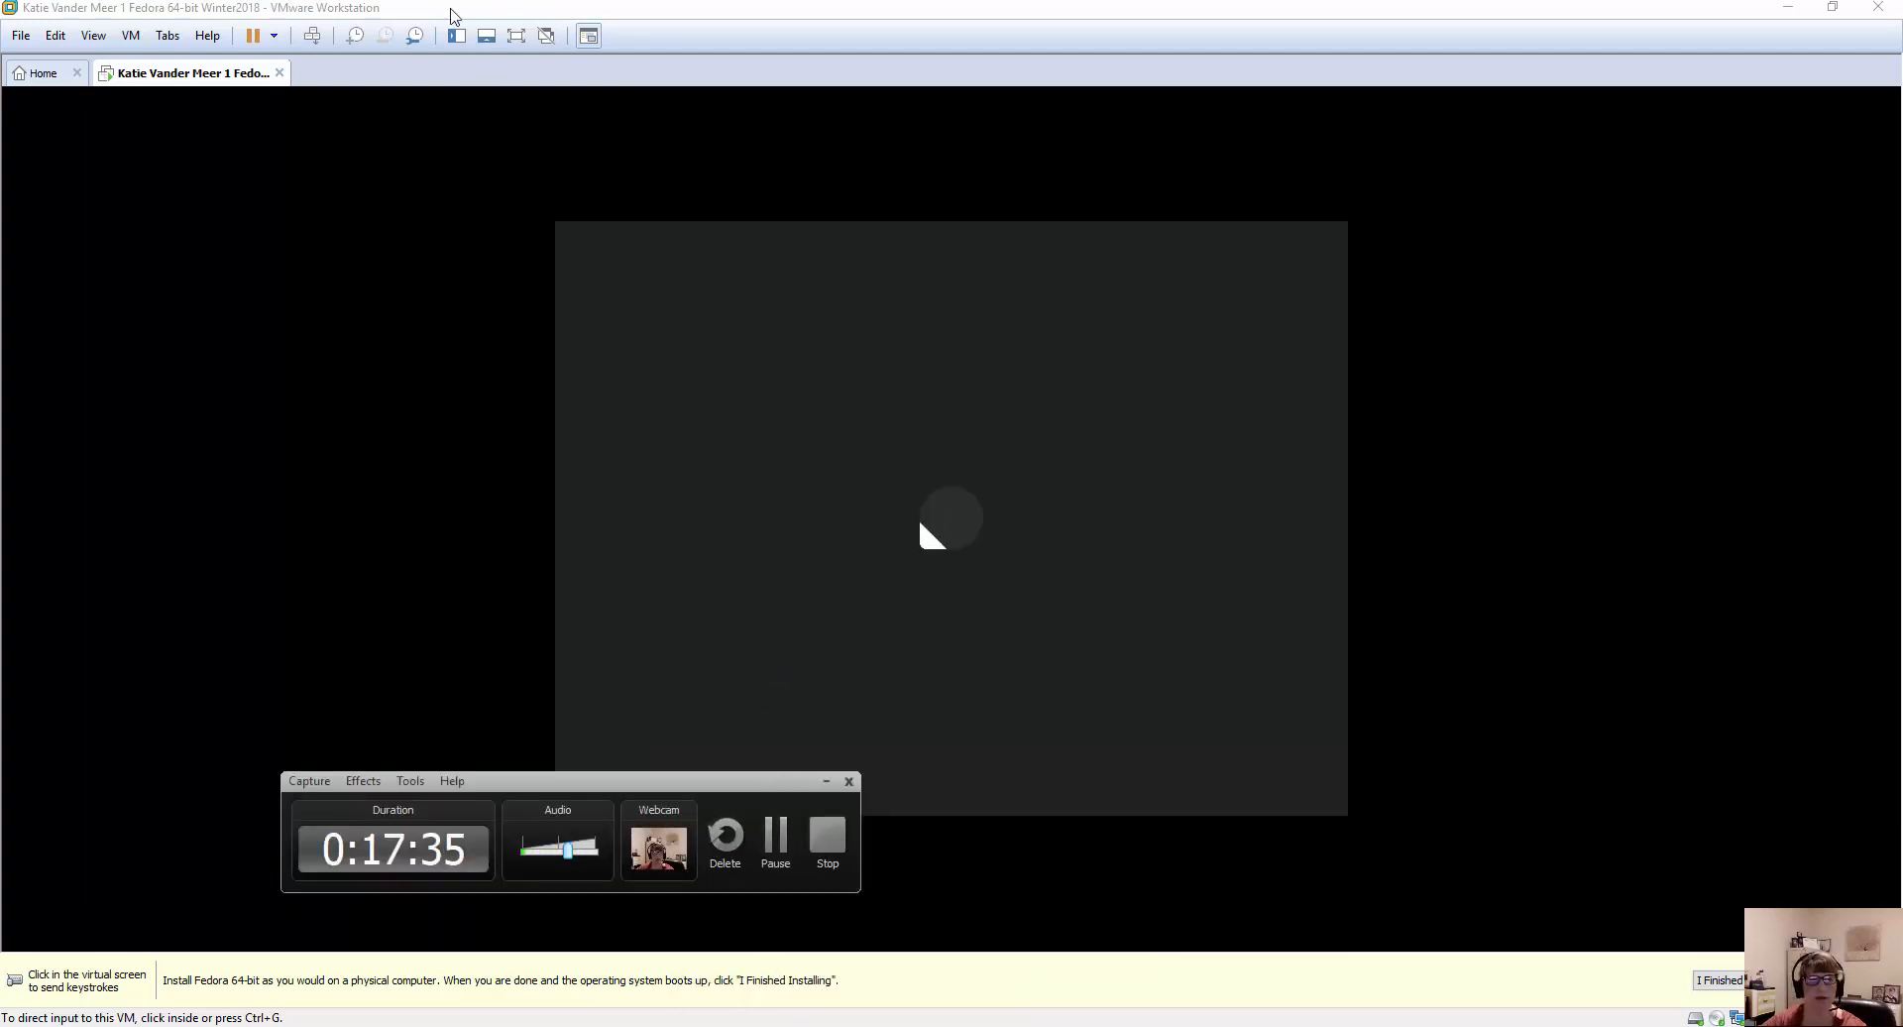
{"action": "left_click", "coordinate": [826, 782]}
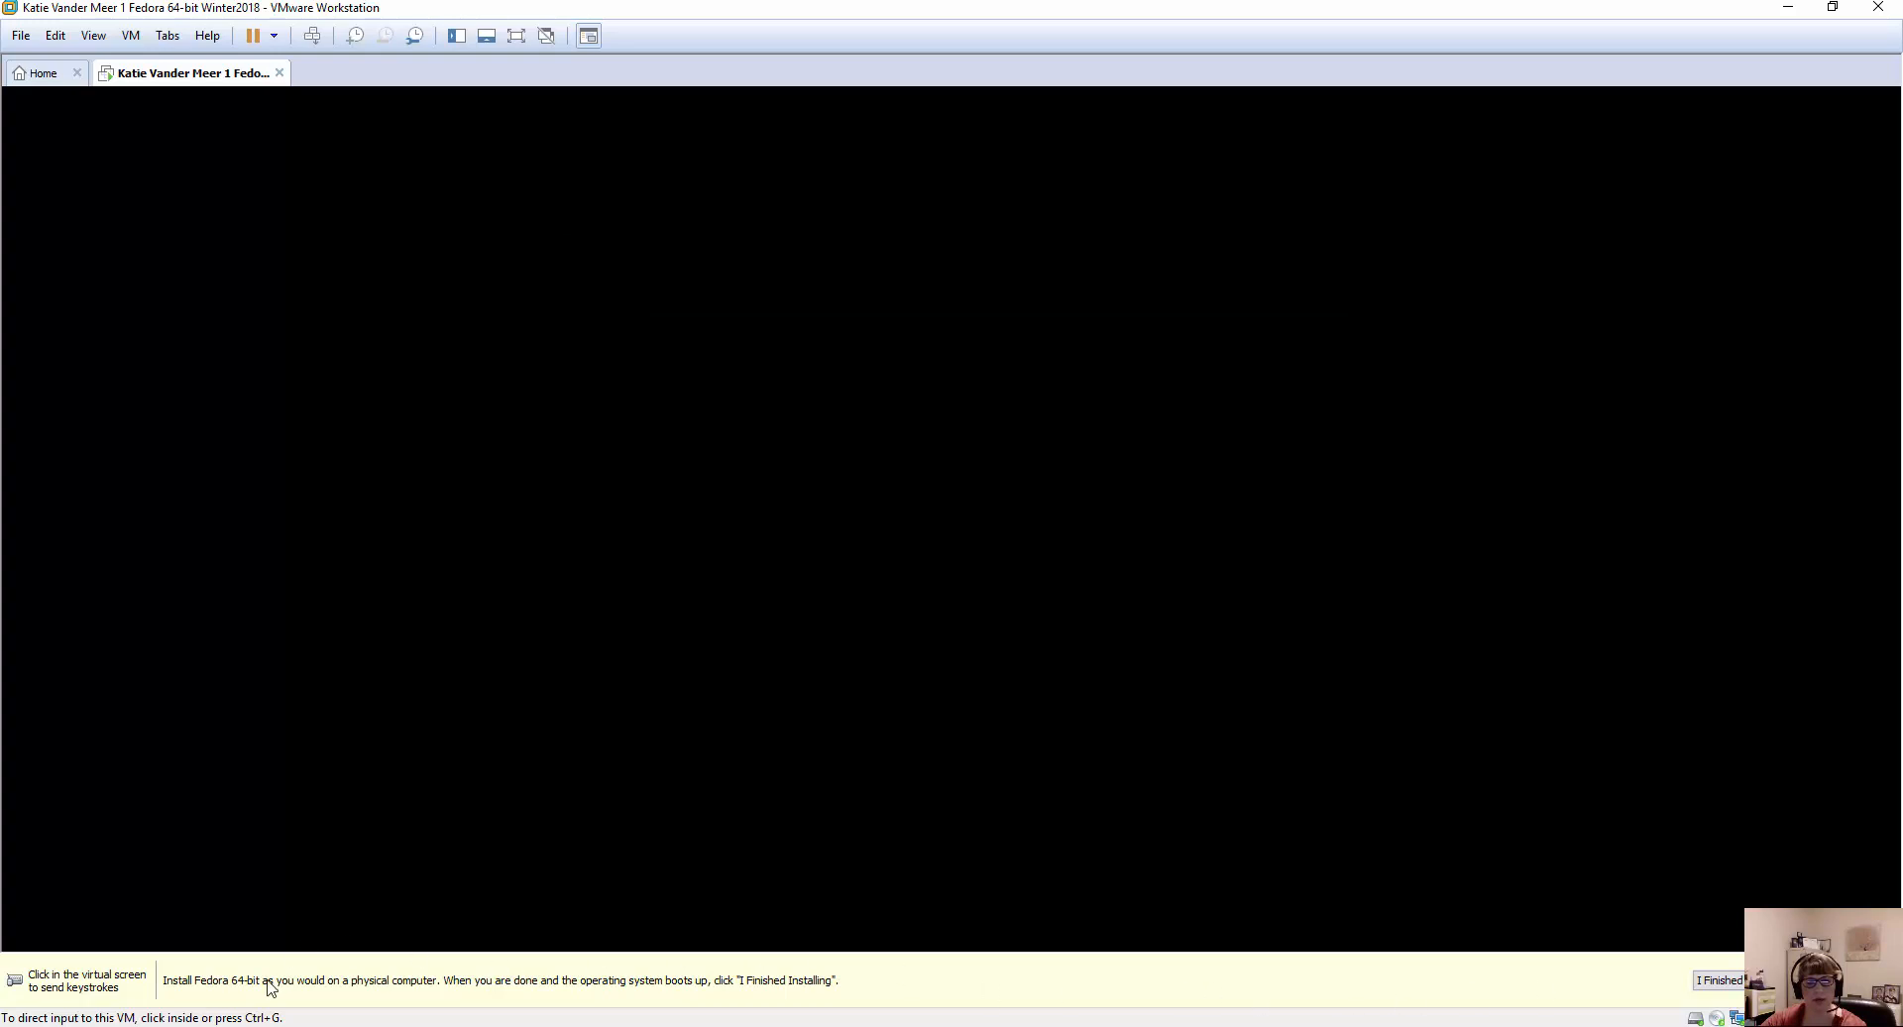
{"action": "left_click", "coordinate": [335, 976]}
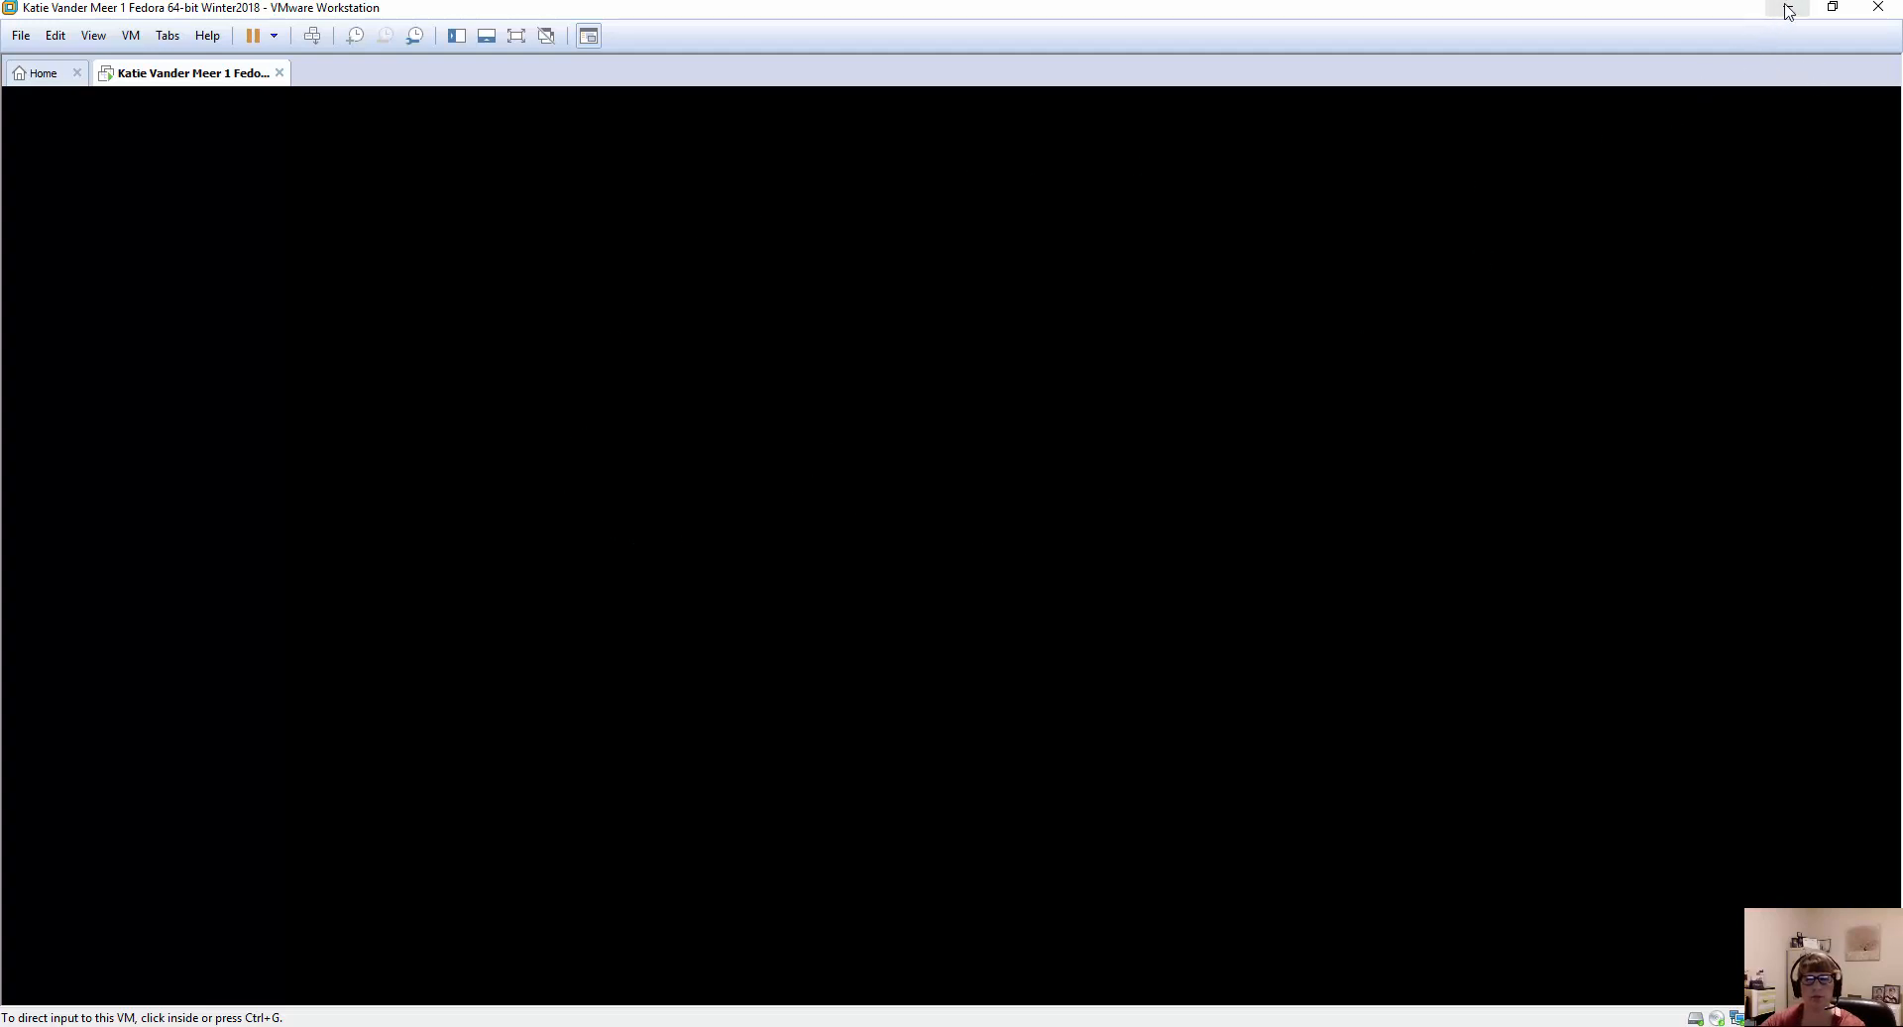
Minimize the browser and textbook windows behind VMware Workstation and return the running Fedora virtual machine's window to full screen size.
{"action": "double_click", "coordinate": [1728, 12]}
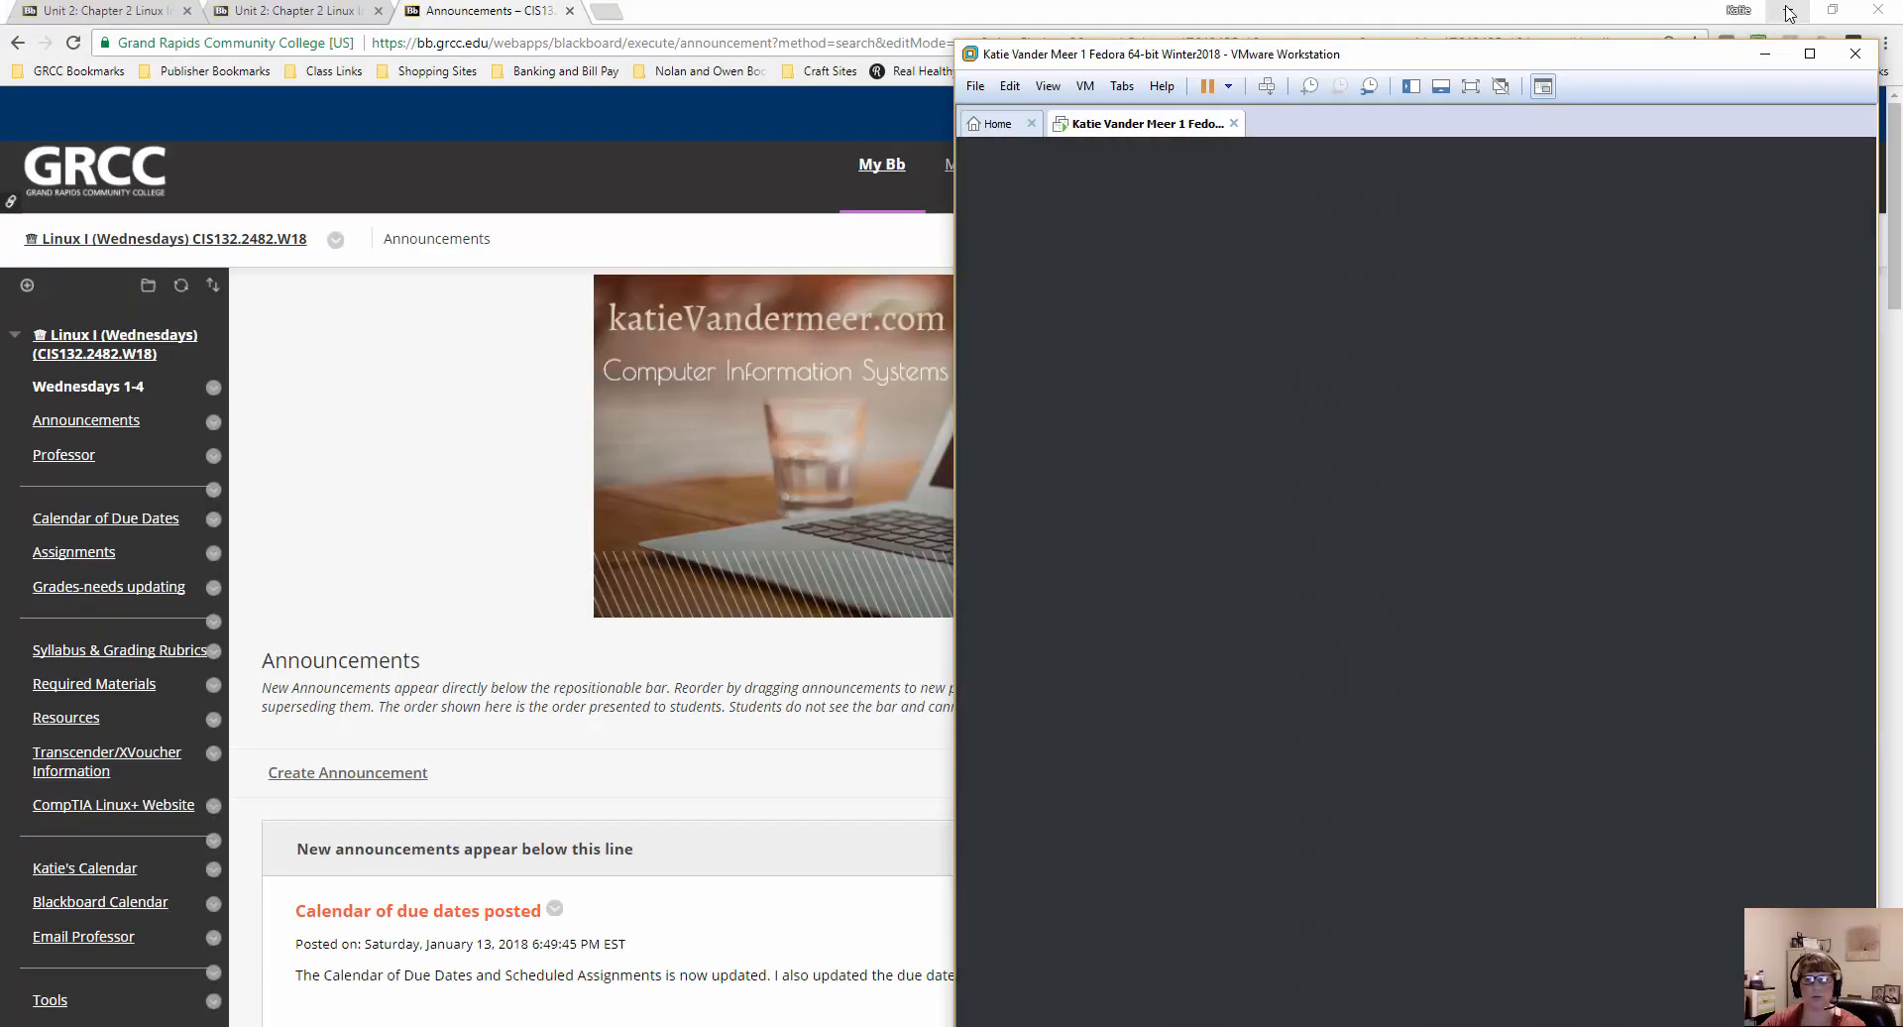
{"action": "left_click", "coordinate": [1789, 13]}
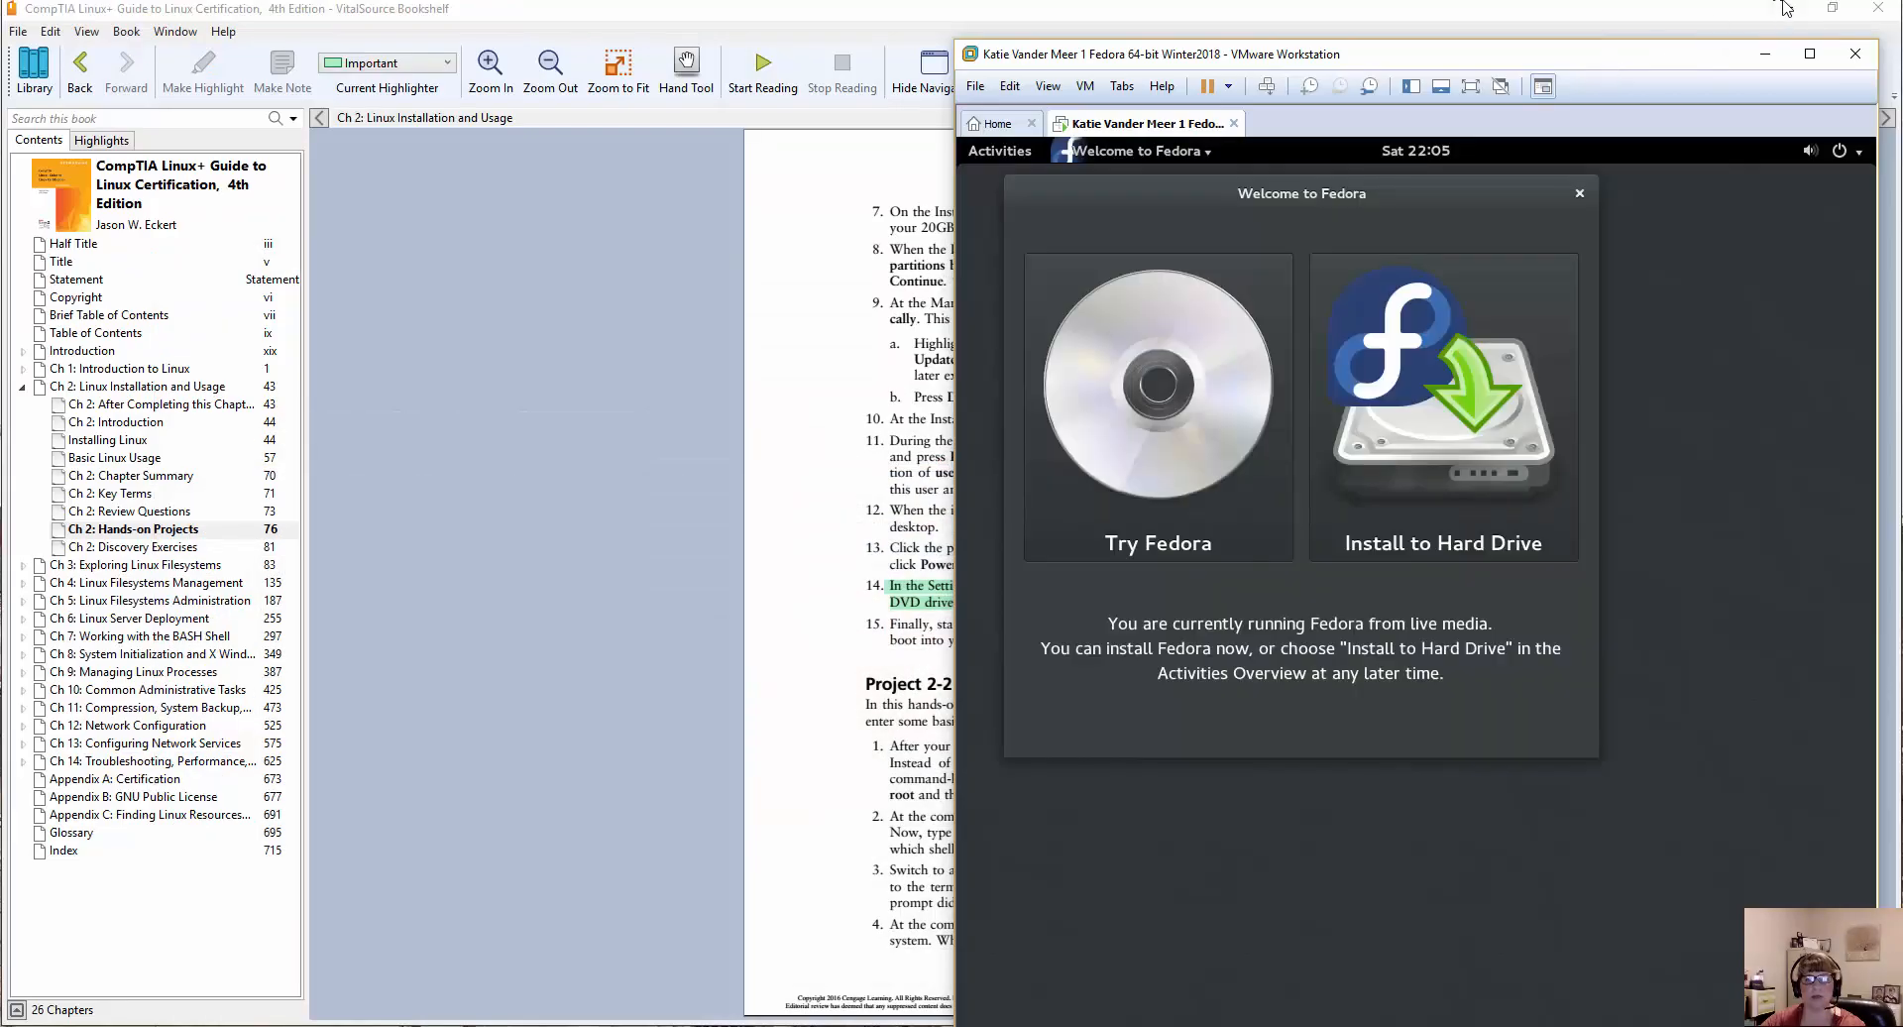
{"action": "left_click", "coordinate": [1799, 10]}
{"action": "left_click", "coordinate": [1800, 10]}
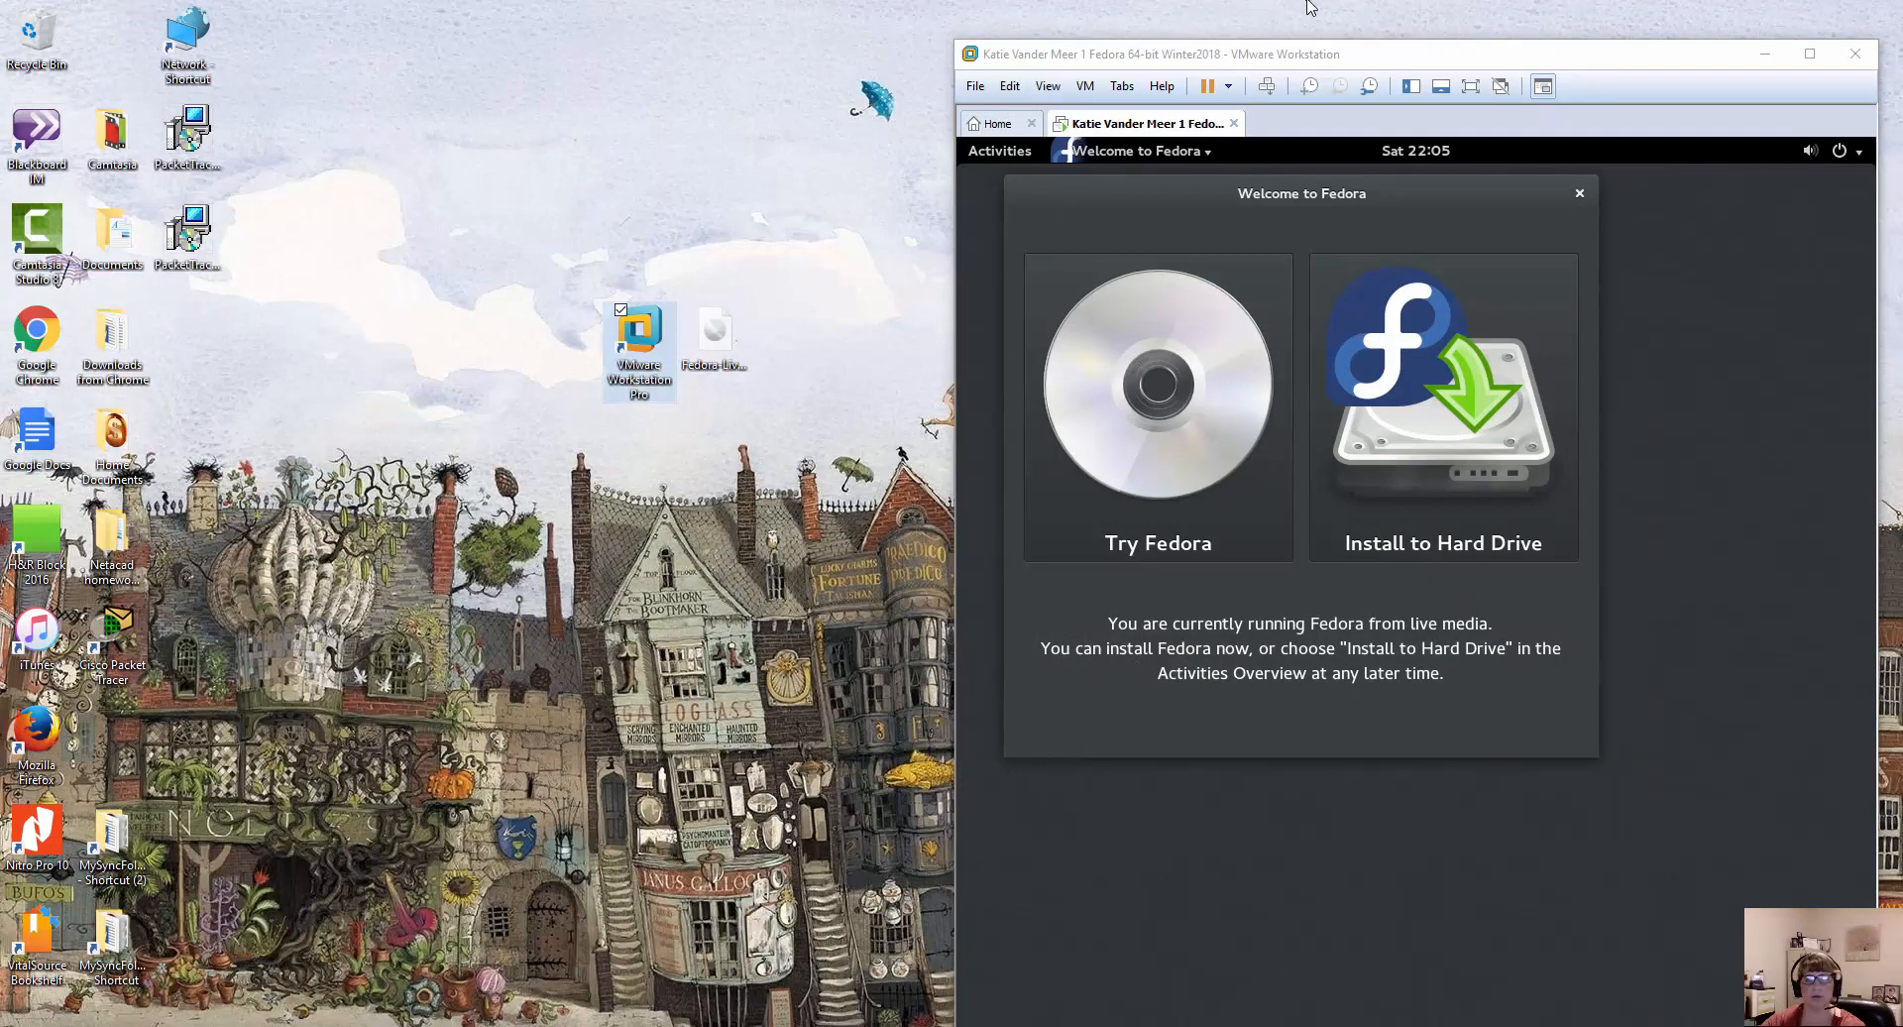
{"action": "left_click_drag", "start_coordinate": [1338, 44], "coordinate": [796, 22]}
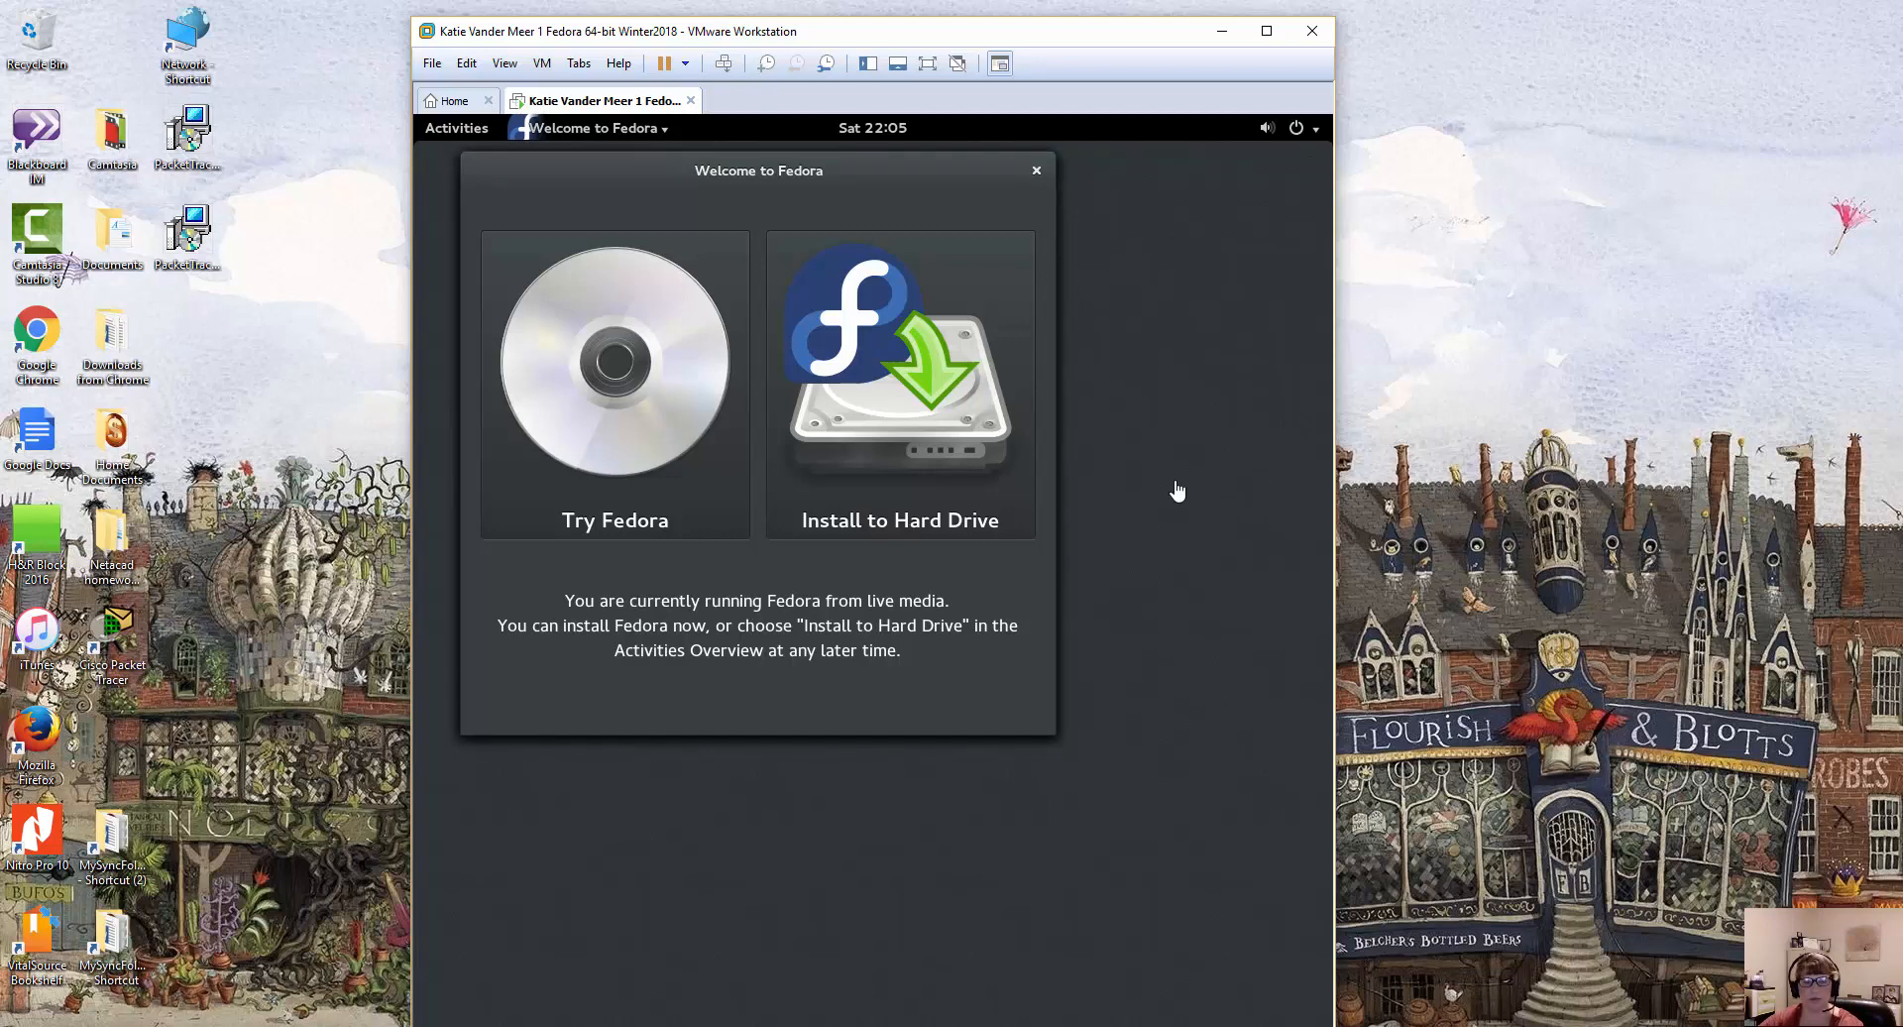
{"action": "left_click", "coordinate": [1267, 33]}
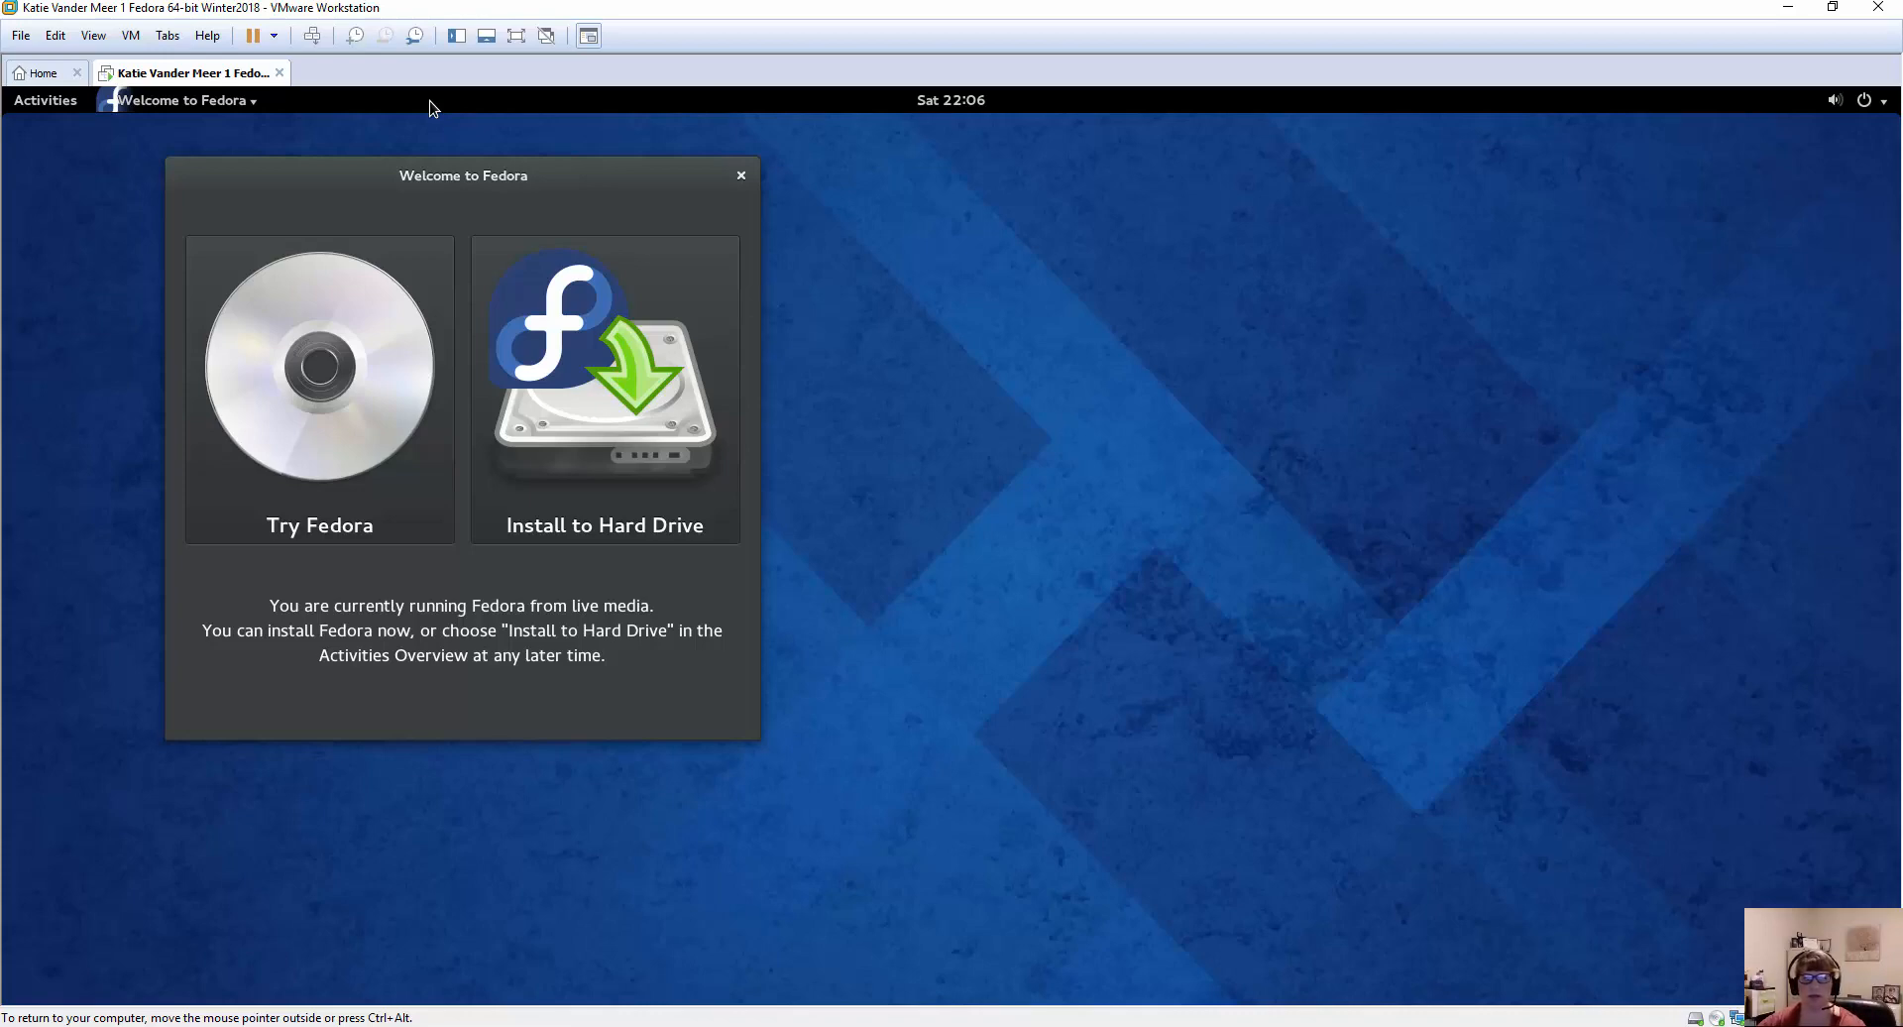
Start installing Fedora to the hard drive from the welcome window and continue with English (United States) as the installation language.
{"action": "left_click_drag", "start_coordinate": [591, 182], "coordinate": [1010, 273]}
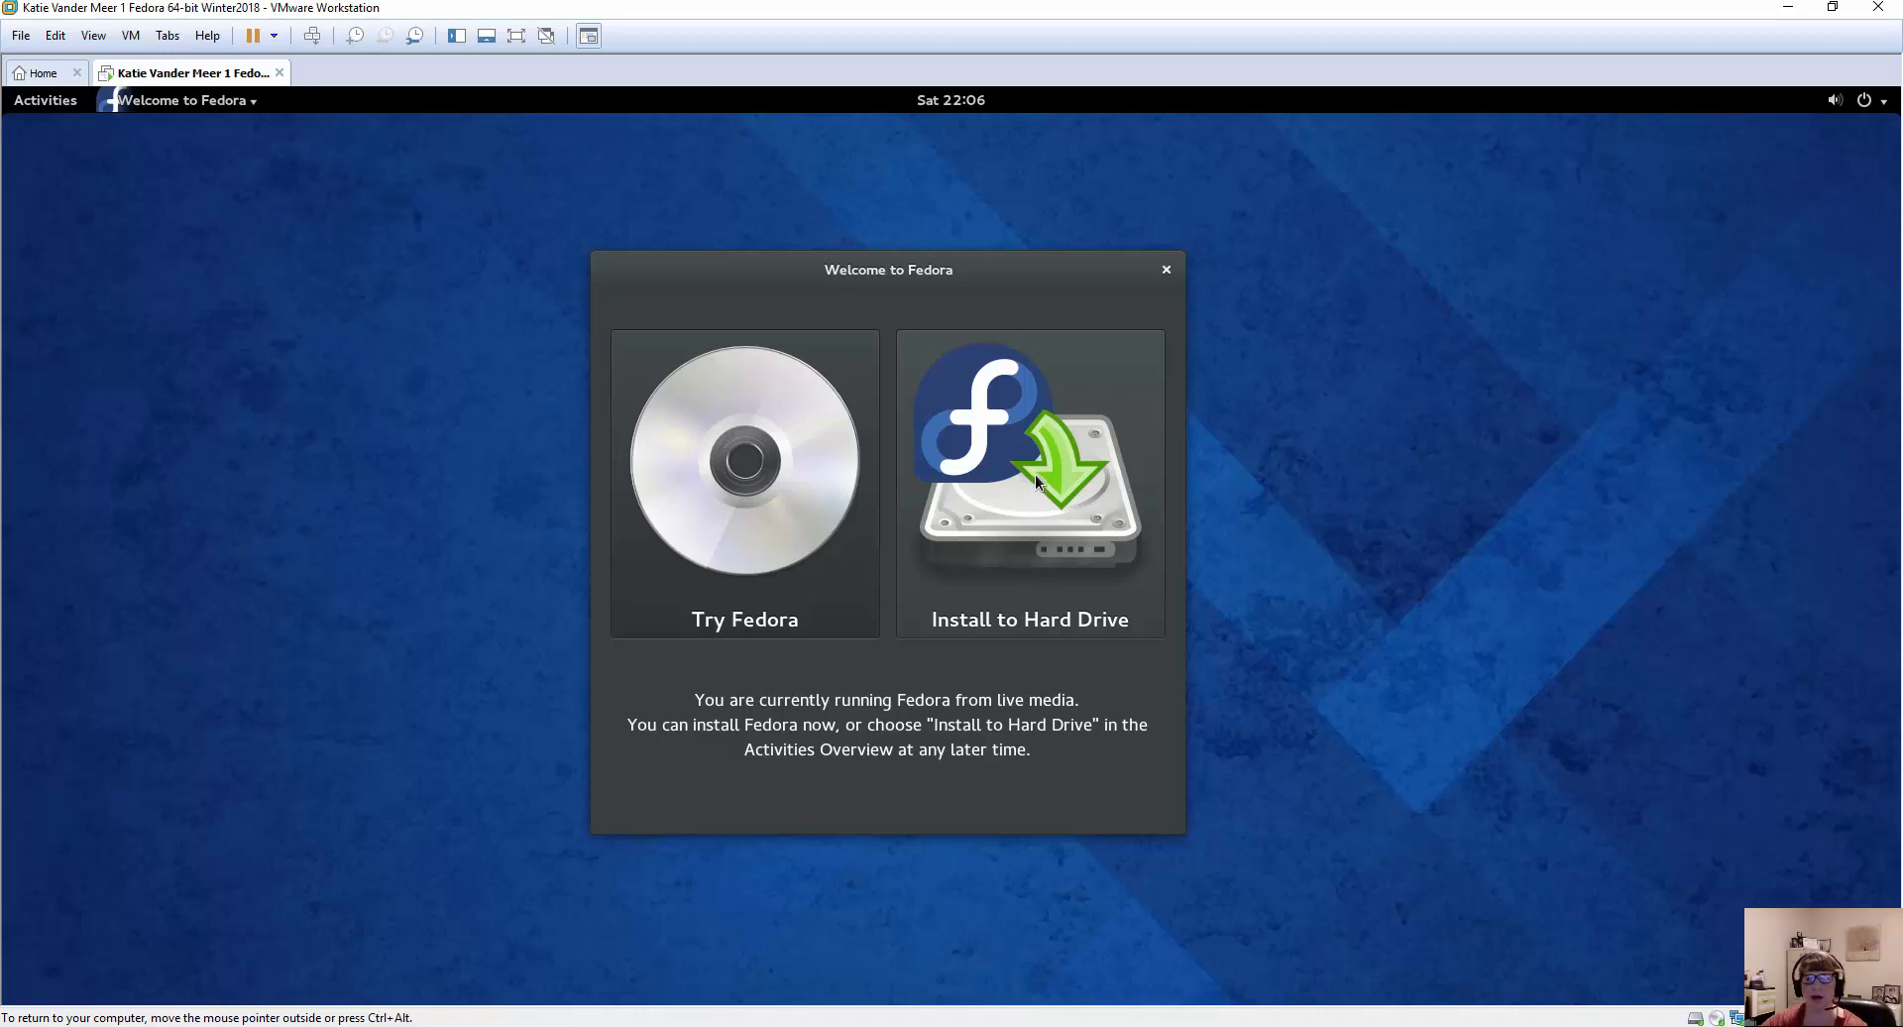
{"action": "left_click", "coordinate": [1074, 544]}
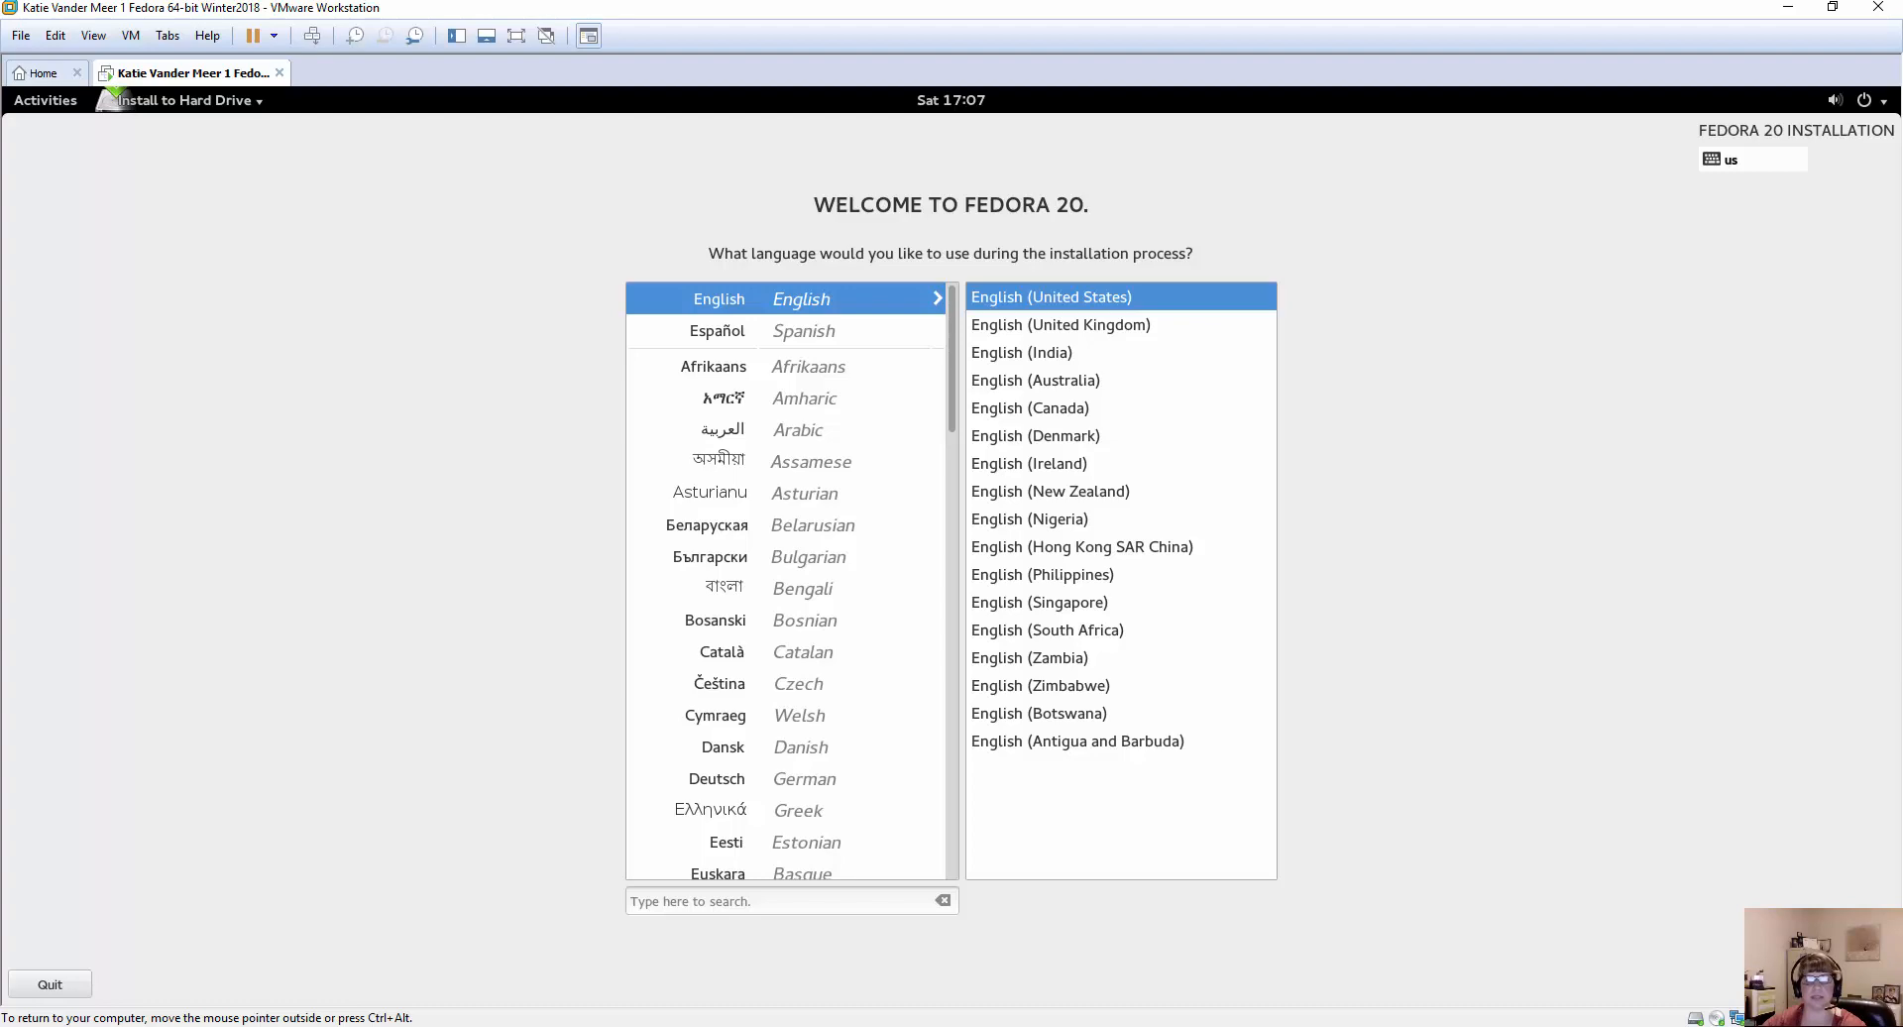
{"action": "left_click", "coordinate": [1852, 985]}
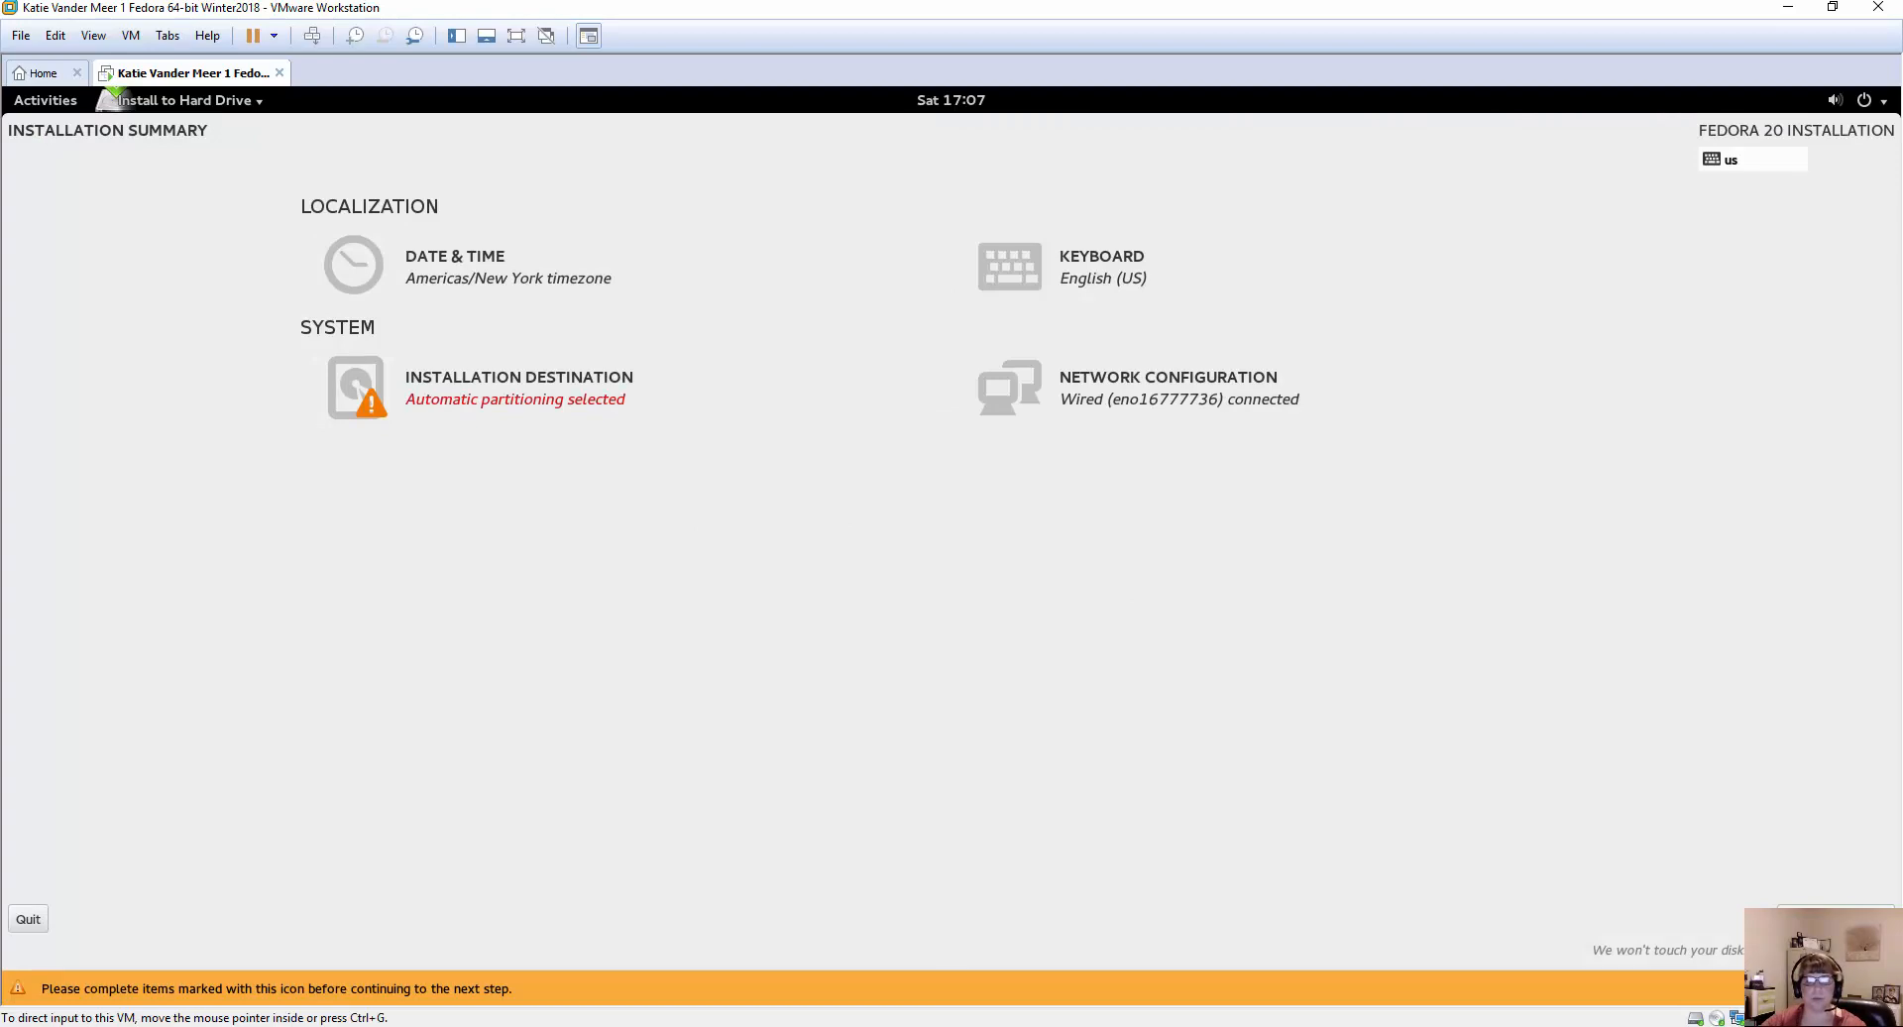
Switch to the textbook in VitalSource Bookshelf, review the Project 2-1 installation steps on pages 76 and 77, and restore its window to a smaller size.
{"action": "mouse_move", "coordinate": [753, 1026]}
{"action": "mouse_move", "coordinate": [853, 952]}
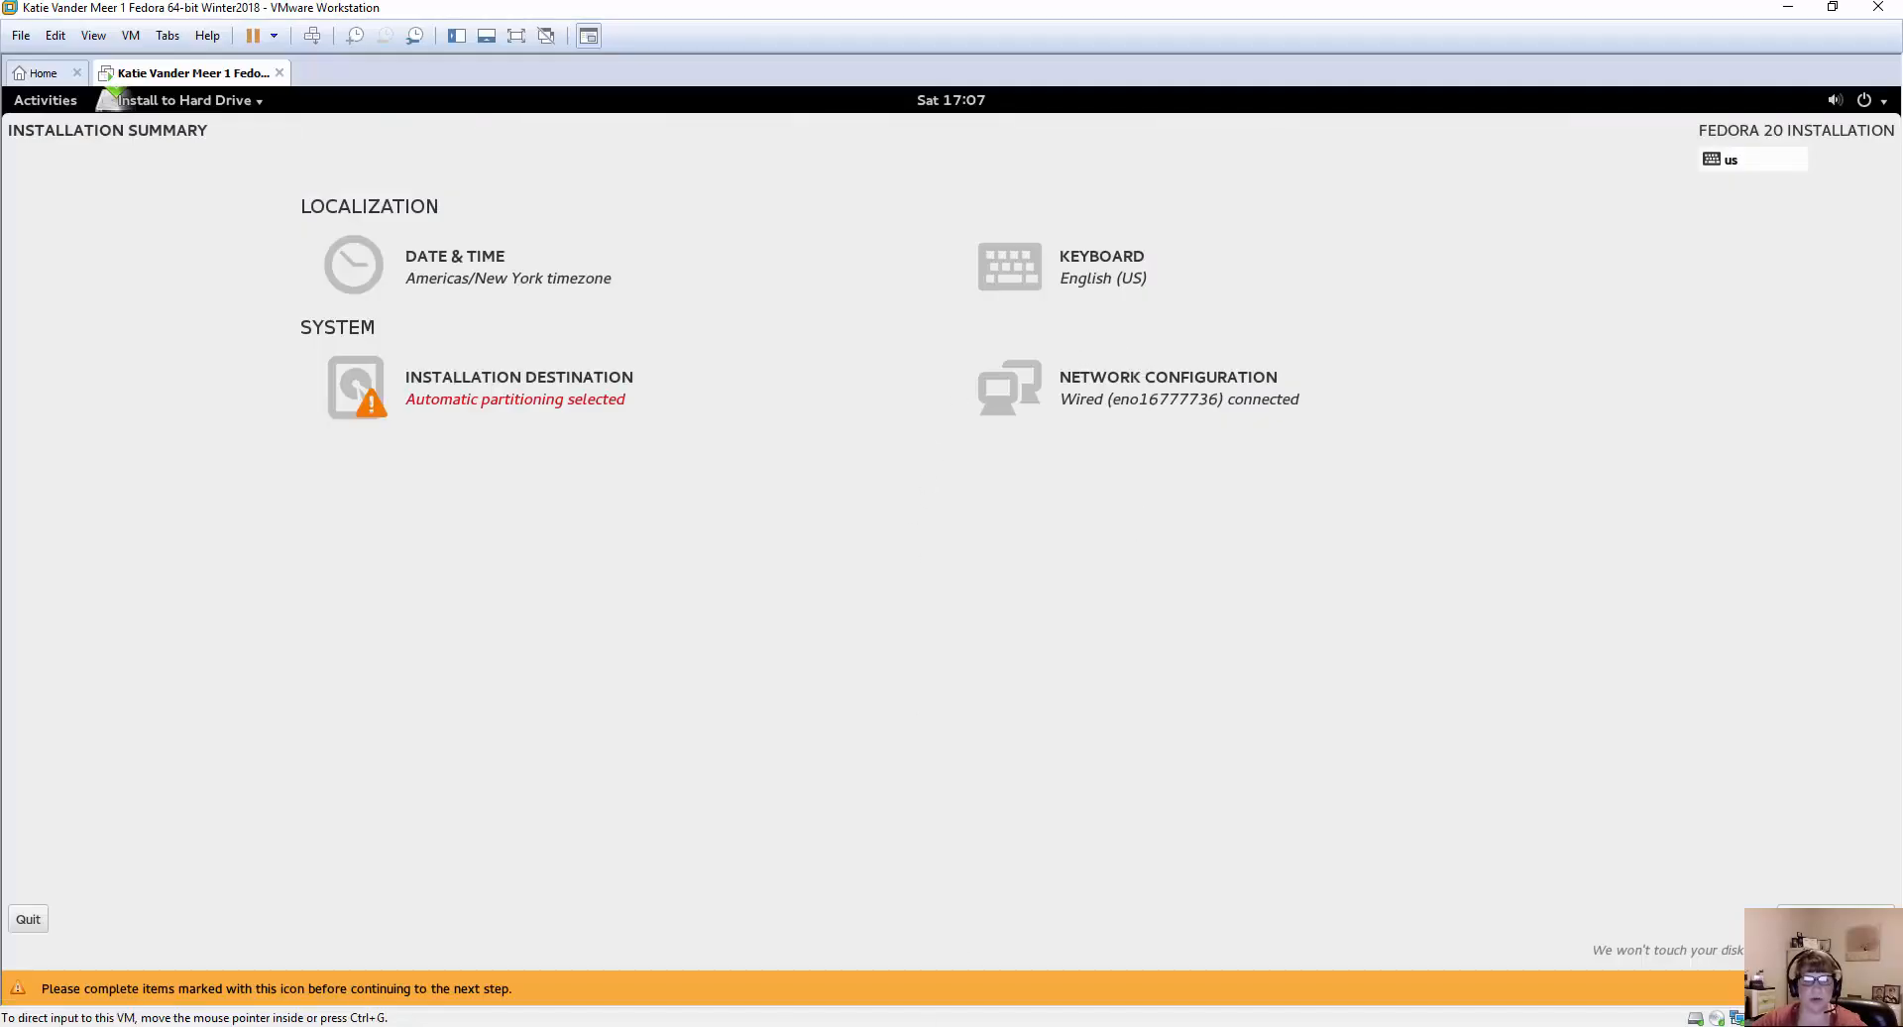
{"action": "mouse_move", "coordinate": [814, 886]}
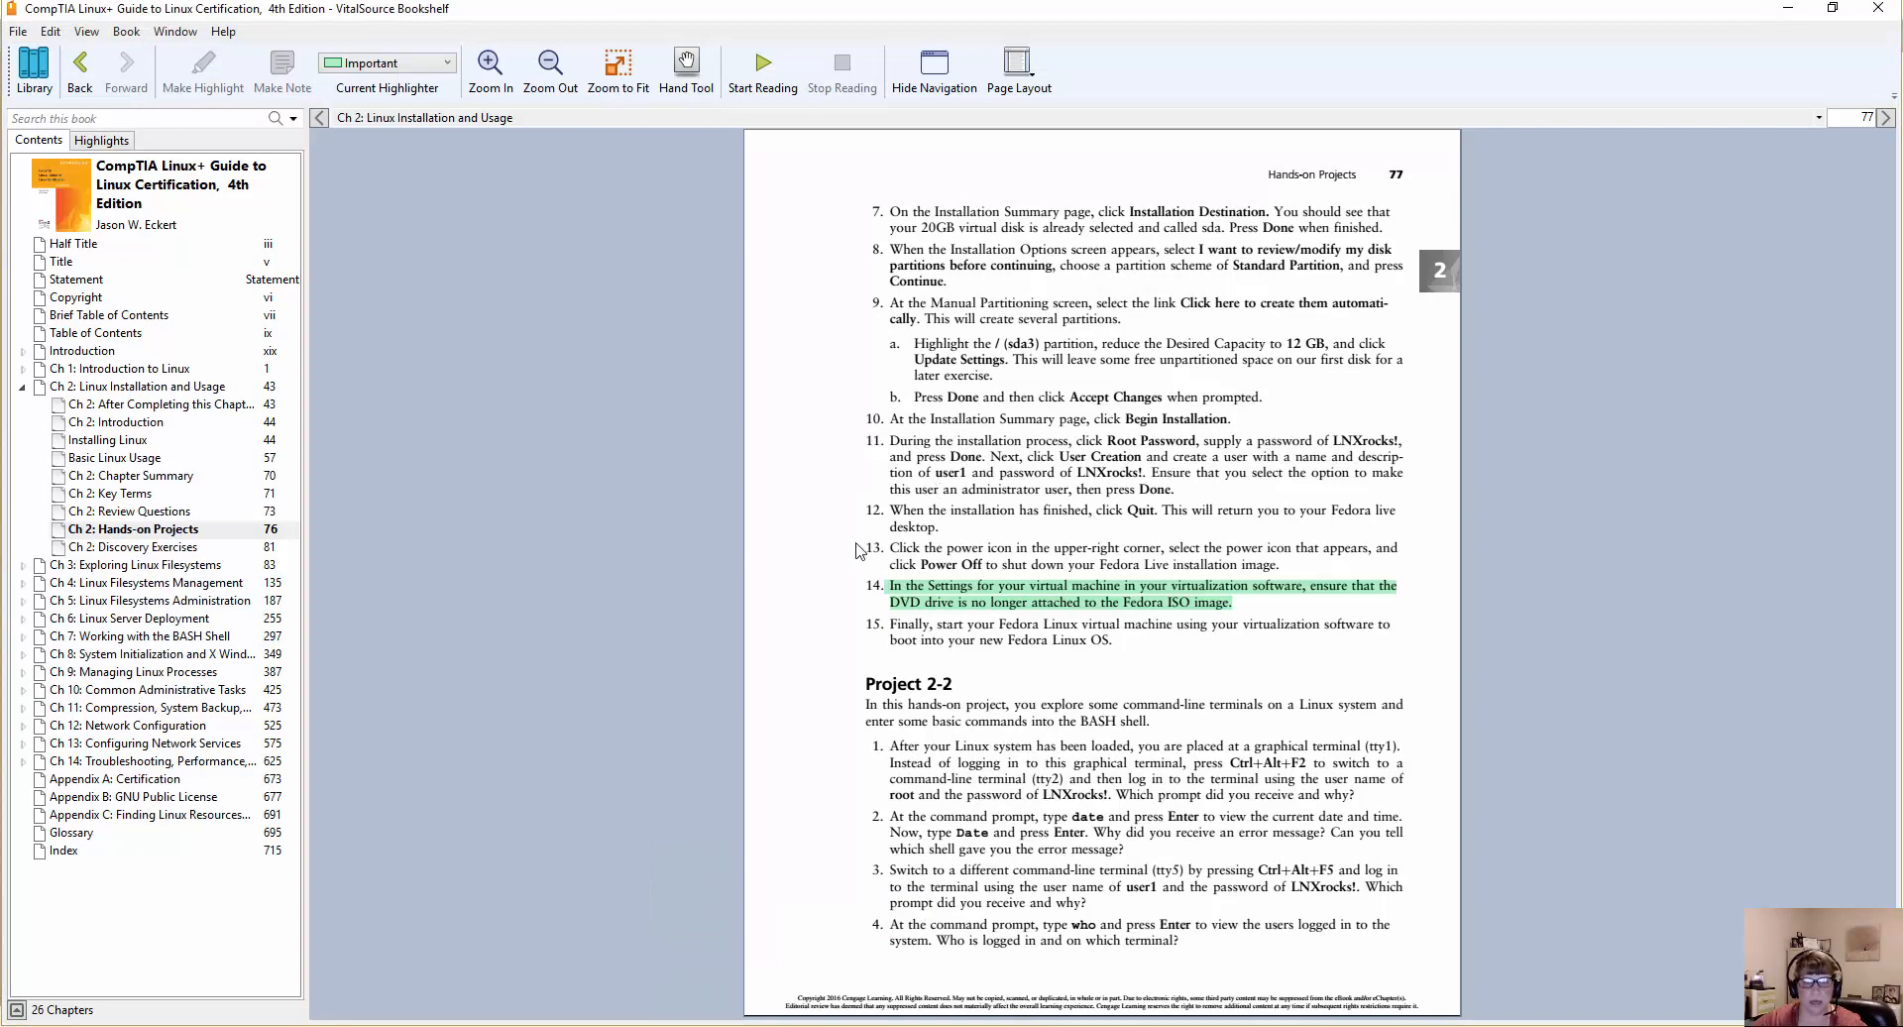
{"action": "scroll", "coordinate": [860, 551], "scroll_direction": "up", "scroll_amount": 2}
{"action": "scroll", "coordinate": [903, 753], "scroll_direction": "down", "scroll_amount": 1}
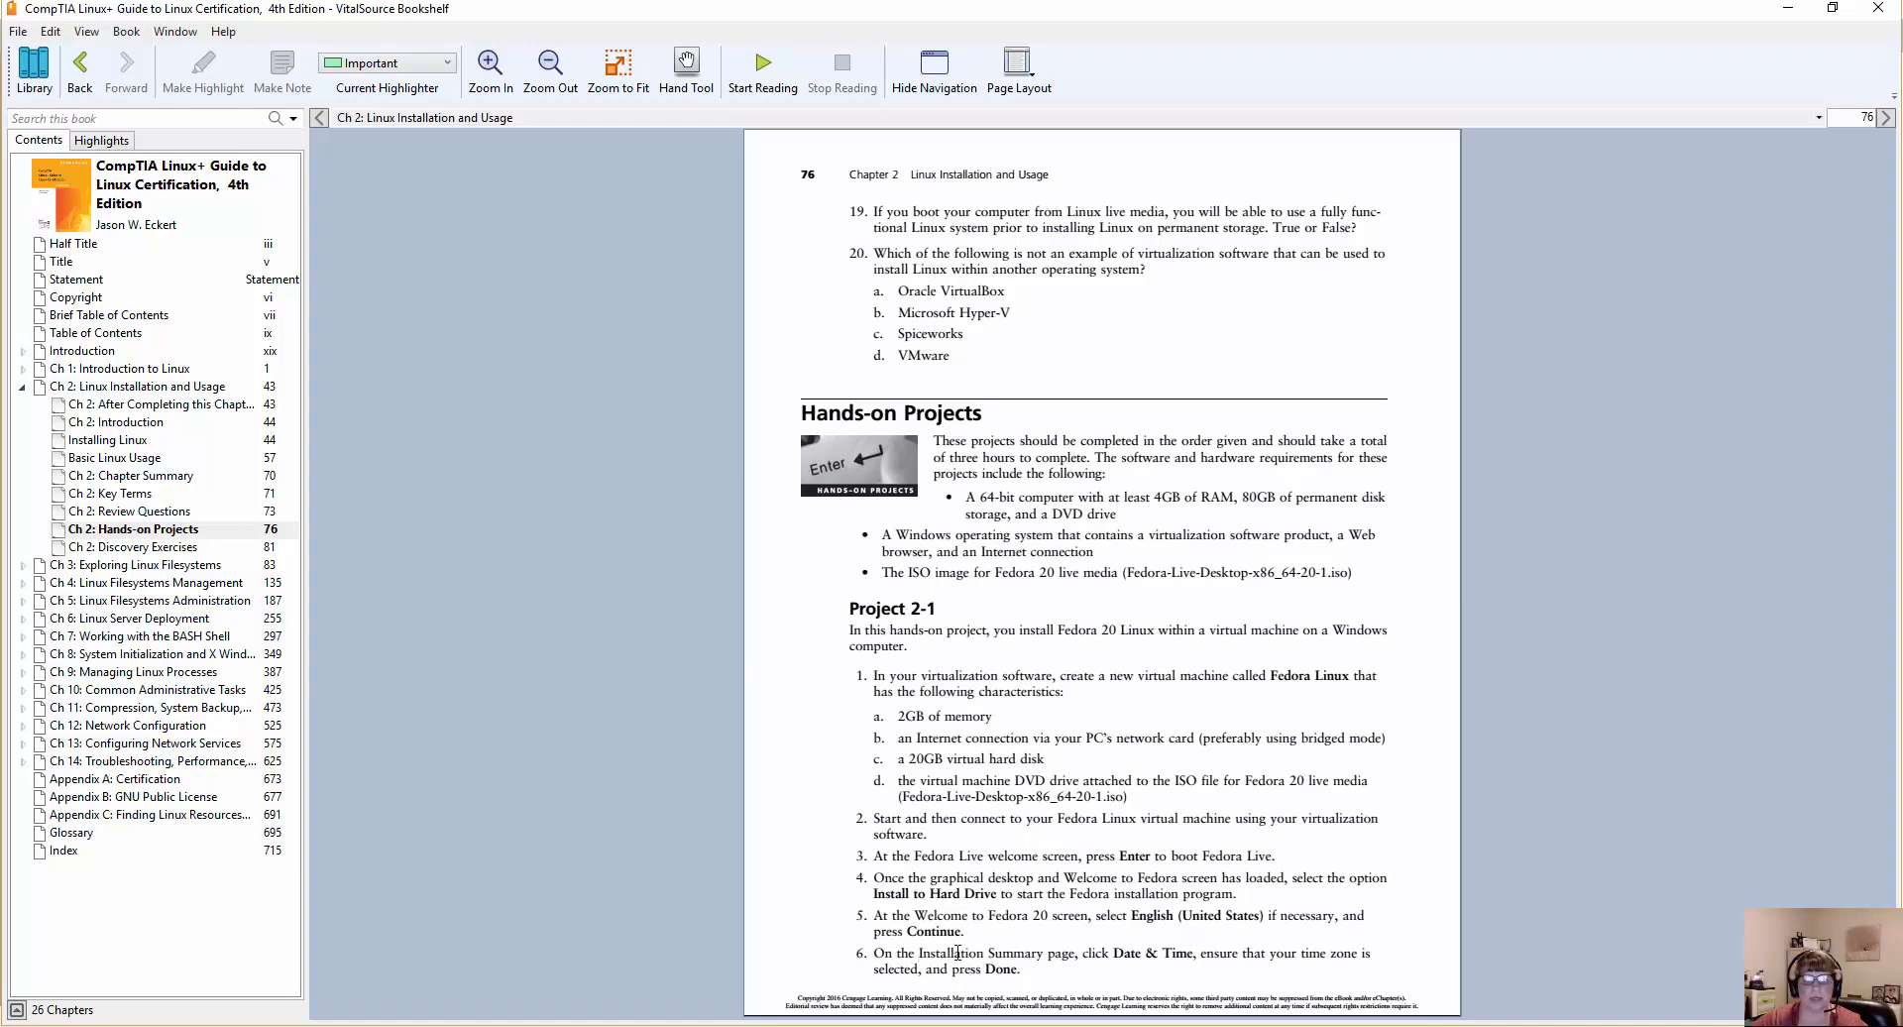
{"action": "scroll", "coordinate": [1084, 950], "scroll_direction": "down", "scroll_amount": 1}
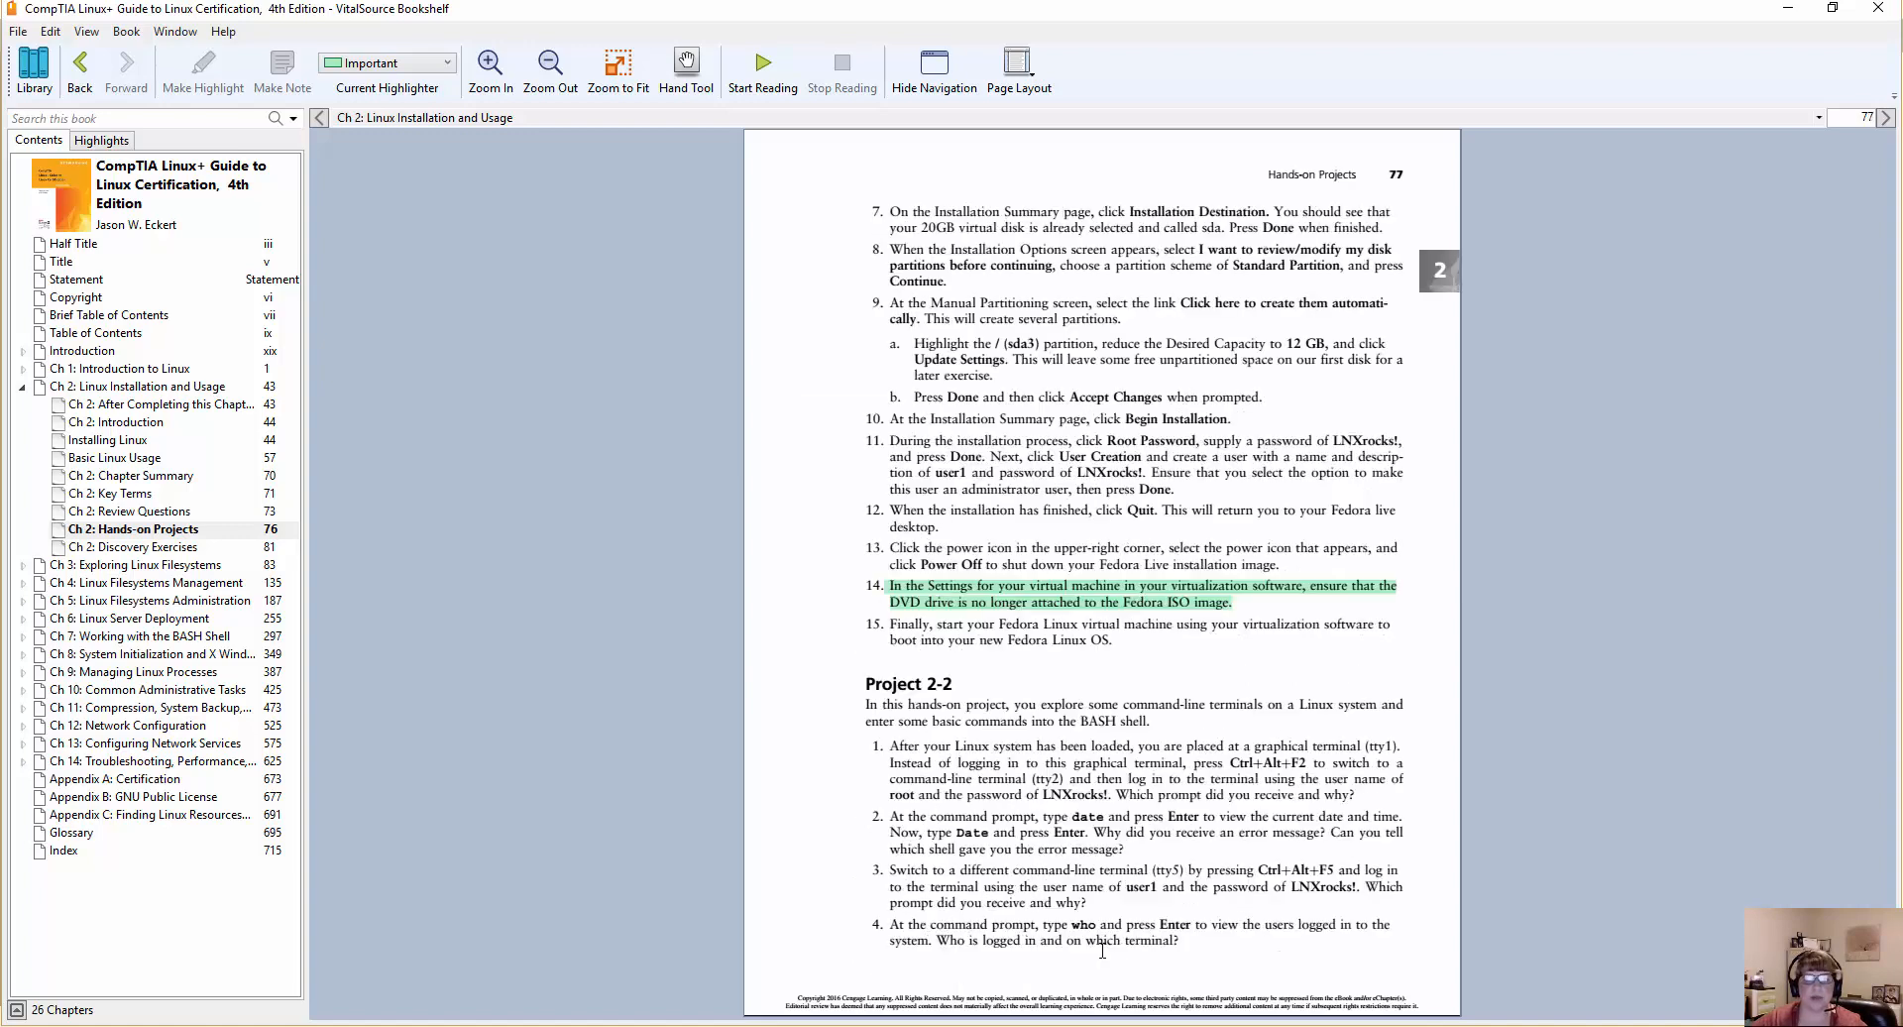
{"action": "left_click", "coordinate": [1832, 8]}
{"action": "left_click_drag", "start_coordinate": [1207, 181], "coordinate": [1737, 188]}
Return to the Fedora installer, check its Date & Time settings and accept Americas/New York as the time zone.
{"action": "left_click", "coordinate": [428, 272]}
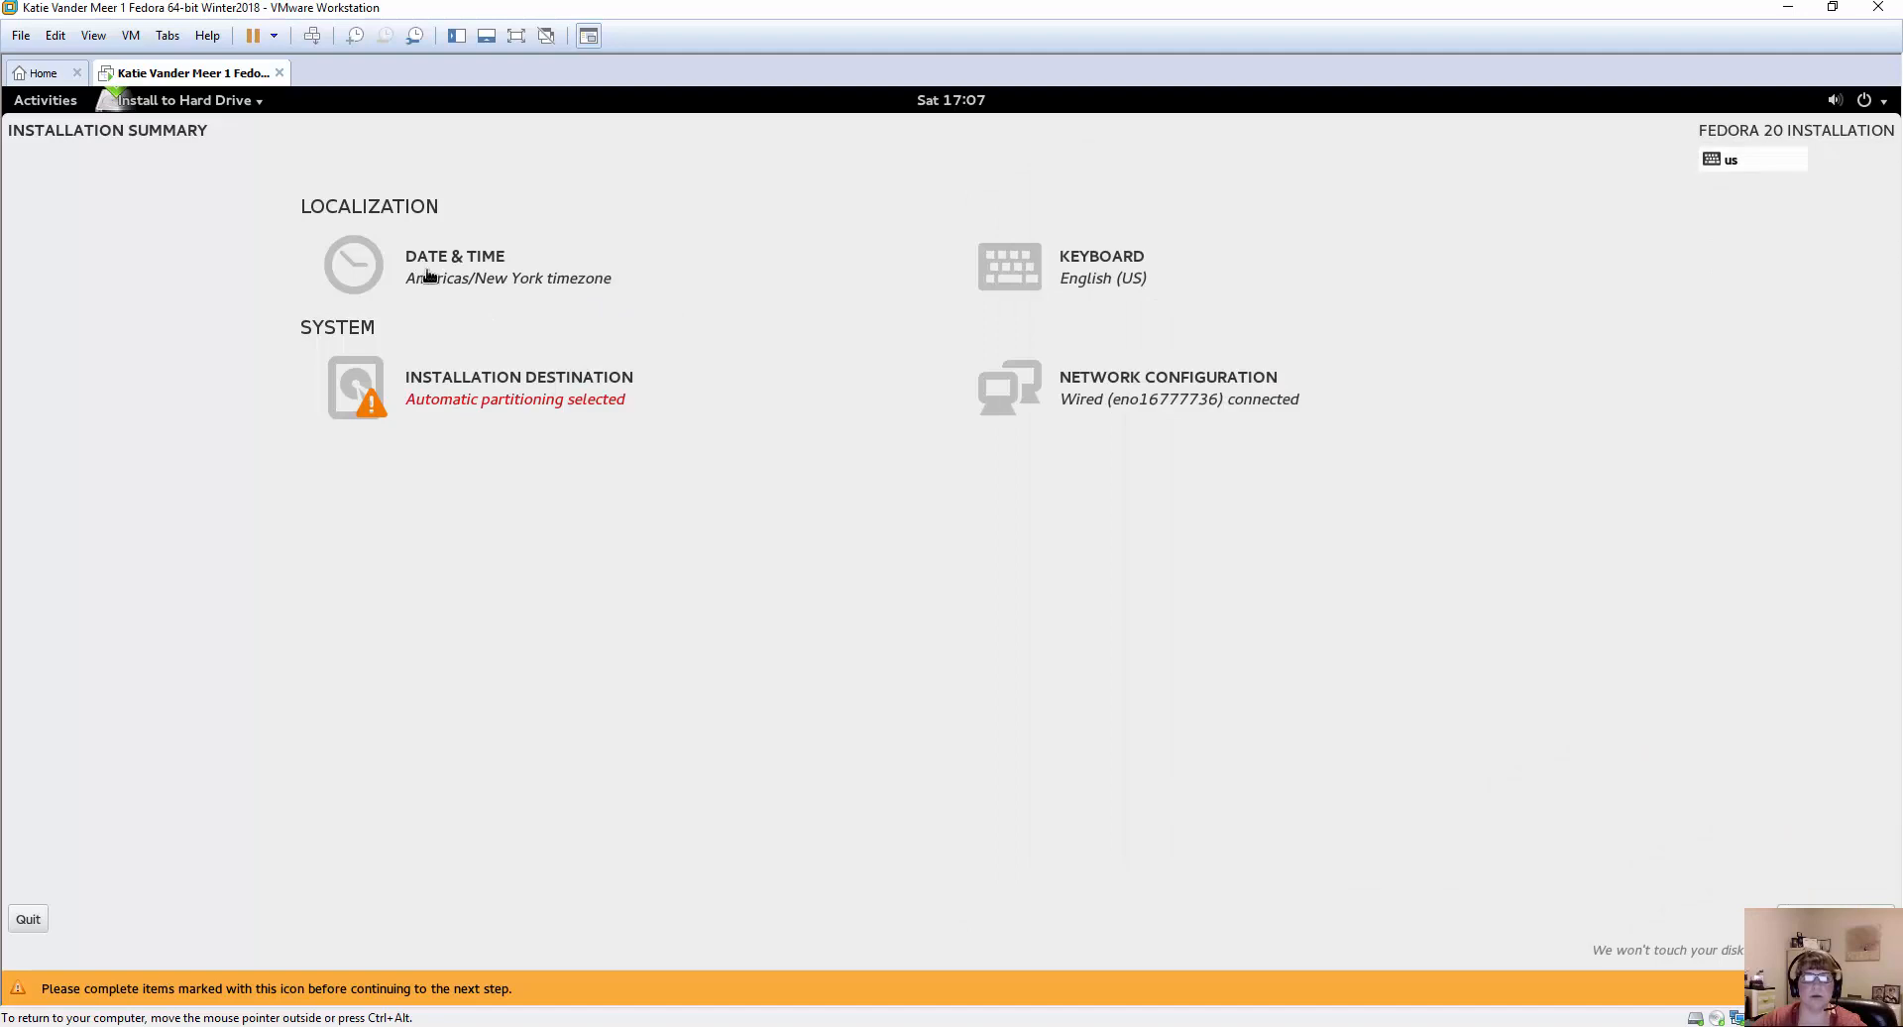
{"action": "left_click", "coordinate": [364, 269]}
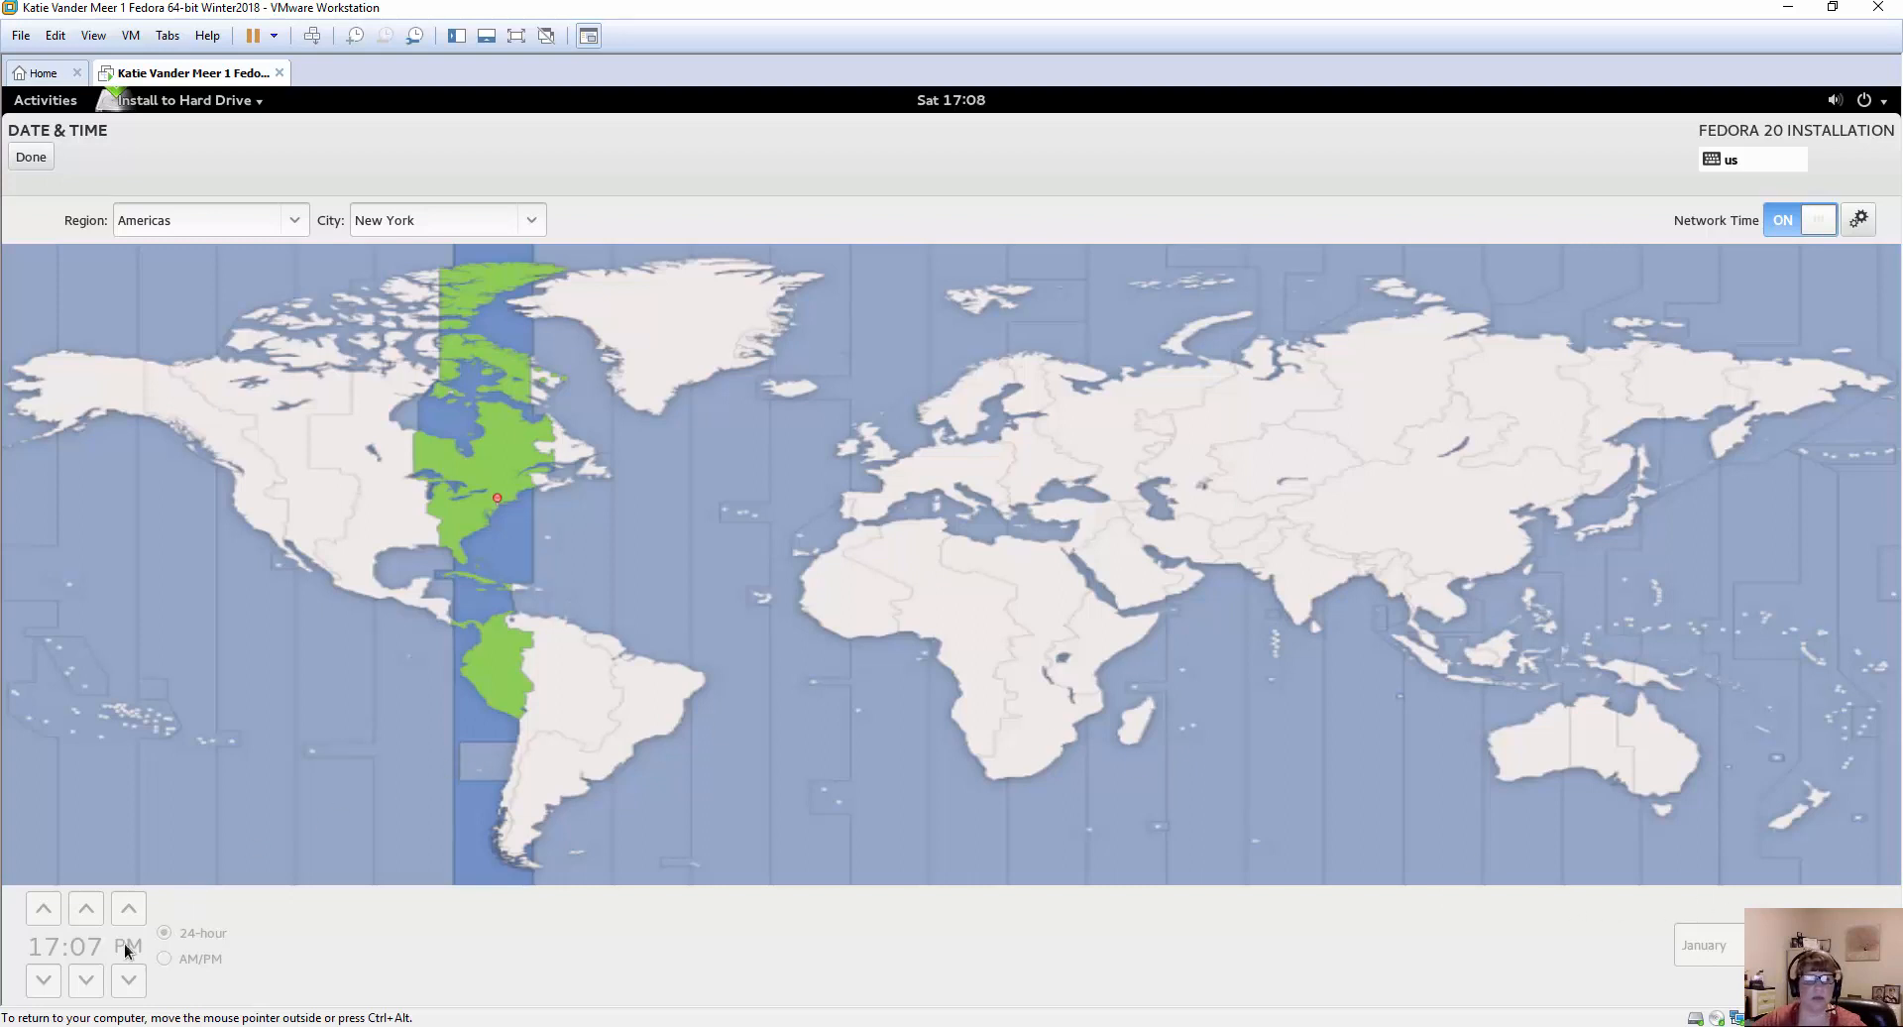
{"action": "left_click", "coordinate": [27, 157]}
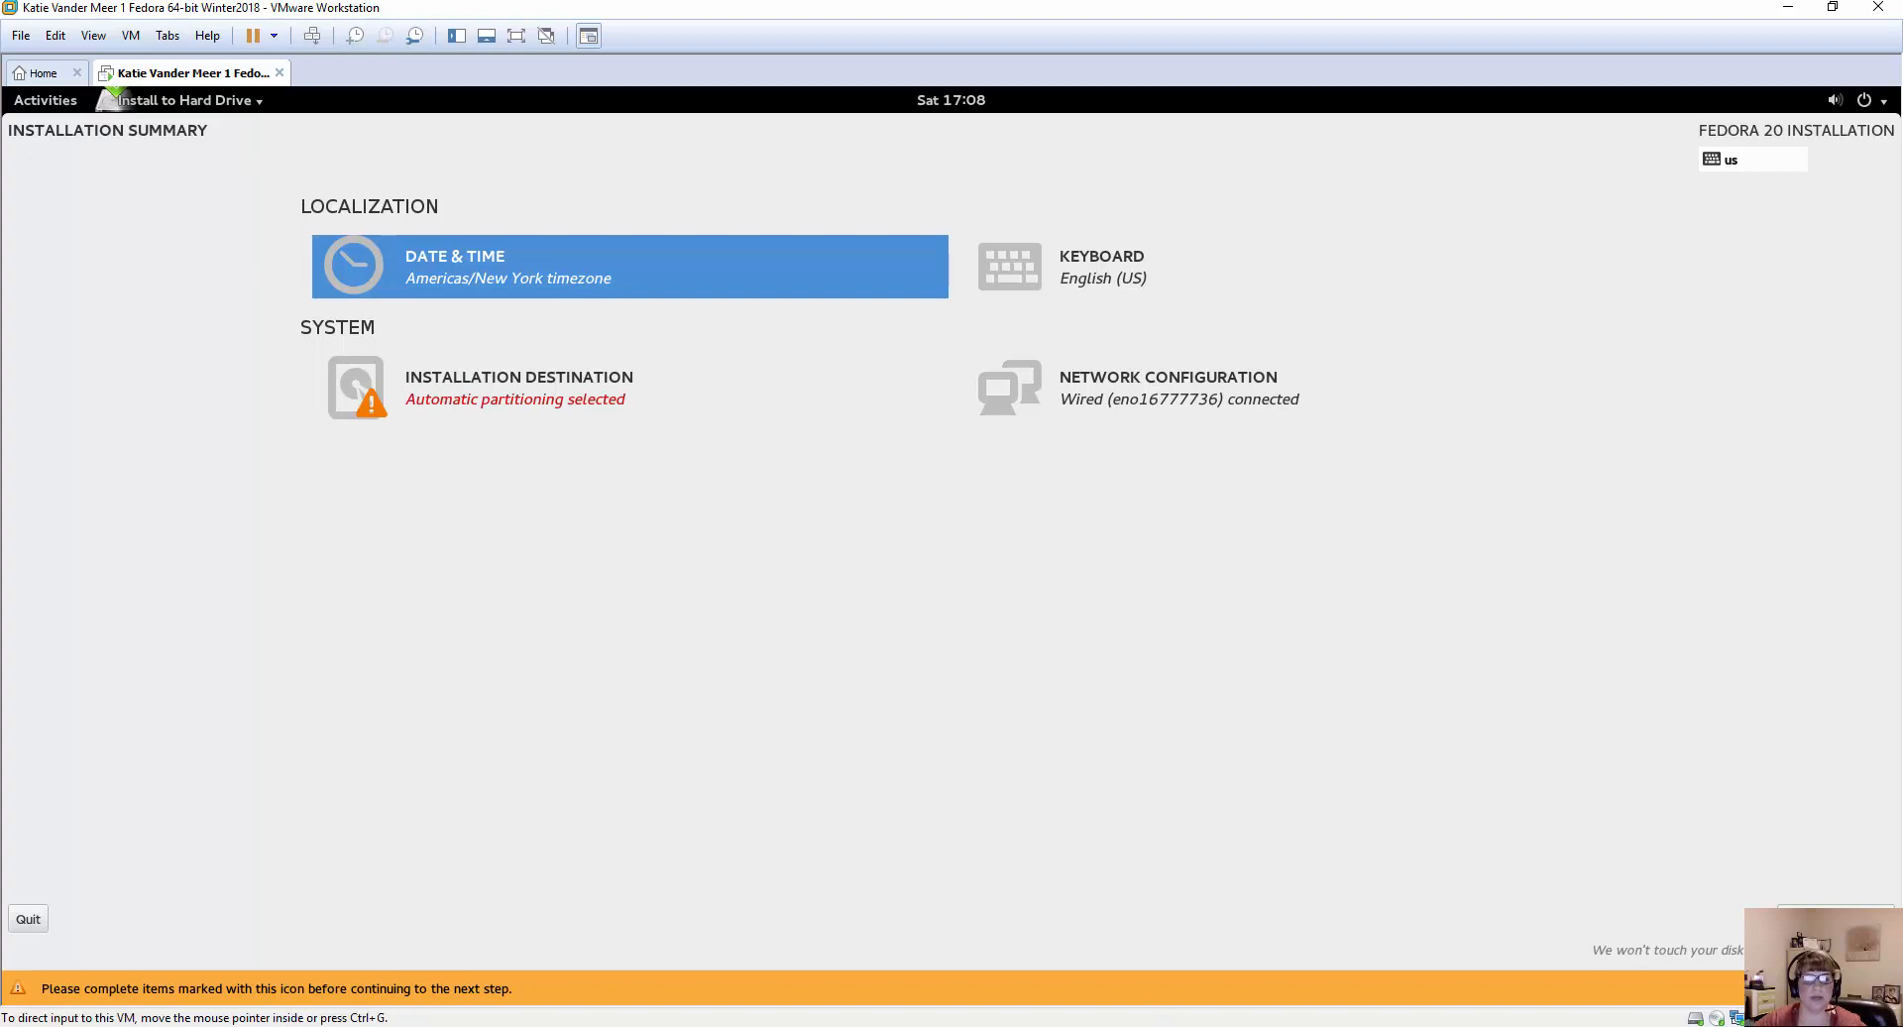
Arrange the VMware and textbook windows side by side, enlarging the textbook window and narrowing its contents pane.
{"action": "mouse_move", "coordinate": [803, 1026]}
{"action": "mouse_move", "coordinate": [899, 1026]}
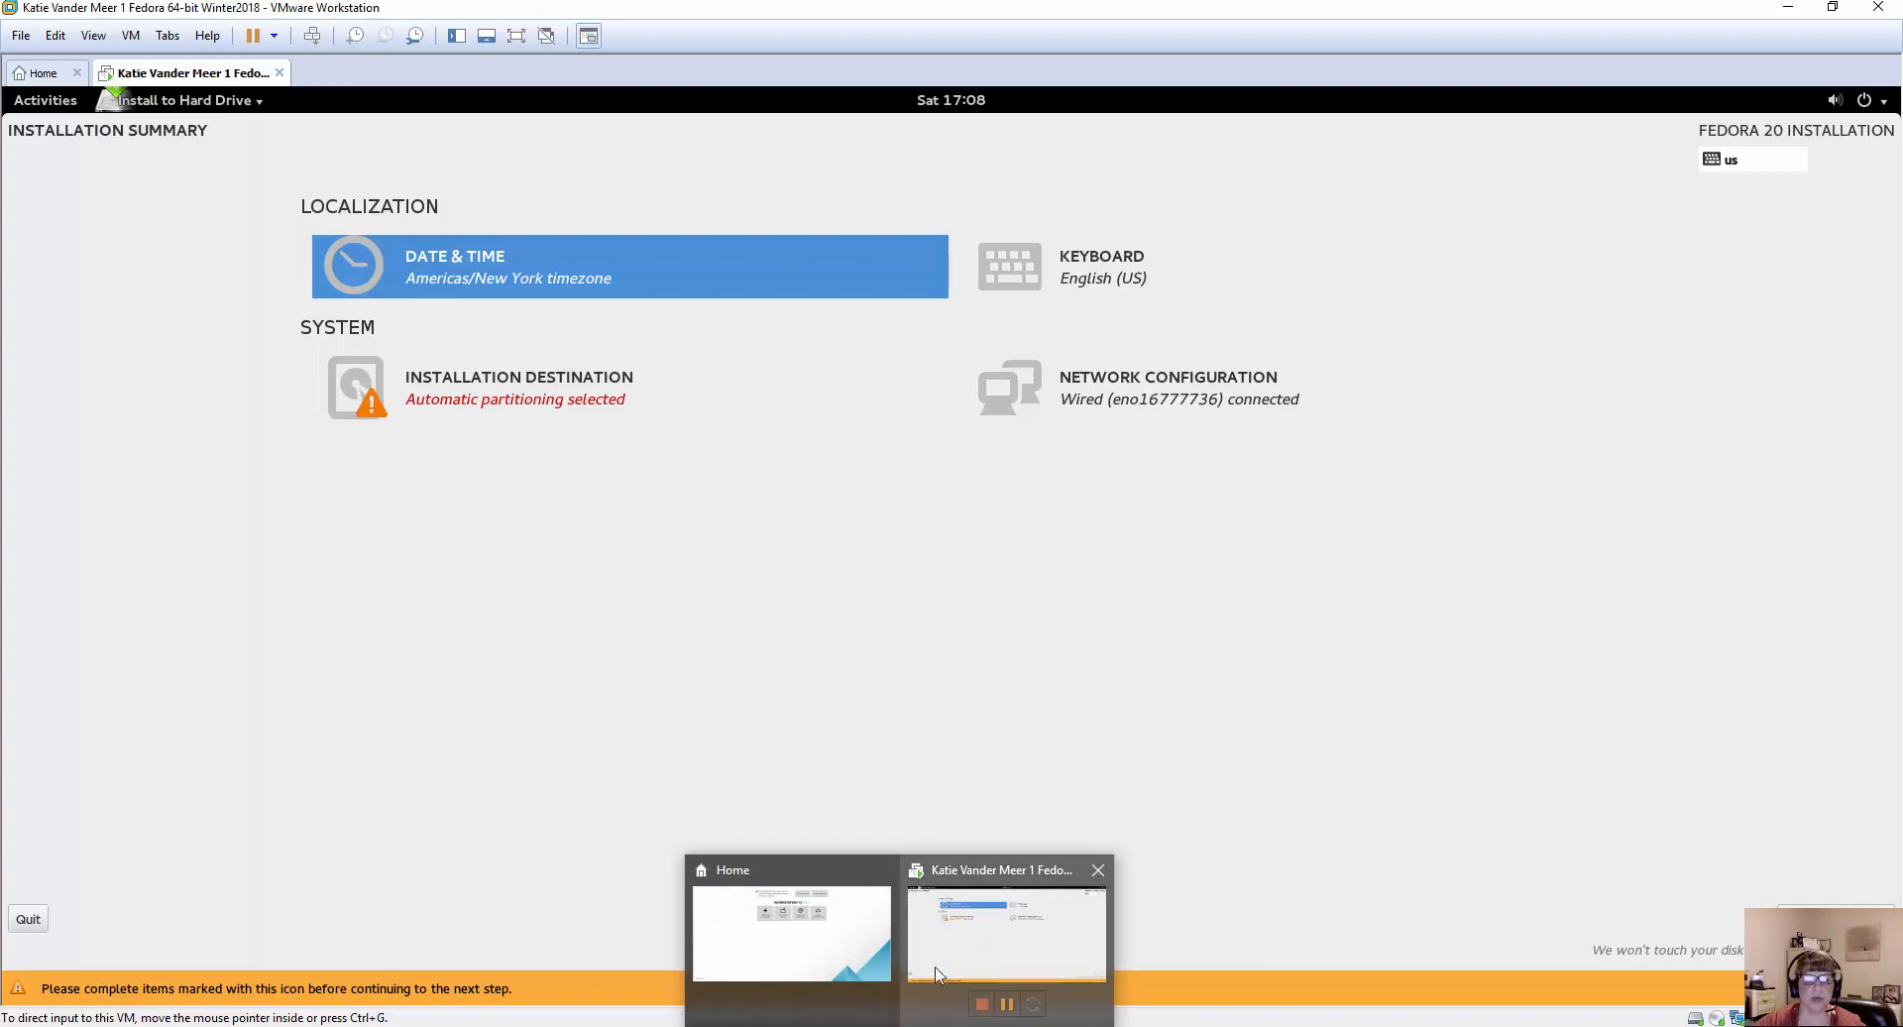
{"action": "left_click", "coordinate": [976, 877]}
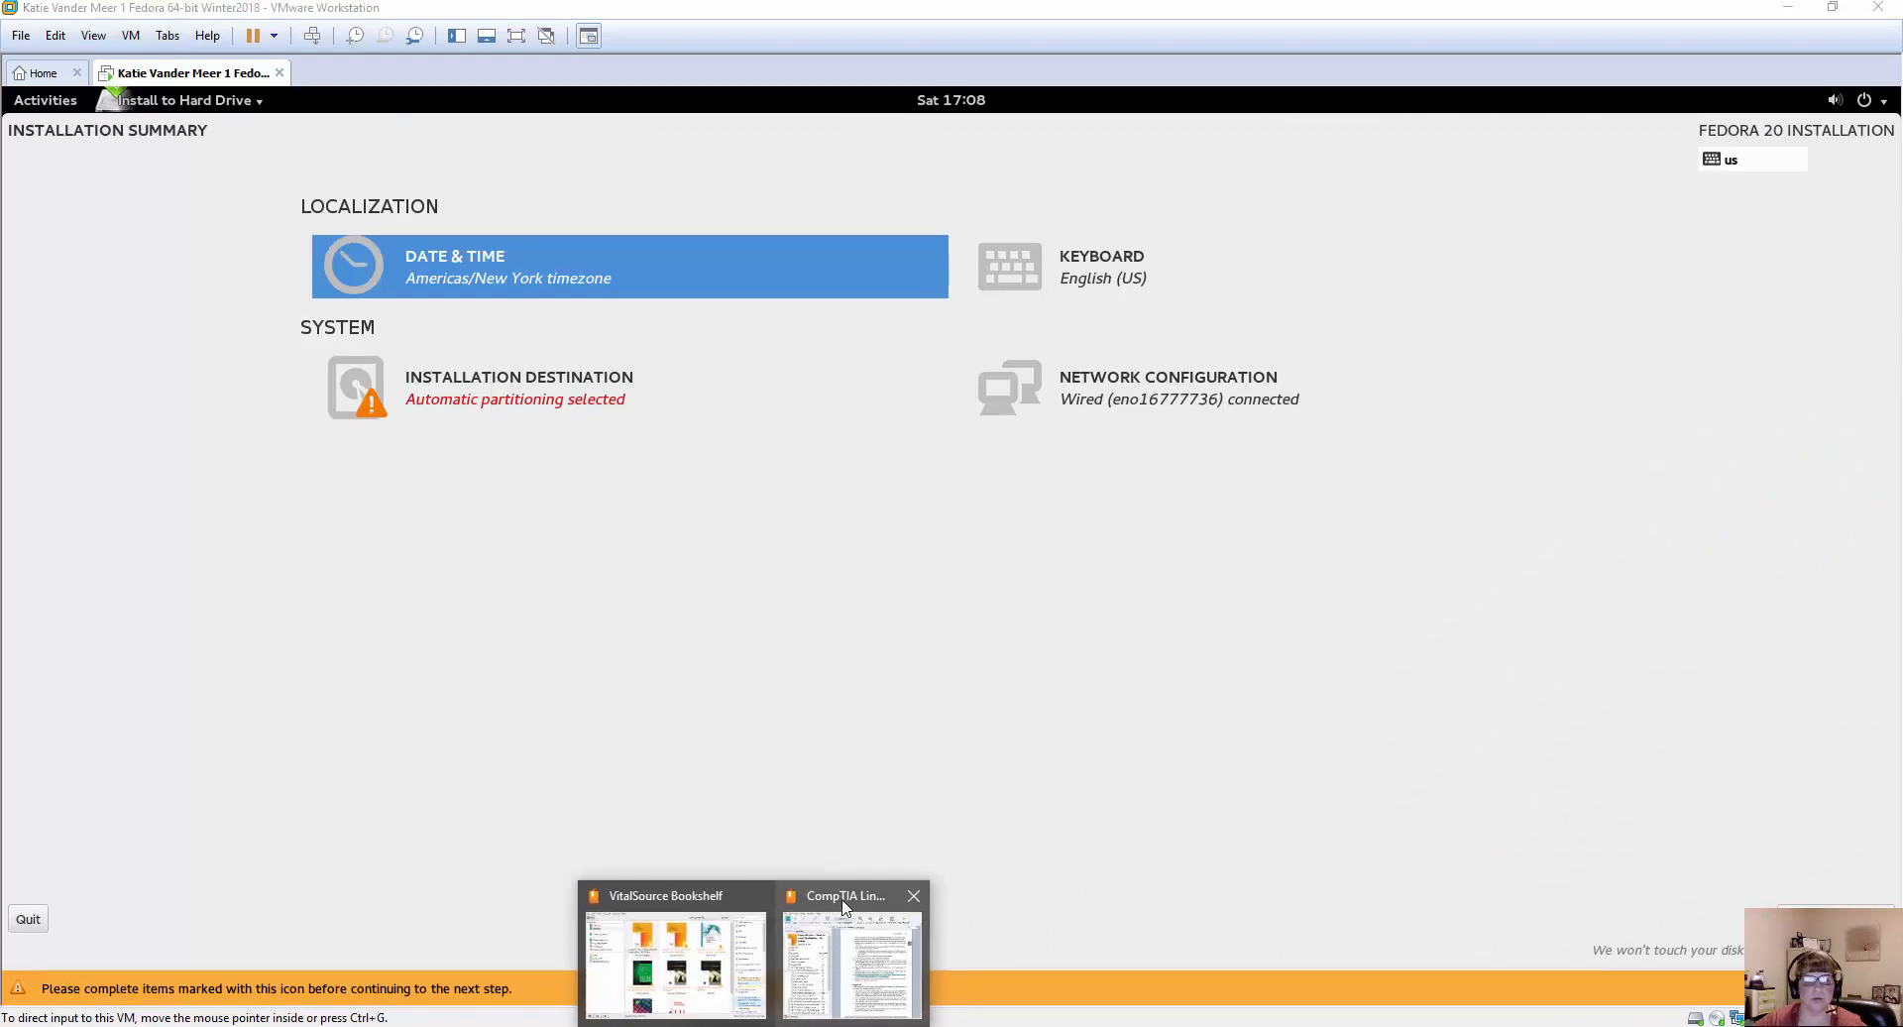
{"action": "left_click", "coordinate": [847, 922]}
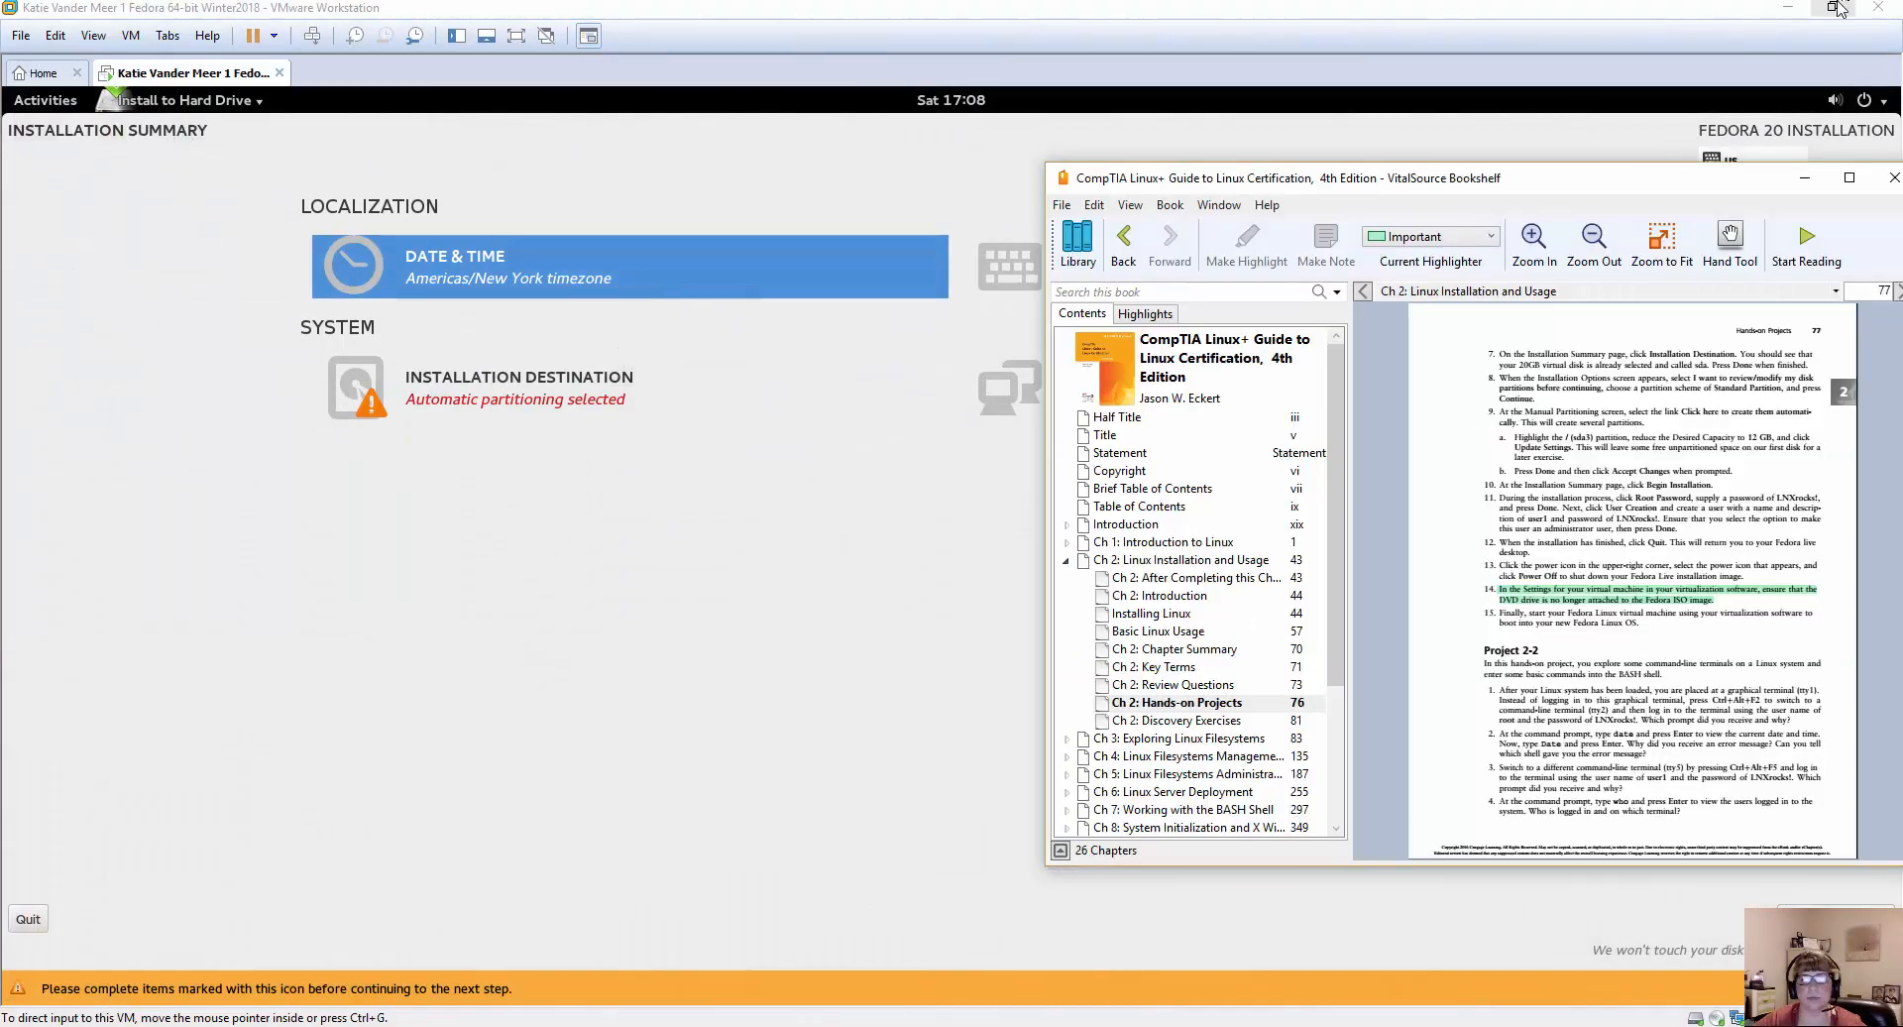
{"action": "left_click", "coordinate": [1833, 7]}
{"action": "left_click_drag", "start_coordinate": [1077, 41], "coordinate": [669, 29]}
{"action": "left_click_drag", "start_coordinate": [1414, 188], "coordinate": [1315, 21]}
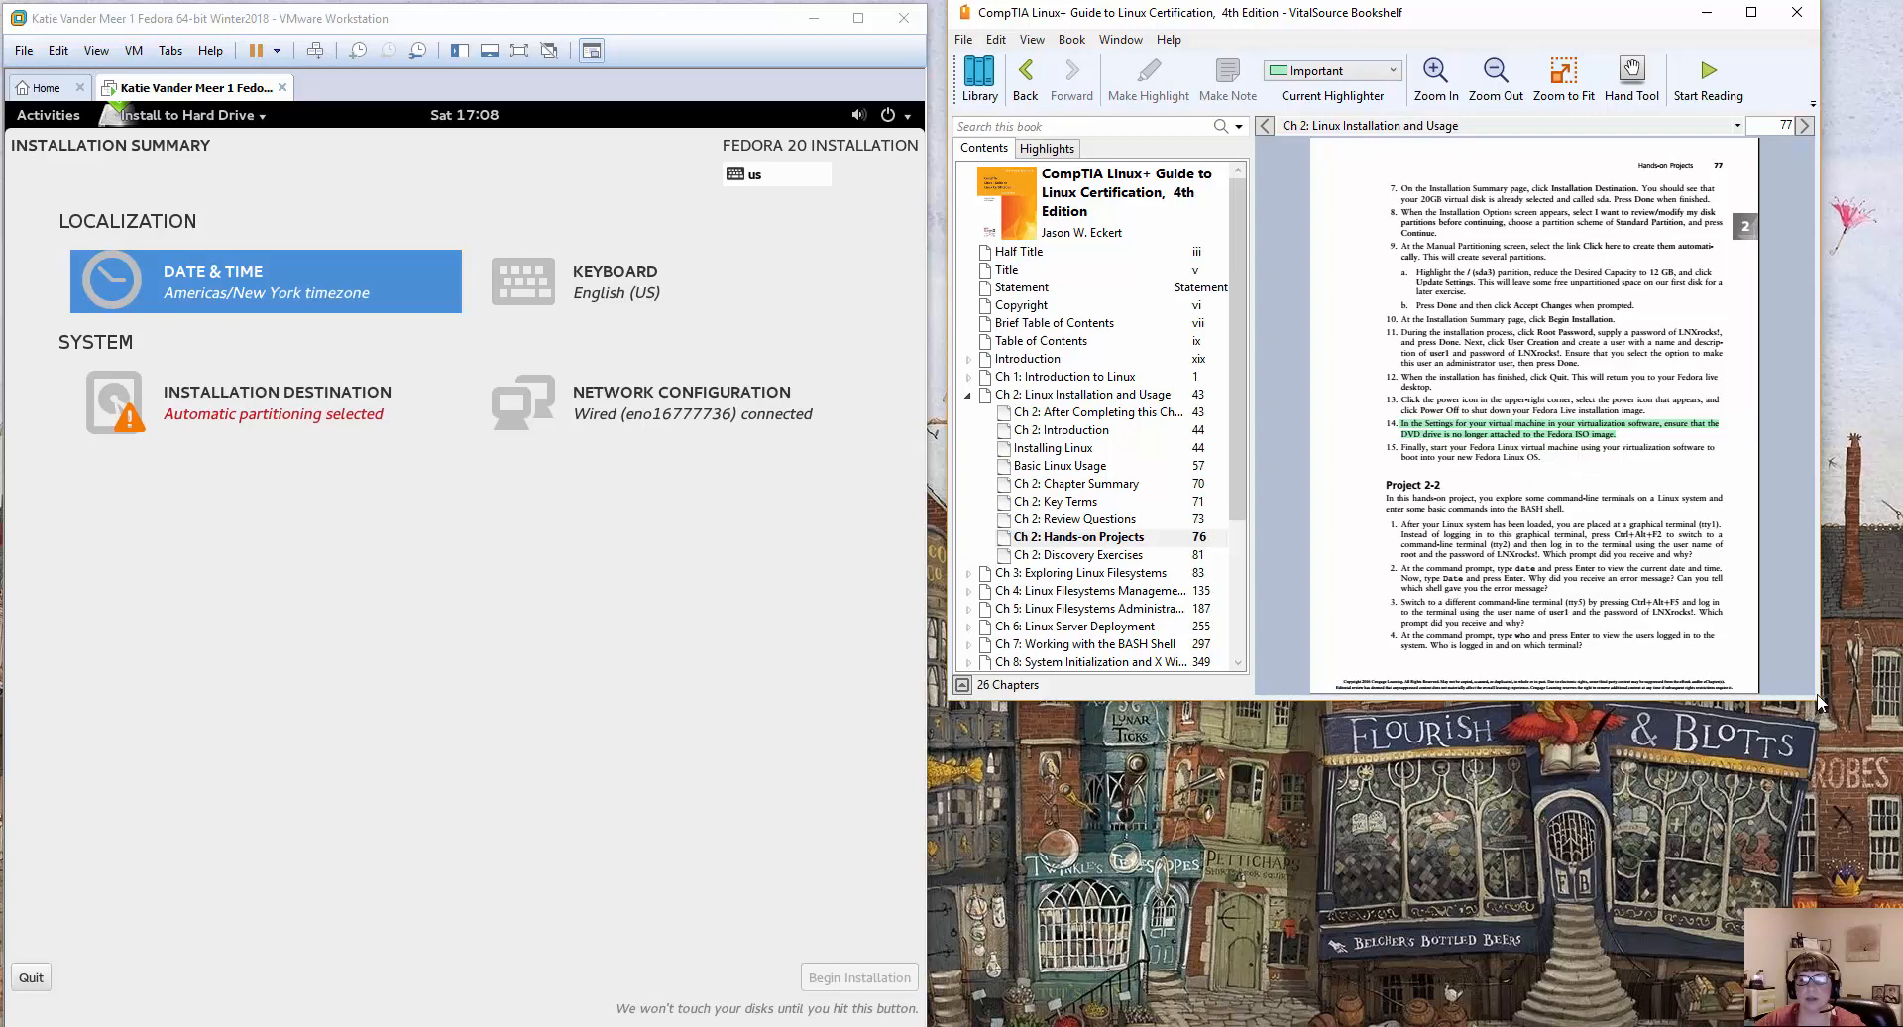
{"action": "left_click_drag", "start_coordinate": [1822, 702], "coordinate": [1868, 1023]}
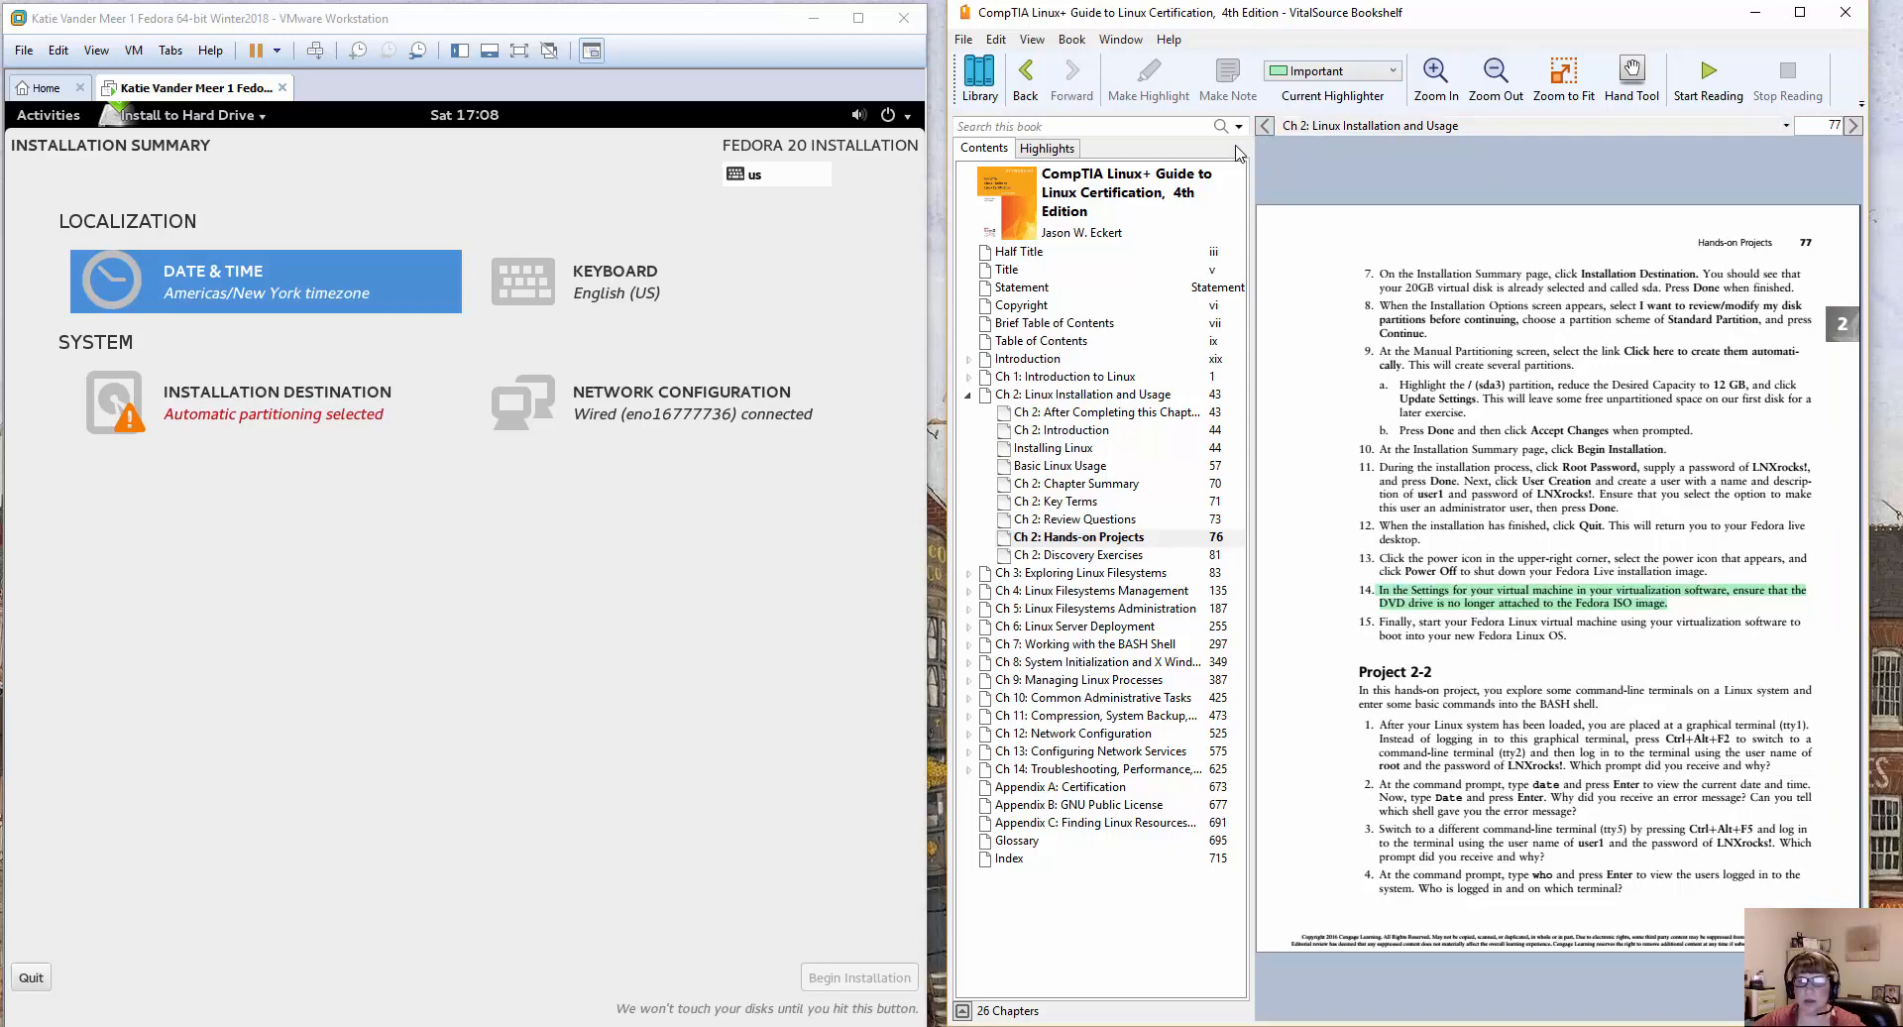
{"action": "left_click_drag", "start_coordinate": [1252, 156], "coordinate": [1090, 158]}
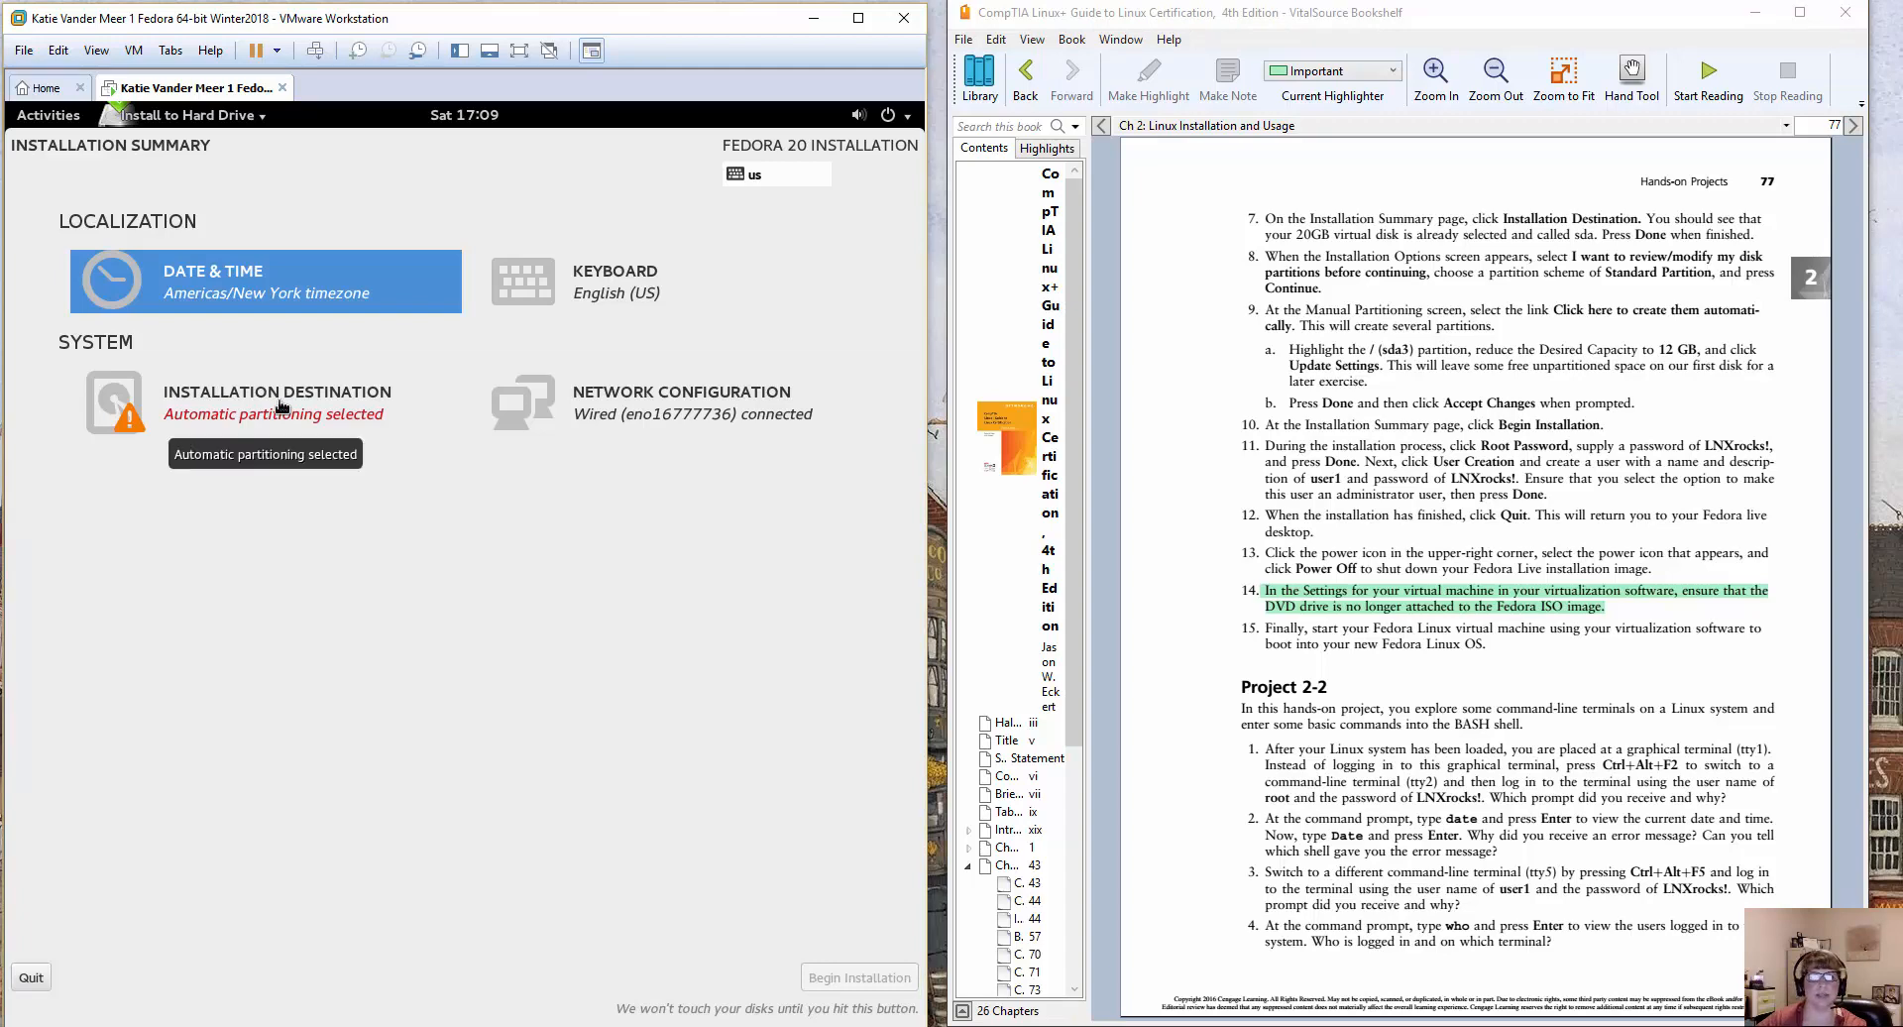
Accept the sda virtual disk as installation destination and choose to review/modify the disk partitions with the Standard Partition scheme.
{"action": "left_click", "coordinate": [142, 415]}
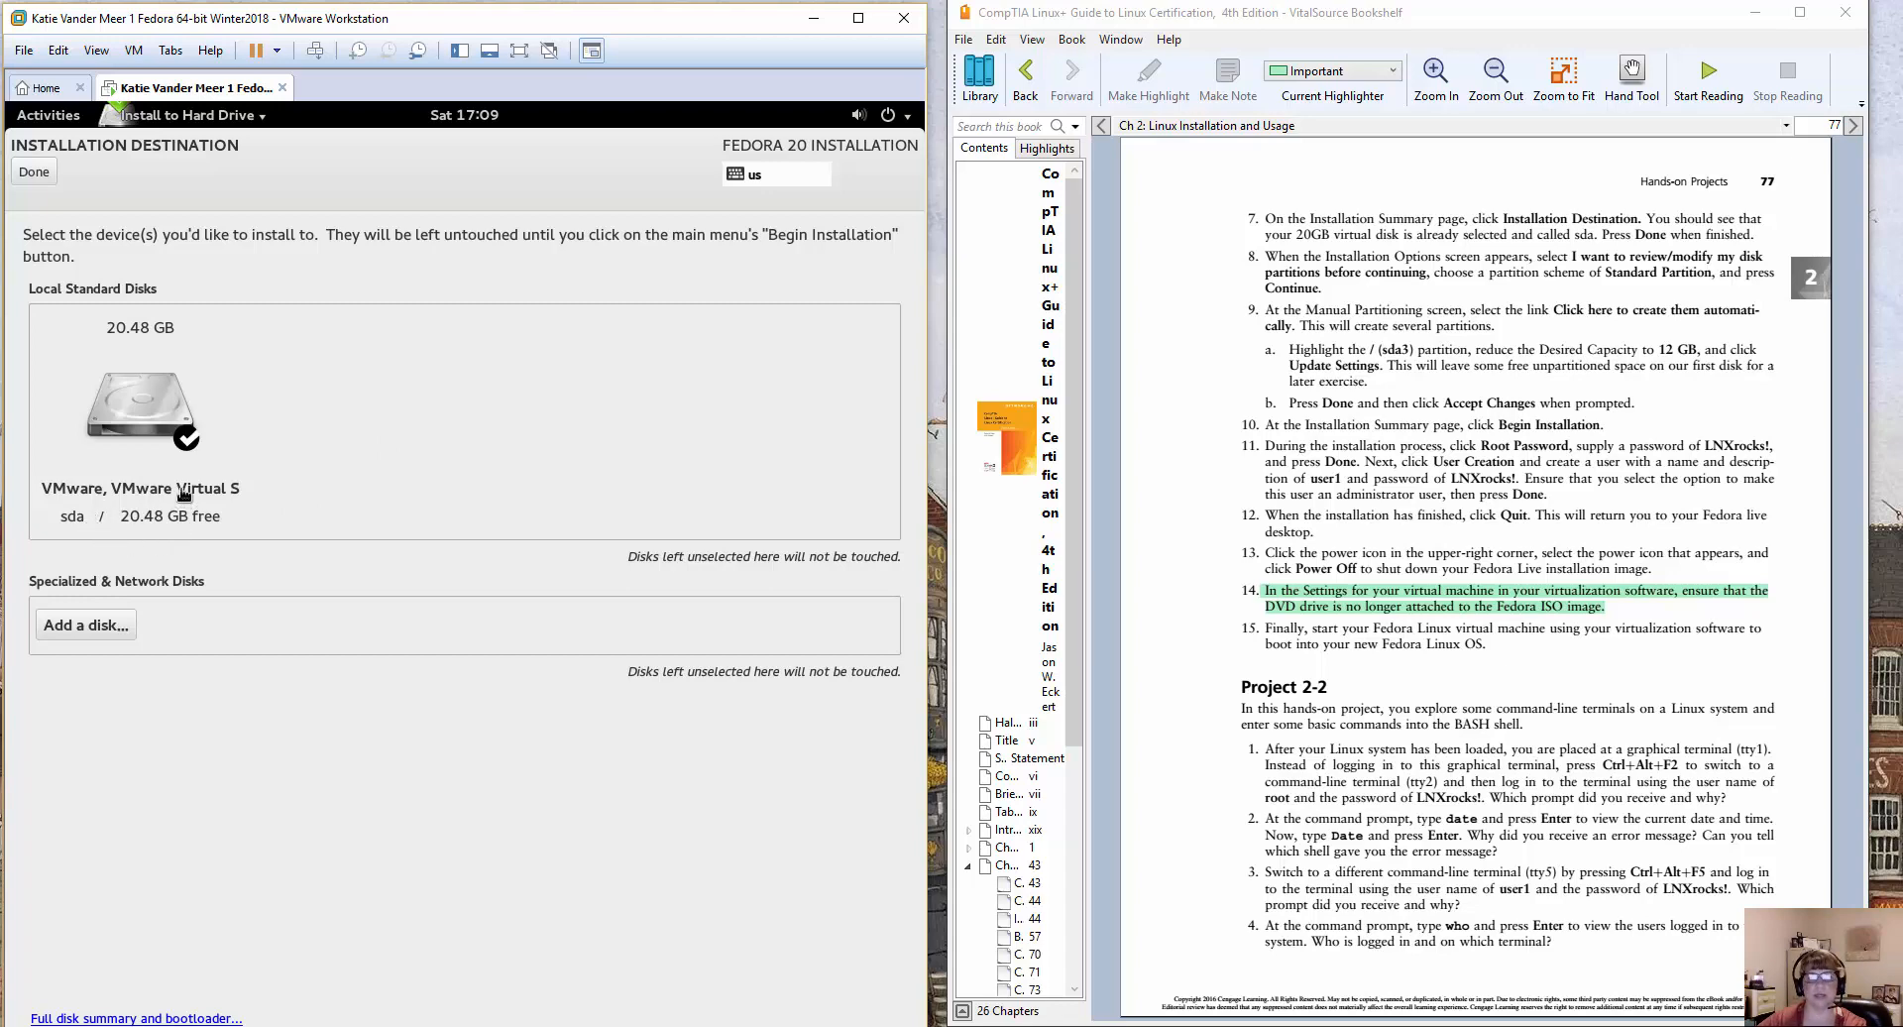
{"action": "left_click", "coordinate": [33, 172]}
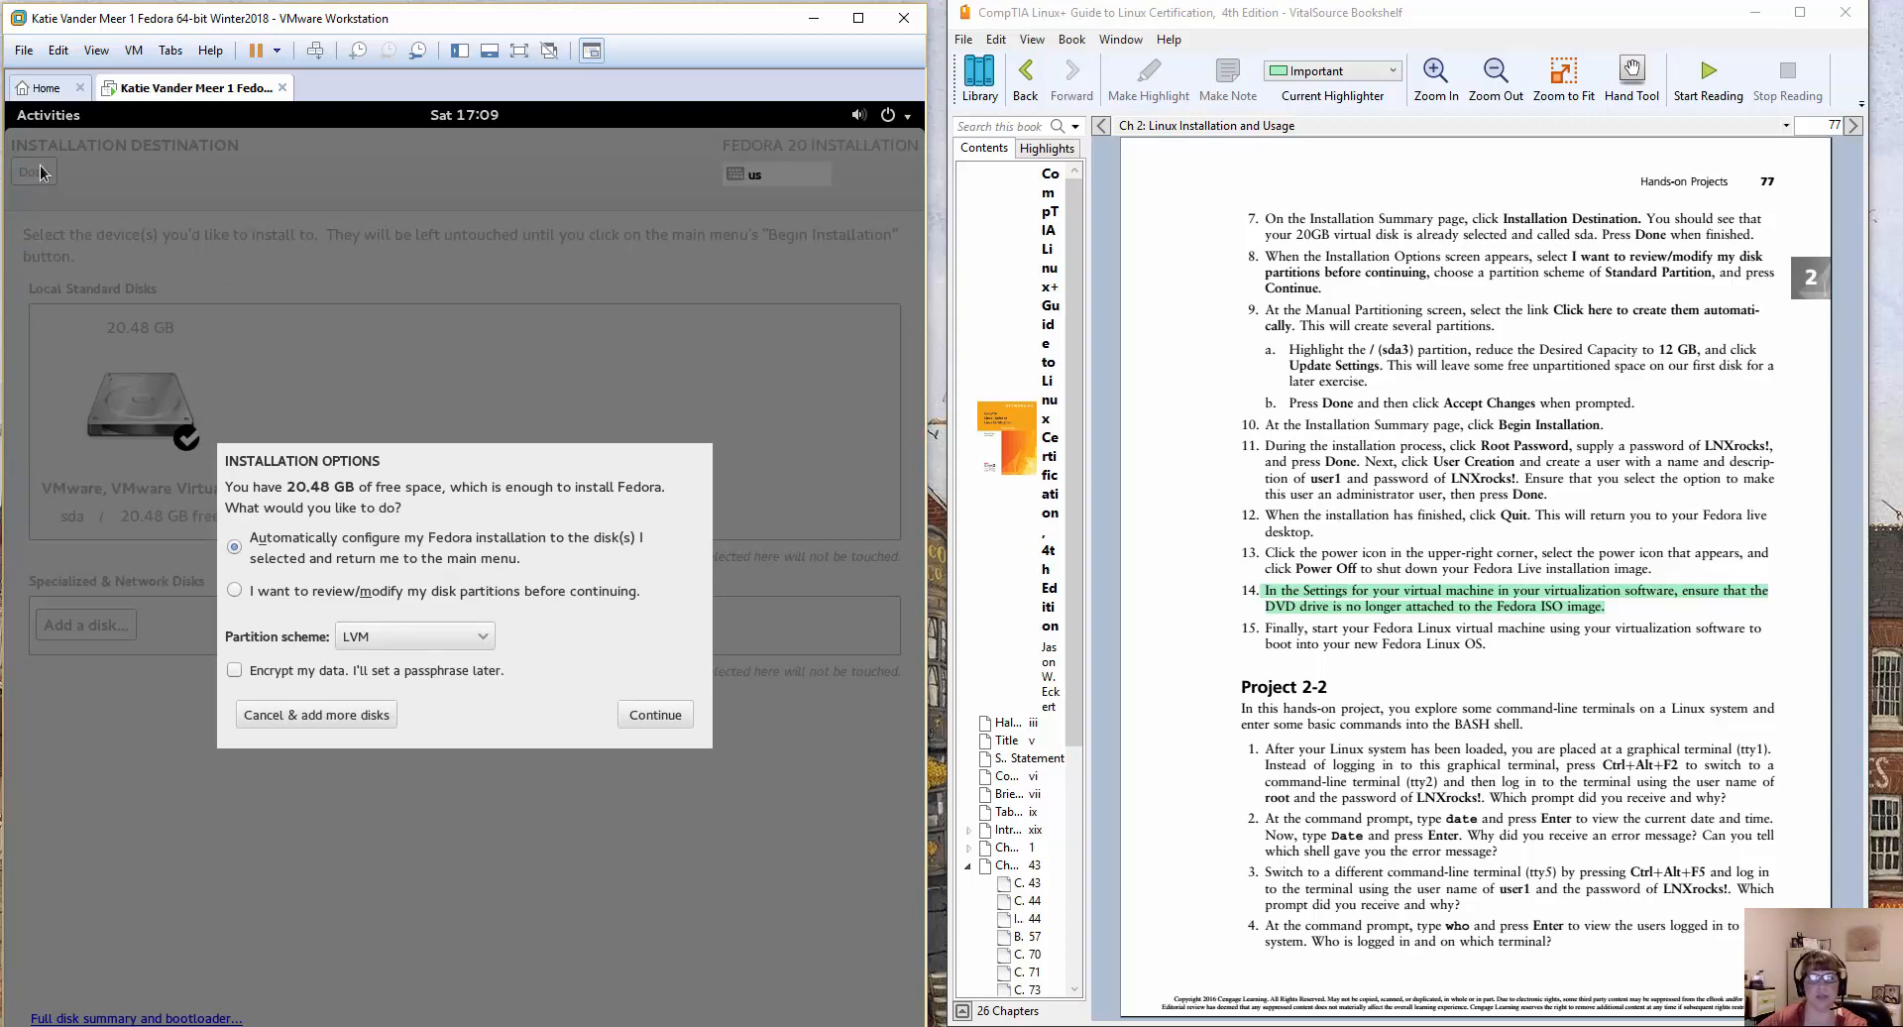
{"action": "left_click", "coordinate": [236, 593]}
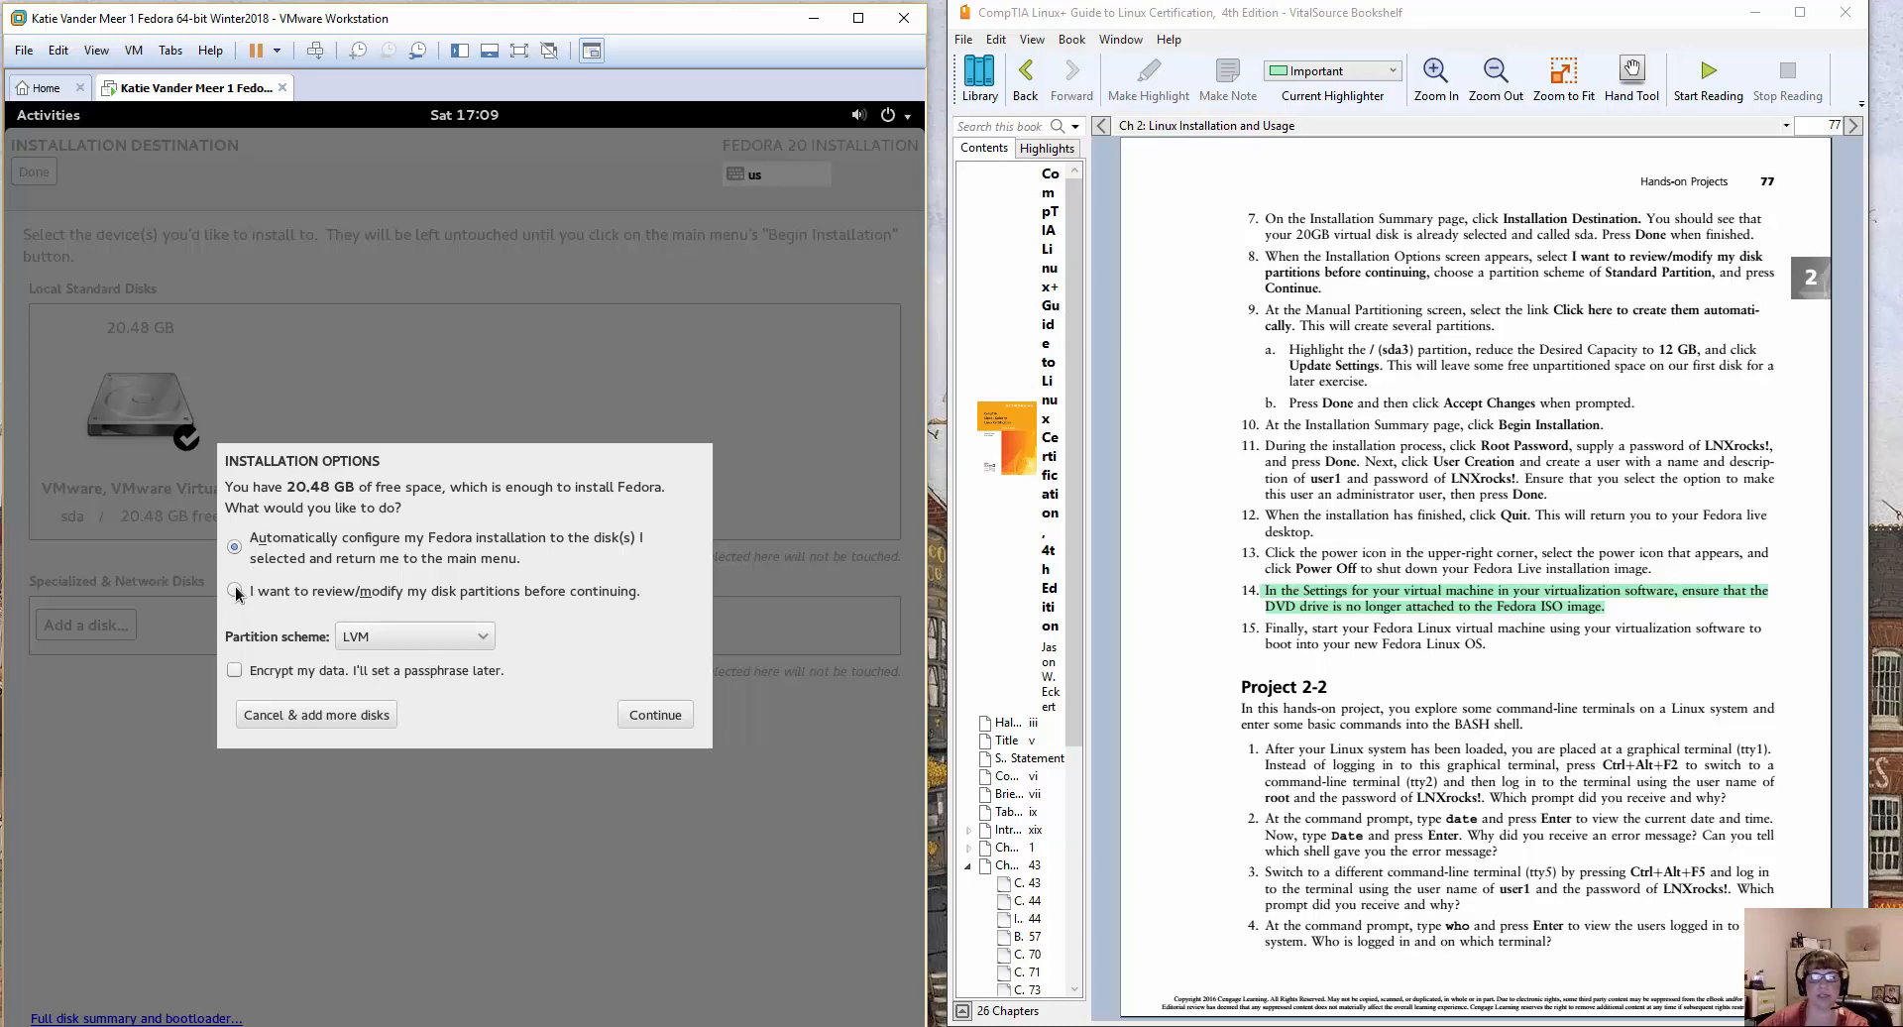
{"action": "left_click", "coordinate": [401, 640]}
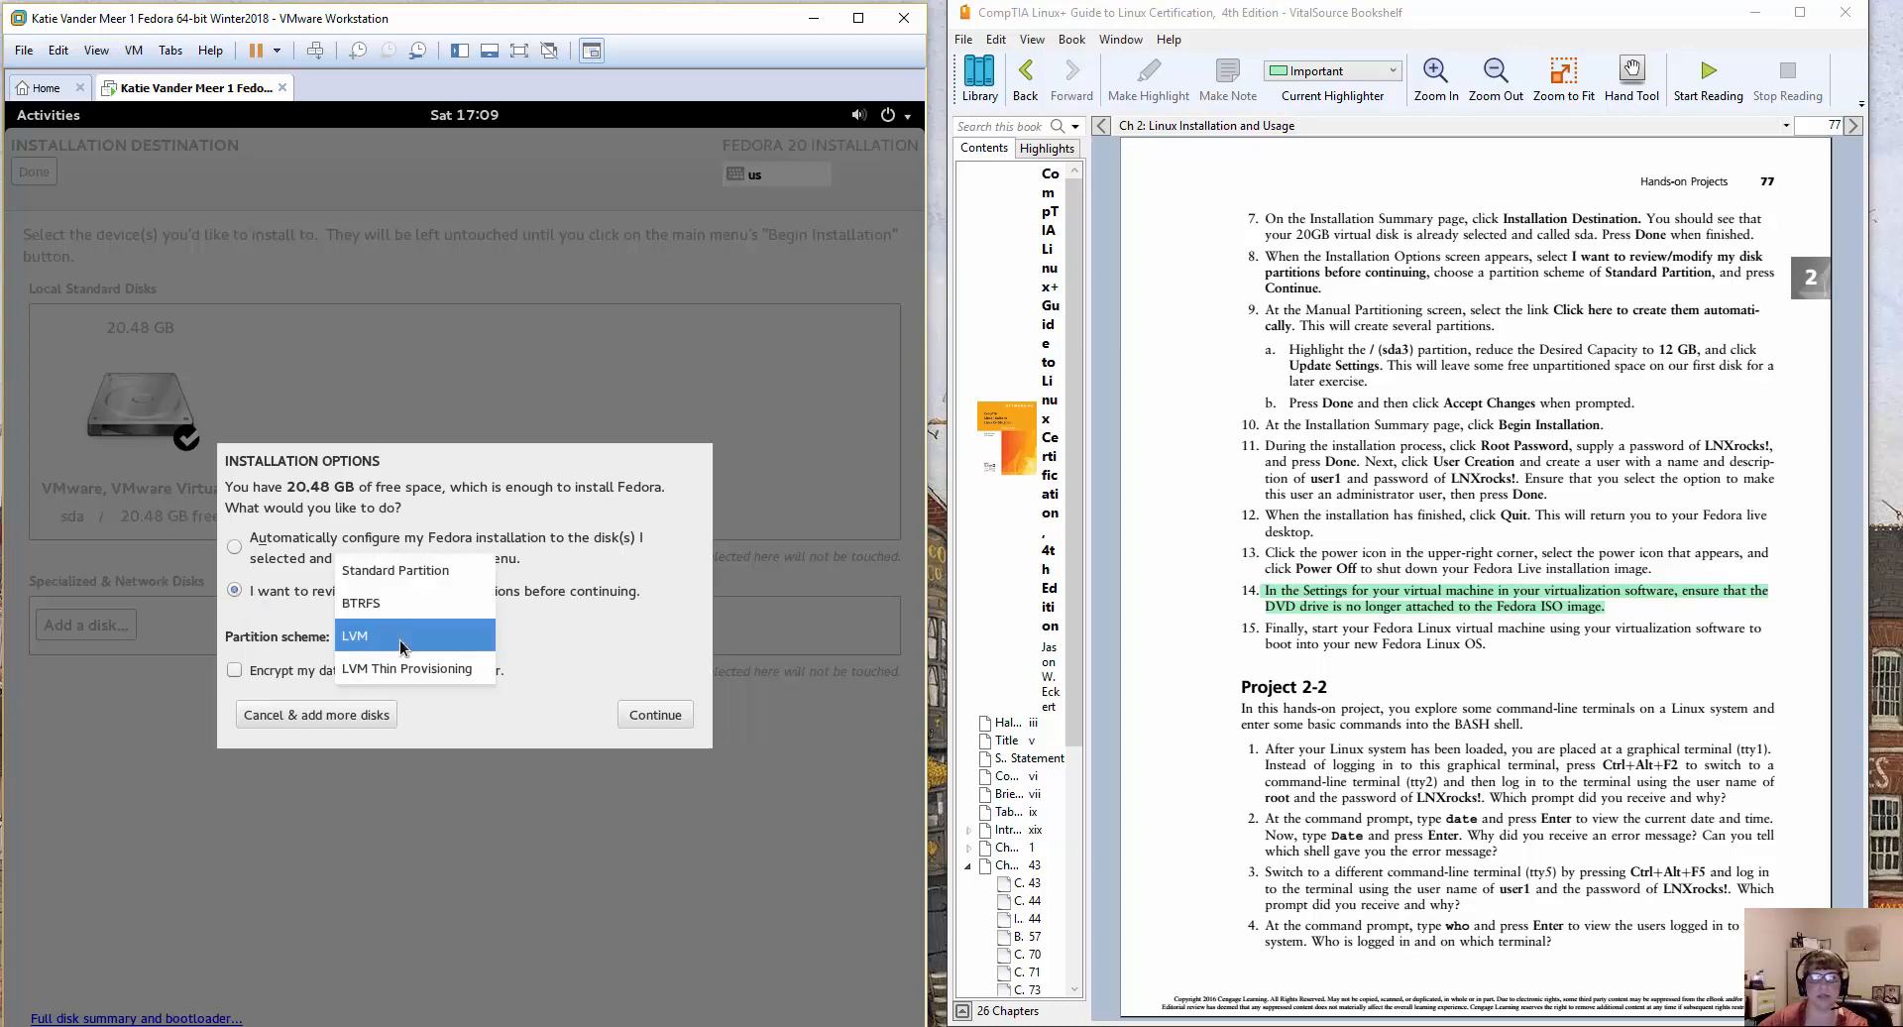
{"action": "left_click", "coordinate": [410, 572]}
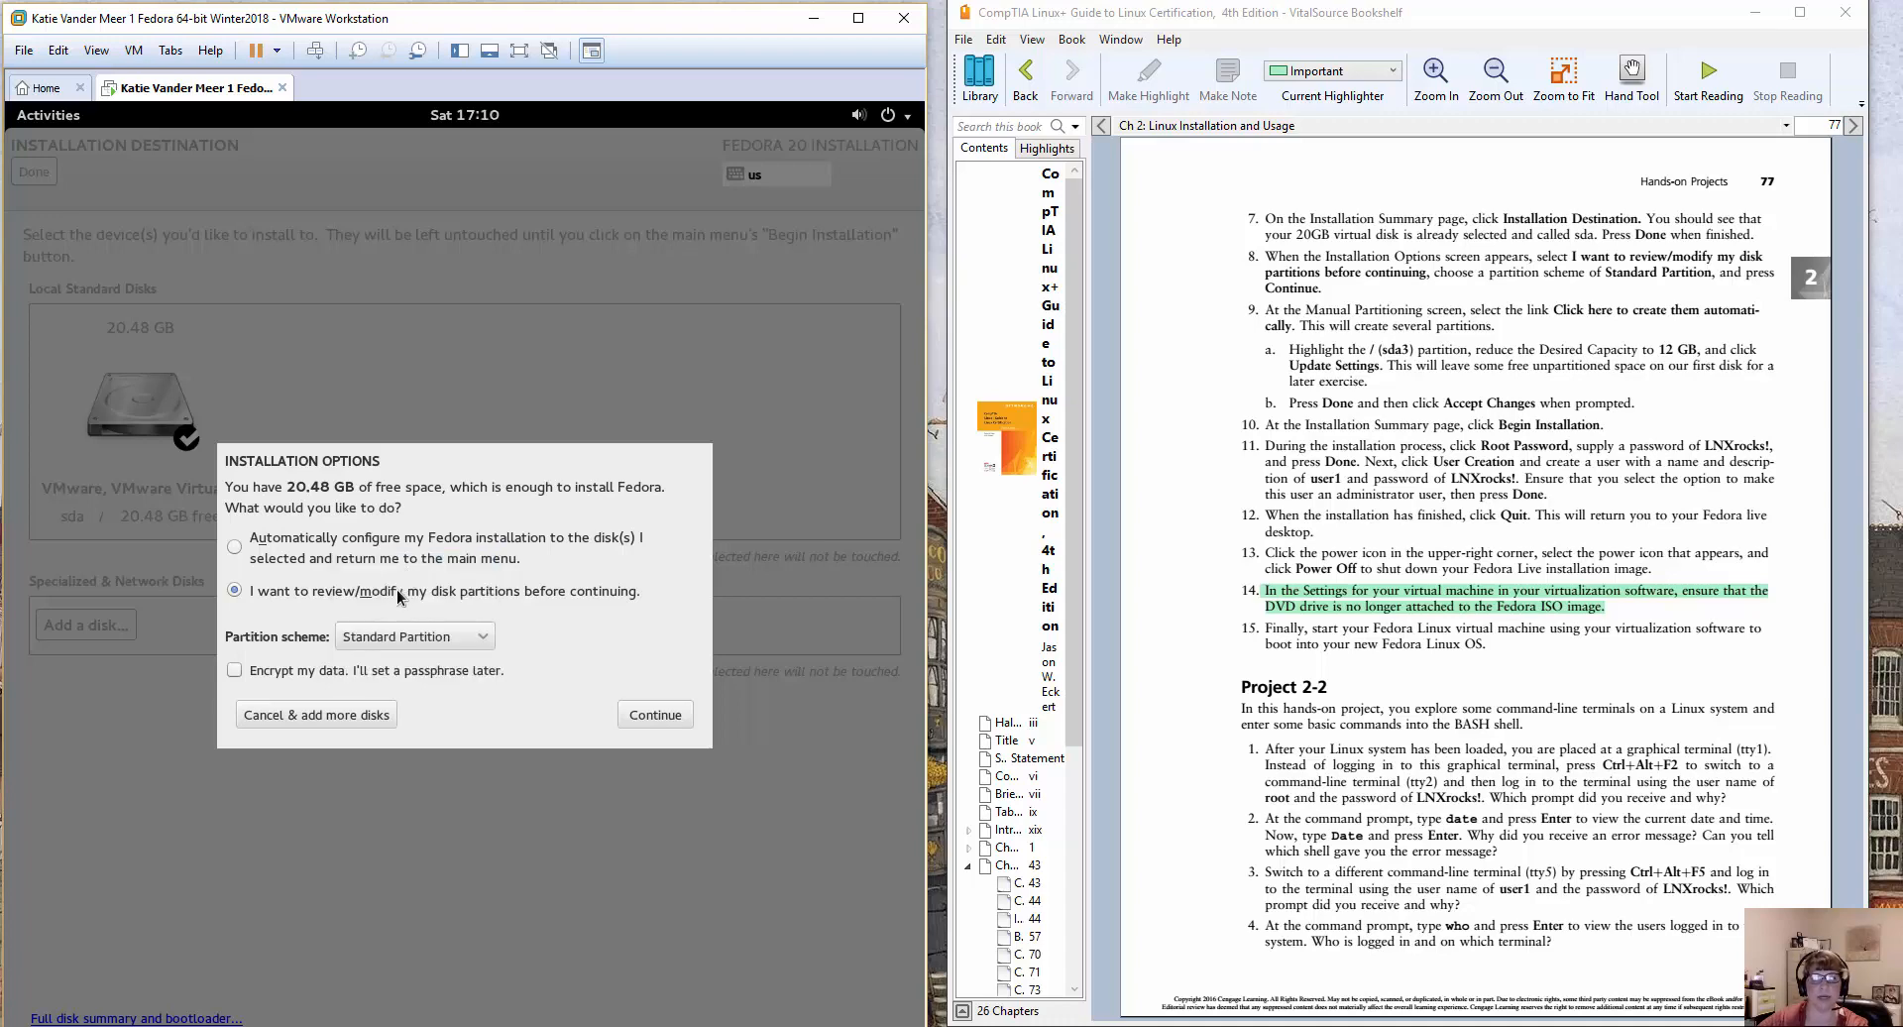
{"action": "left_click", "coordinate": [658, 722]}
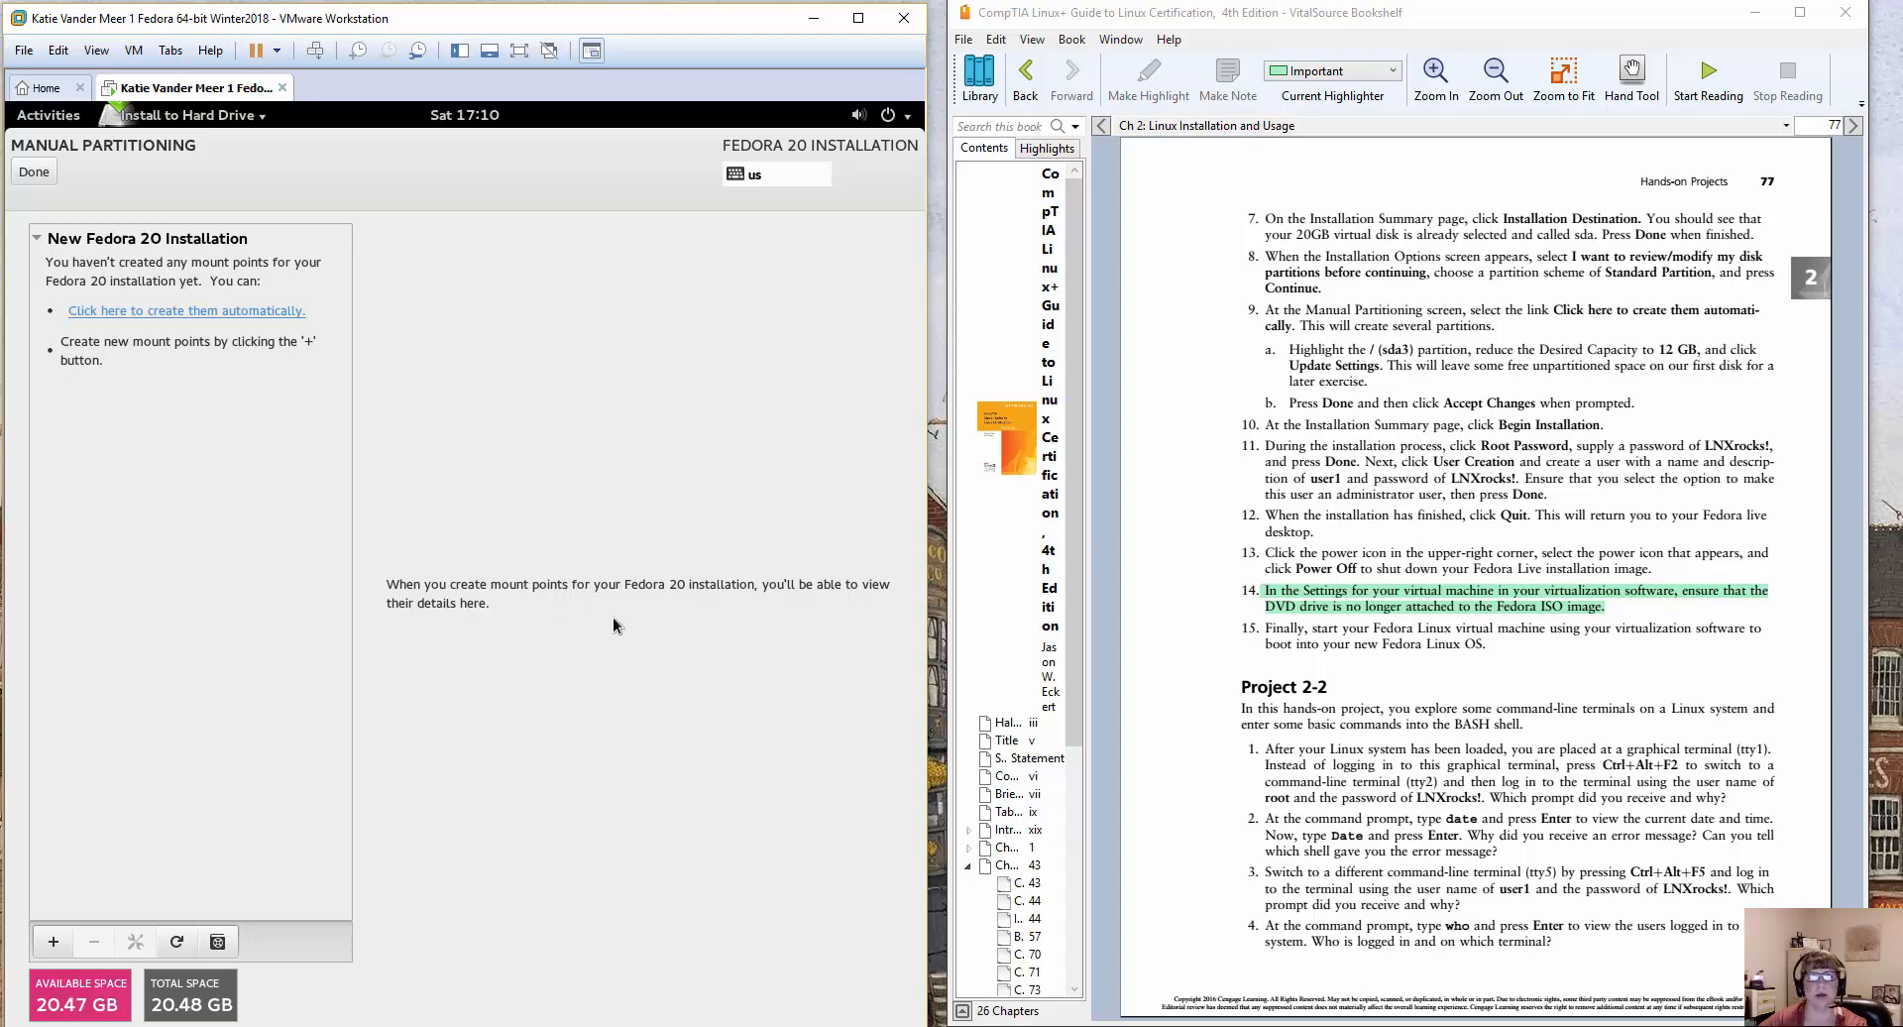
Create the Fedora mount points automatically and update the / (sda3) partition's desired capacity to 12 GB.
{"action": "left_click", "coordinate": [177, 312]}
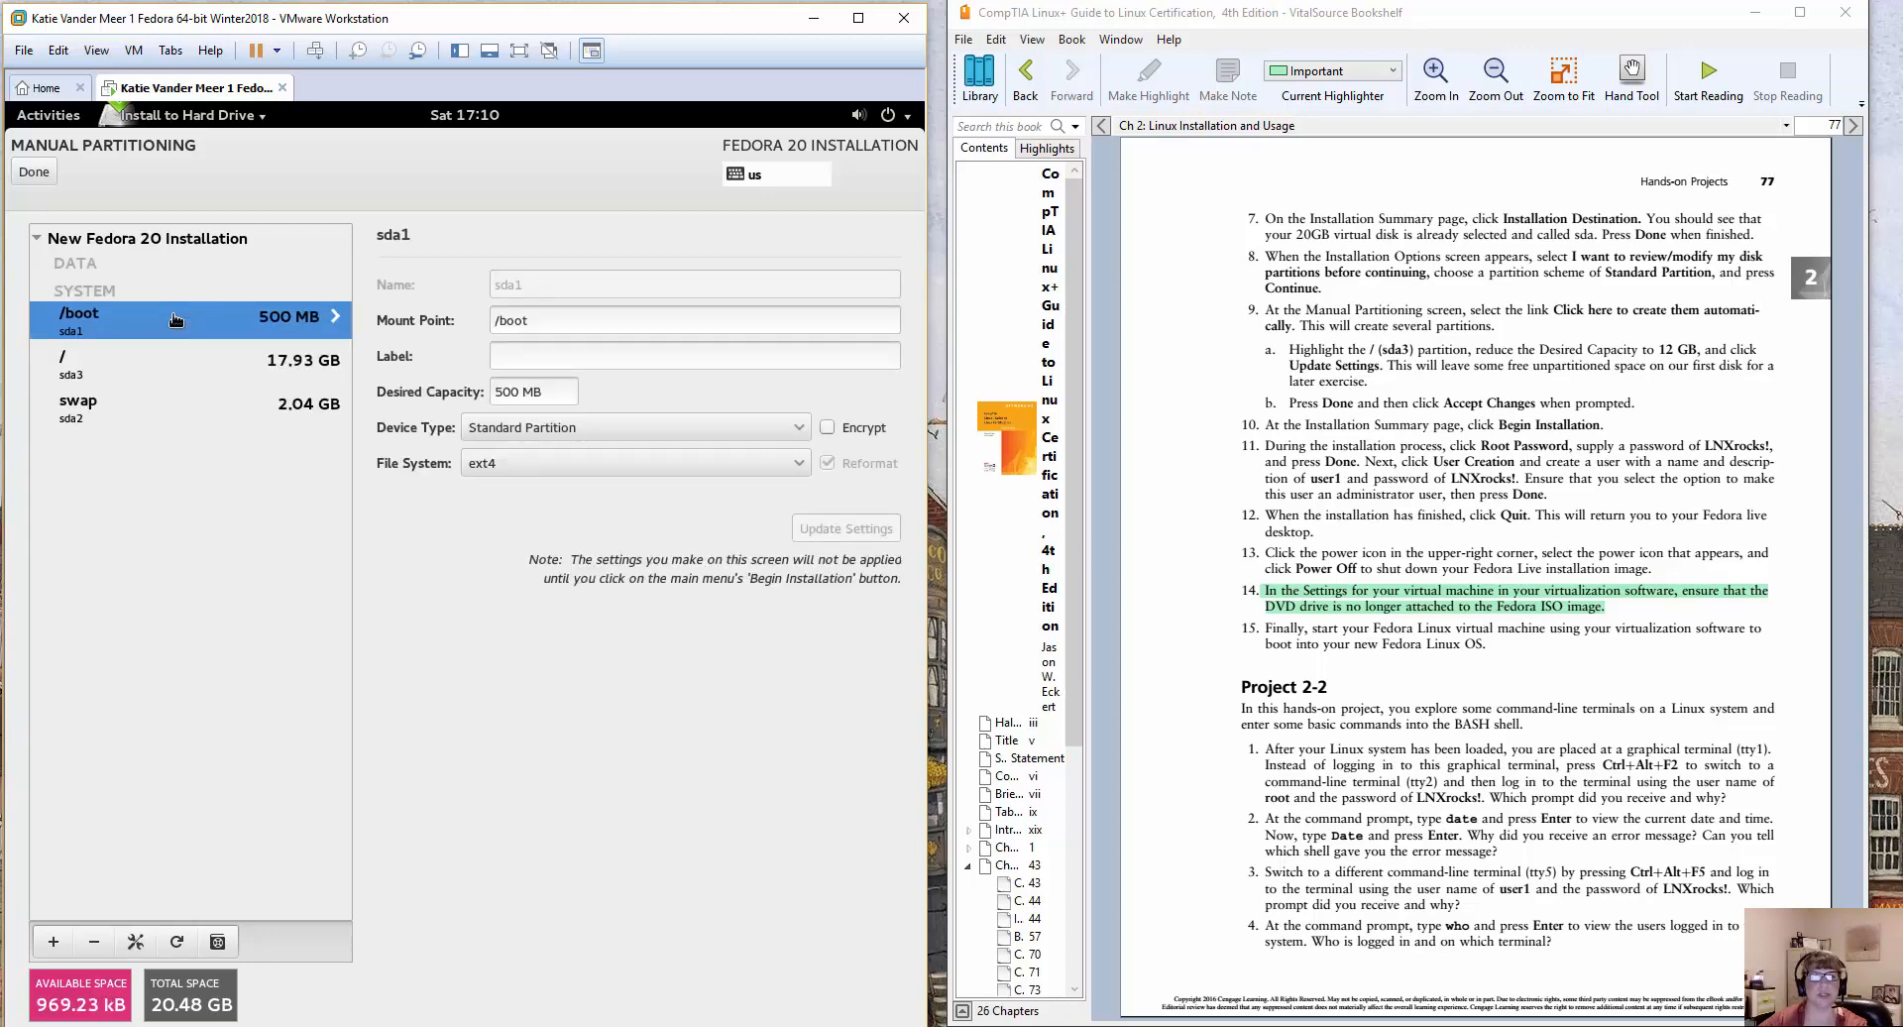
{"action": "left_click", "coordinate": [71, 366]}
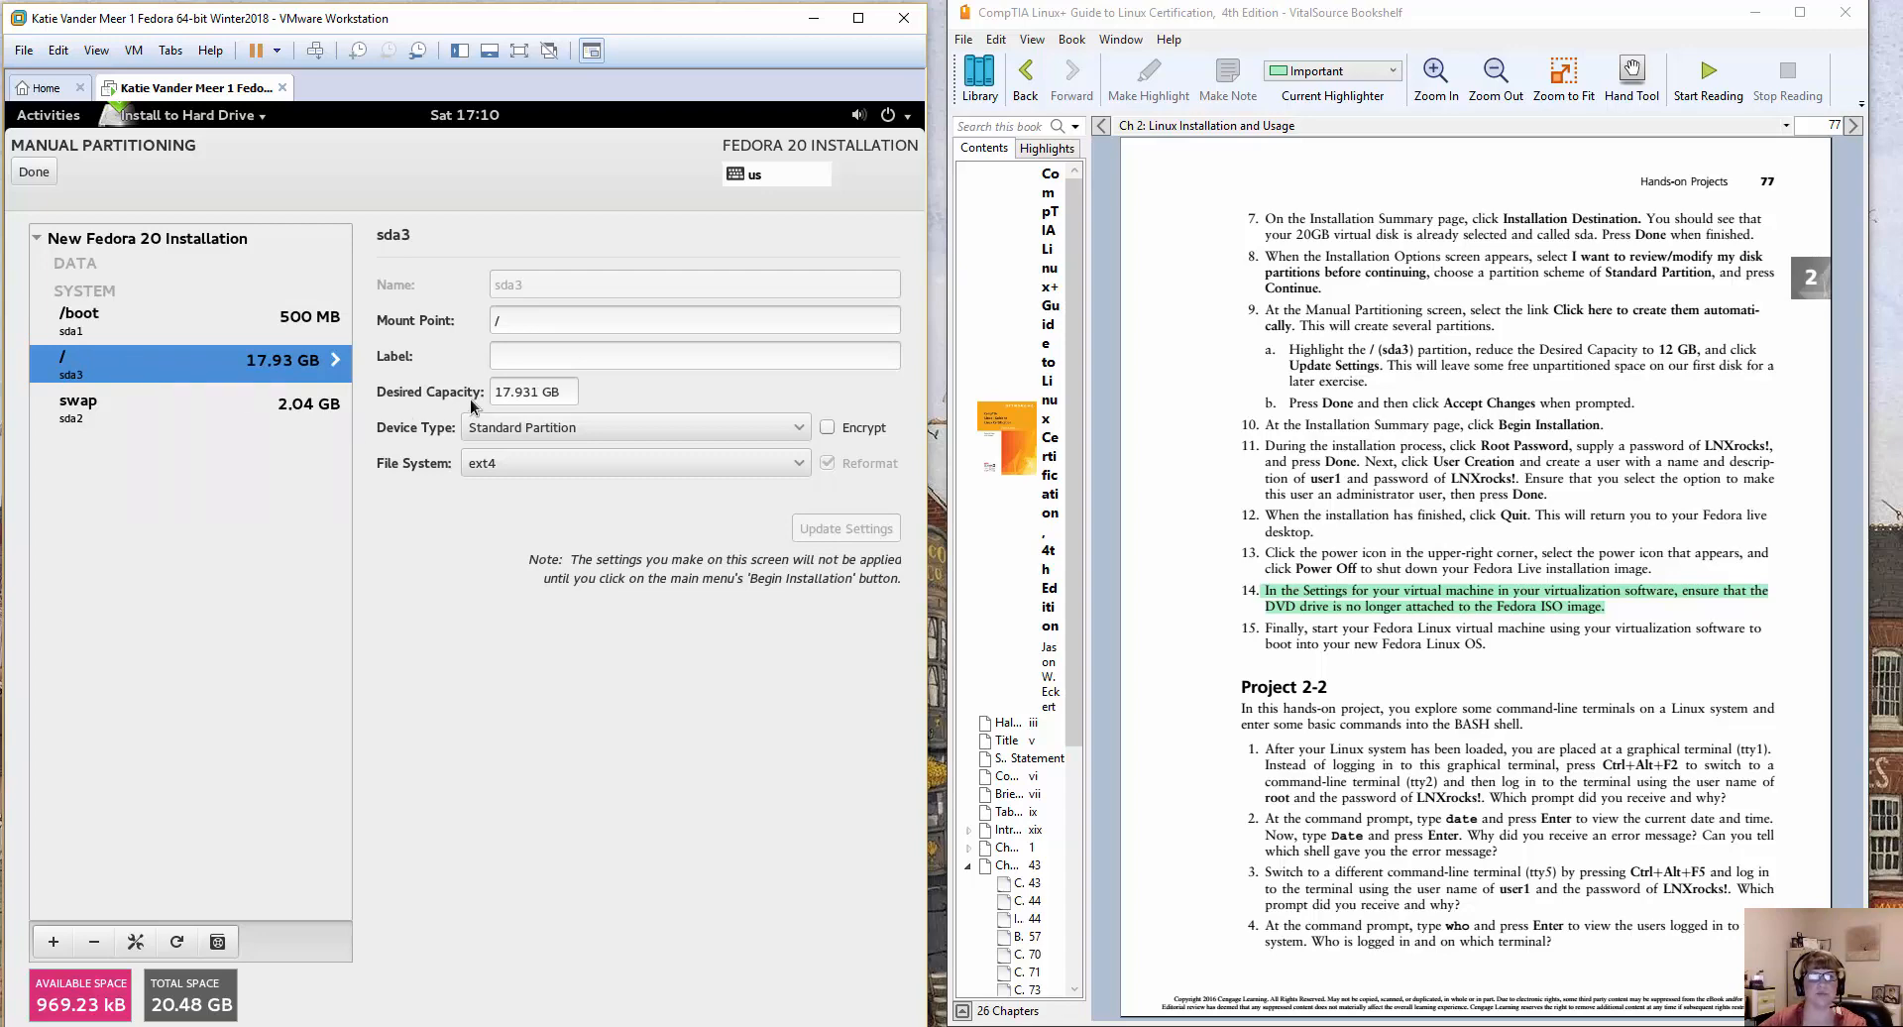
{"action": "left_click_drag", "start_coordinate": [539, 393], "coordinate": [494, 393]}
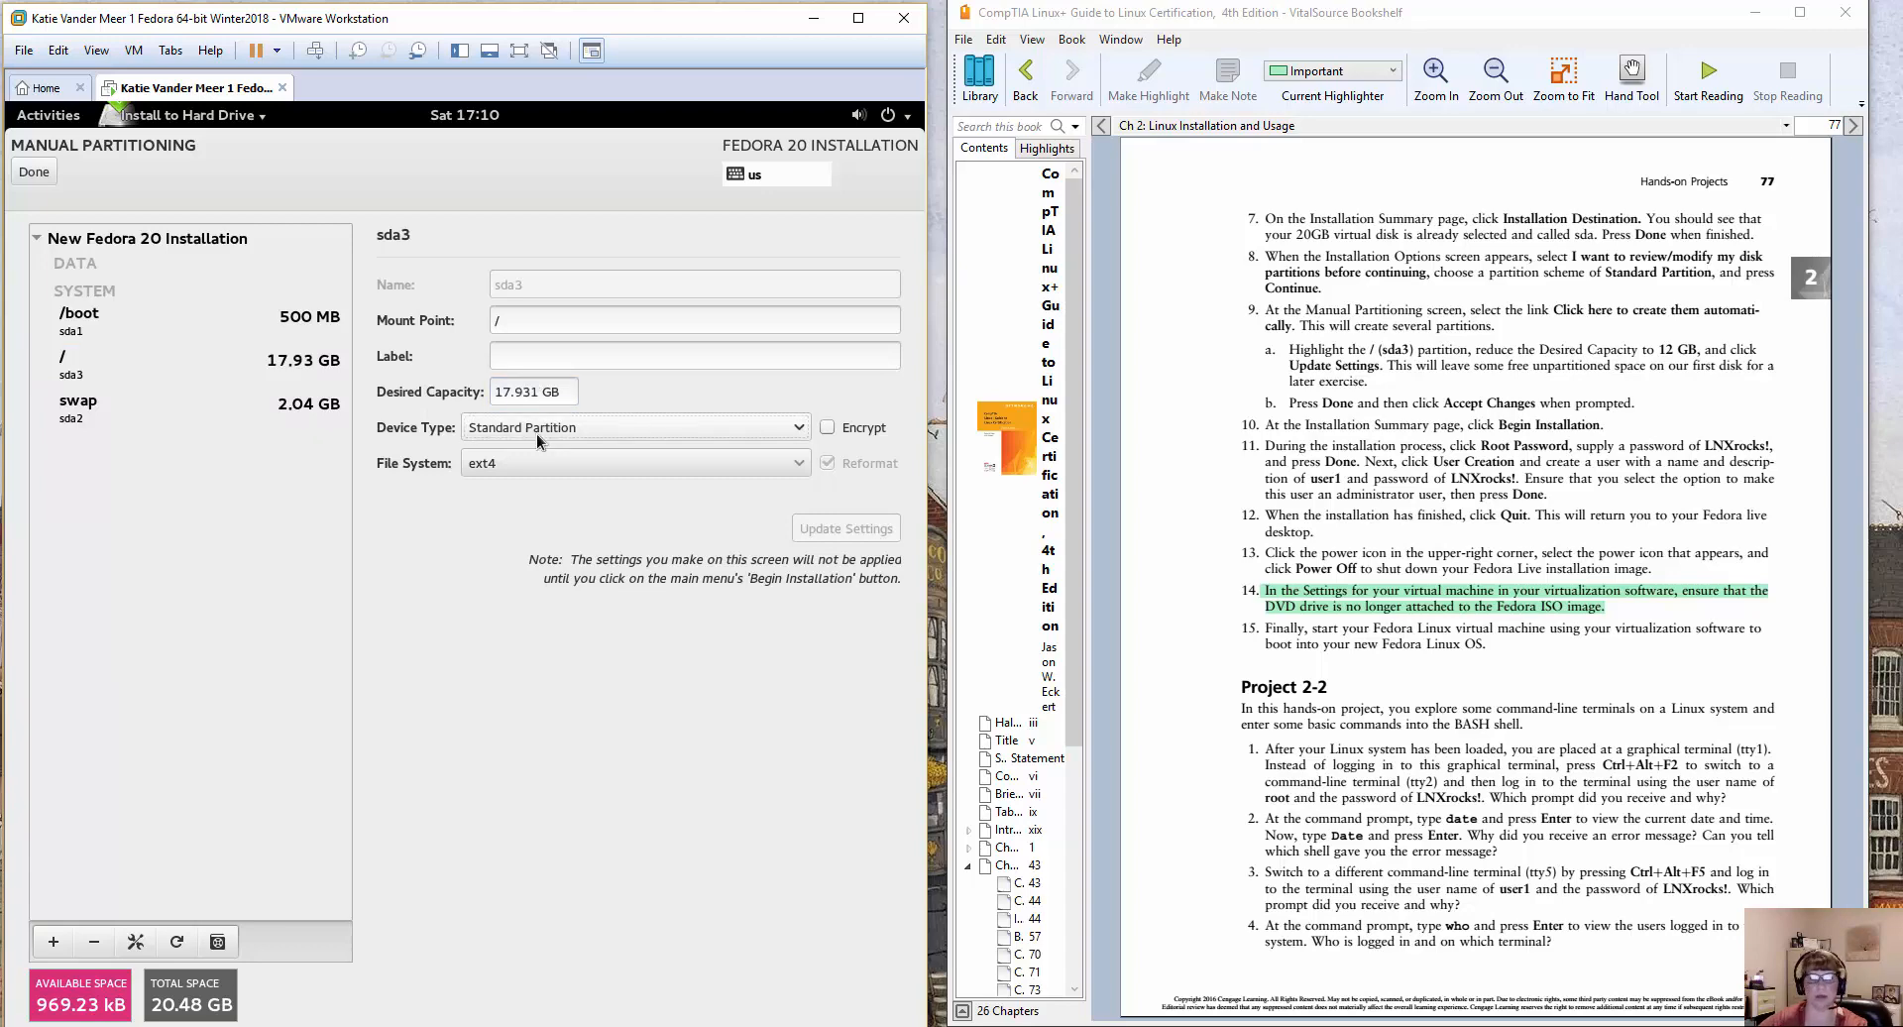
{"action": "left_click_drag", "start_coordinate": [538, 394], "coordinate": [479, 398]}
{"action": "type", "text": "12"}
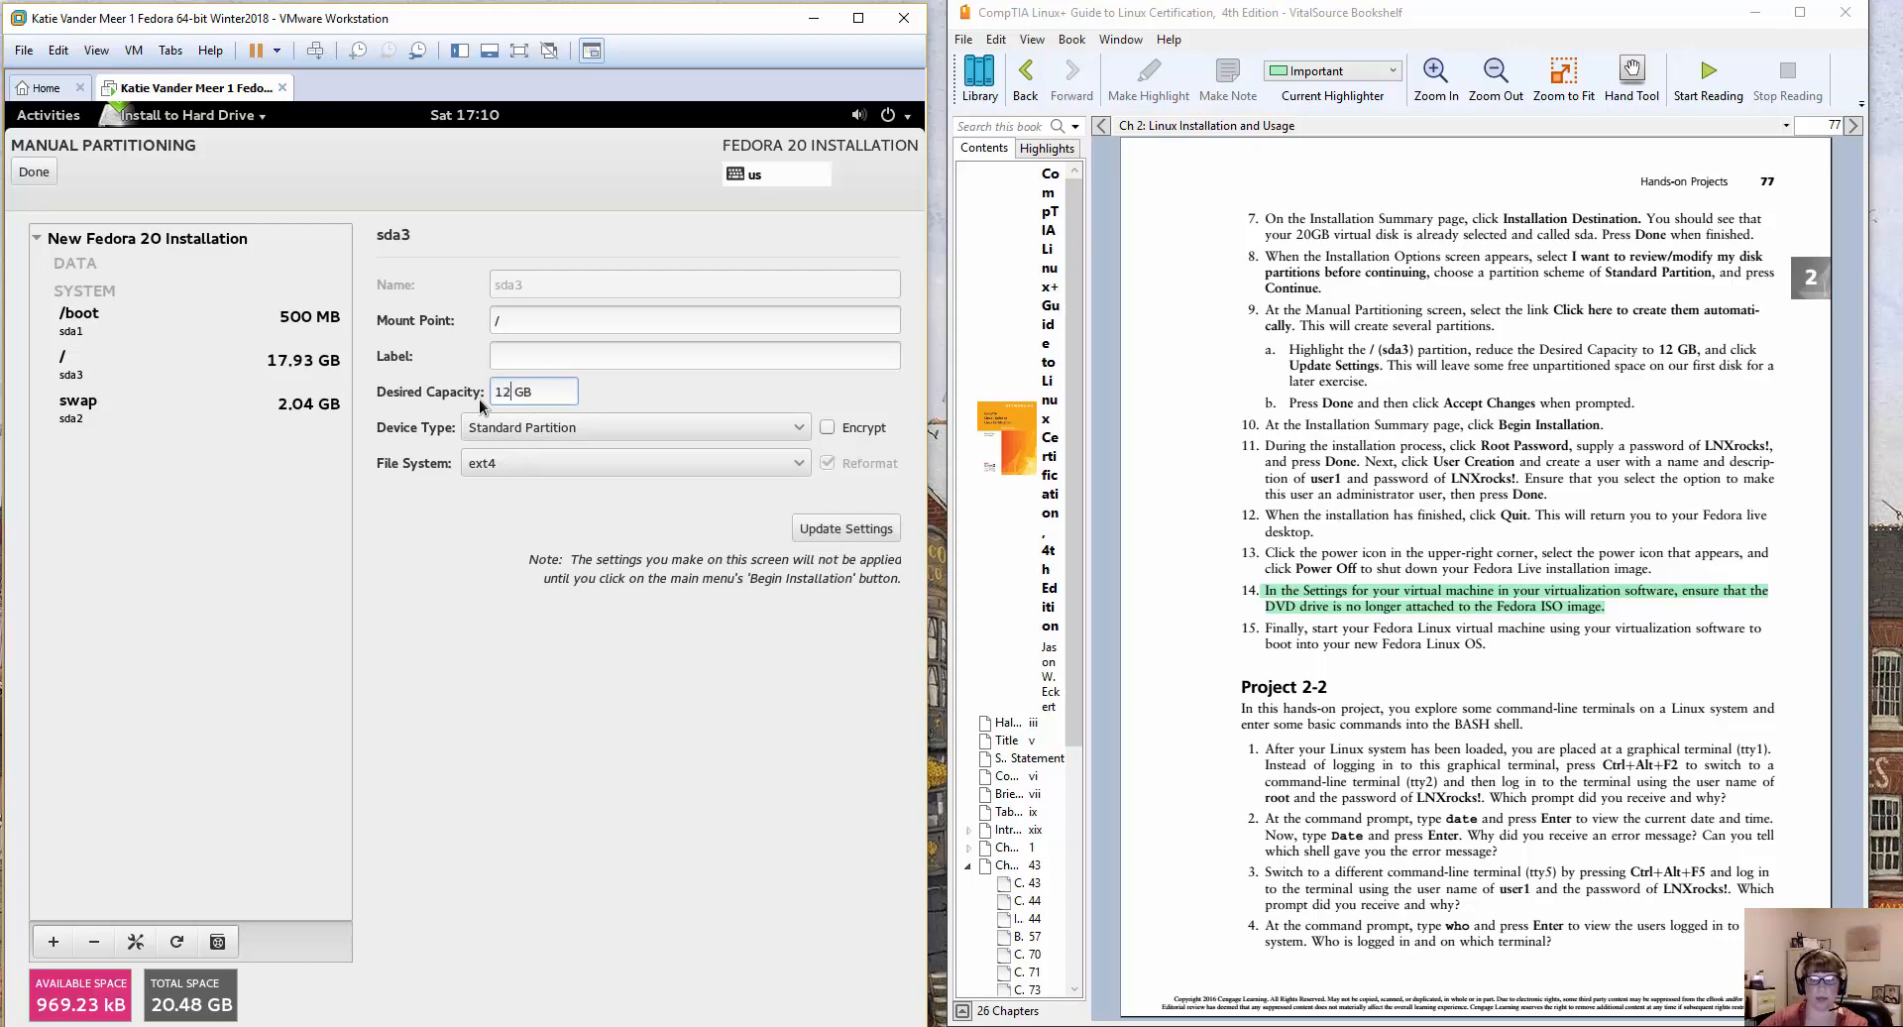
{"action": "left_click", "coordinate": [548, 427]}
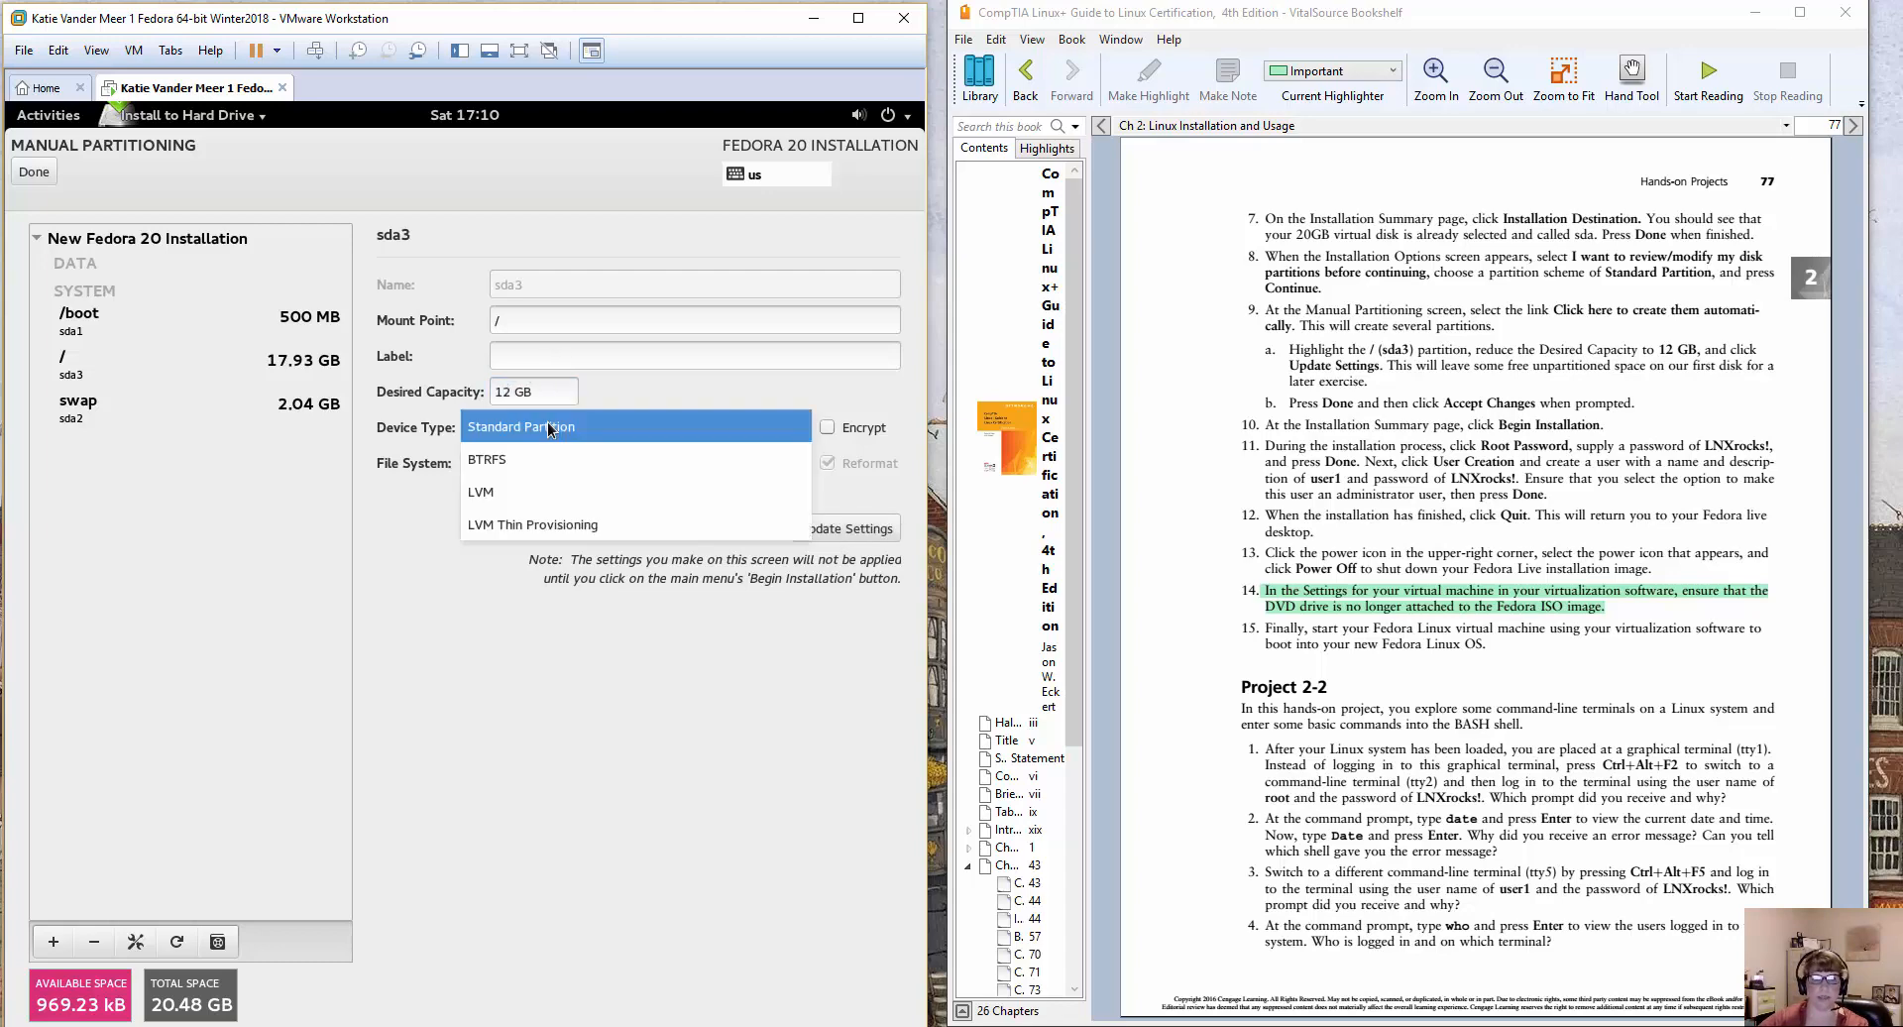
{"action": "left_click", "coordinate": [548, 427]}
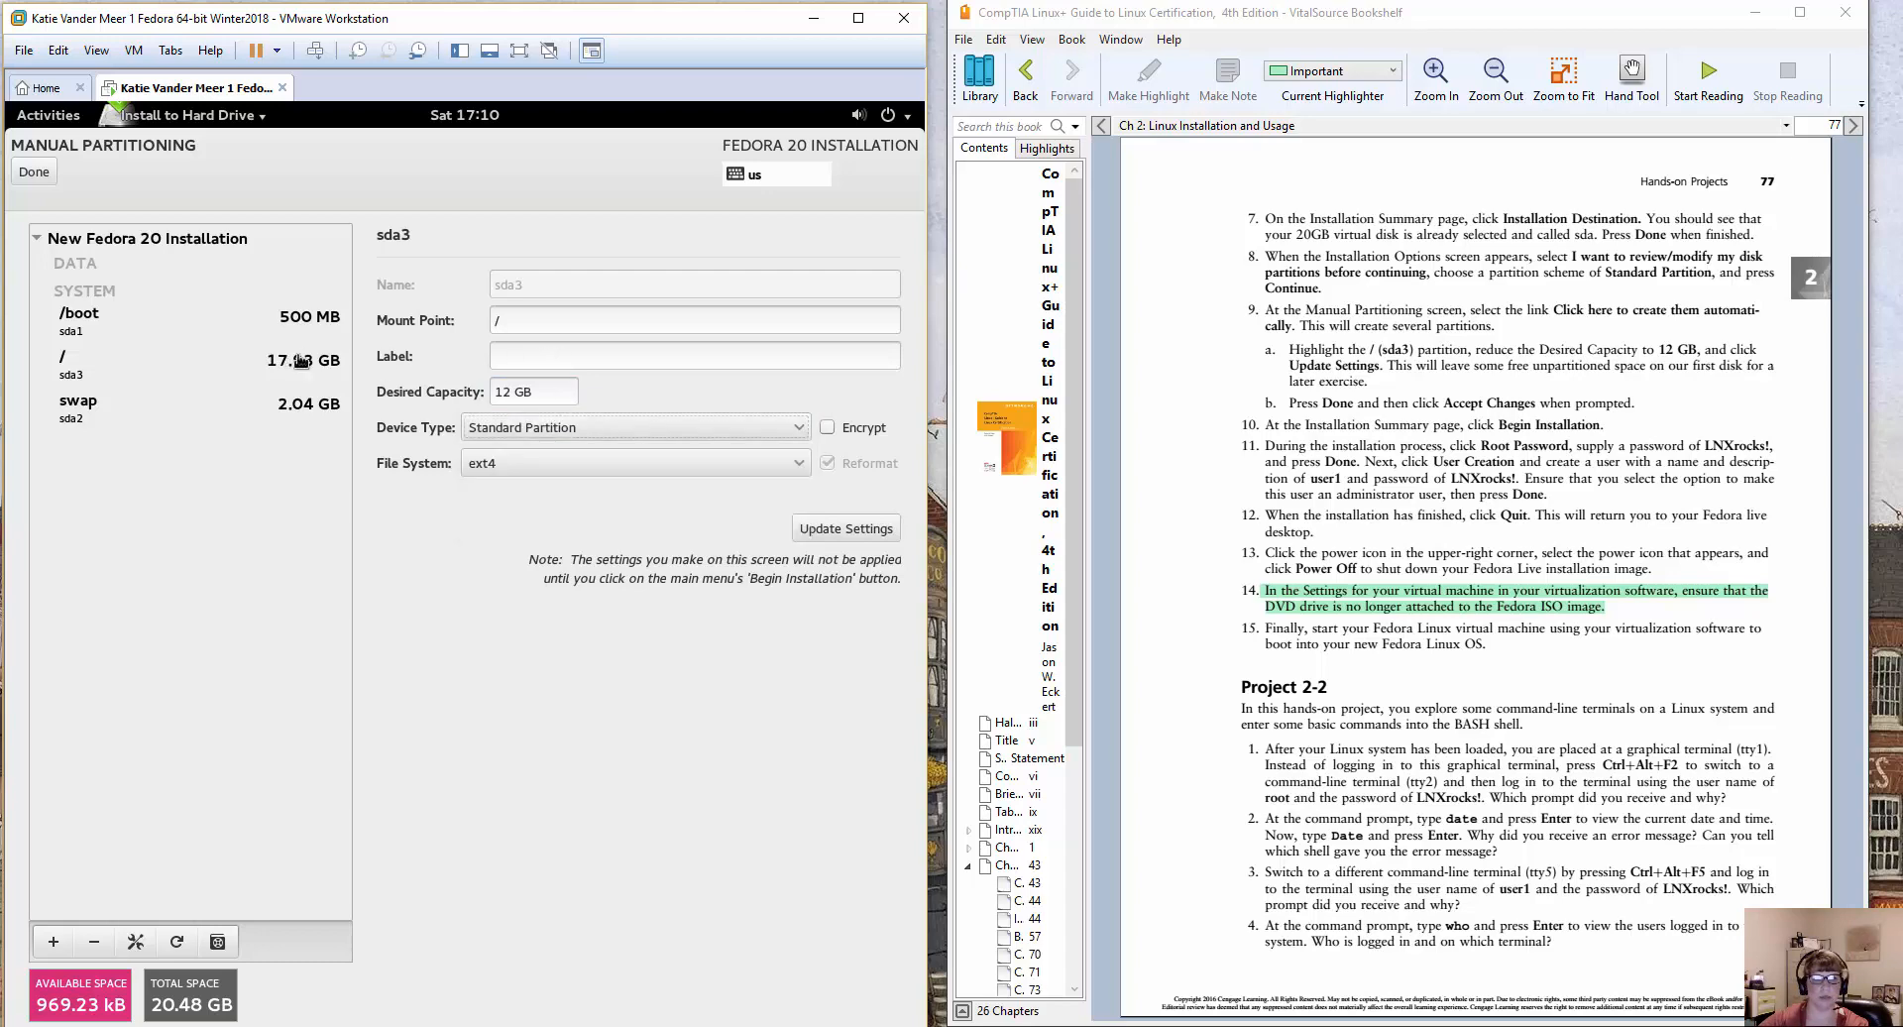
{"action": "left_click", "coordinate": [568, 351]}
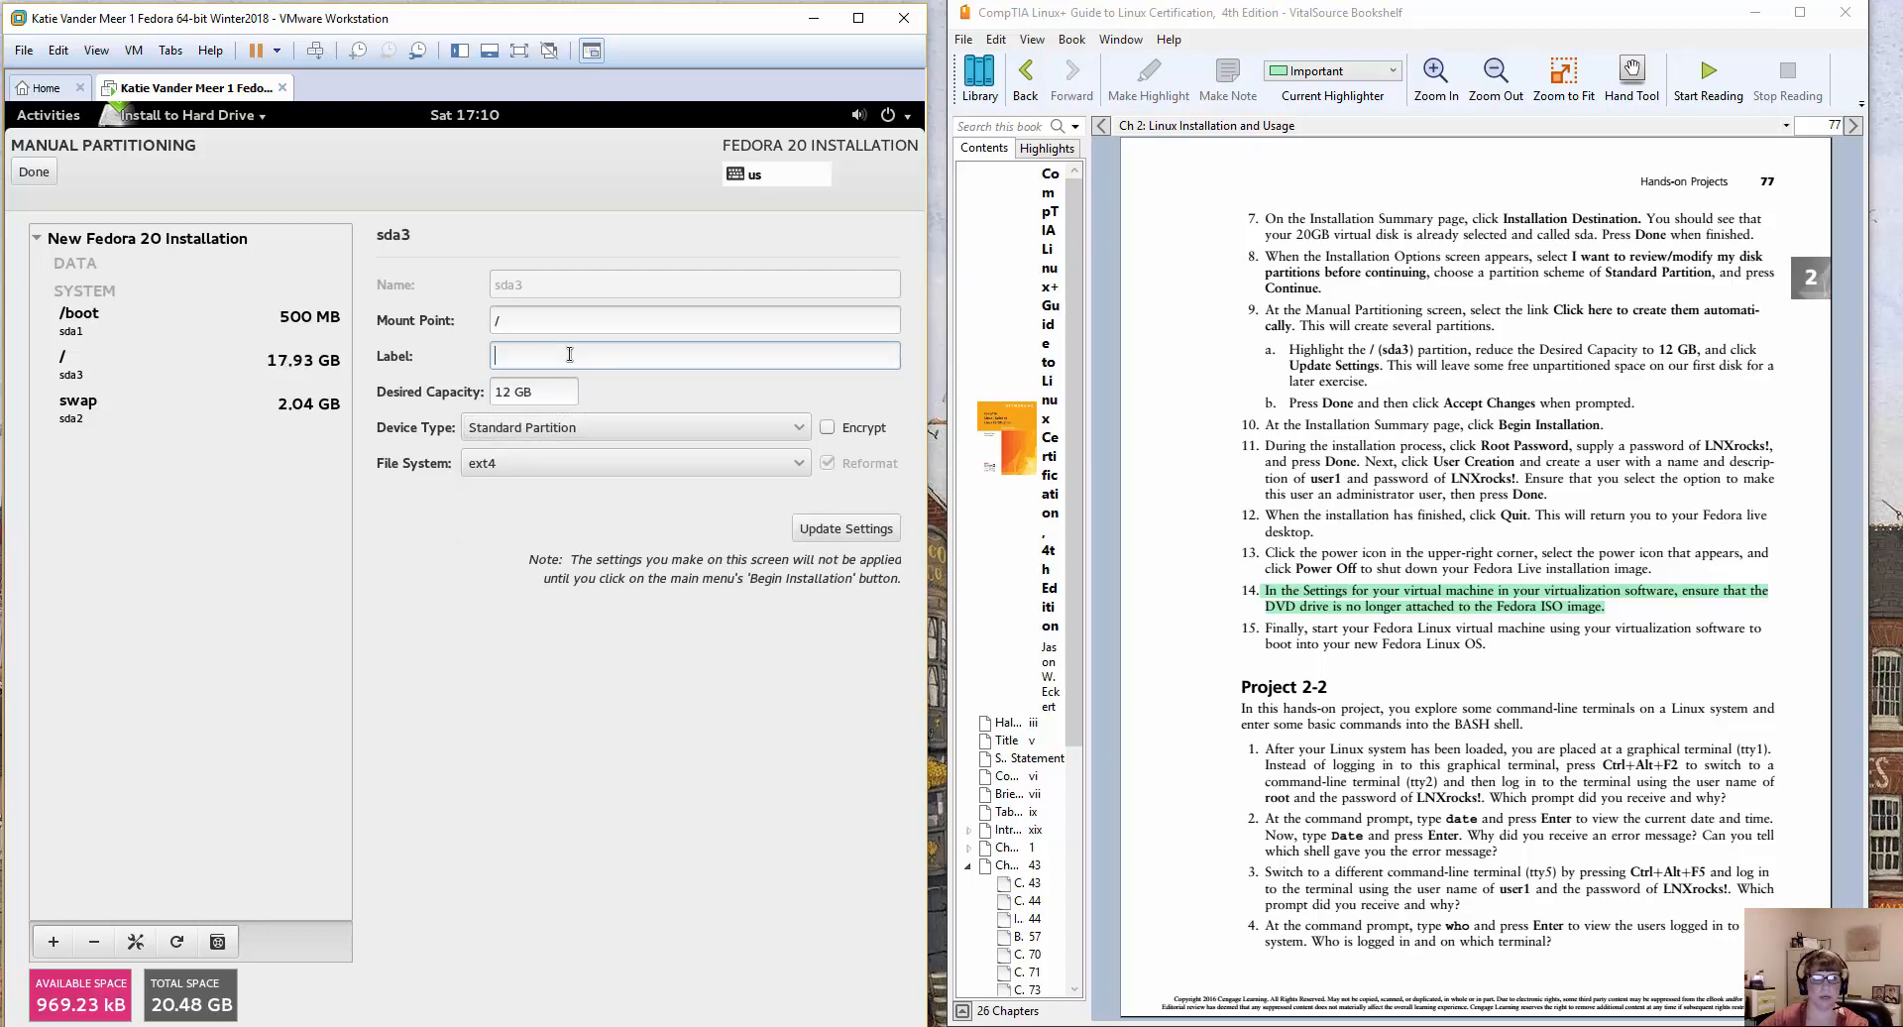
{"action": "left_click", "coordinate": [828, 535]}
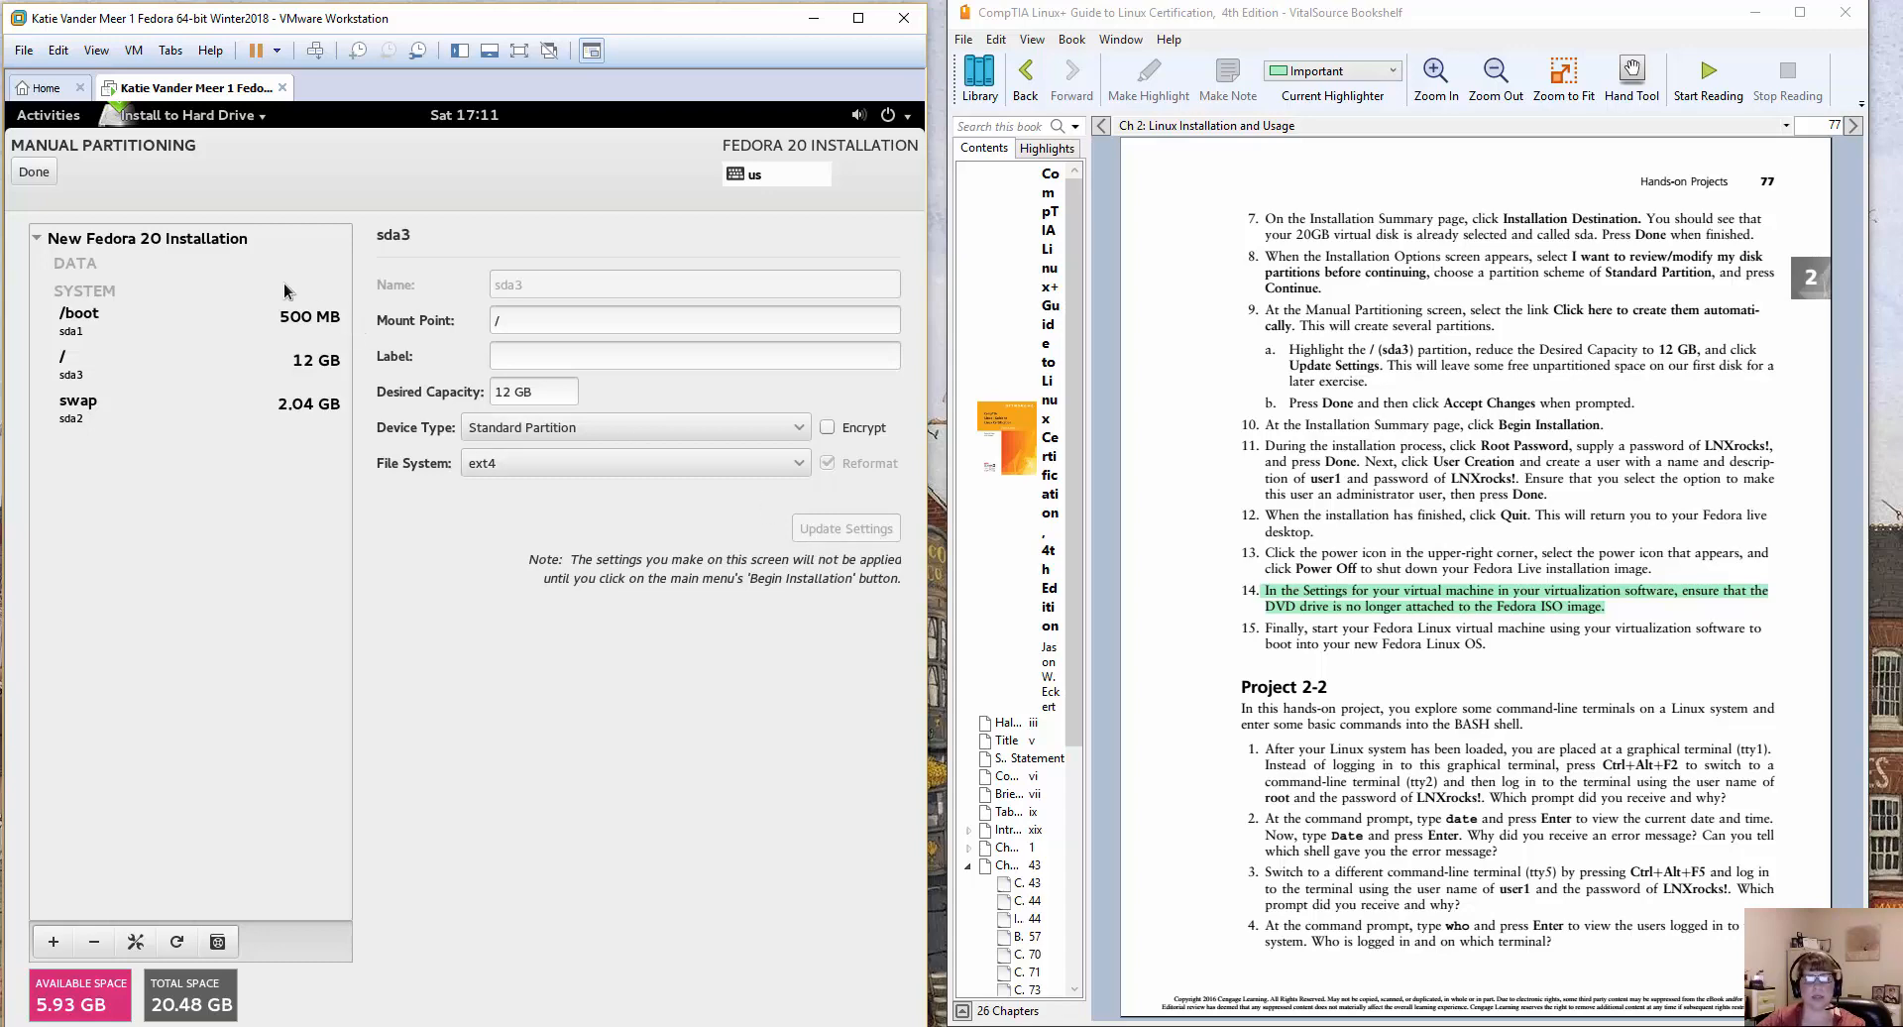
Finish manual partitioning by accepting the summary of changes, and begin the Fedora installation.
{"action": "left_click", "coordinate": [32, 172]}
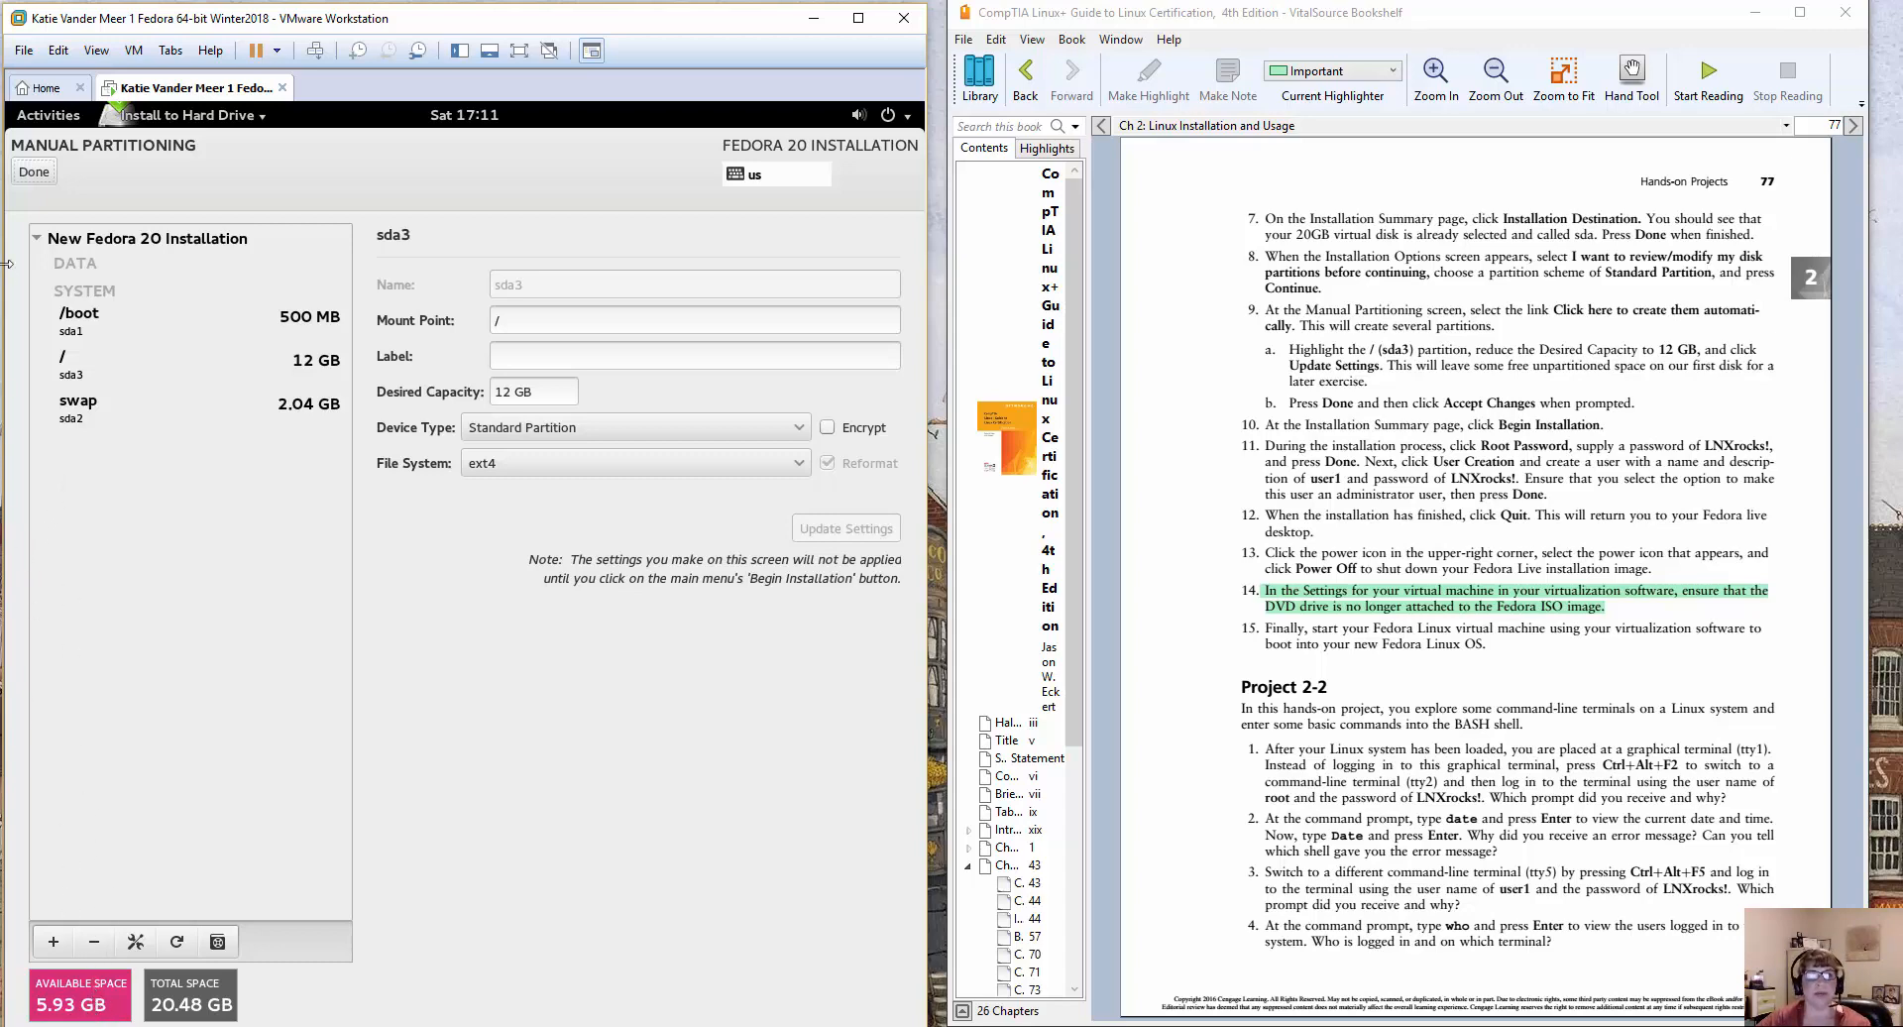
{"action": "left_click", "coordinate": [27, 176]}
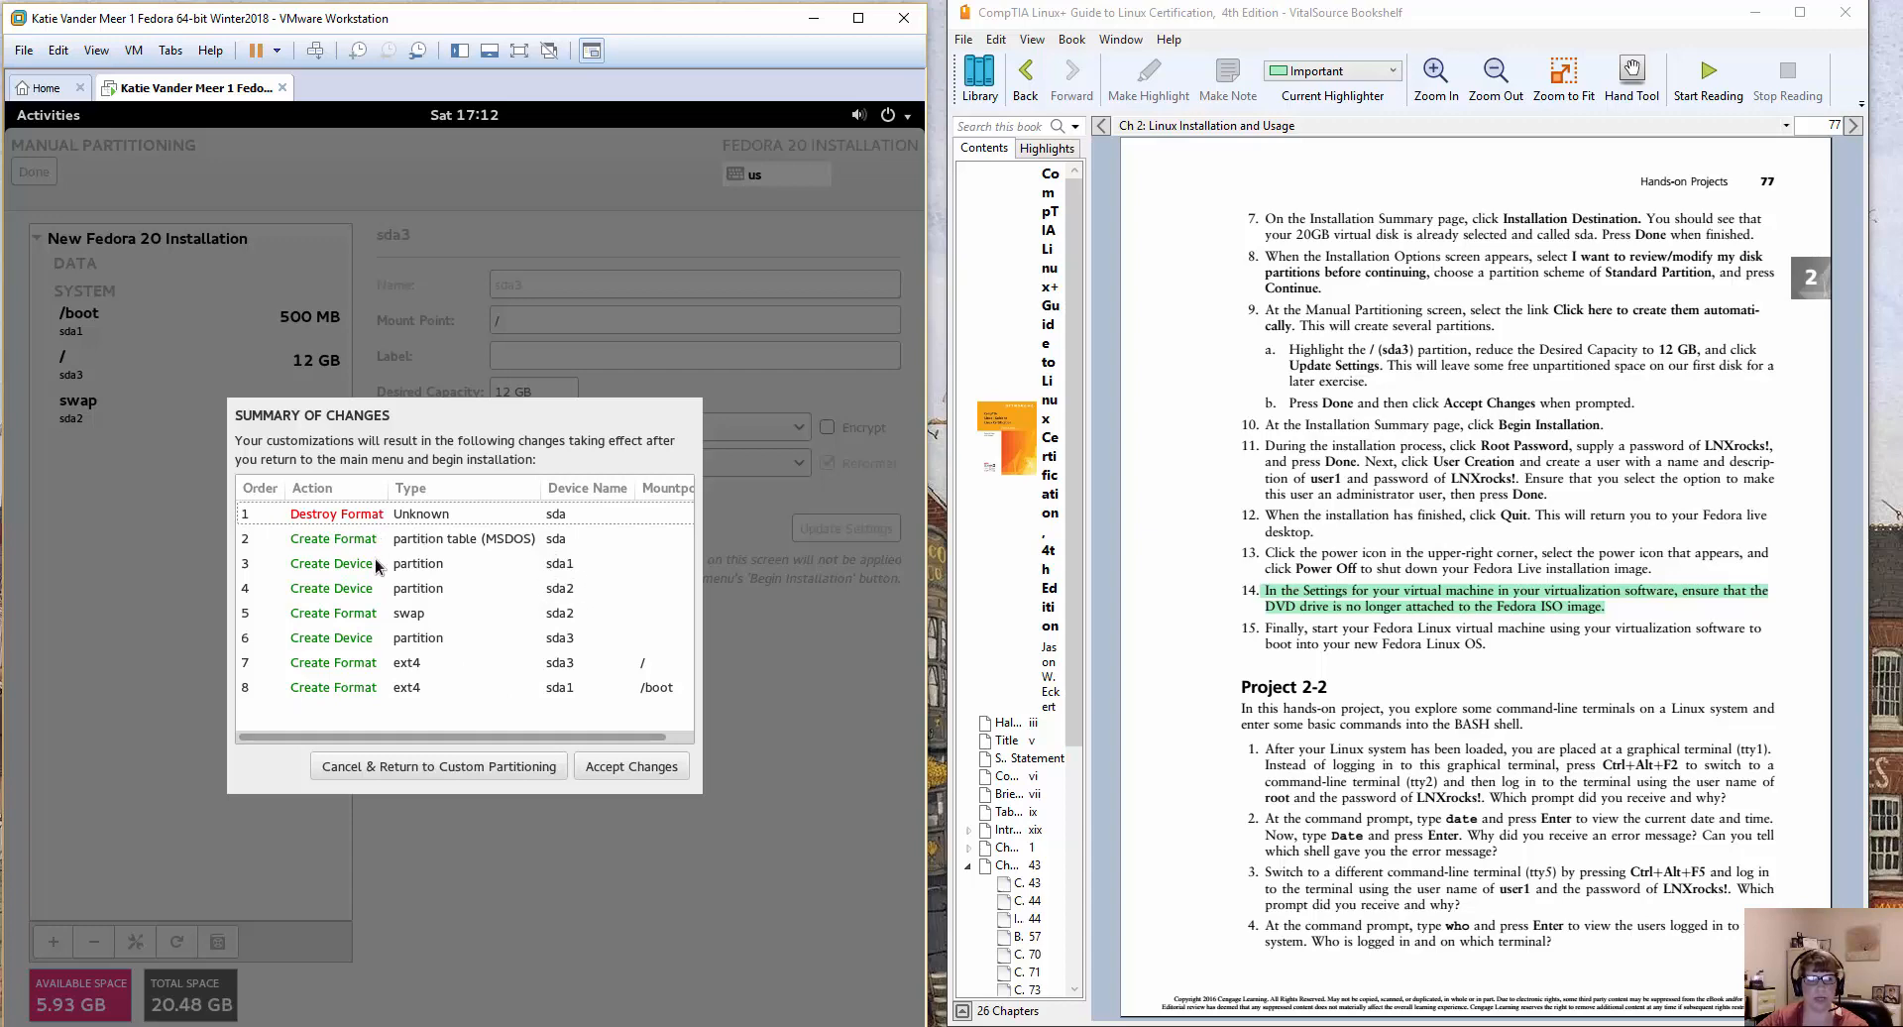
{"action": "left_click", "coordinate": [622, 767]}
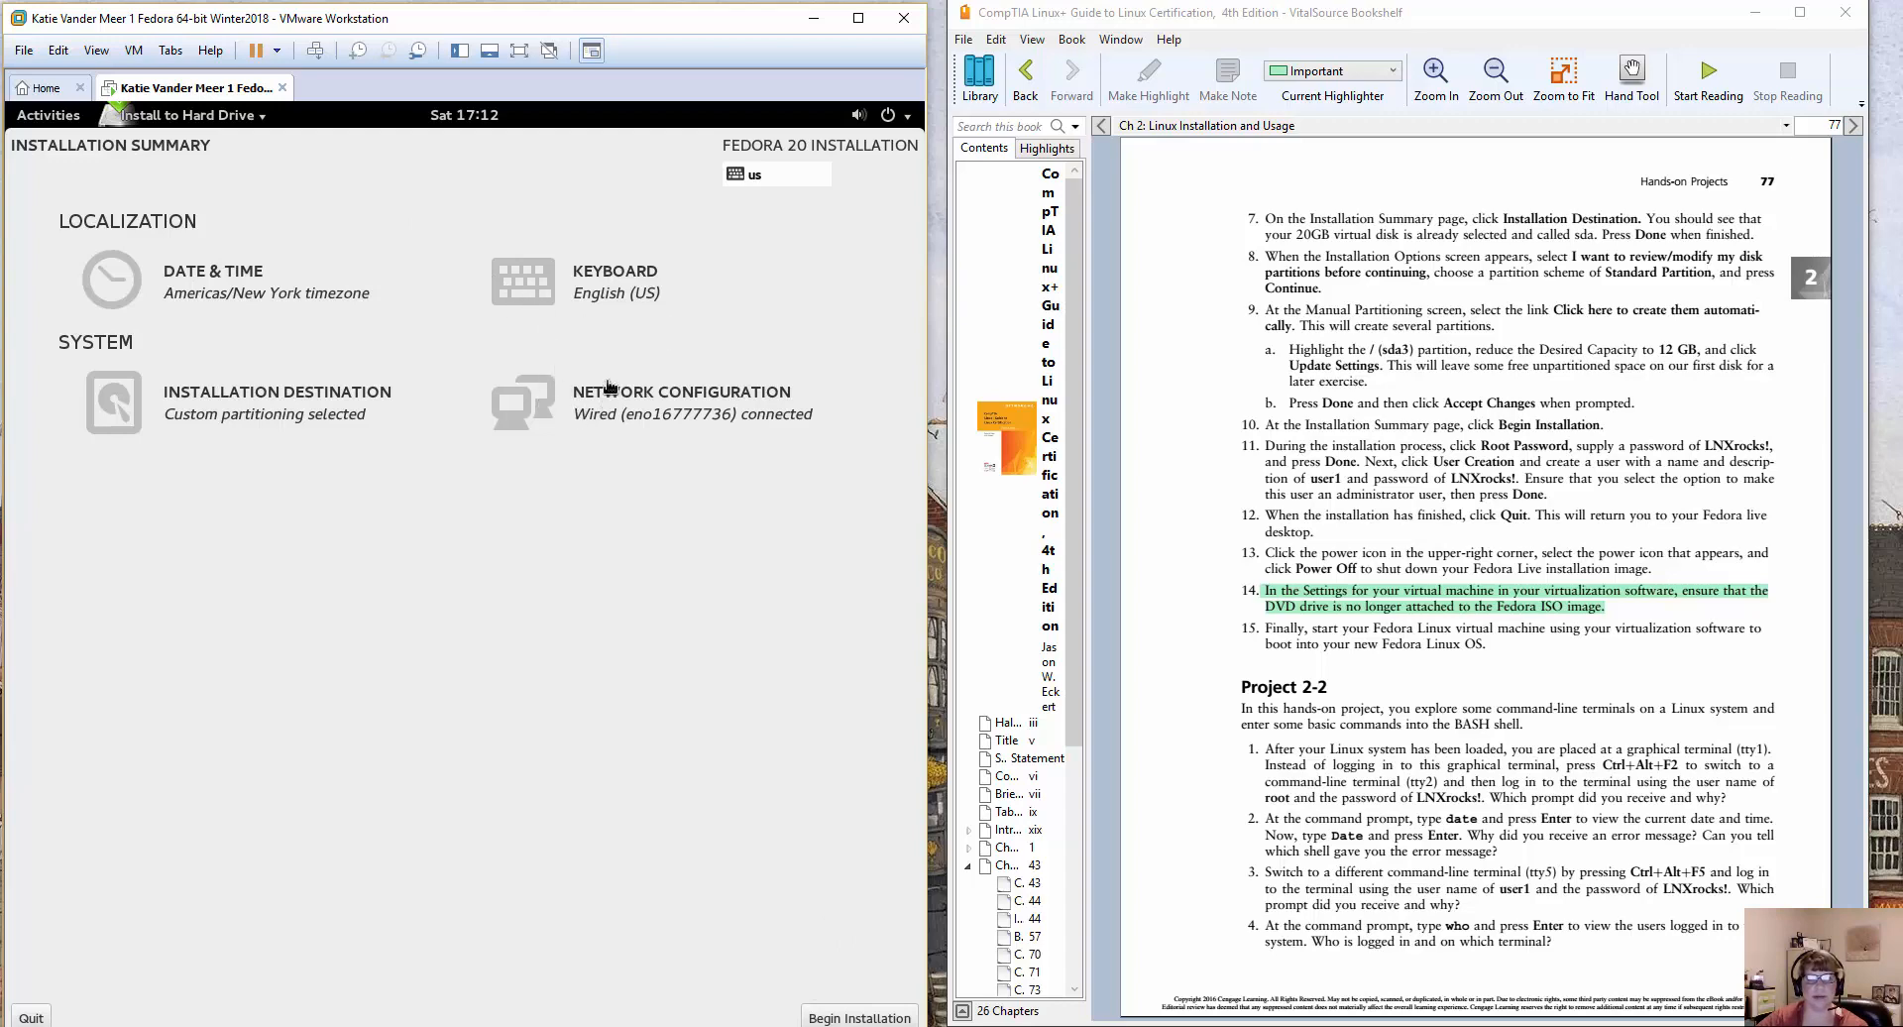
{"action": "left_click", "coordinate": [896, 1018]}
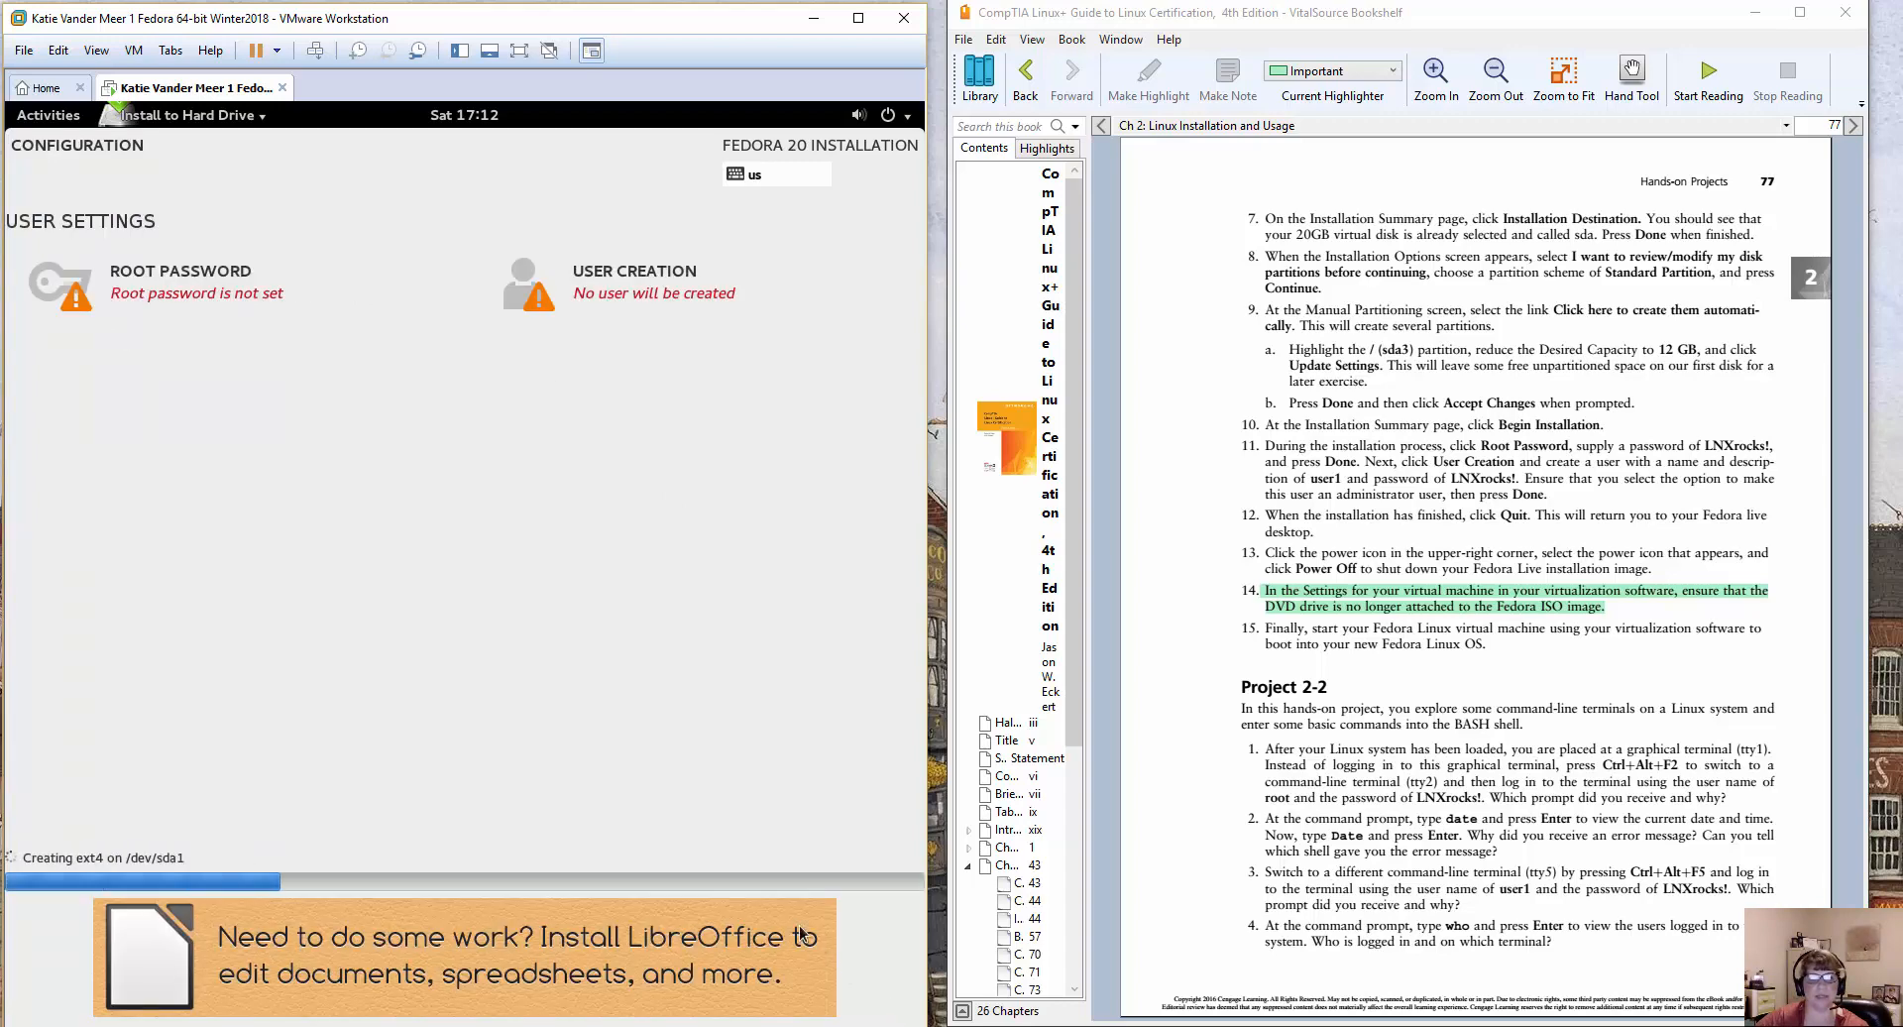
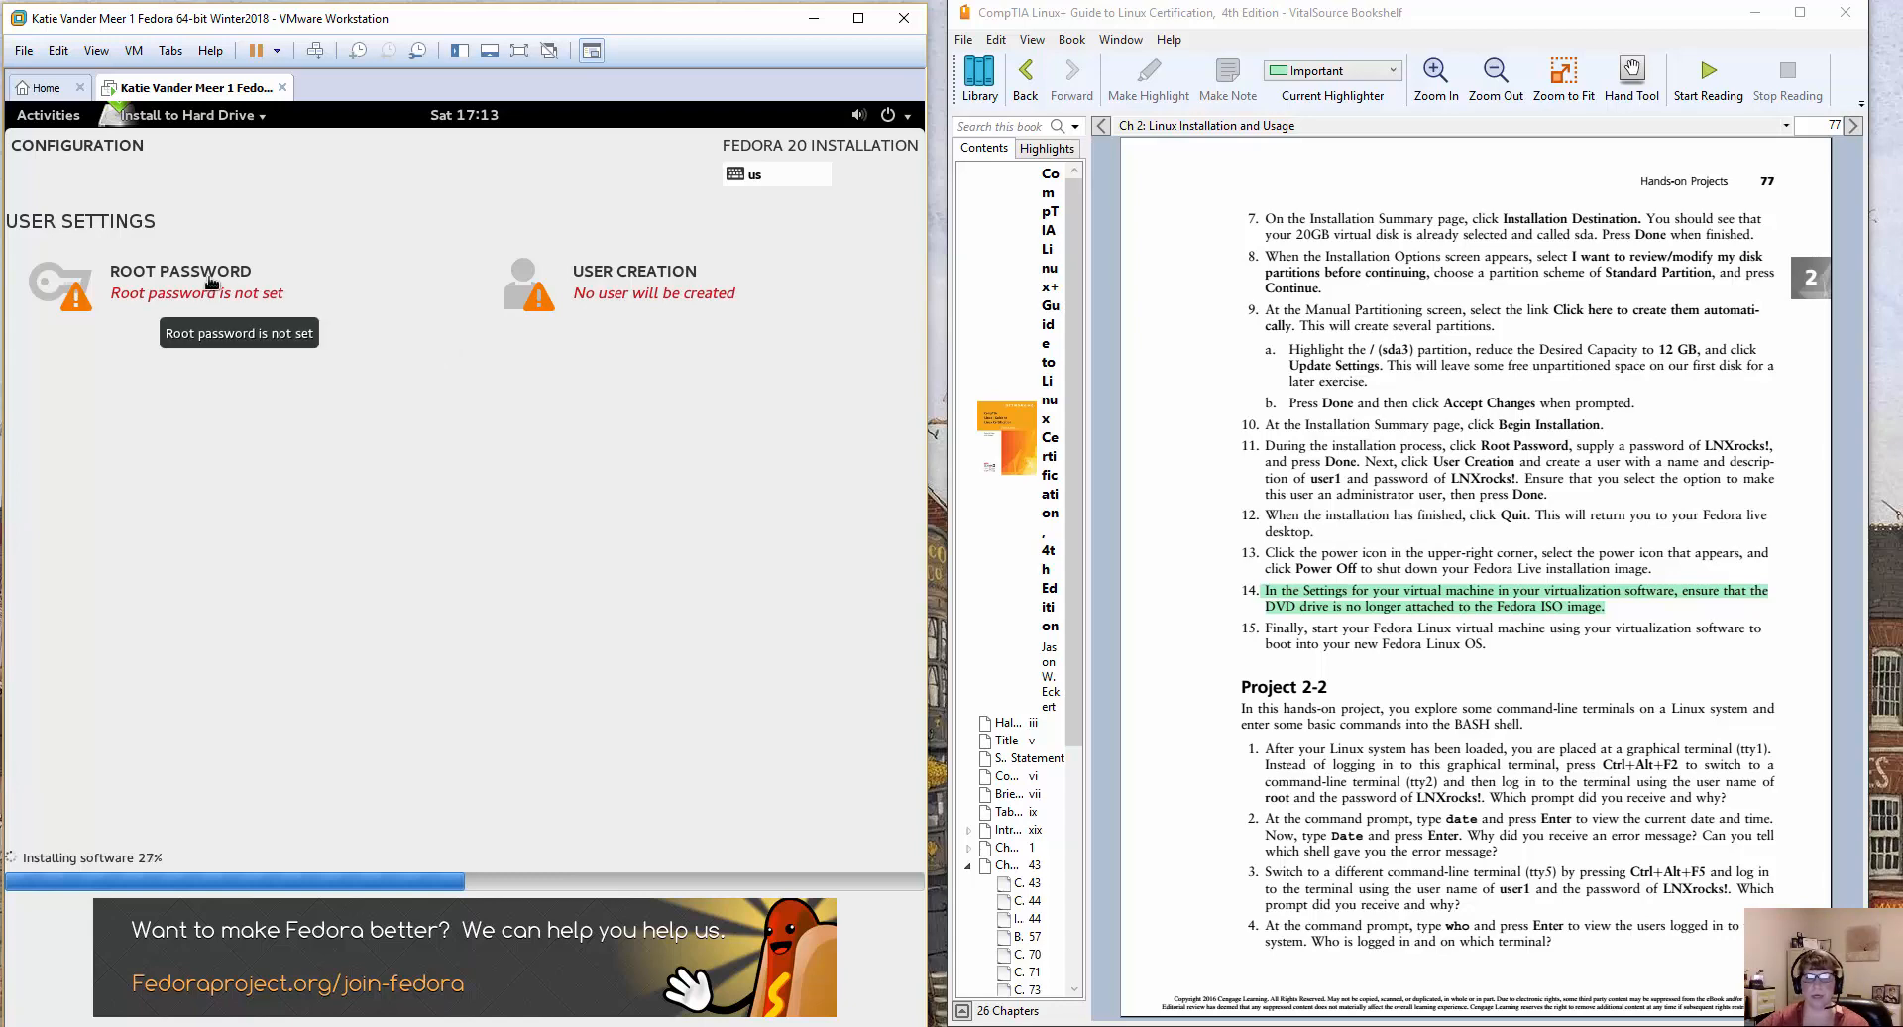
Set the root account's password in the Fedora installer, confirm it, and accept the root password settings.
{"action": "left_click", "coordinate": [154, 282]}
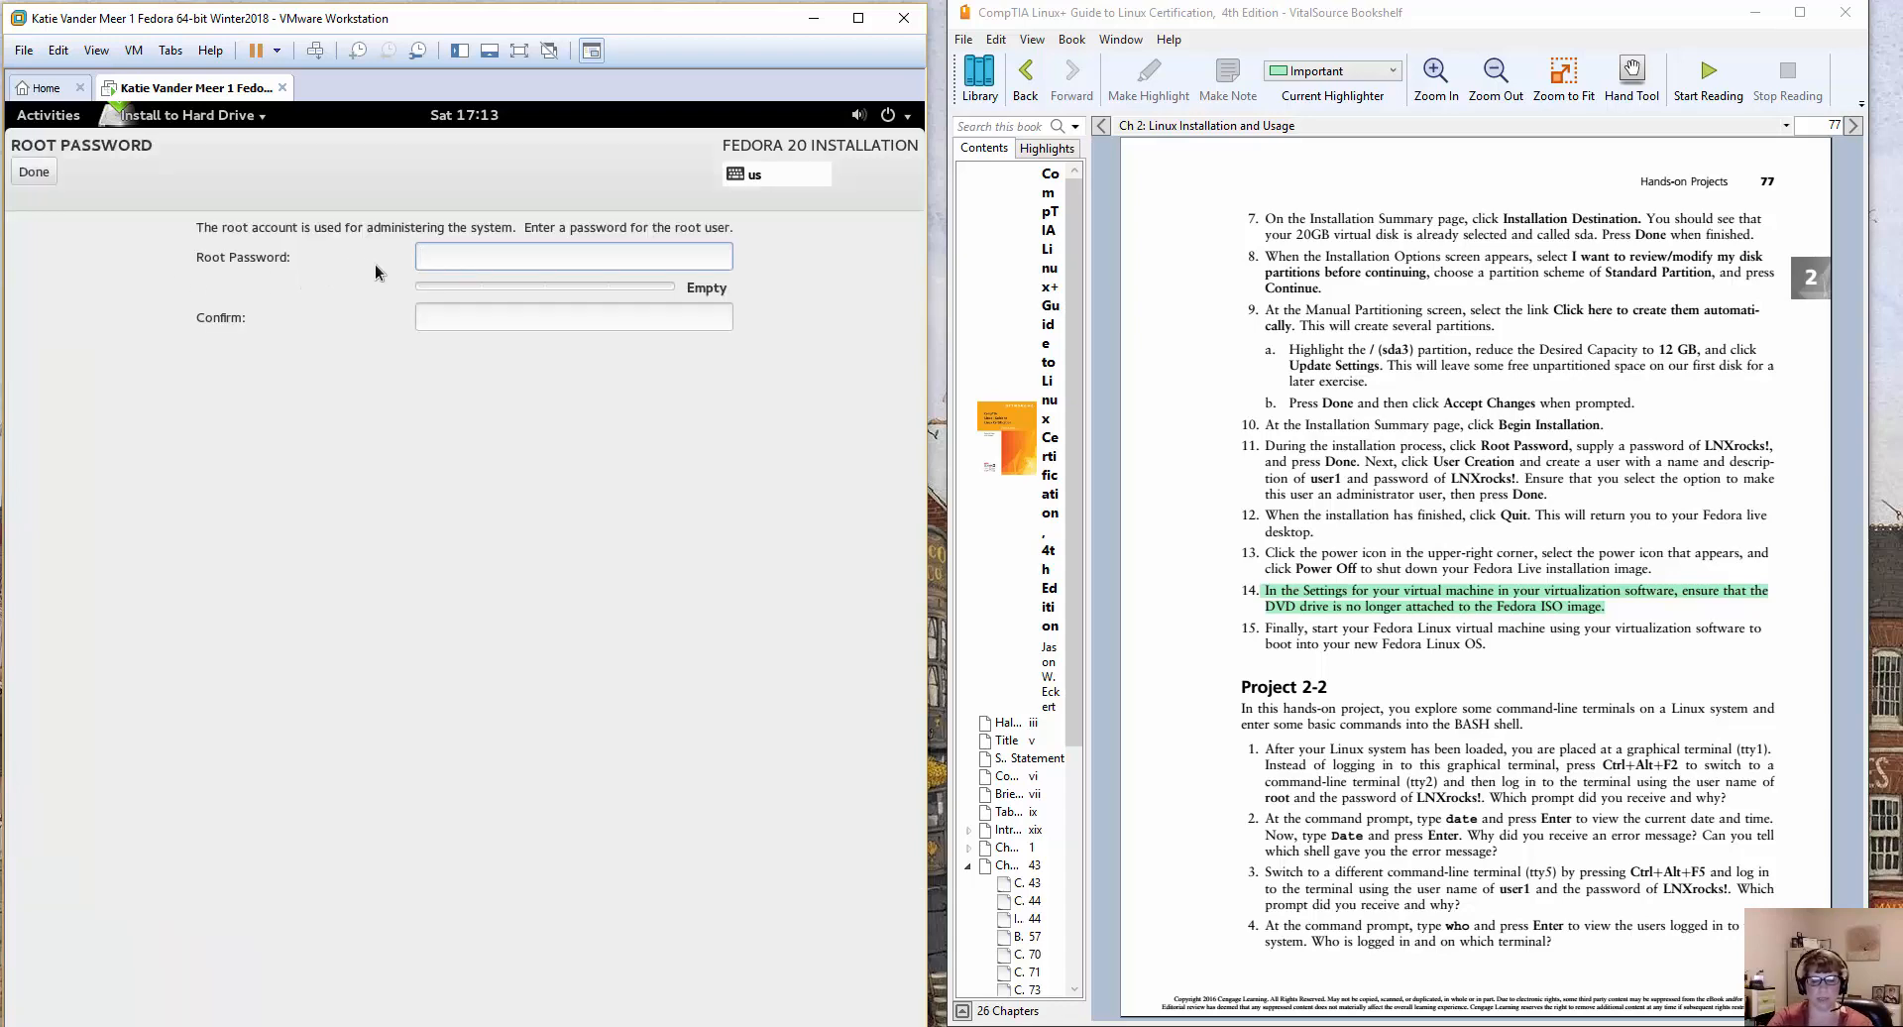
{"action": "type", "text": "LNX"}
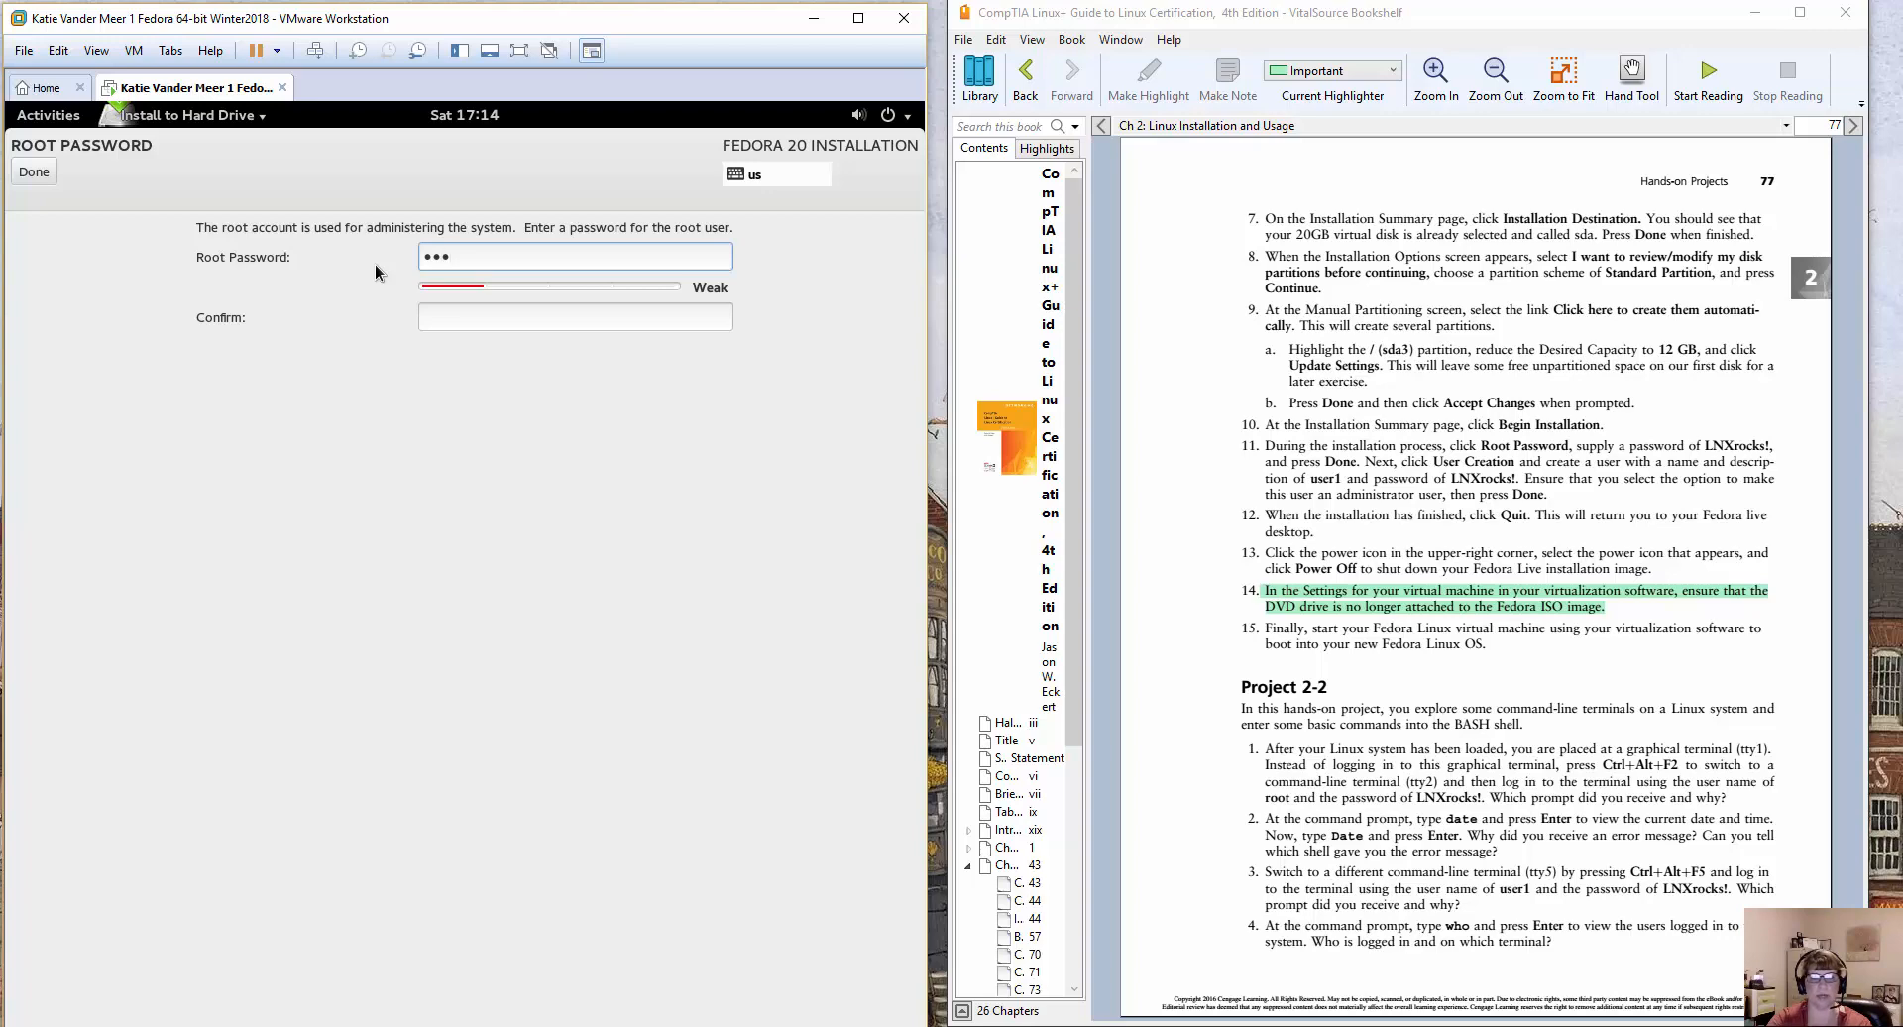
{"action": "type", "text": "rocks!"}
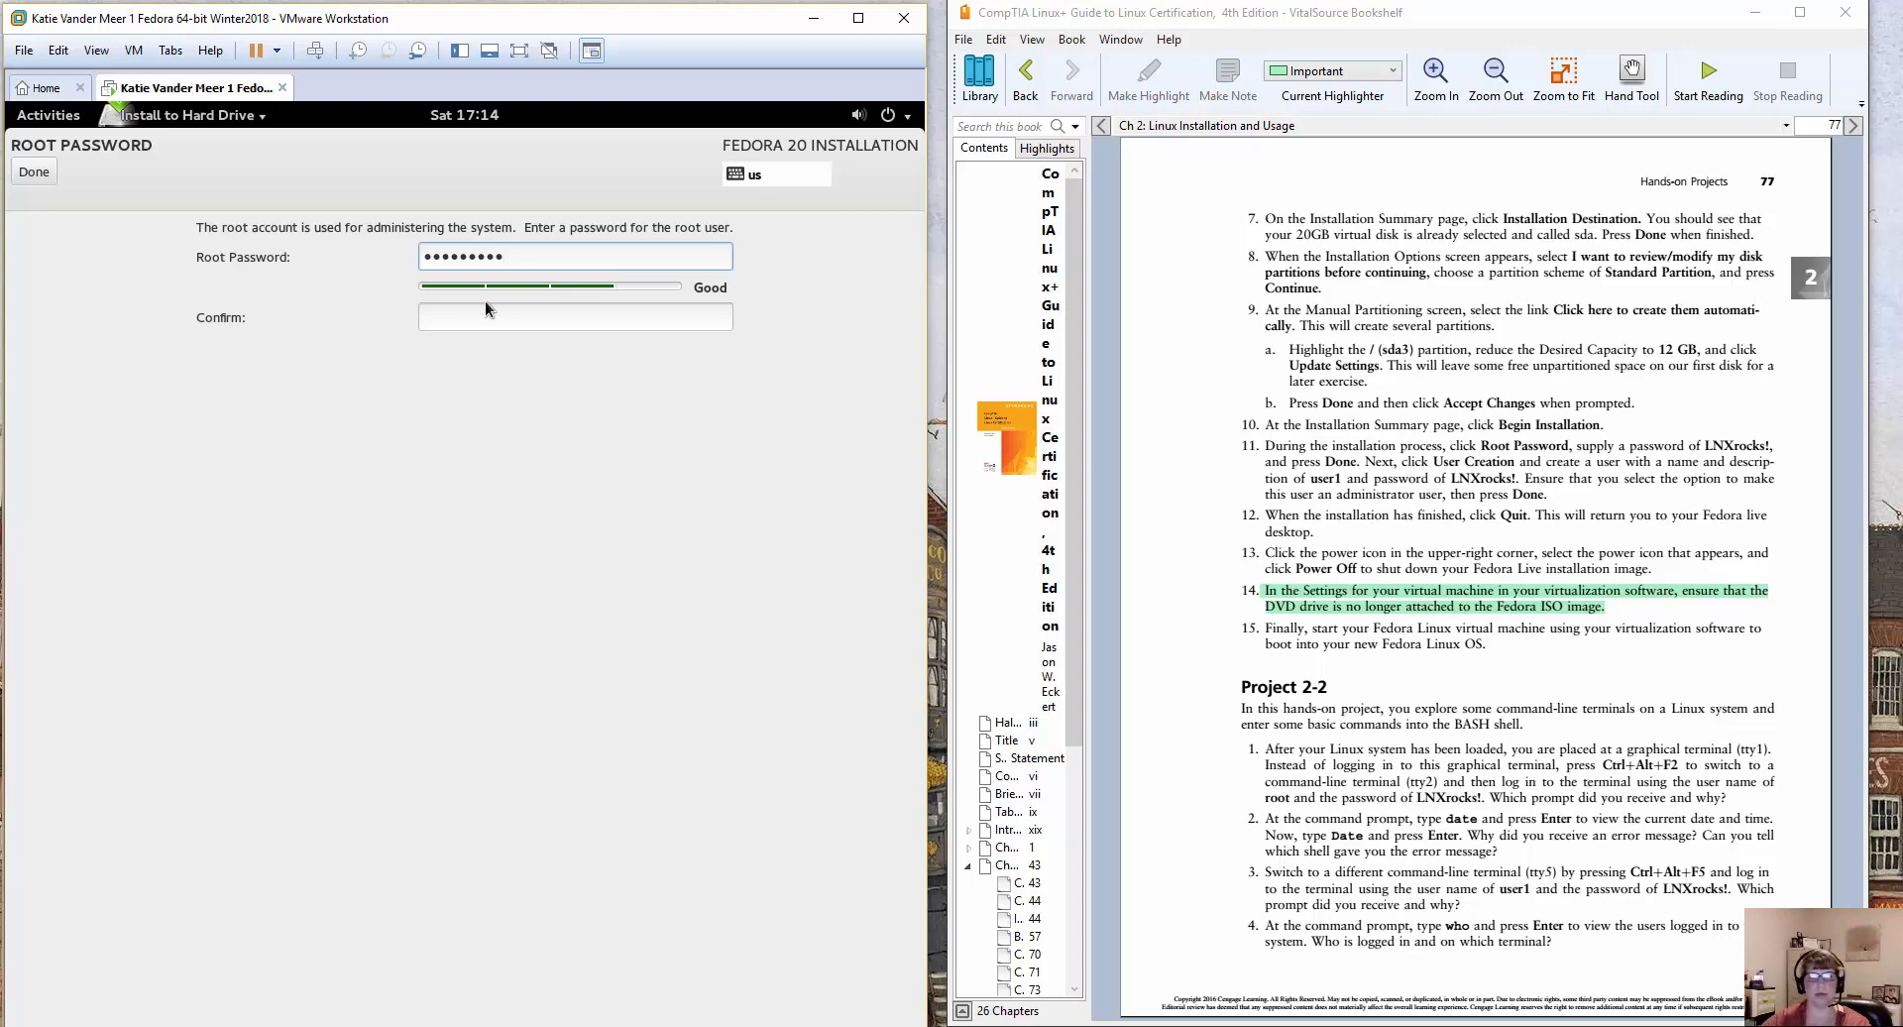
{"action": "left_click", "coordinate": [473, 327]}
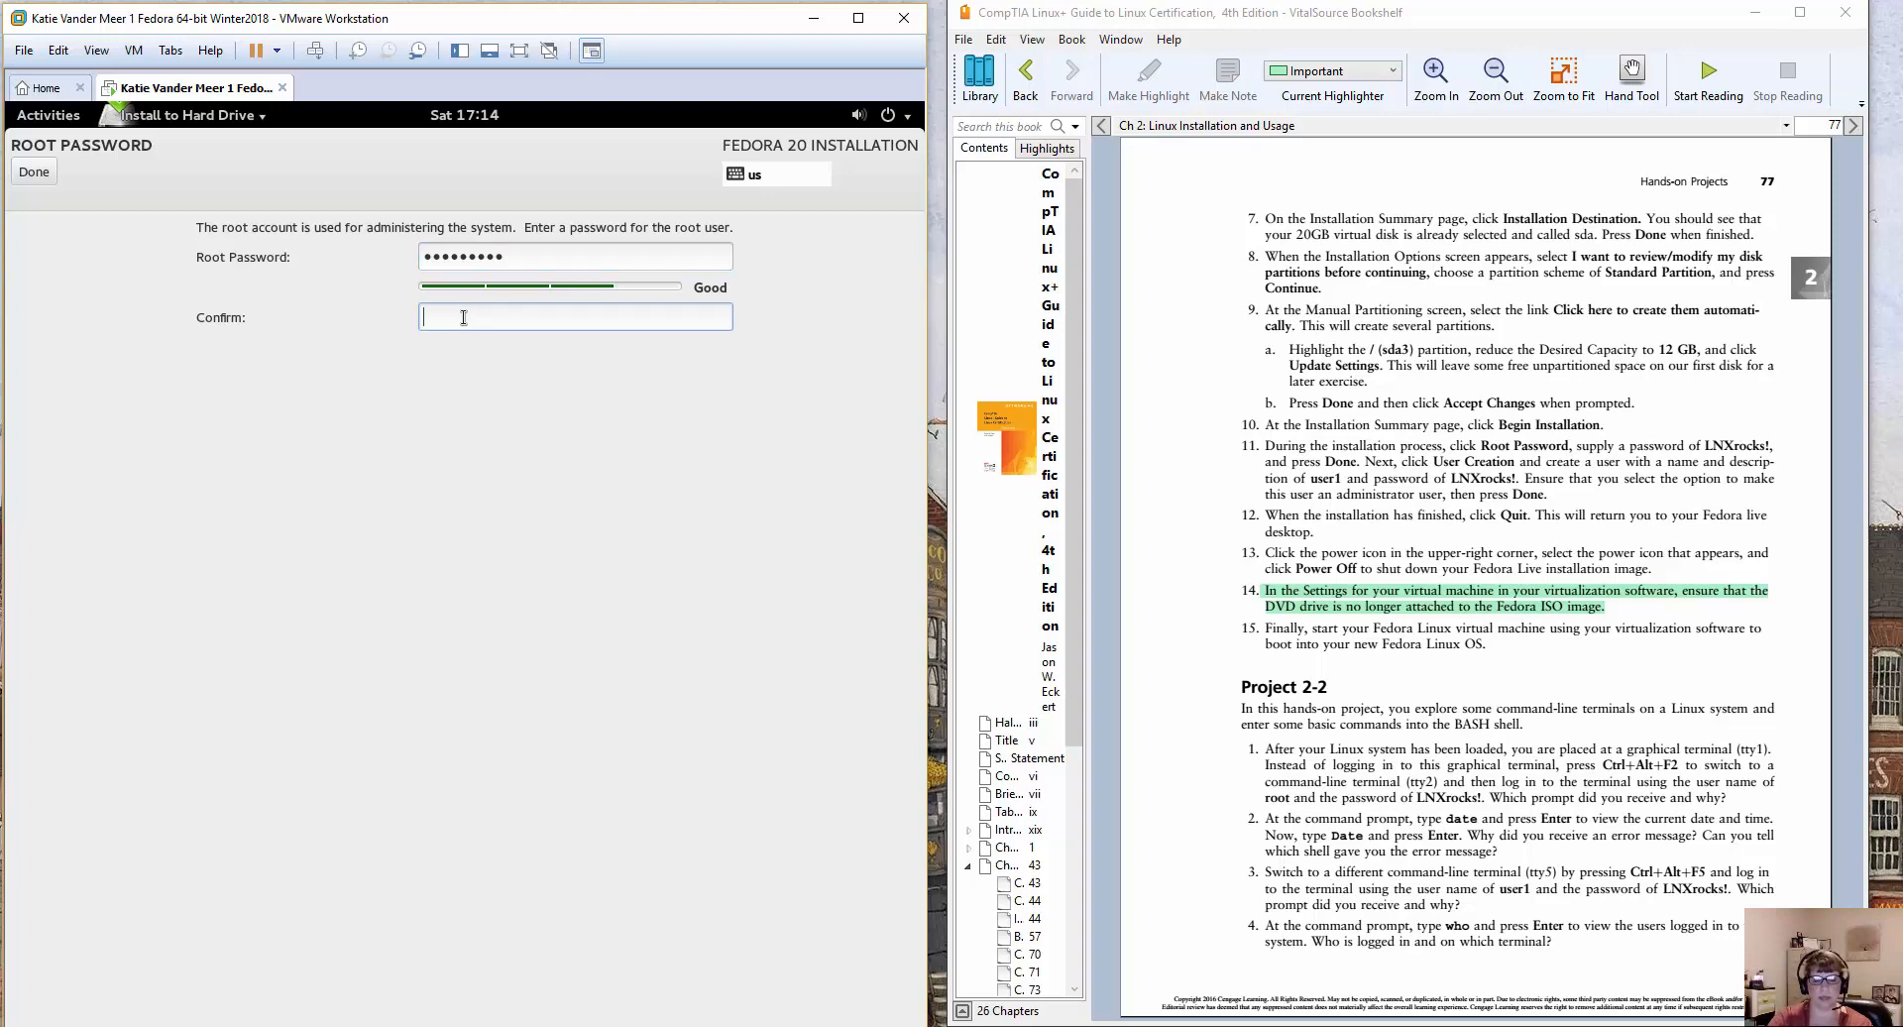
{"action": "type", "text": "LNX"}
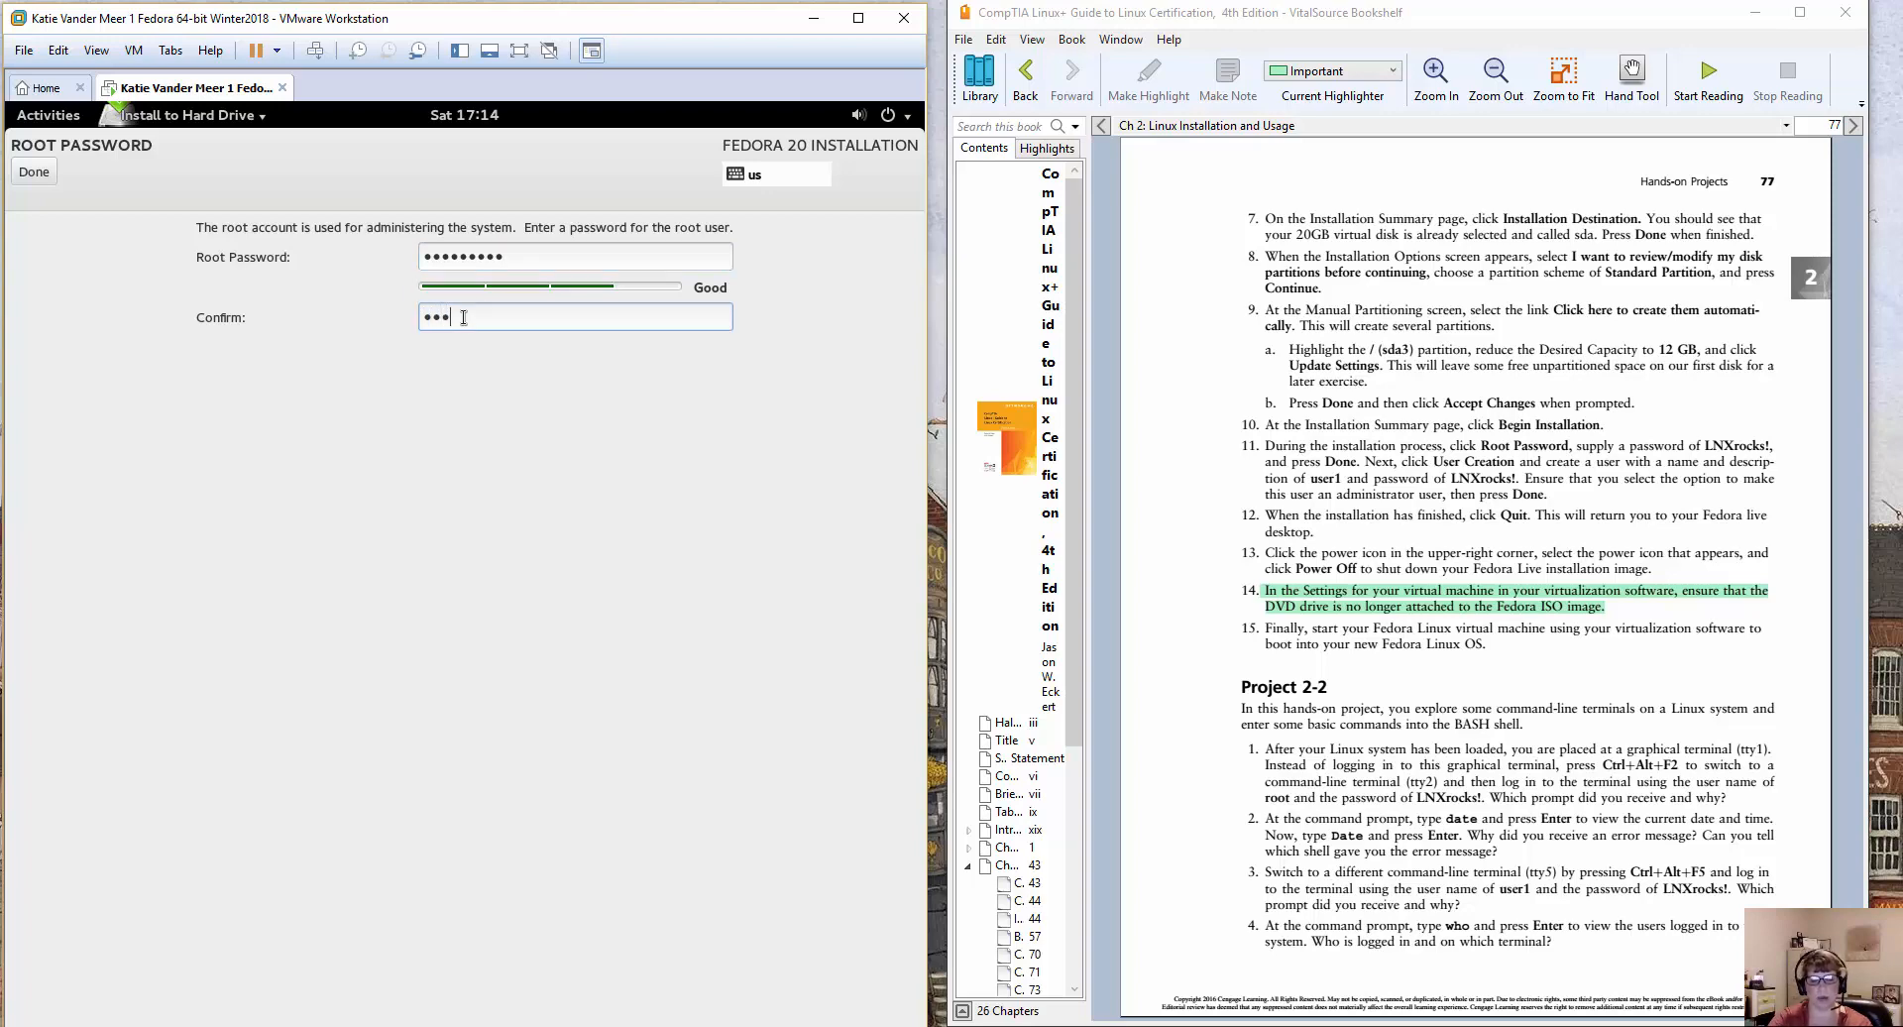
{"action": "type", "text": "rocks!"}
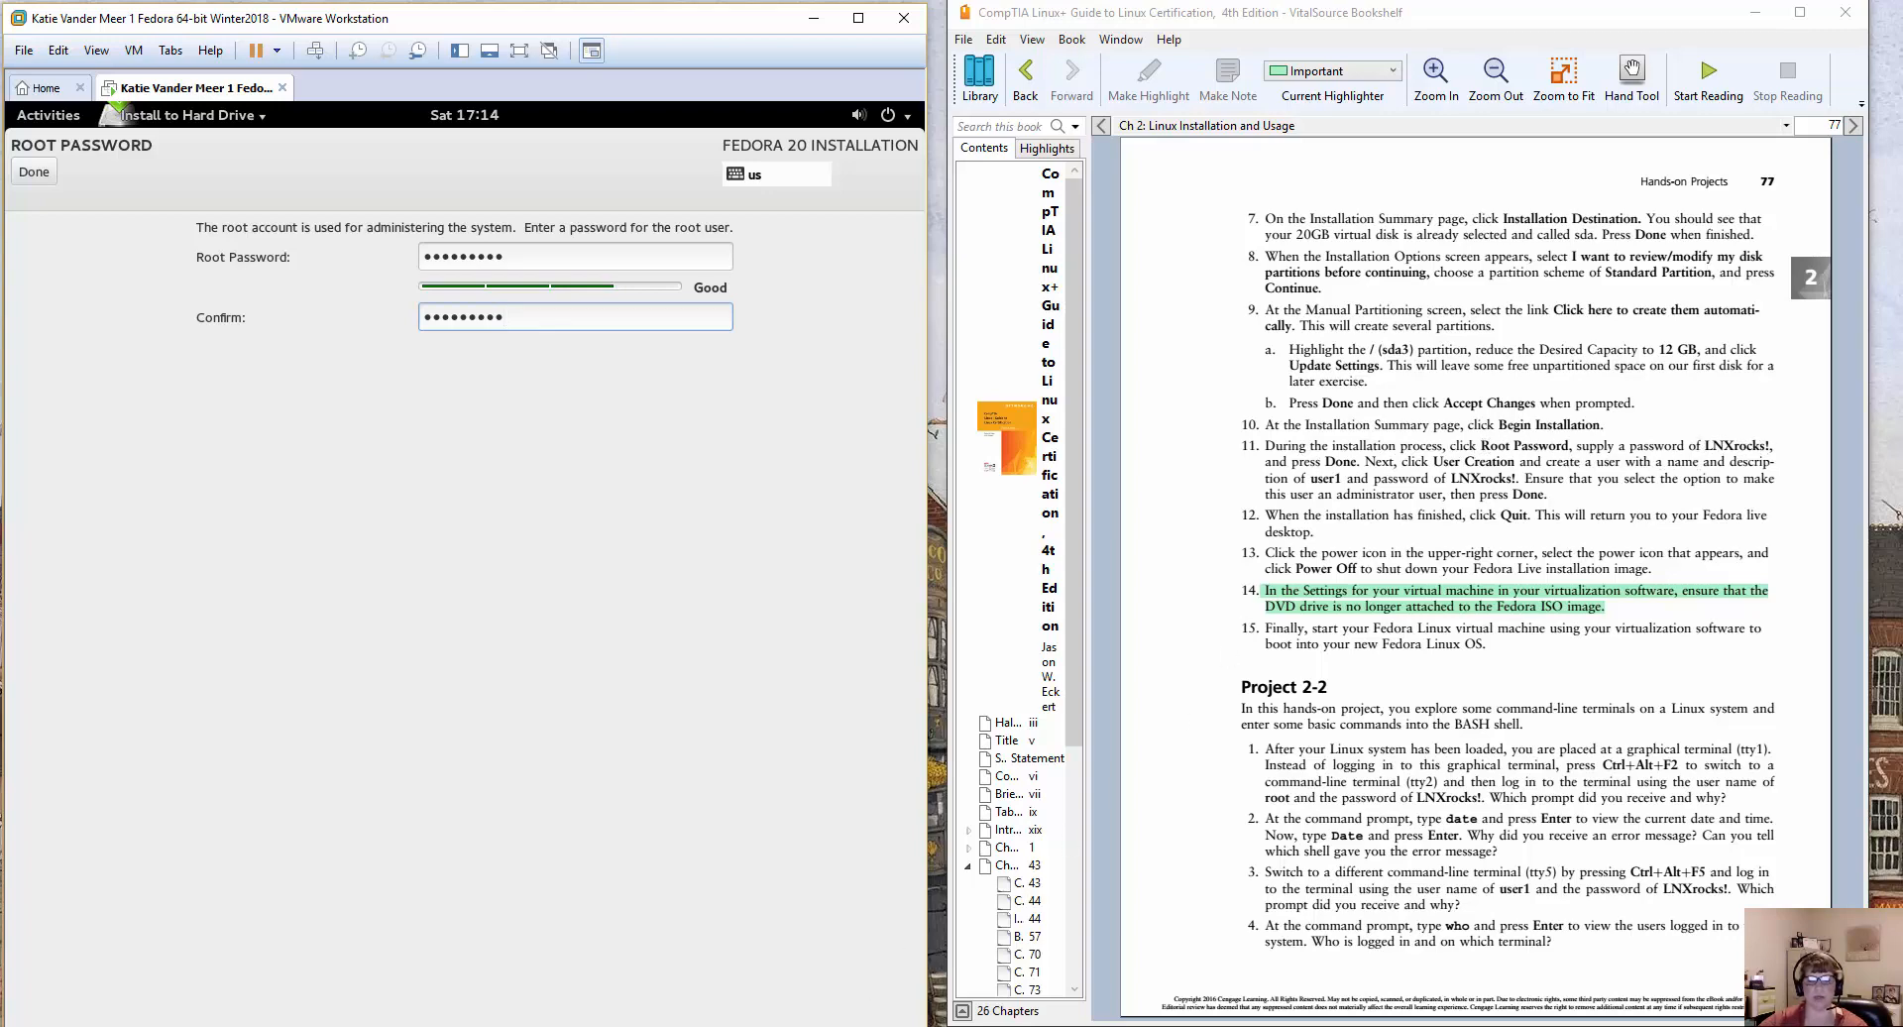
{"action": "key", "text": "alt+Tab"}
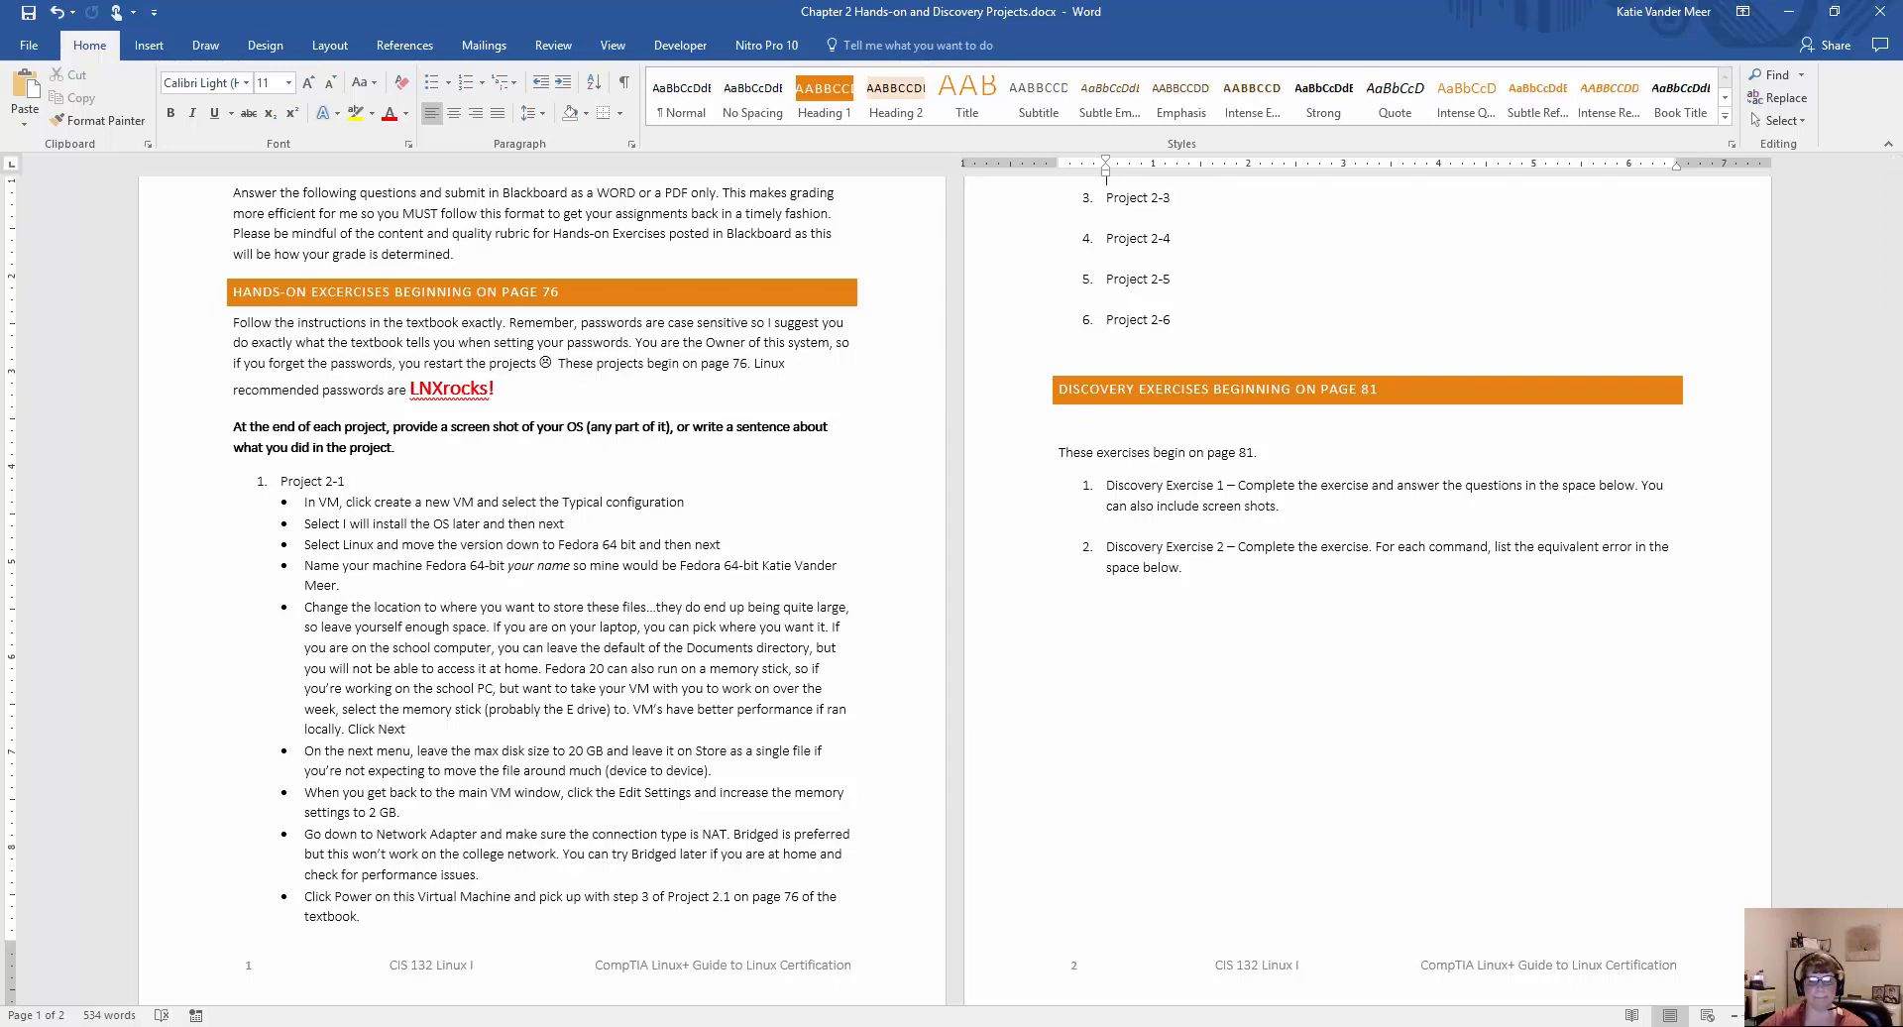
{"action": "left_click", "coordinate": [1790, 11]}
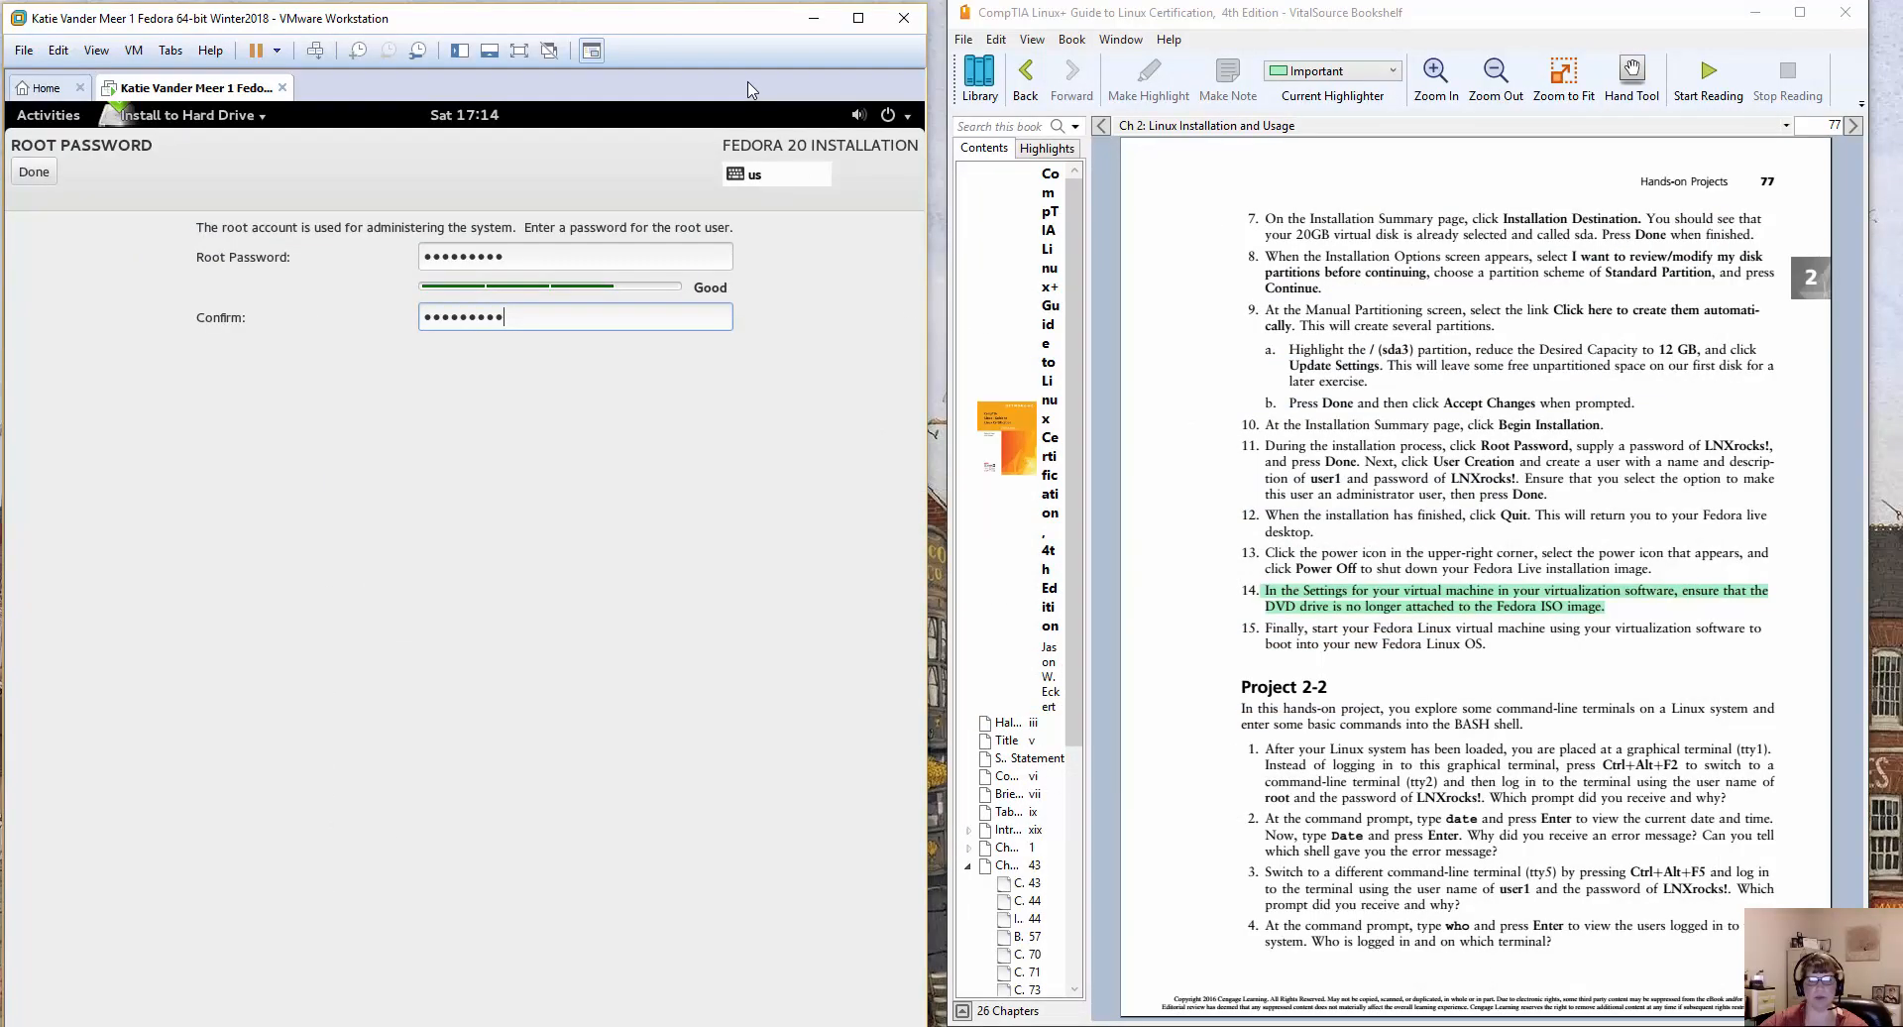
{"action": "left_click", "coordinate": [36, 179]}
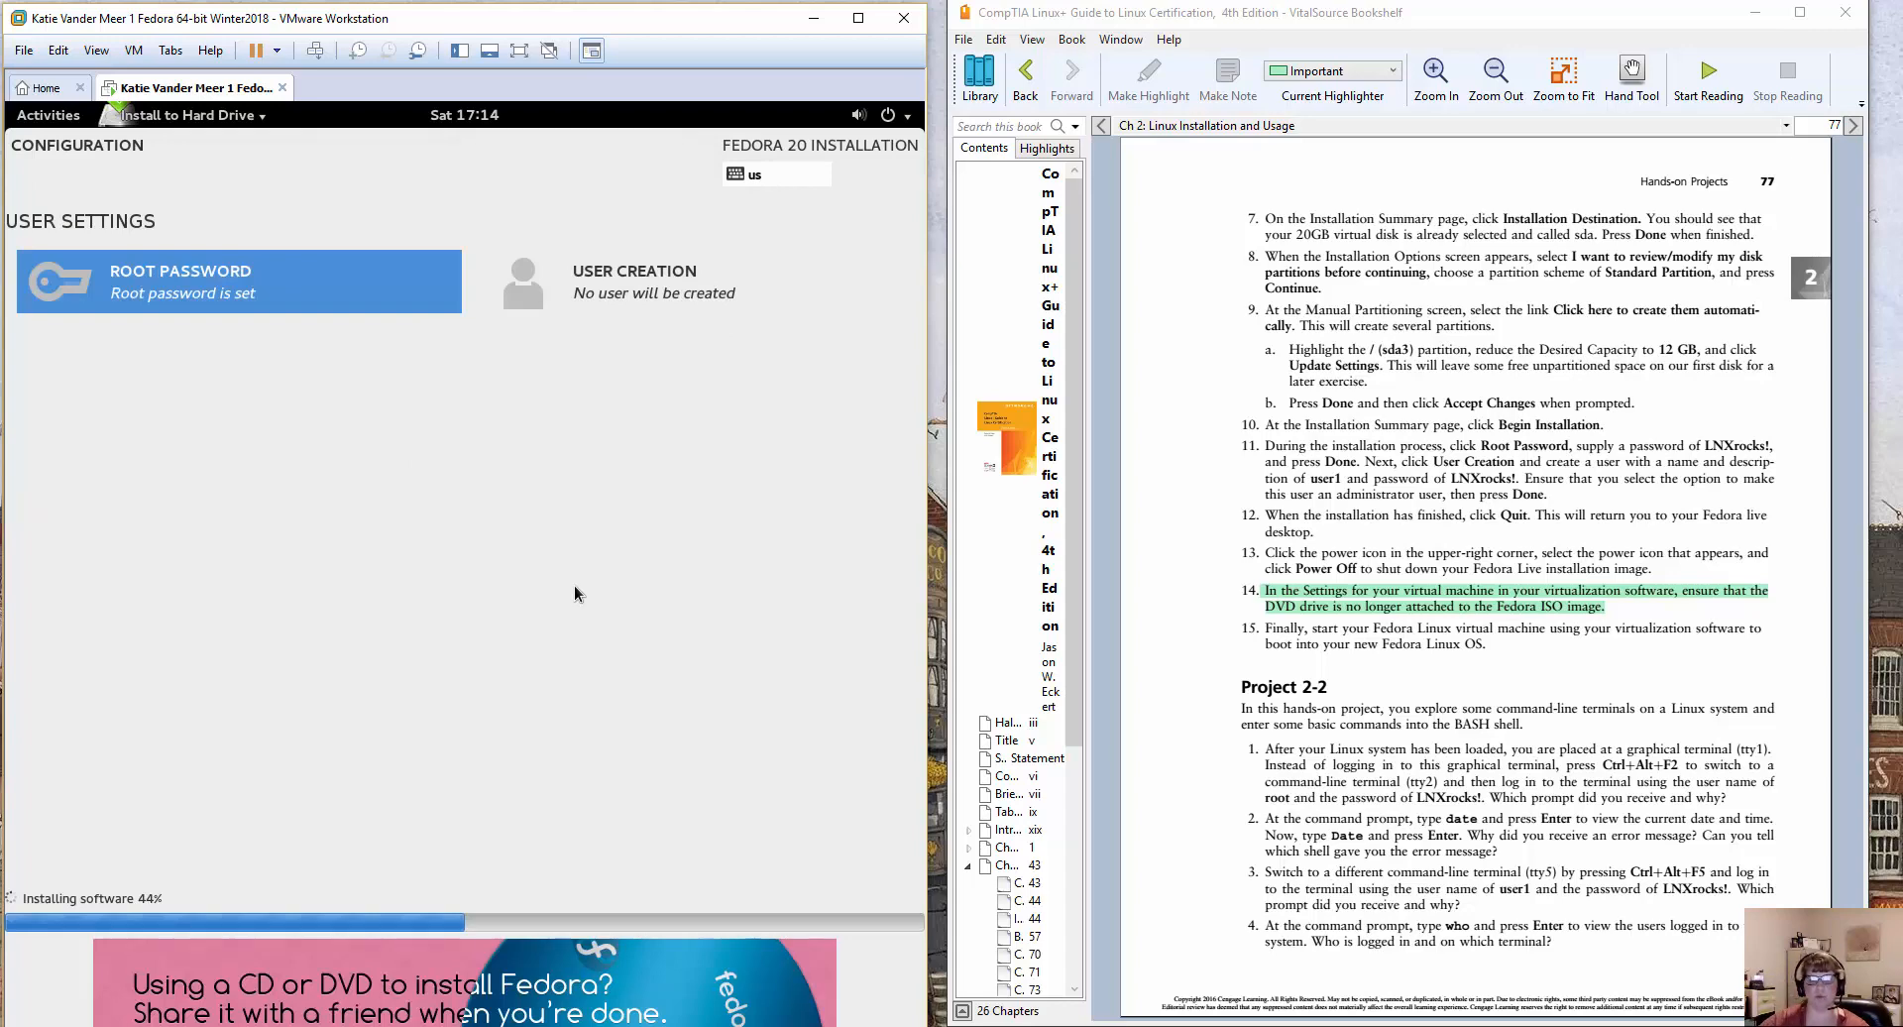
Switch to the Word assignment document and add "Created one account called" with an indented lowercase "root" line beneath the Project 2-1 bullets.
{"action": "left_click", "coordinate": [754, 1025]}
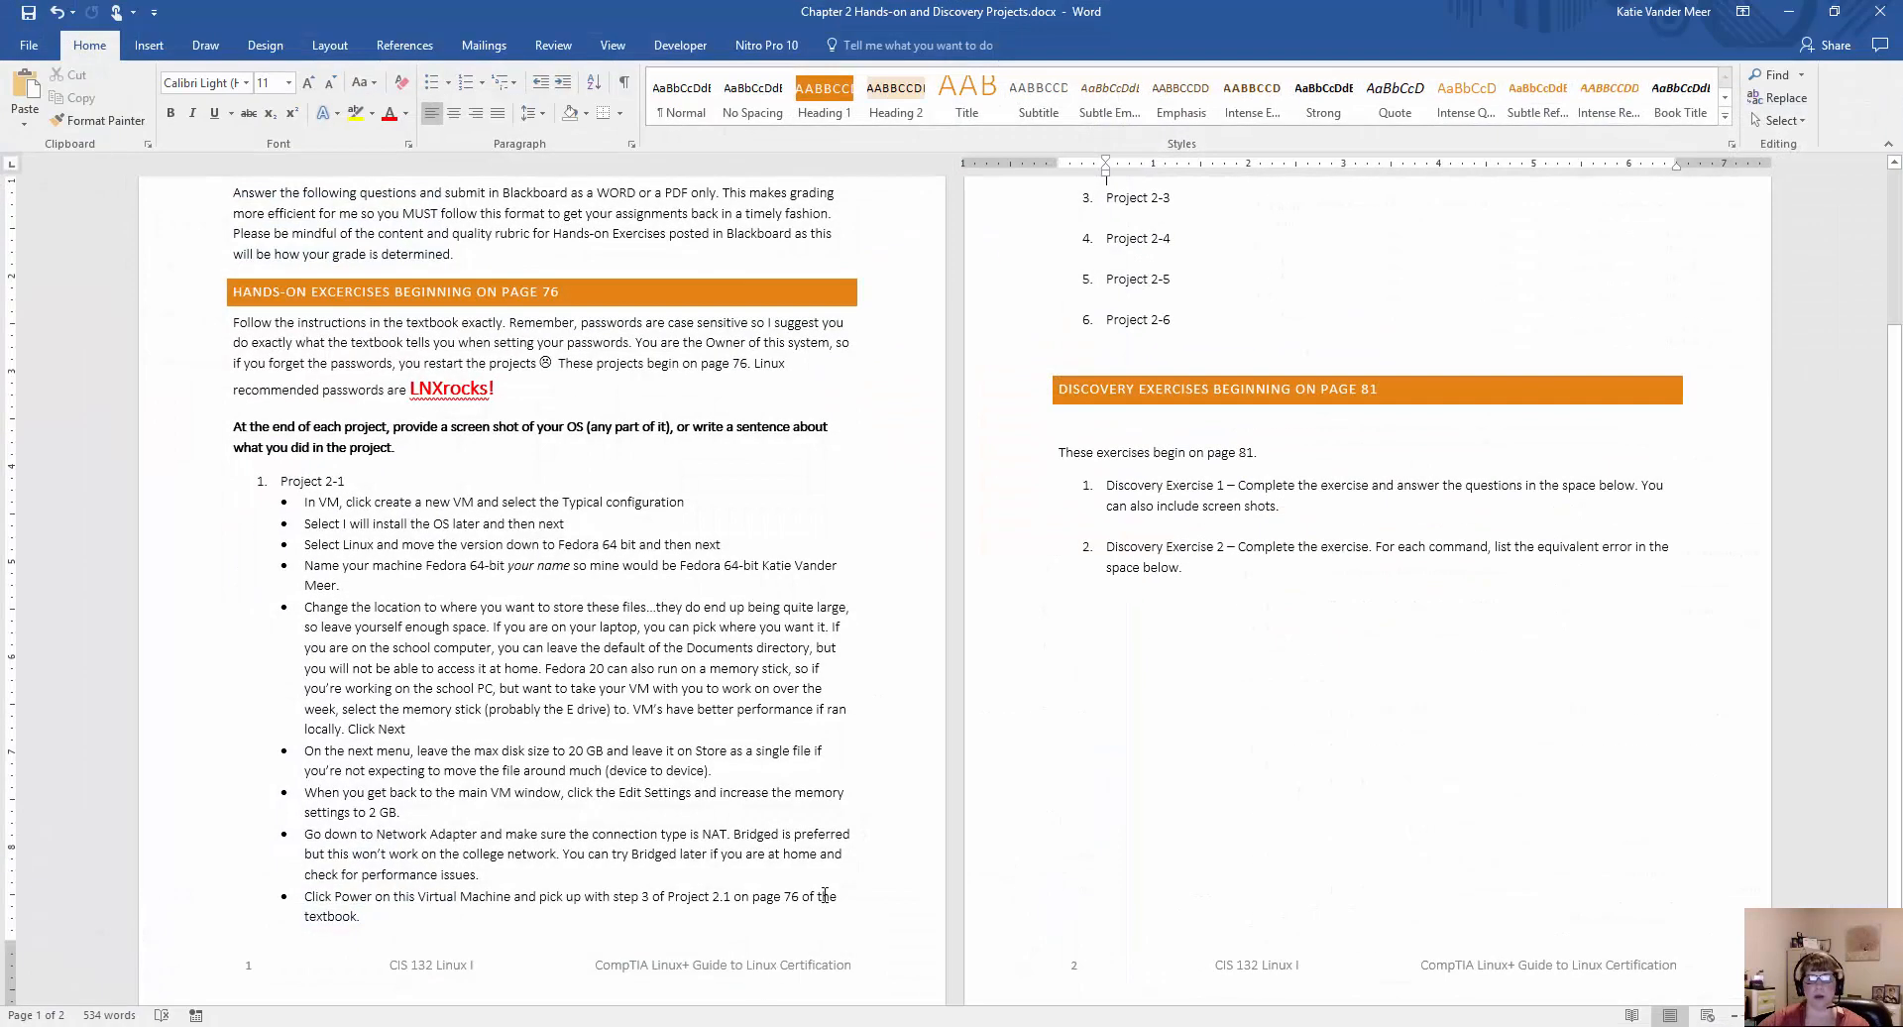
{"action": "scroll", "coordinate": [1005, 682], "scroll_direction": "up", "scroll_amount": 2}
{"action": "scroll", "coordinate": [1006, 682], "scroll_direction": "up", "scroll_amount": 2}
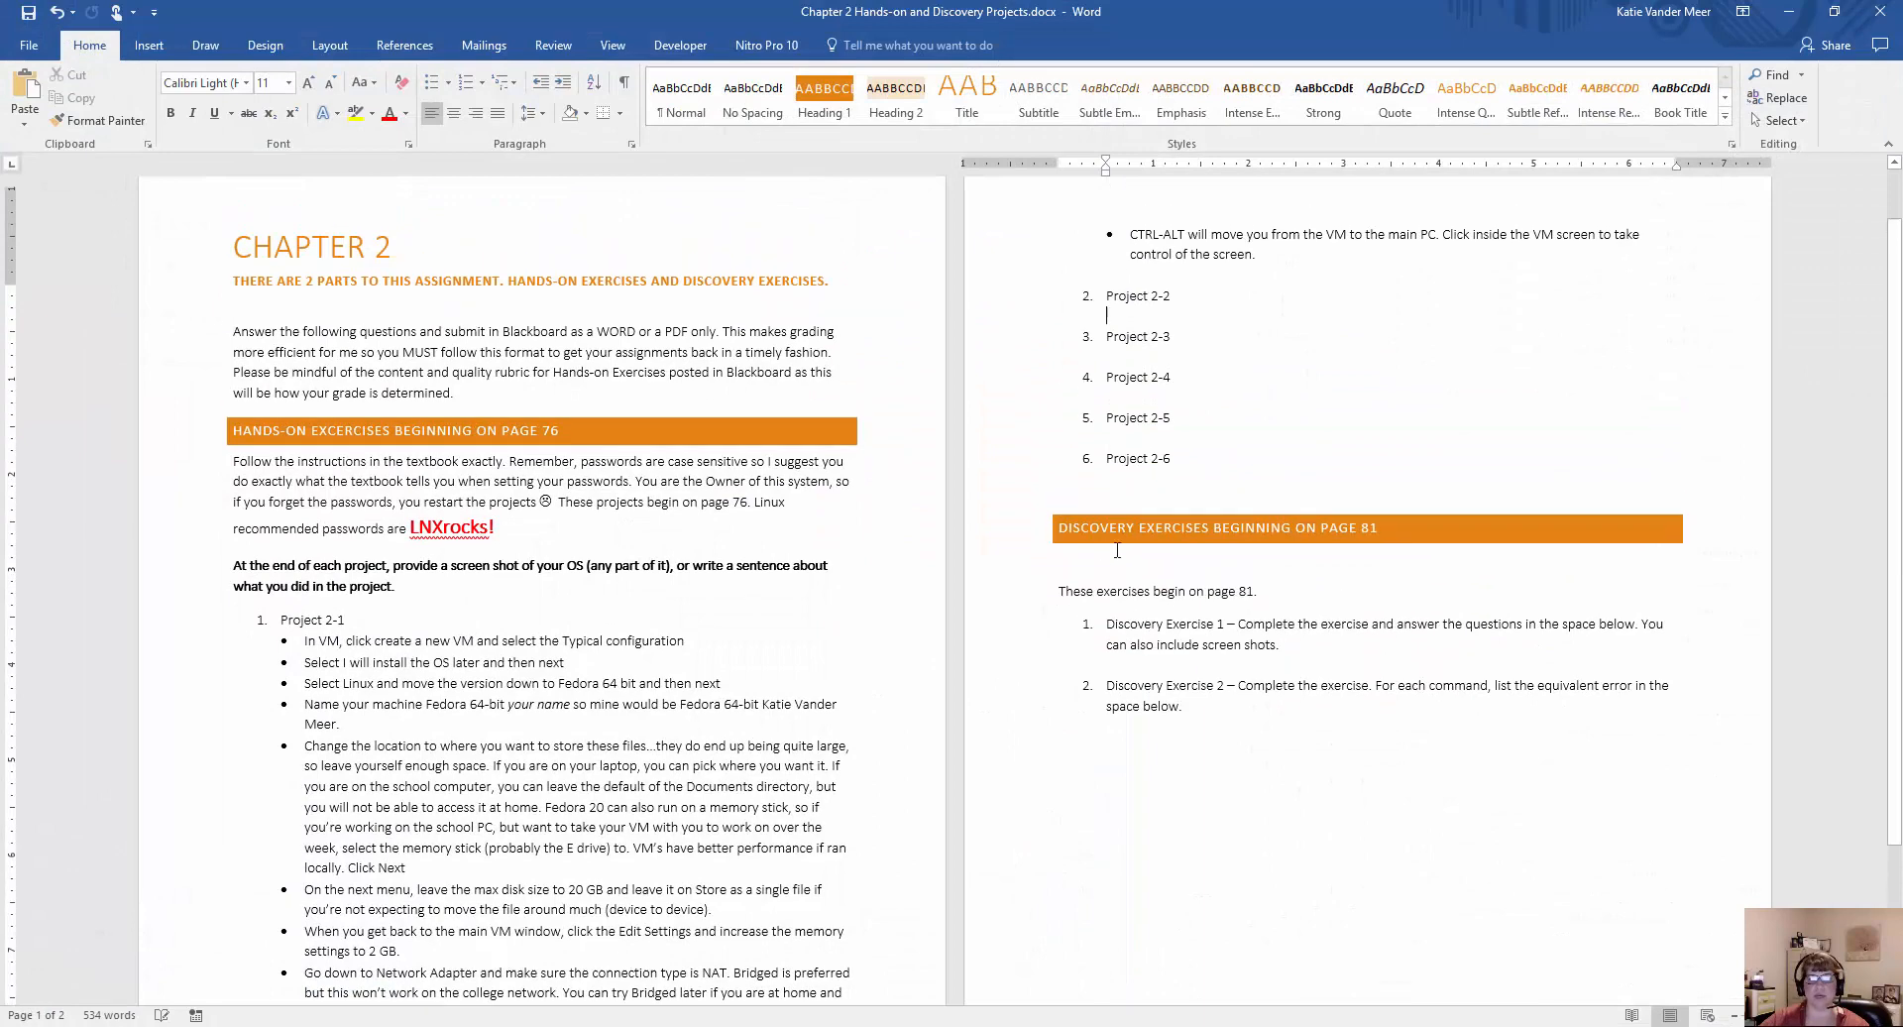
{"action": "left_click", "coordinate": [1277, 335]}
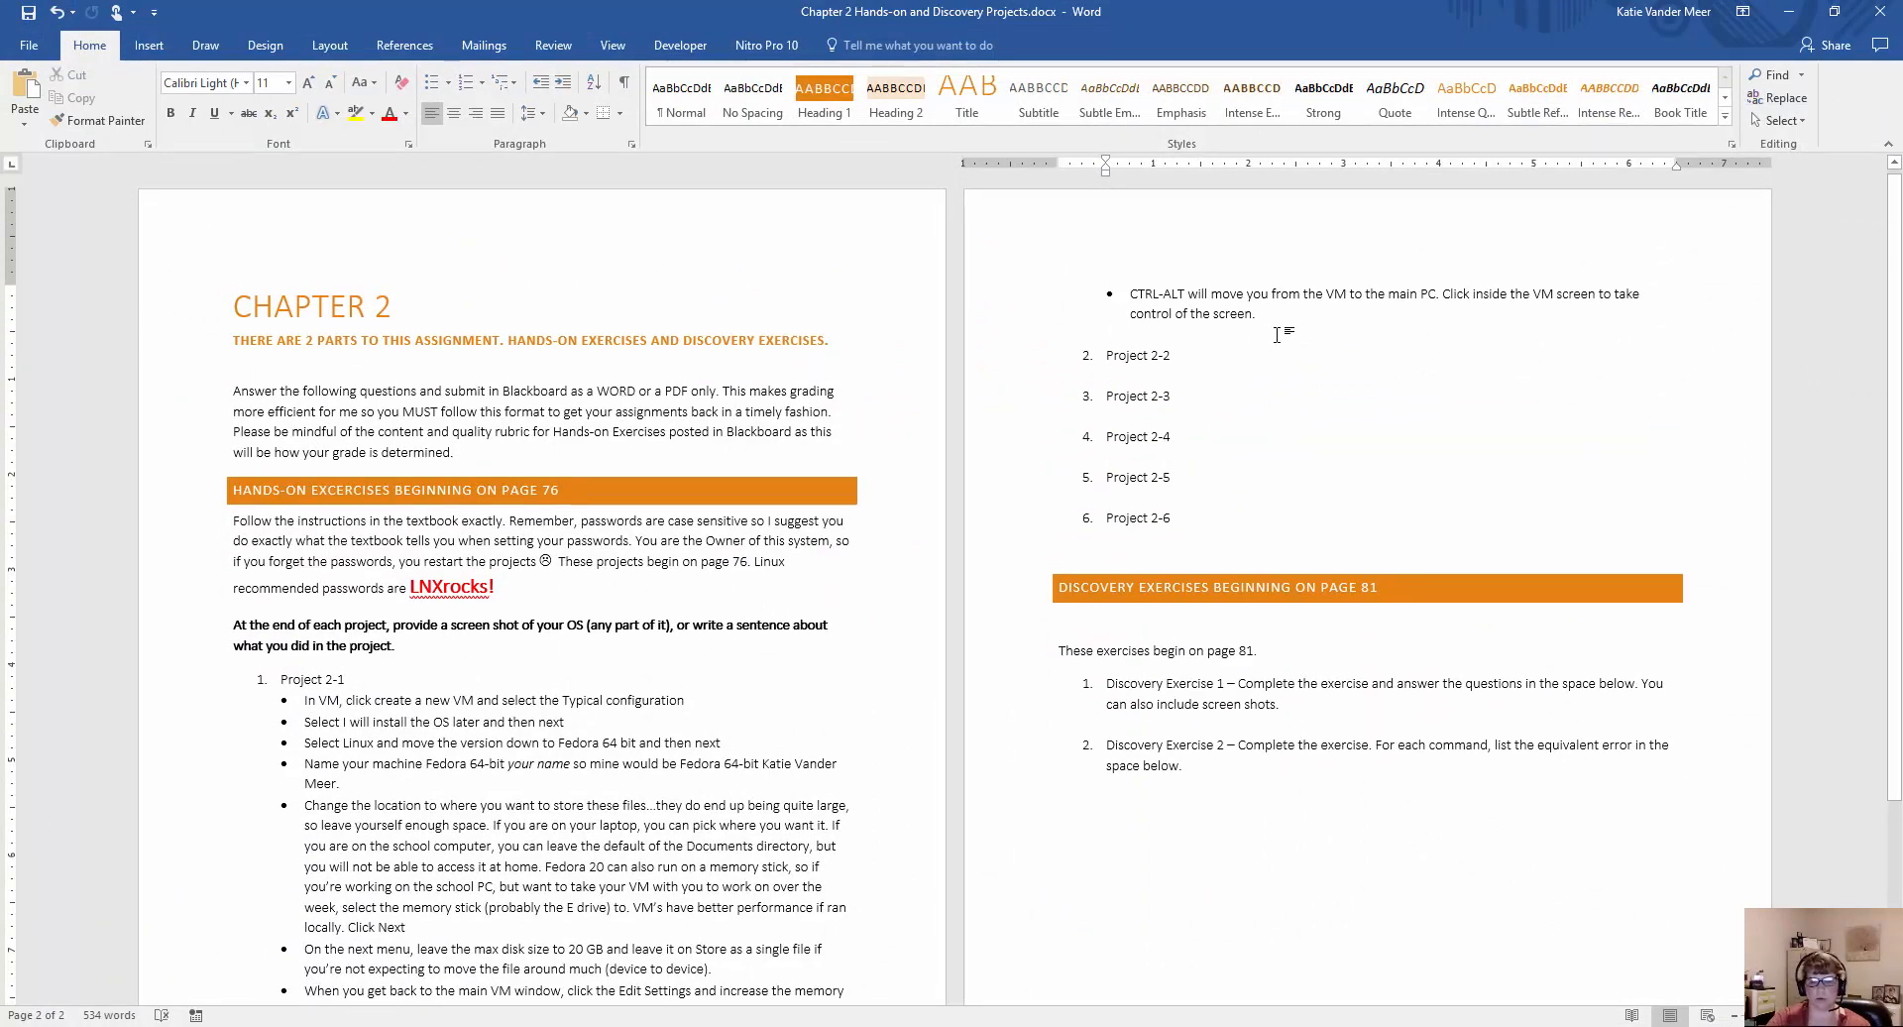
{"action": "key", "text": "Return"}
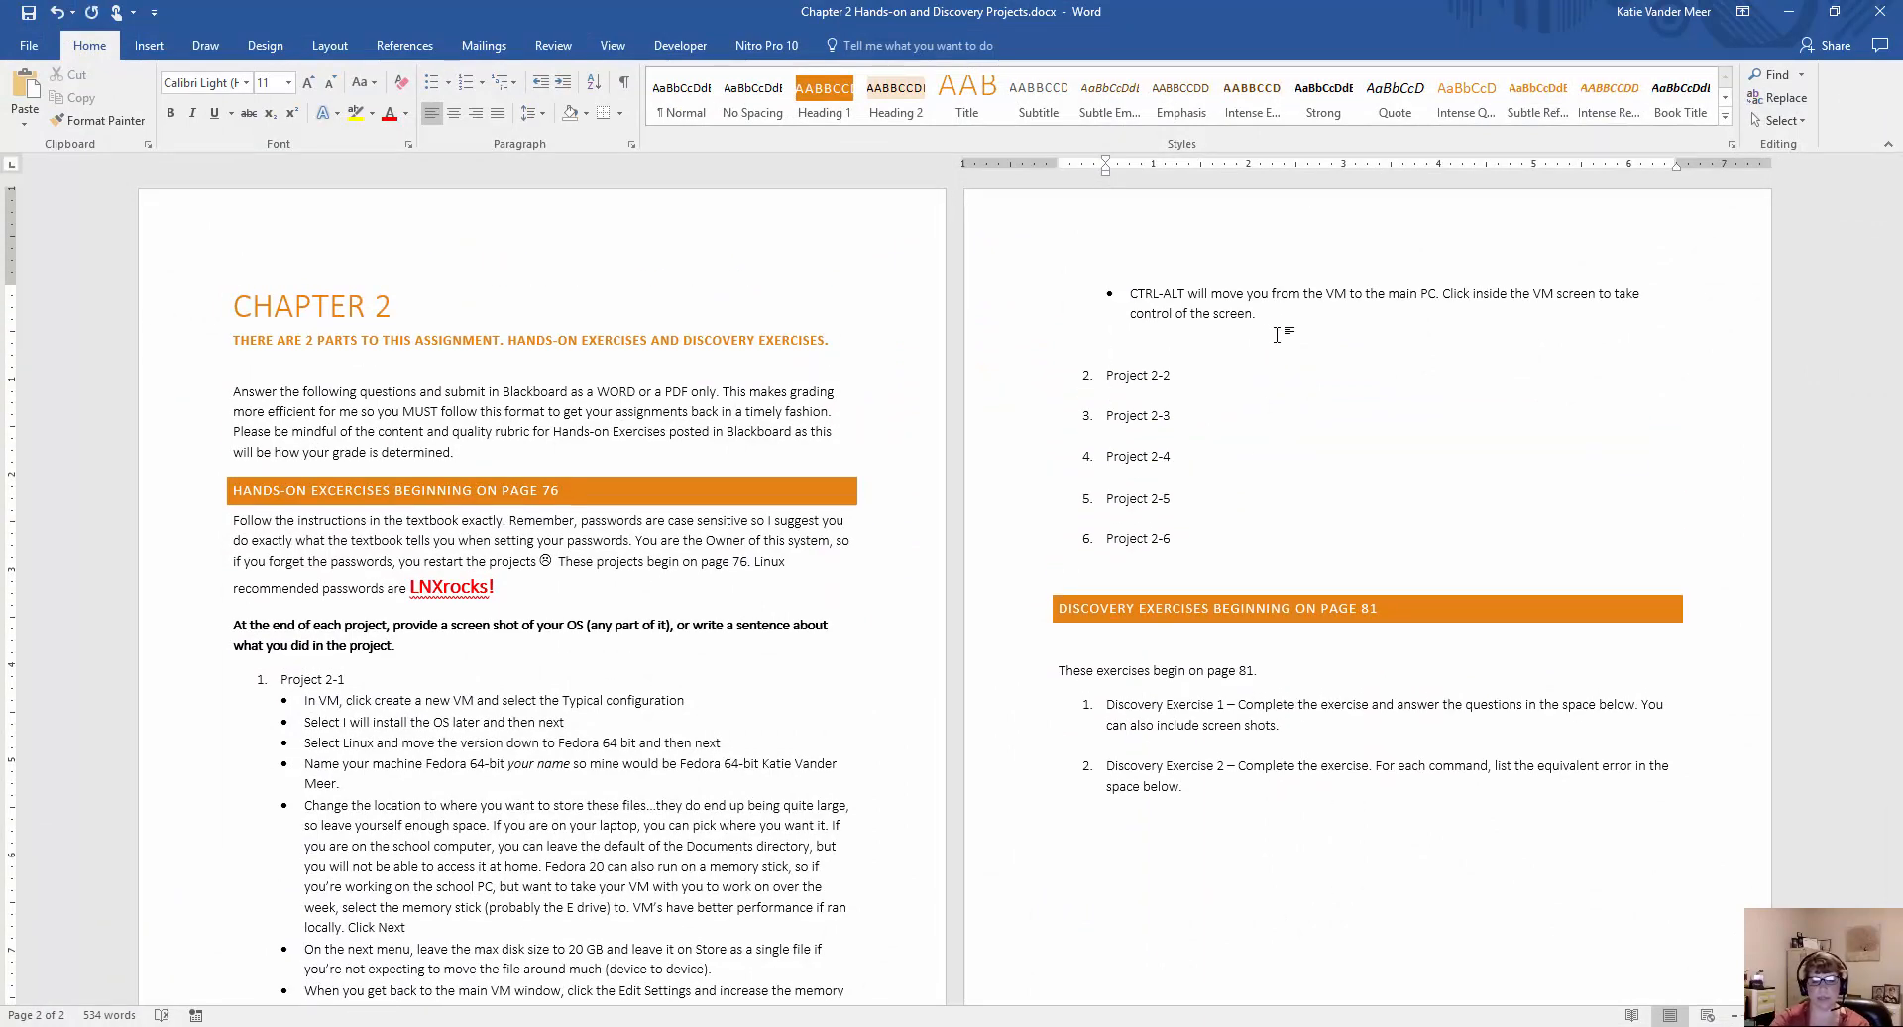
{"action": "type", "text": "created one acou"}
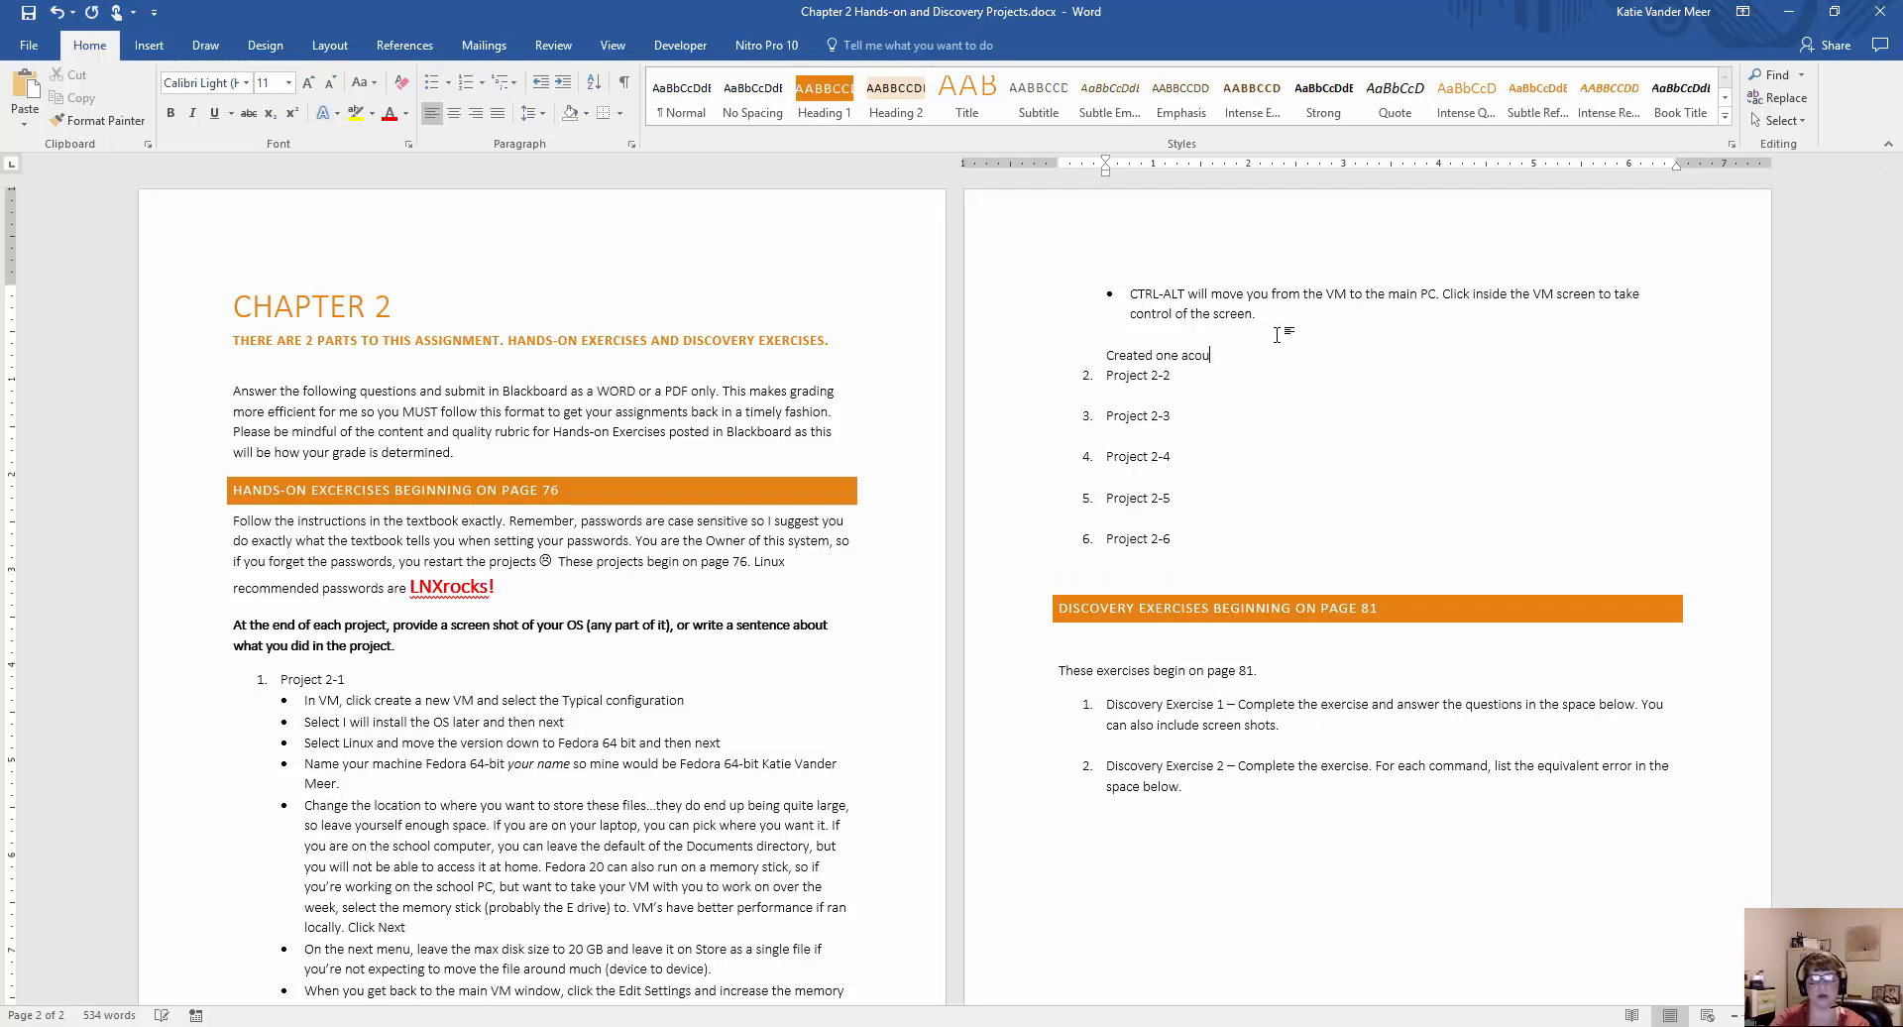
{"action": "key", "text": "BackSpace"}
{"action": "key", "text": "BackSpace"}
{"action": "type", "text": "count called"}
{"action": "key", "text": "Return"}
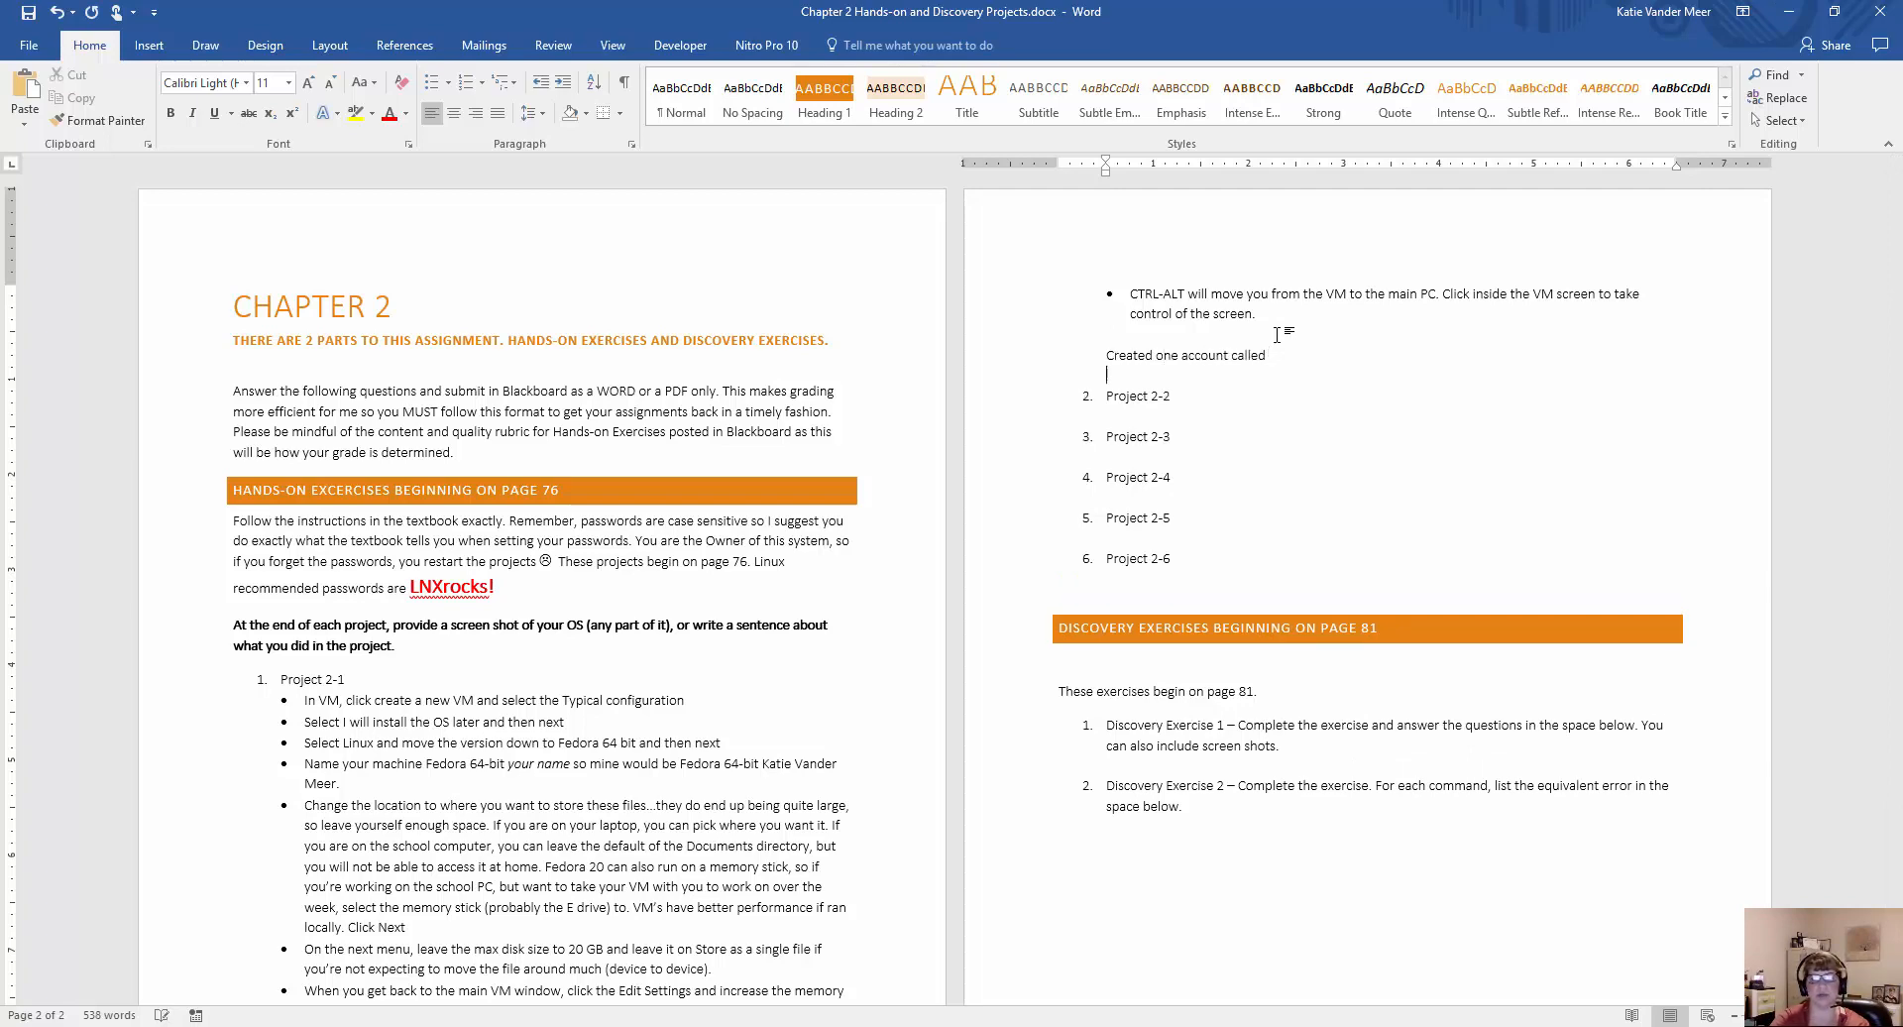
{"action": "type", "text": "root"}
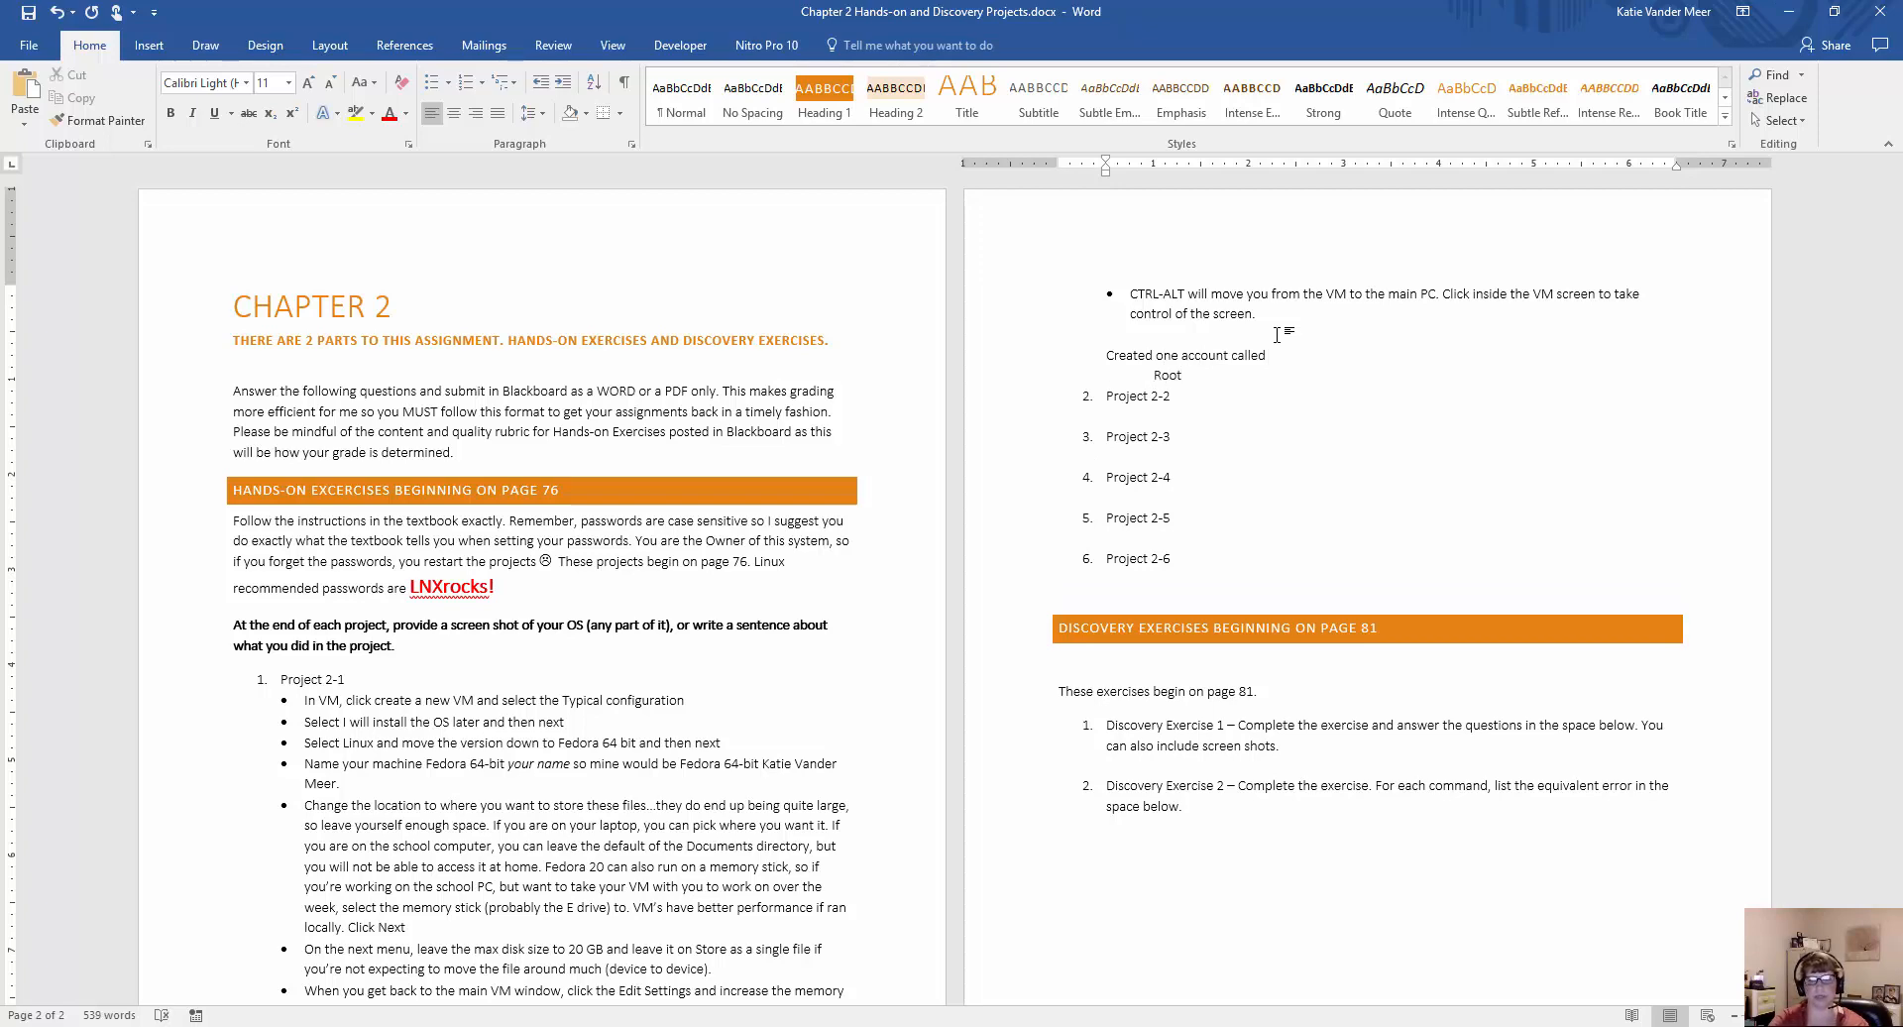
{"action": "key", "text": "ctrl+z"}
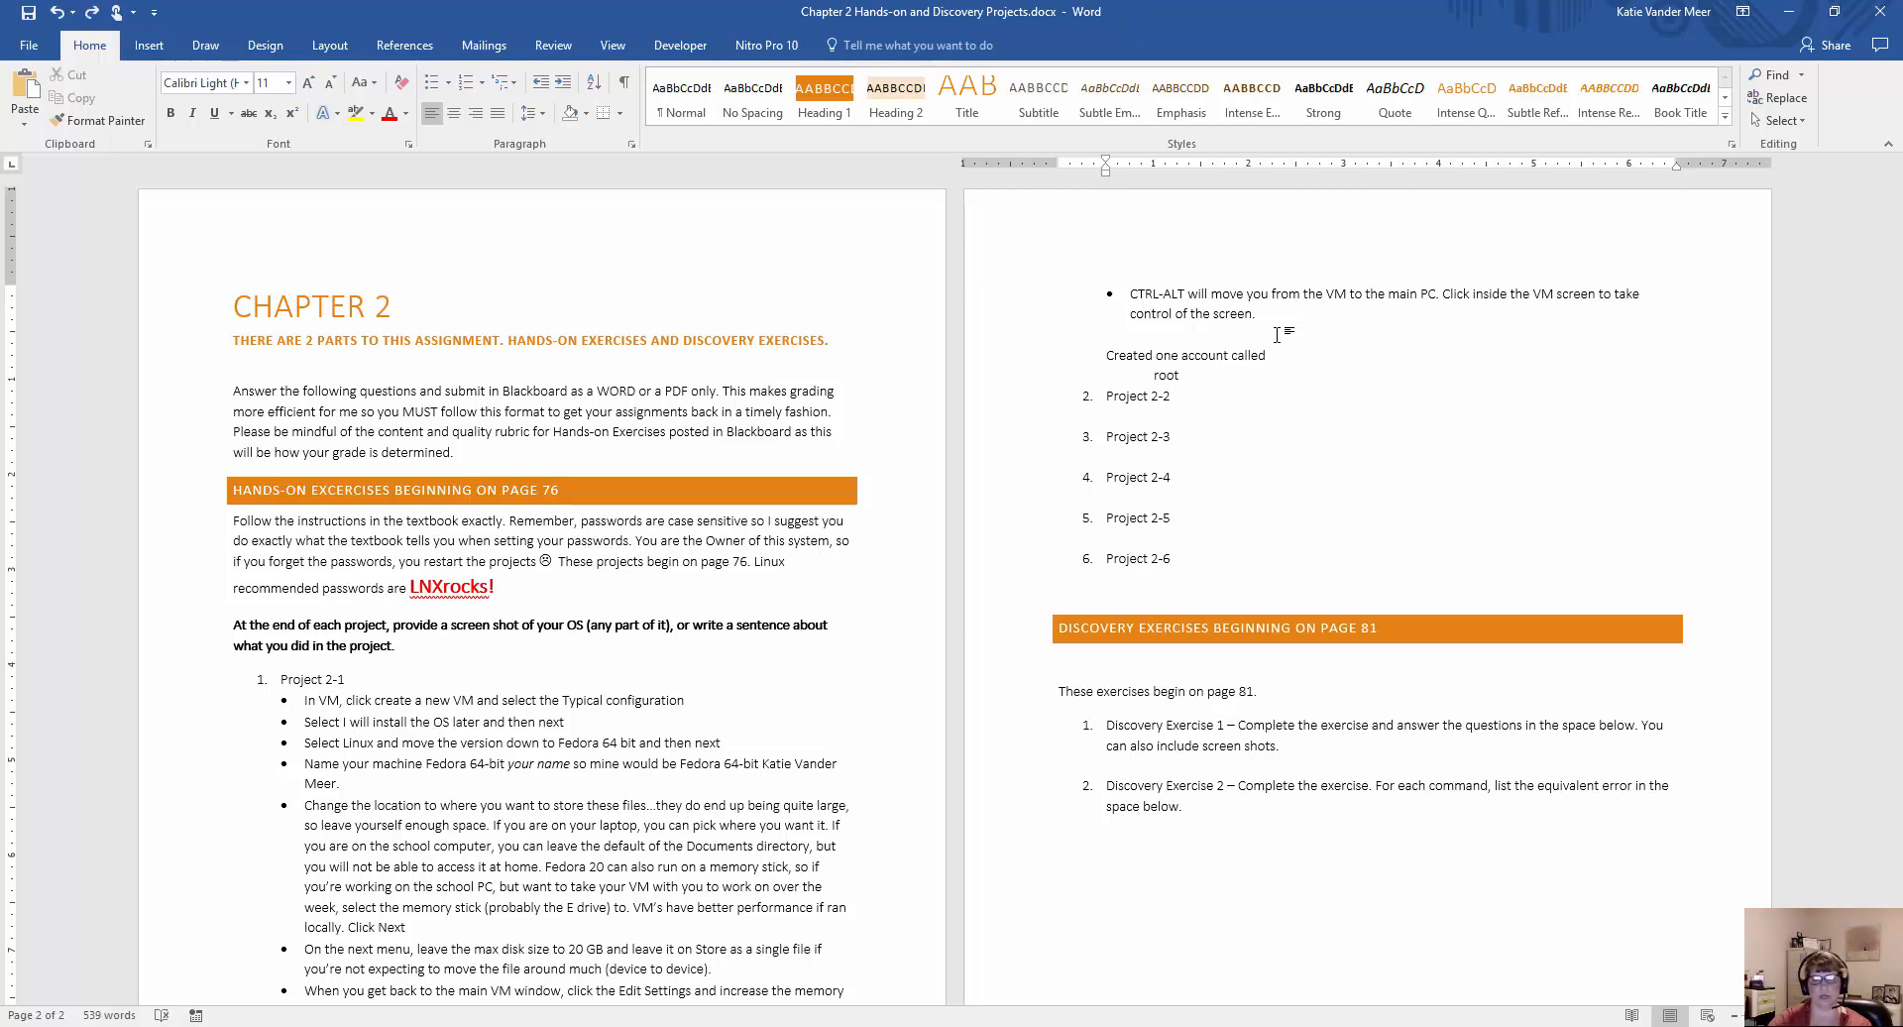
Add the root account's password on the line under root, with blank lines separating it from what follows.
{"action": "key", "text": "Return"}
{"action": "key", "text": "Return"}
{"action": "key", "text": "End"}
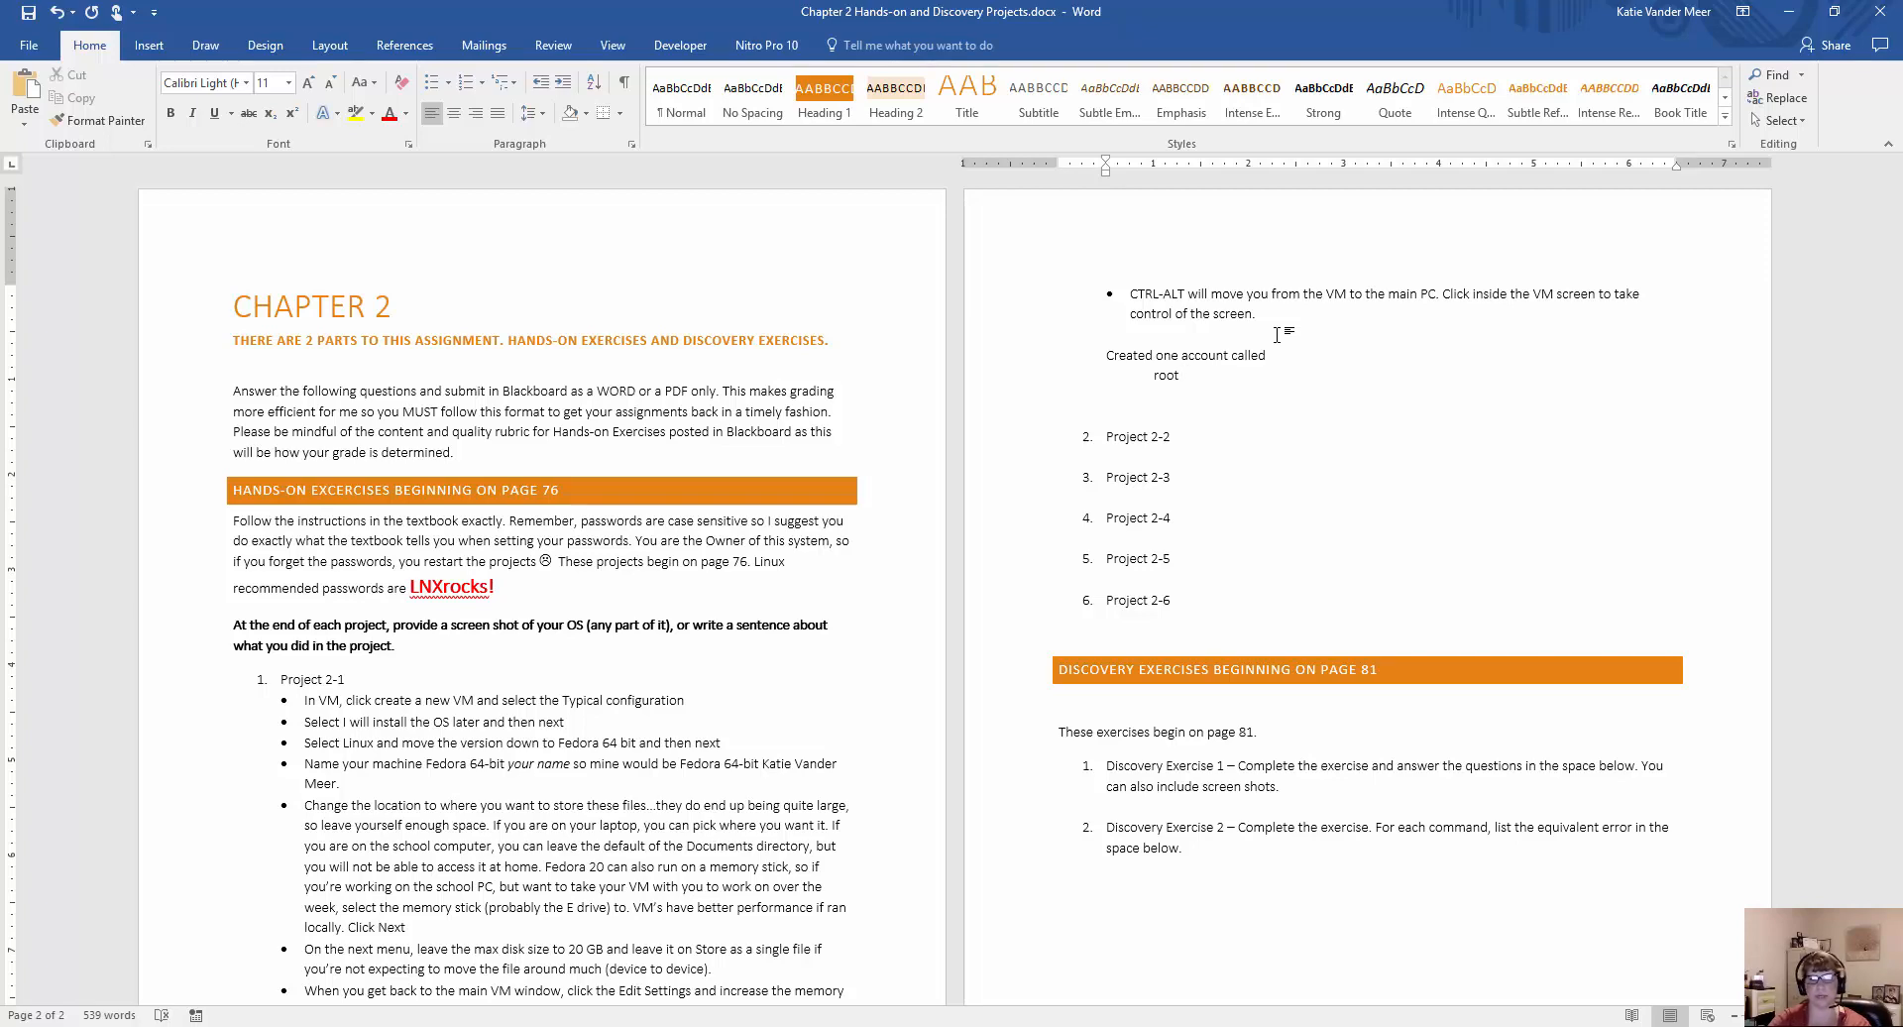
{"action": "key", "text": "Return"}
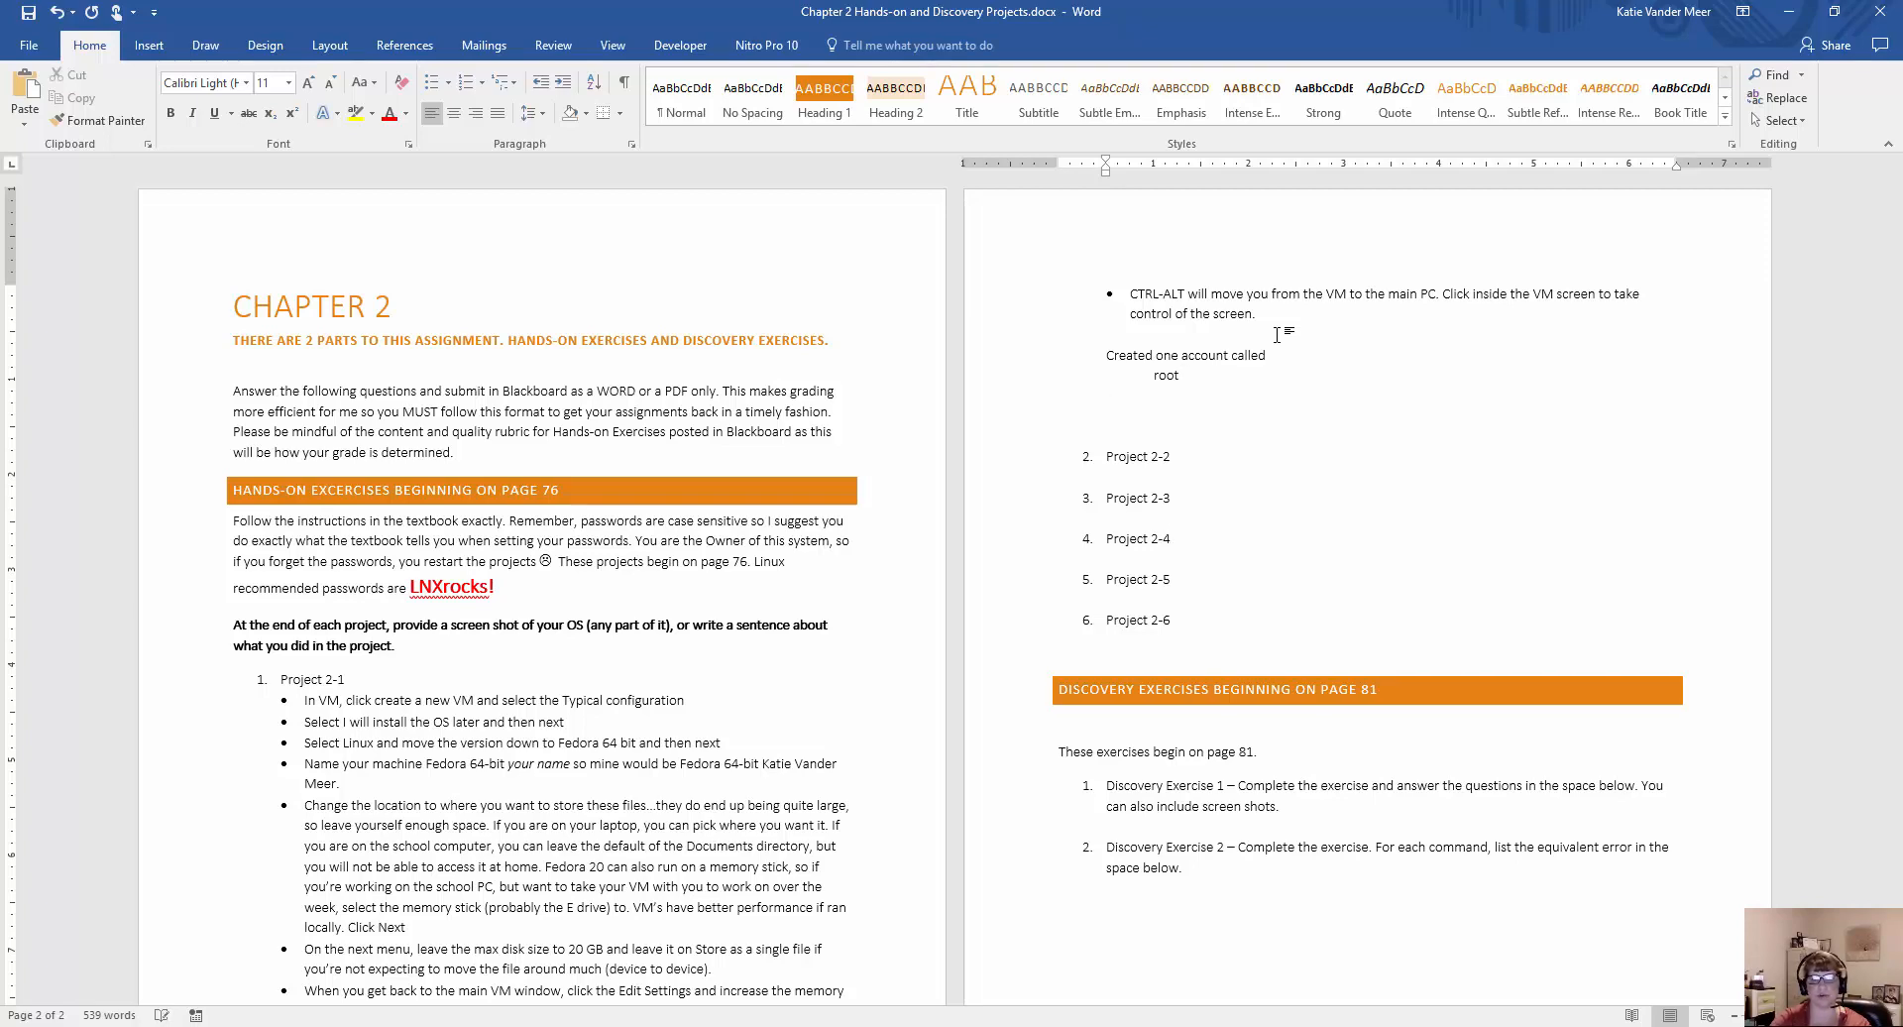
{"action": "type", "text": "LNXrocks!"}
{"action": "key", "text": "Return"}
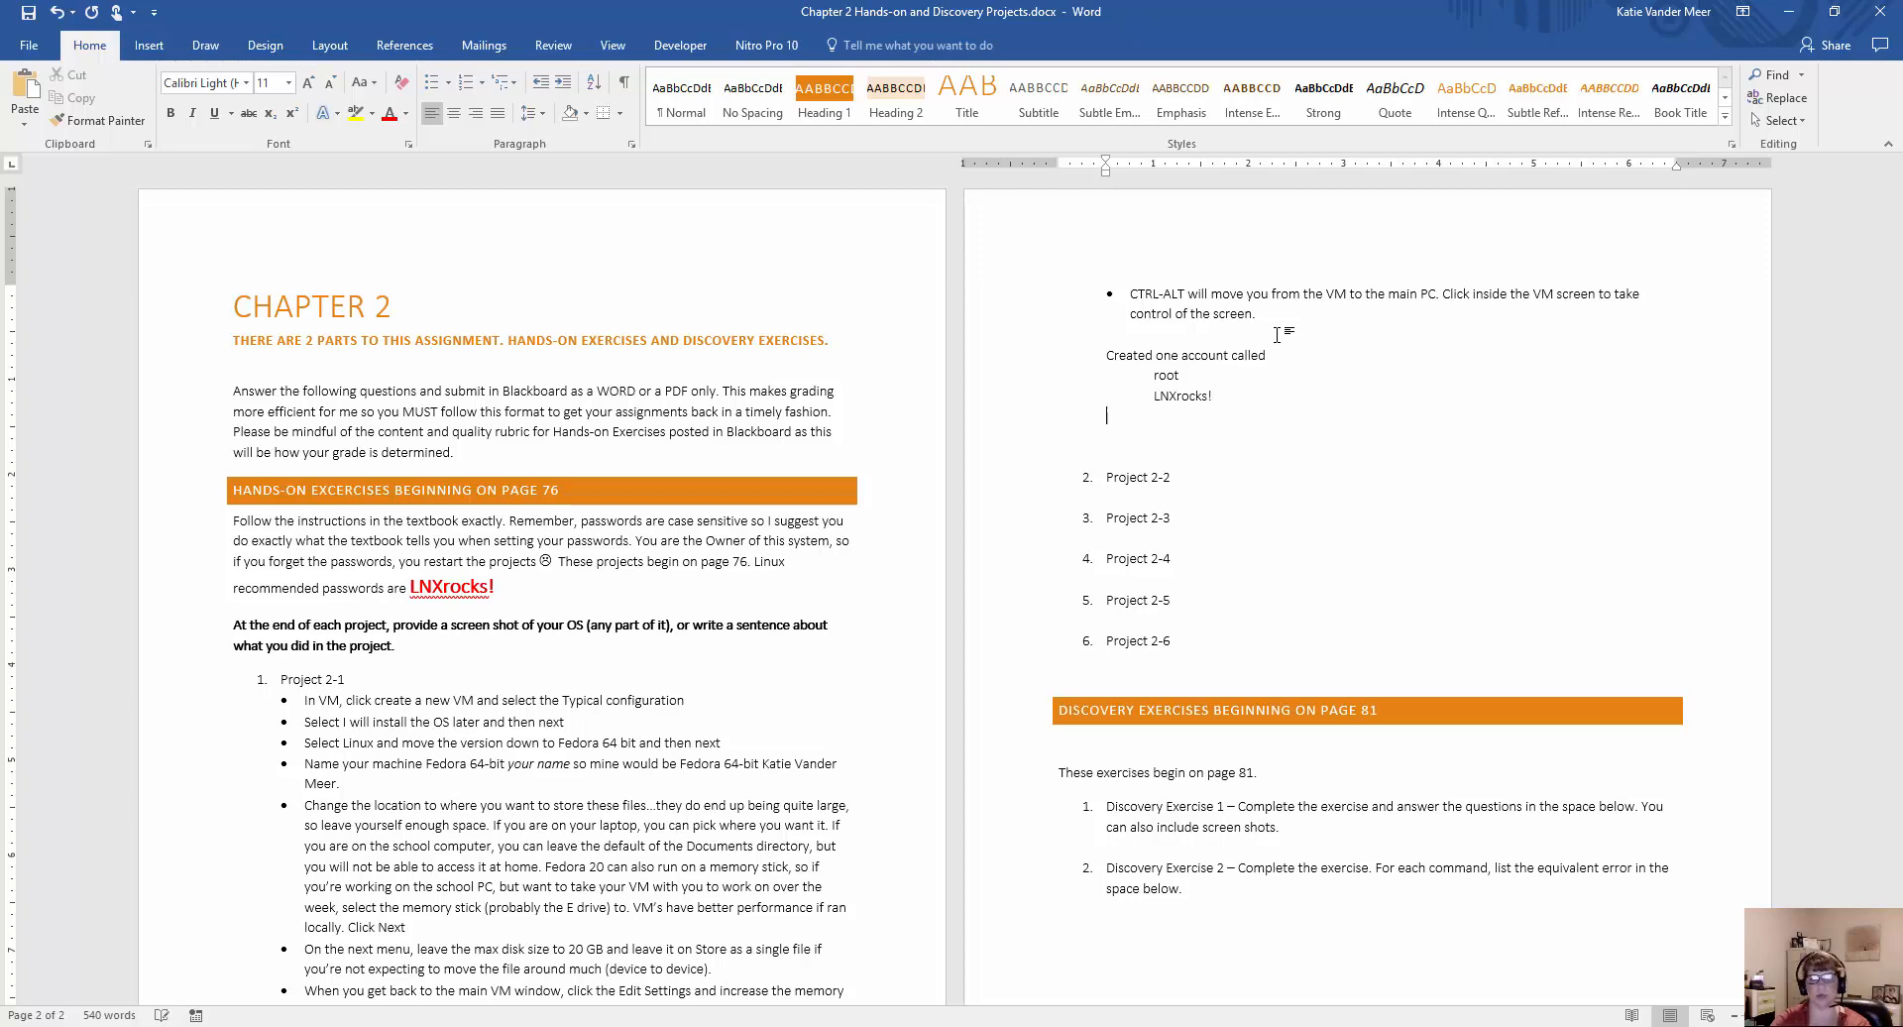
{"action": "key", "text": "Return"}
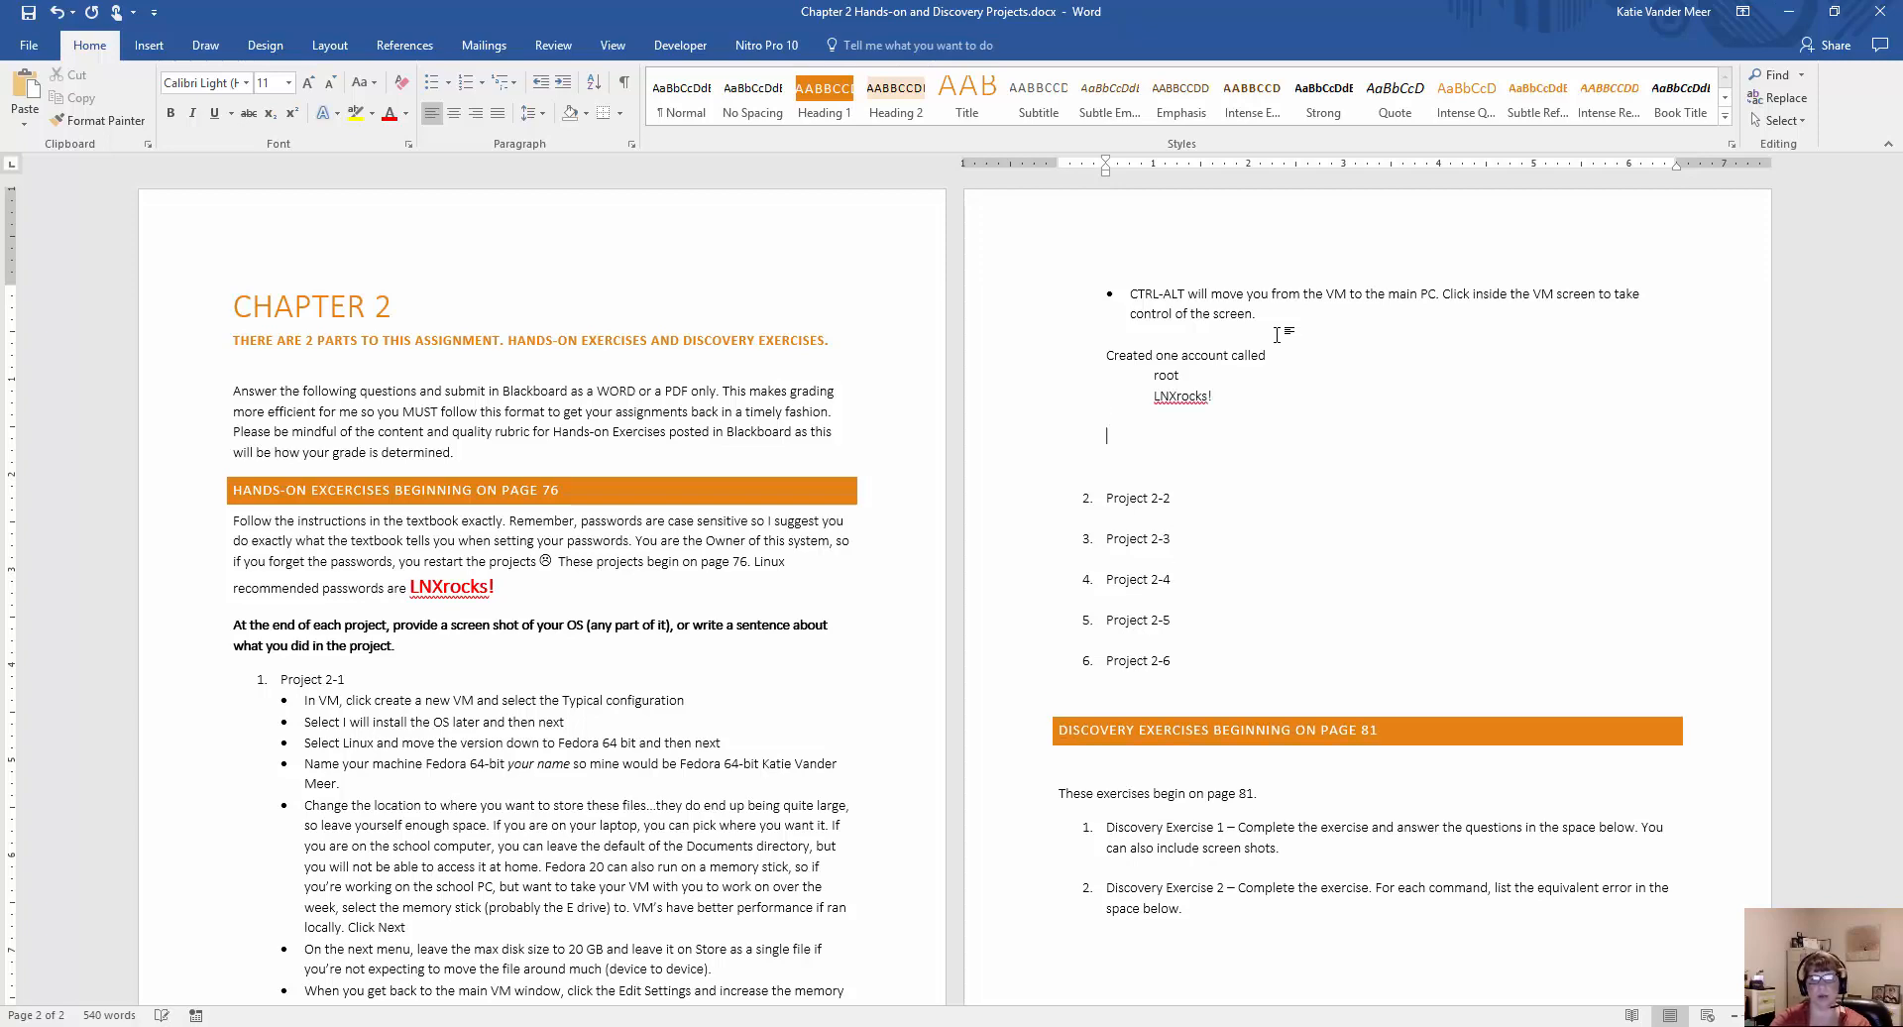
Add a second account entry, lowercase "user1", with its account password on the line beneath.
{"action": "type", "text": "User1"}
{"action": "key", "text": "ctrl+z"}
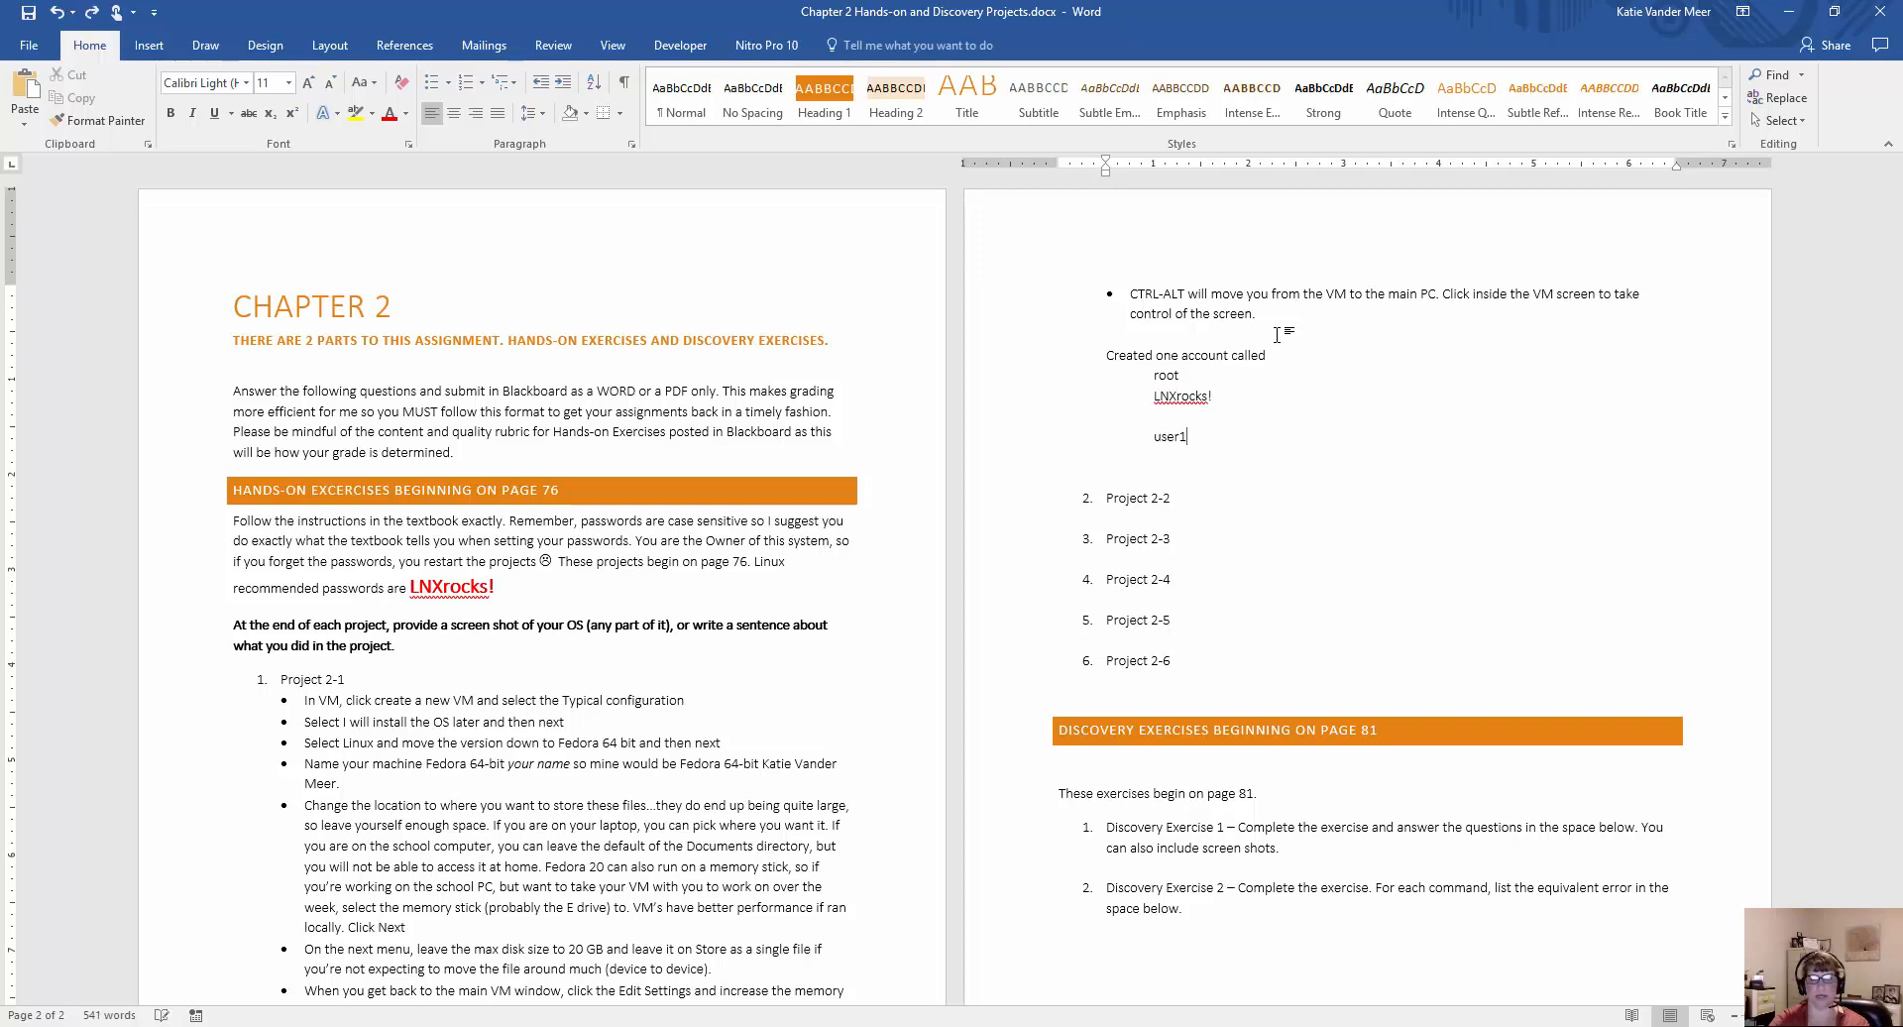
{"action": "key", "text": "Return"}
{"action": "type", "text": "LNXrocks@!"}
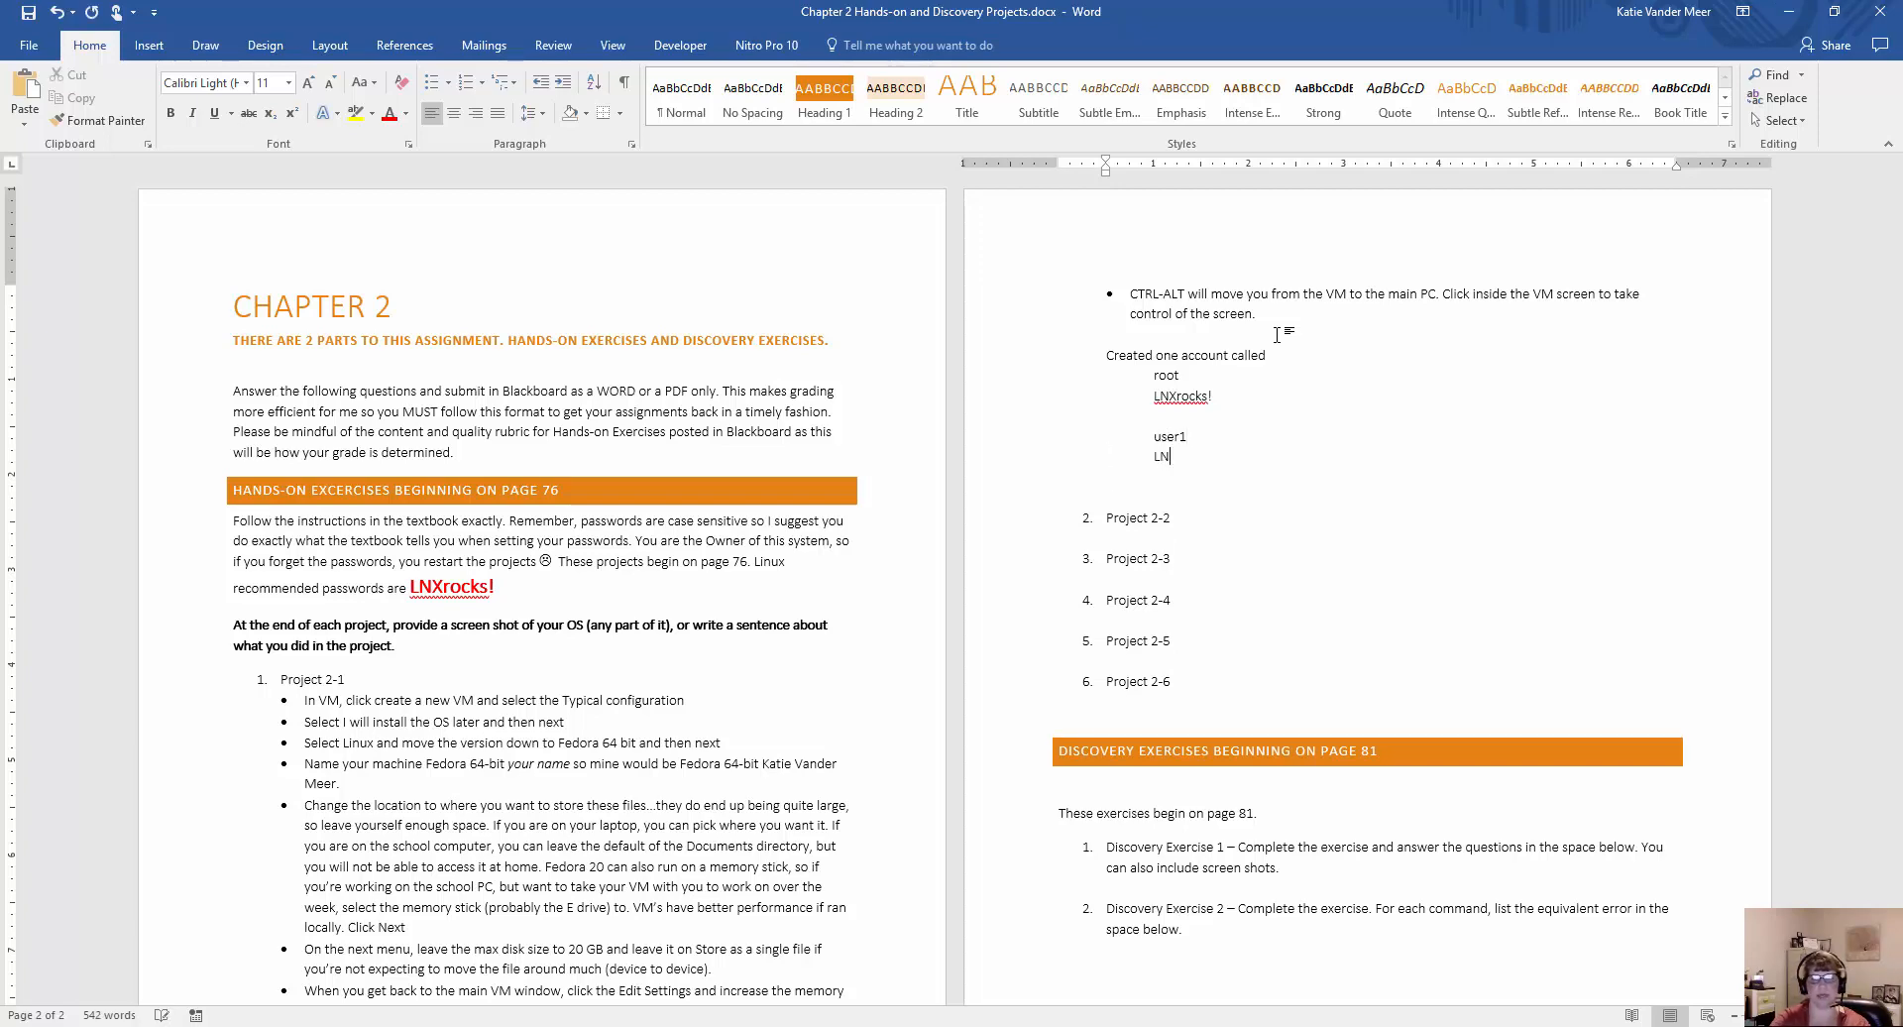
{"action": "key", "text": "BackSpace"}
{"action": "key", "text": "BackSpace"}
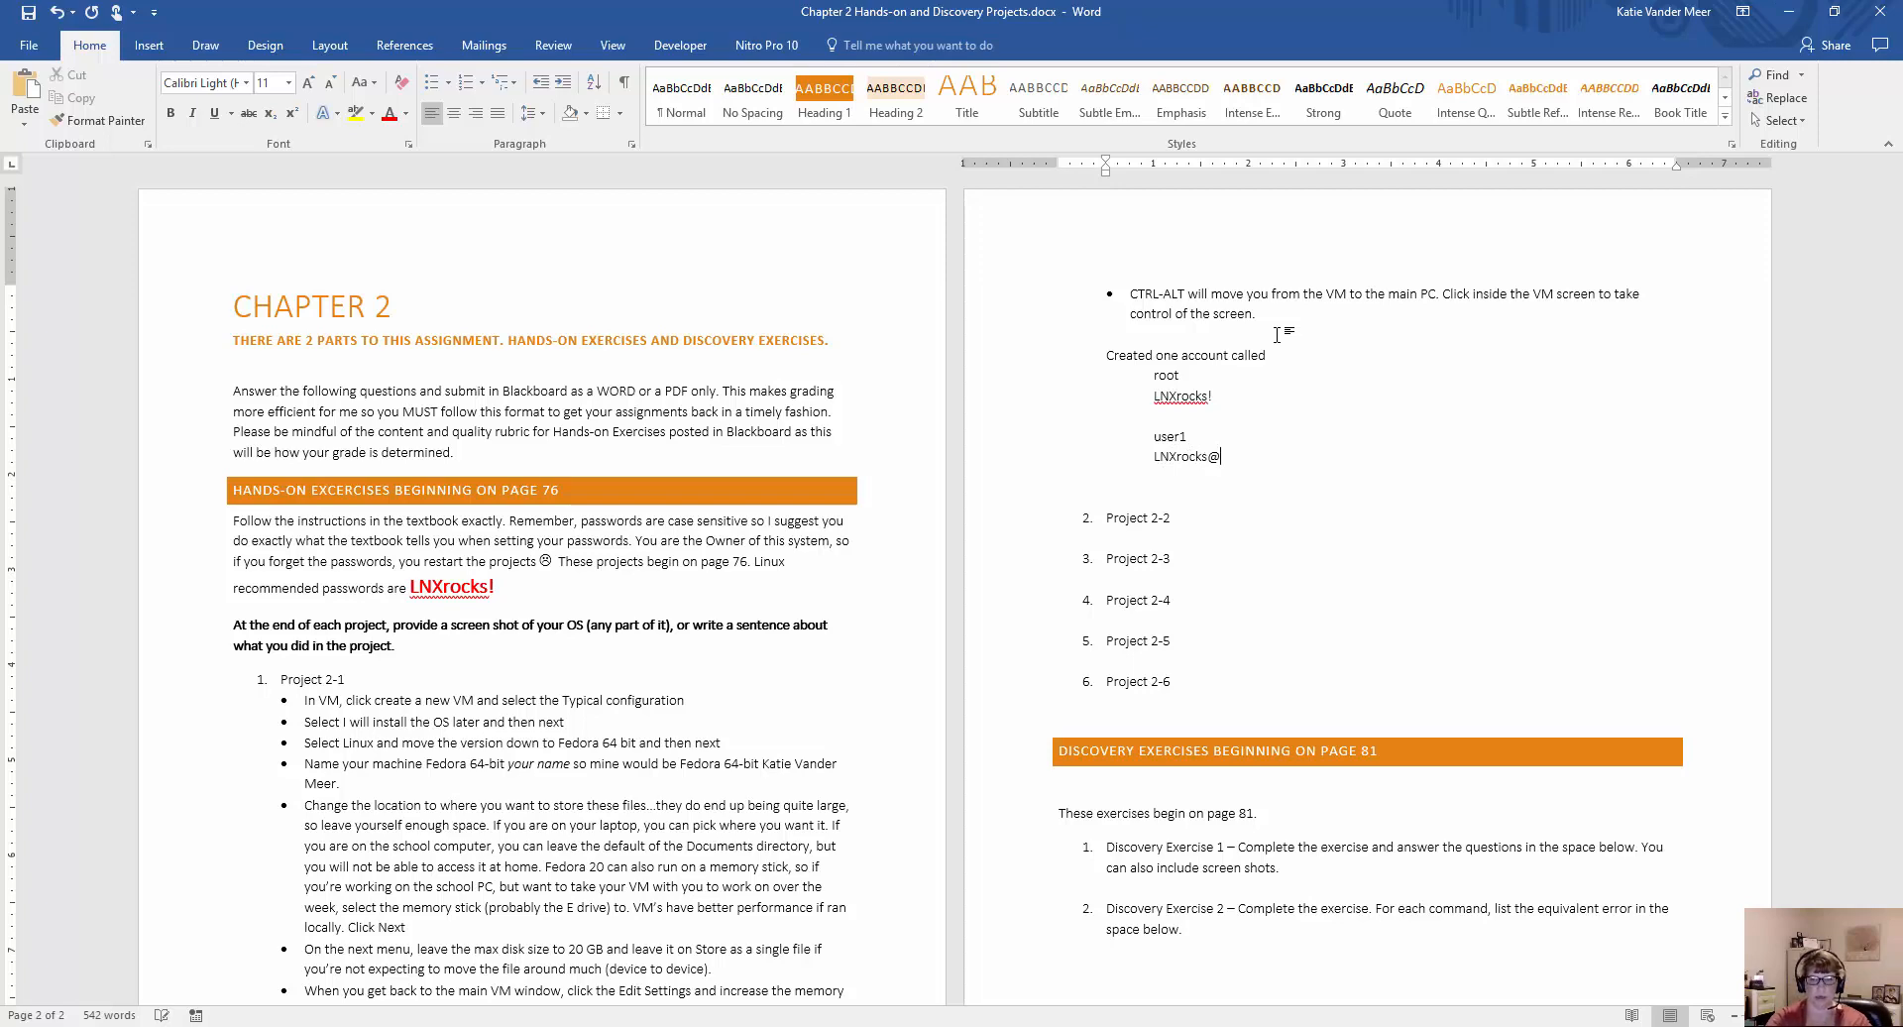
{"action": "type", "text": "!"}
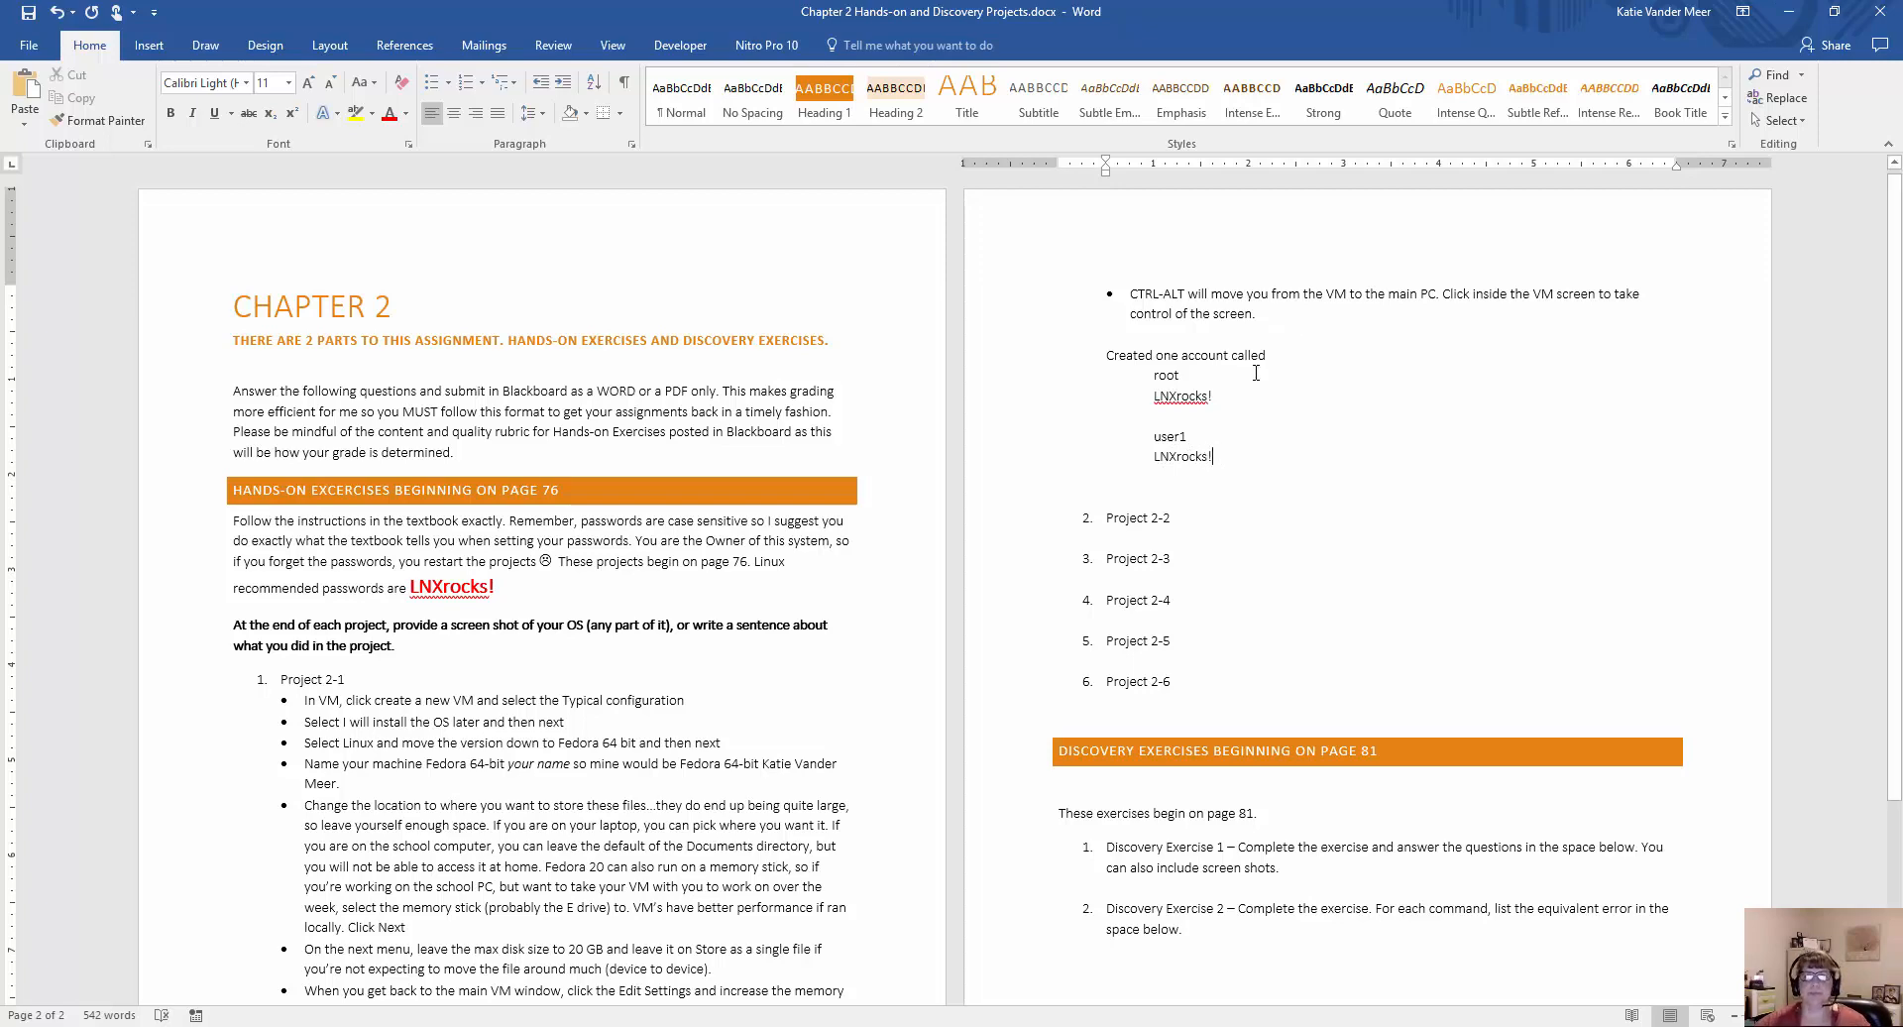
Reword the introductory line to "Created two accounts called" and insert a blank line between it and root.
{"action": "double_click", "coordinate": [1170, 355]}
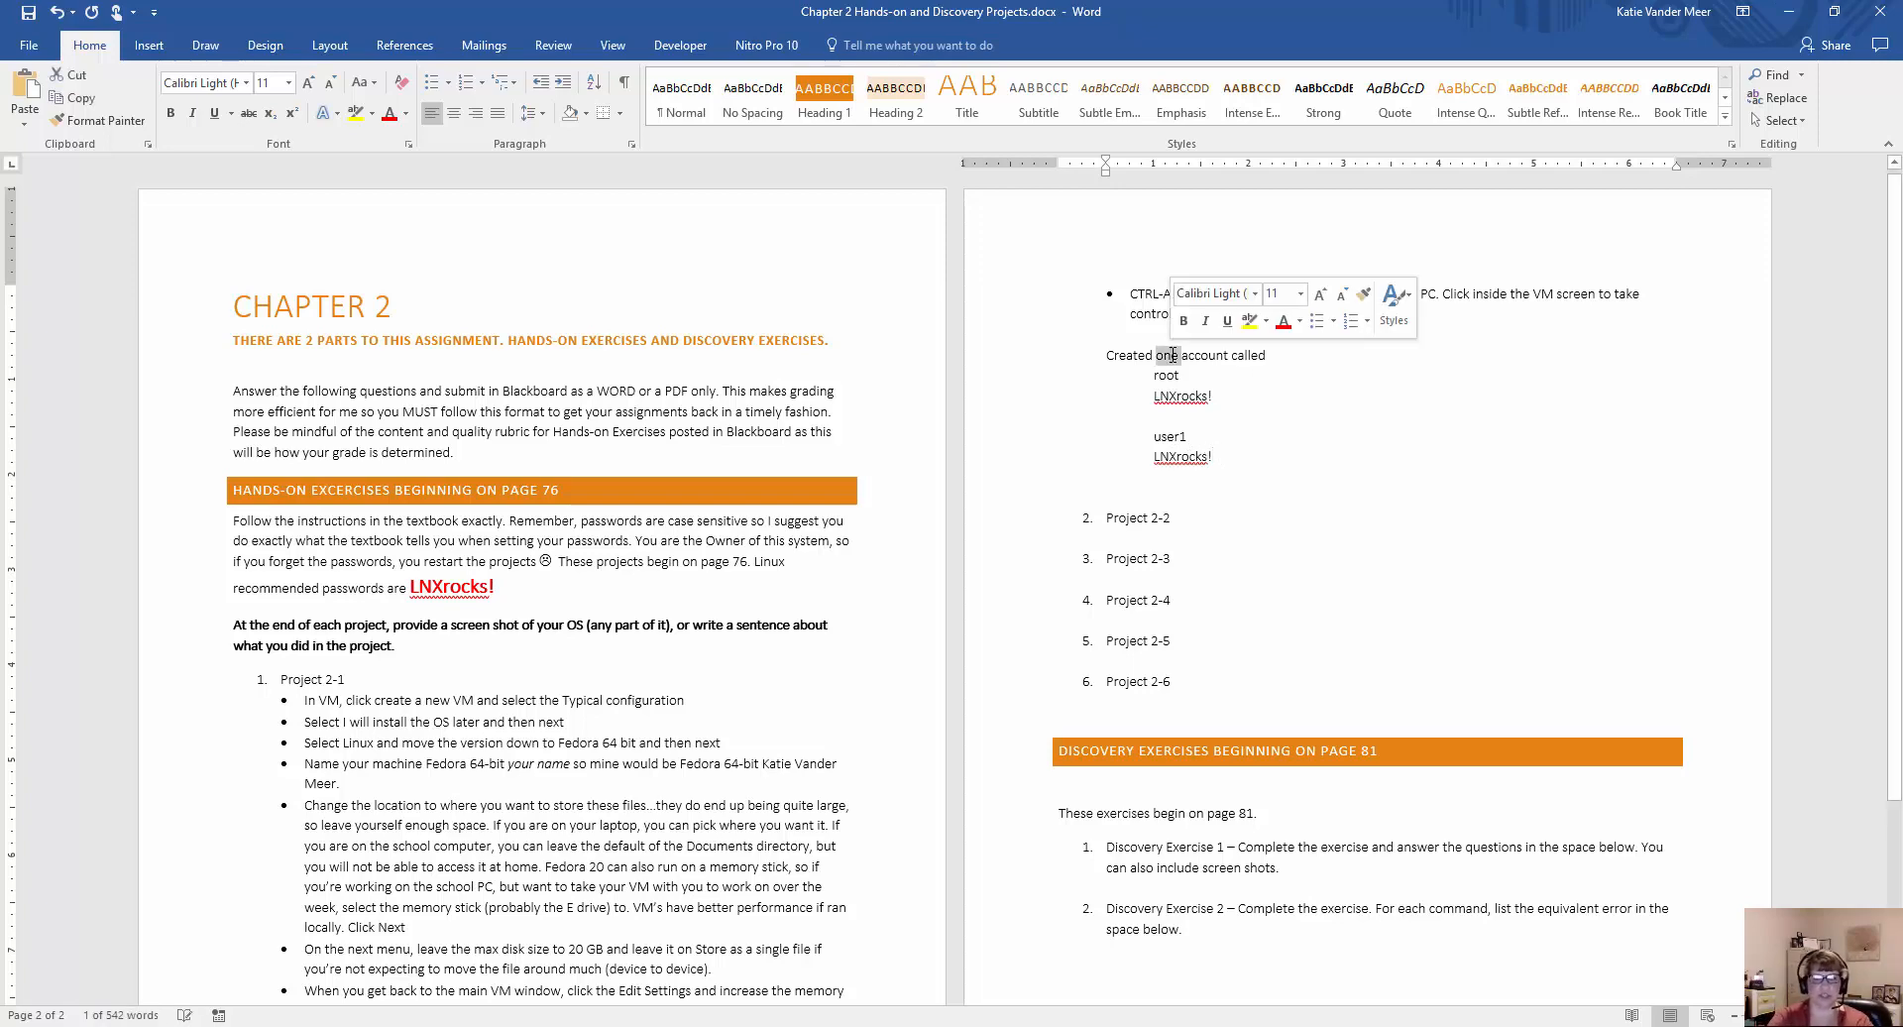
{"action": "type", "text": "two"}
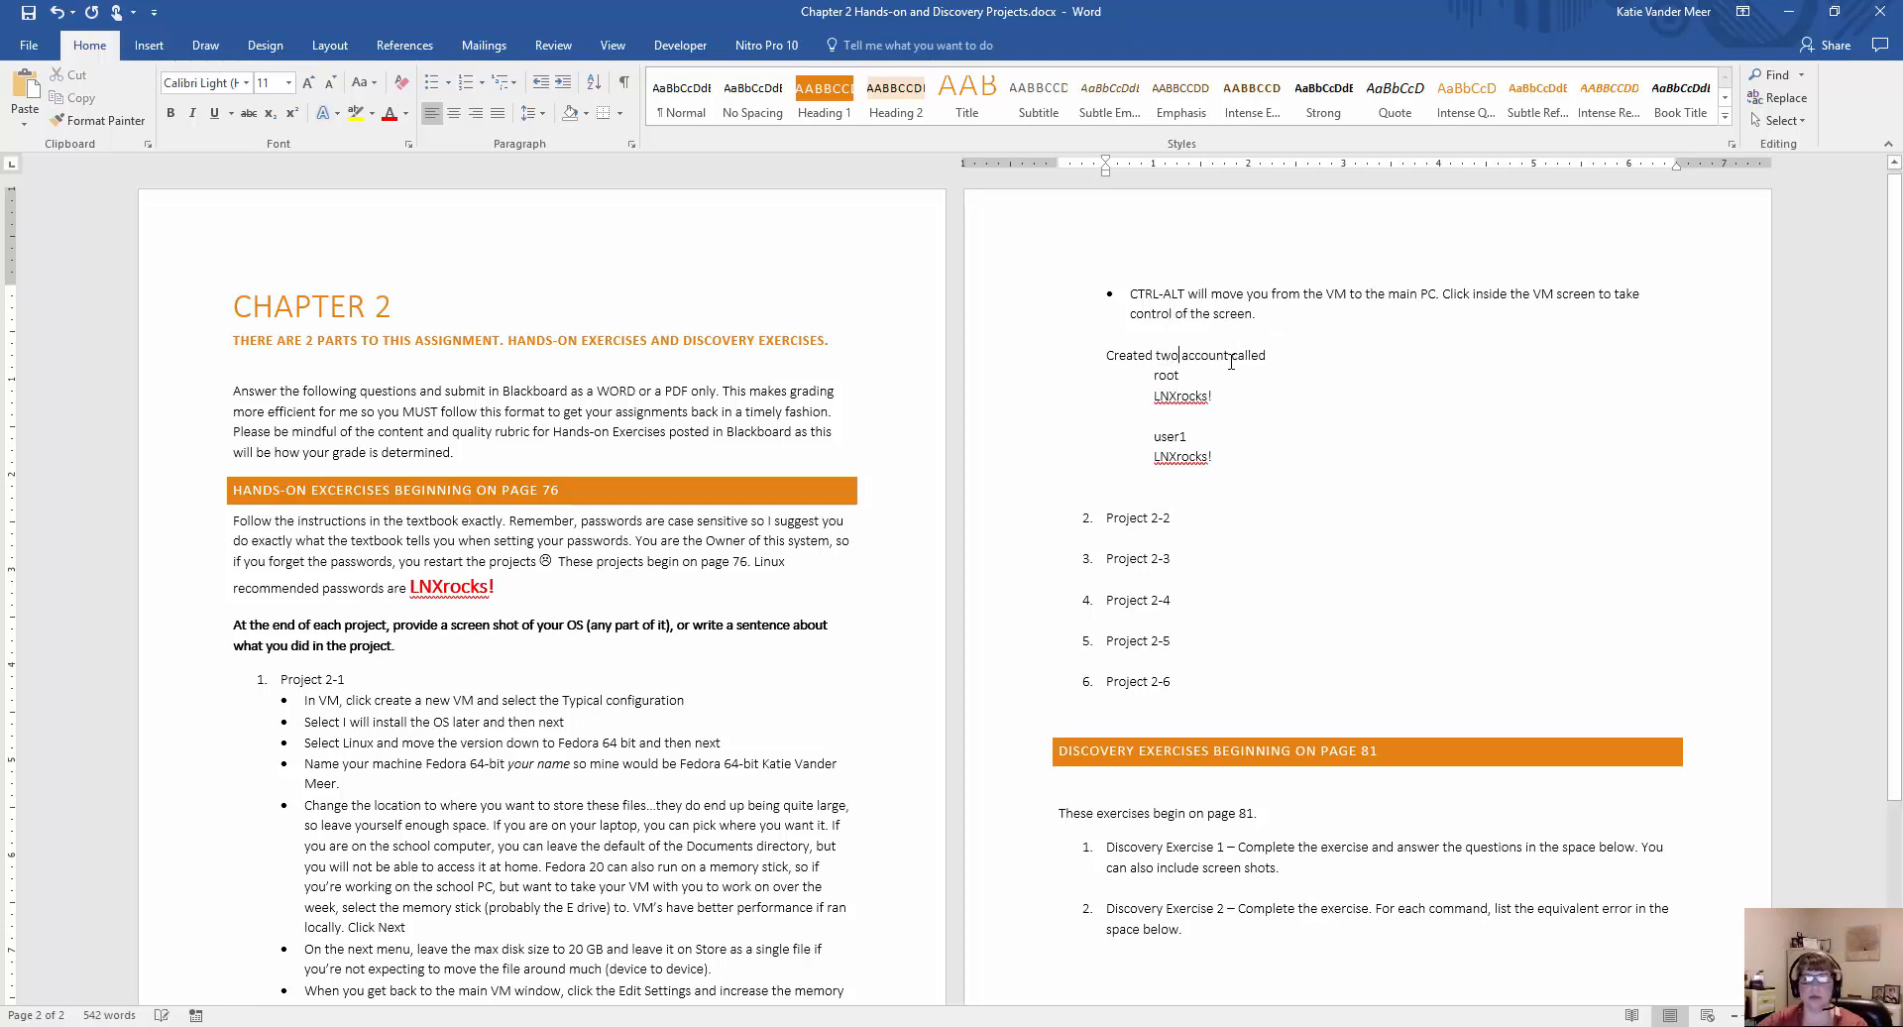
{"action": "left_click", "coordinate": [1234, 355]}
{"action": "type", "text": "s"}
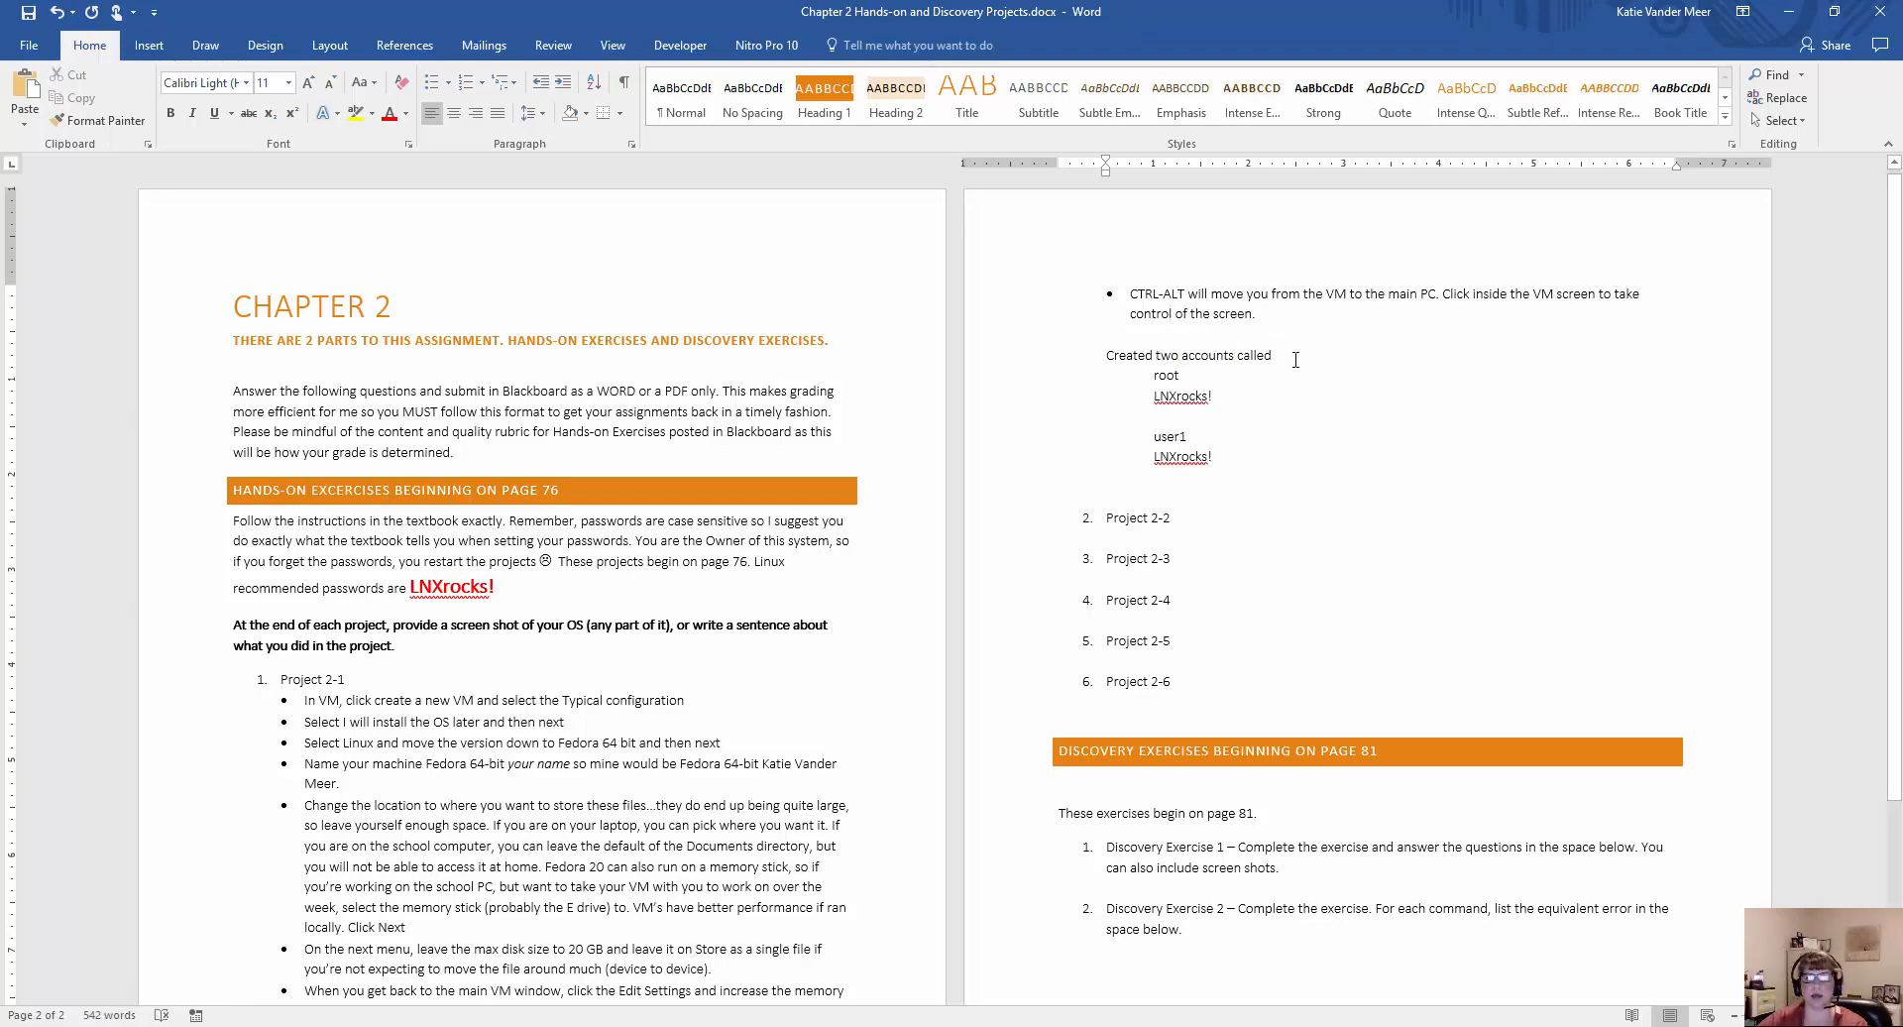
{"action": "left_click", "coordinate": [1295, 360]}
{"action": "key", "text": "Return"}
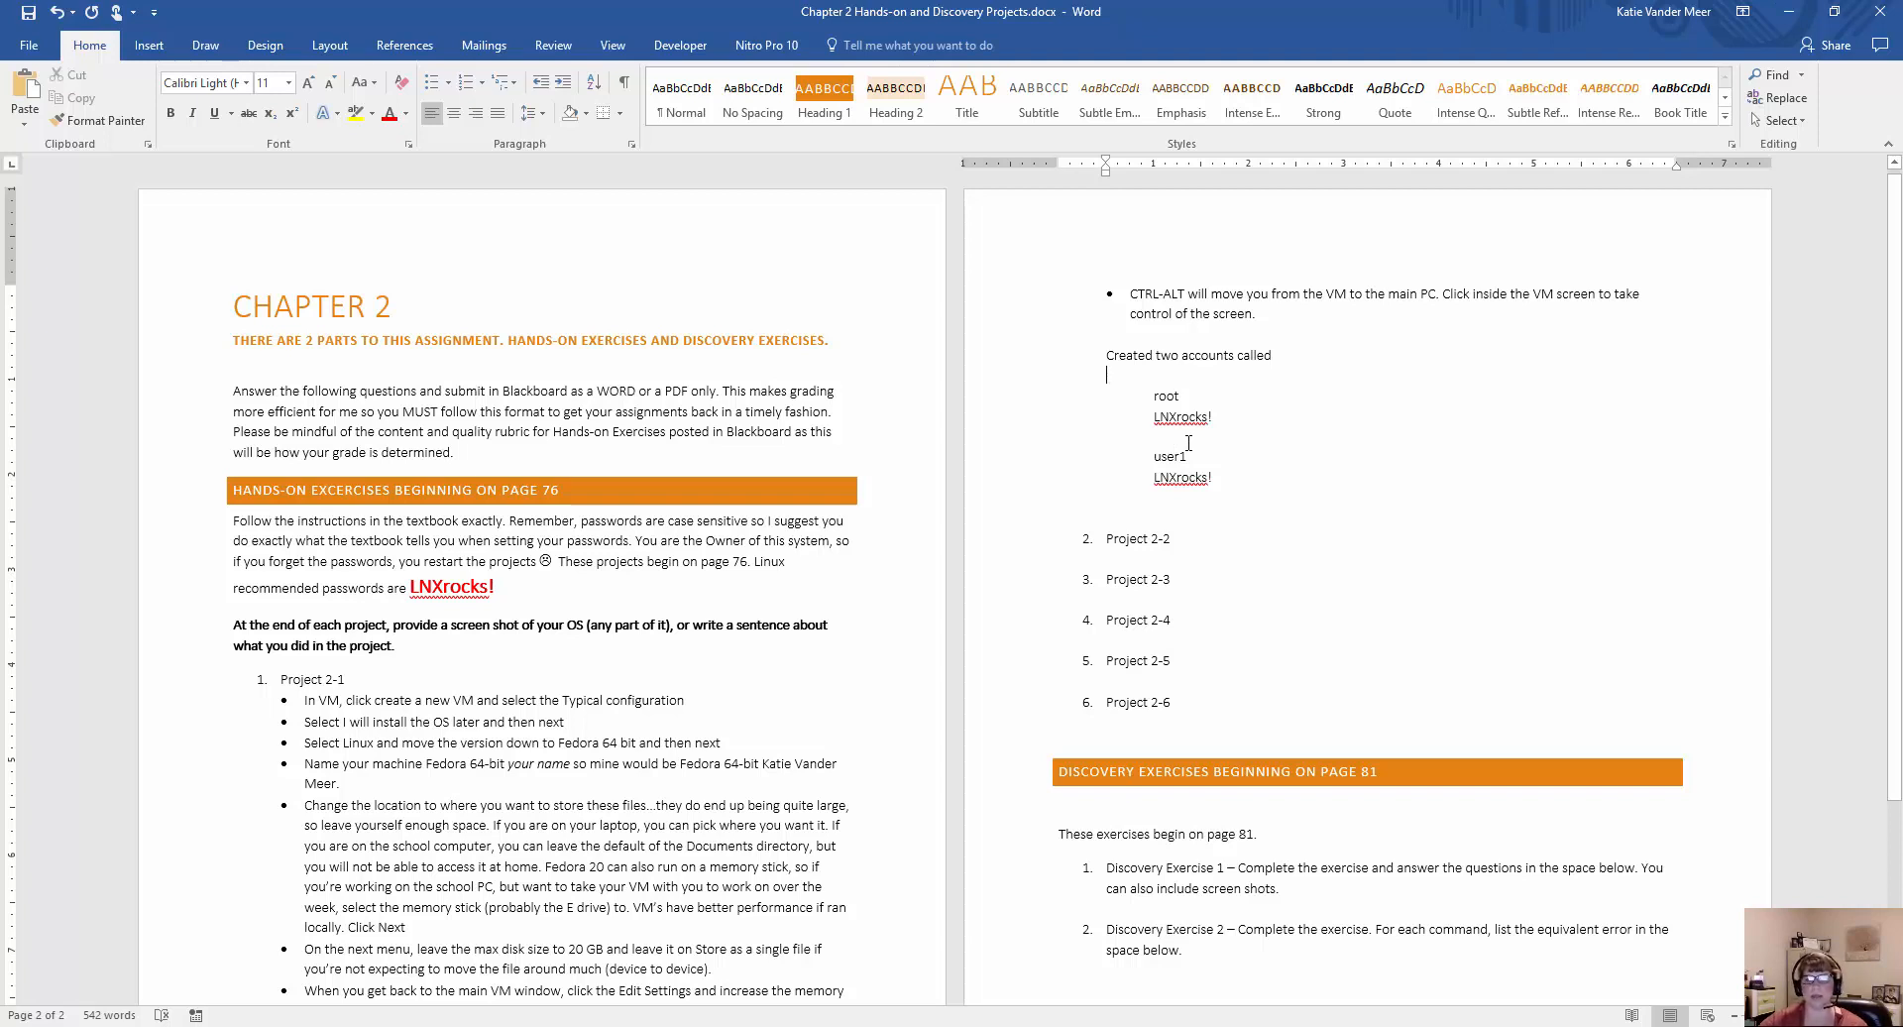
Return to the Fedora installer in VMware and define a new user with full name and username user1 as an administrator.
{"action": "left_click", "coordinate": [1784, 11]}
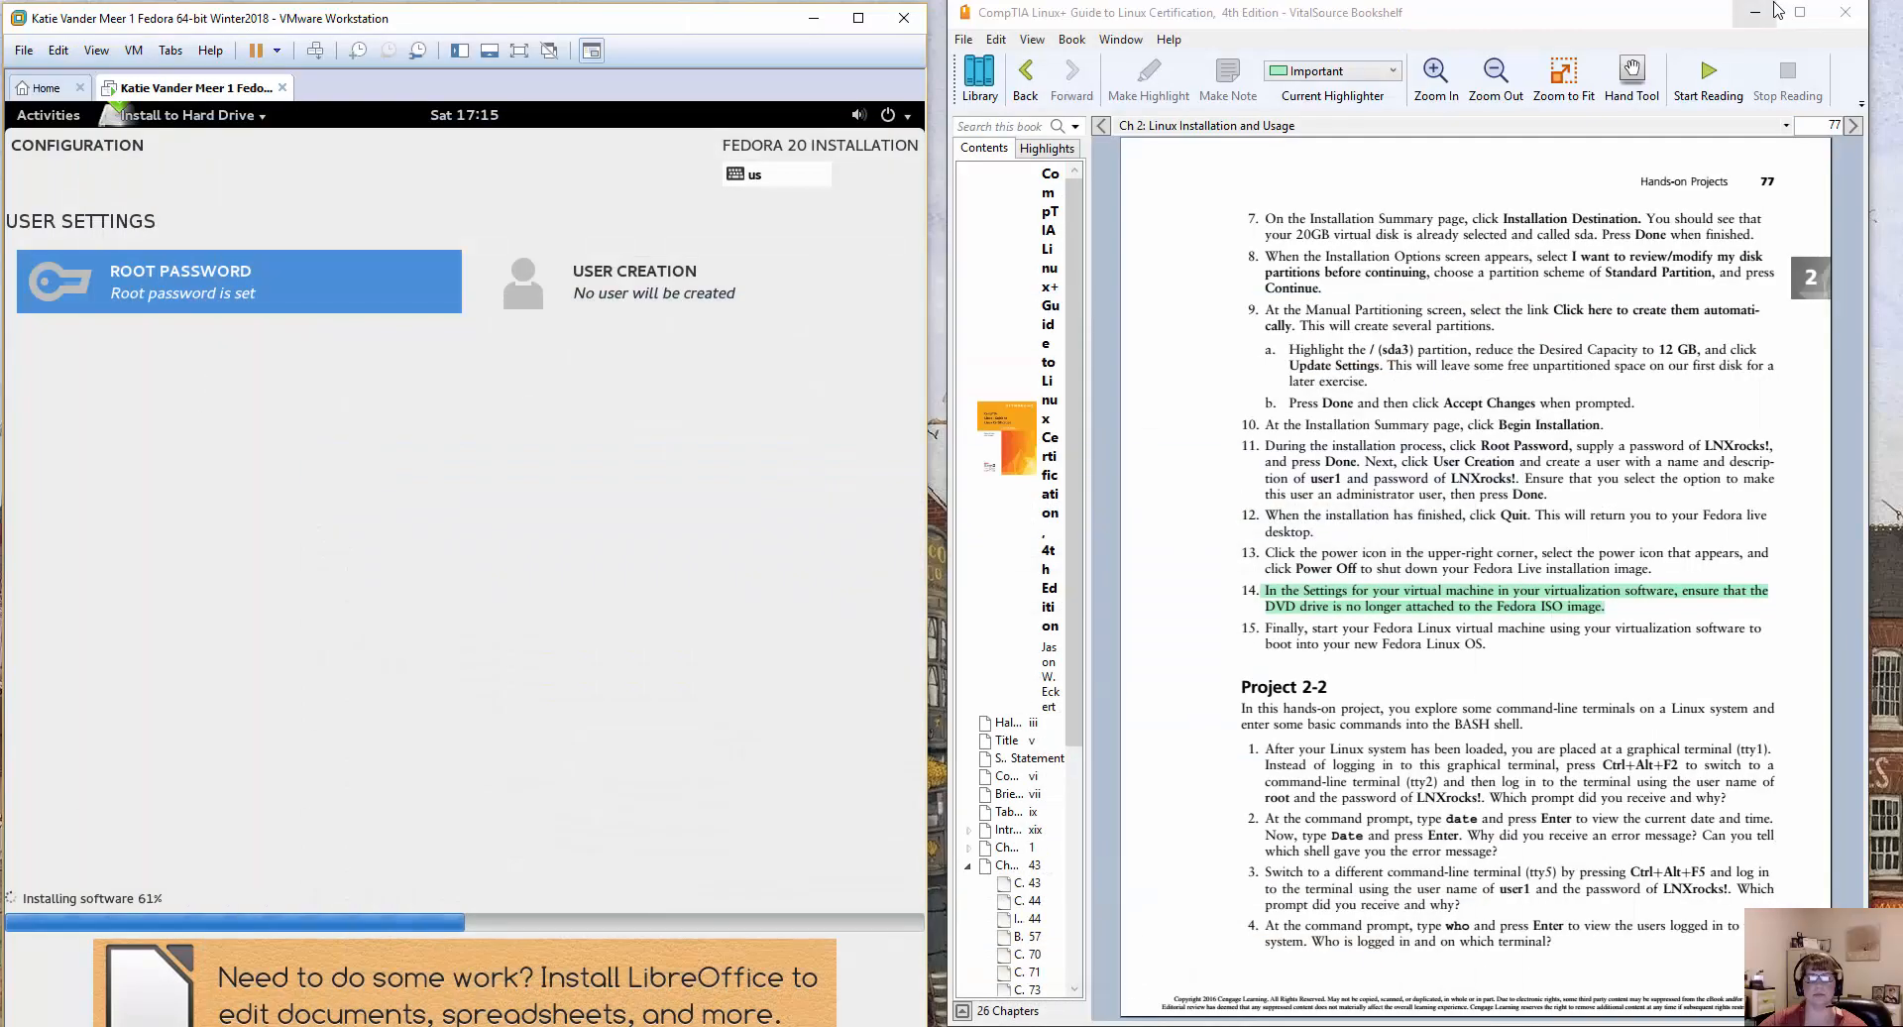
{"action": "left_click", "coordinate": [637, 285]}
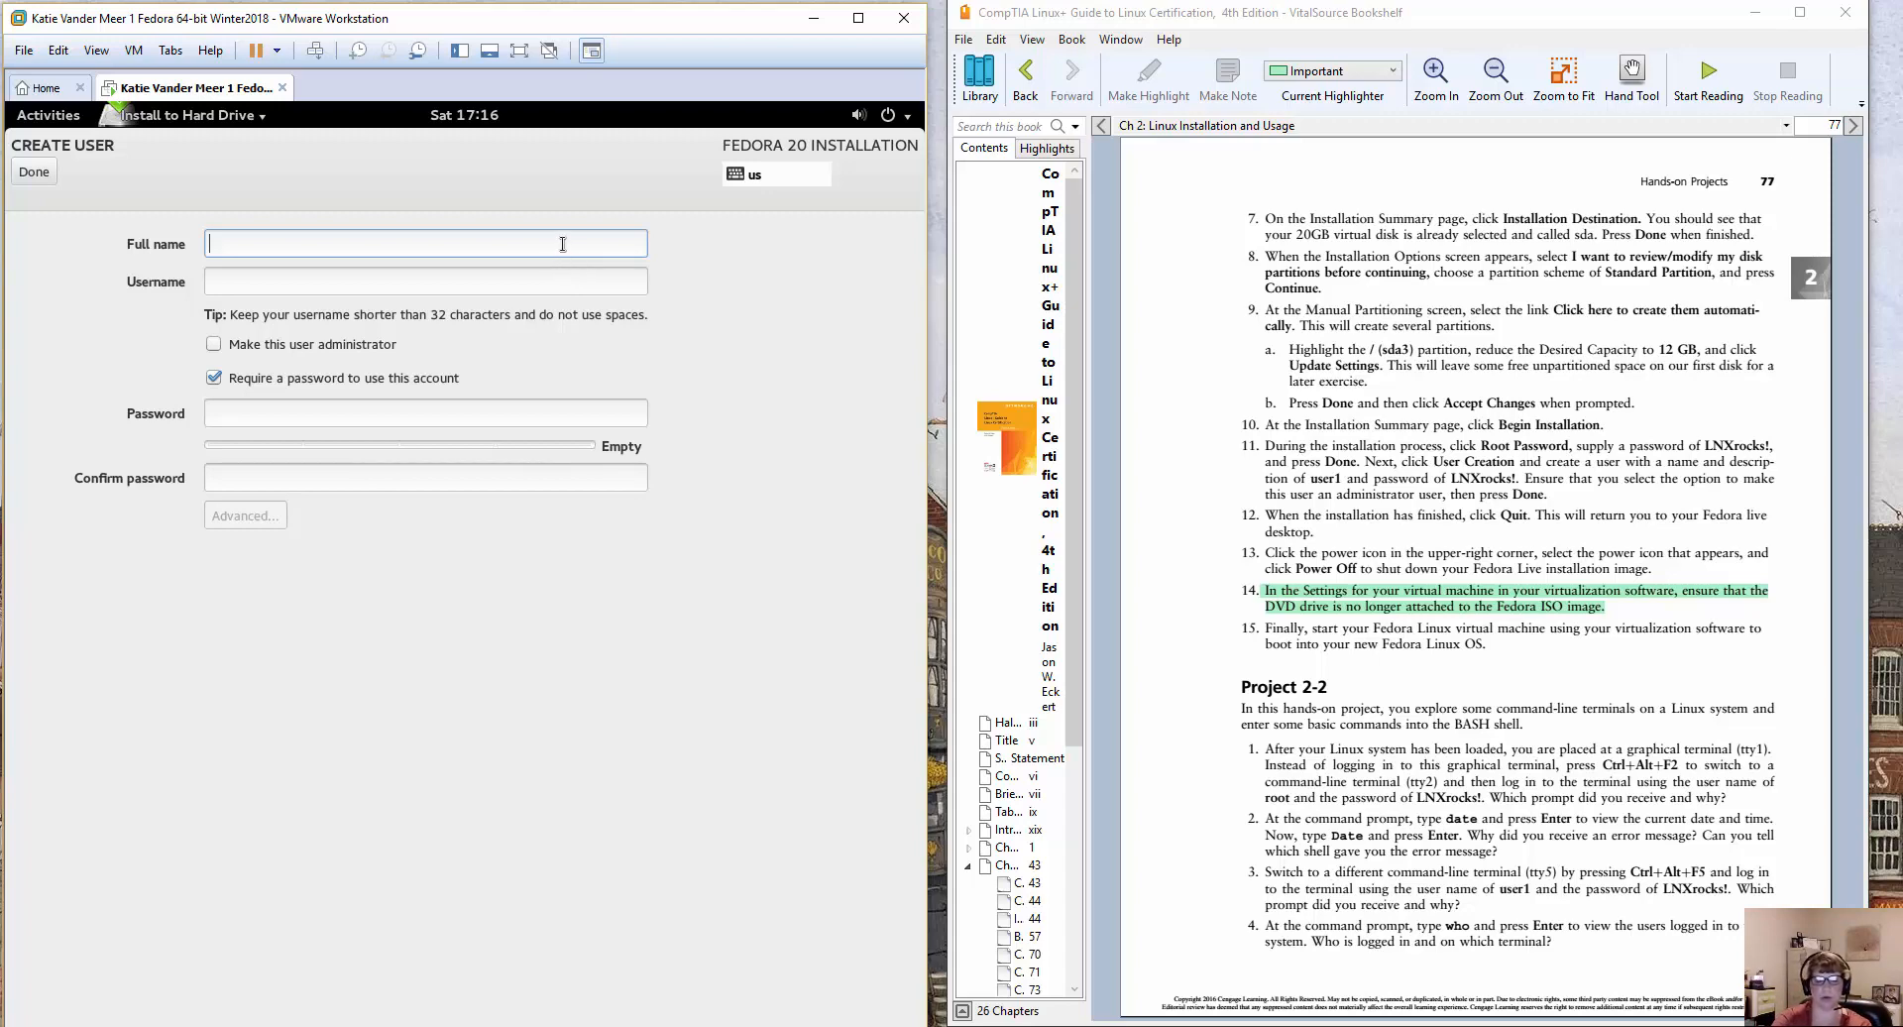
{"action": "type", "text": "user"}
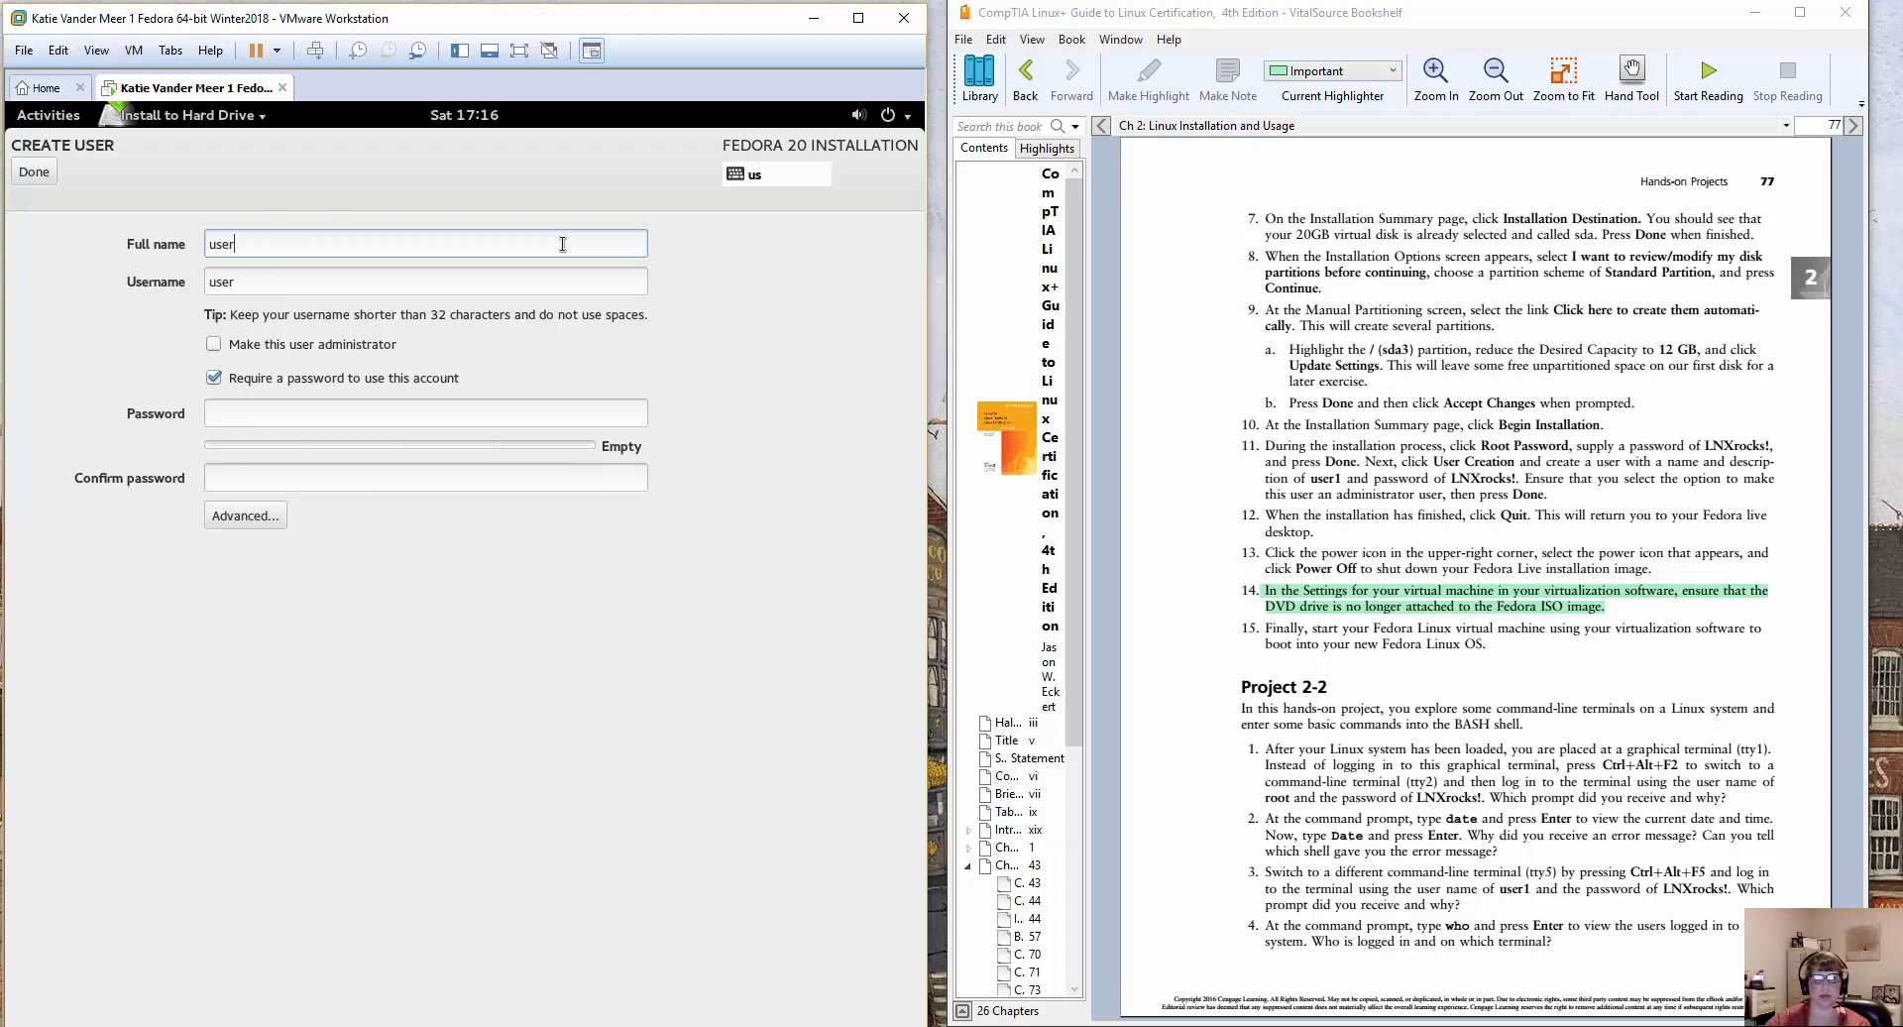
{"action": "type", "text": "1"}
{"action": "key", "text": "Tab"}
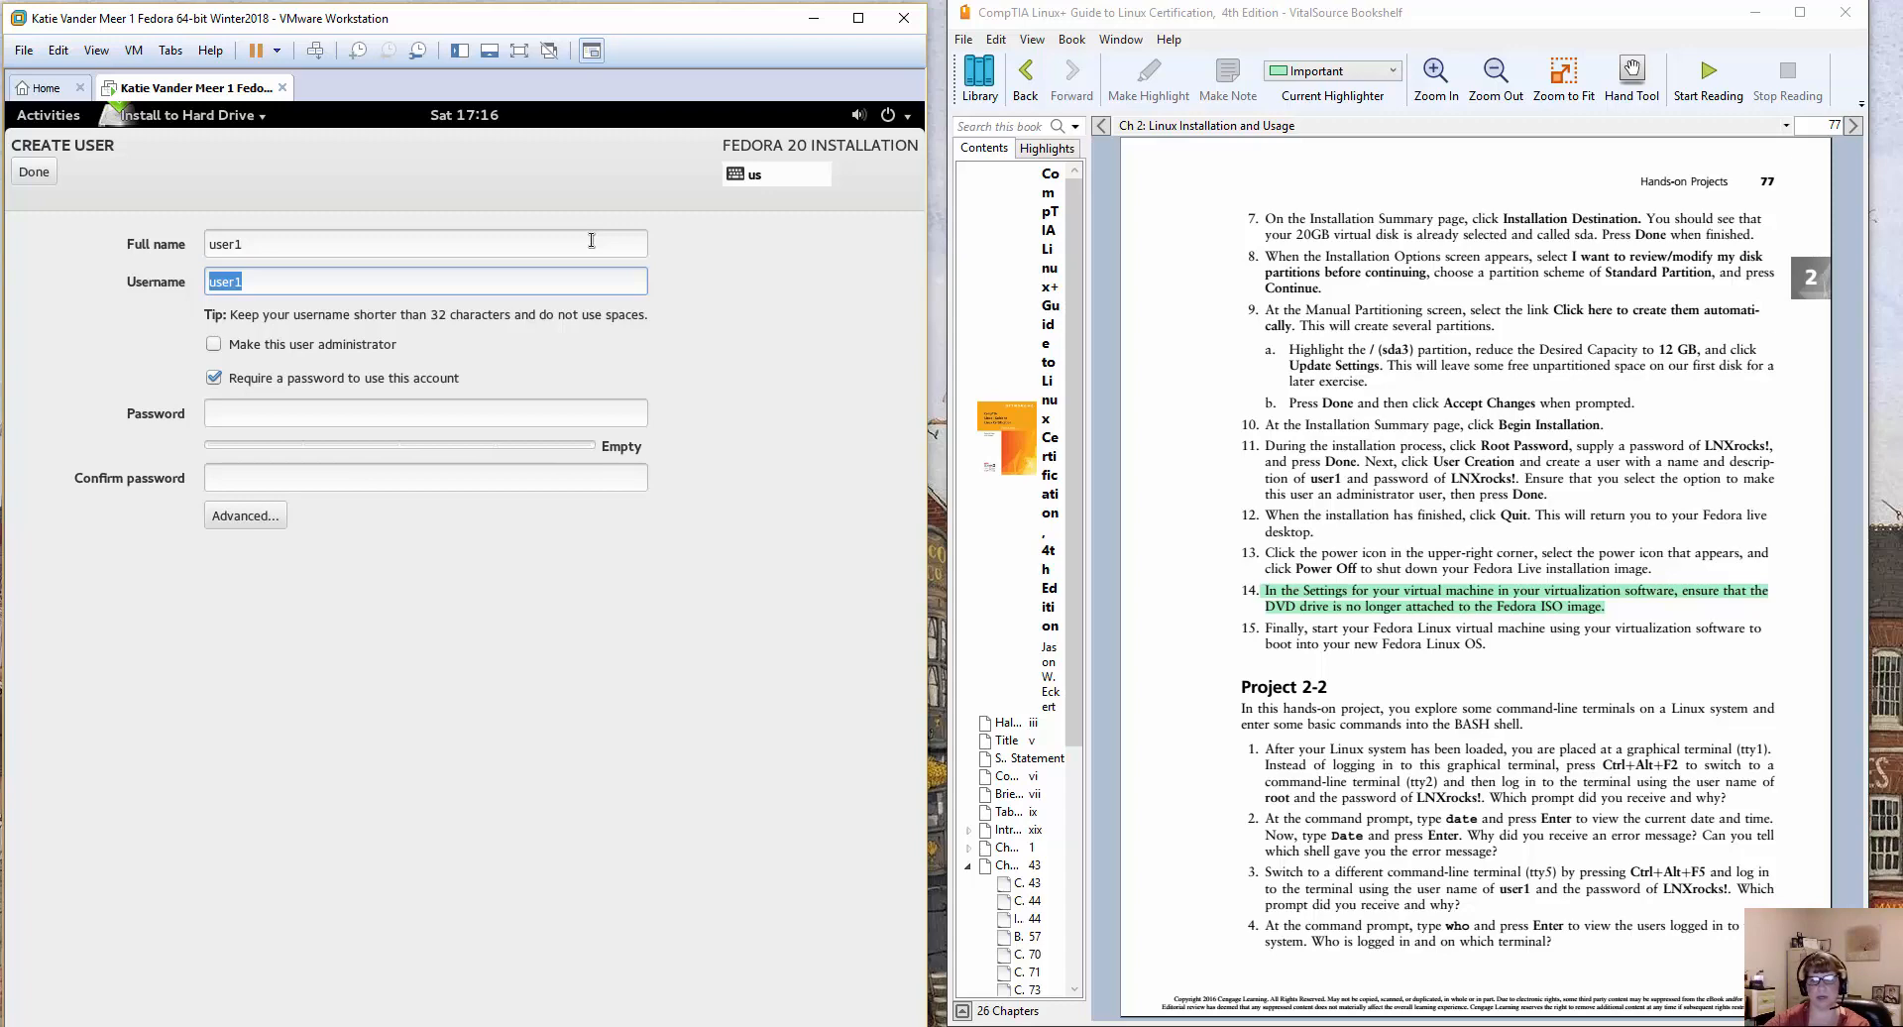
{"action": "left_click", "coordinate": [215, 345]}
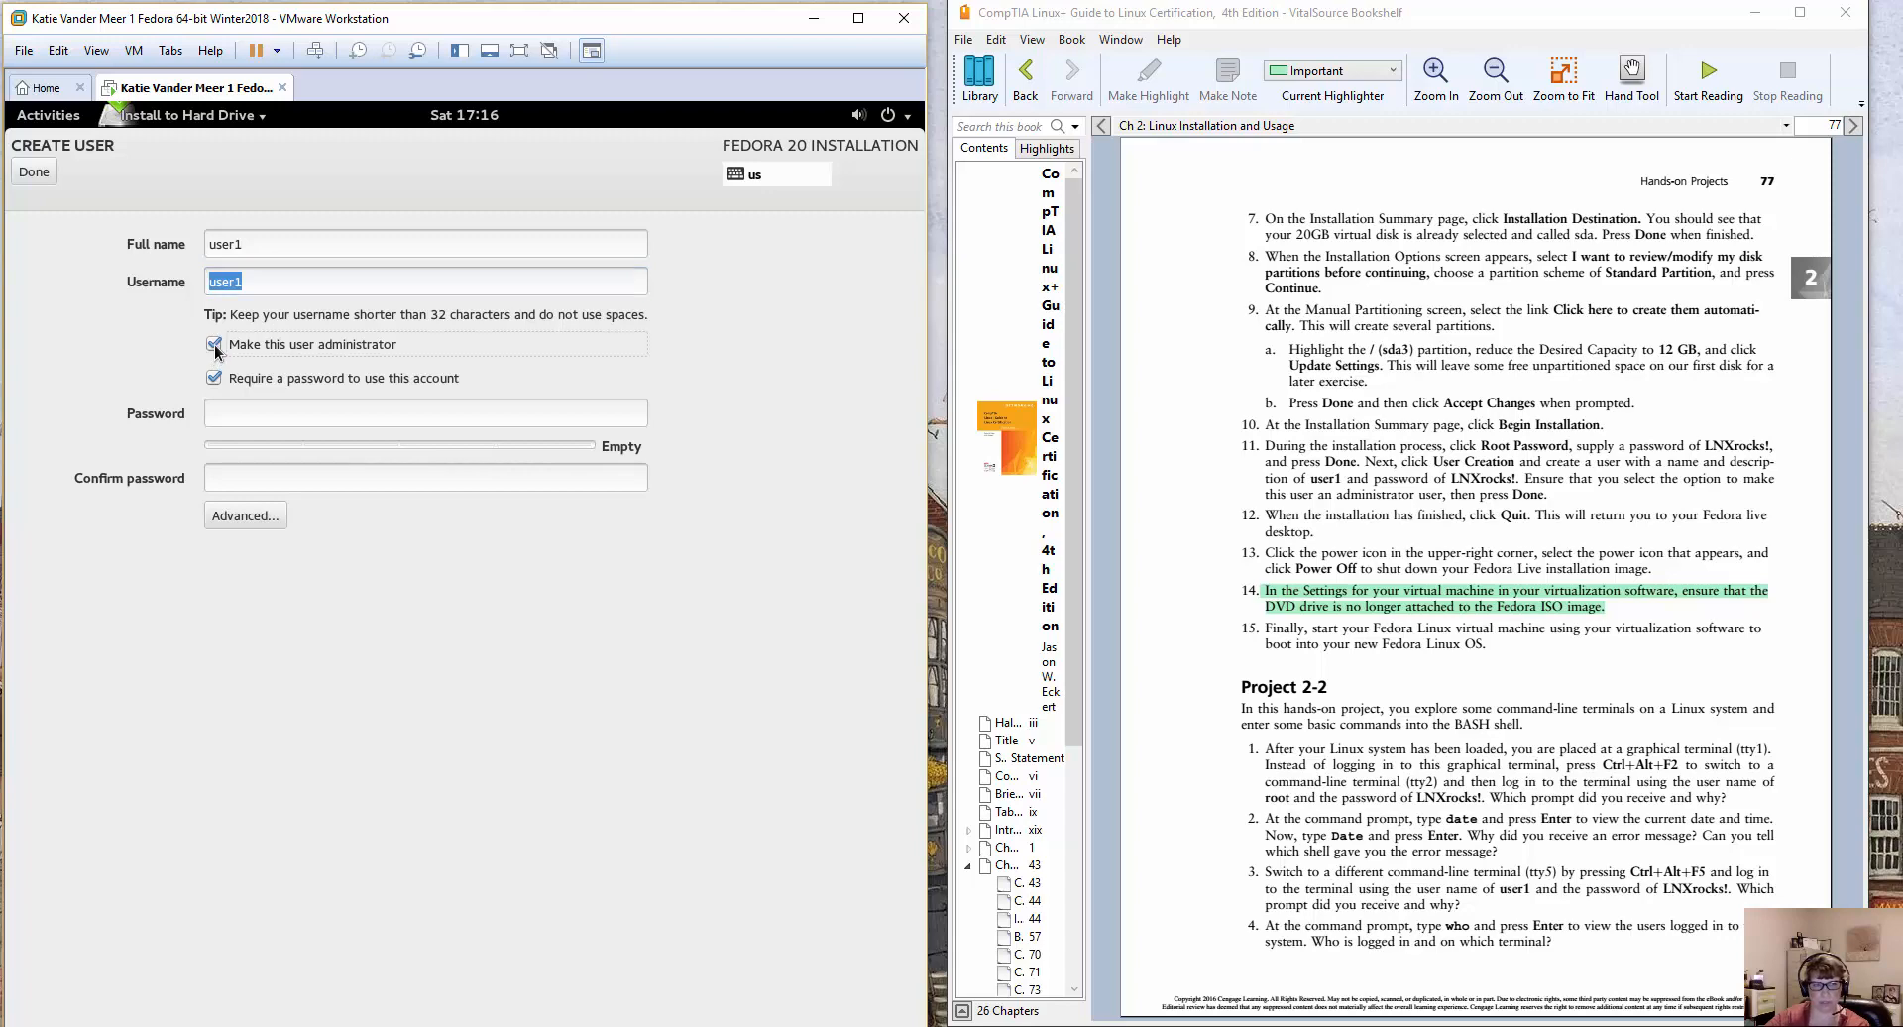
Enter and confirm the account password for user1, and finish the user creation.
{"action": "left_click", "coordinate": [276, 418]}
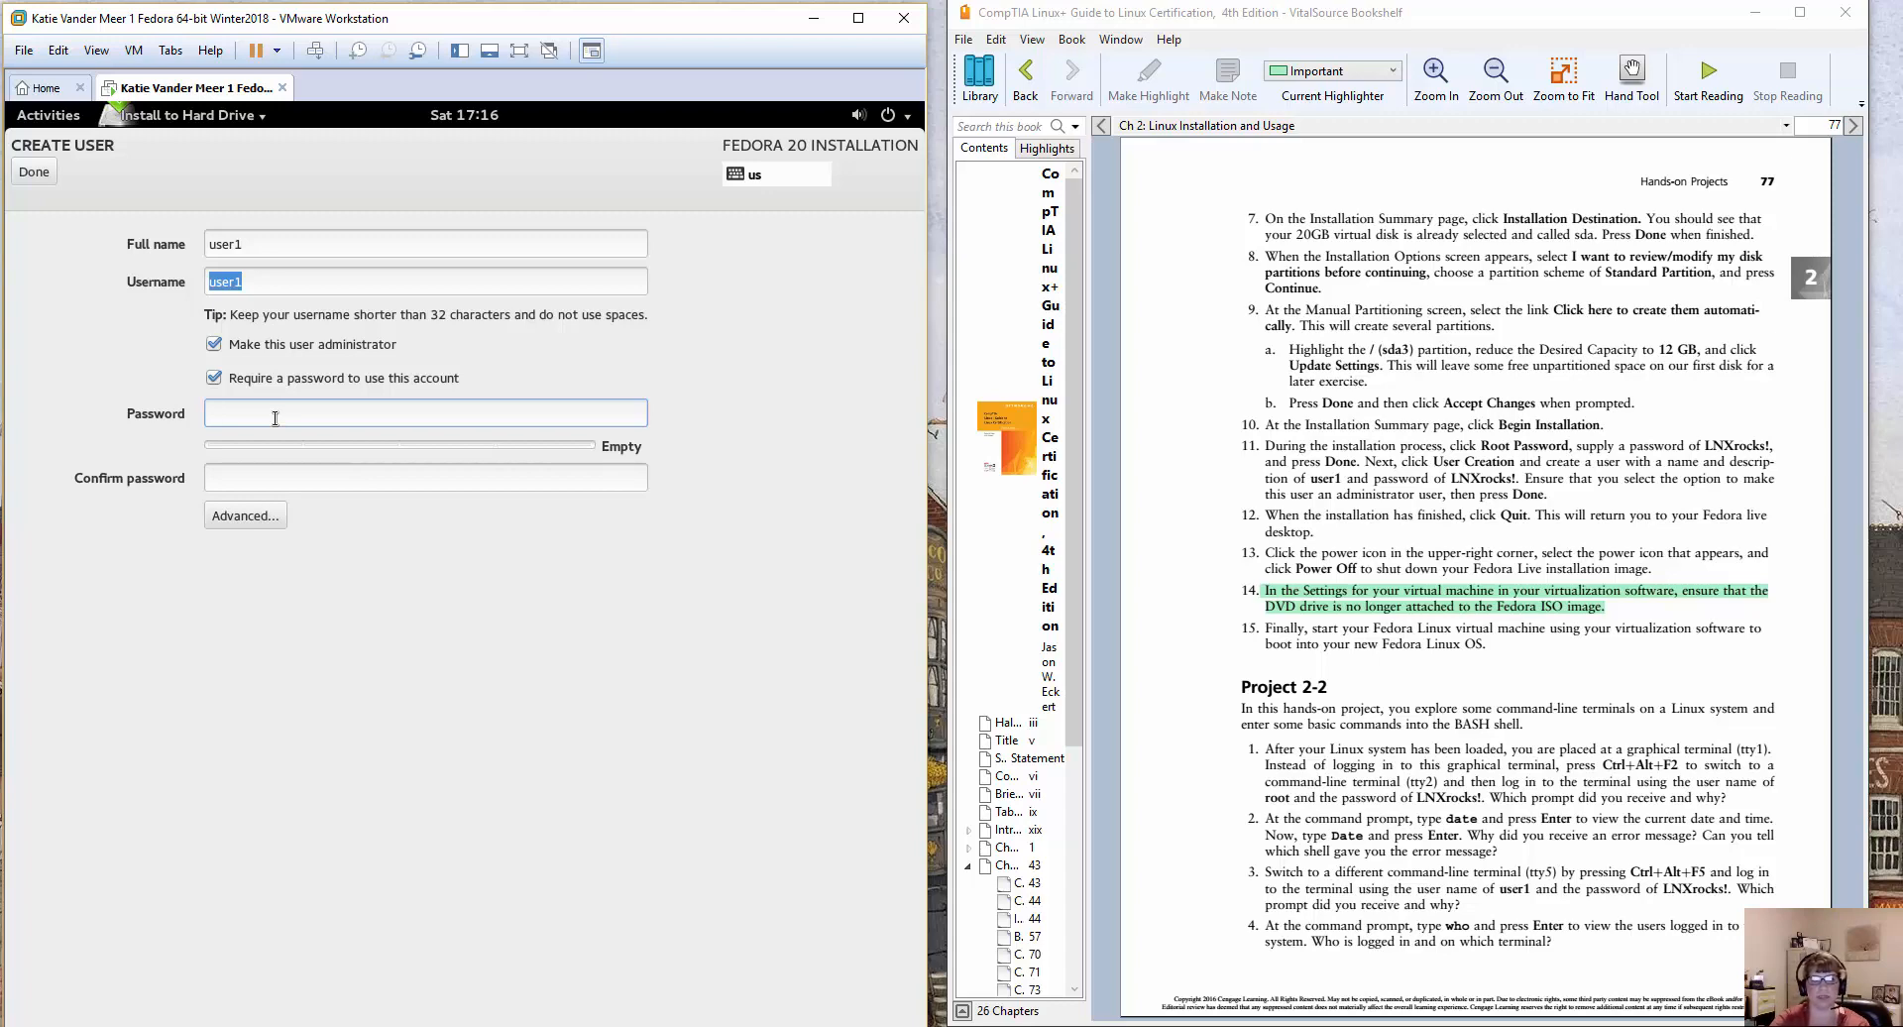
{"action": "type", "text": "LN"}
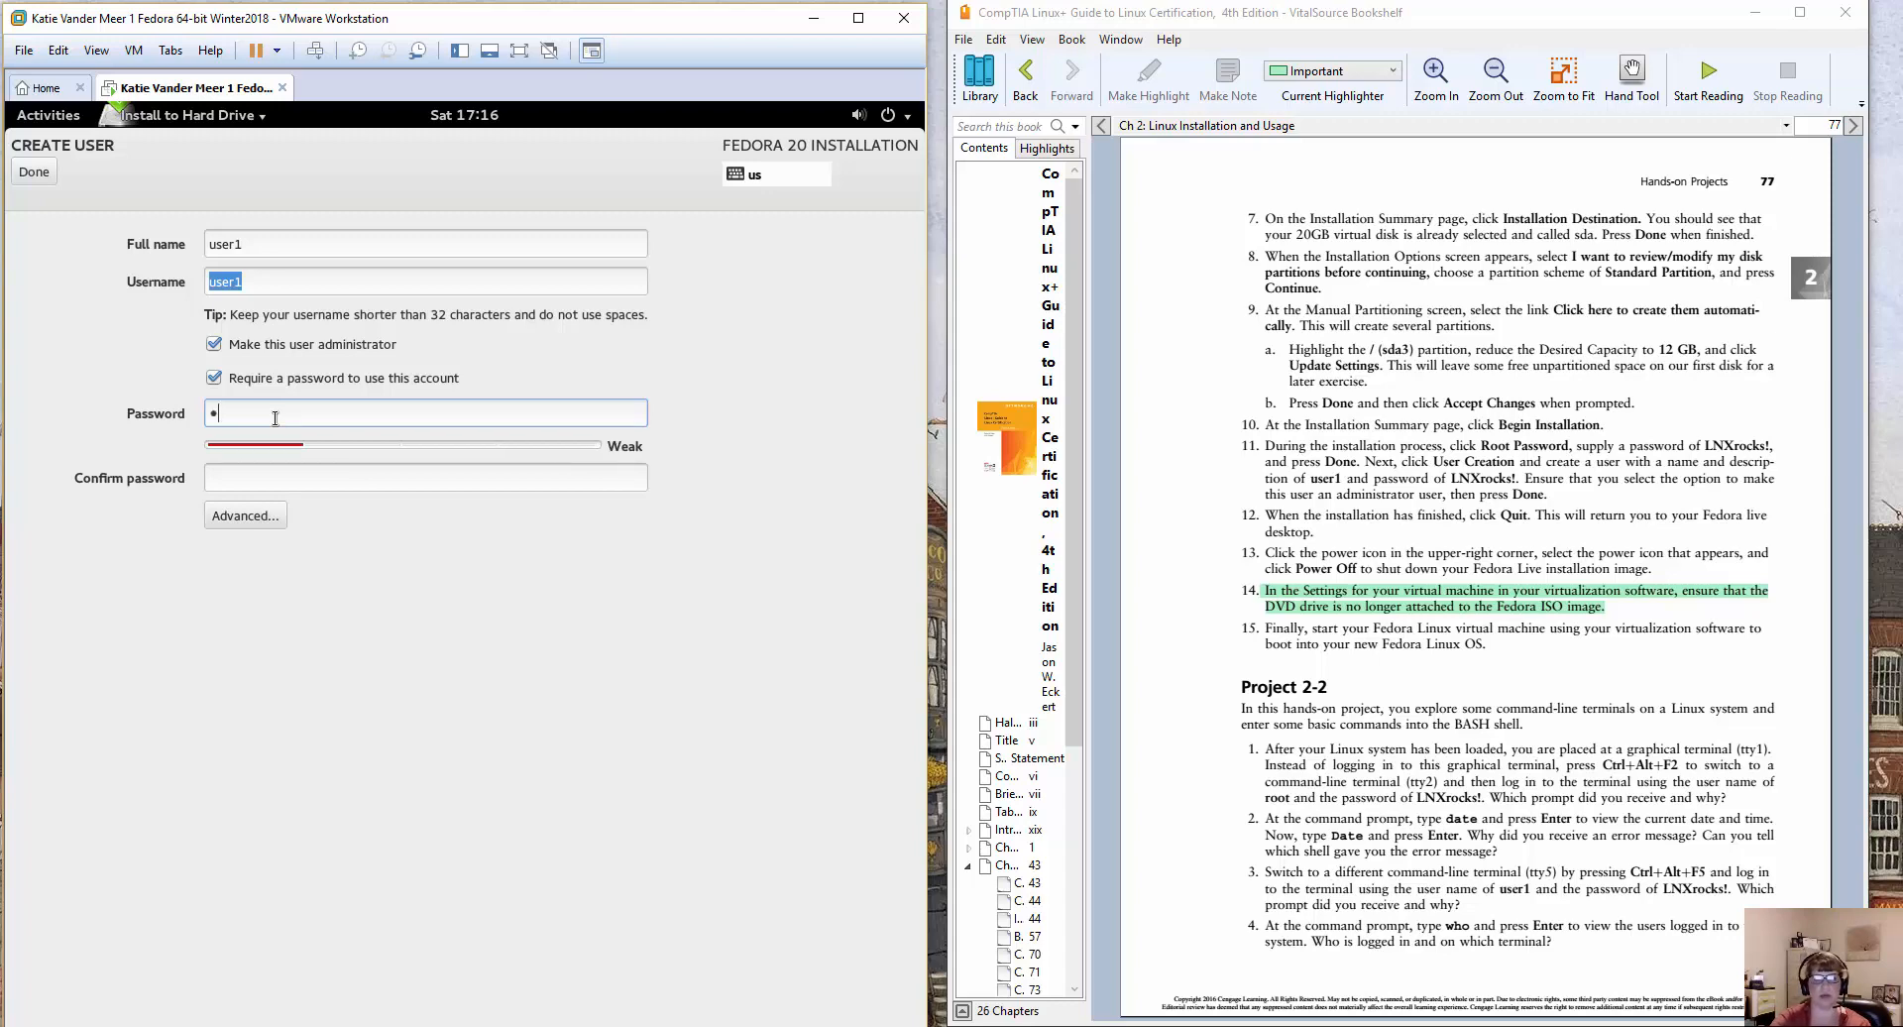
{"action": "type", "text": "Xrocks"}
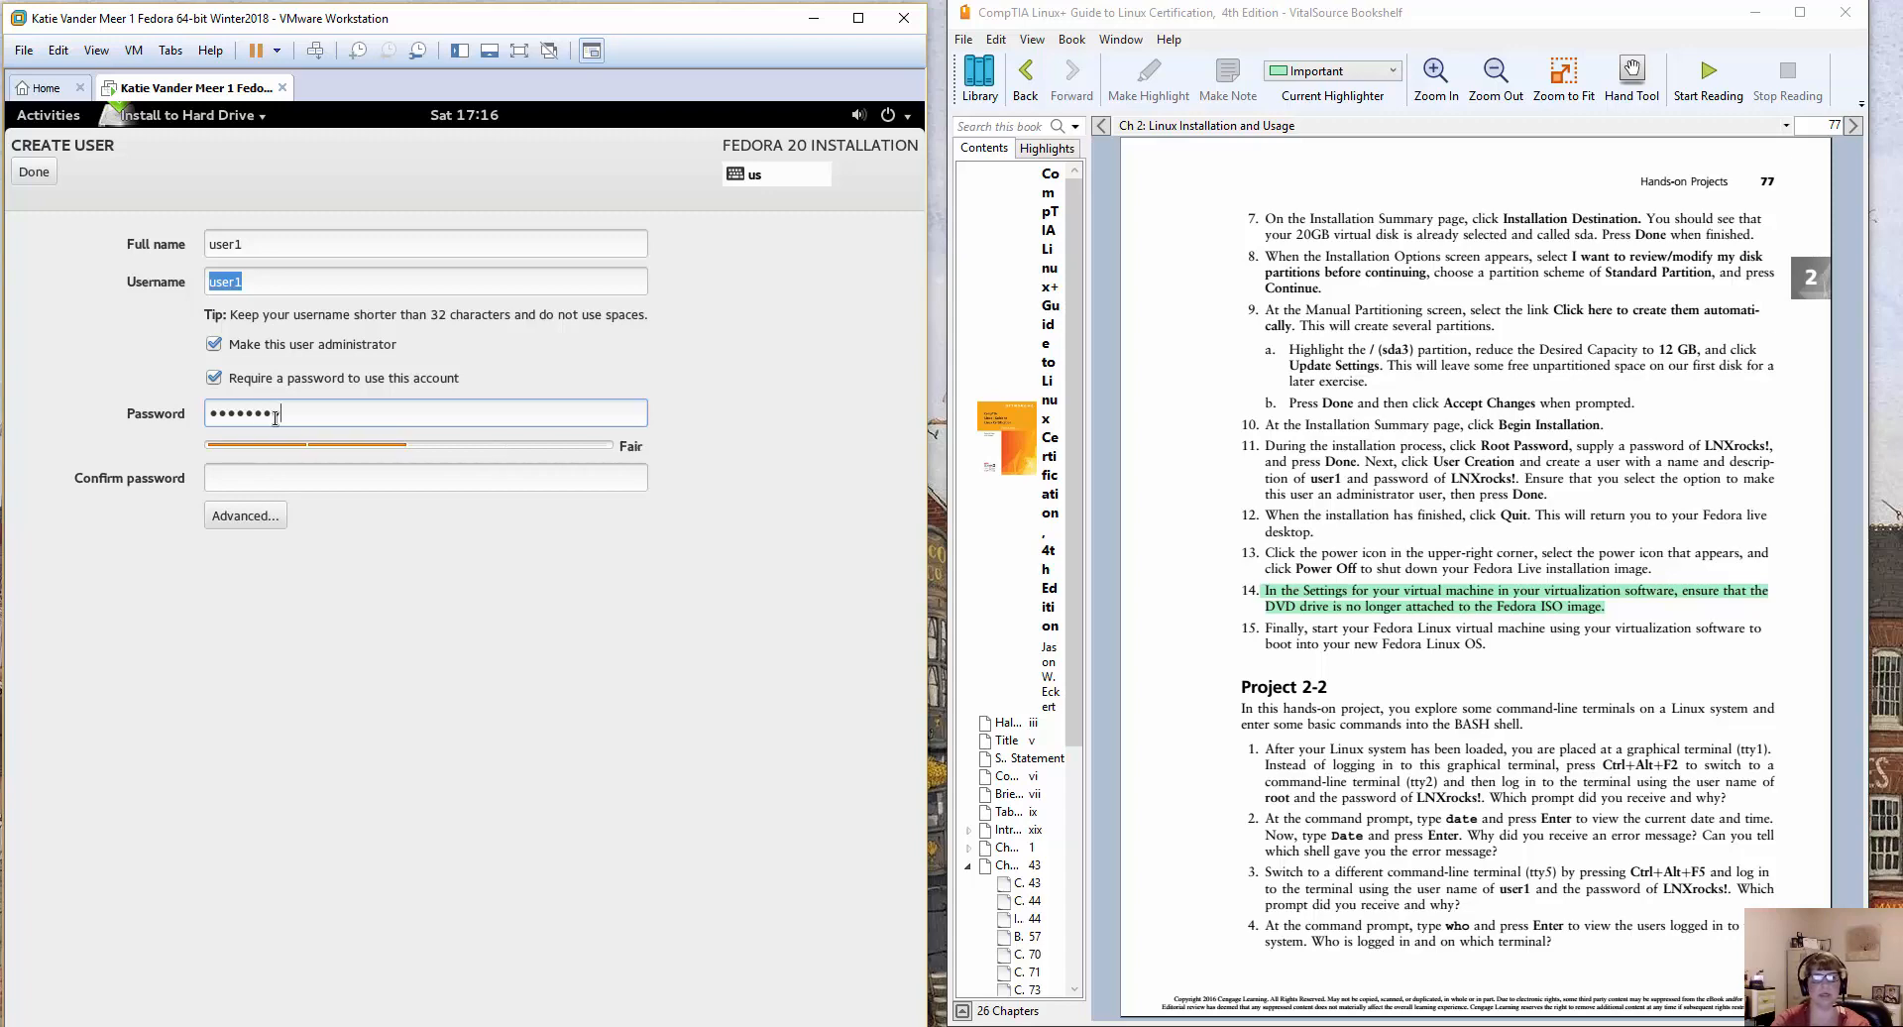
{"action": "type", "text": "!"}
{"action": "key", "text": "Tab"}
{"action": "type", "text": "LNXr"}
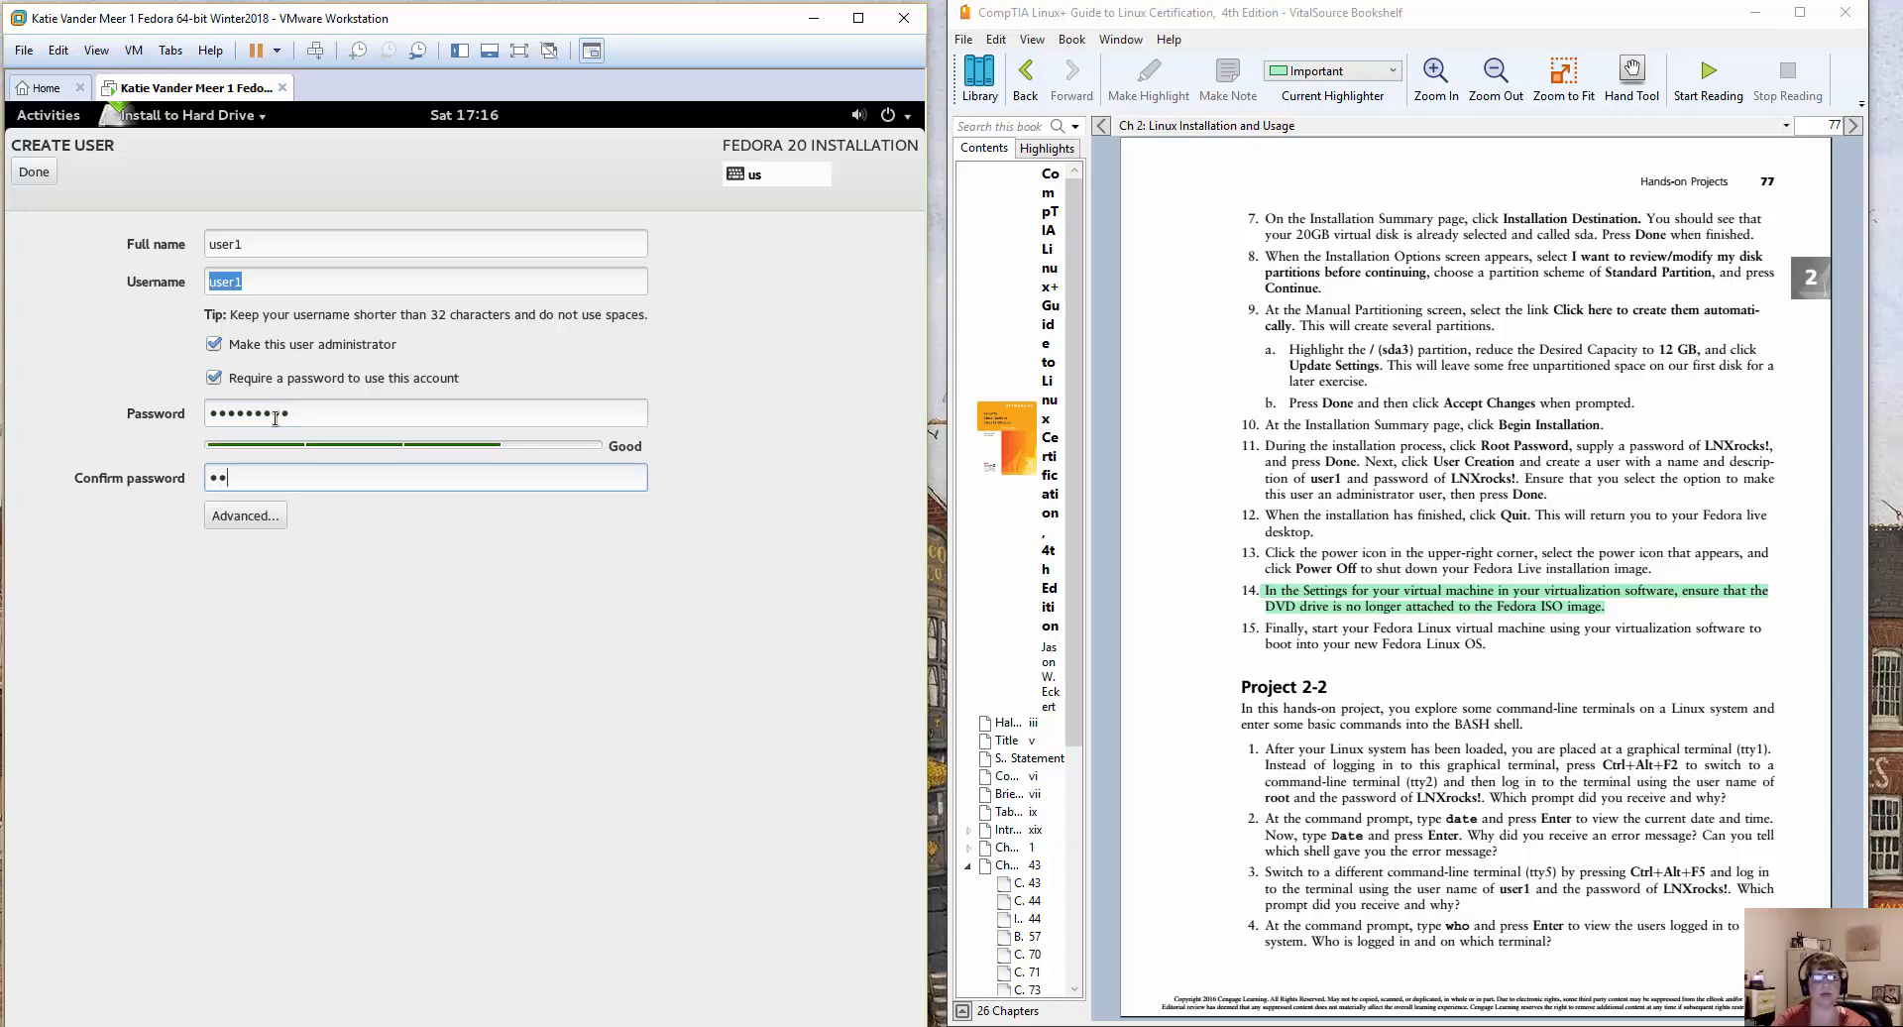
{"action": "type", "text": "ocks!"}
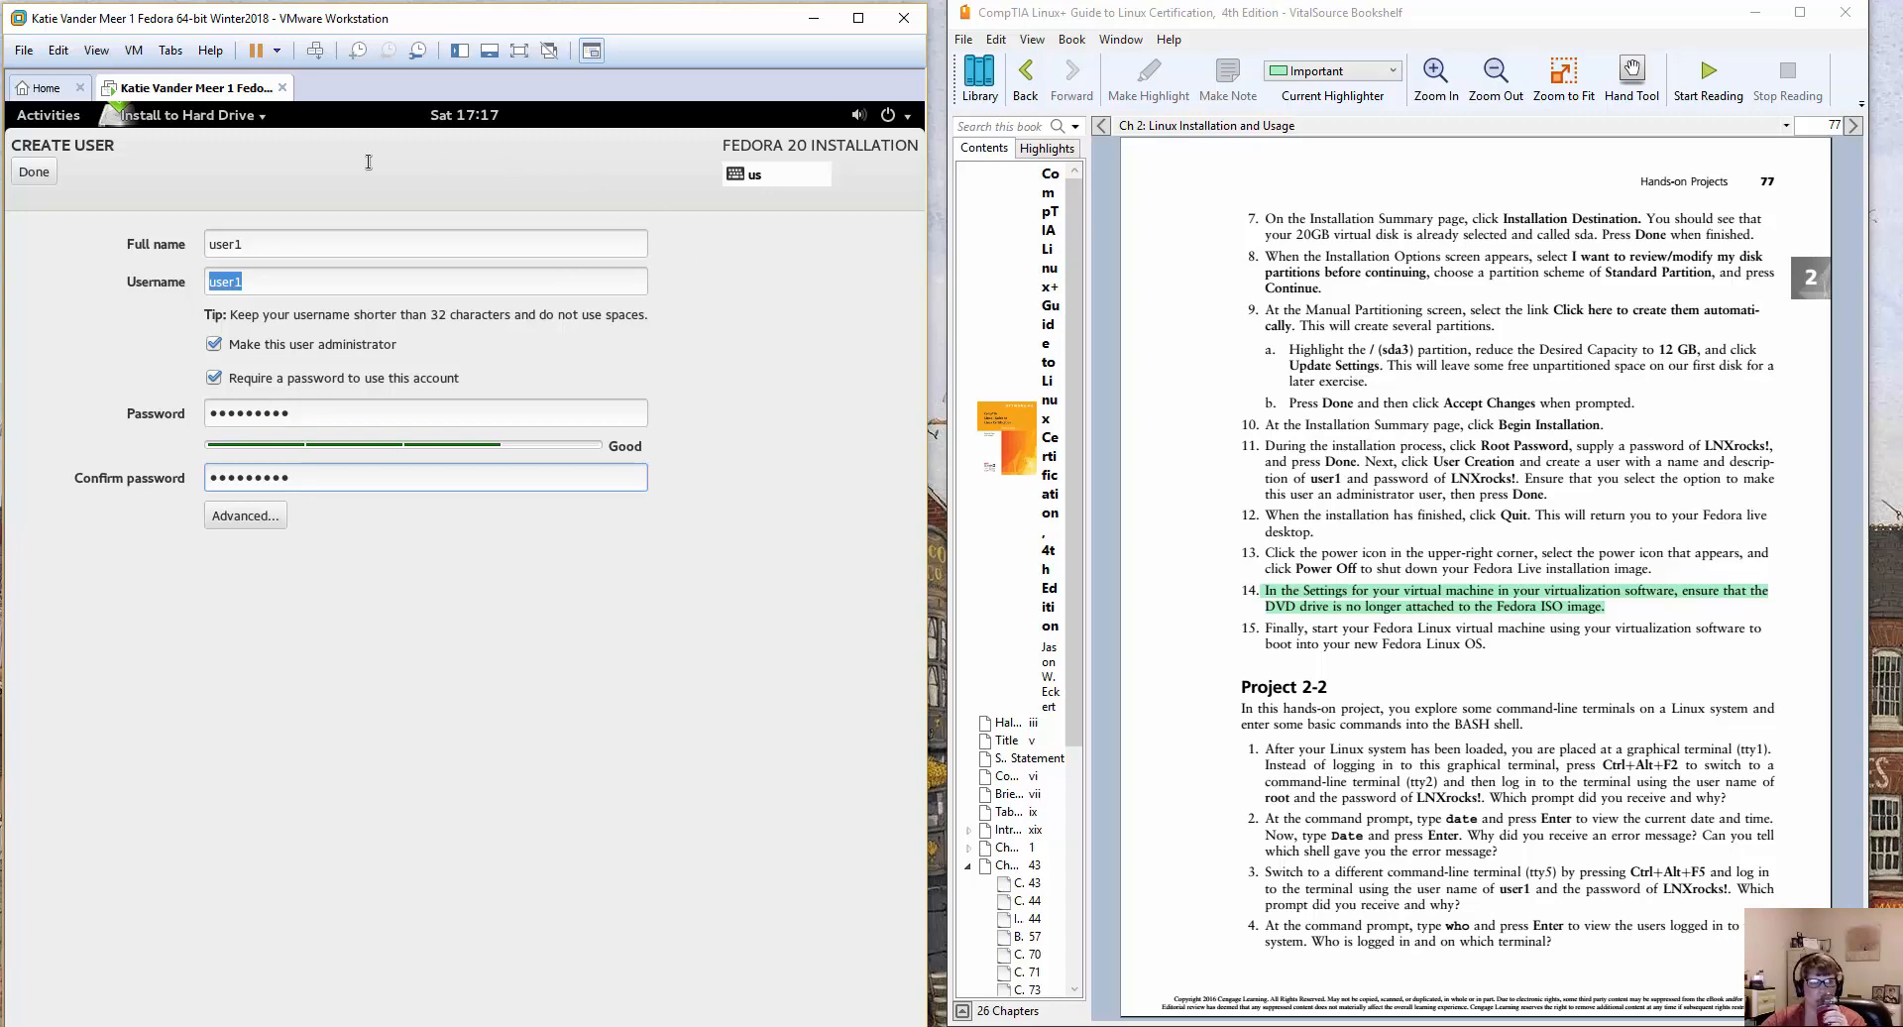
{"action": "left_click", "coordinate": [30, 173]}
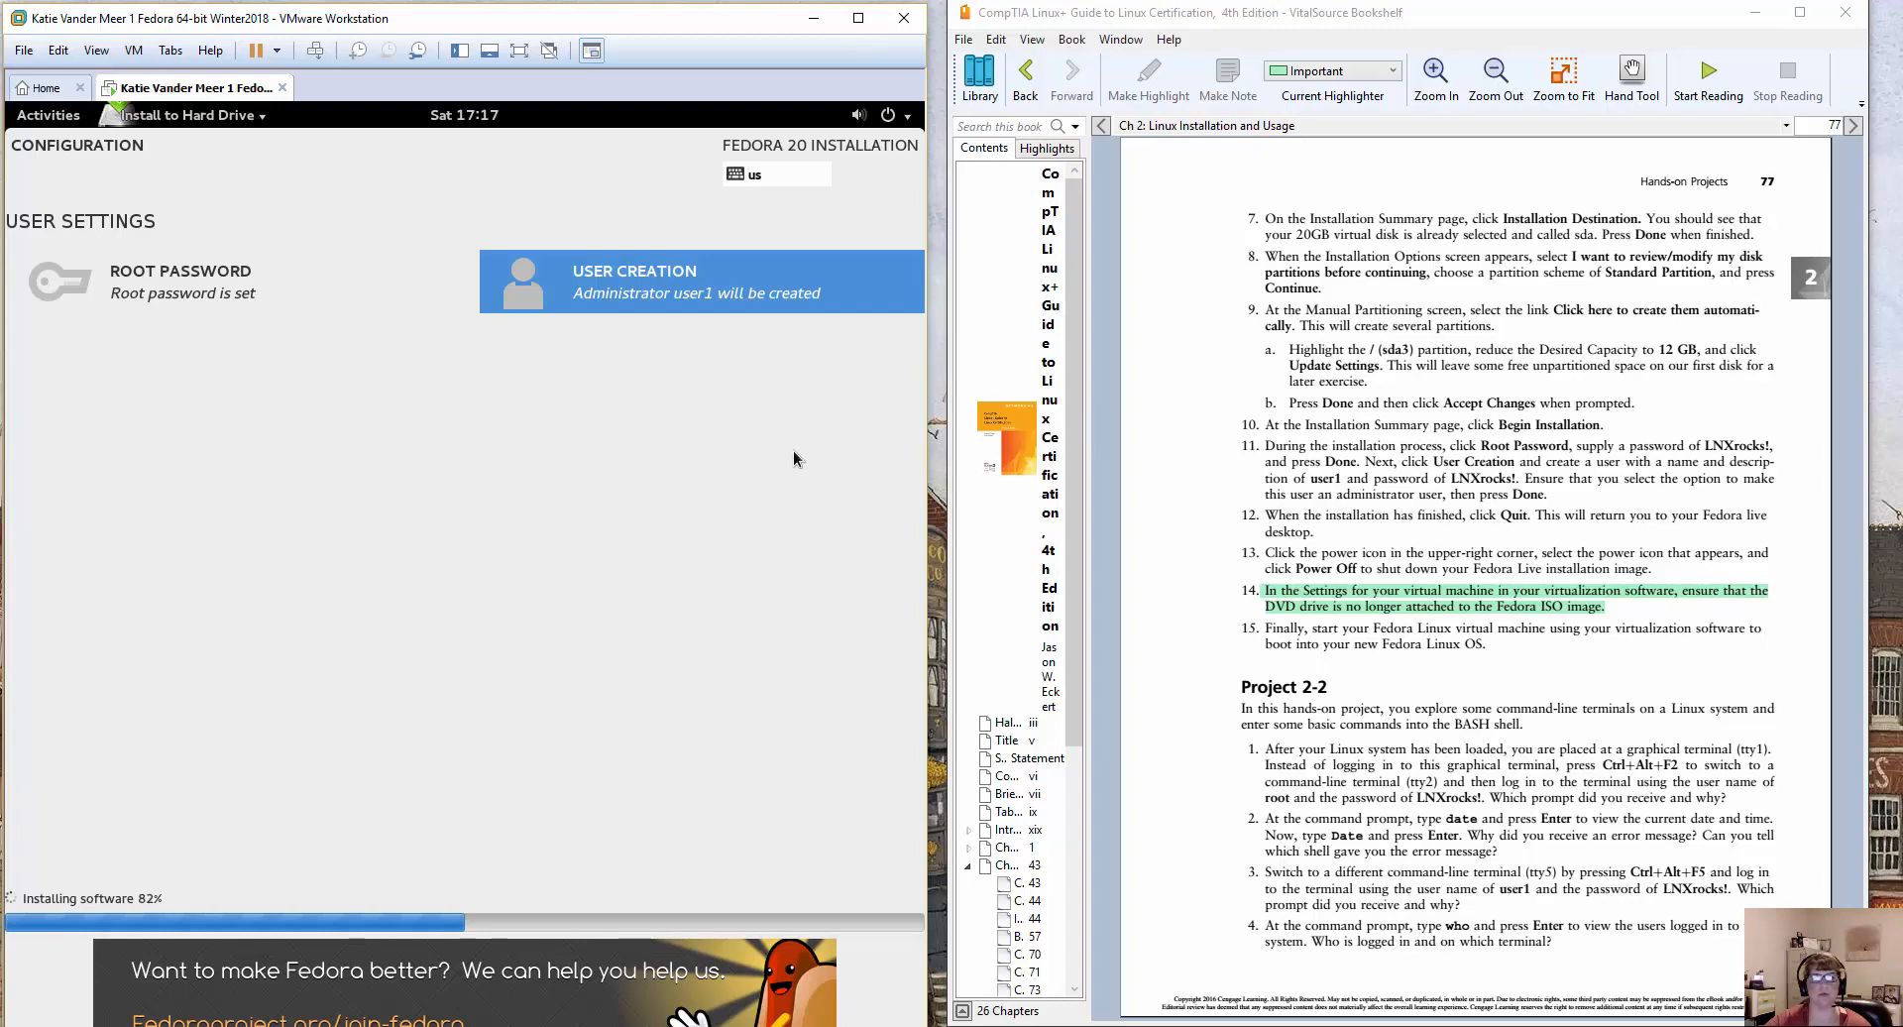
Minimize the textbook window and maximize the virtual machine window, fitting the guest display to it.
{"action": "left_click", "coordinate": [858, 18]}
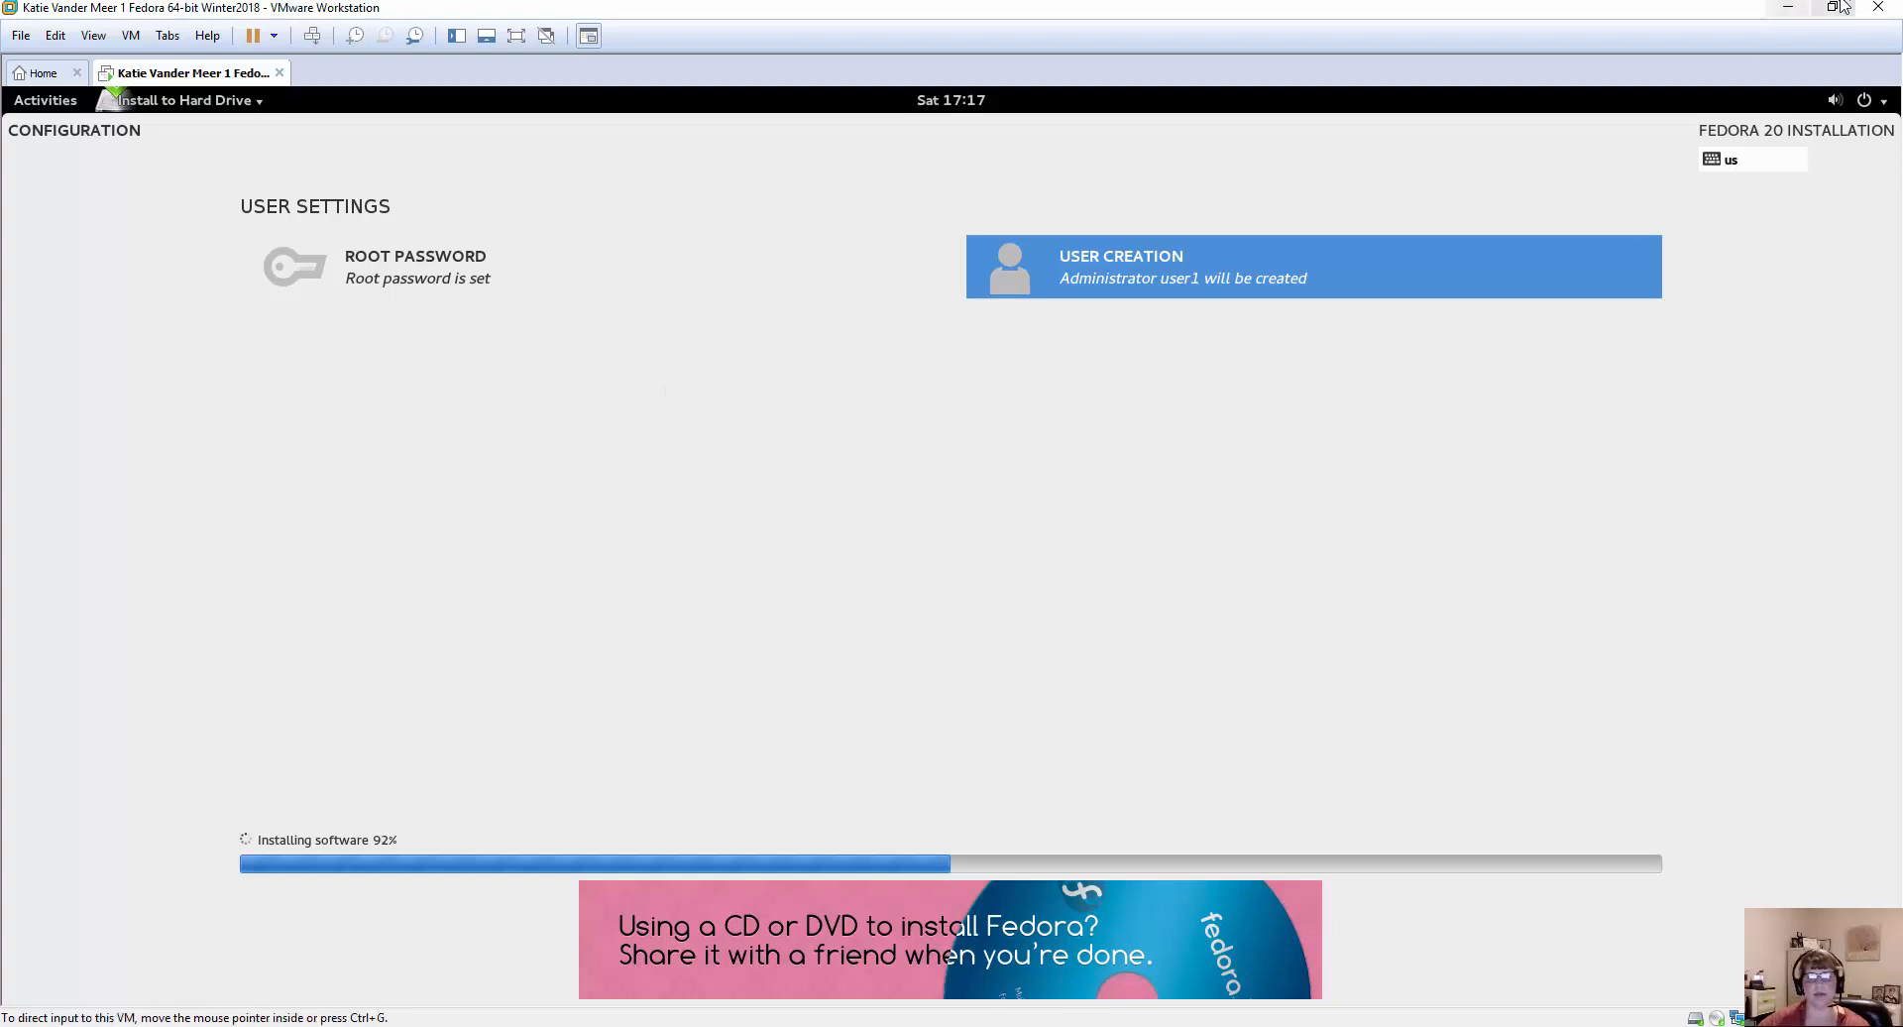
{"action": "left_click", "coordinate": [1842, 6]}
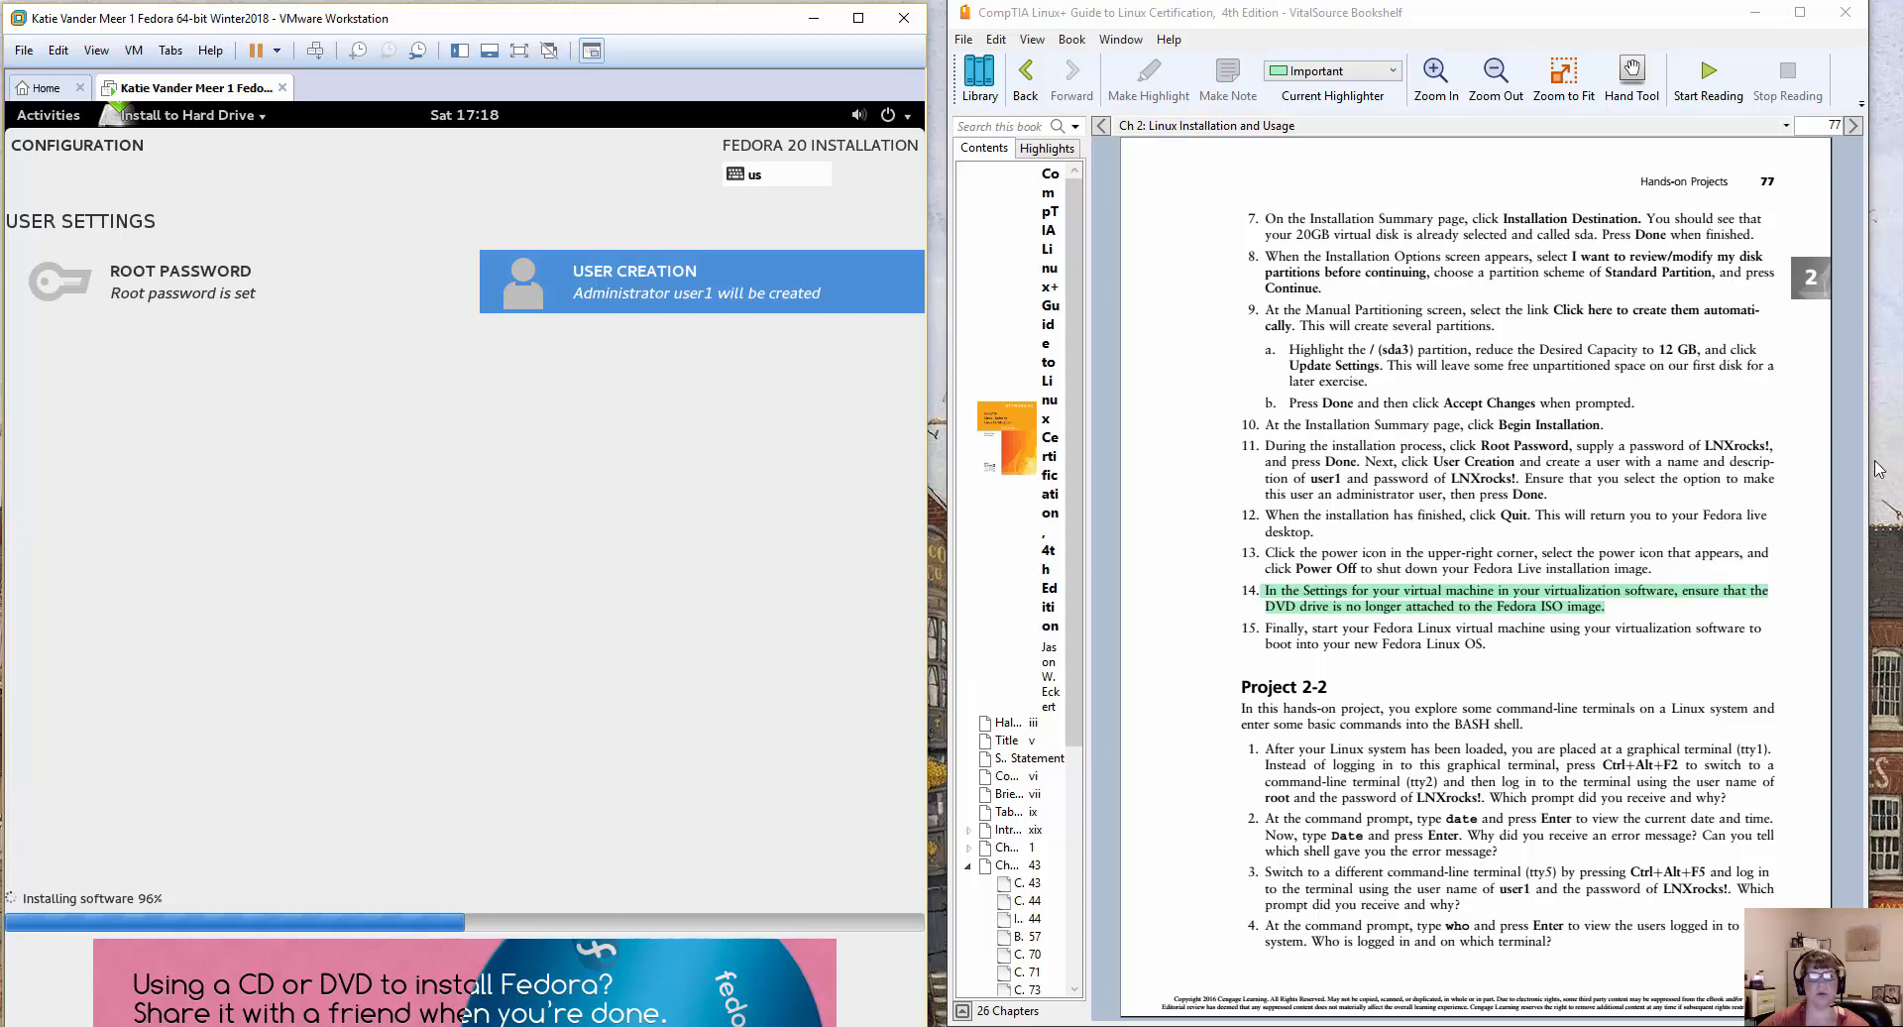
{"action": "left_click", "coordinate": [1757, 19]}
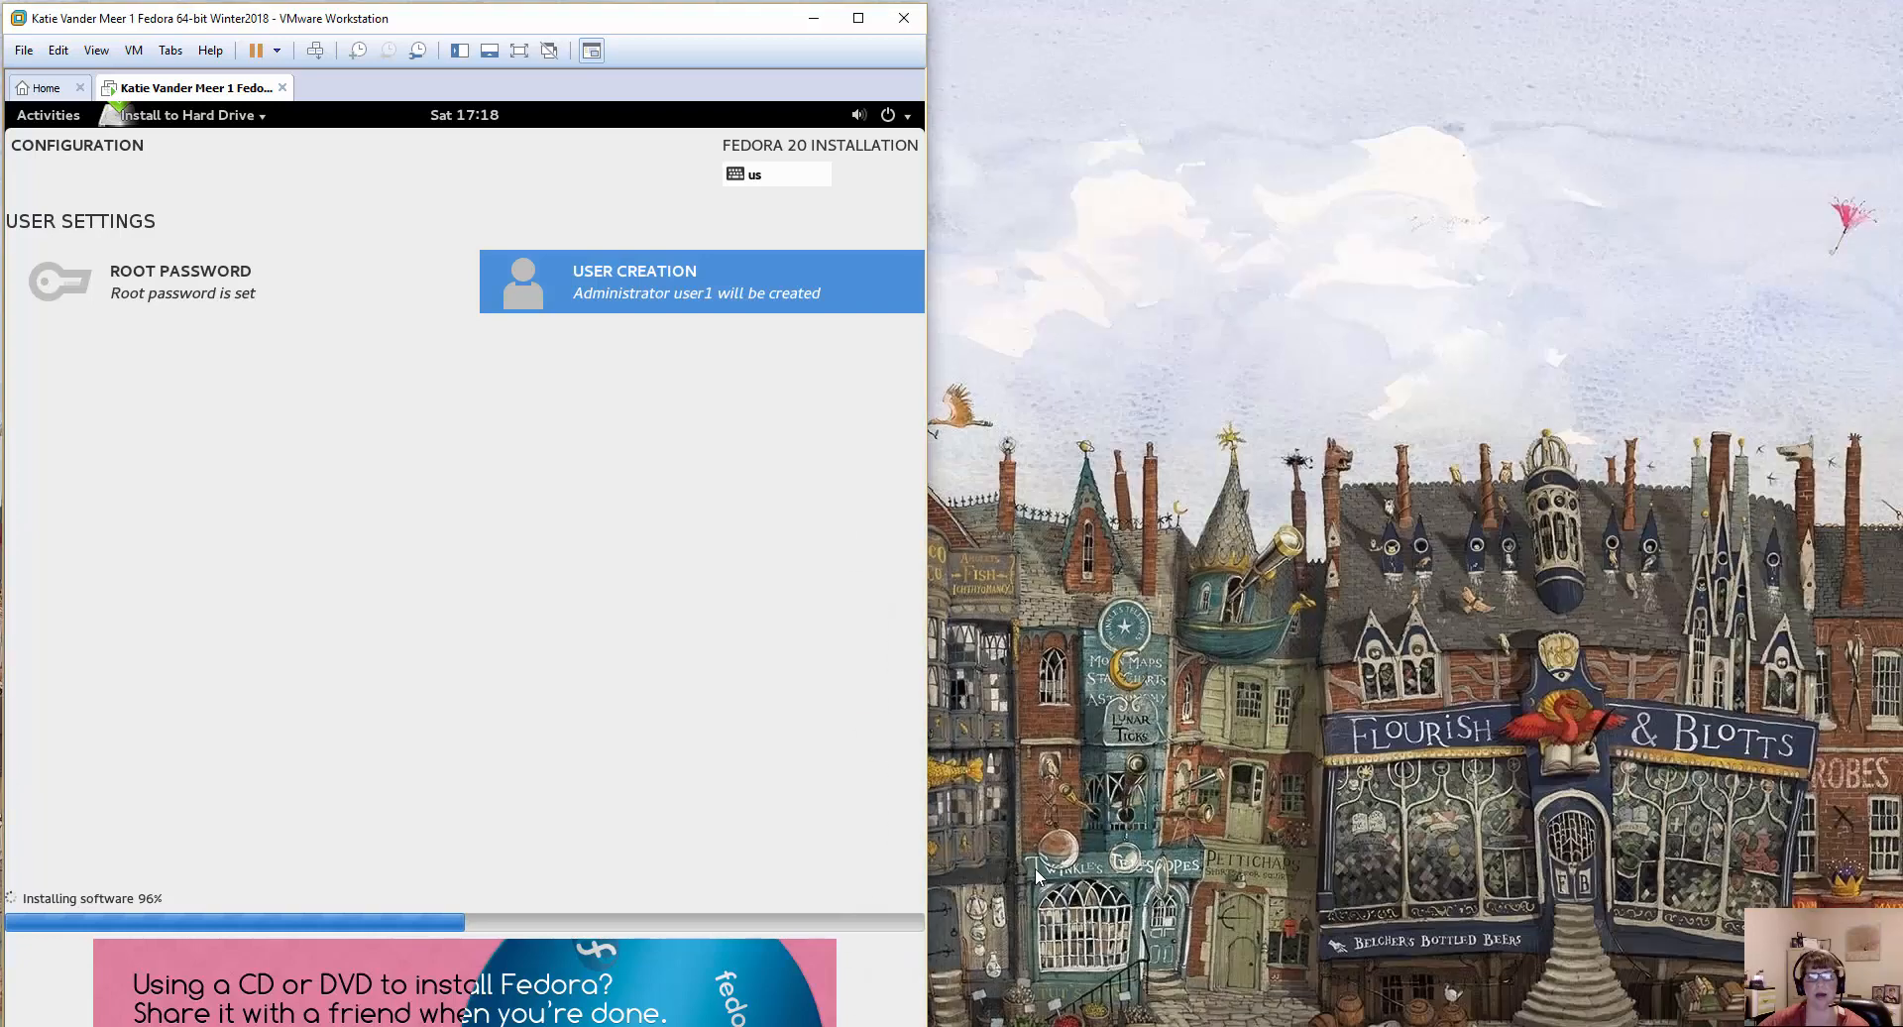
{"action": "left_click", "coordinate": [858, 18]}
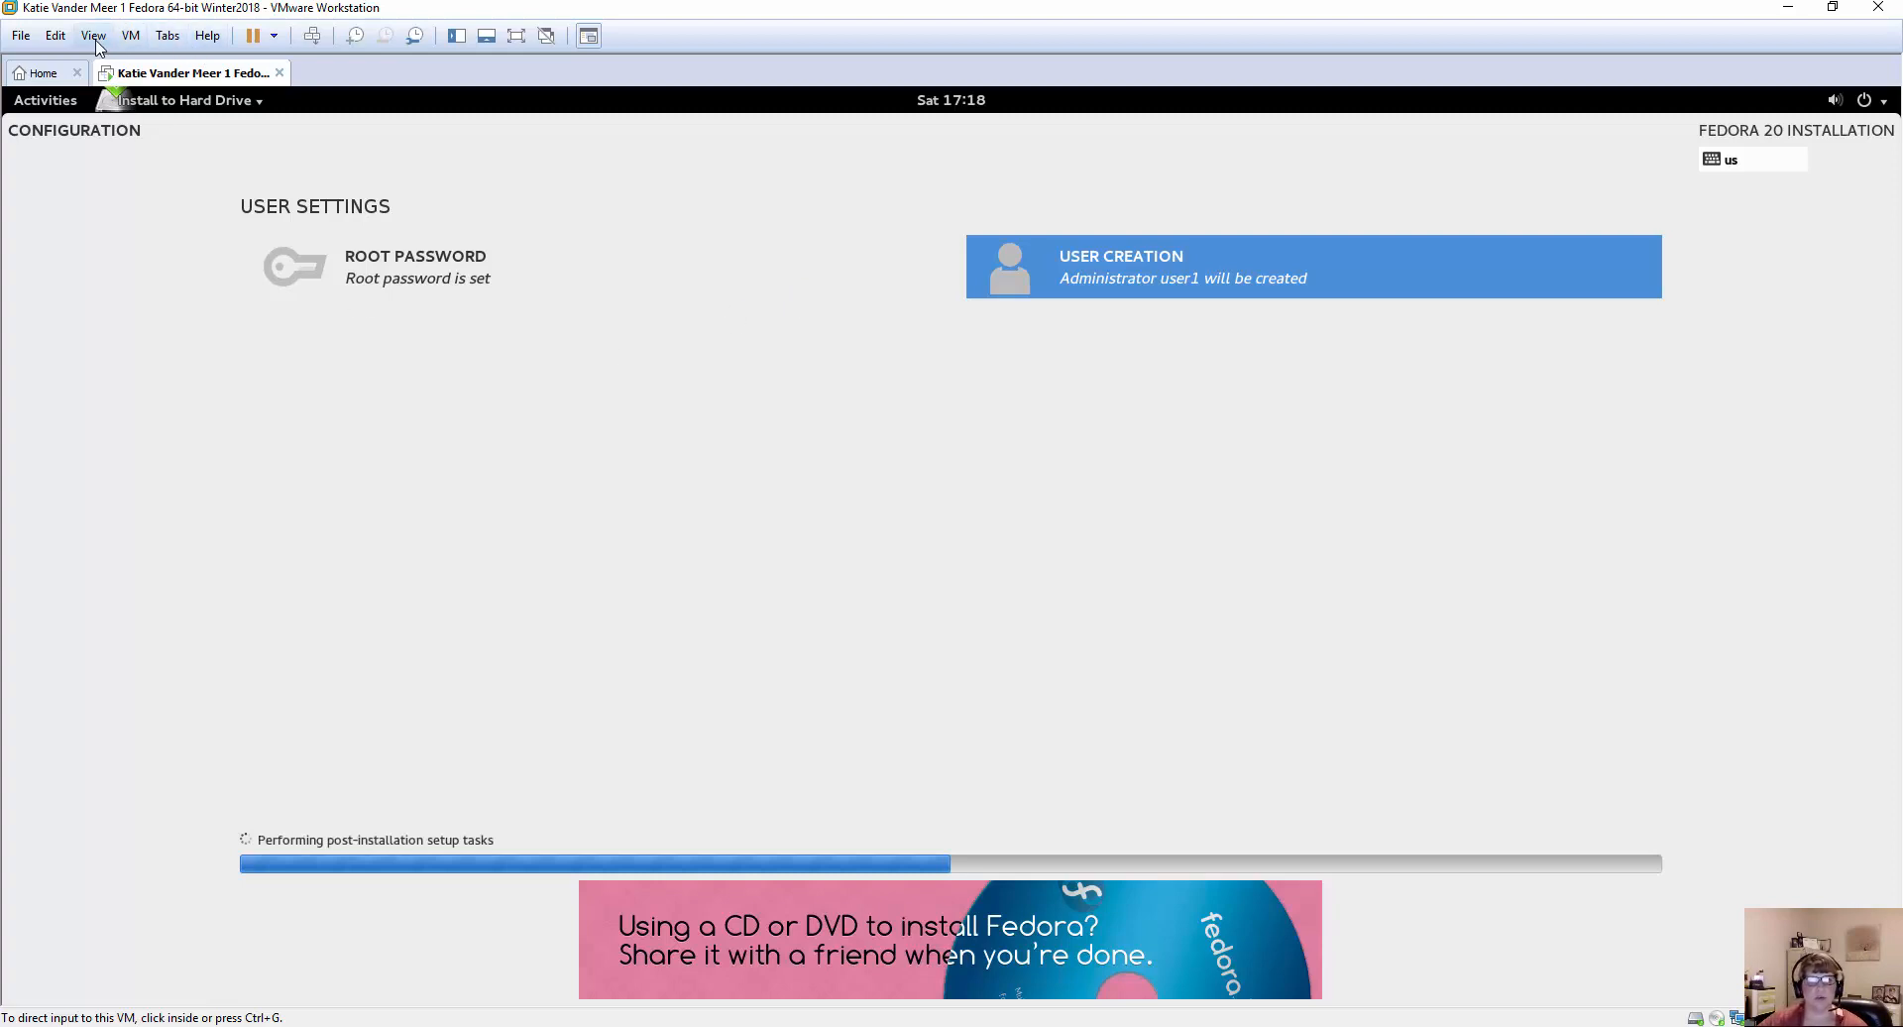
{"action": "left_click", "coordinate": [94, 35]}
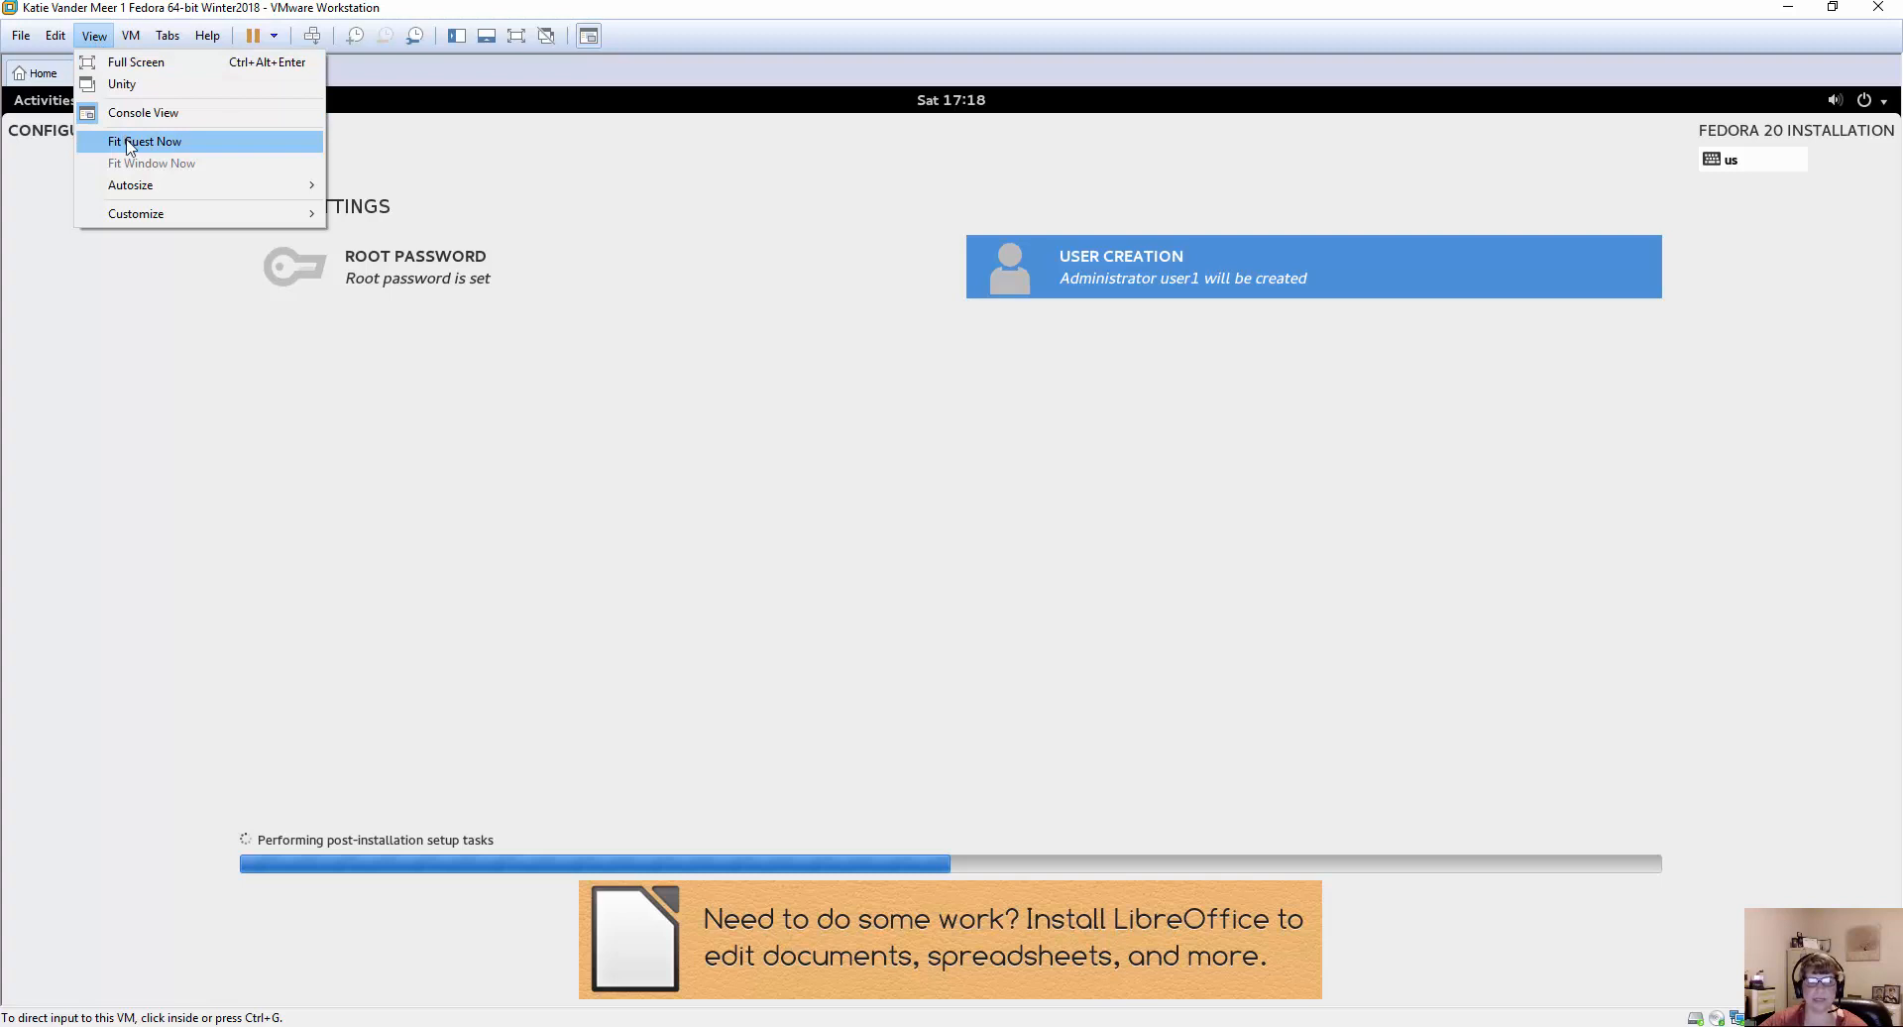
{"action": "left_click", "coordinate": [129, 145]}
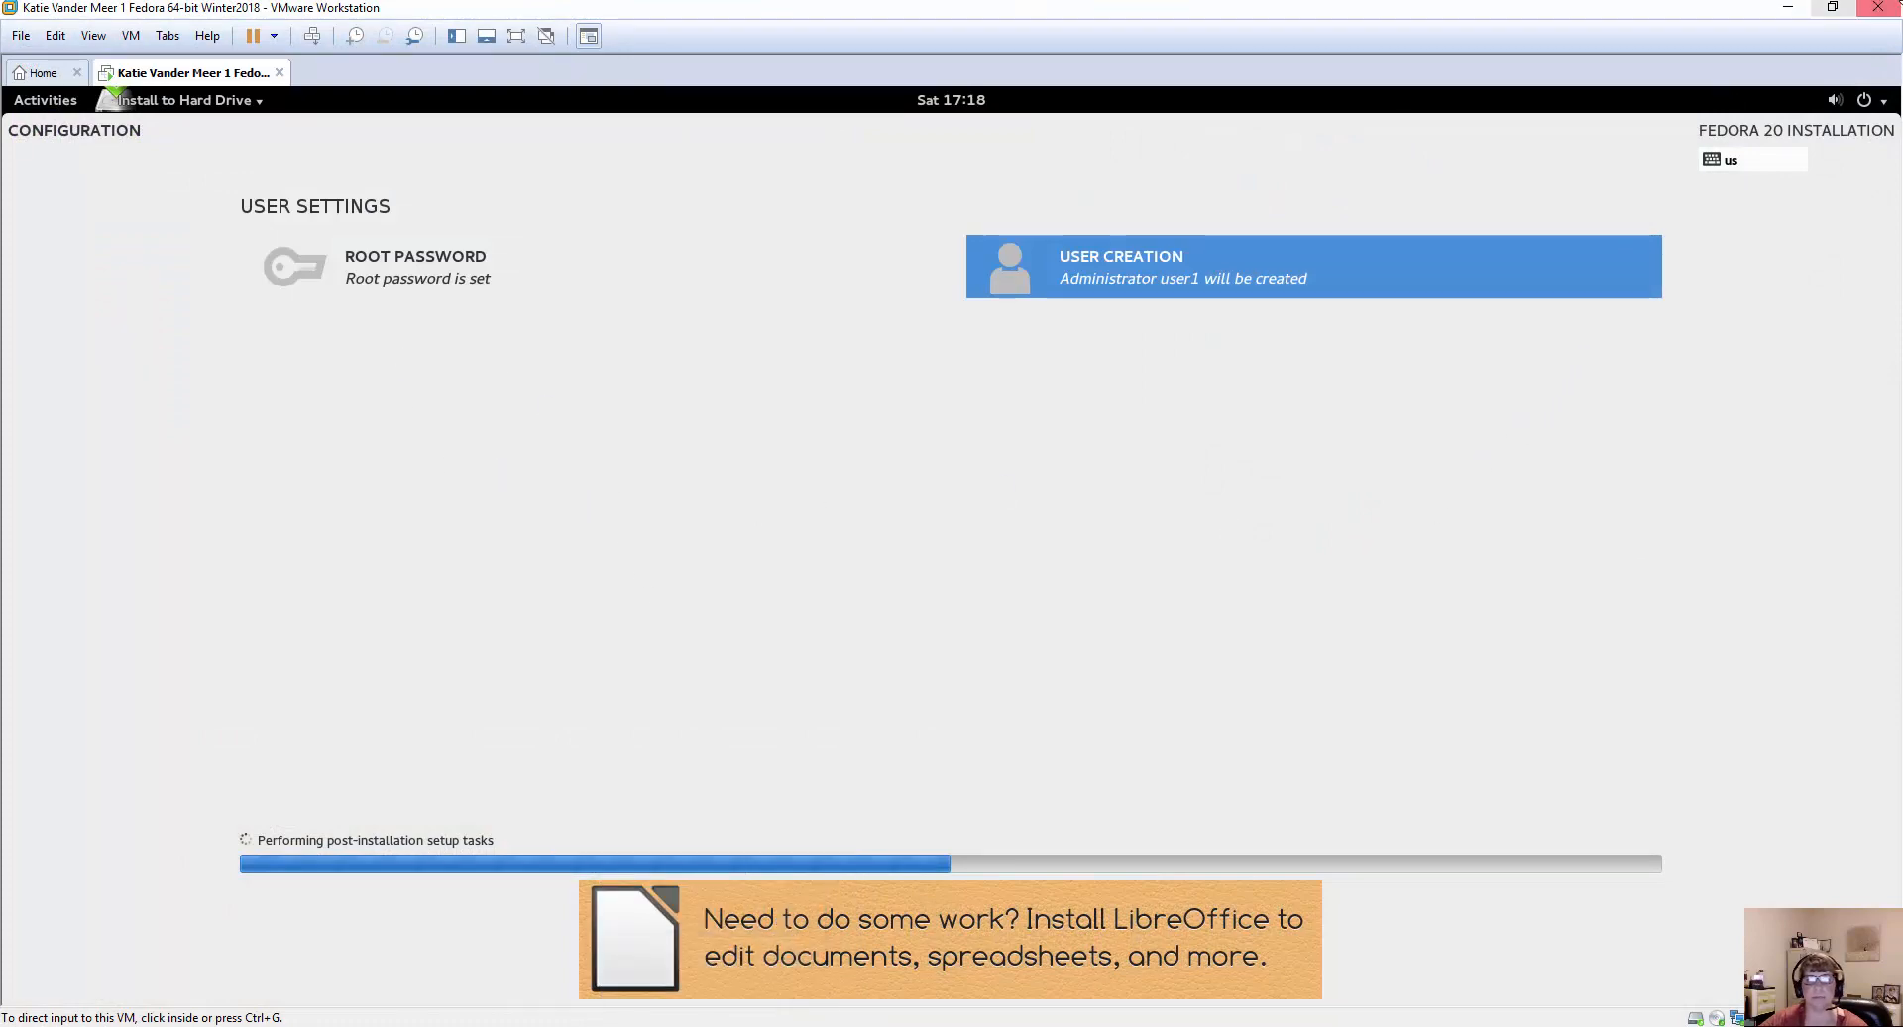
{"action": "left_click", "coordinate": [1833, 7]}
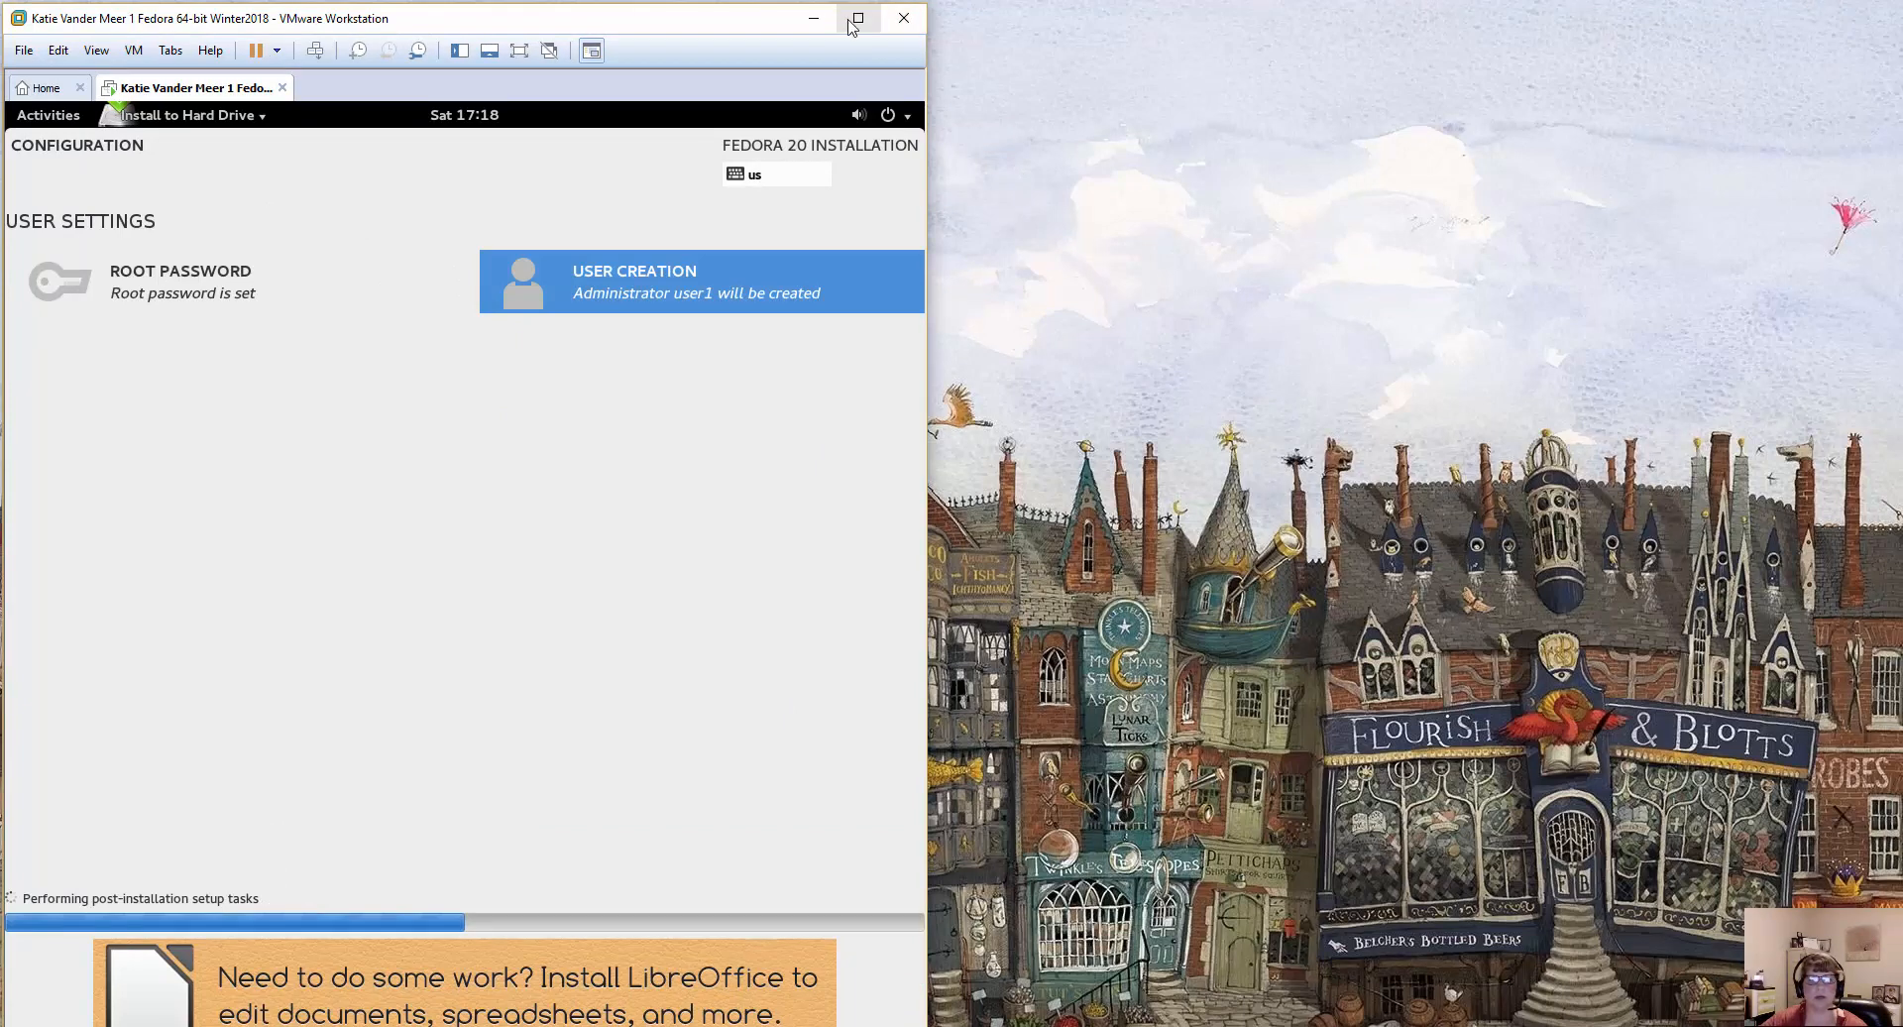
{"action": "left_click", "coordinate": [855, 18]}
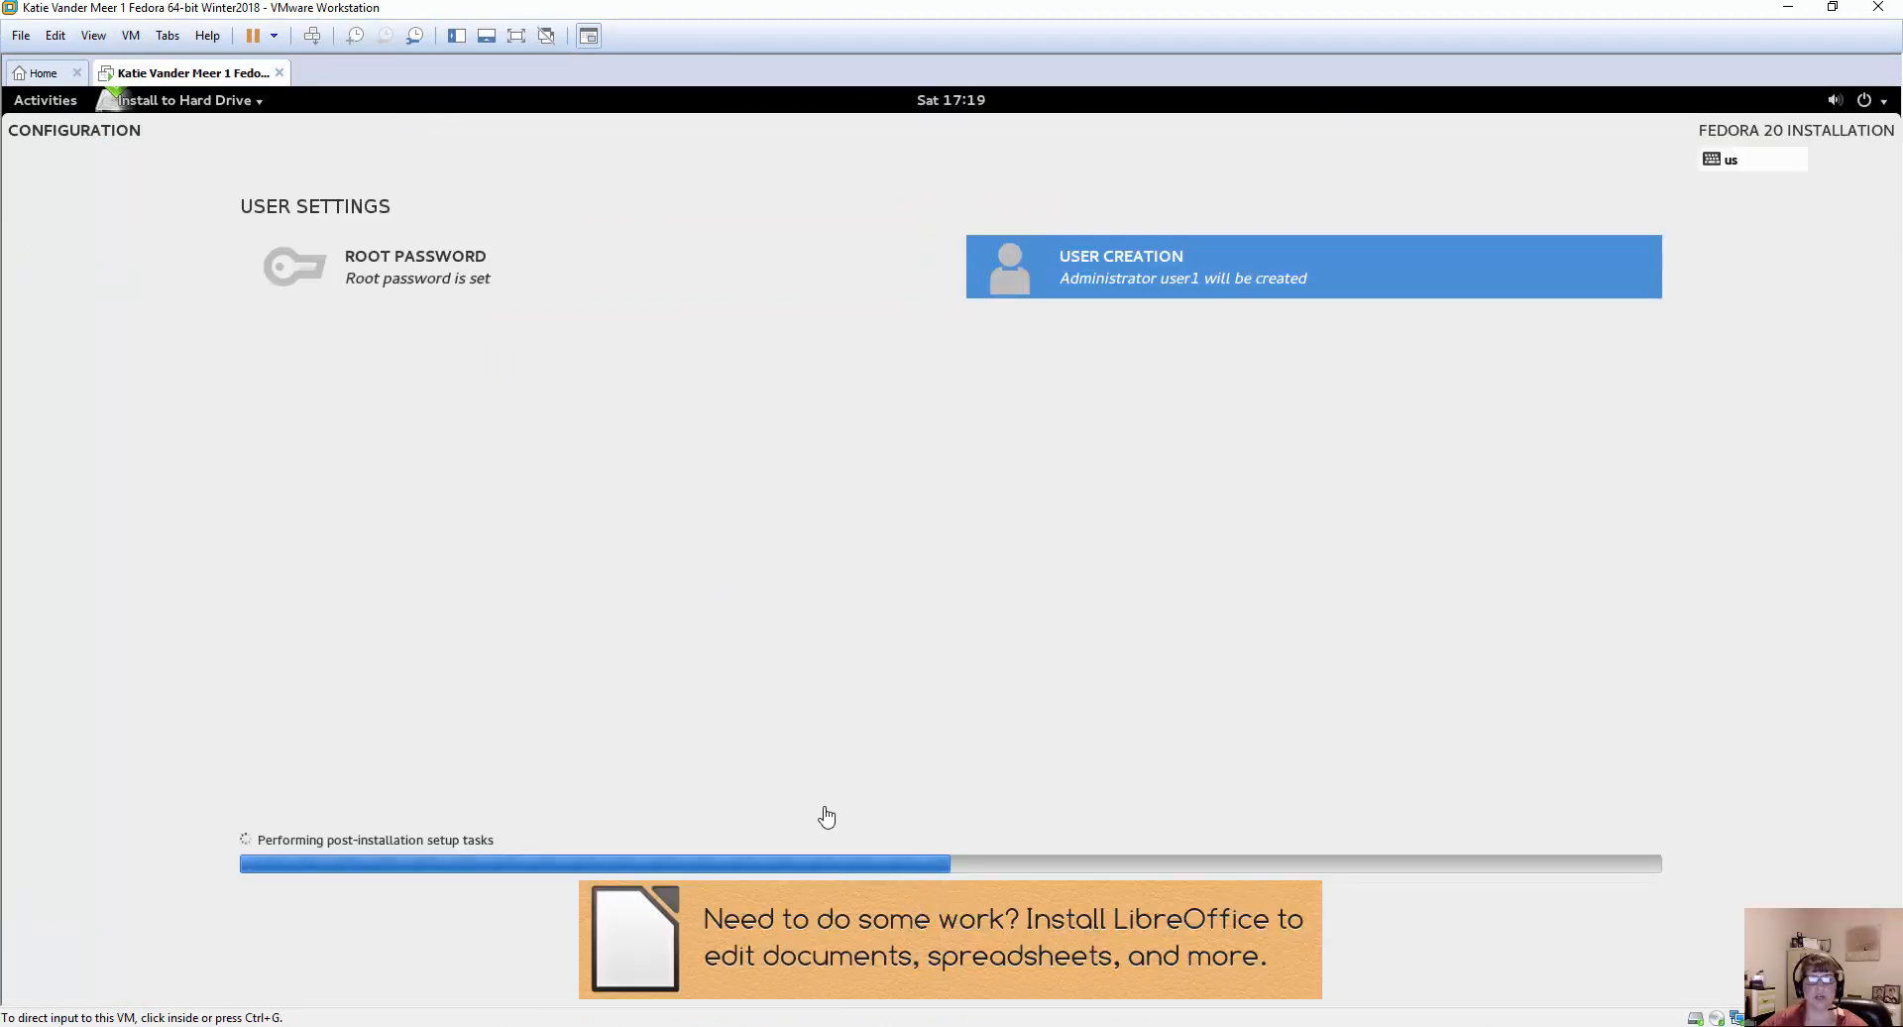
Suspend the Fedora virtual machine while the installation is running its post-installation setup.
{"action": "left_click", "coordinate": [899, 1026]}
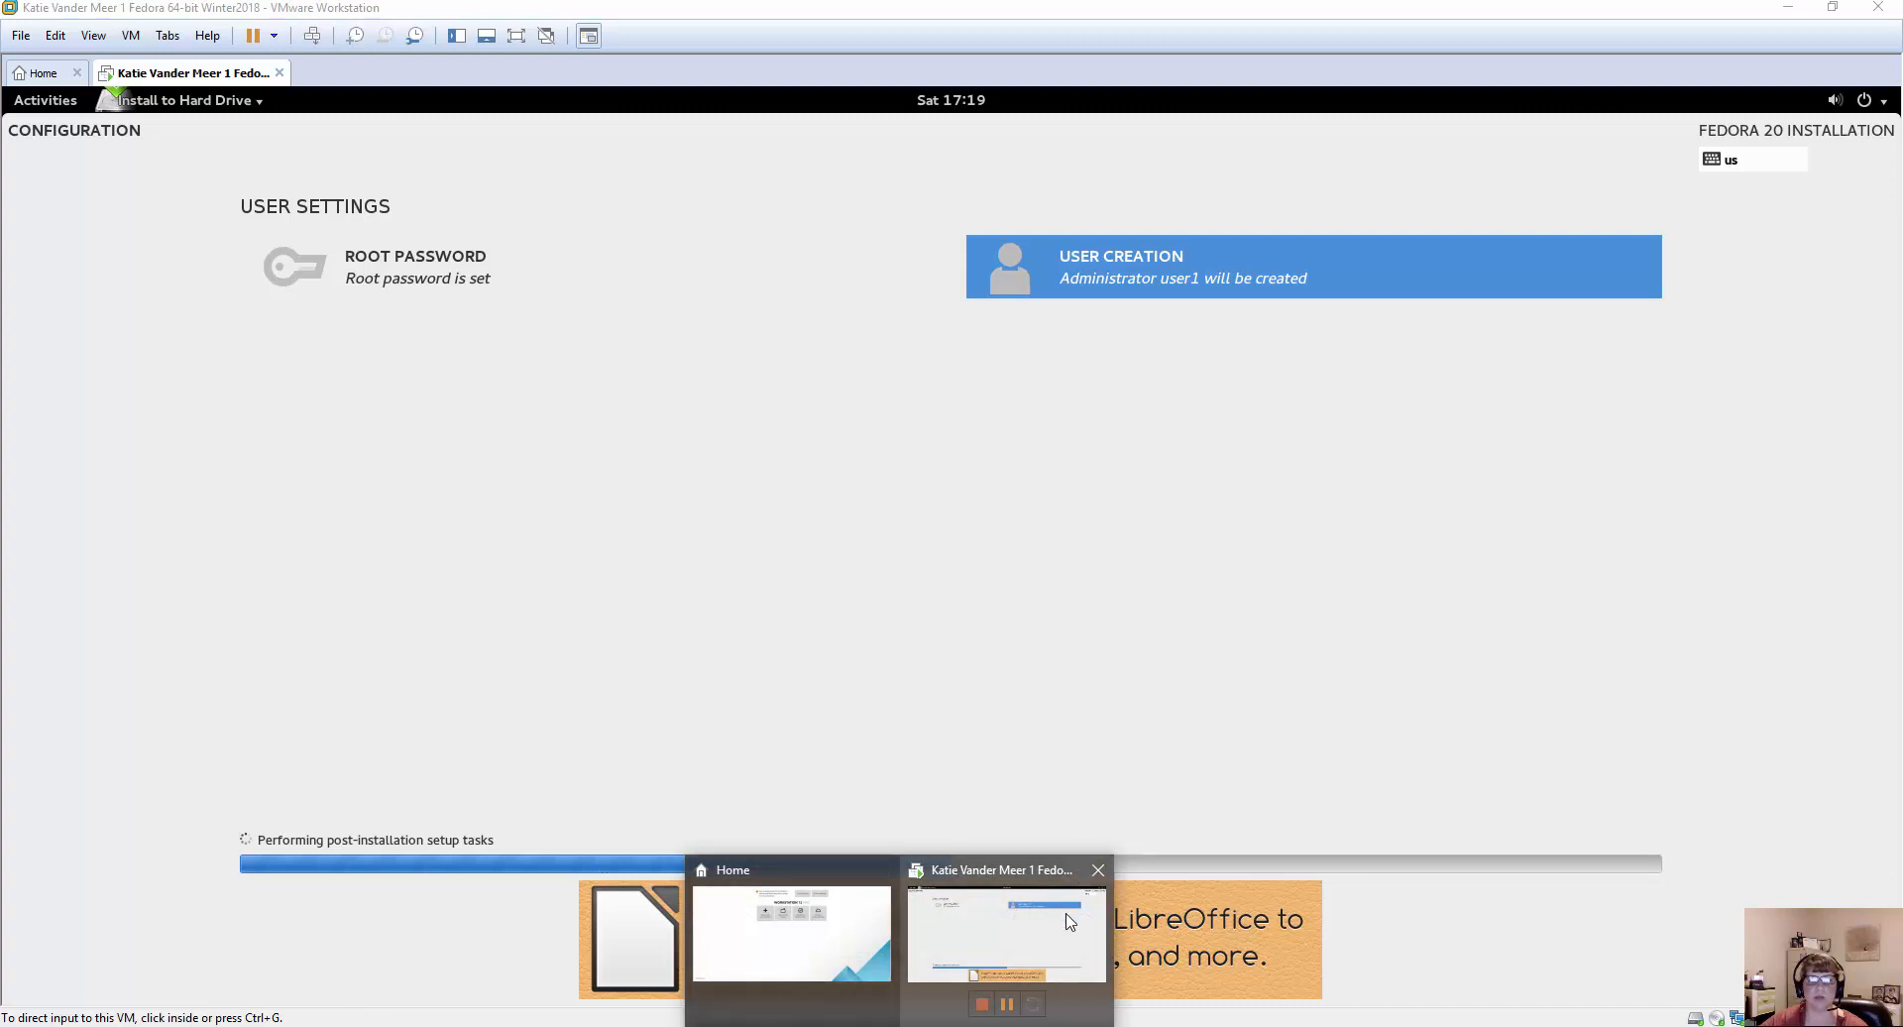
{"action": "left_click", "coordinate": [1008, 1004]}
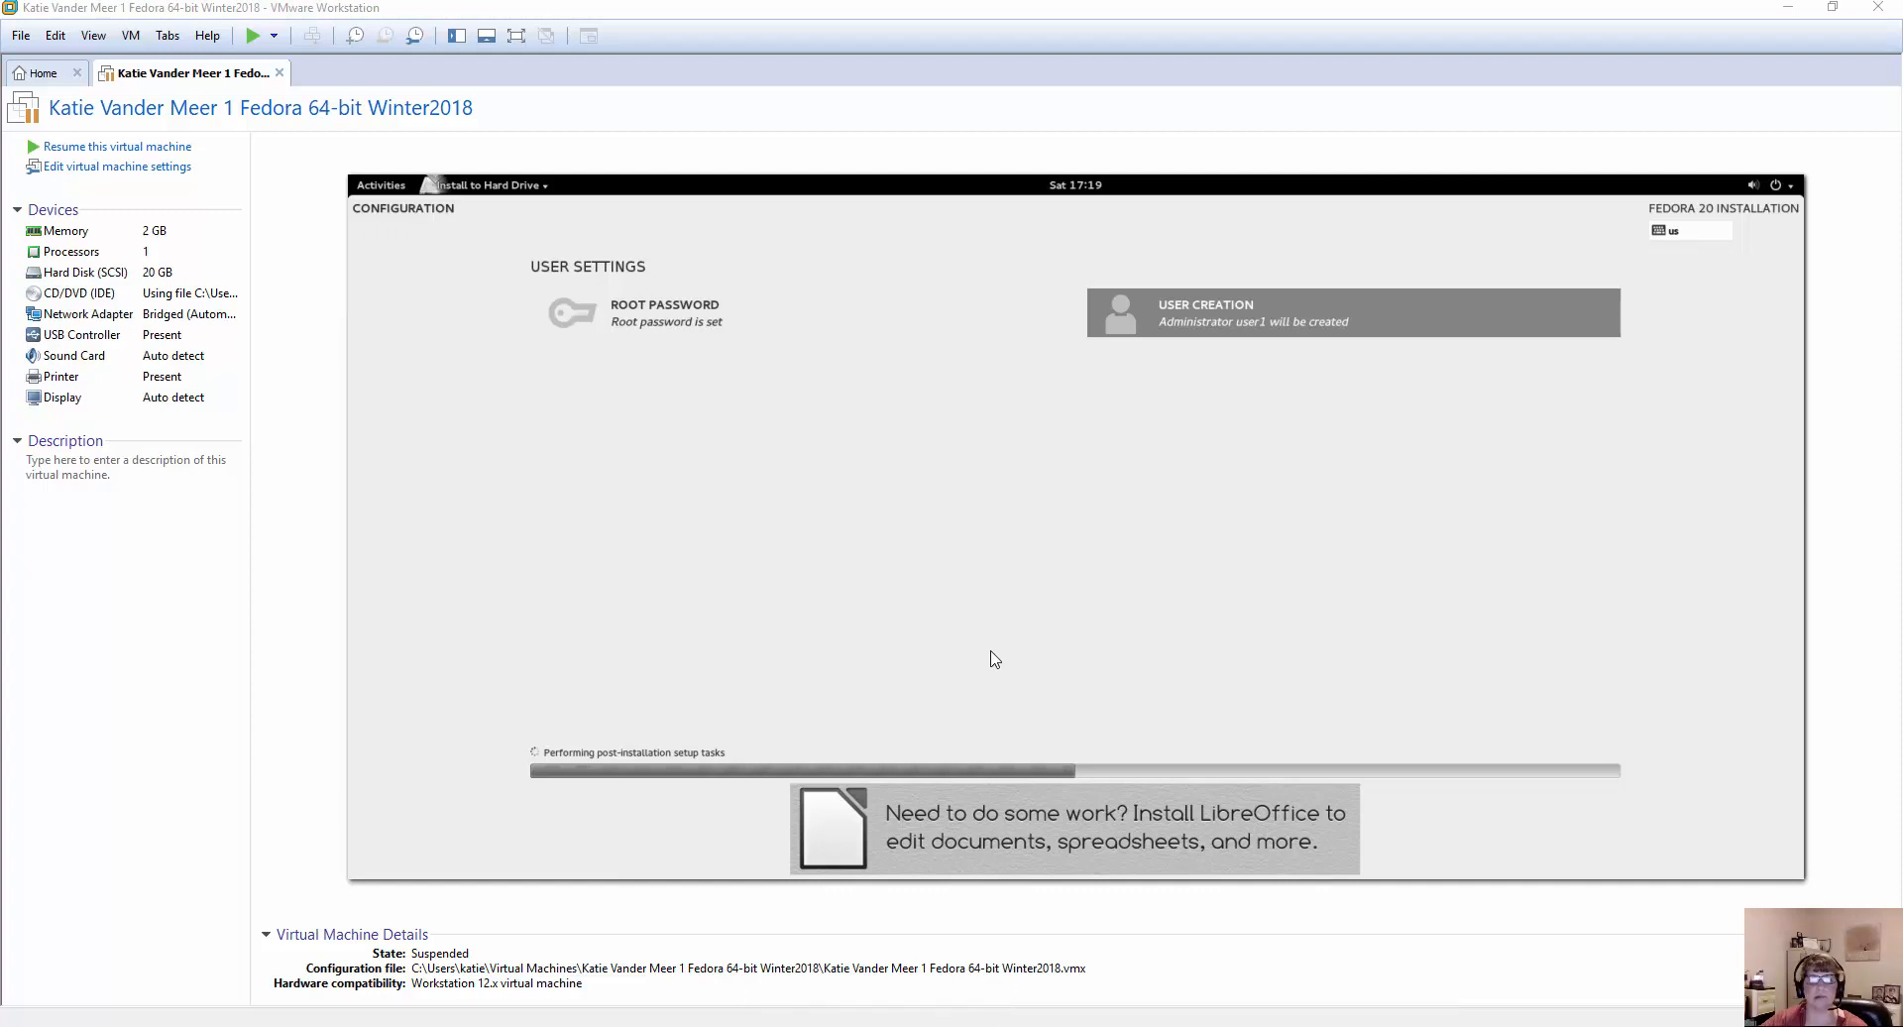
{"action": "left_click", "coordinate": [851, 1026]}
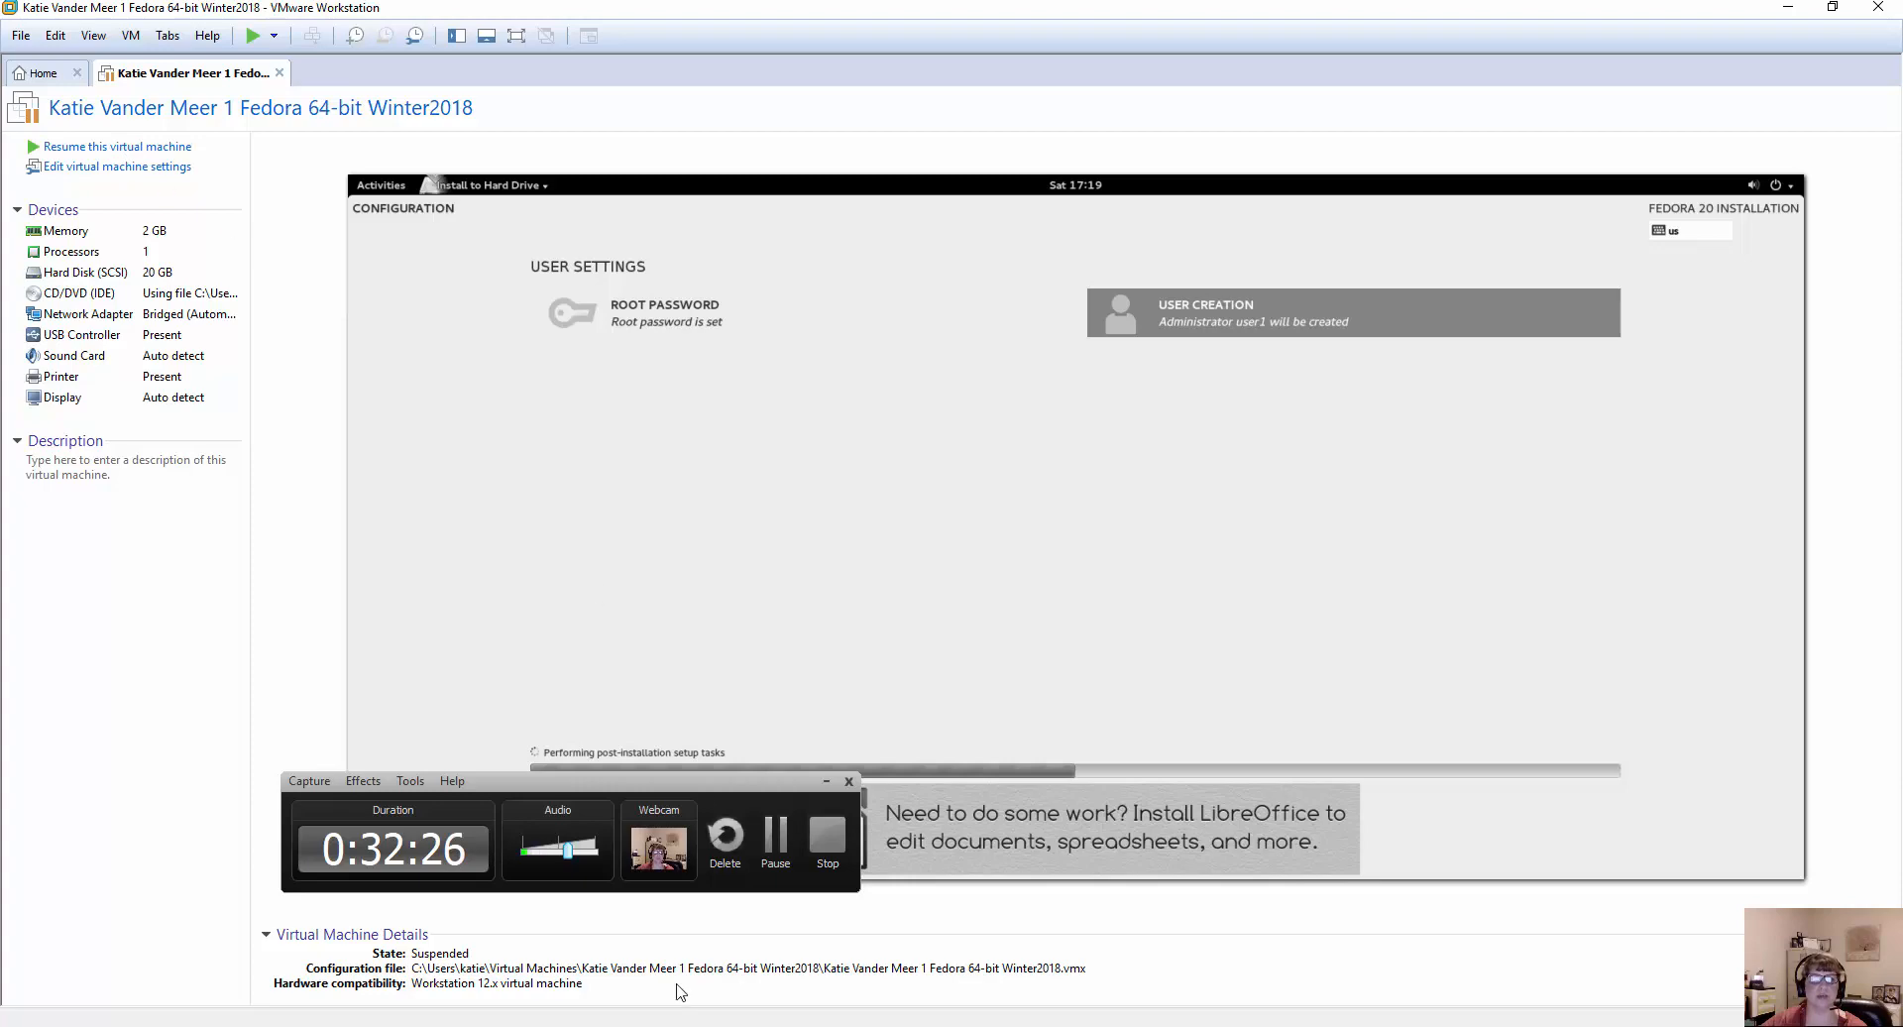
{"action": "left_click", "coordinate": [777, 836]}
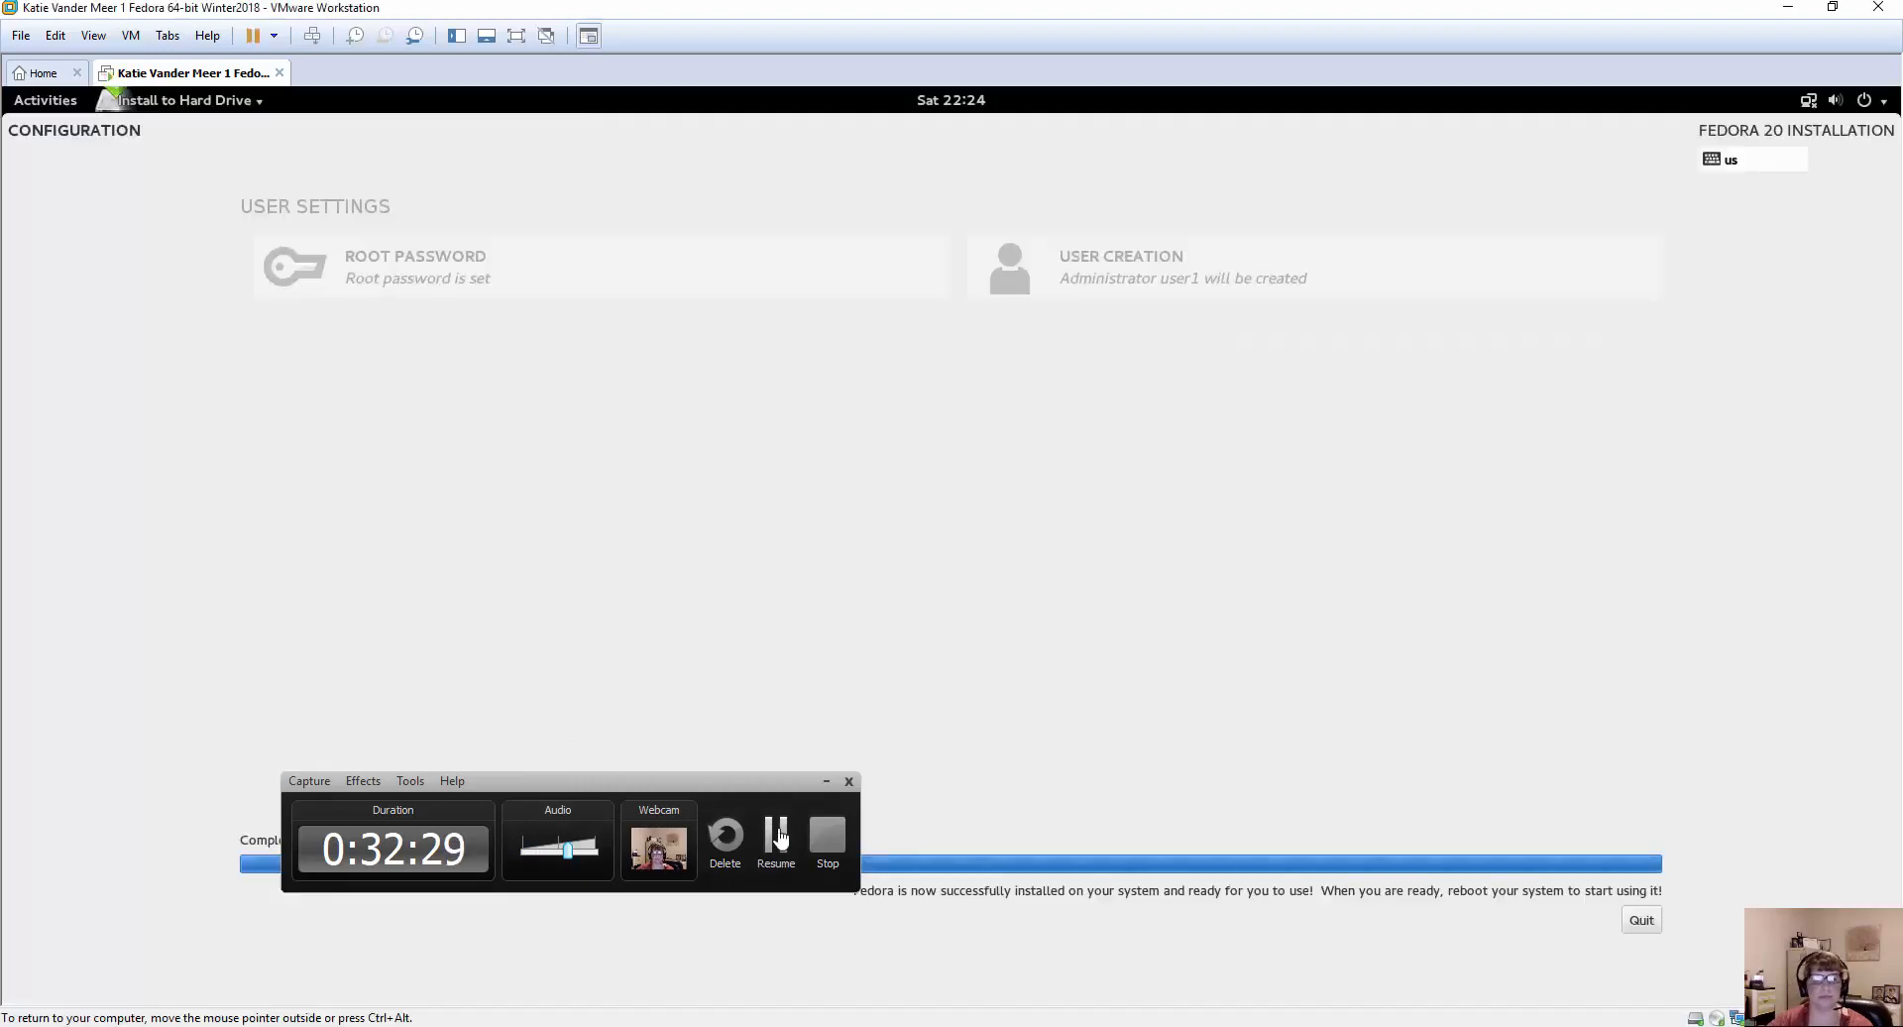
{"action": "left_click", "coordinate": [779, 836]}
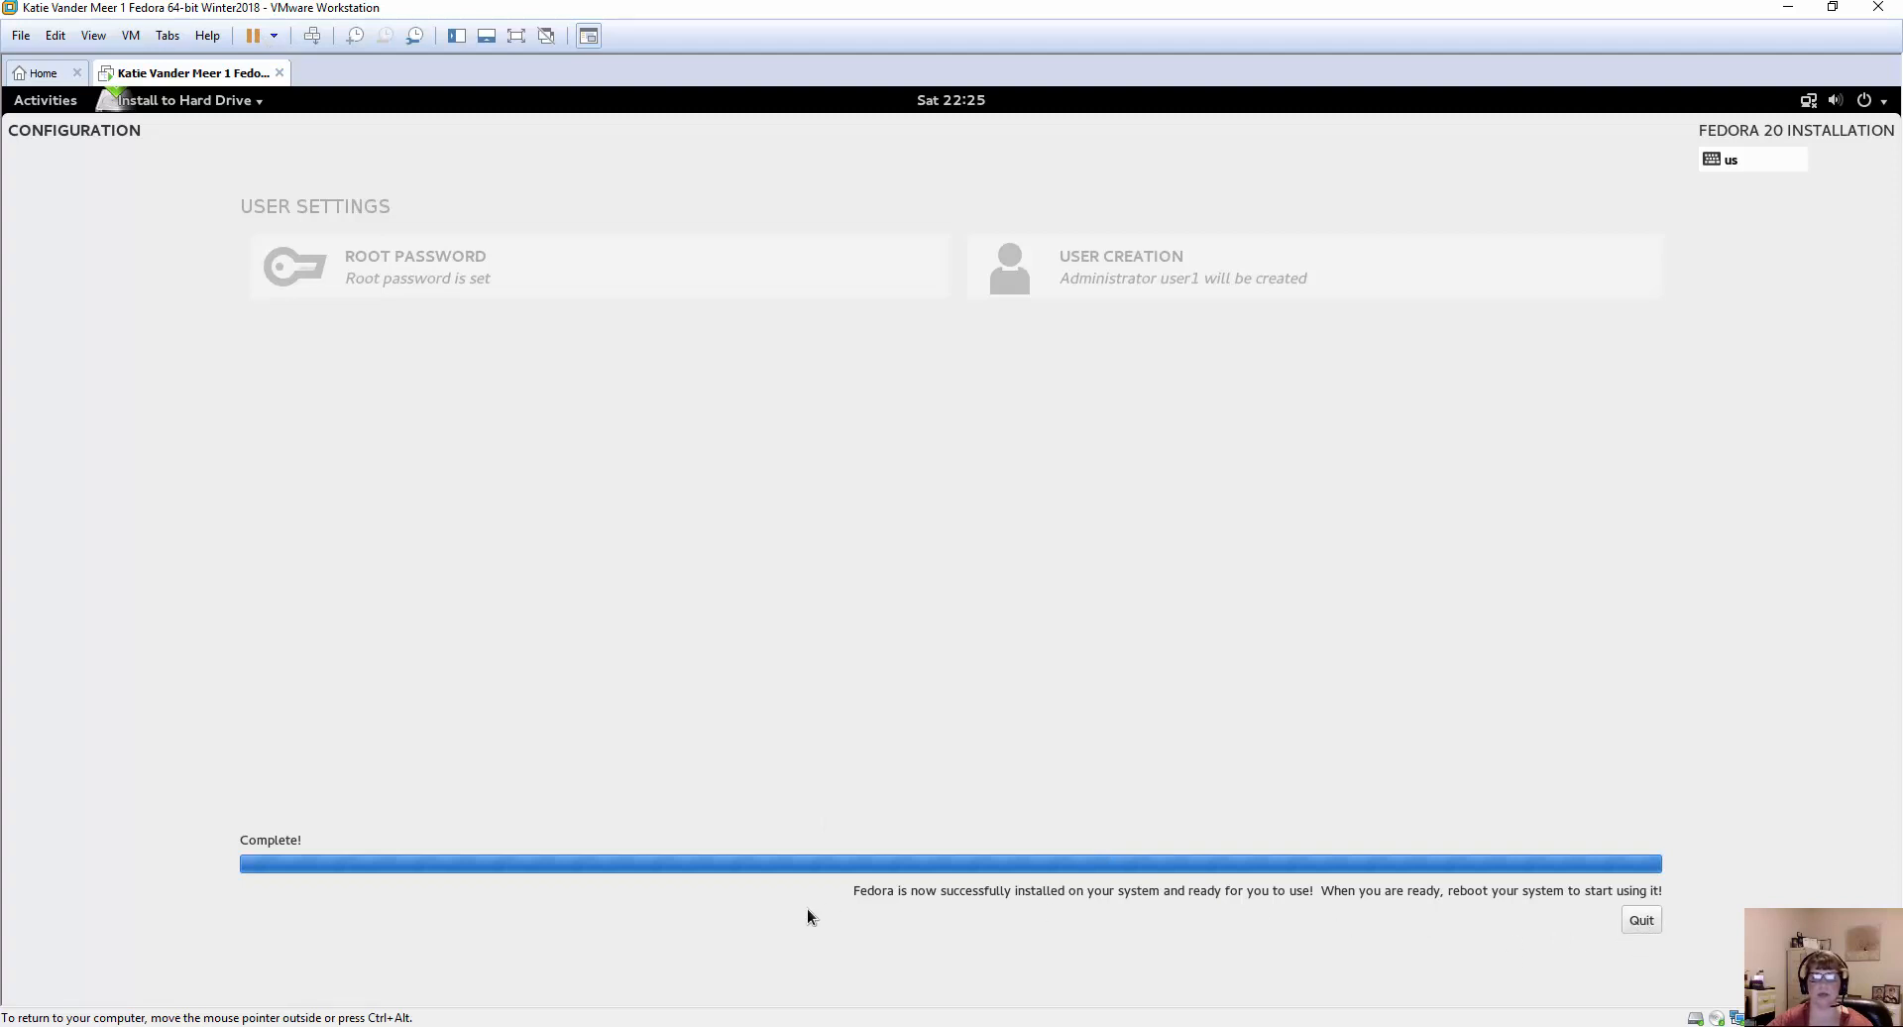
Quit the finished Fedora installer to return to the live desktop, then open and close the Activities overview.
{"action": "left_click", "coordinate": [1636, 918]}
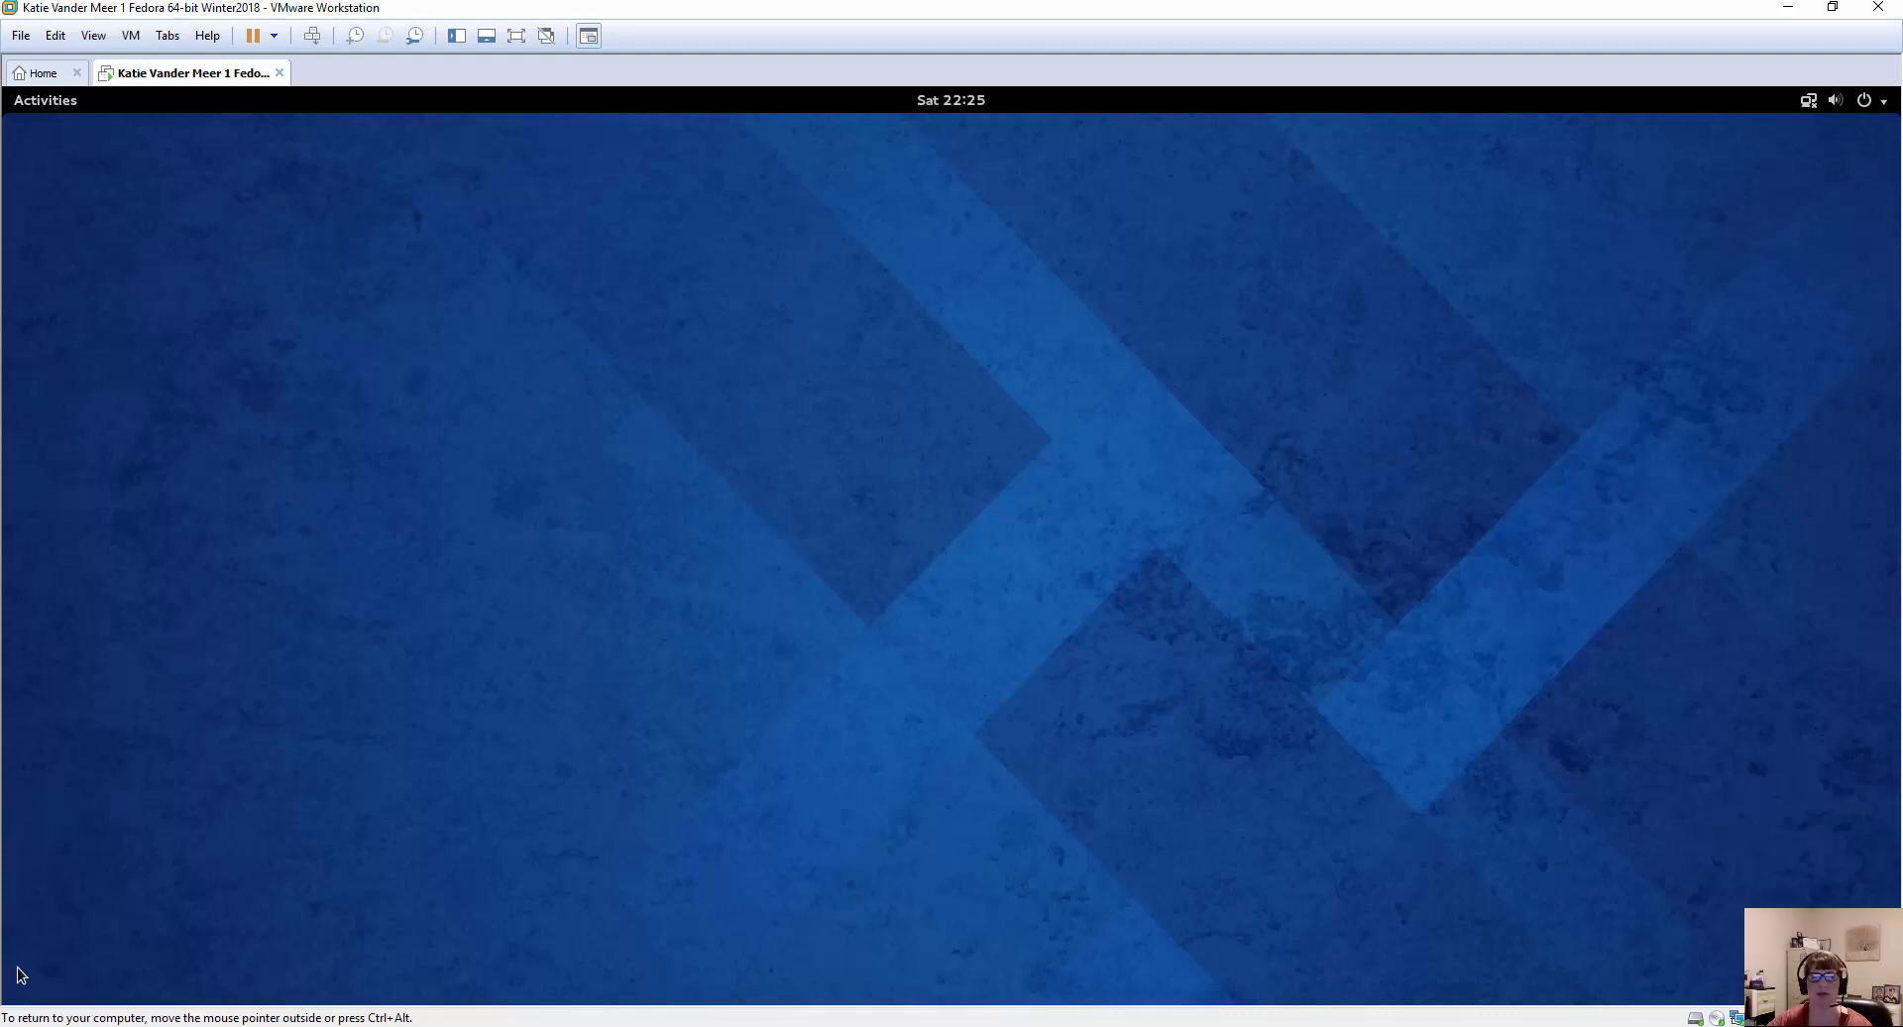
{"action": "left_click", "coordinate": [46, 102]}
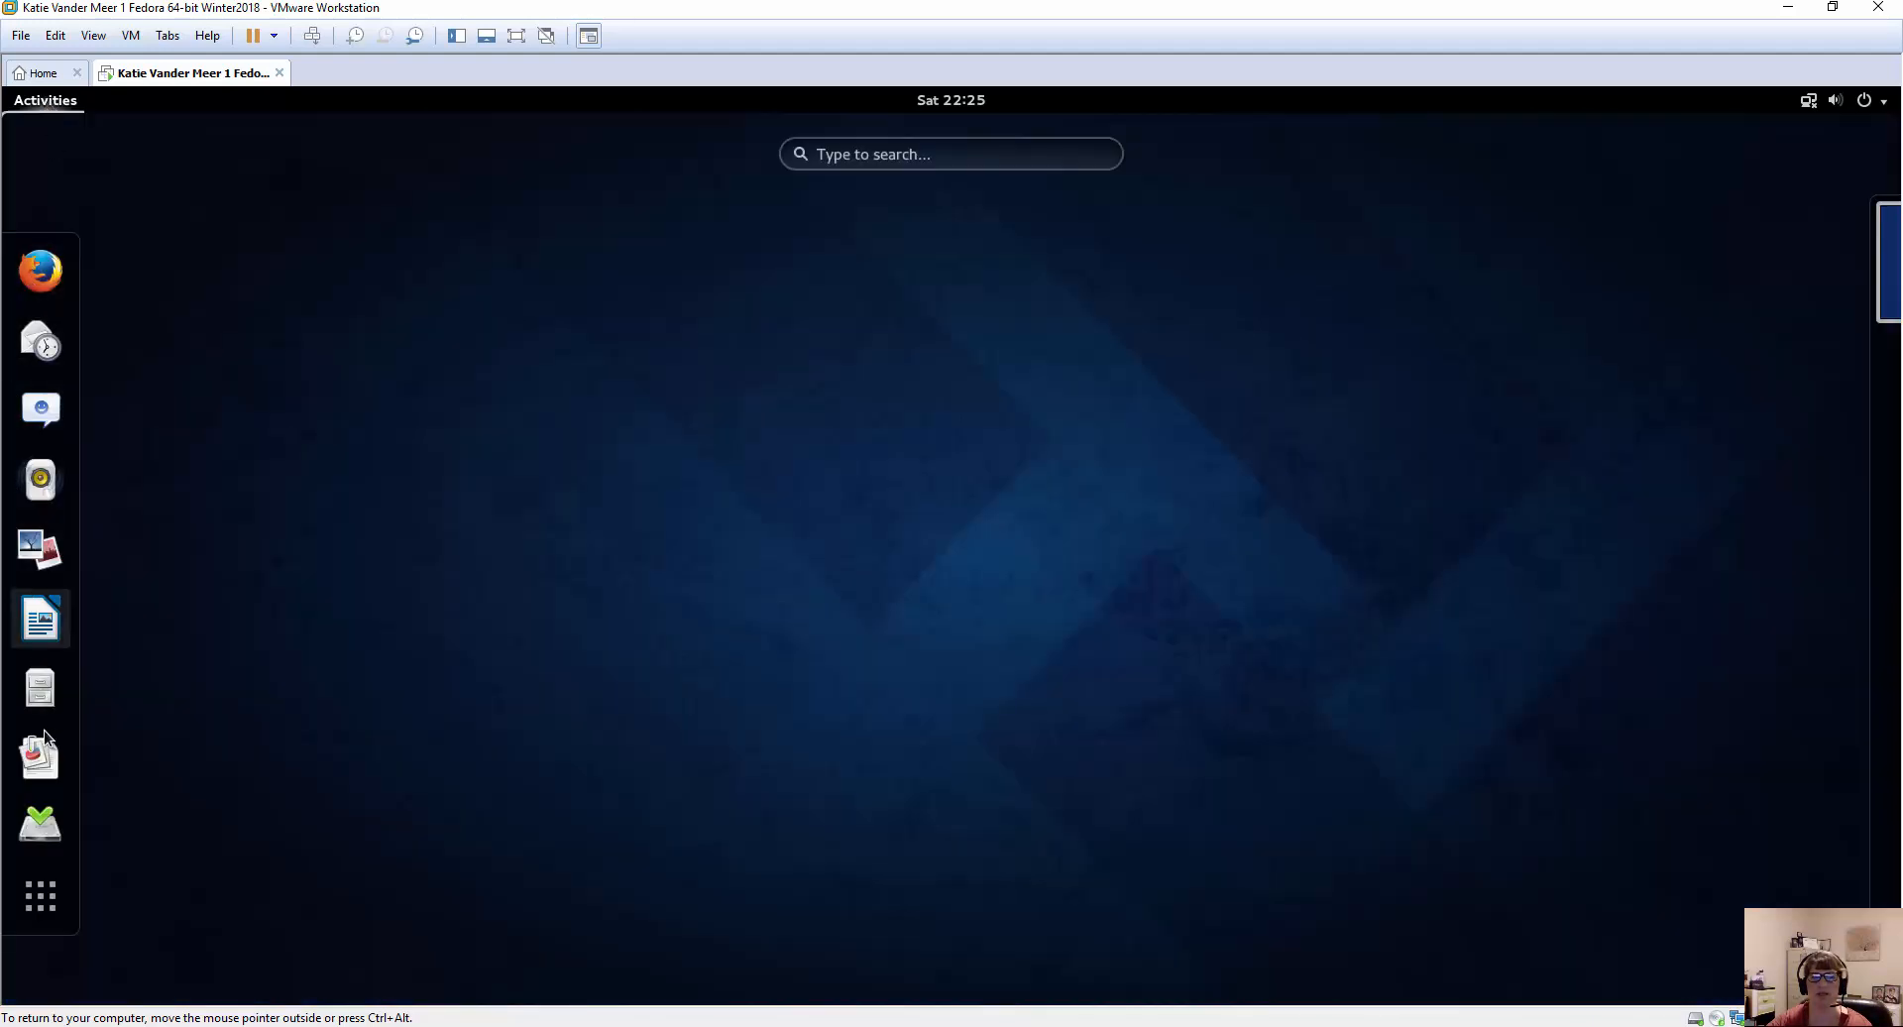
{"action": "left_click", "coordinate": [1294, 593]}
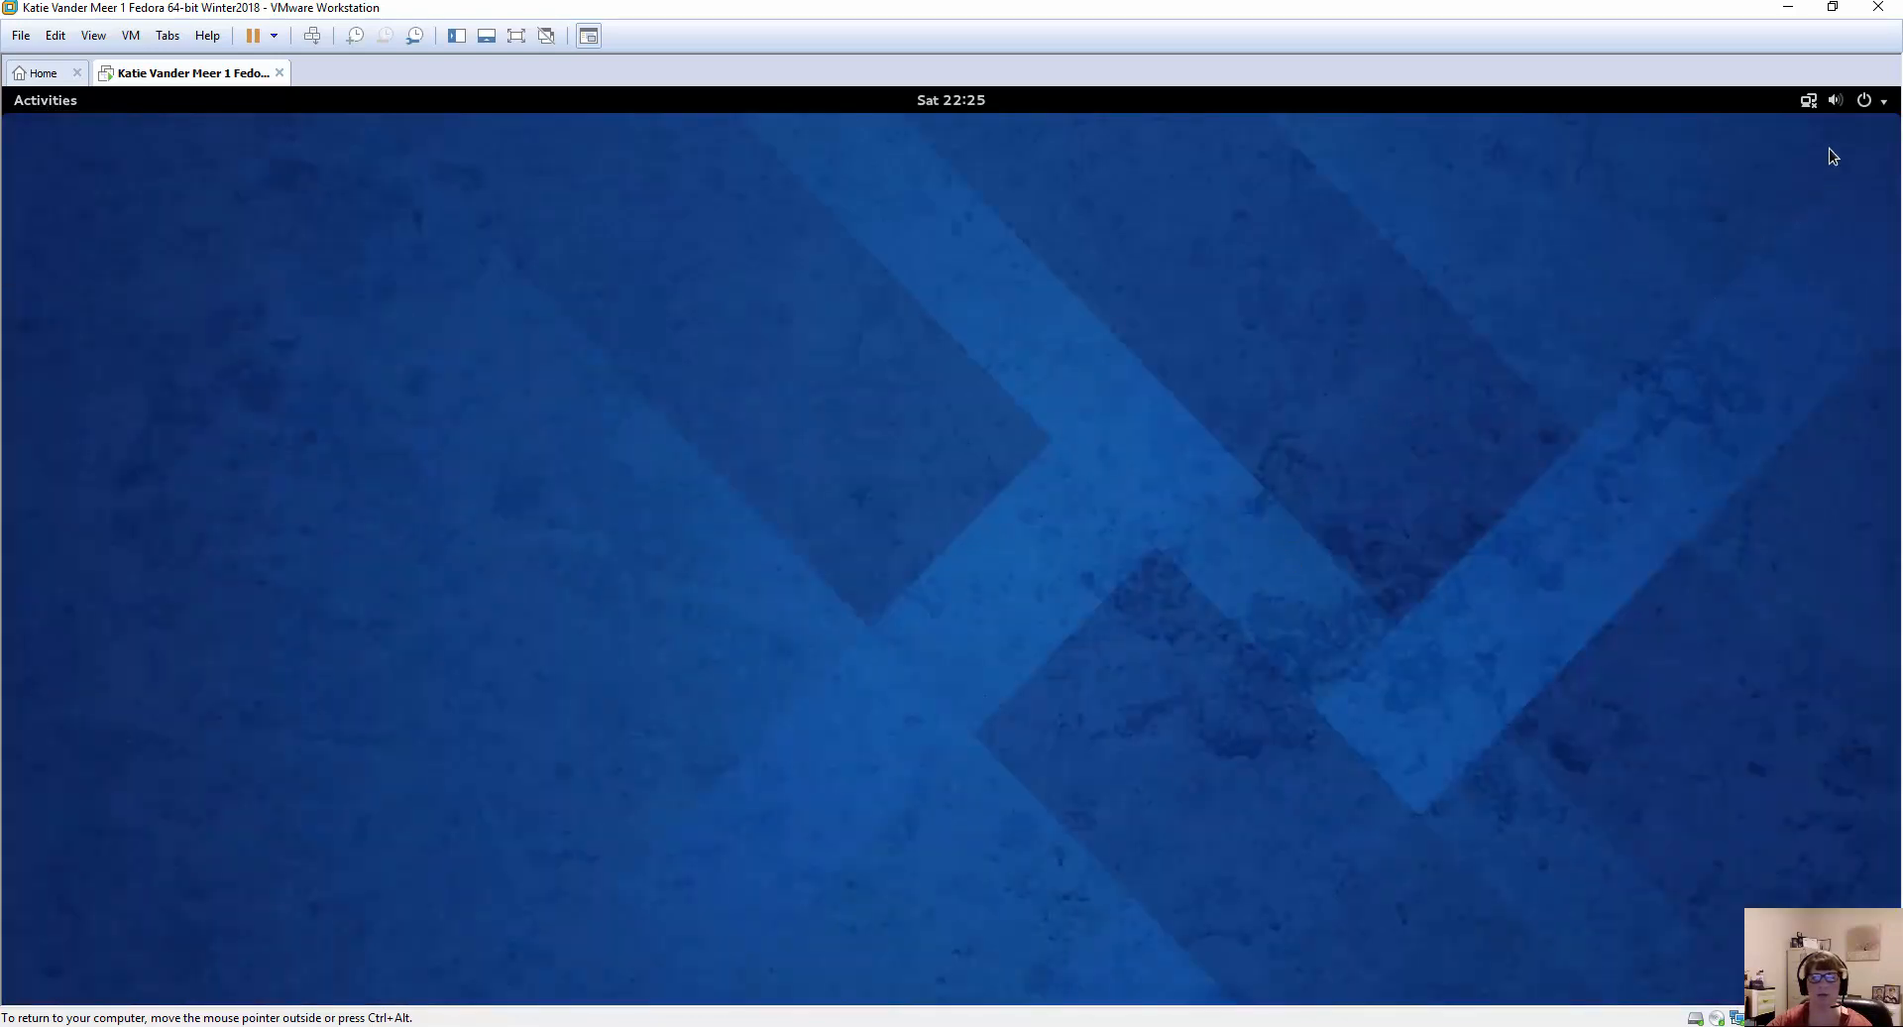
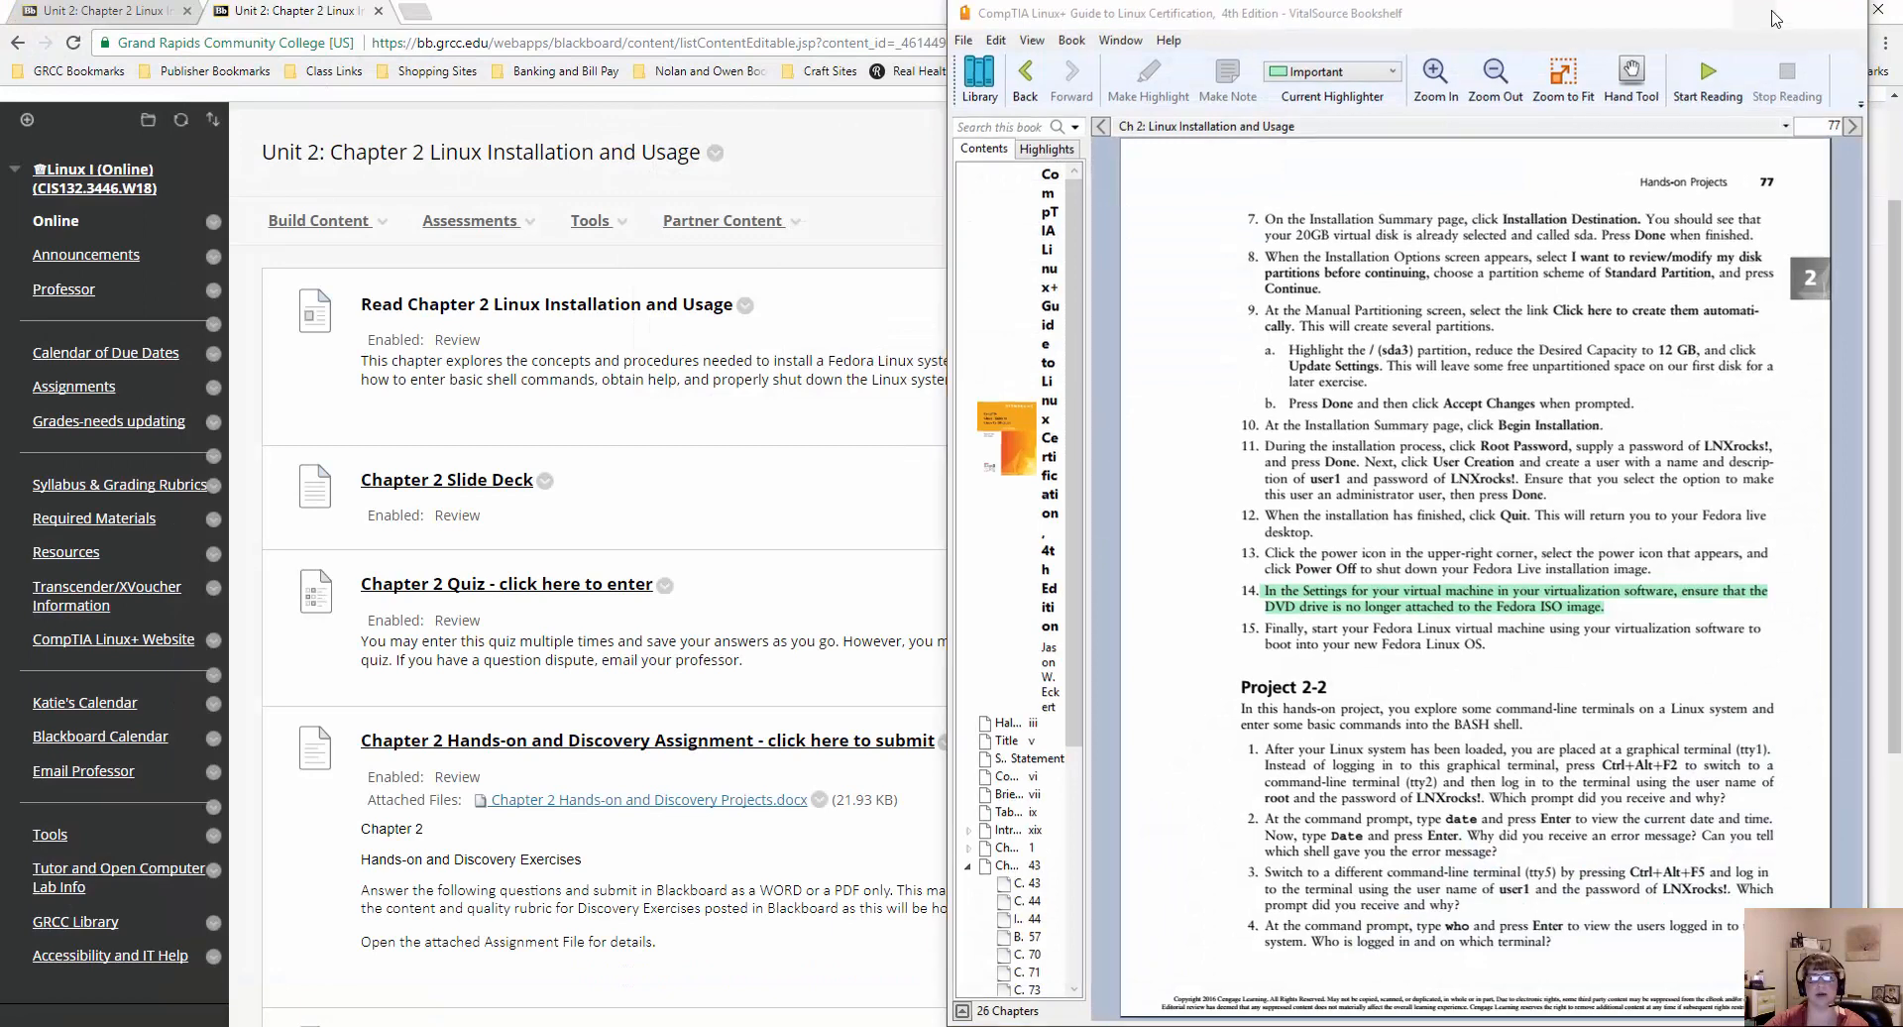
Clear the textbook, the Word assignment document and the browser off the screen to reach the desktop.
{"action": "left_click", "coordinate": [1787, 12]}
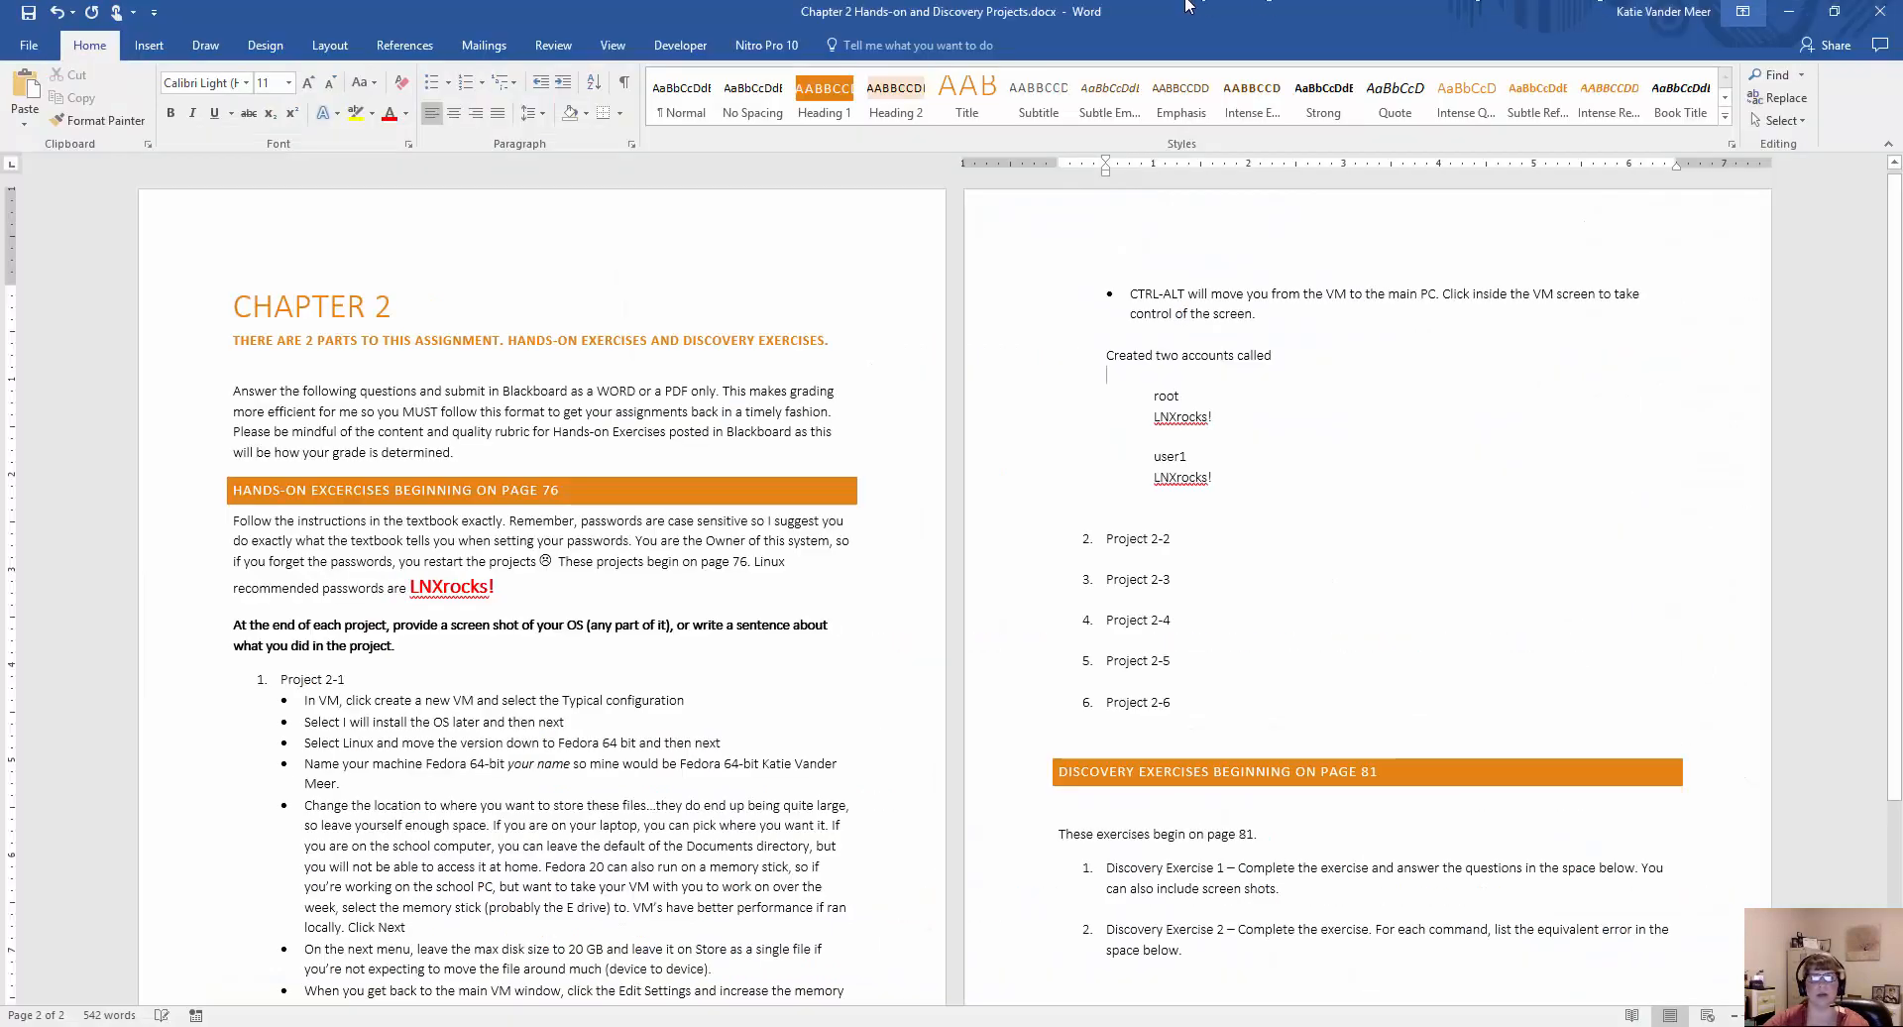
{"action": "left_click", "coordinate": [1890, 16]}
{"action": "left_click", "coordinate": [869, 566]}
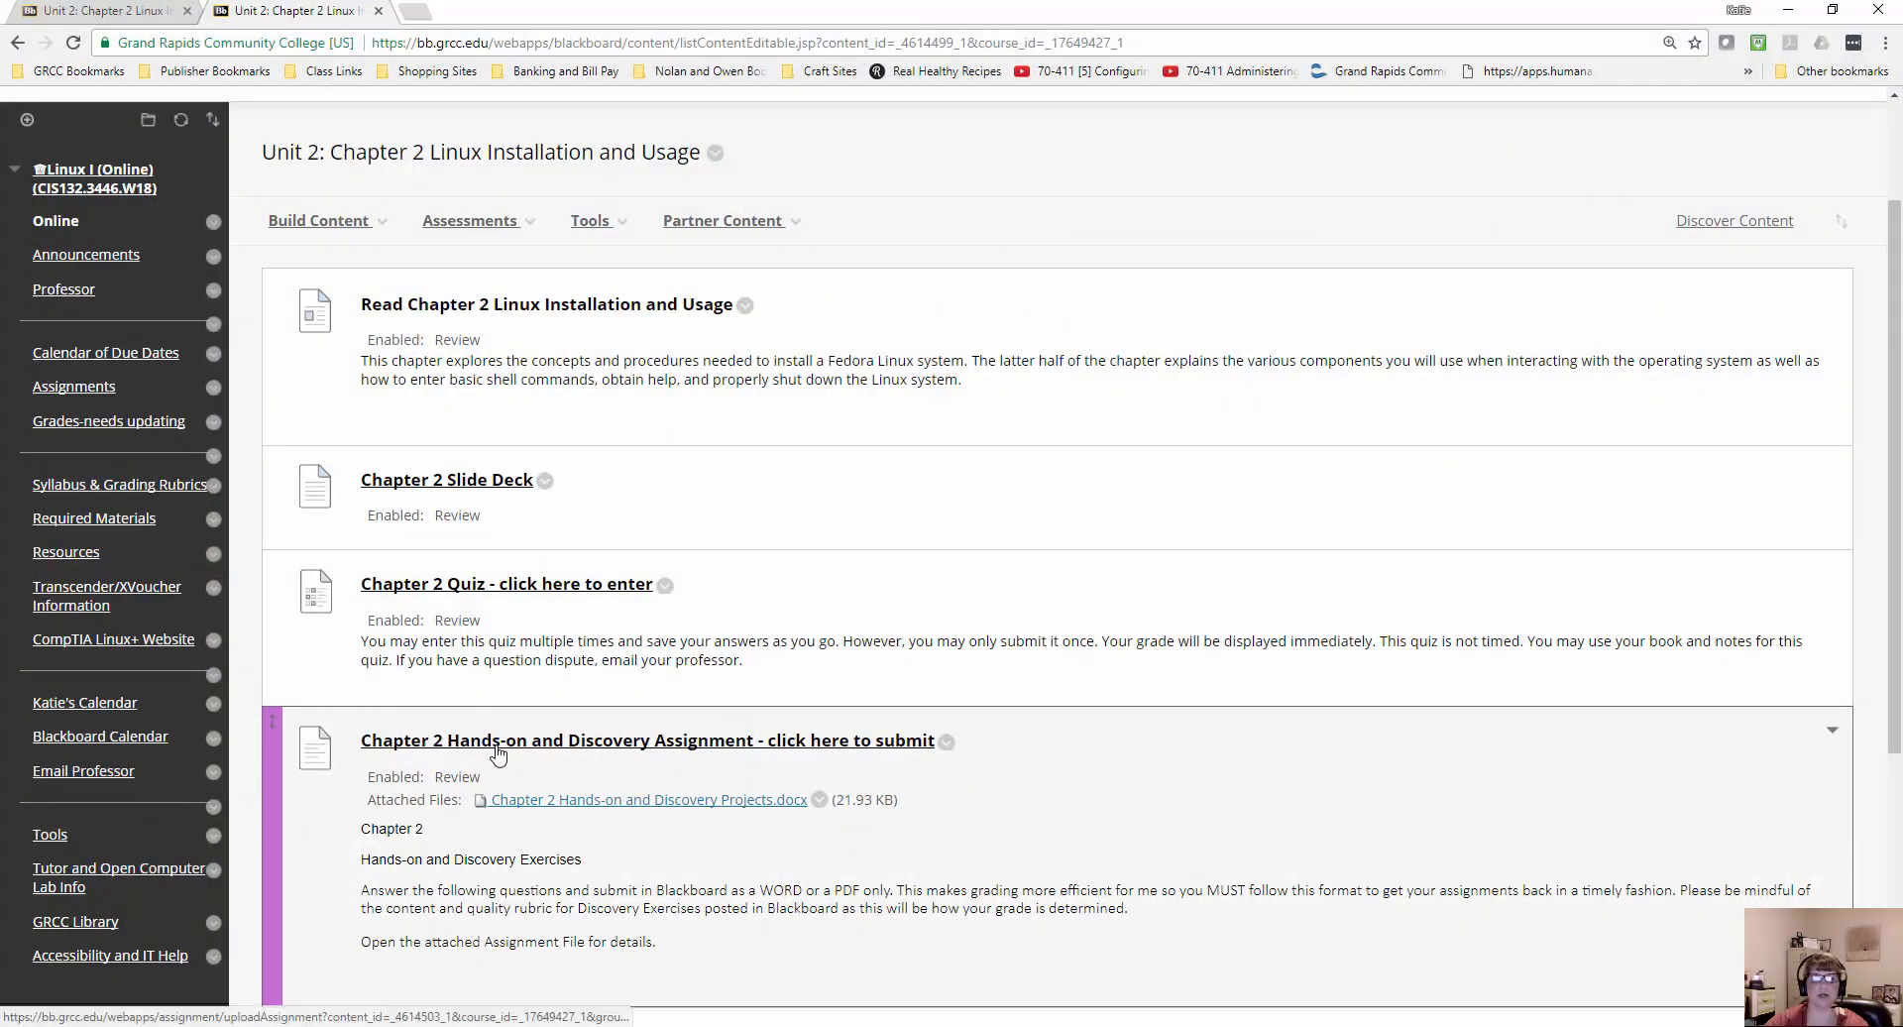
{"action": "left_click", "coordinate": [1788, 10]}
Rearrange the VMware Workstation Pro shortcut and the Fedora ISO file on the desktop, spacing them further apart.
{"action": "left_click", "coordinate": [640, 337]}
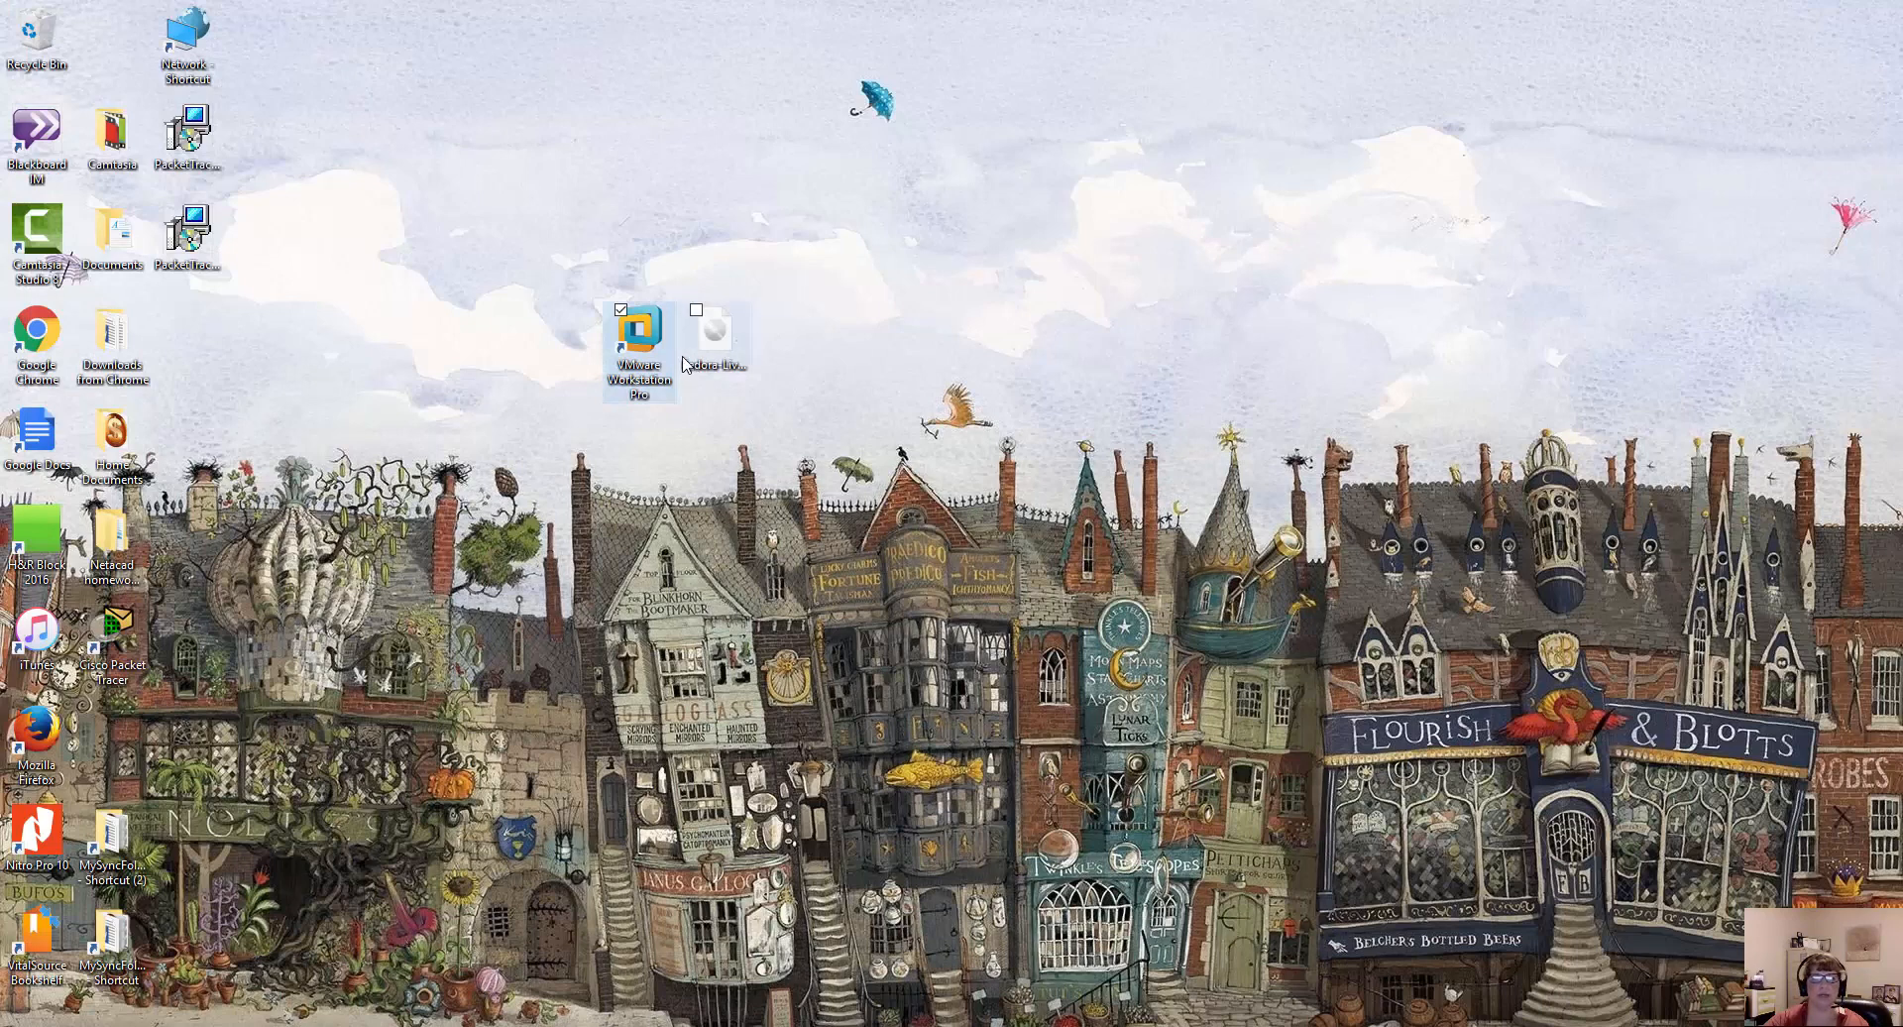
{"action": "left_click_drag", "start_coordinate": [639, 337], "coordinate": [640, 238]}
{"action": "left_click_drag", "start_coordinate": [713, 332], "coordinate": [790, 238]}
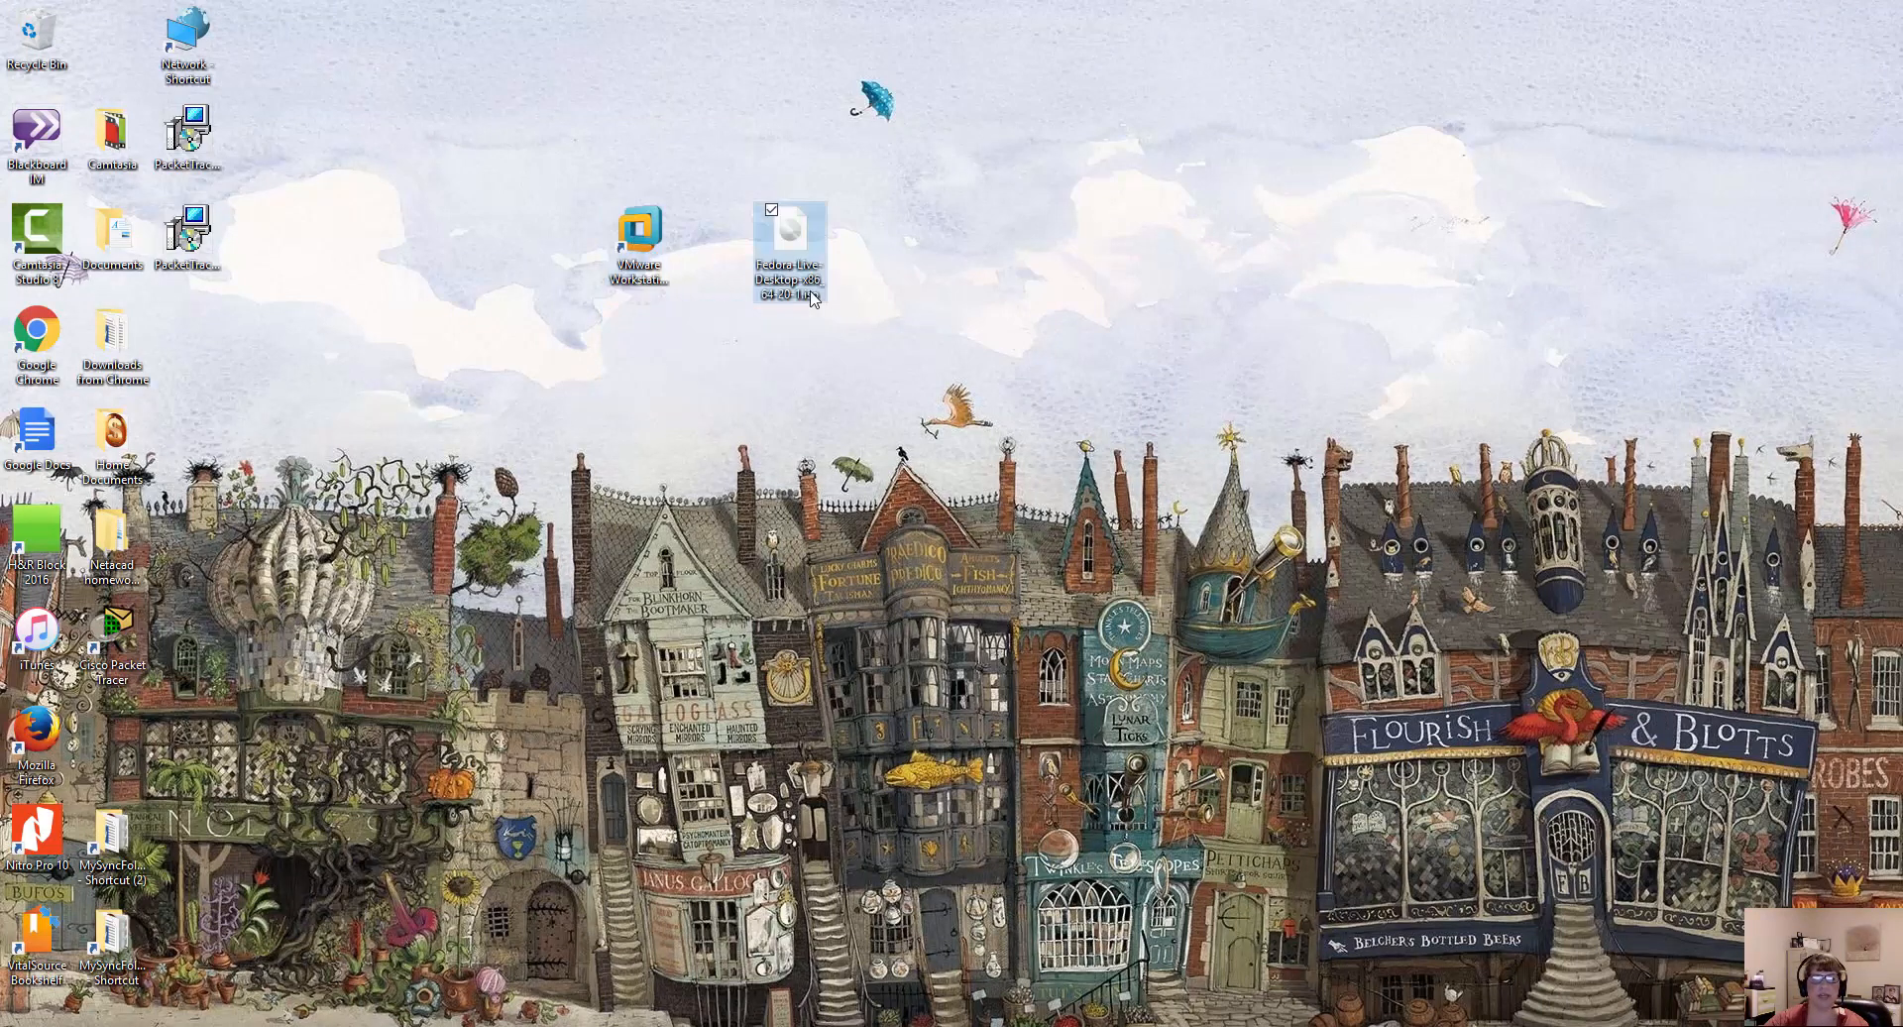
Switch to VMware Workstation by launching it from the desktop, and show the Fedora 64-bit Winter2018 virtual machine.
{"action": "left_click", "coordinate": [661, 245]}
{"action": "double_click", "coordinate": [640, 274]}
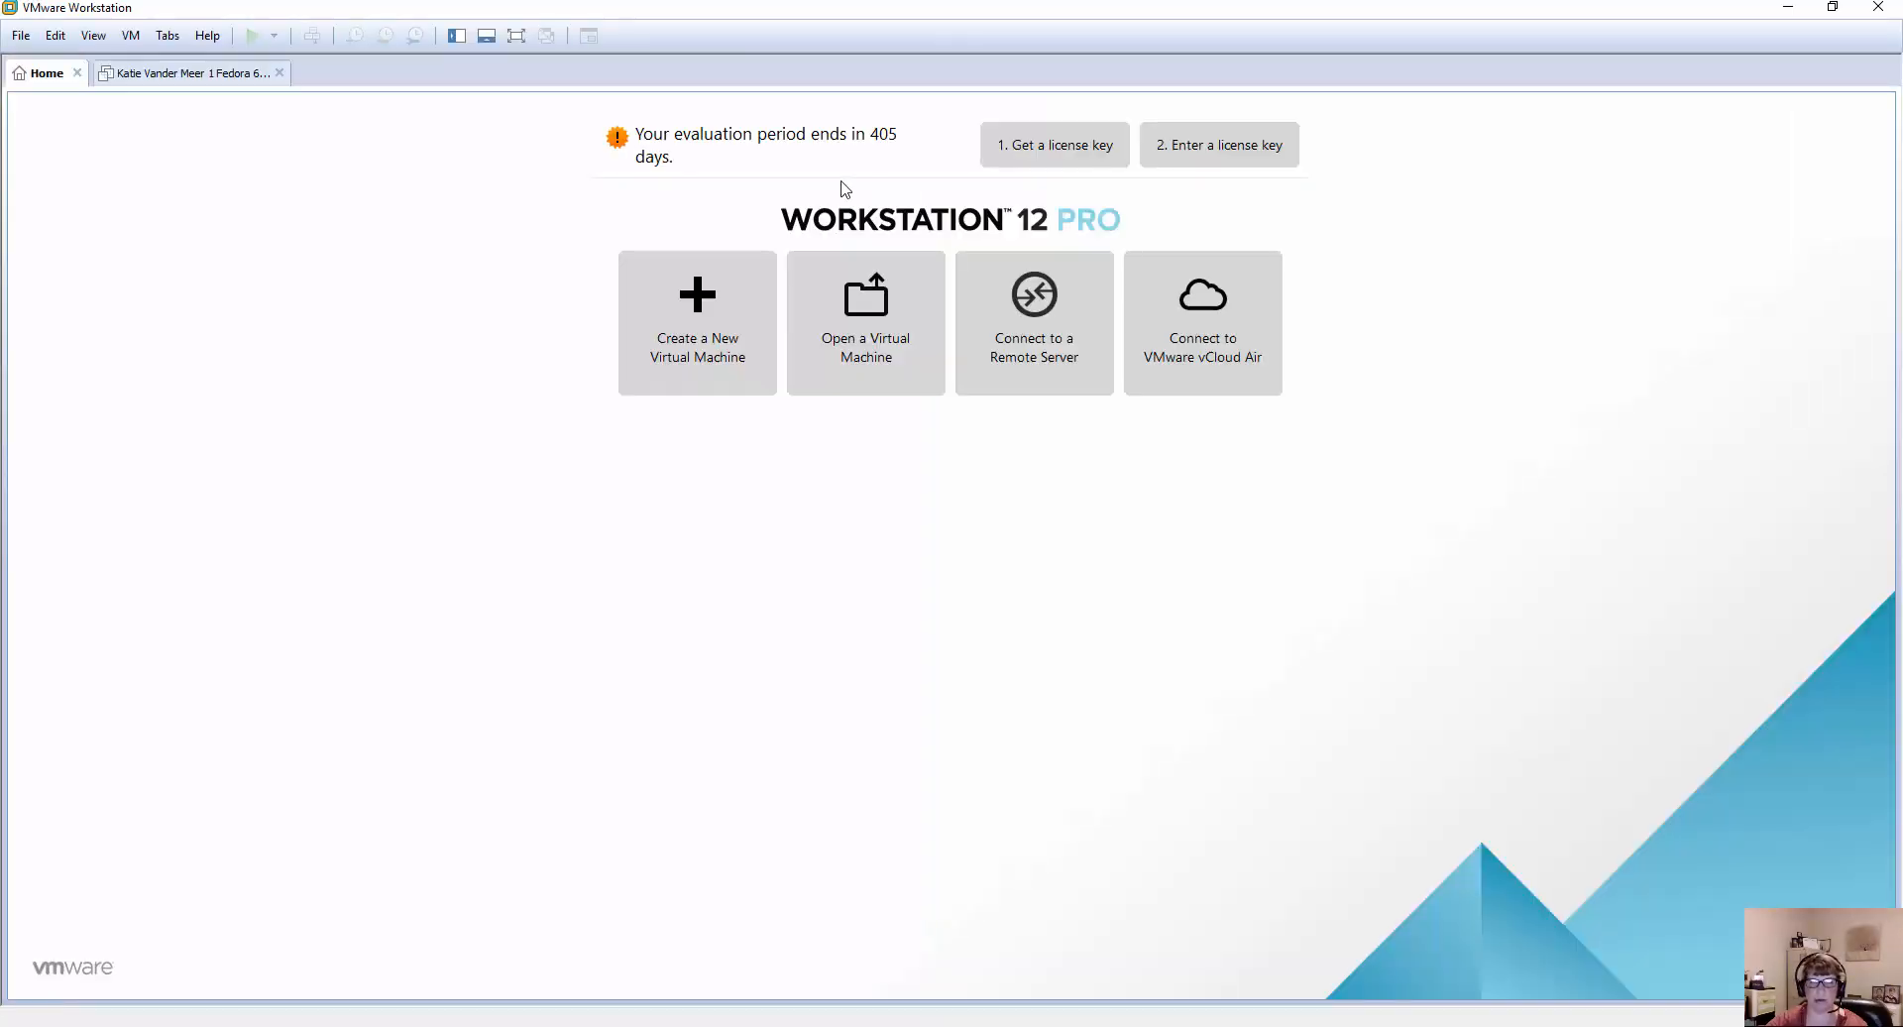
{"action": "left_click", "coordinate": [192, 84]}
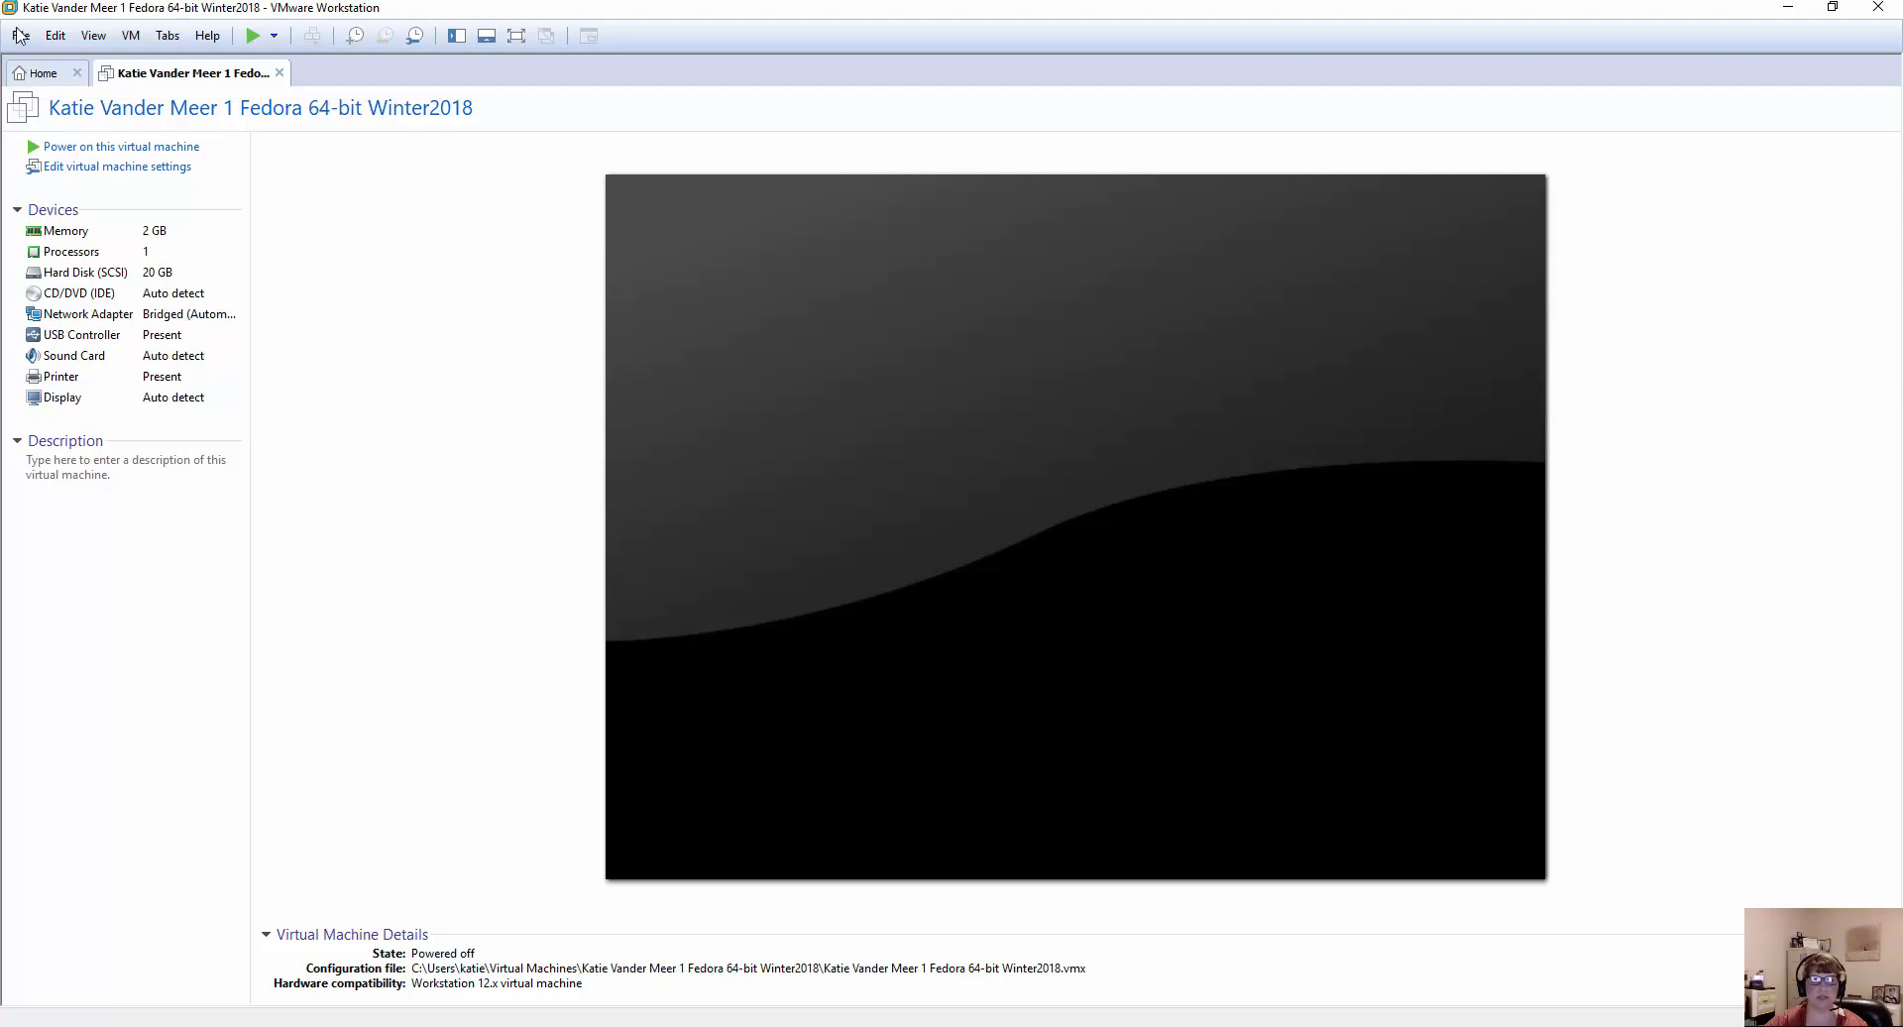
Start opening an existing virtual machine and browse through drive C and Users to the Desktop folder in the personal profile.
{"action": "left_click", "coordinate": [20, 37]}
{"action": "left_click", "coordinate": [31, 106]}
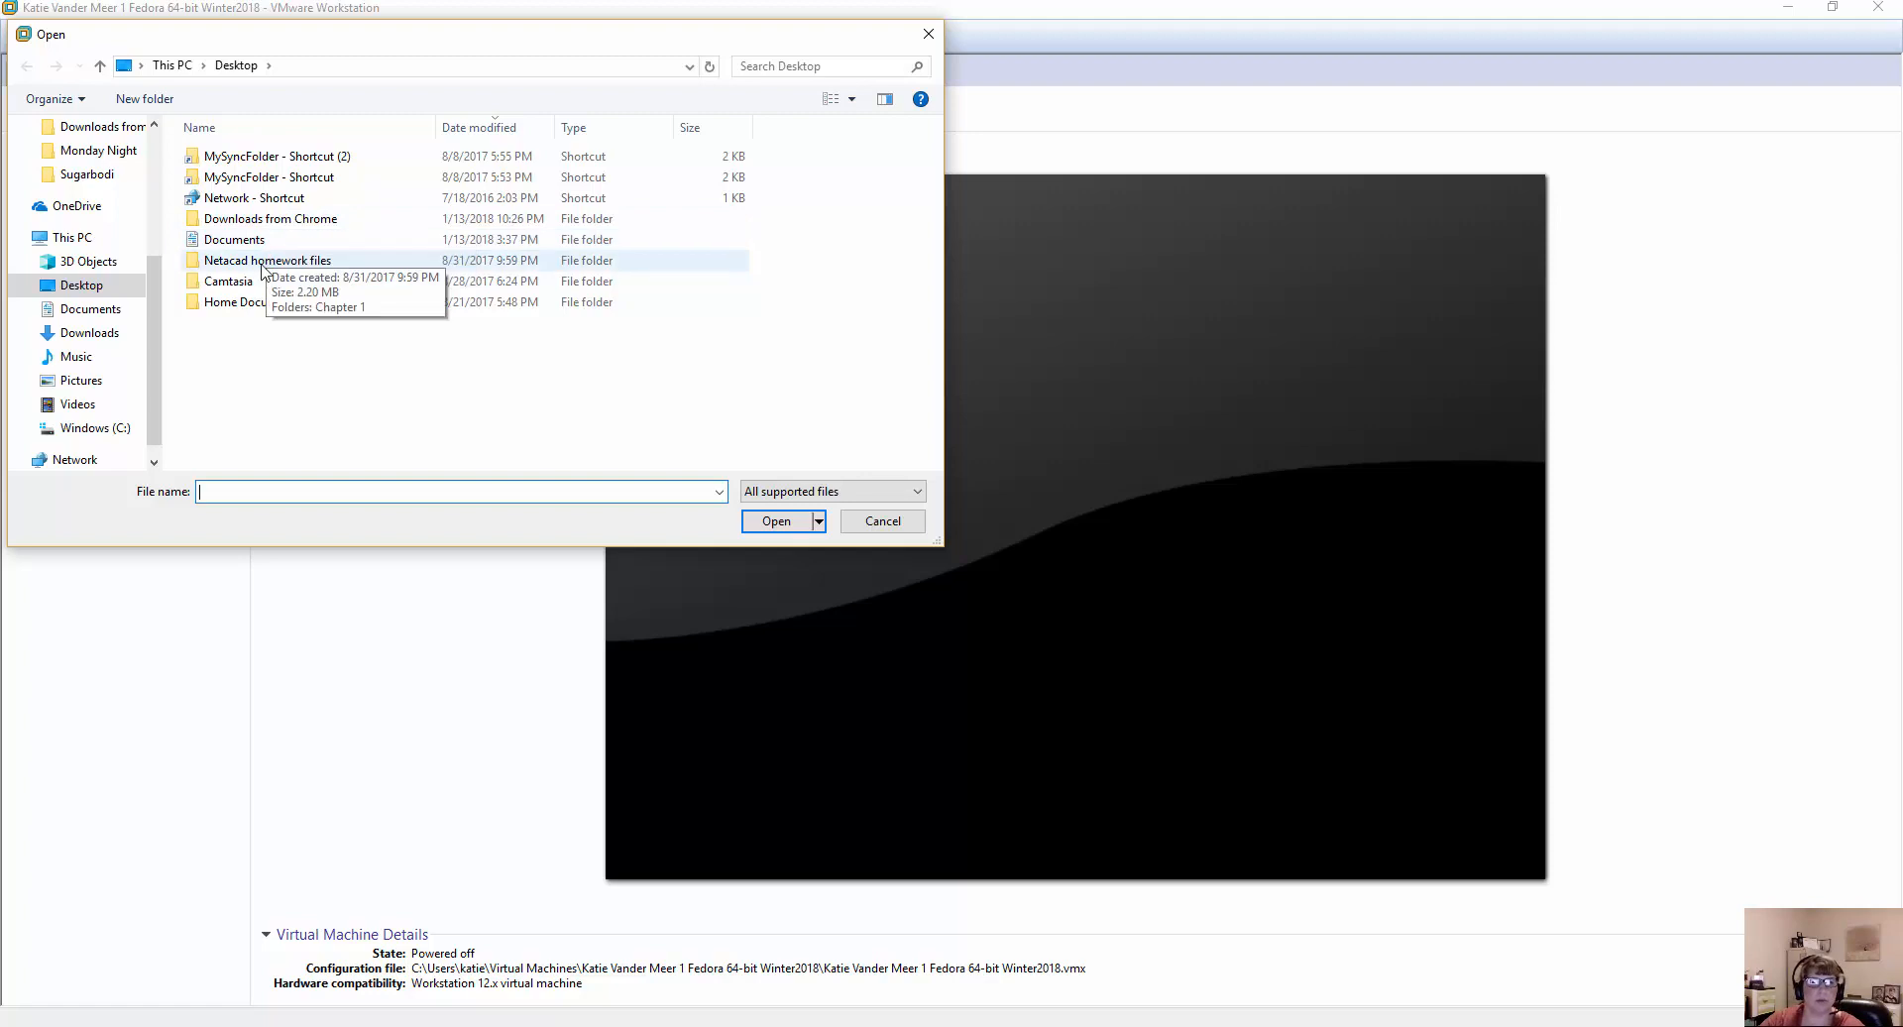
{"action": "left_click", "coordinate": [94, 239]}
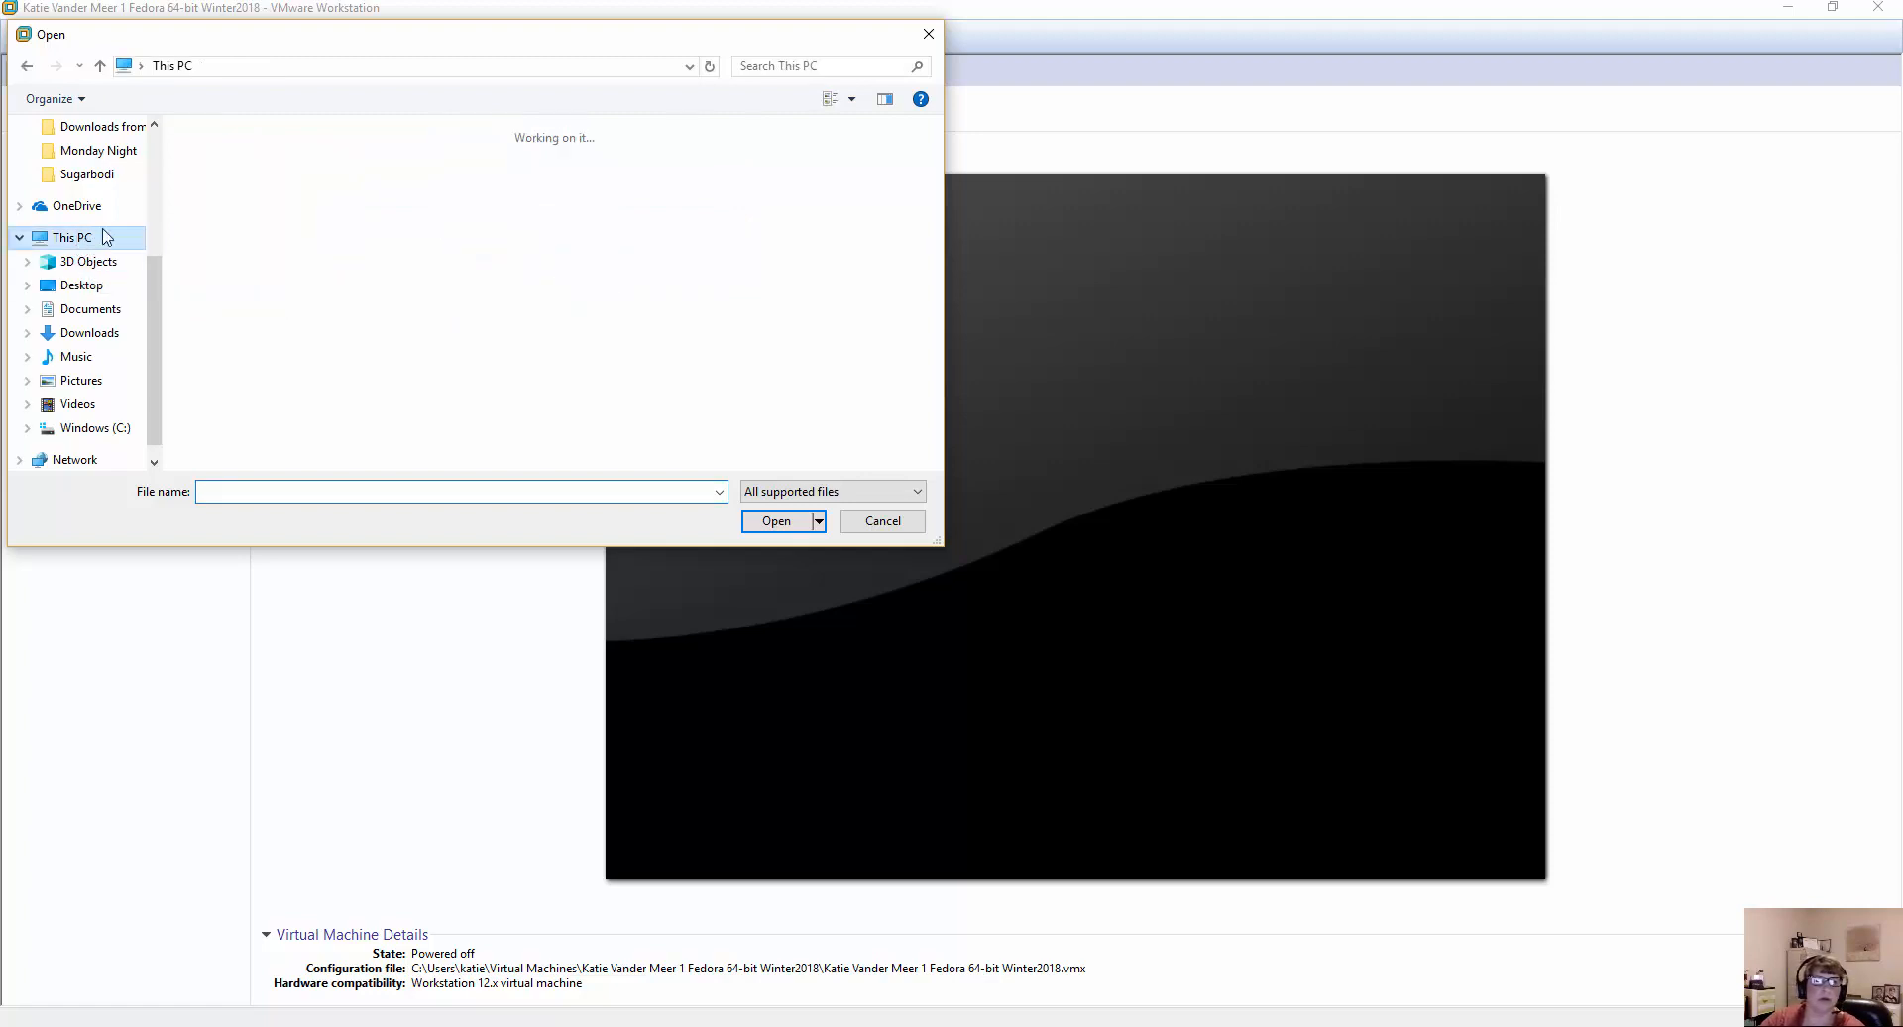
{"action": "double_click", "coordinate": [317, 385]}
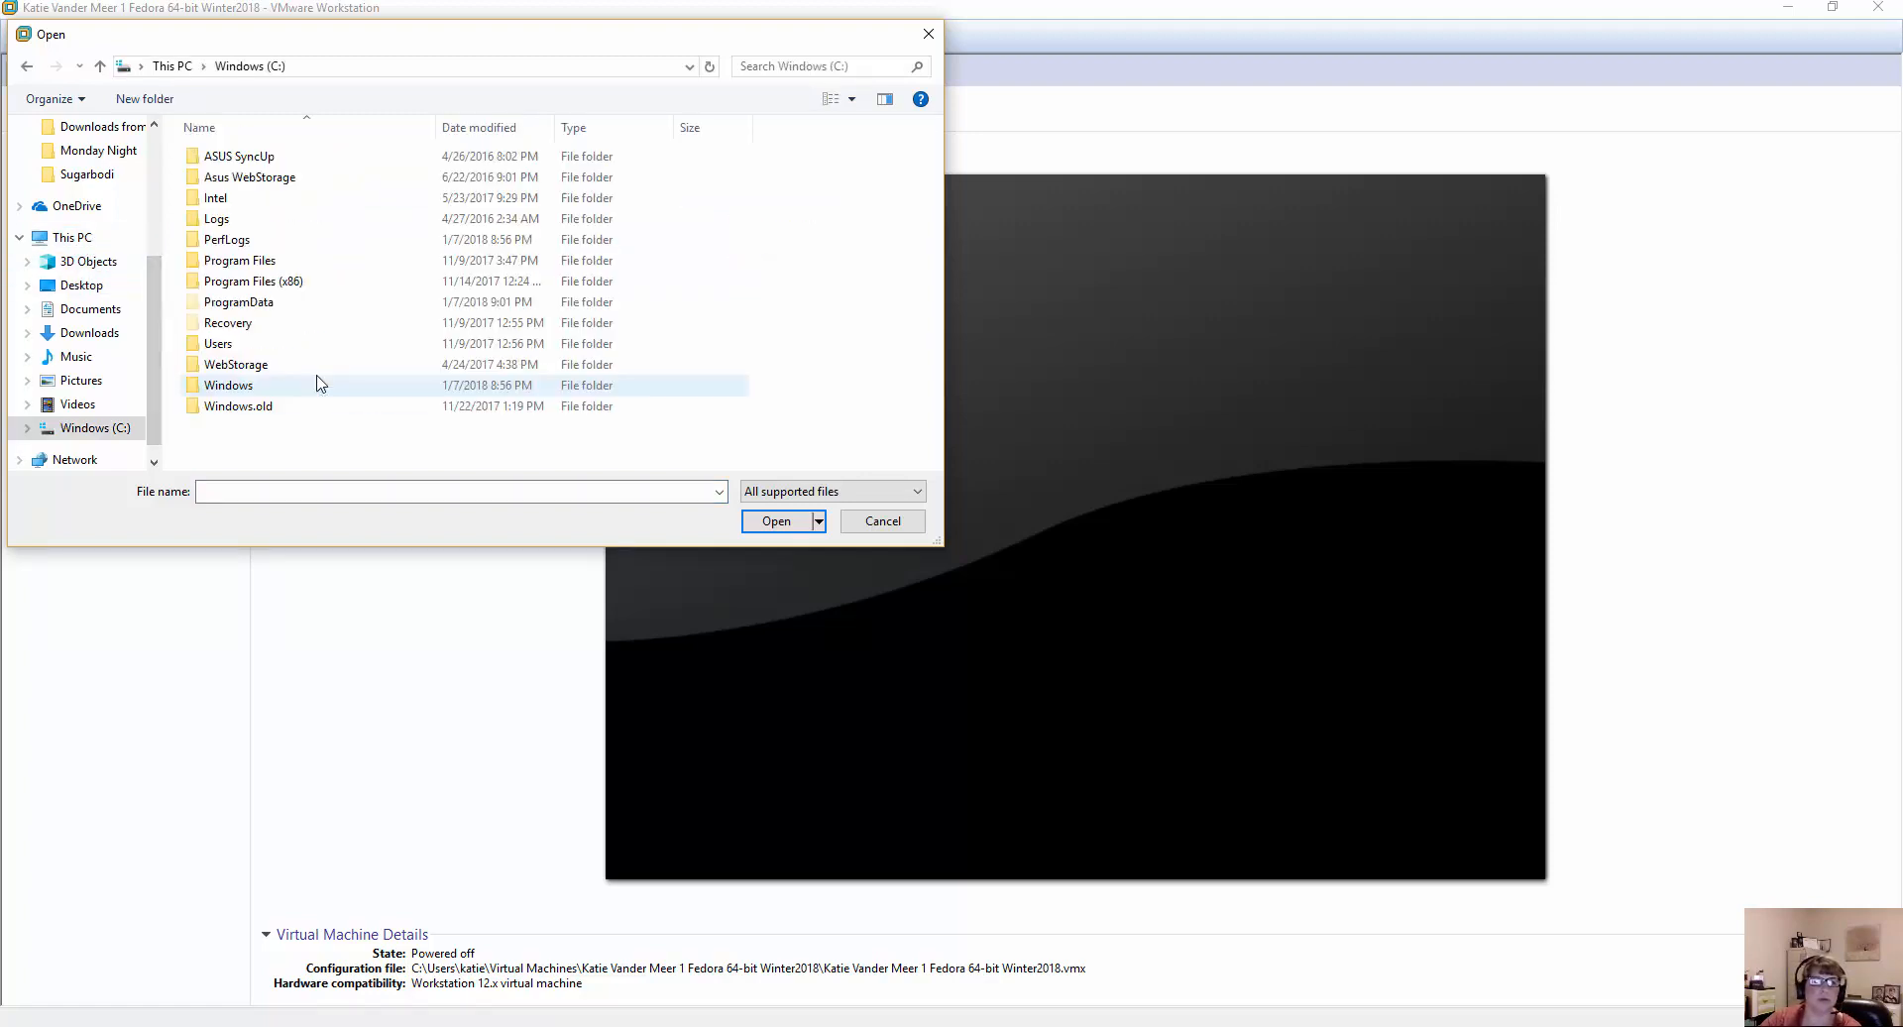
{"action": "double_click", "coordinate": [228, 347]}
{"action": "left_click", "coordinate": [218, 206]}
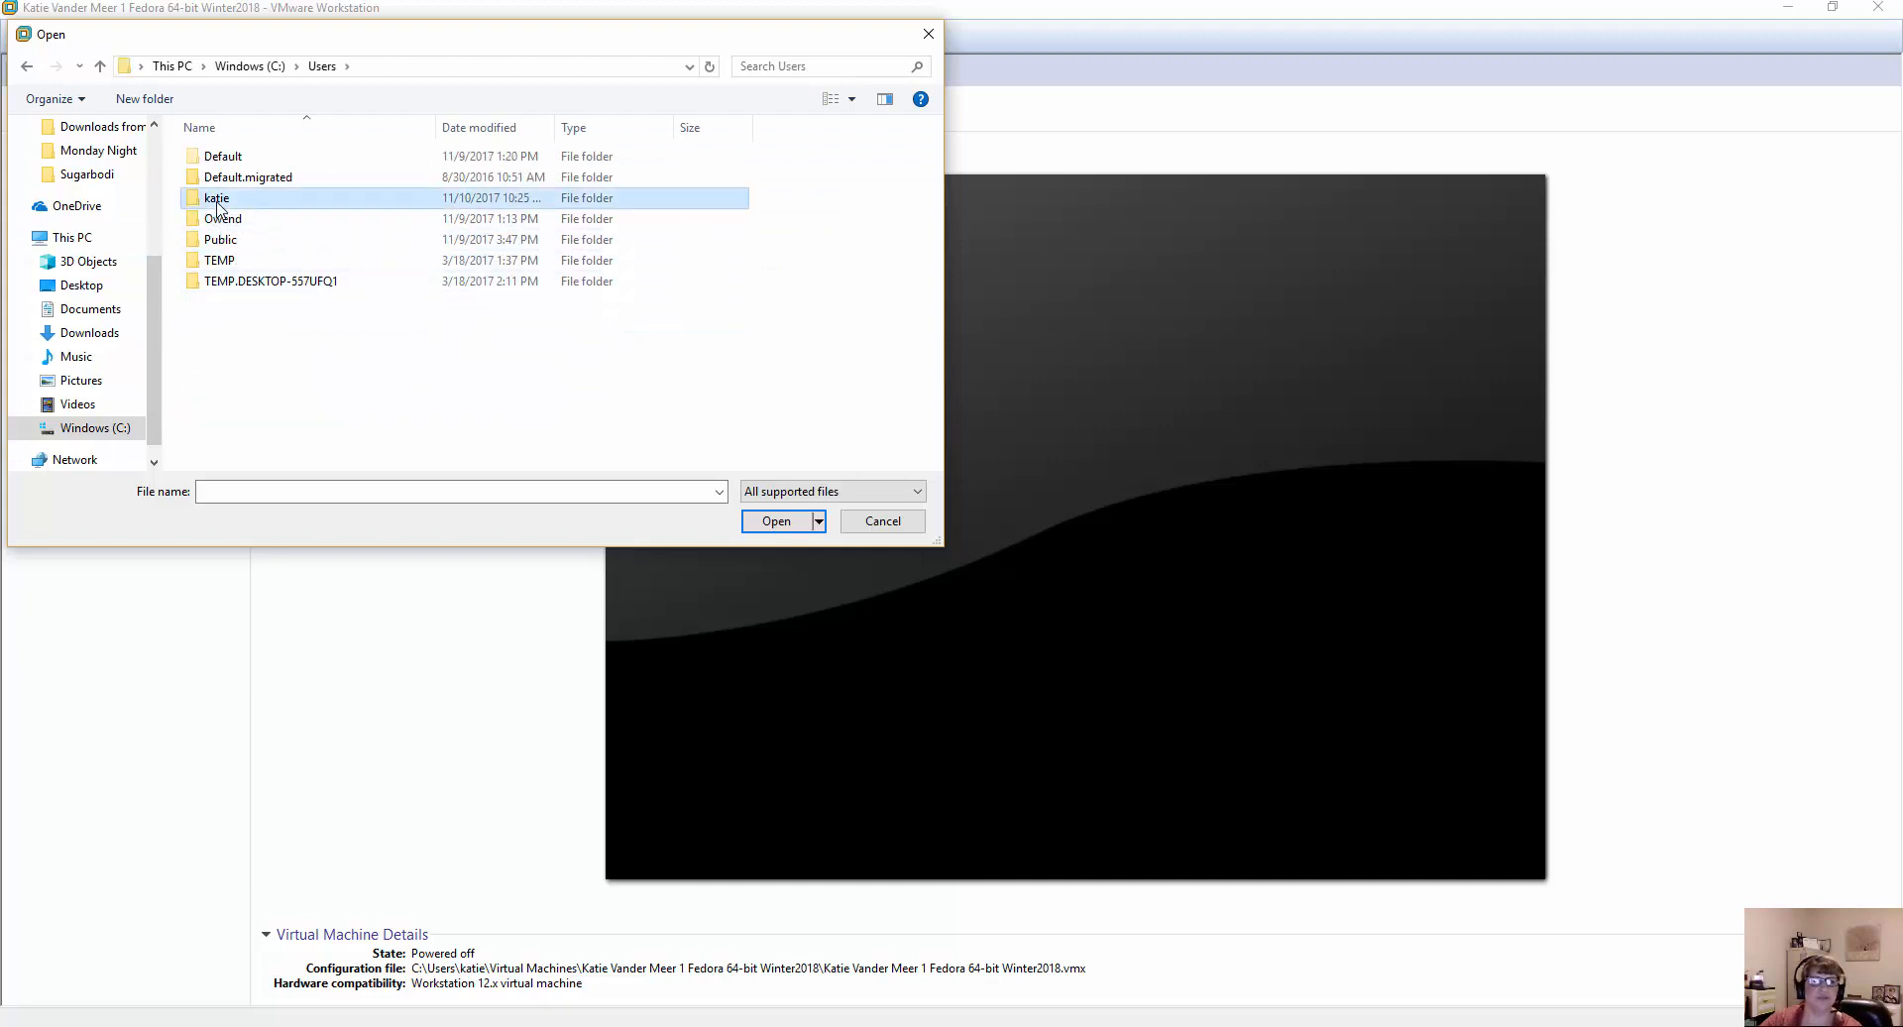
{"action": "double_click", "coordinate": [218, 205]}
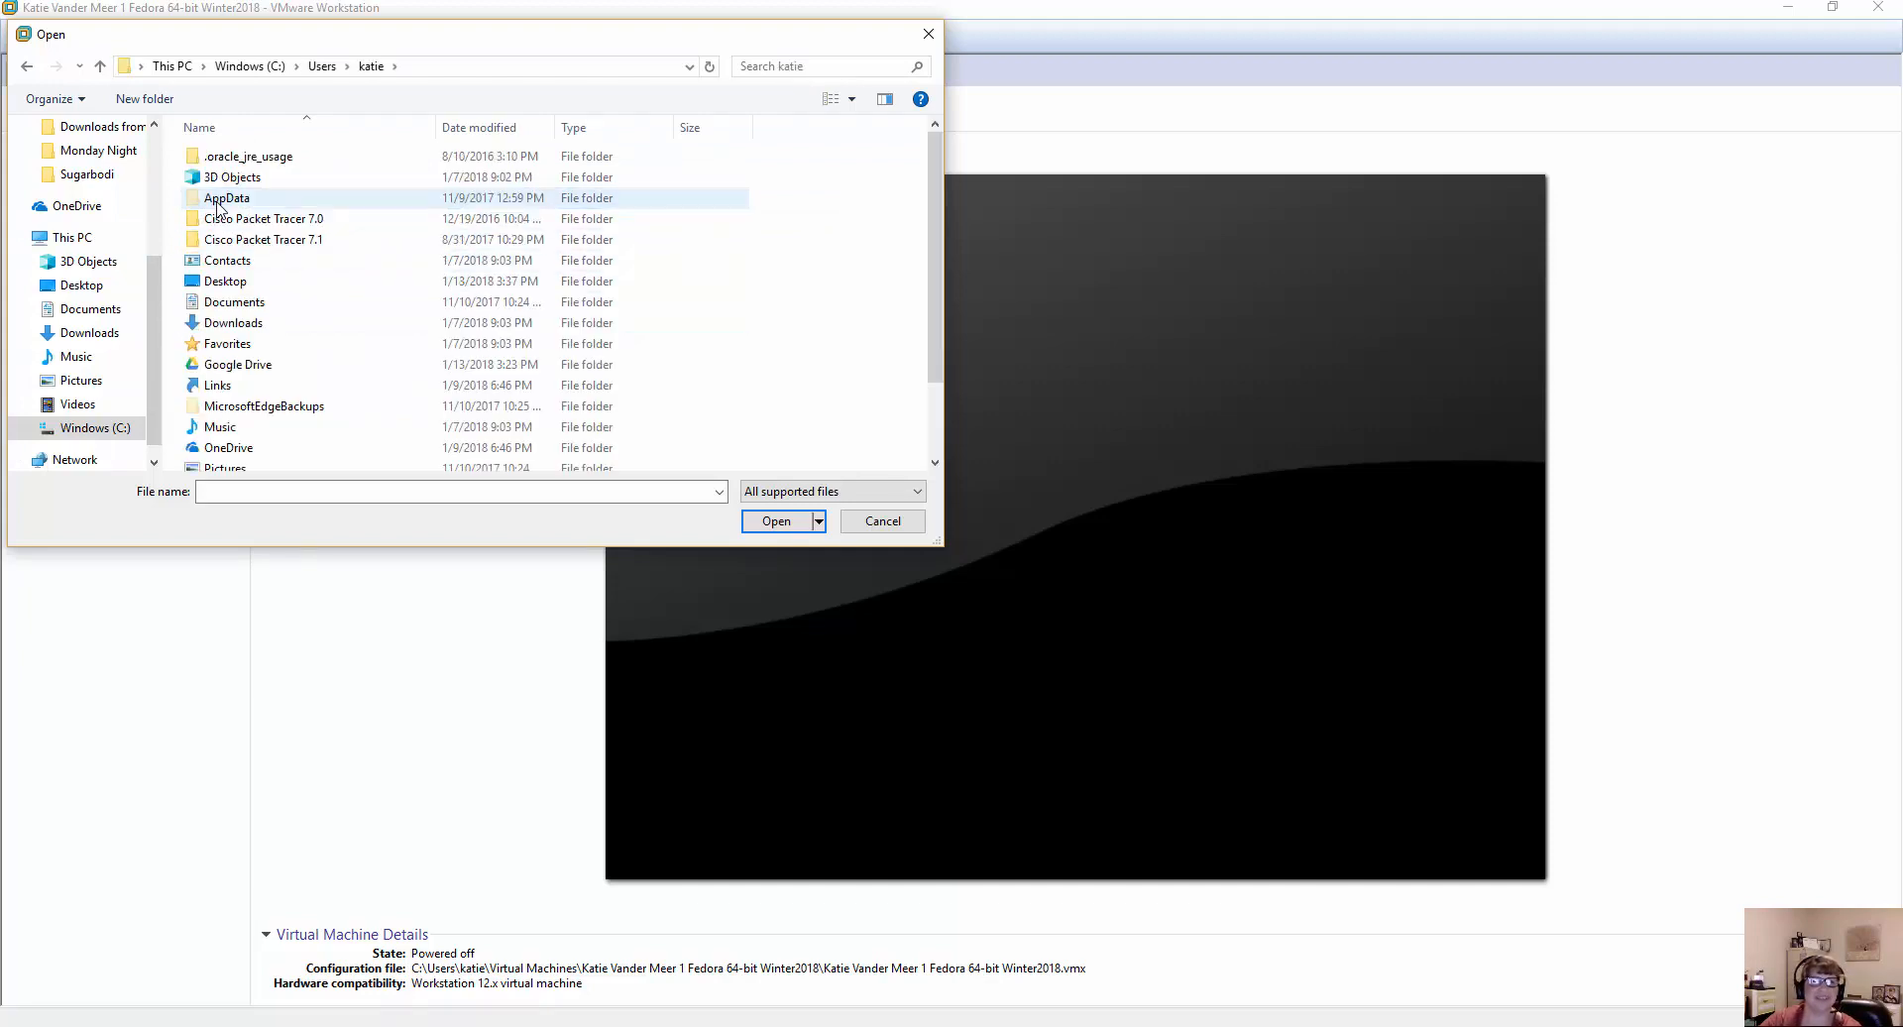
{"action": "double_click", "coordinate": [240, 282]}
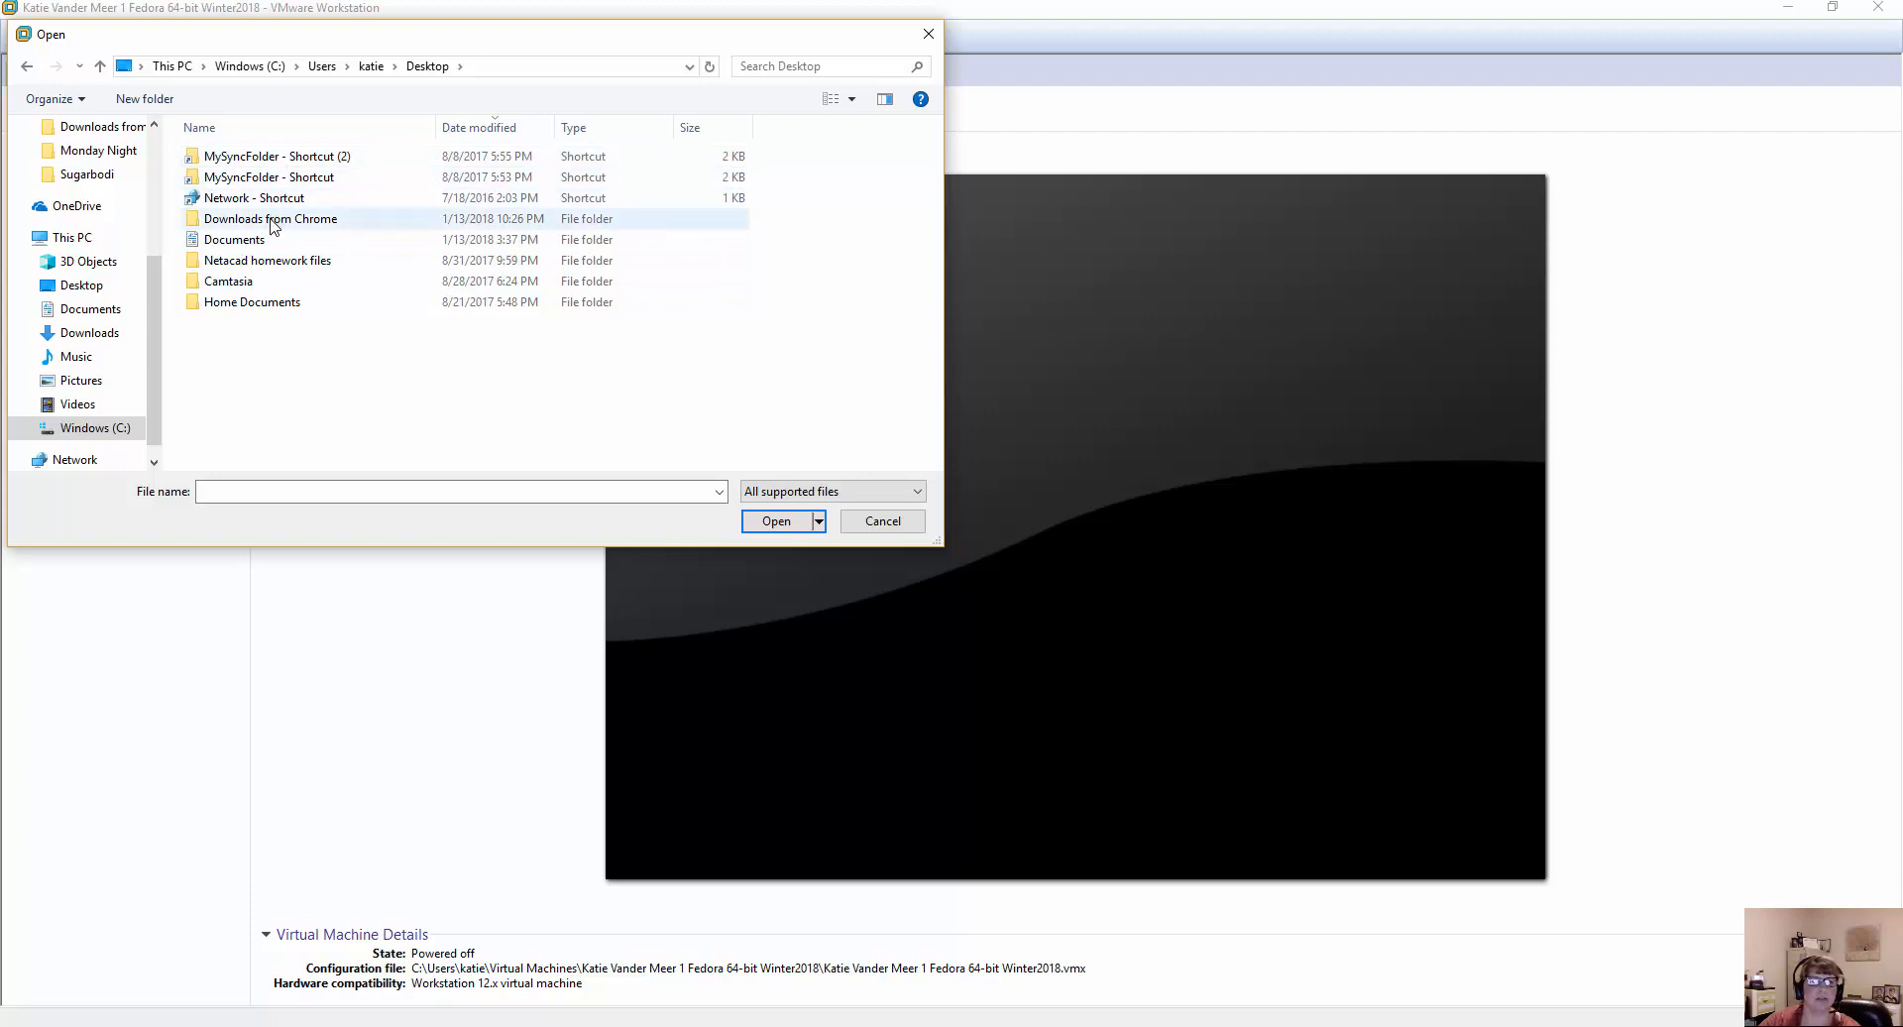
Check the VM Images folder inside Documents for a virtual machine file, and cancel the opening.
{"action": "double_click", "coordinate": [254, 242]}
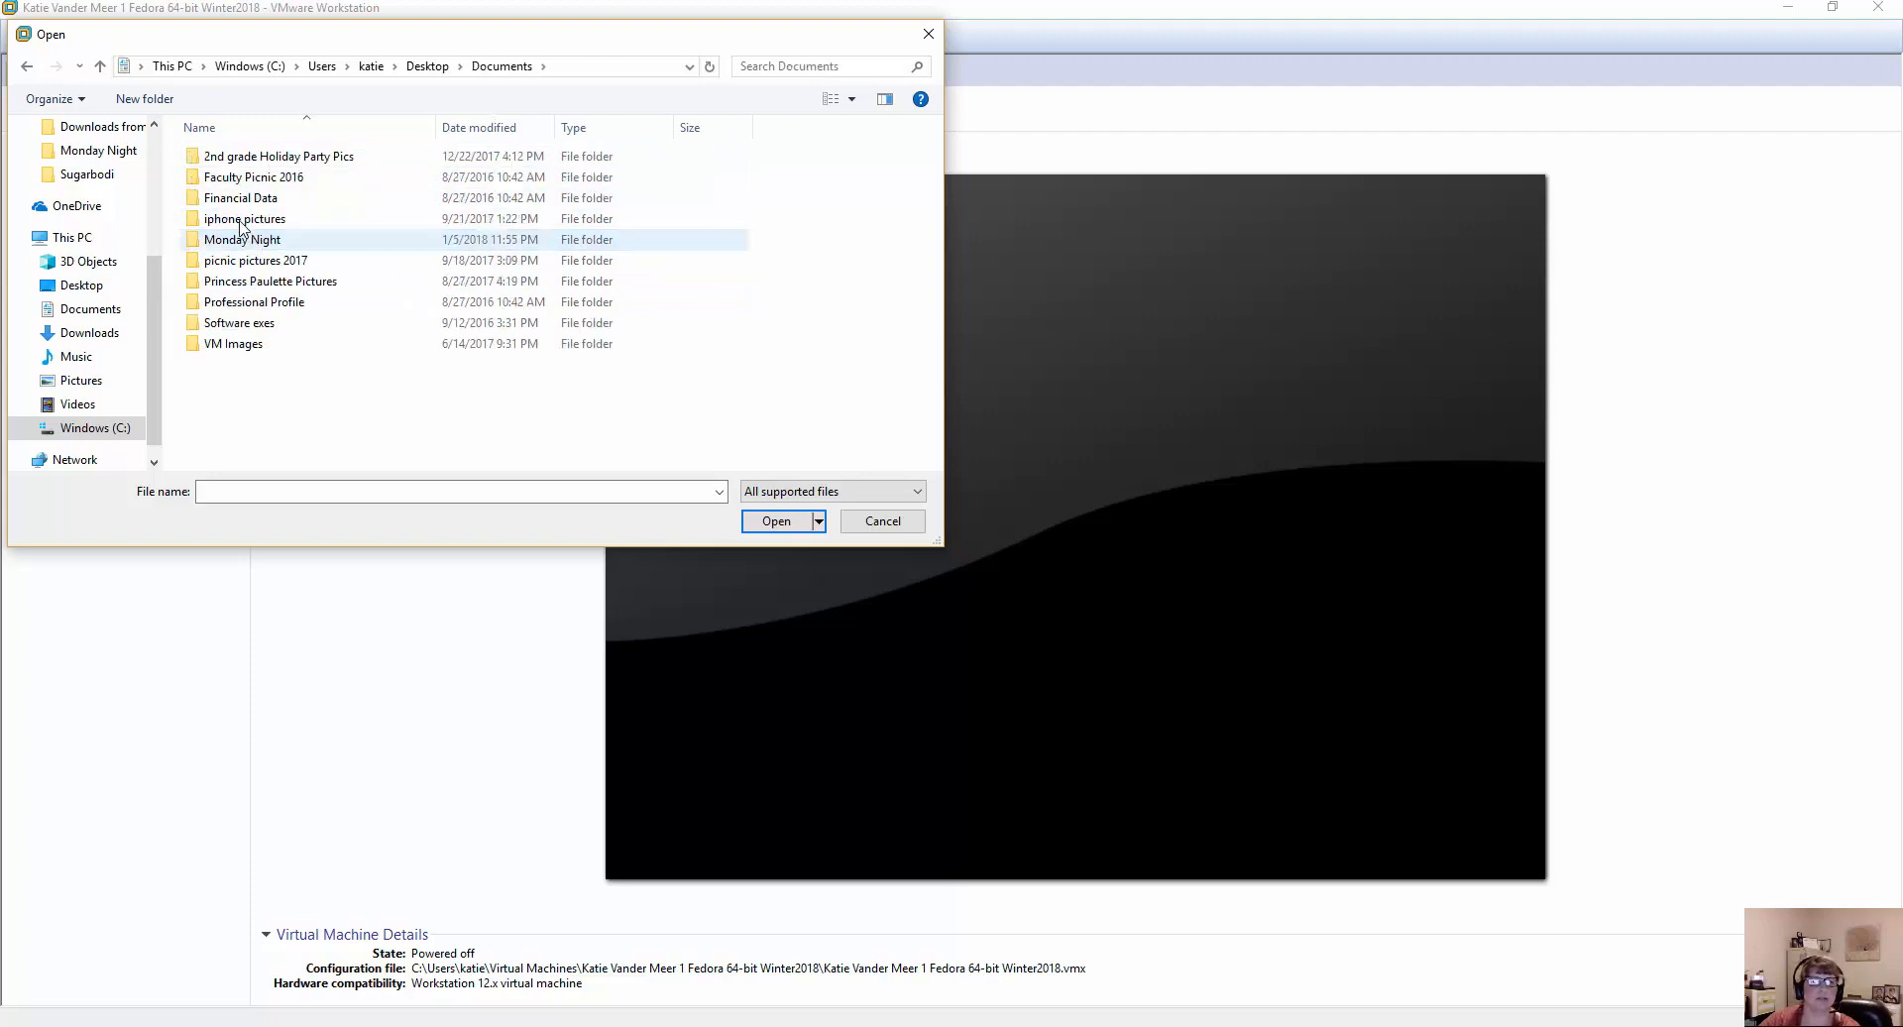
{"action": "double_click", "coordinate": [235, 347]}
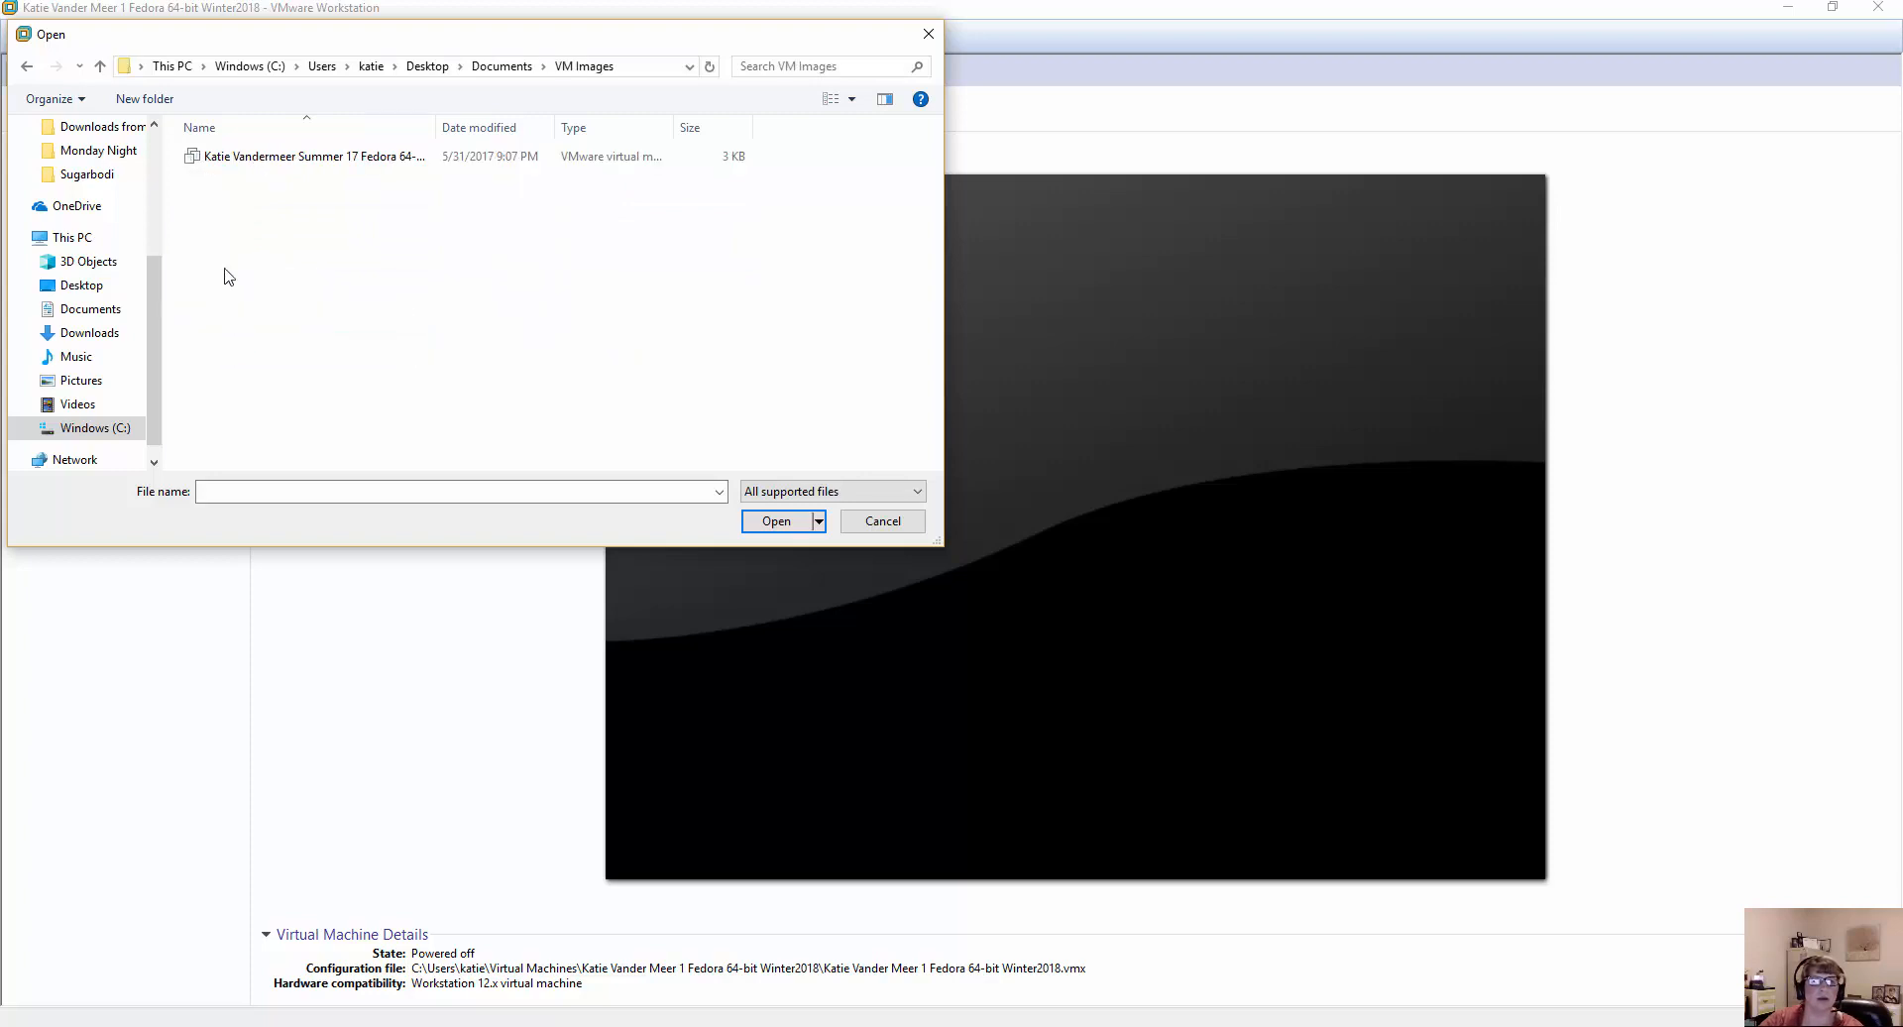
{"action": "left_click", "coordinate": [99, 66]}
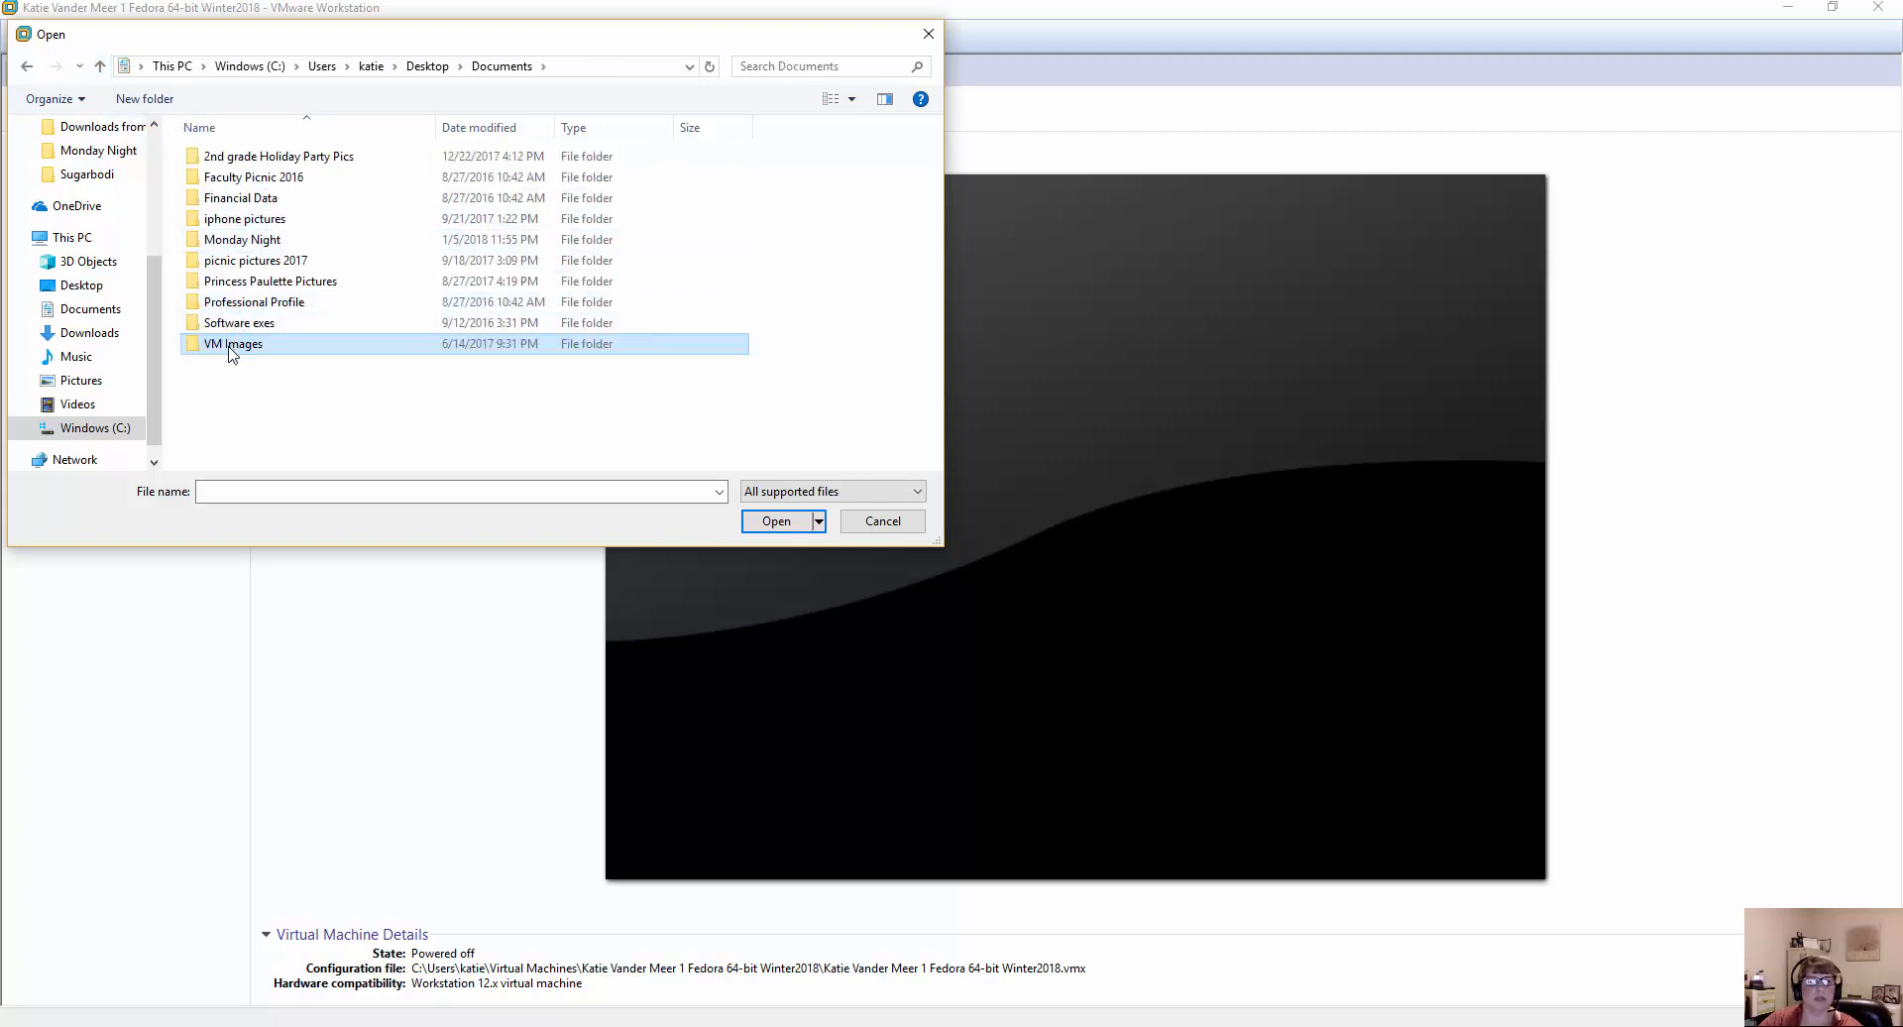
{"action": "double_click", "coordinate": [233, 346]}
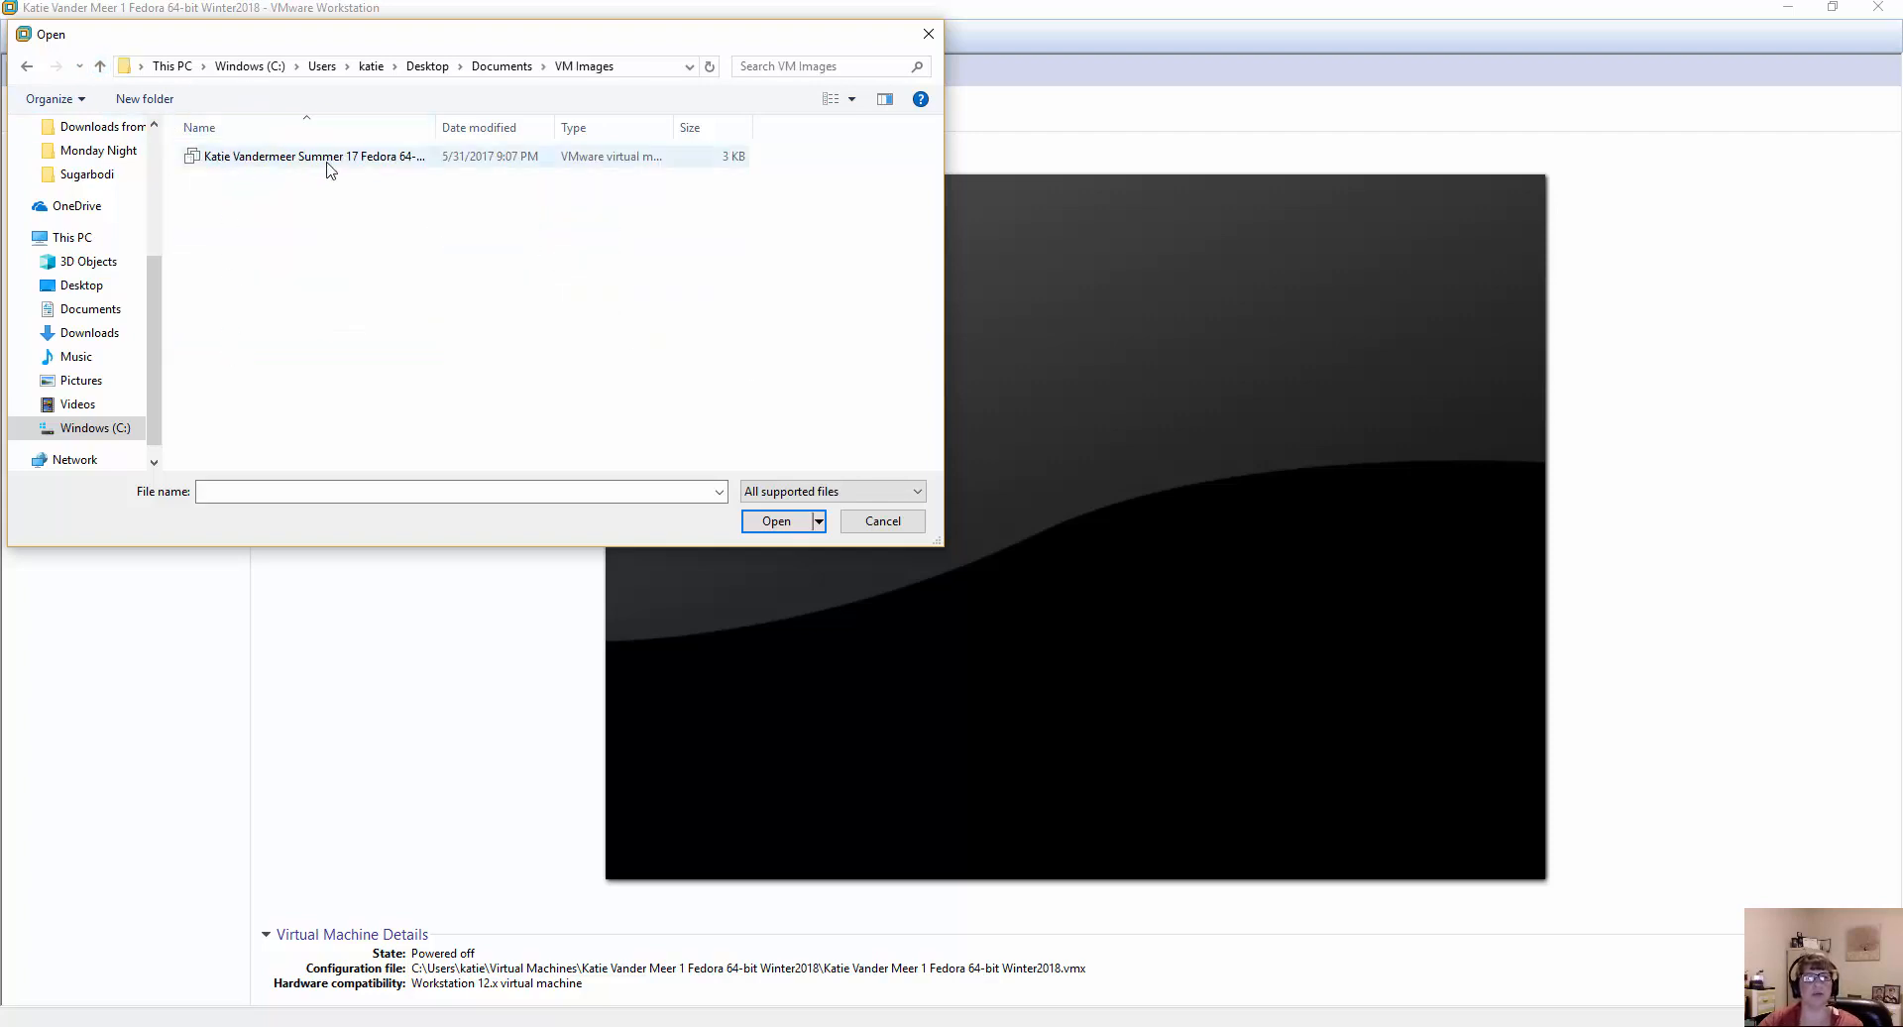
{"action": "left_click", "coordinate": [882, 521]}
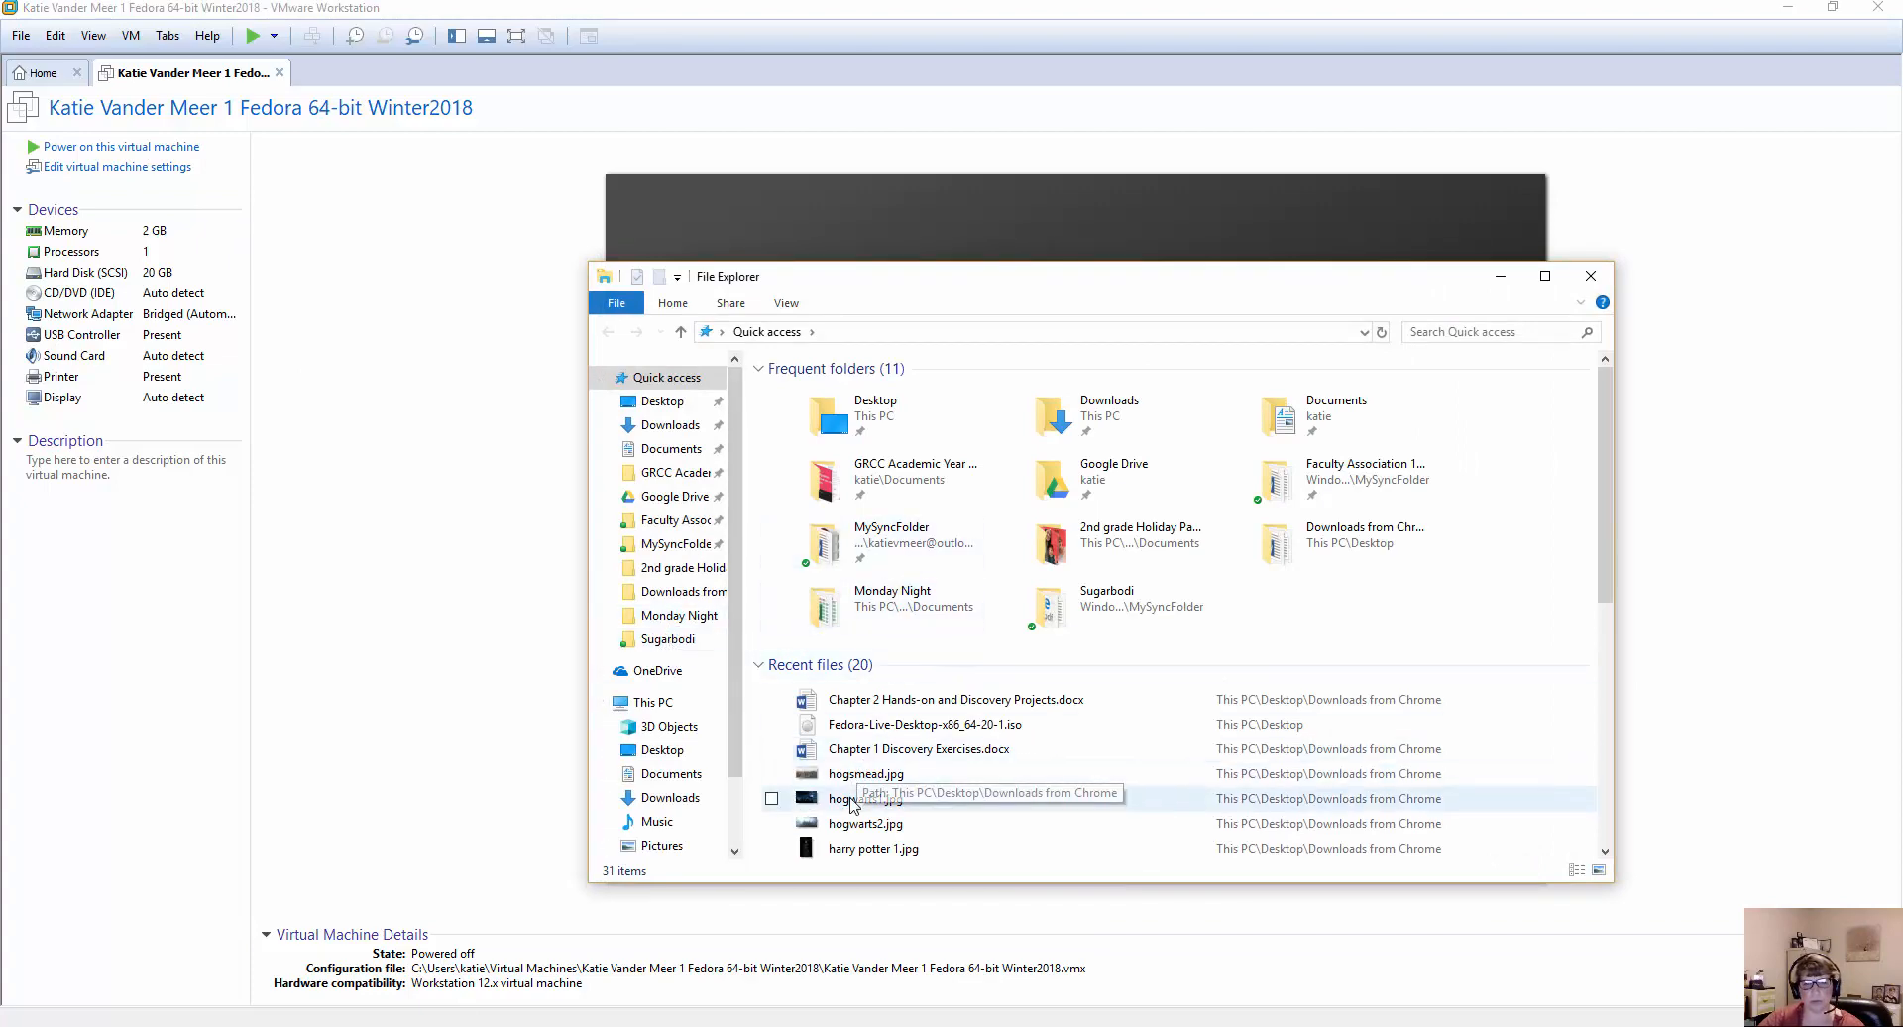
In File Explorer, examine the virtual machine files in the VM Images folder under Desktop > Documents, and return to Documents.
{"action": "left_click", "coordinate": [656, 749]}
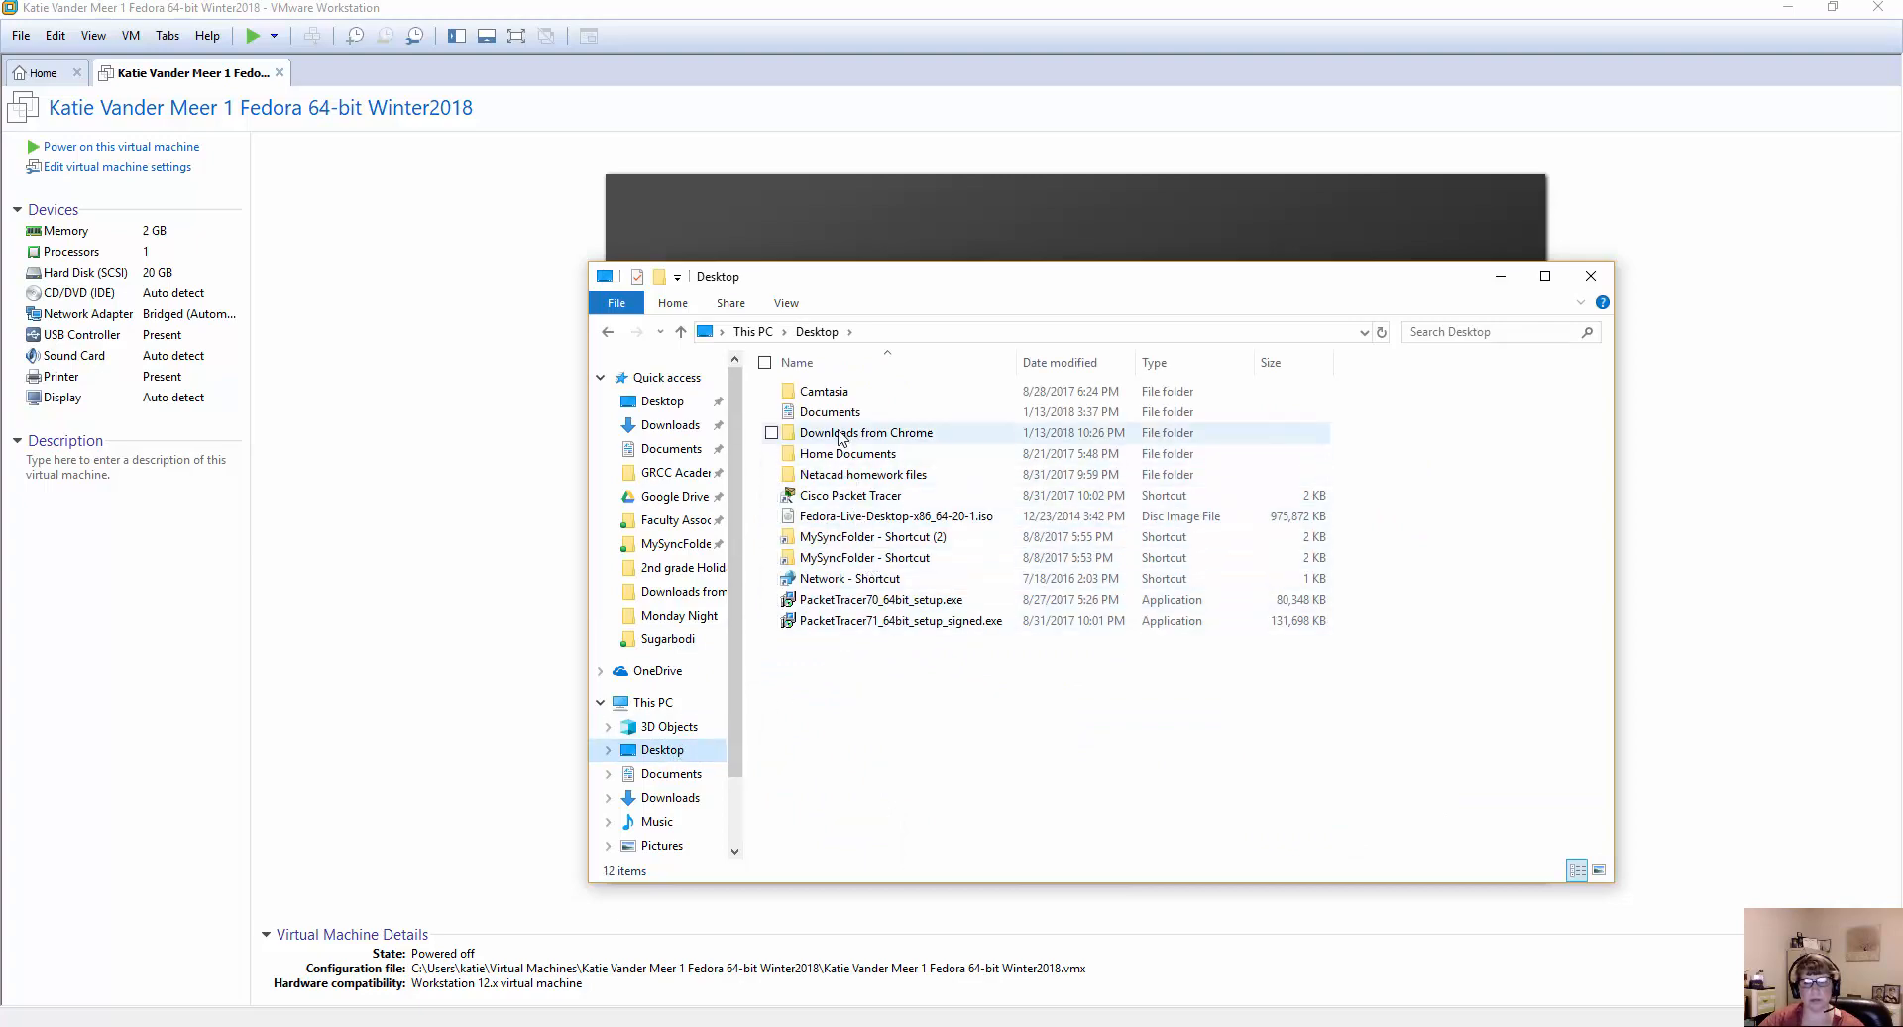
{"action": "double_click", "coordinate": [829, 411]}
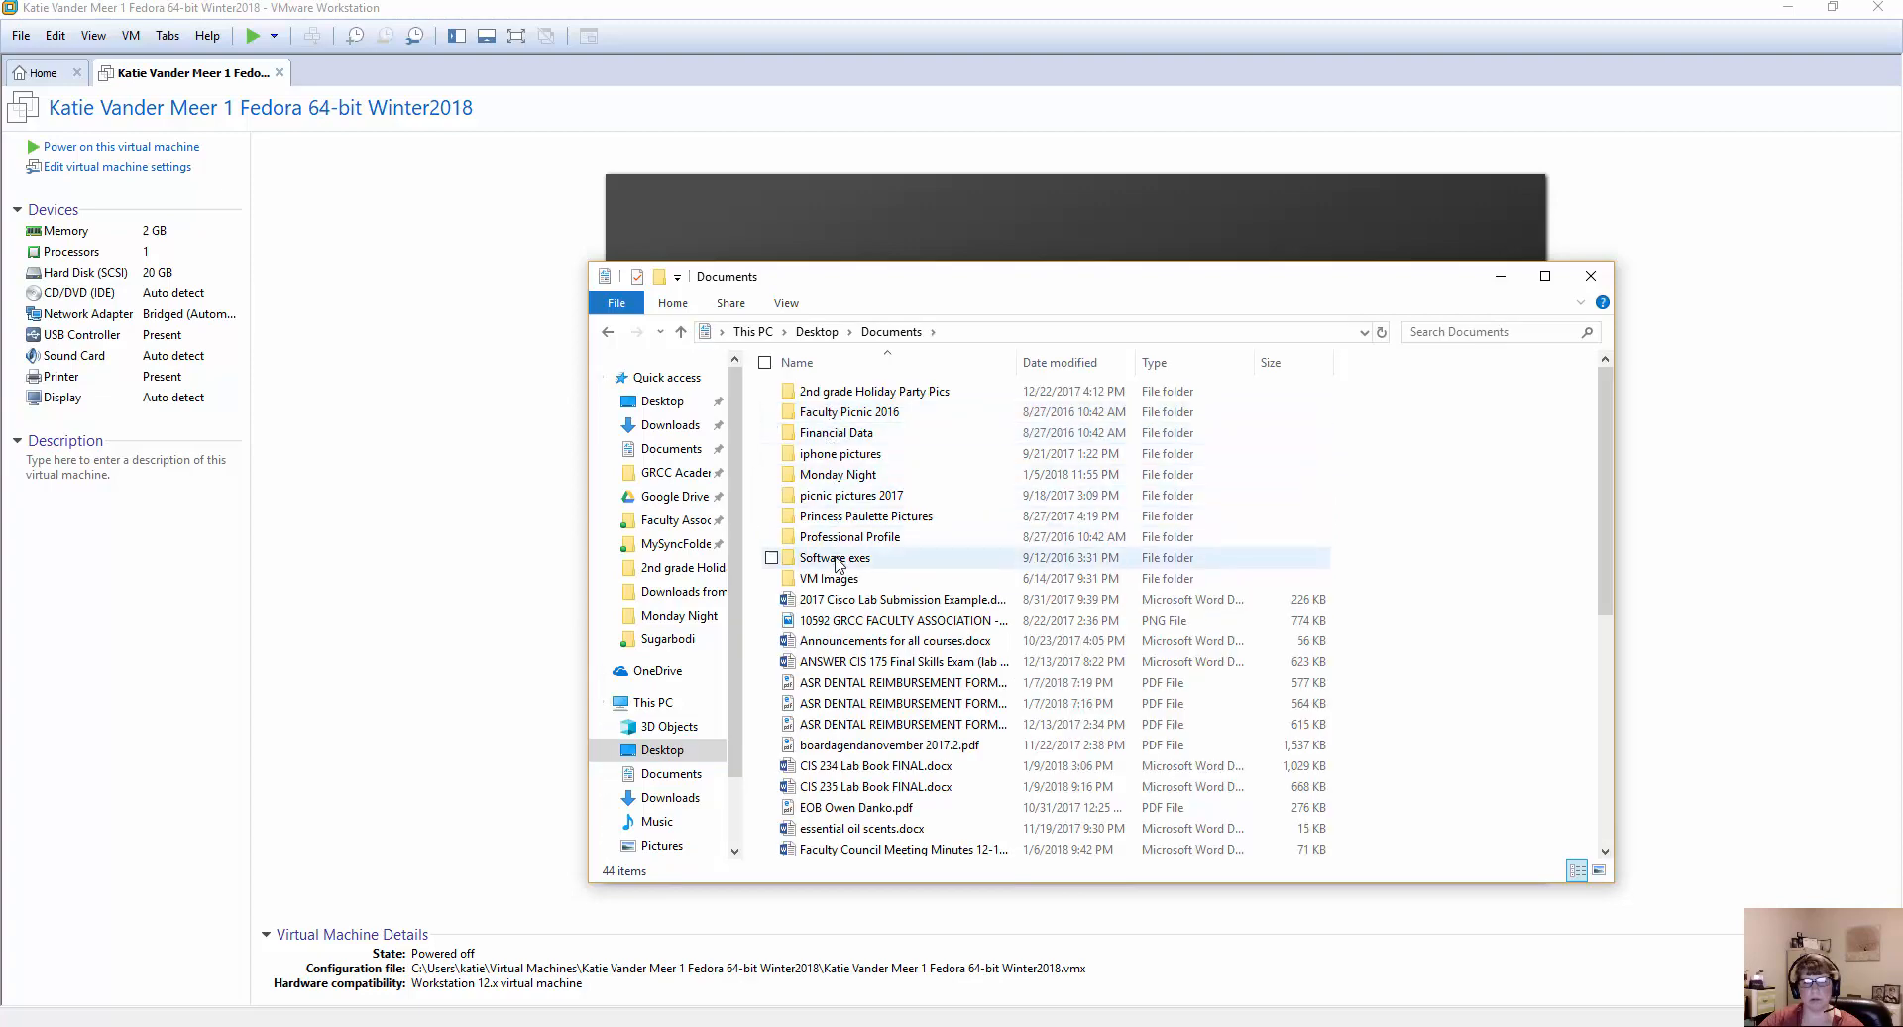
{"action": "double_click", "coordinate": [837, 579]}
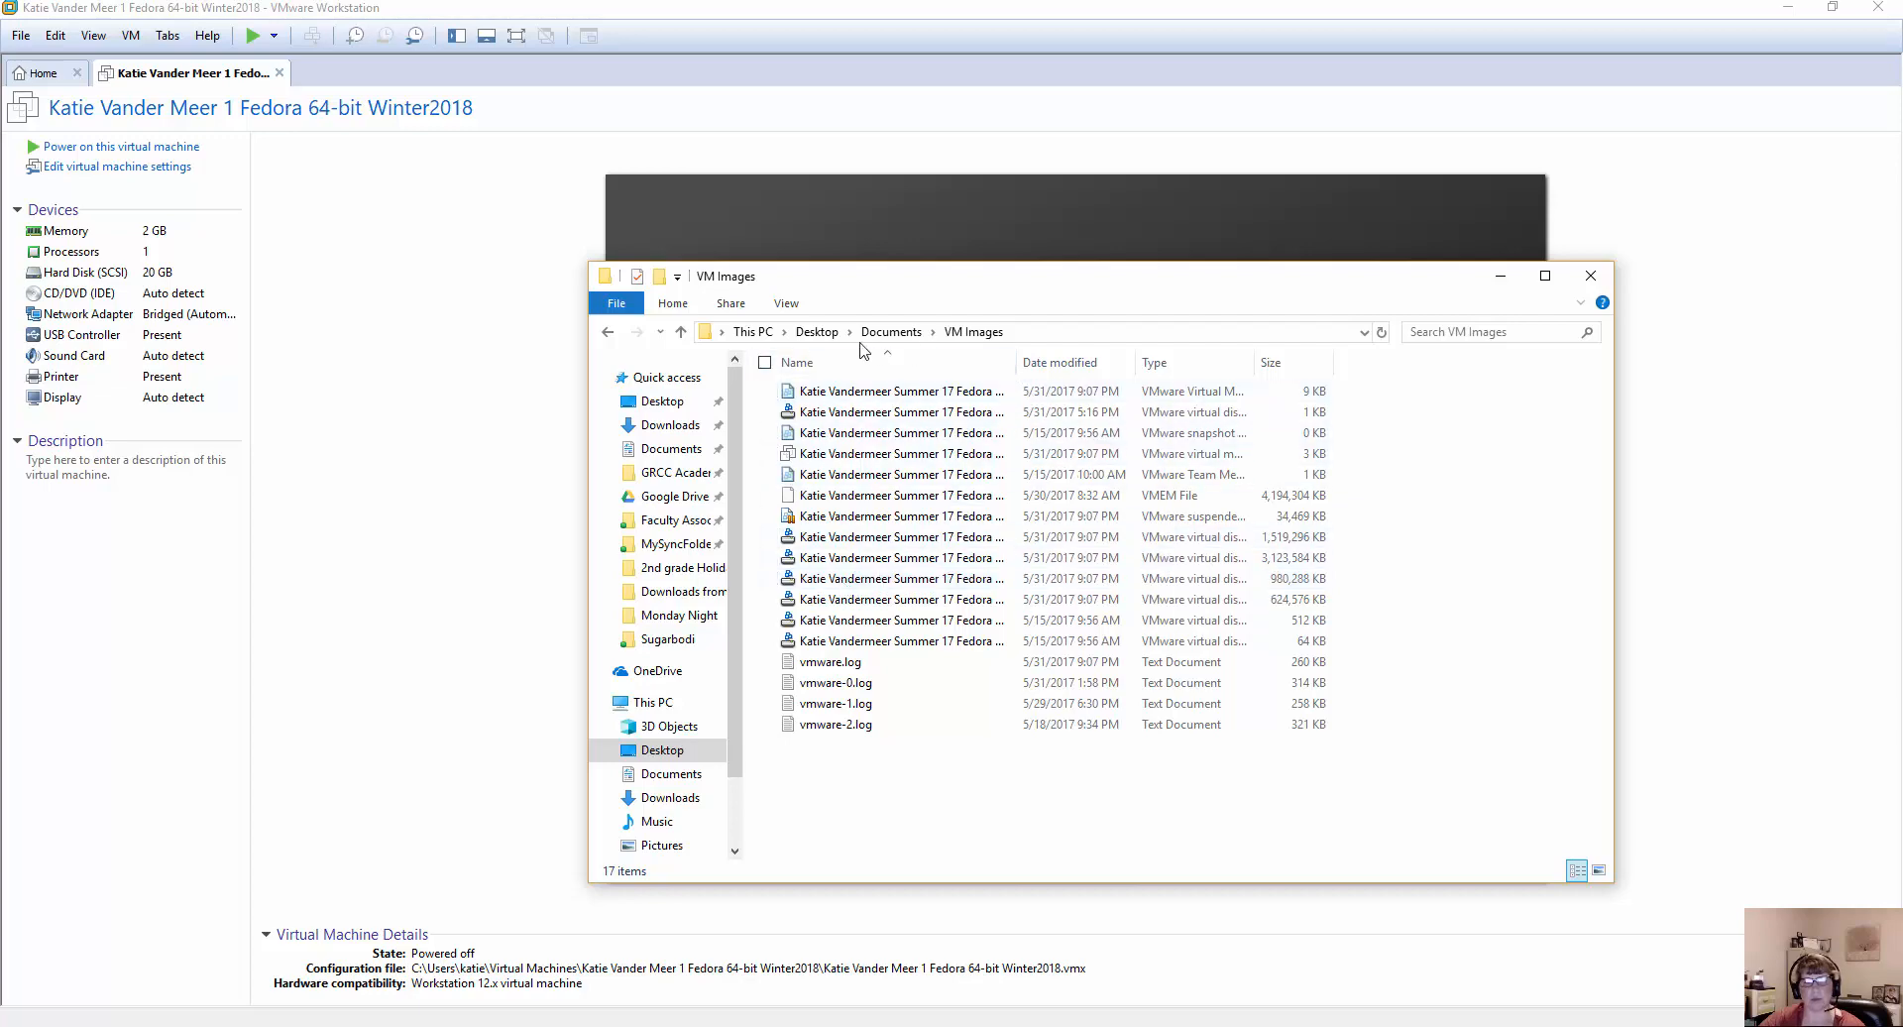
{"action": "left_click", "coordinate": [680, 332]}
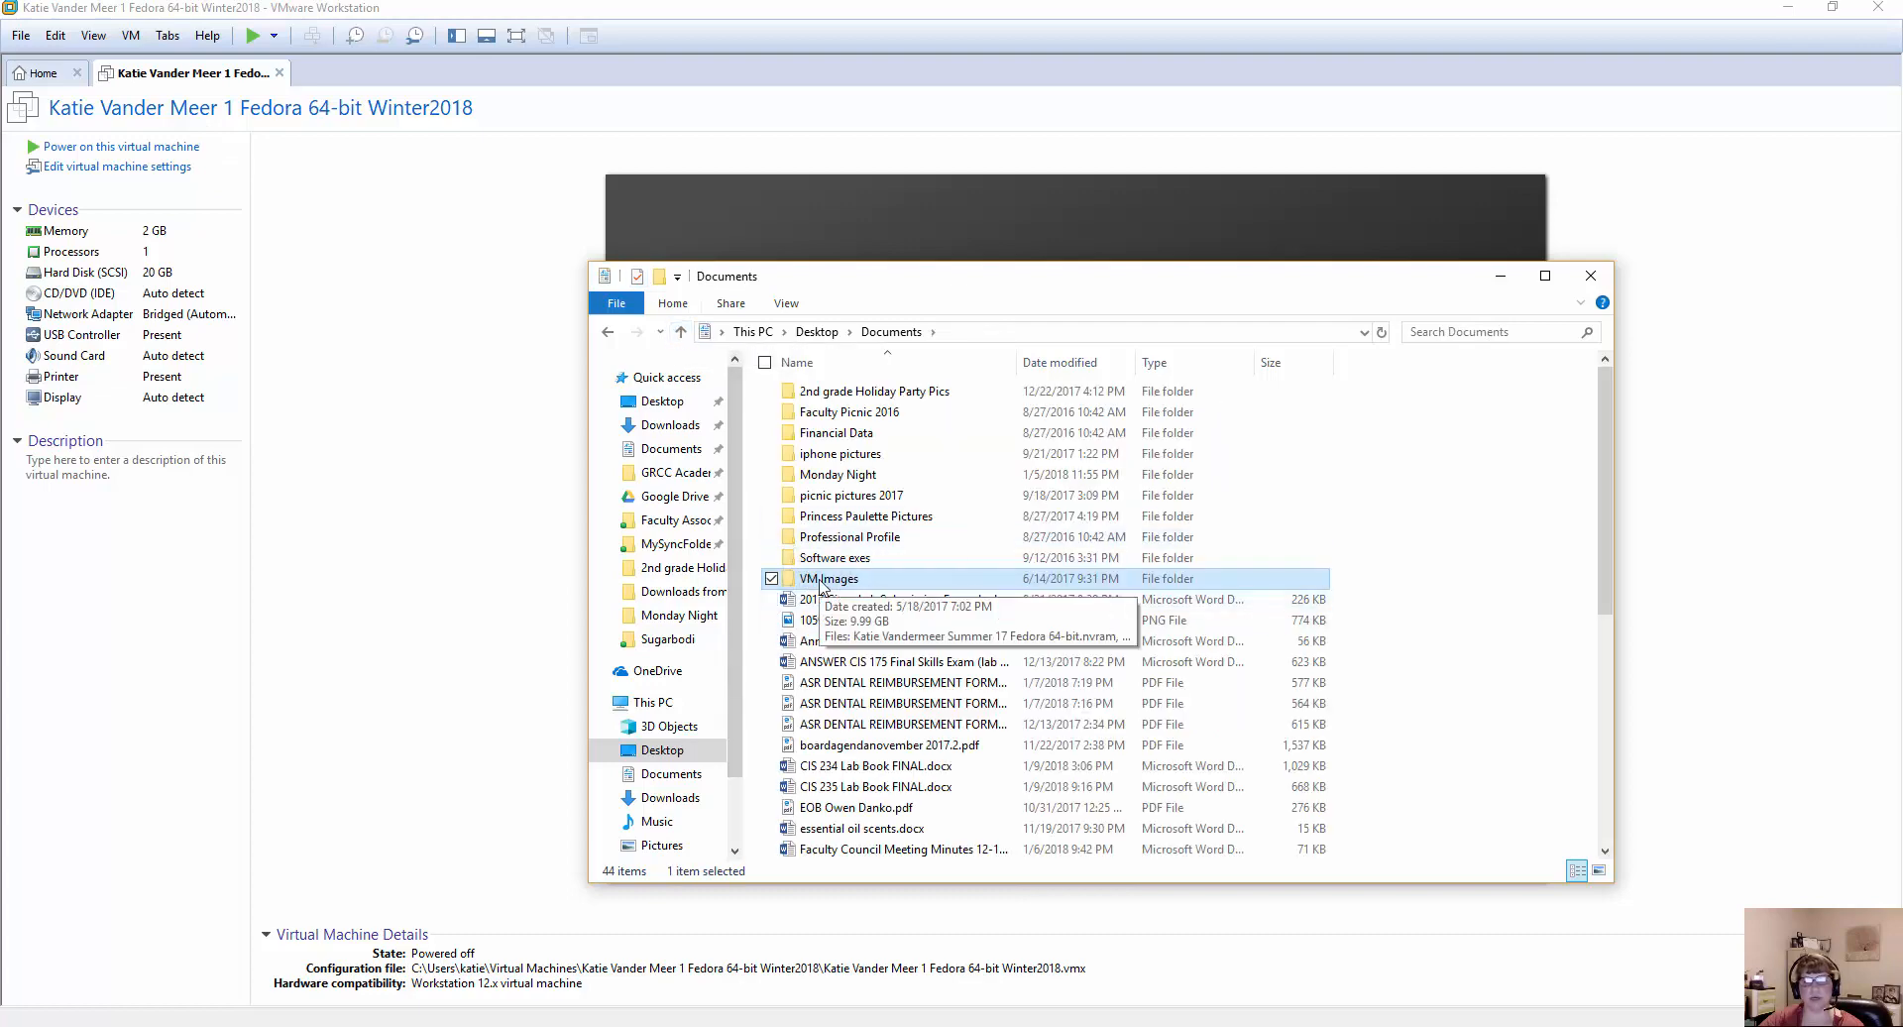
{"action": "double_click", "coordinate": [821, 581]}
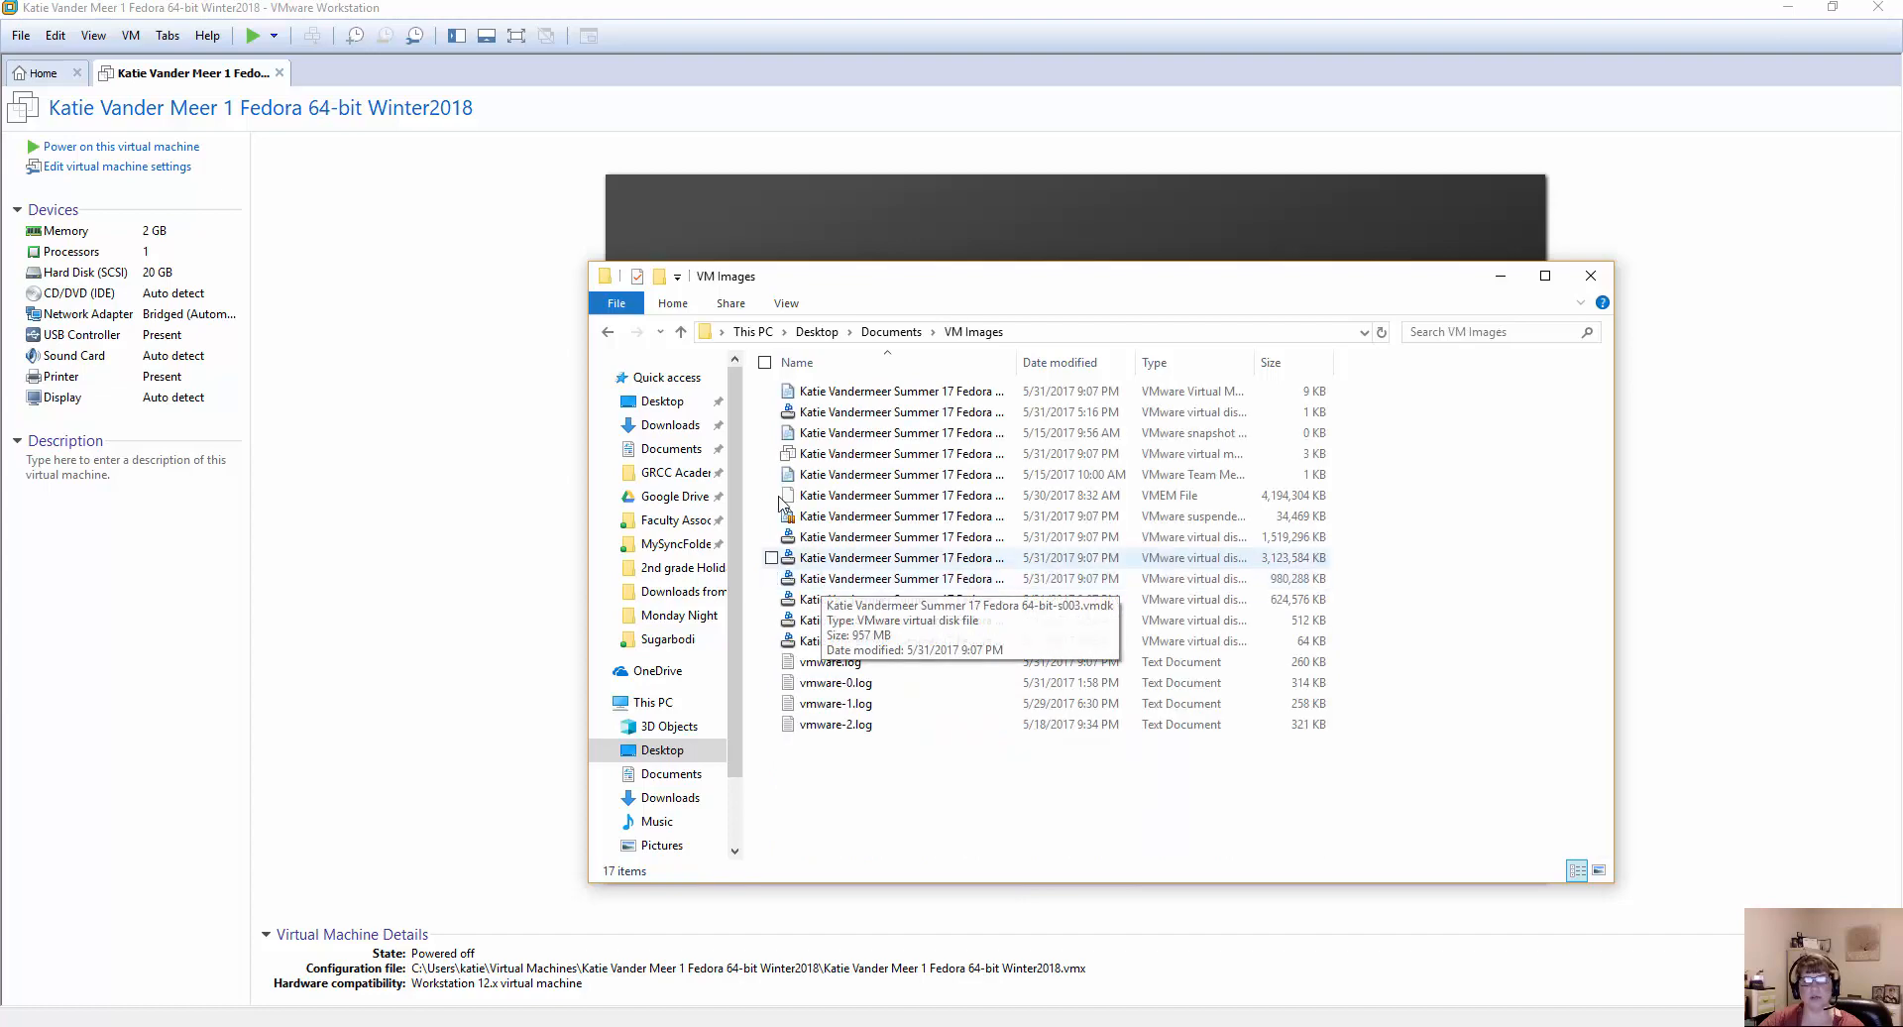
{"action": "left_click", "coordinate": [680, 333]}
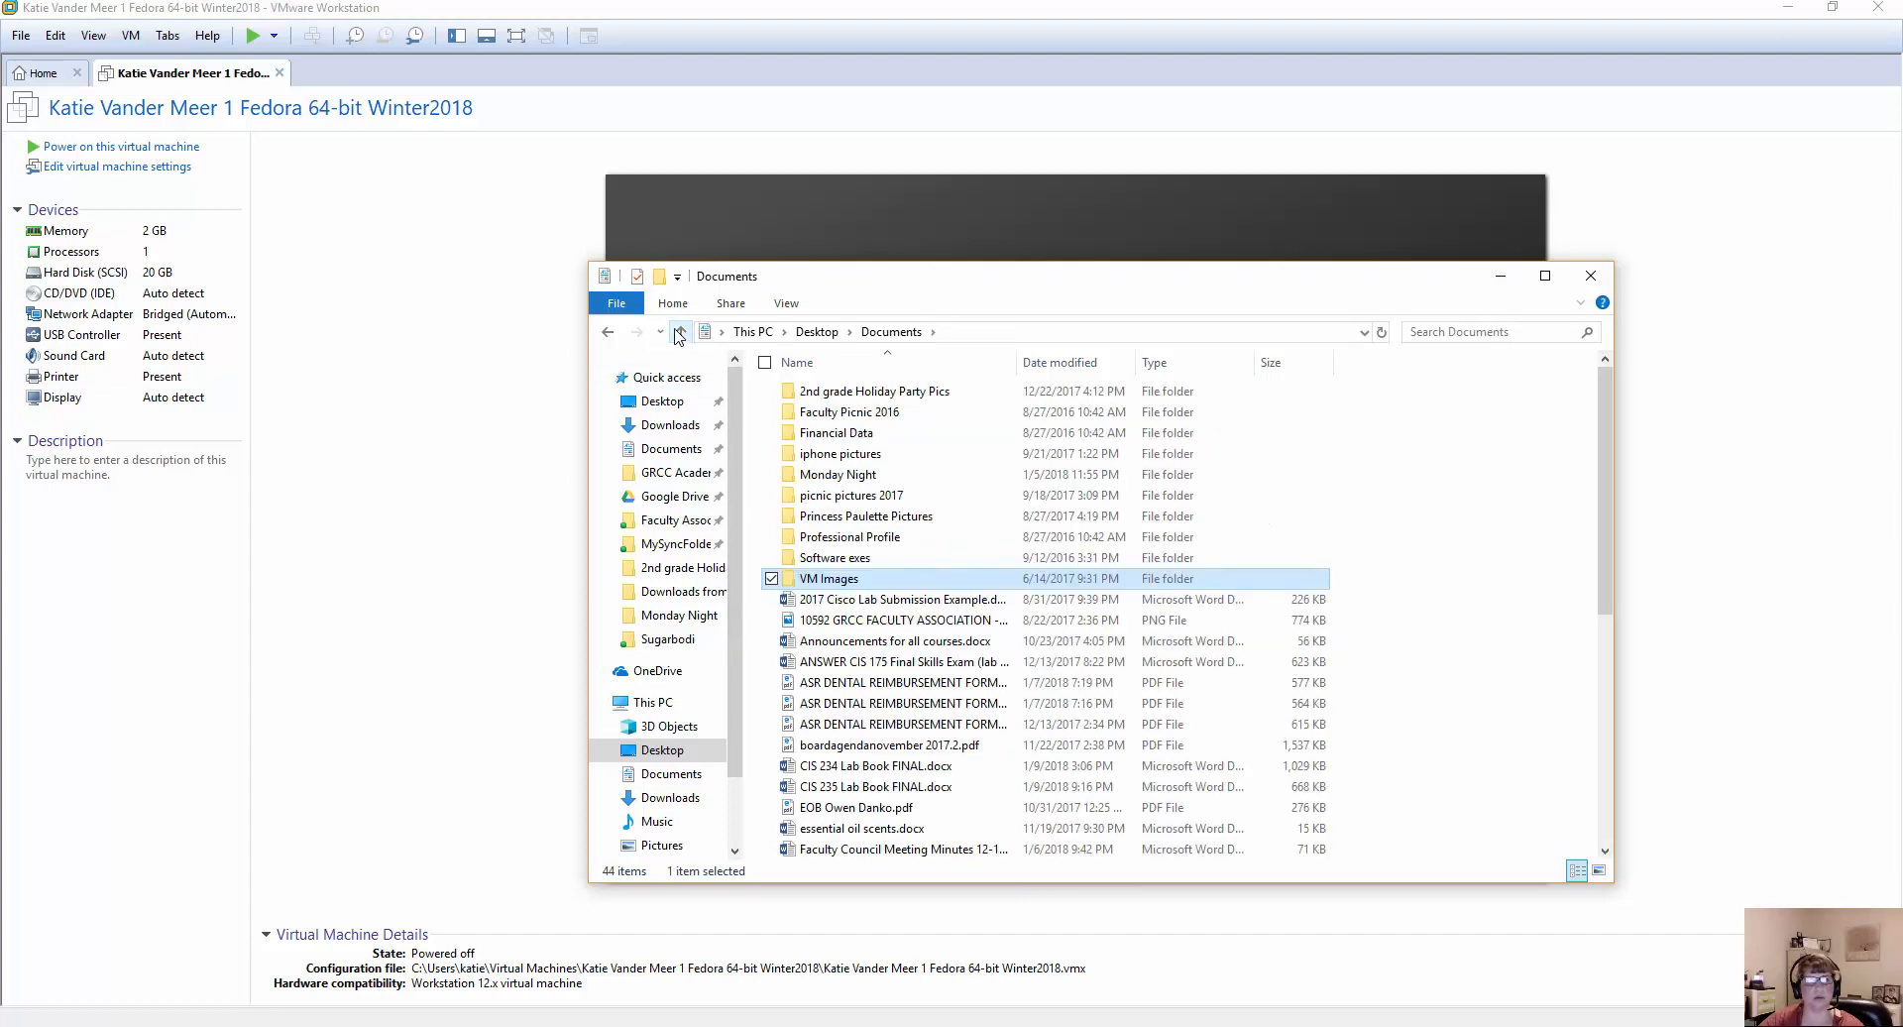
Open the Fedora virtual machine's settings and check the working directory in its general options.
{"action": "left_click", "coordinate": [385, 277]}
{"action": "left_click", "coordinate": [88, 171]}
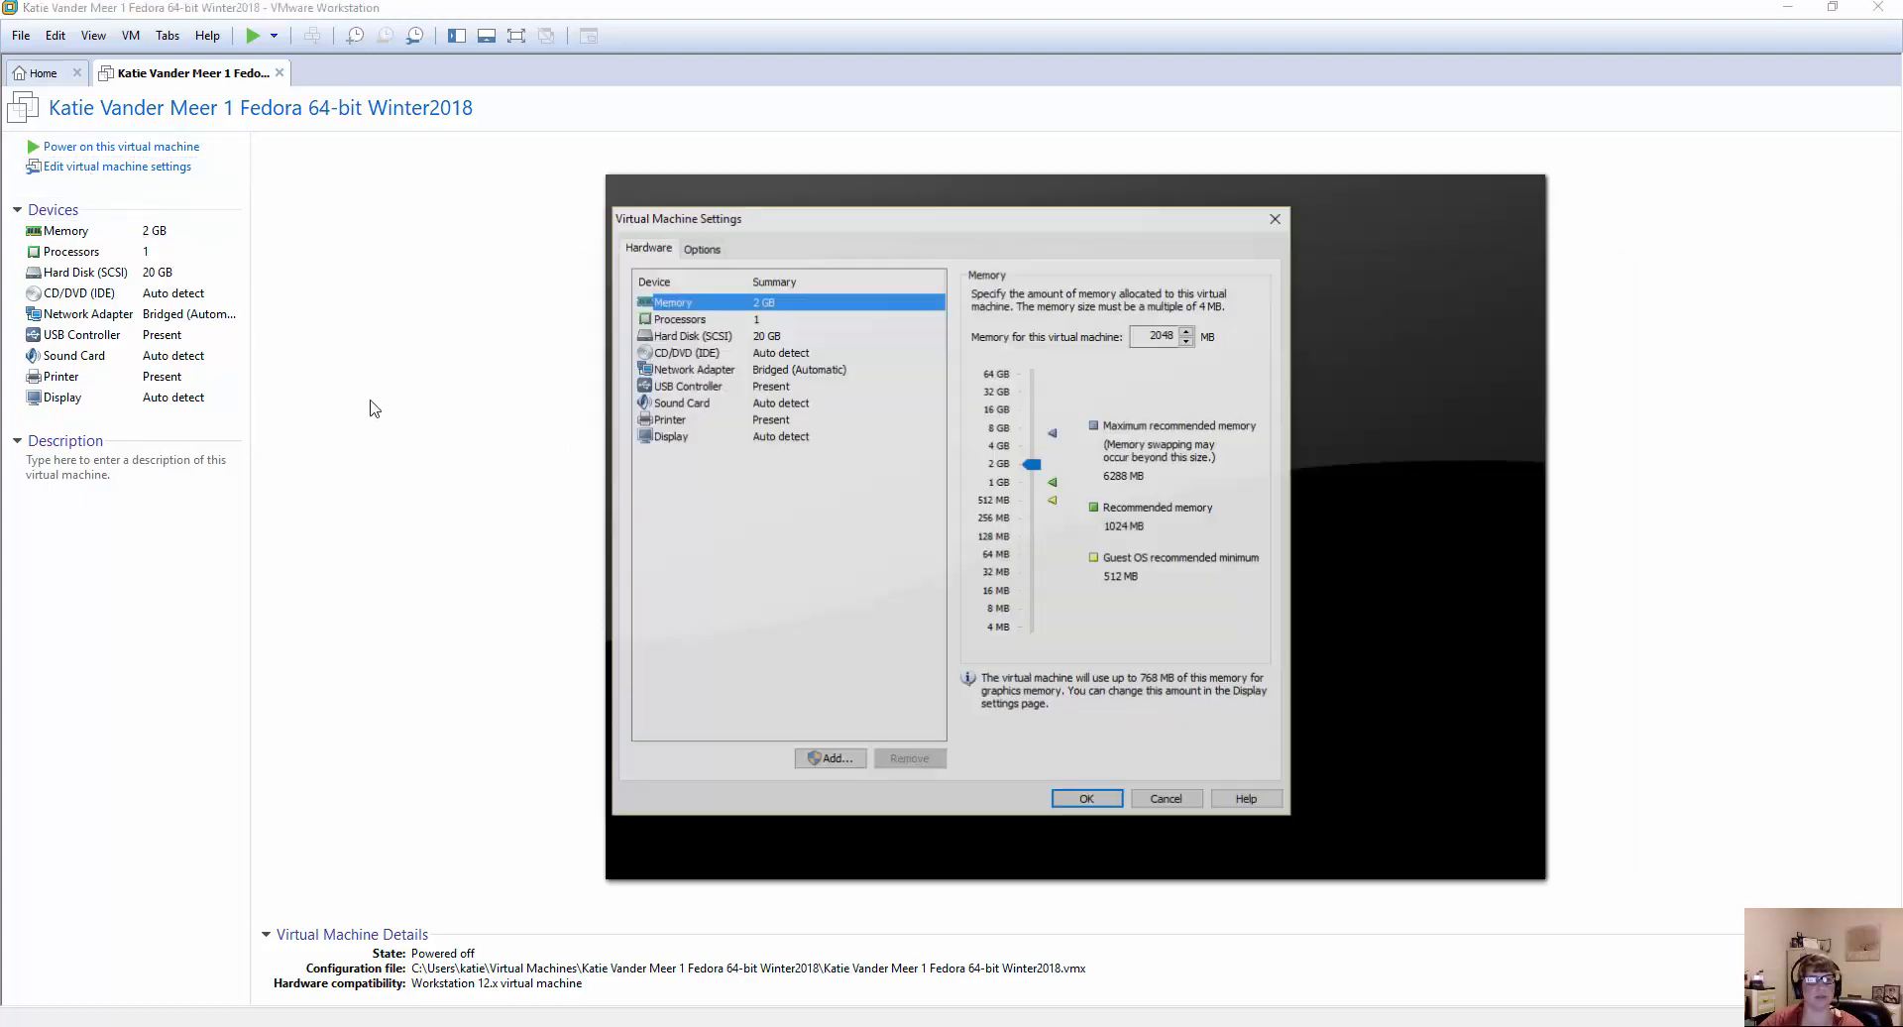
{"action": "left_click", "coordinate": [700, 250]}
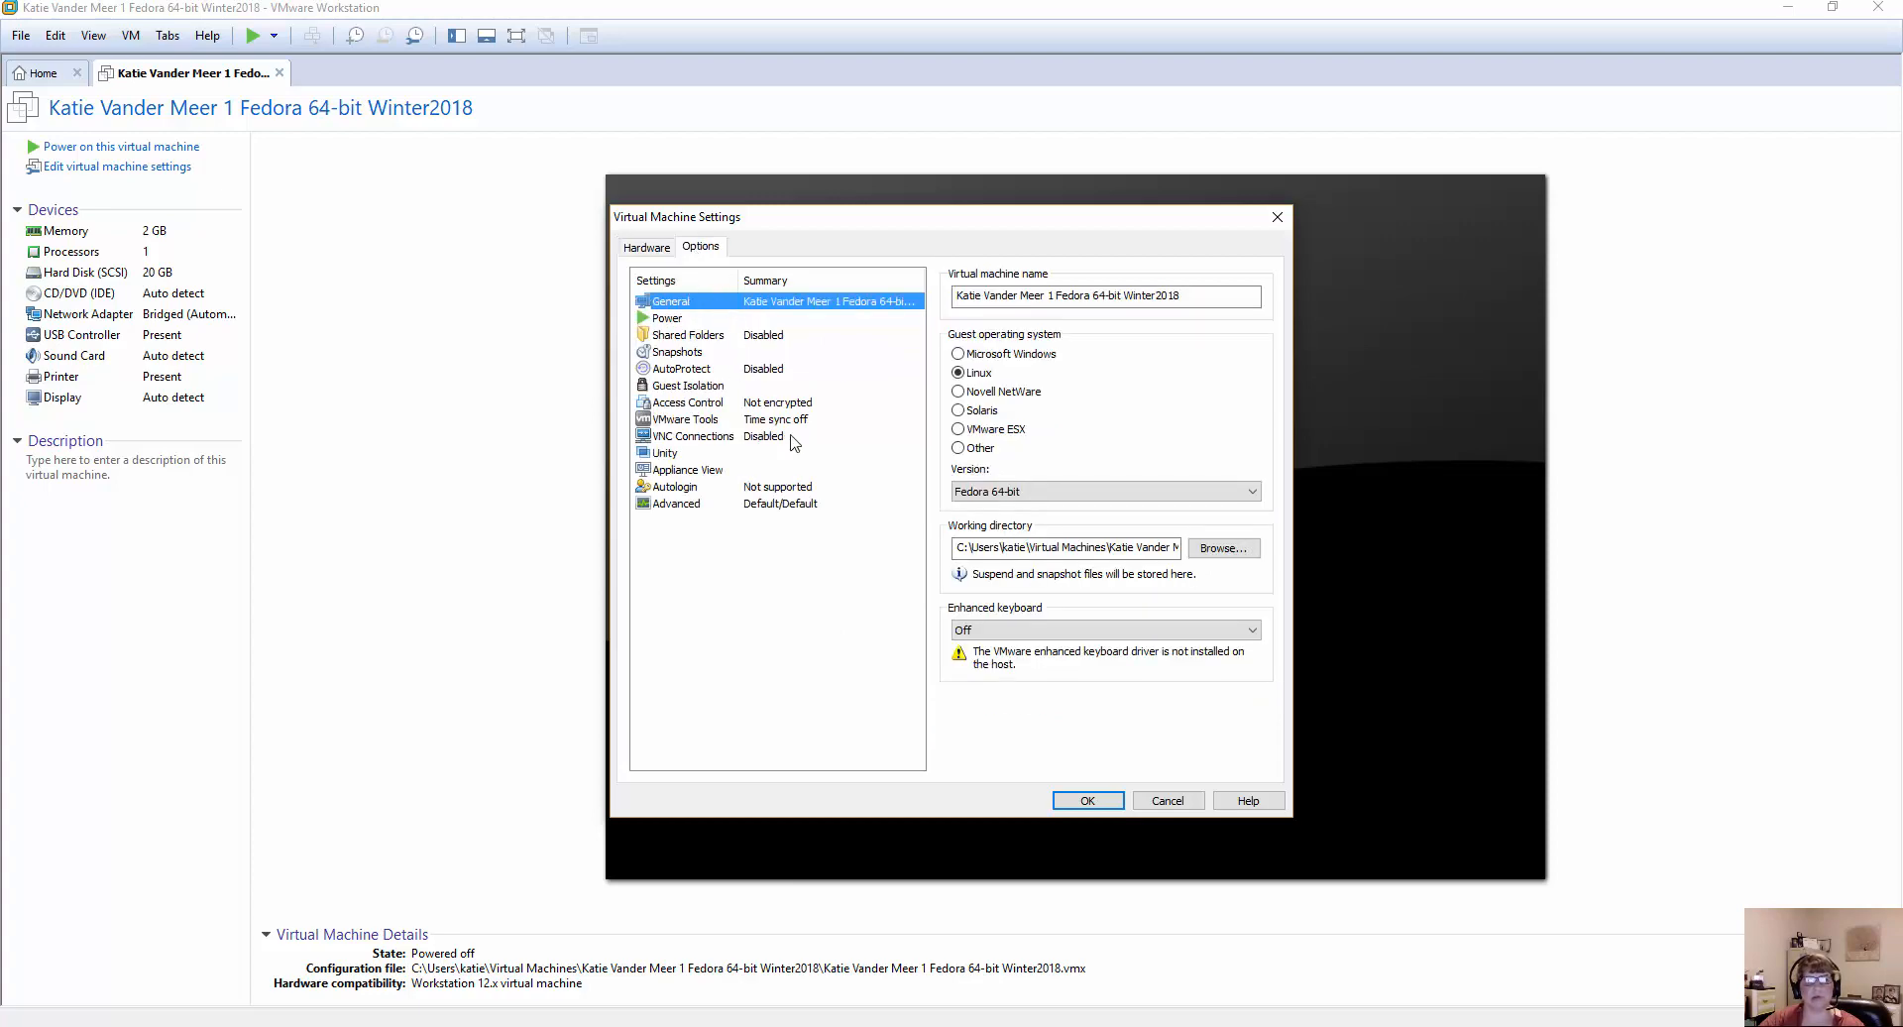
{"action": "left_click", "coordinate": [1031, 548]}
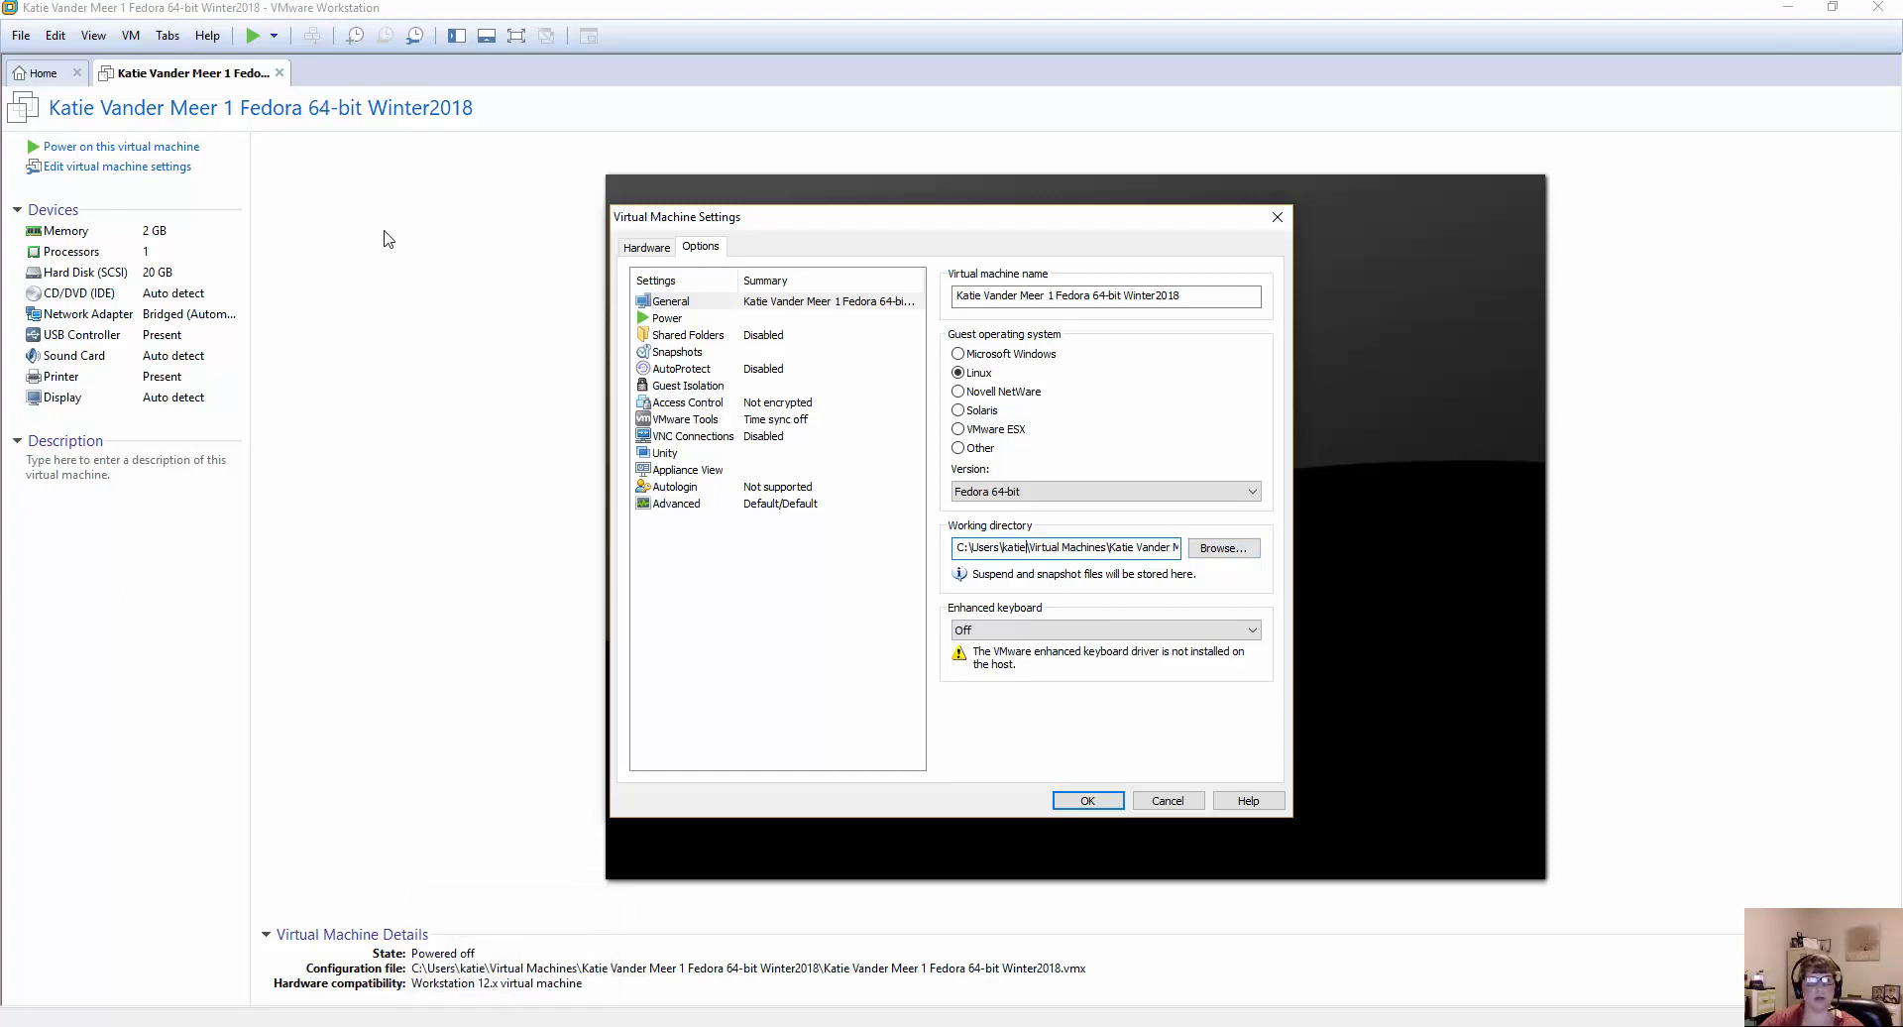
{"action": "left_click", "coordinate": [639, 248]}
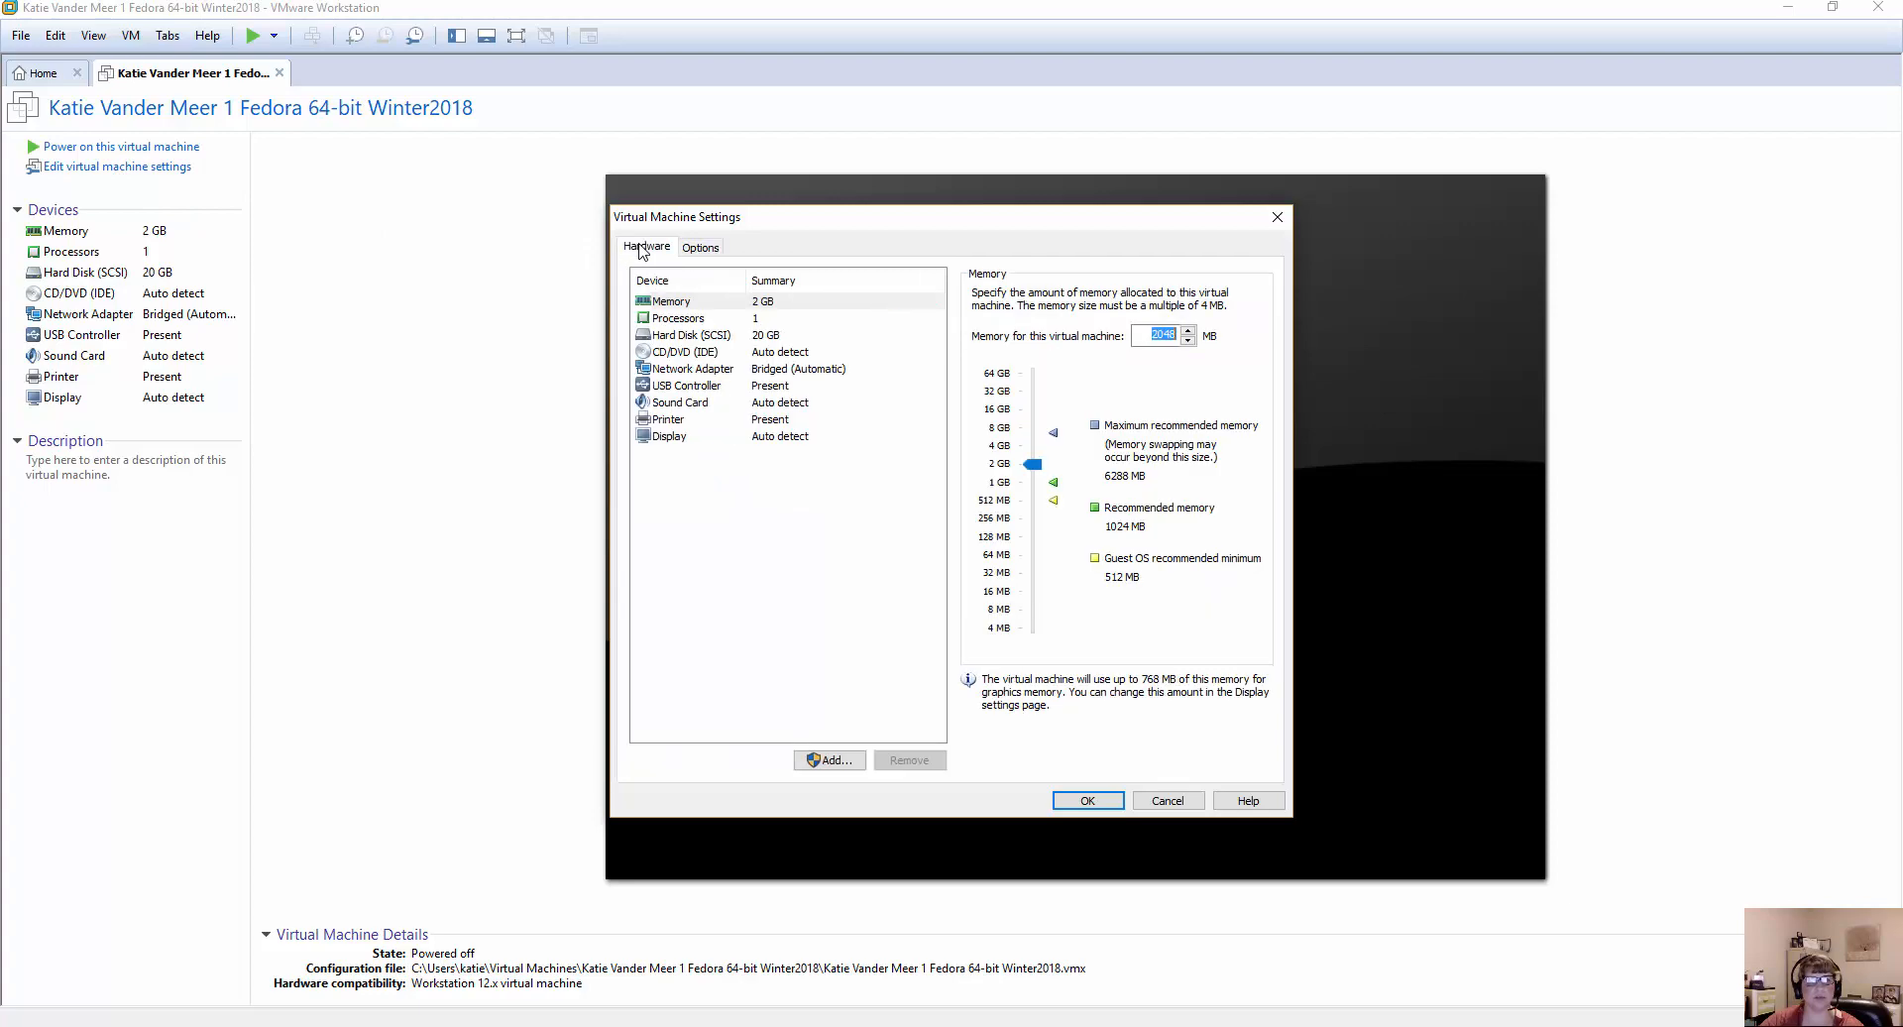
{"action": "left_click", "coordinate": [699, 248]}
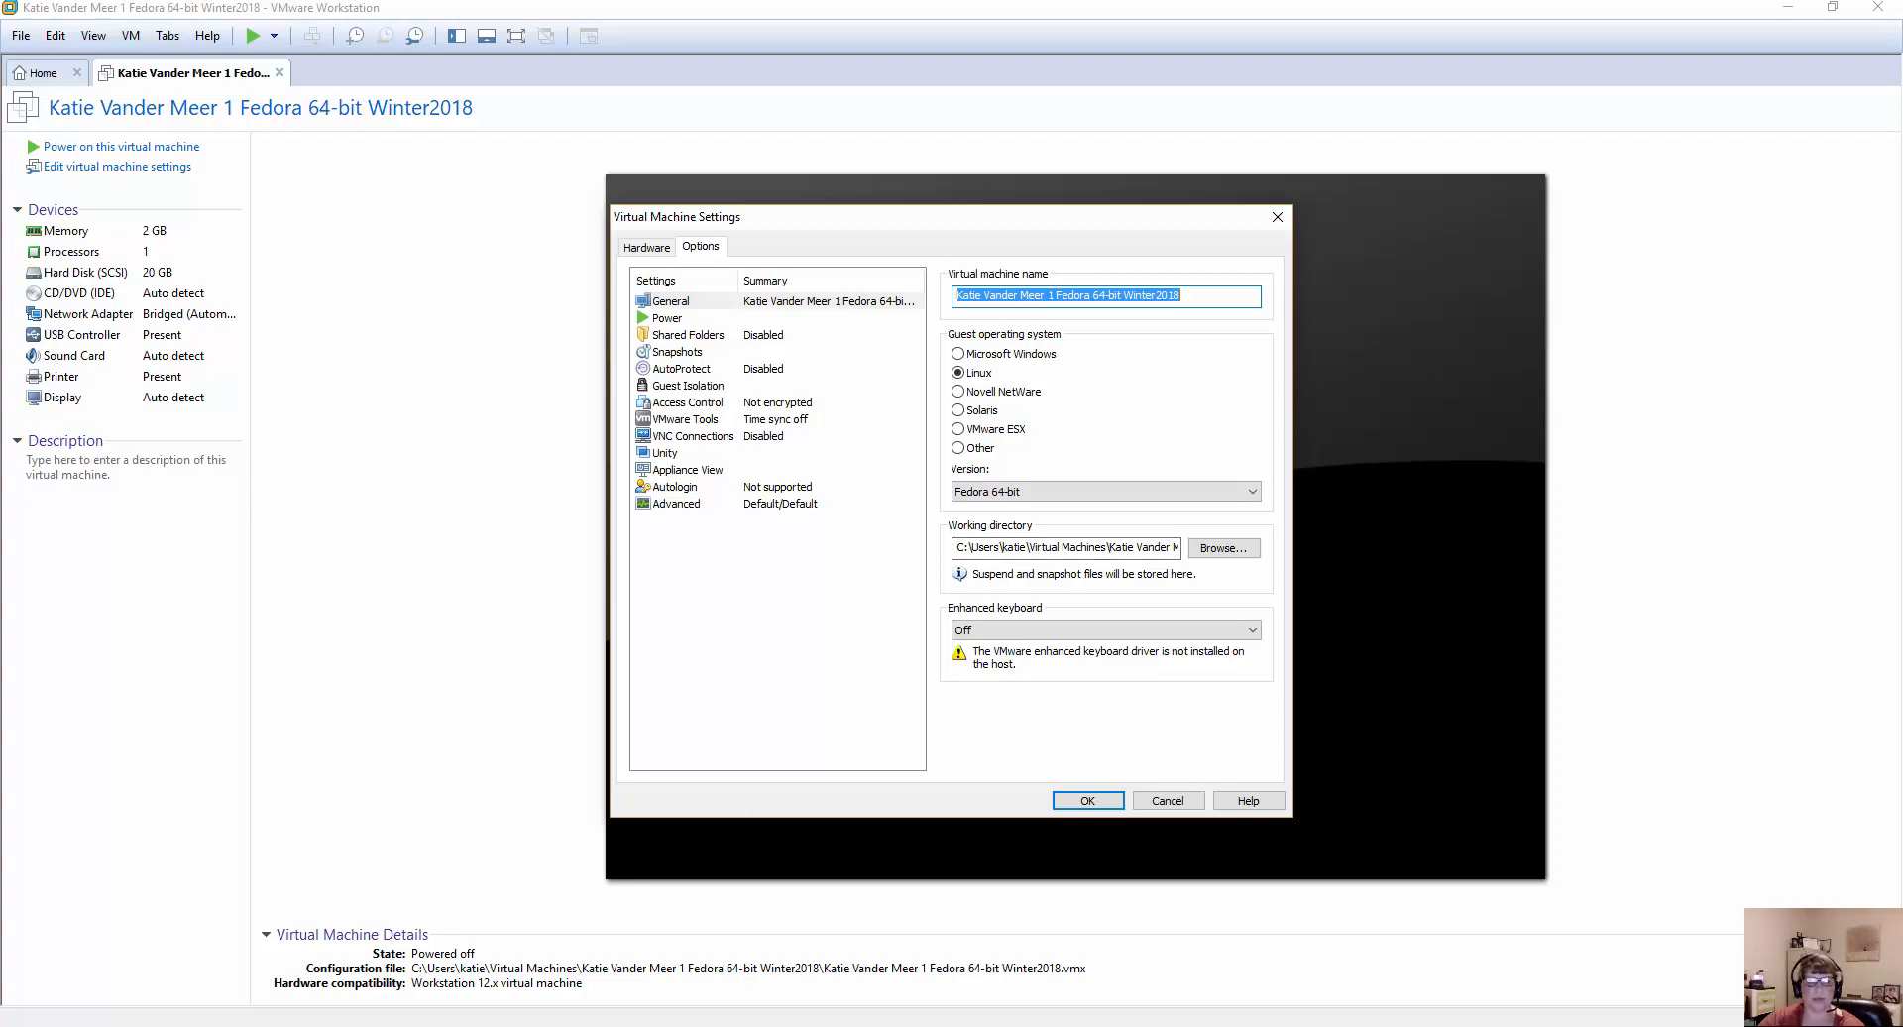
In File Explorer, browse drive C to the Virtual Machines folder in the personal profile, and move the window clear of the working directory setting.
{"action": "left_click", "coordinate": [504, 1025]}
{"action": "left_click_drag", "start_coordinate": [865, 278], "coordinate": [977, 394]}
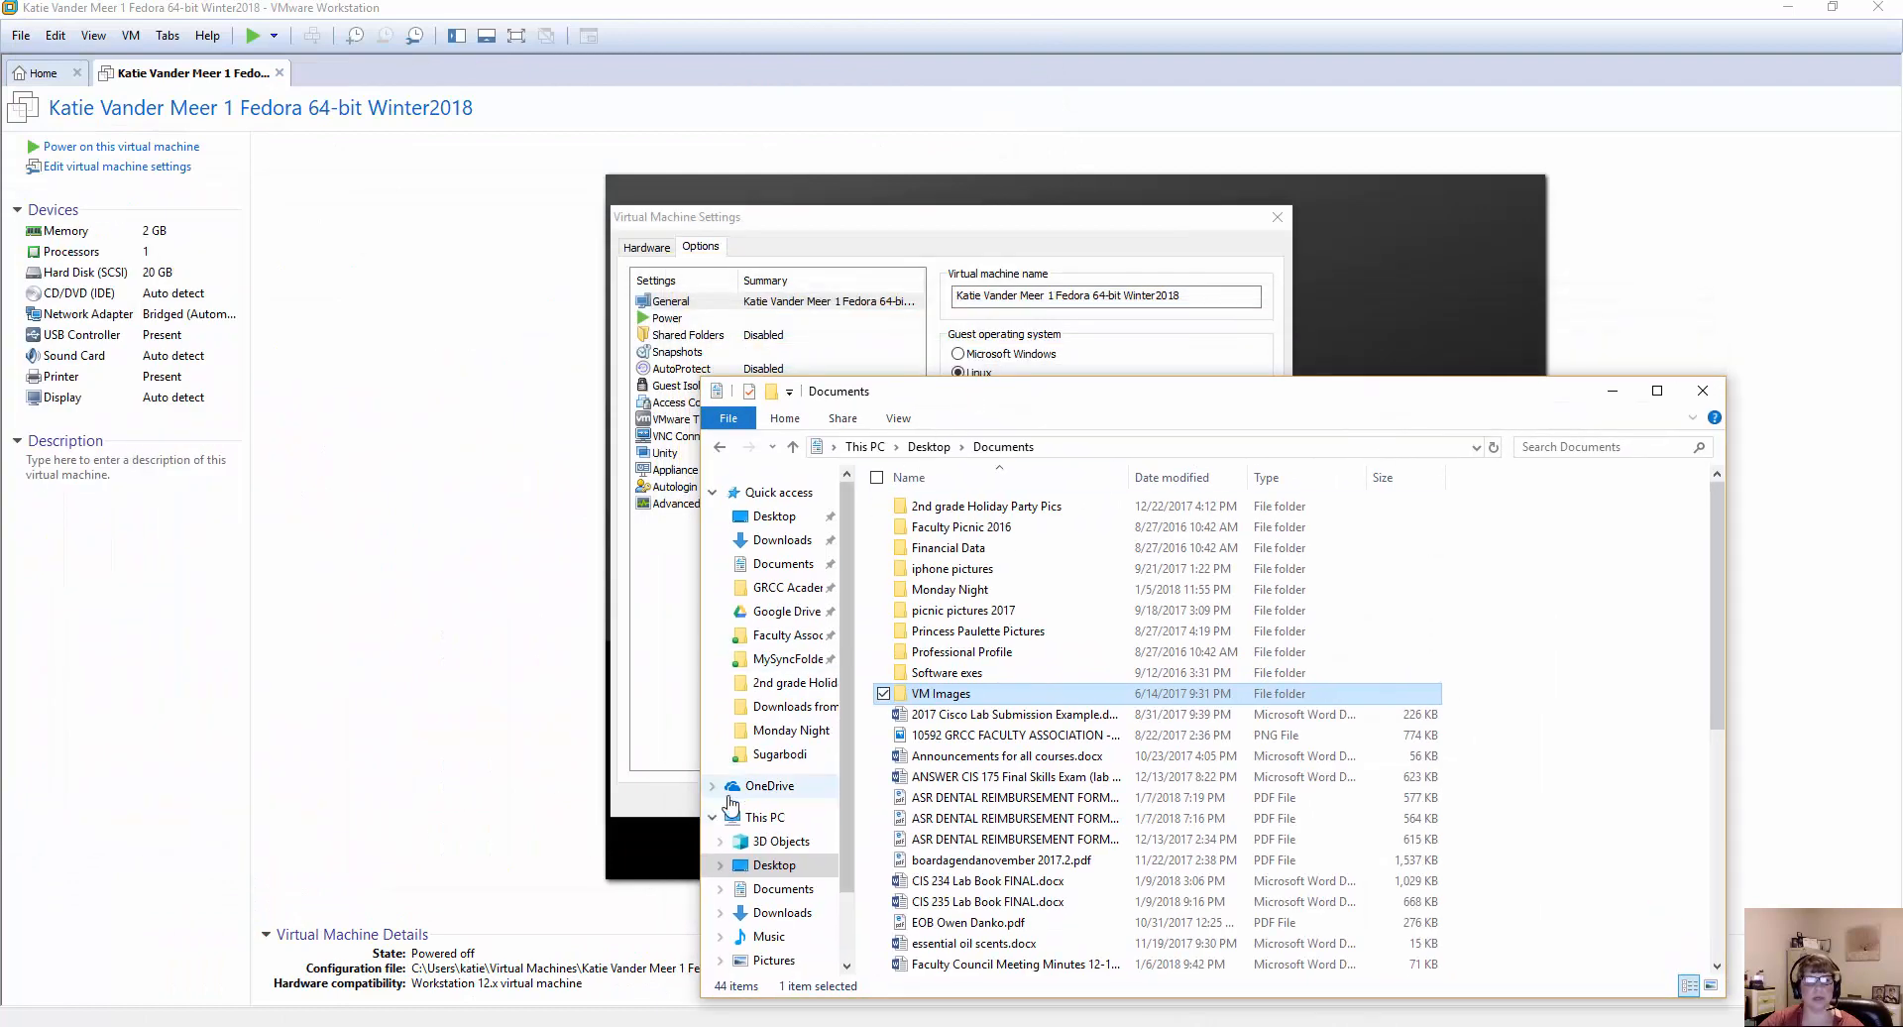
{"action": "scroll", "coordinate": [753, 742], "scroll_direction": "down", "scroll_amount": 1}
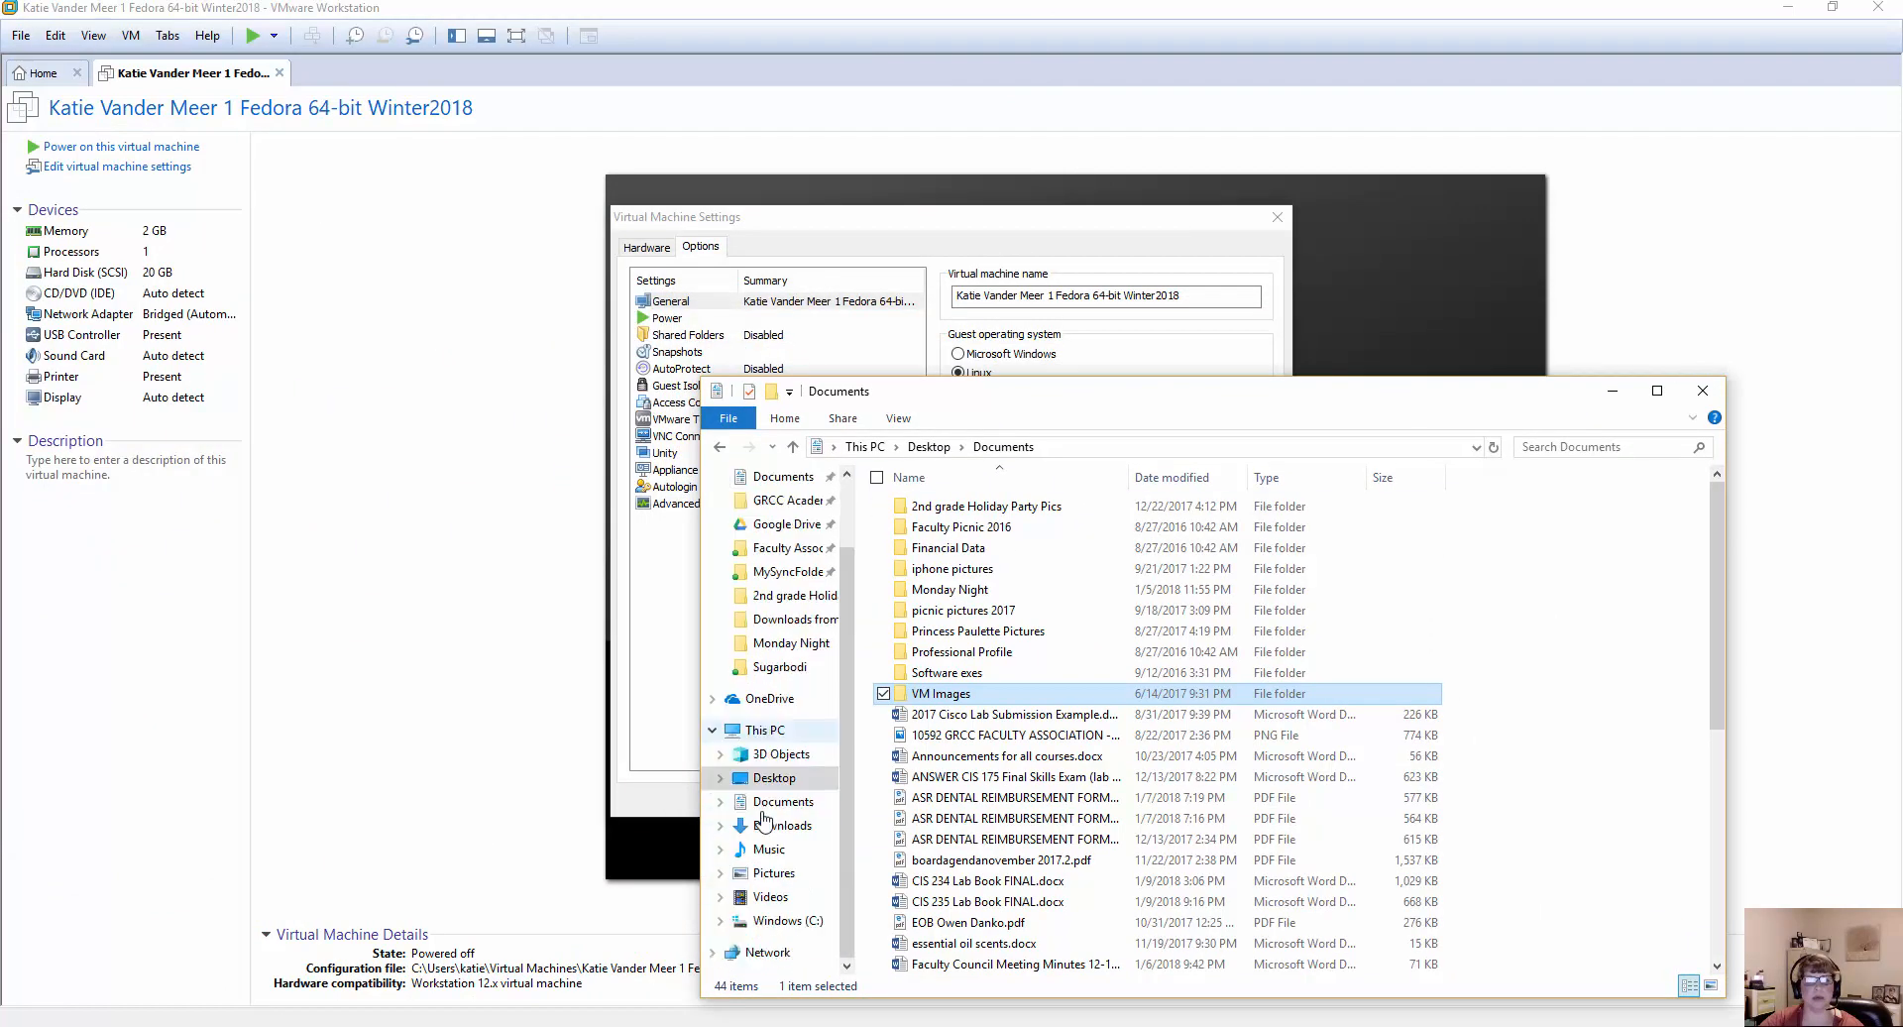
{"action": "left_click", "coordinate": [758, 731]}
{"action": "left_click", "coordinate": [788, 920]}
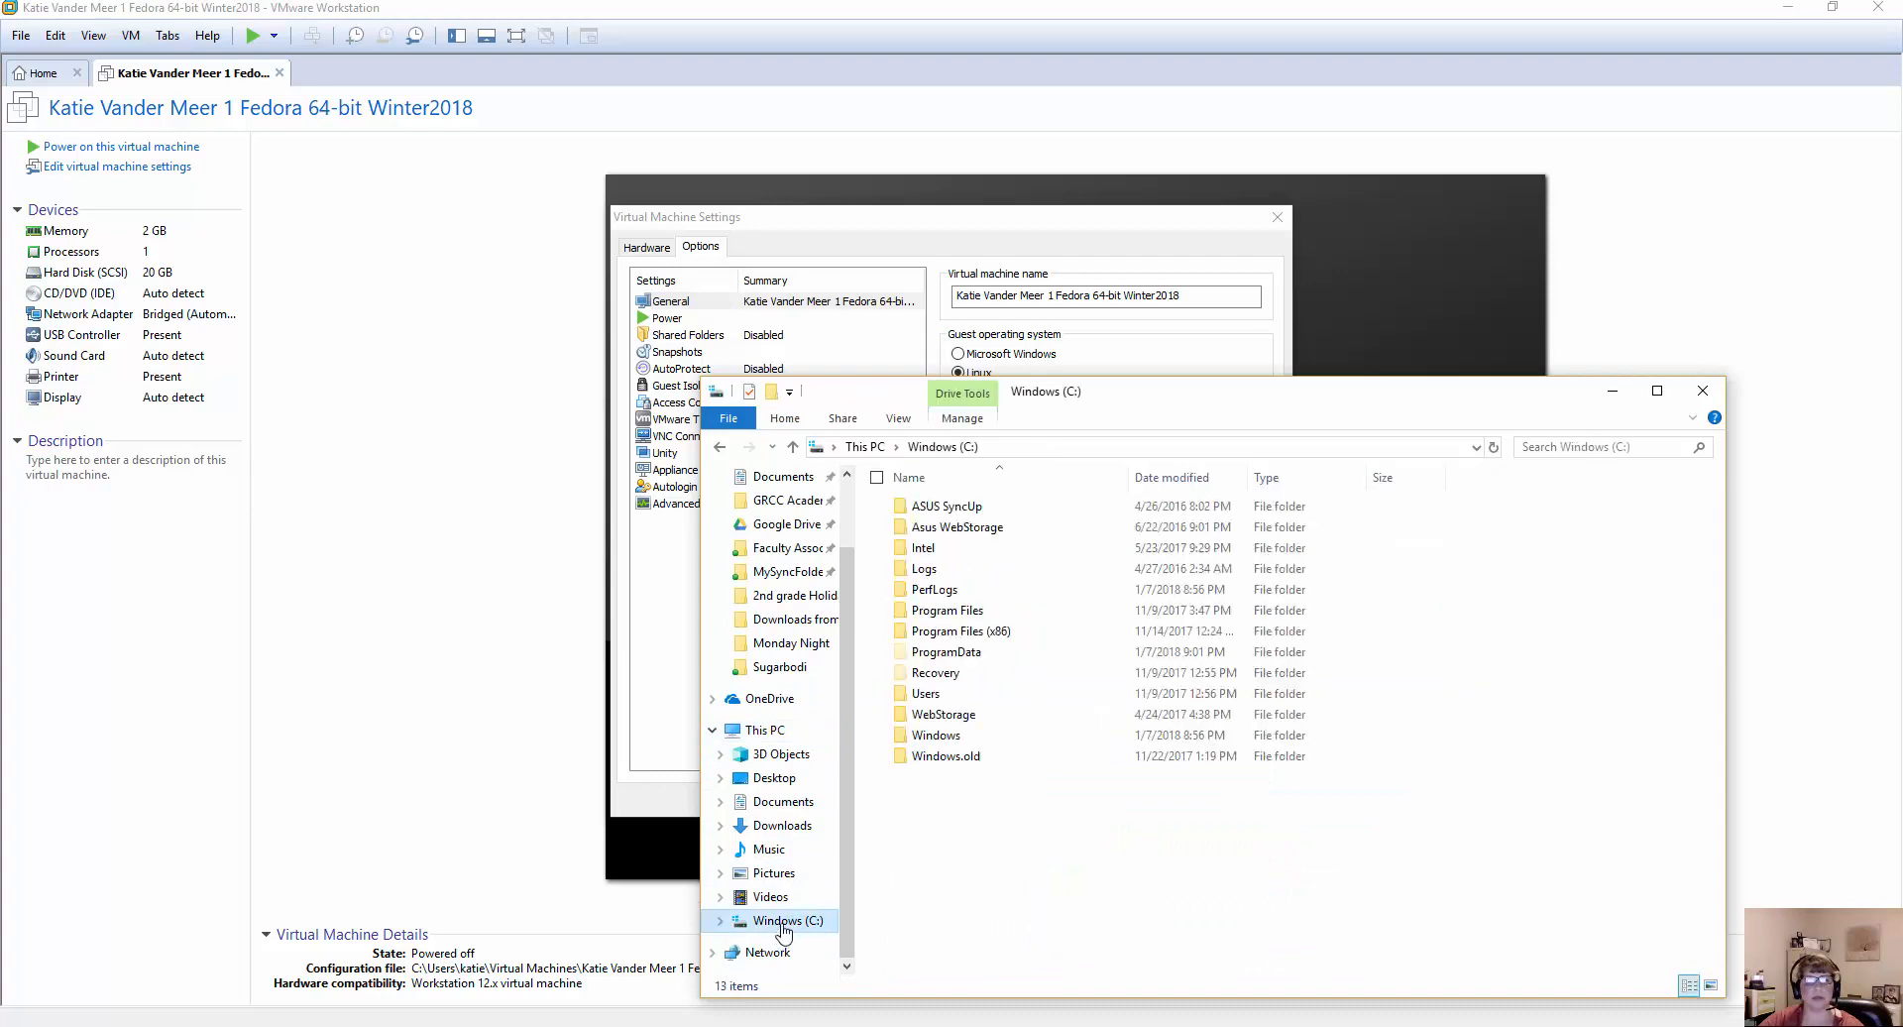
{"action": "double_click", "coordinate": [927, 693]}
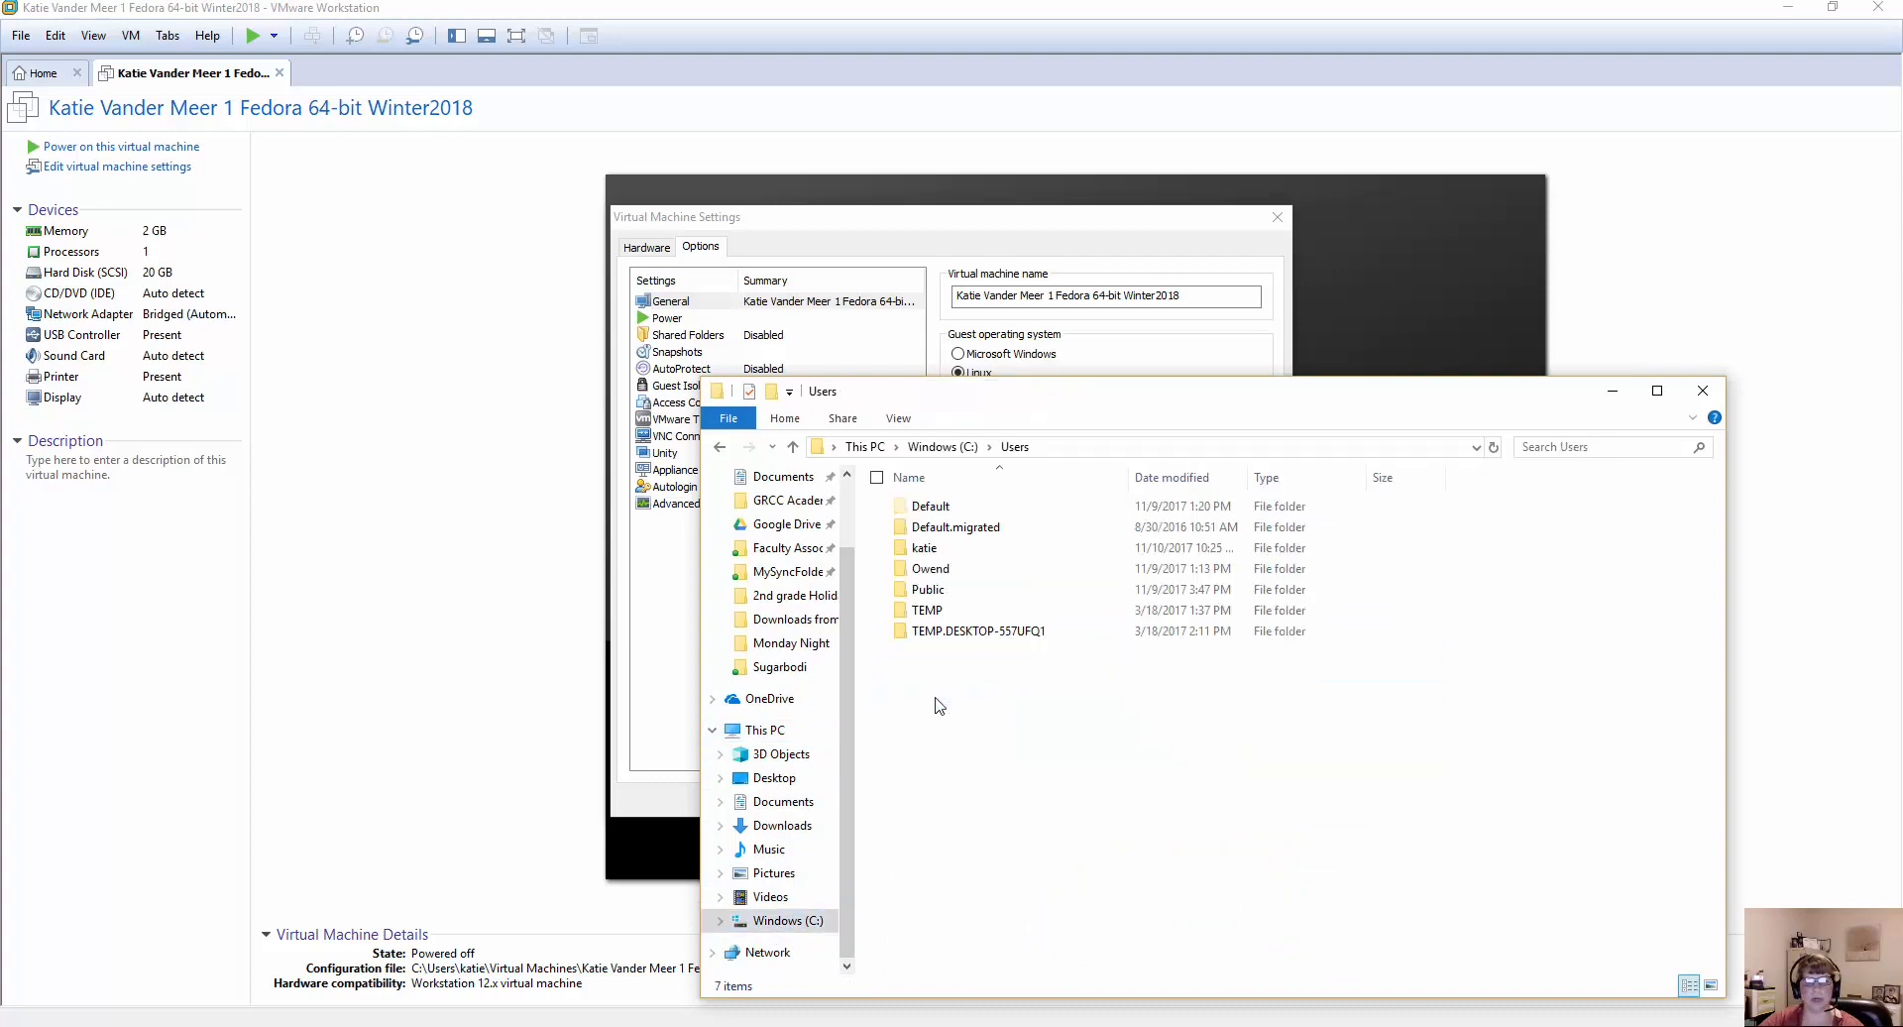
{"action": "double_click", "coordinate": [927, 548]}
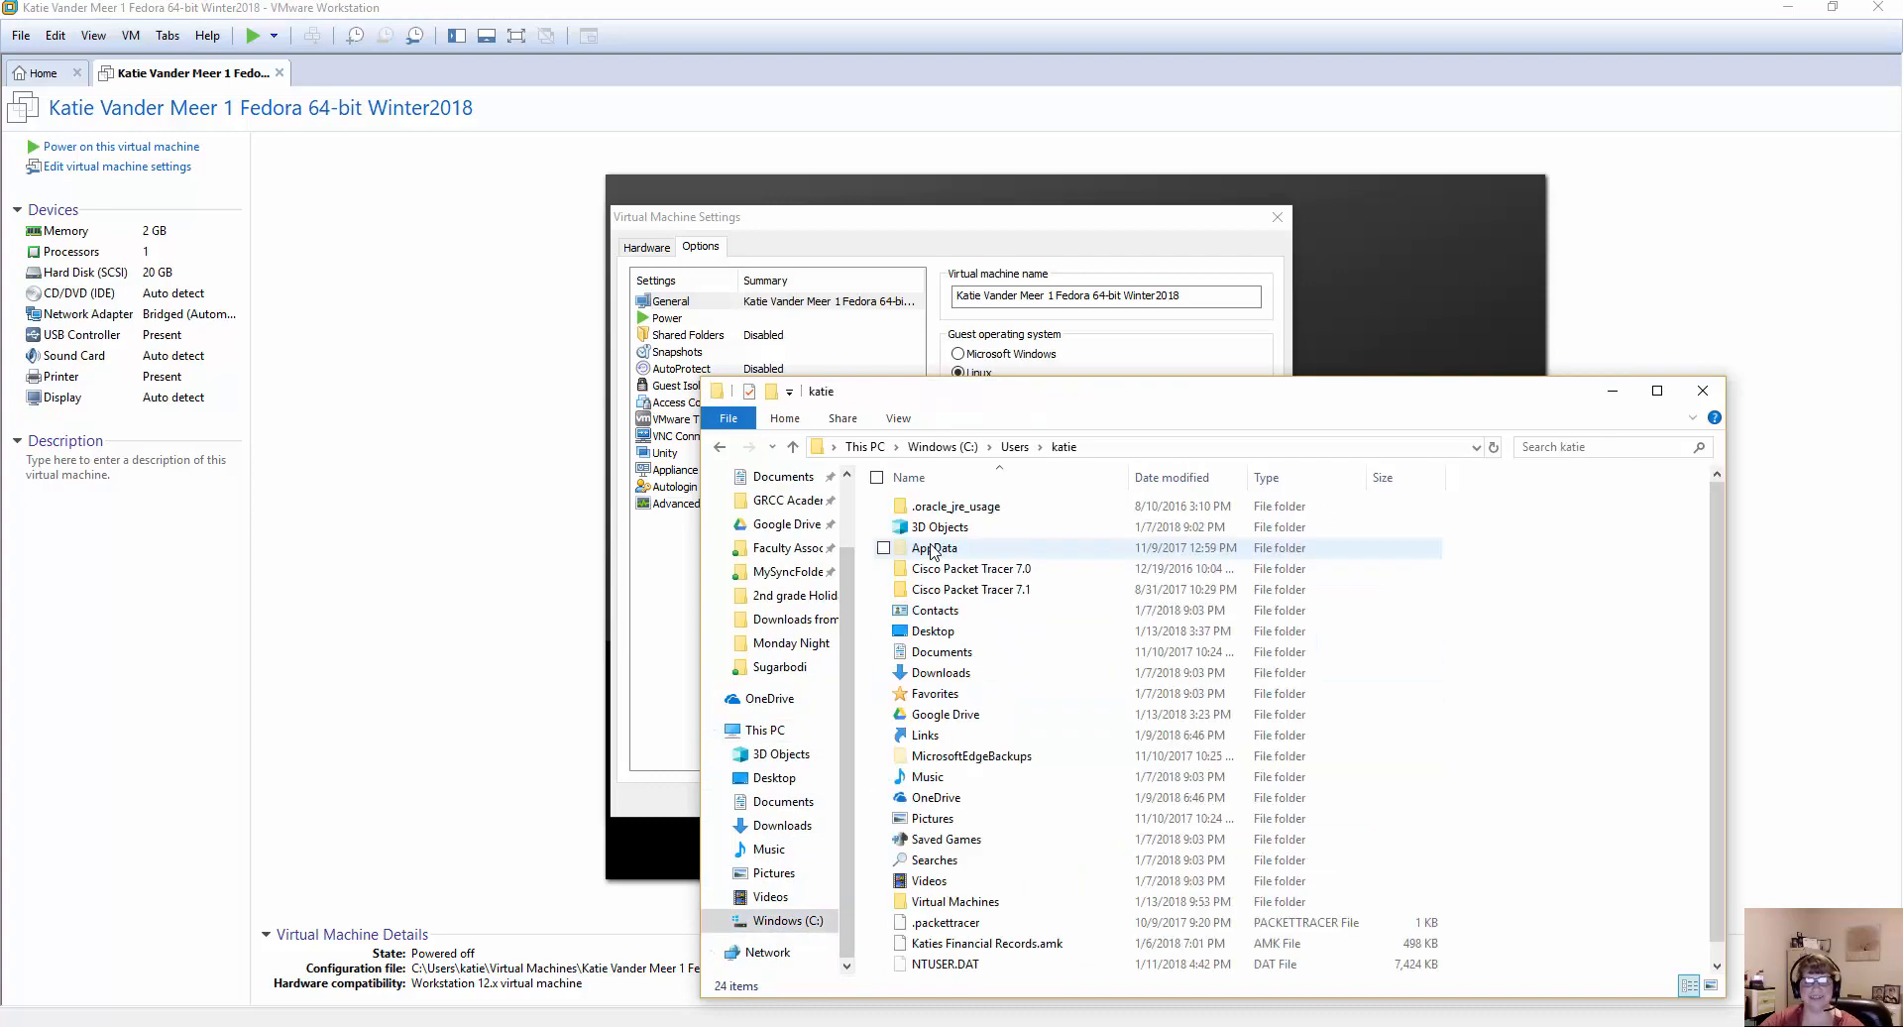
{"action": "double_click", "coordinate": [955, 902]}
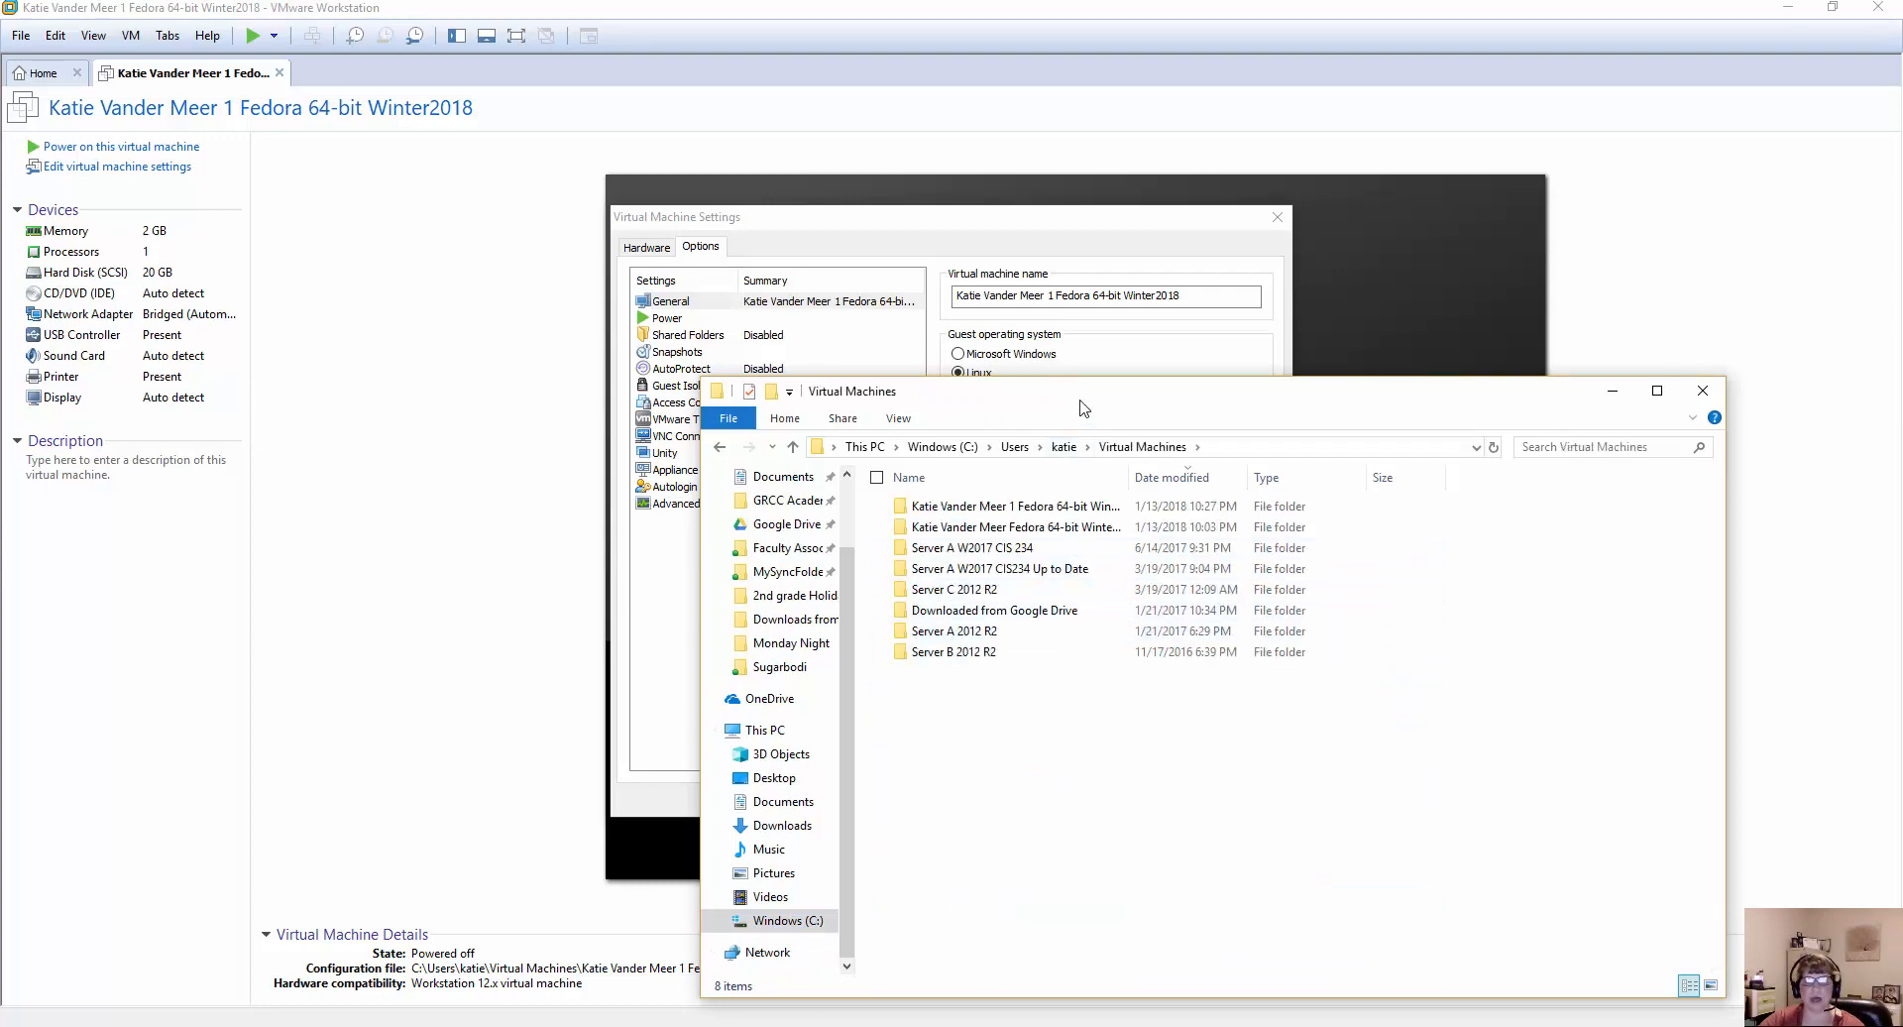
{"action": "left_click_drag", "start_coordinate": [1087, 405], "coordinate": [529, 239]}
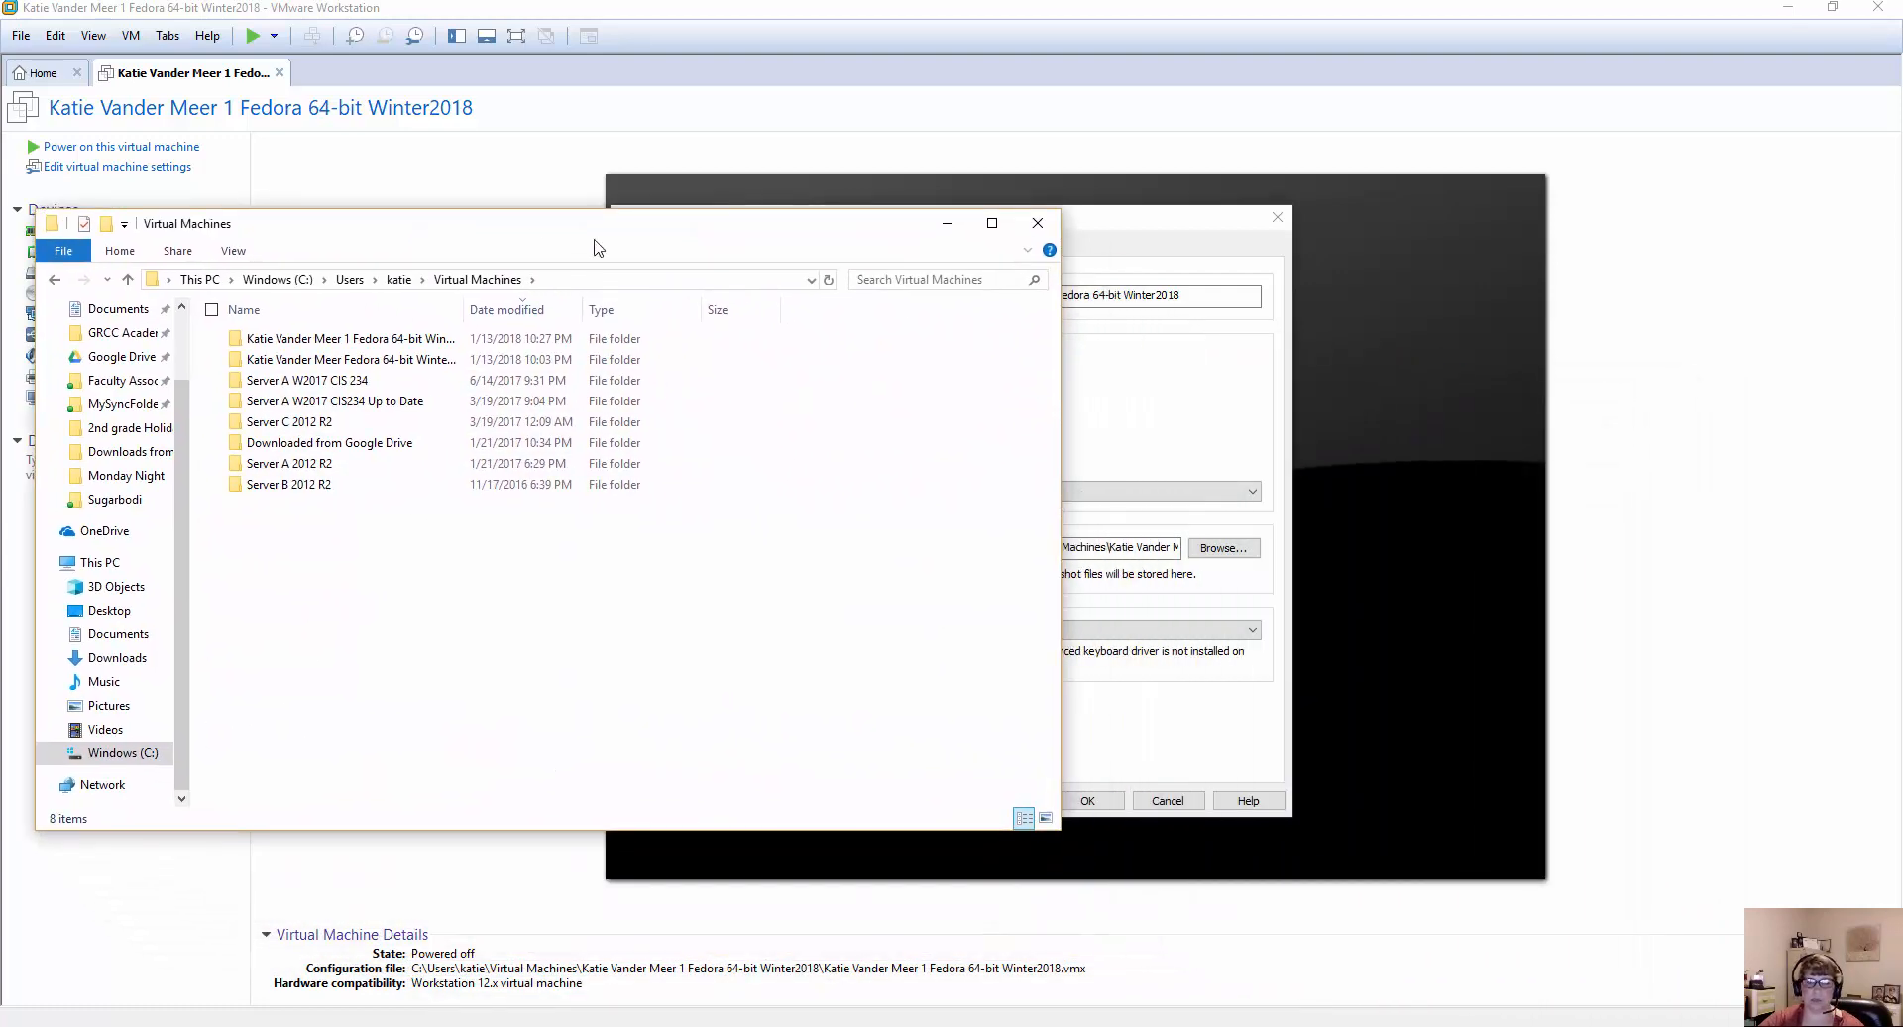
Resize and move File Explorer beside the virtual machine settings, and delete the older Fedora folder, the one without a 1 in its name.
{"action": "left_click_drag", "start_coordinate": [1061, 210], "coordinate": [805, 286]}
{"action": "left_click_drag", "start_coordinate": [624, 317], "coordinate": [601, 80]}
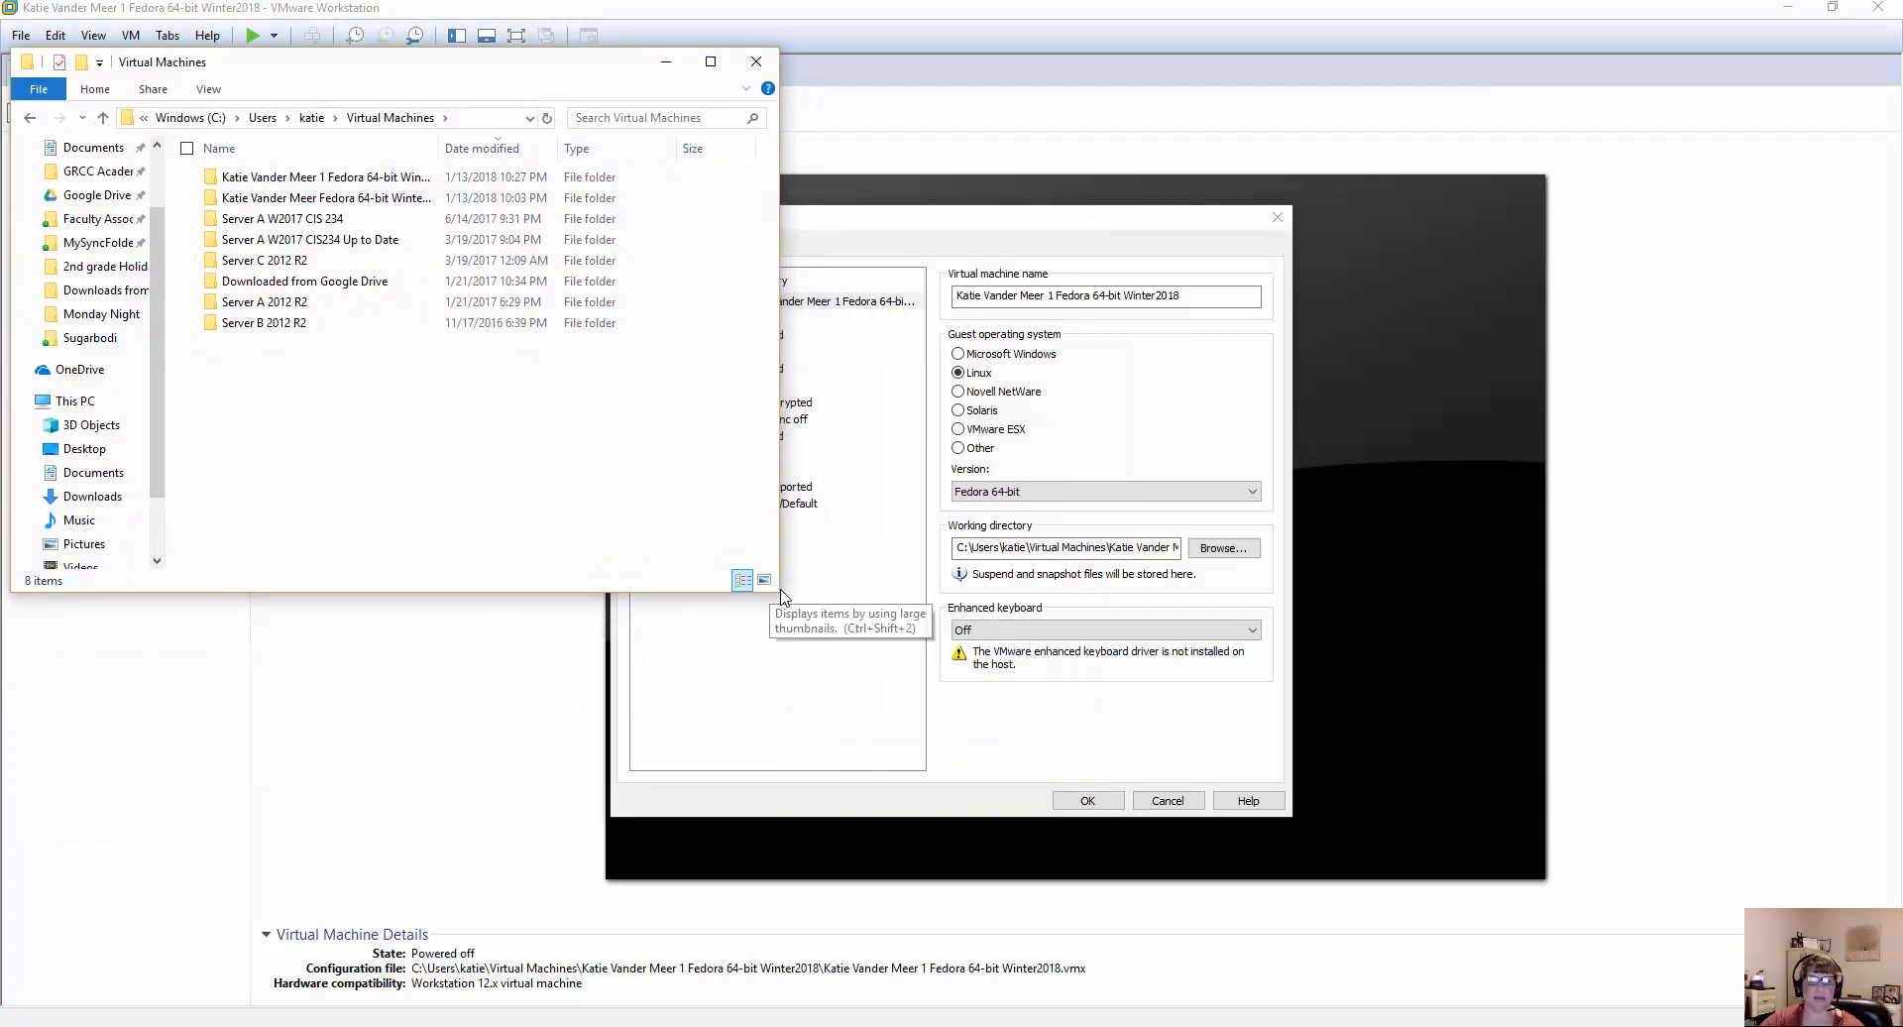
{"action": "left_click_drag", "start_coordinate": [780, 595], "coordinate": [824, 601]}
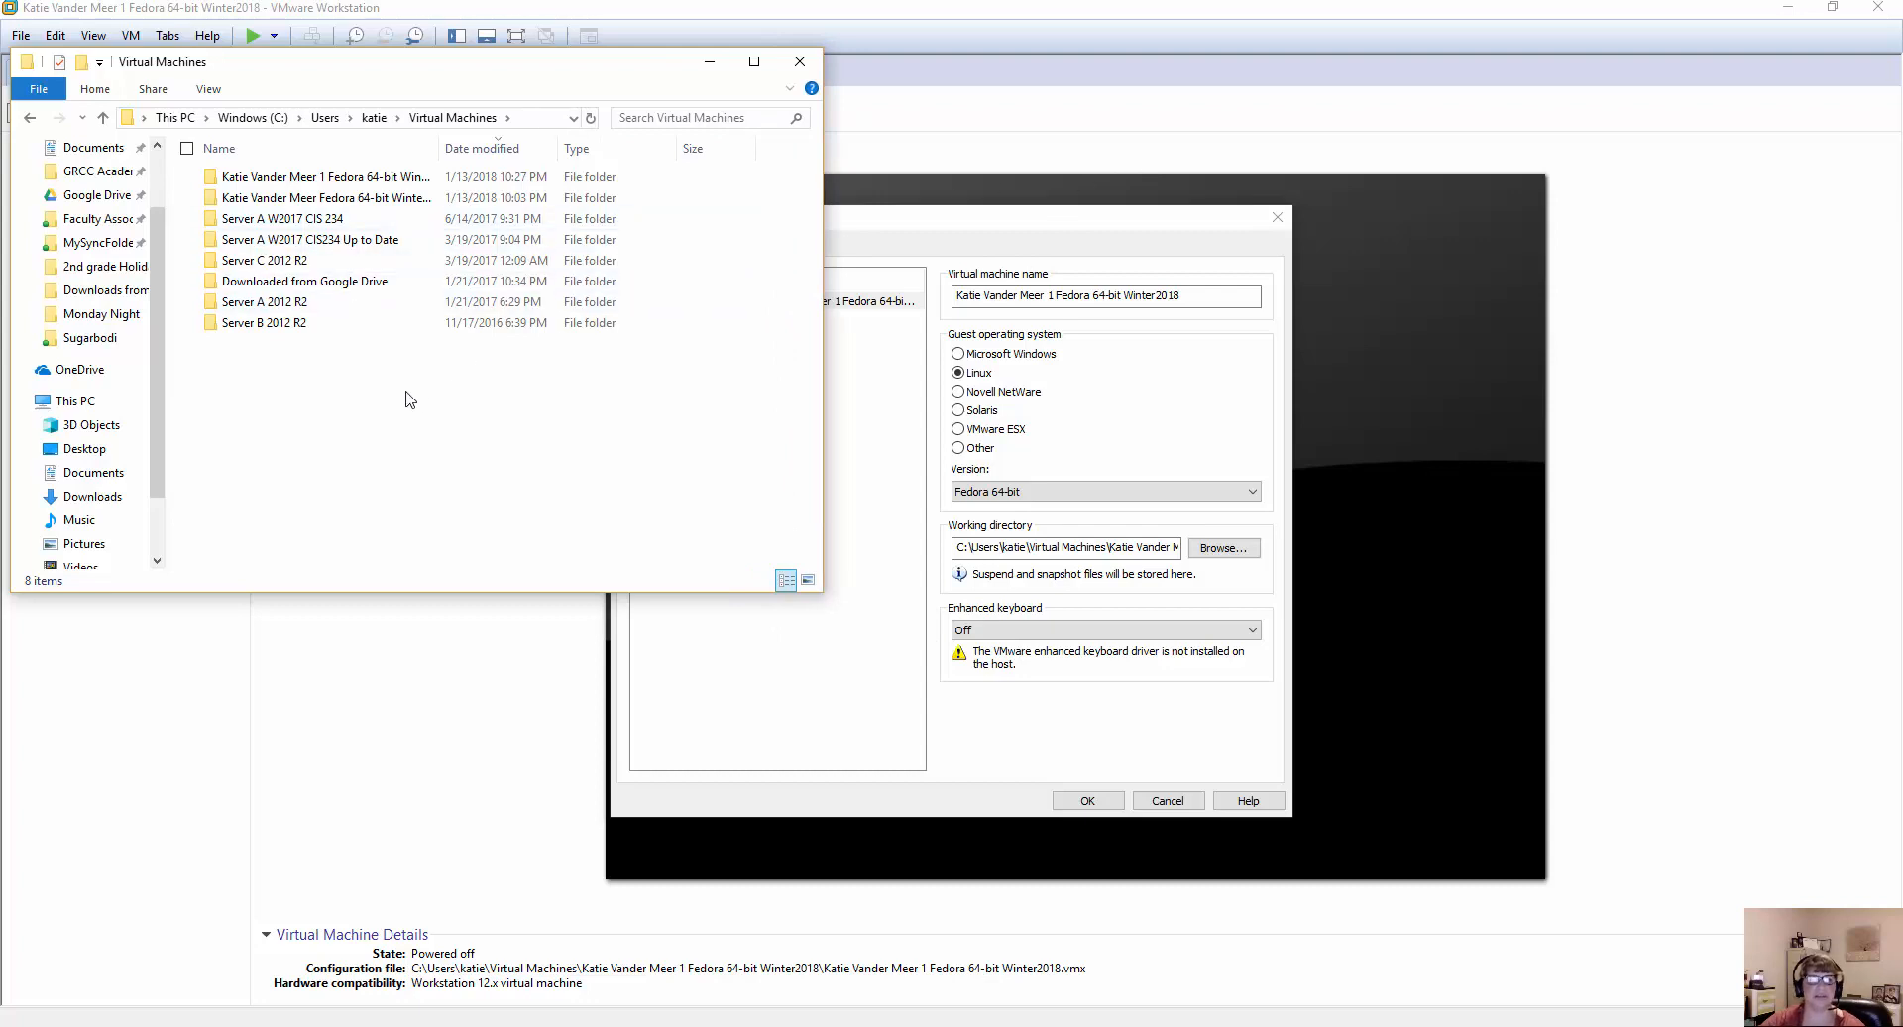
{"action": "left_click", "coordinate": [342, 199]}
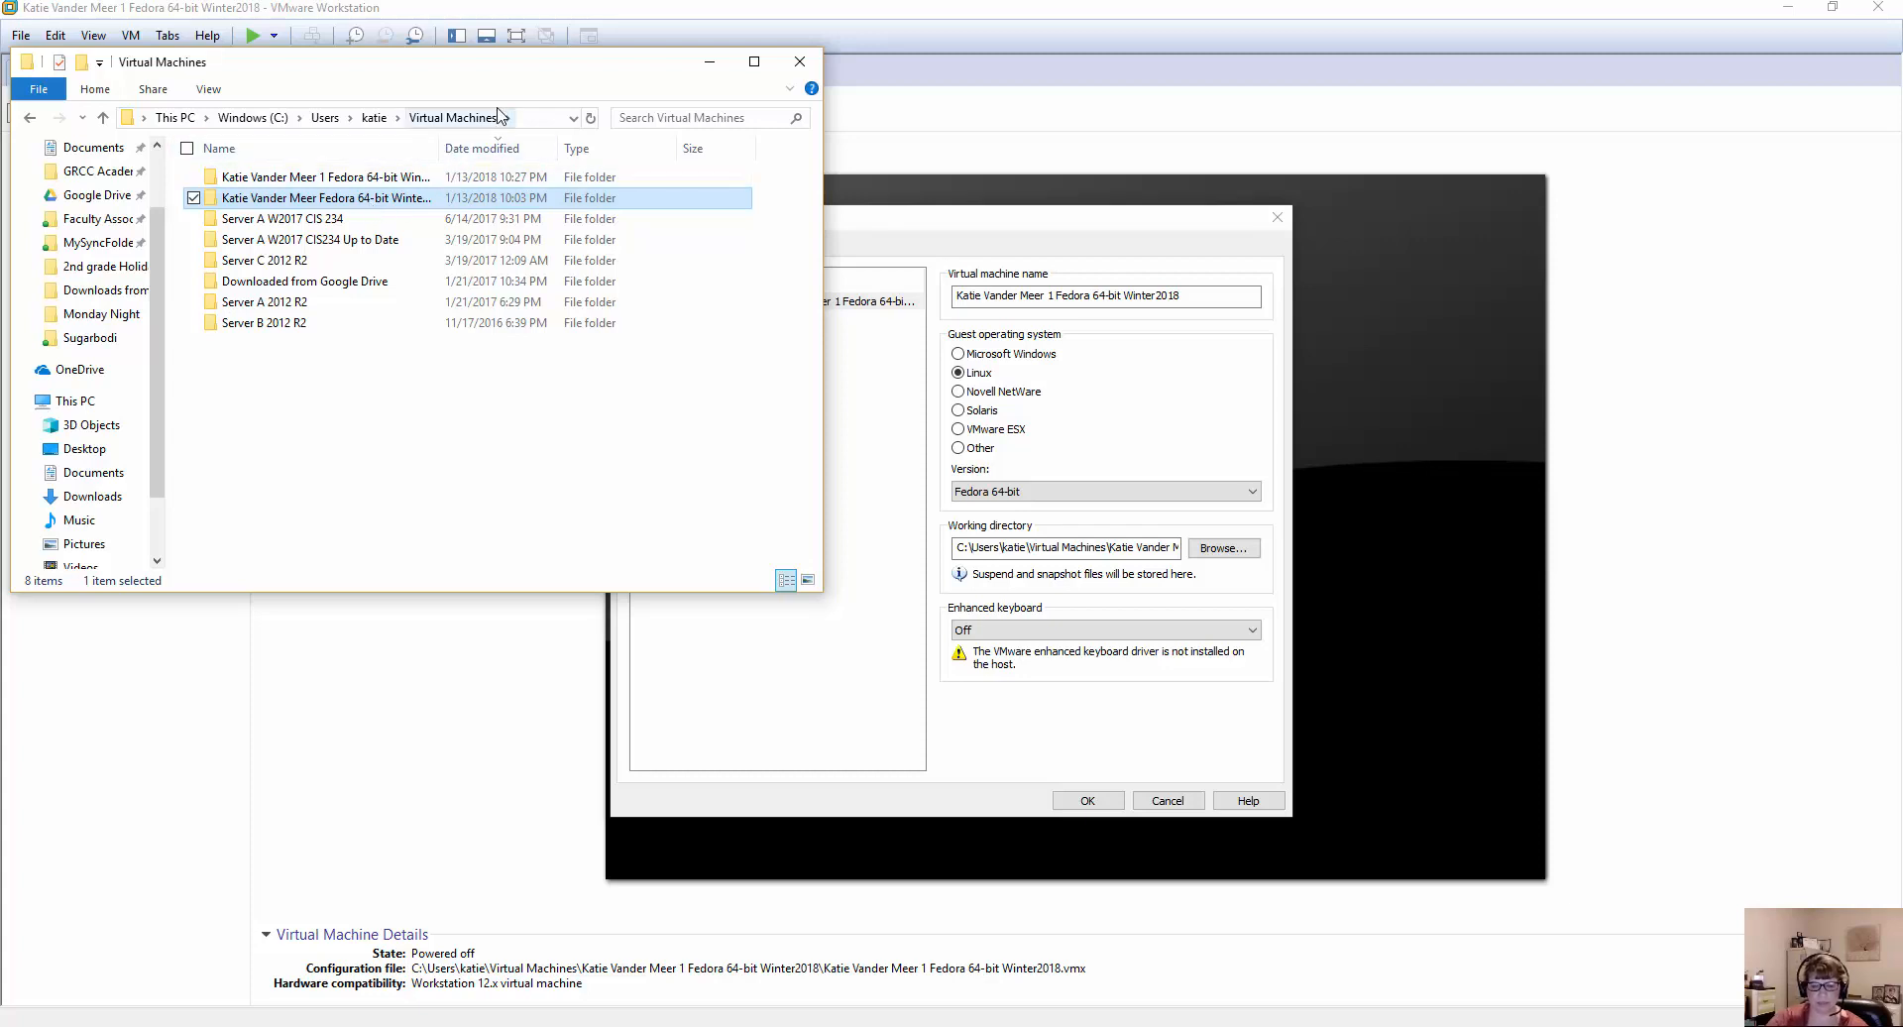
{"action": "key", "text": "Delete"}
Accept and close the virtual machine settings, and check the remaining Fedora folder's size in its properties in File Explorer.
{"action": "left_click", "coordinate": [263, 178]}
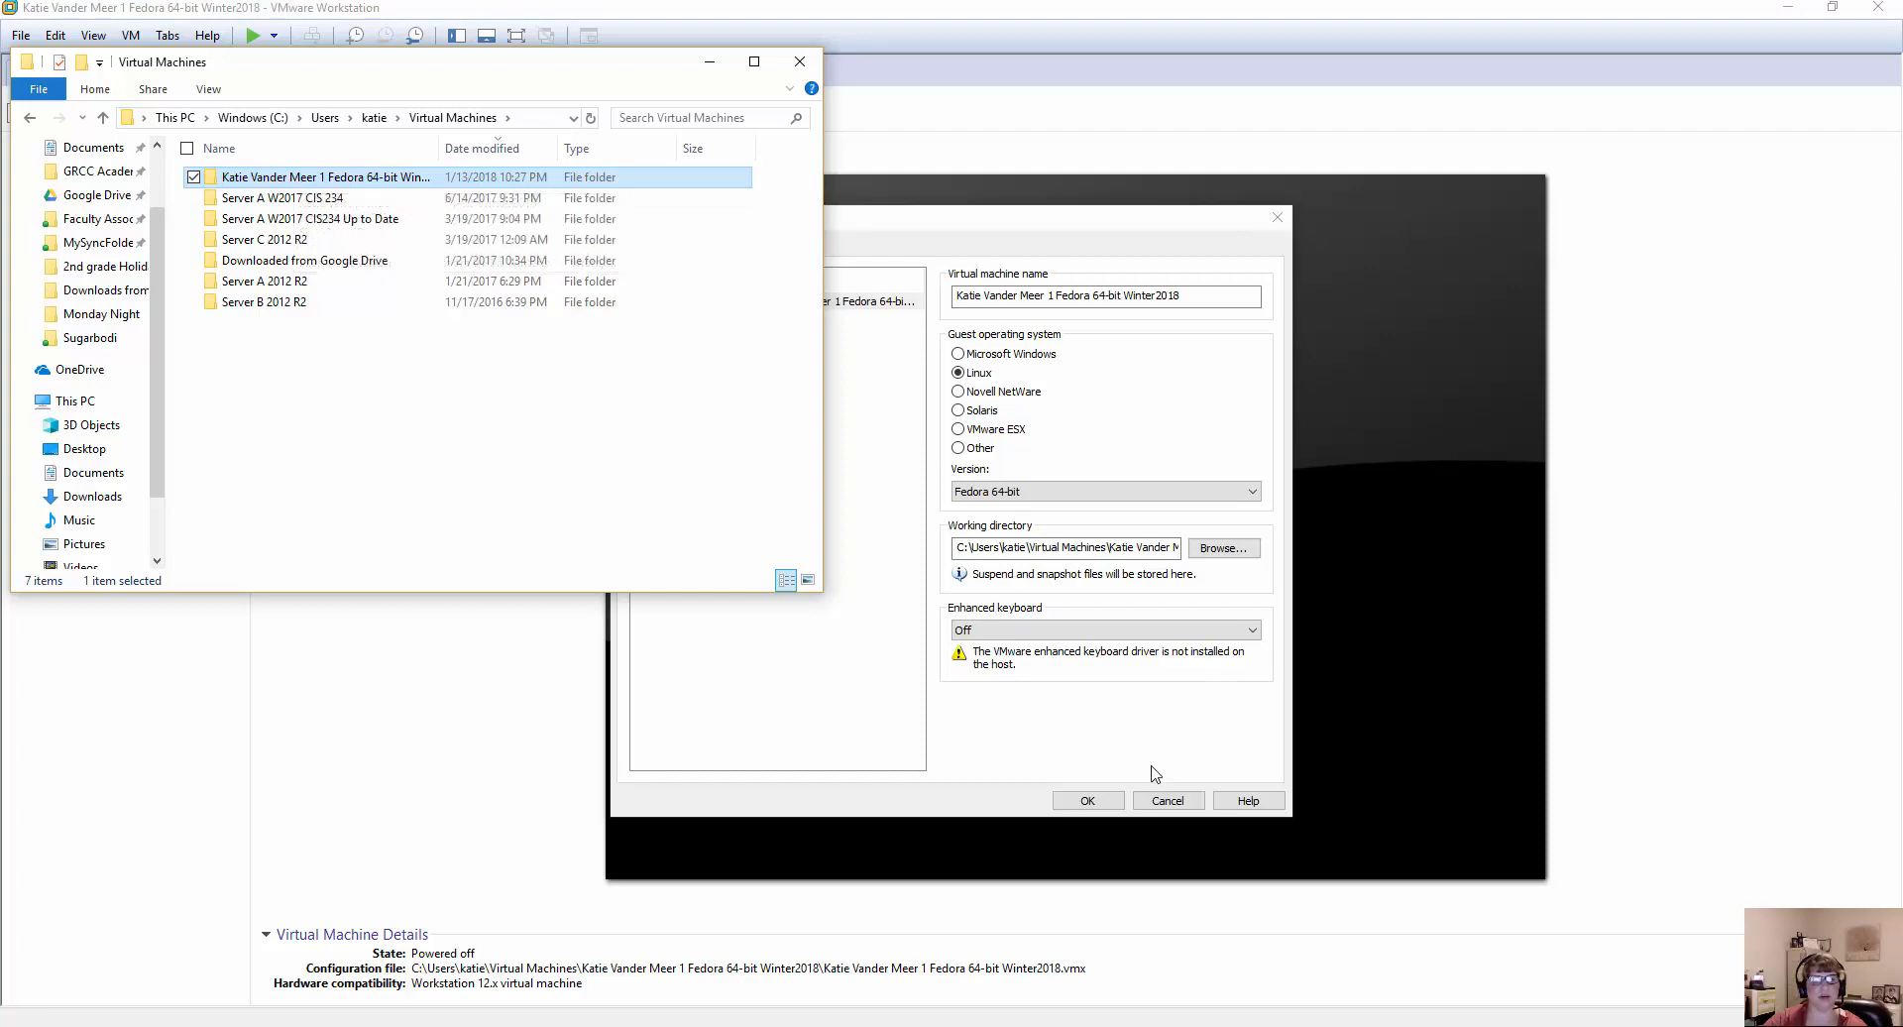
{"action": "left_click", "coordinate": [1090, 801]}
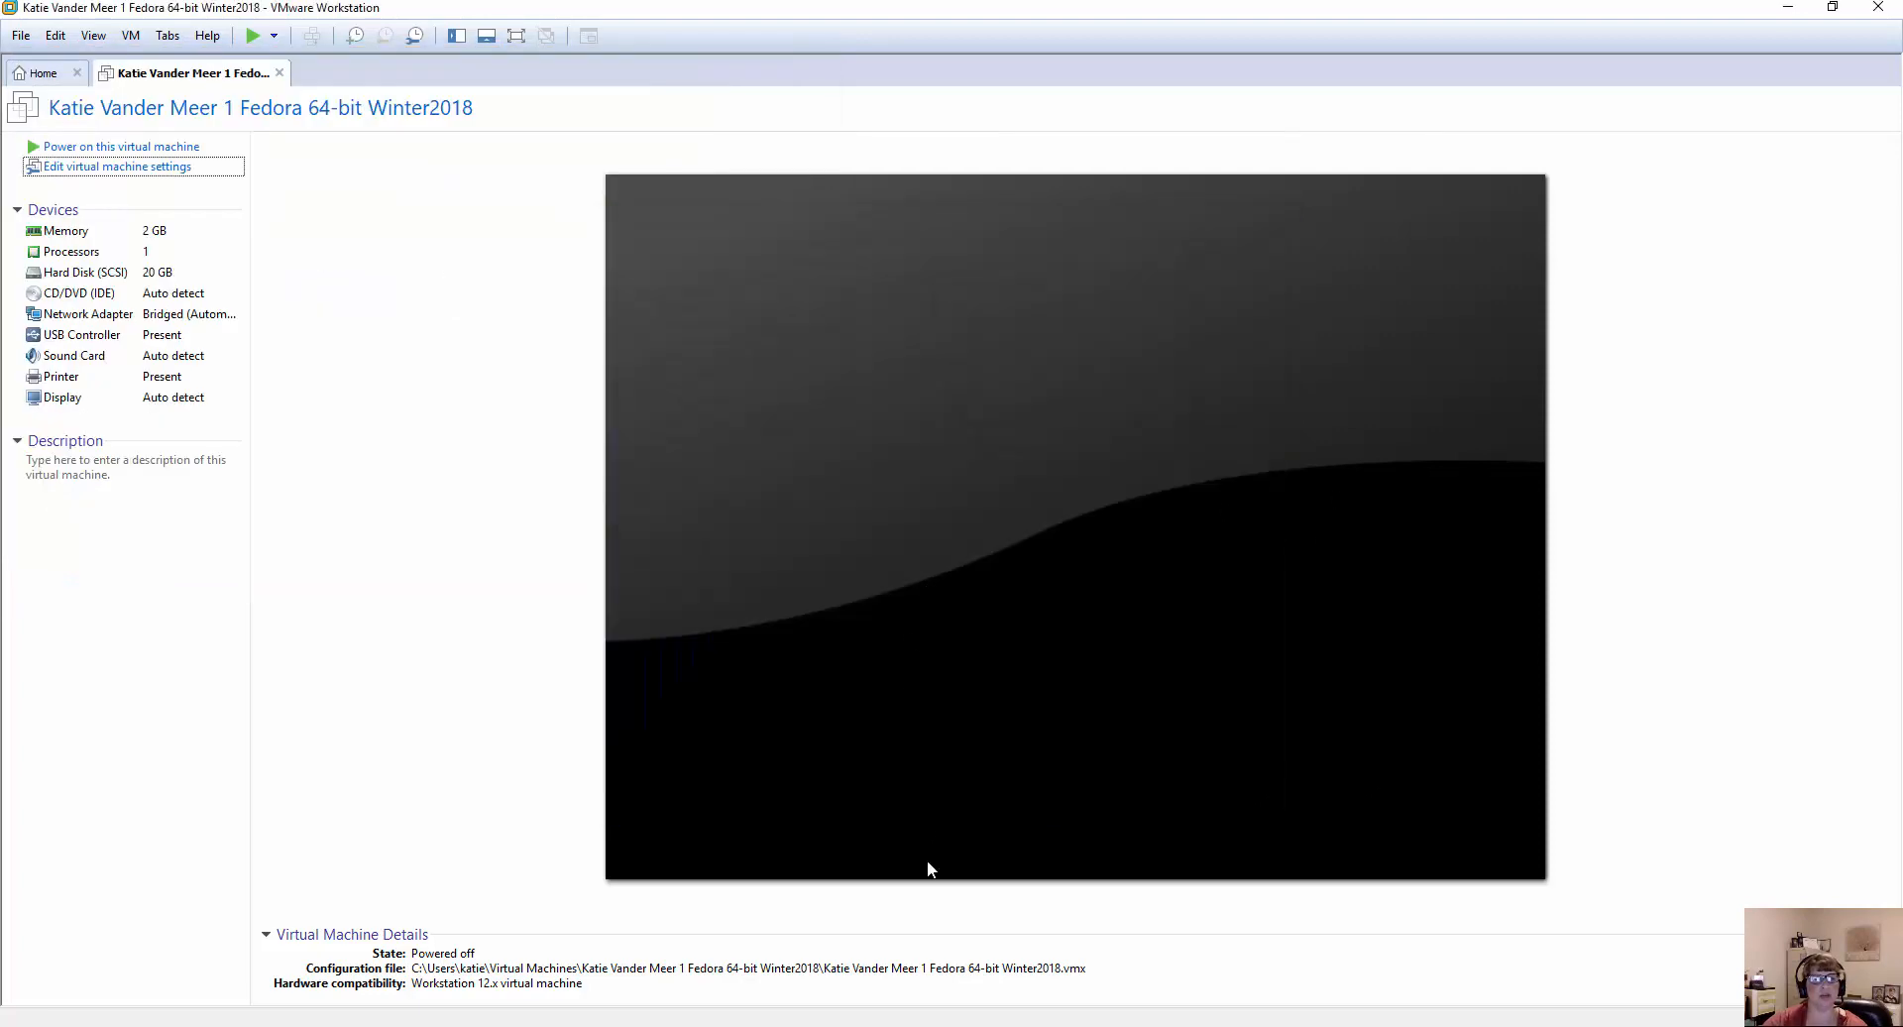
{"action": "key", "text": "alt+Tab"}
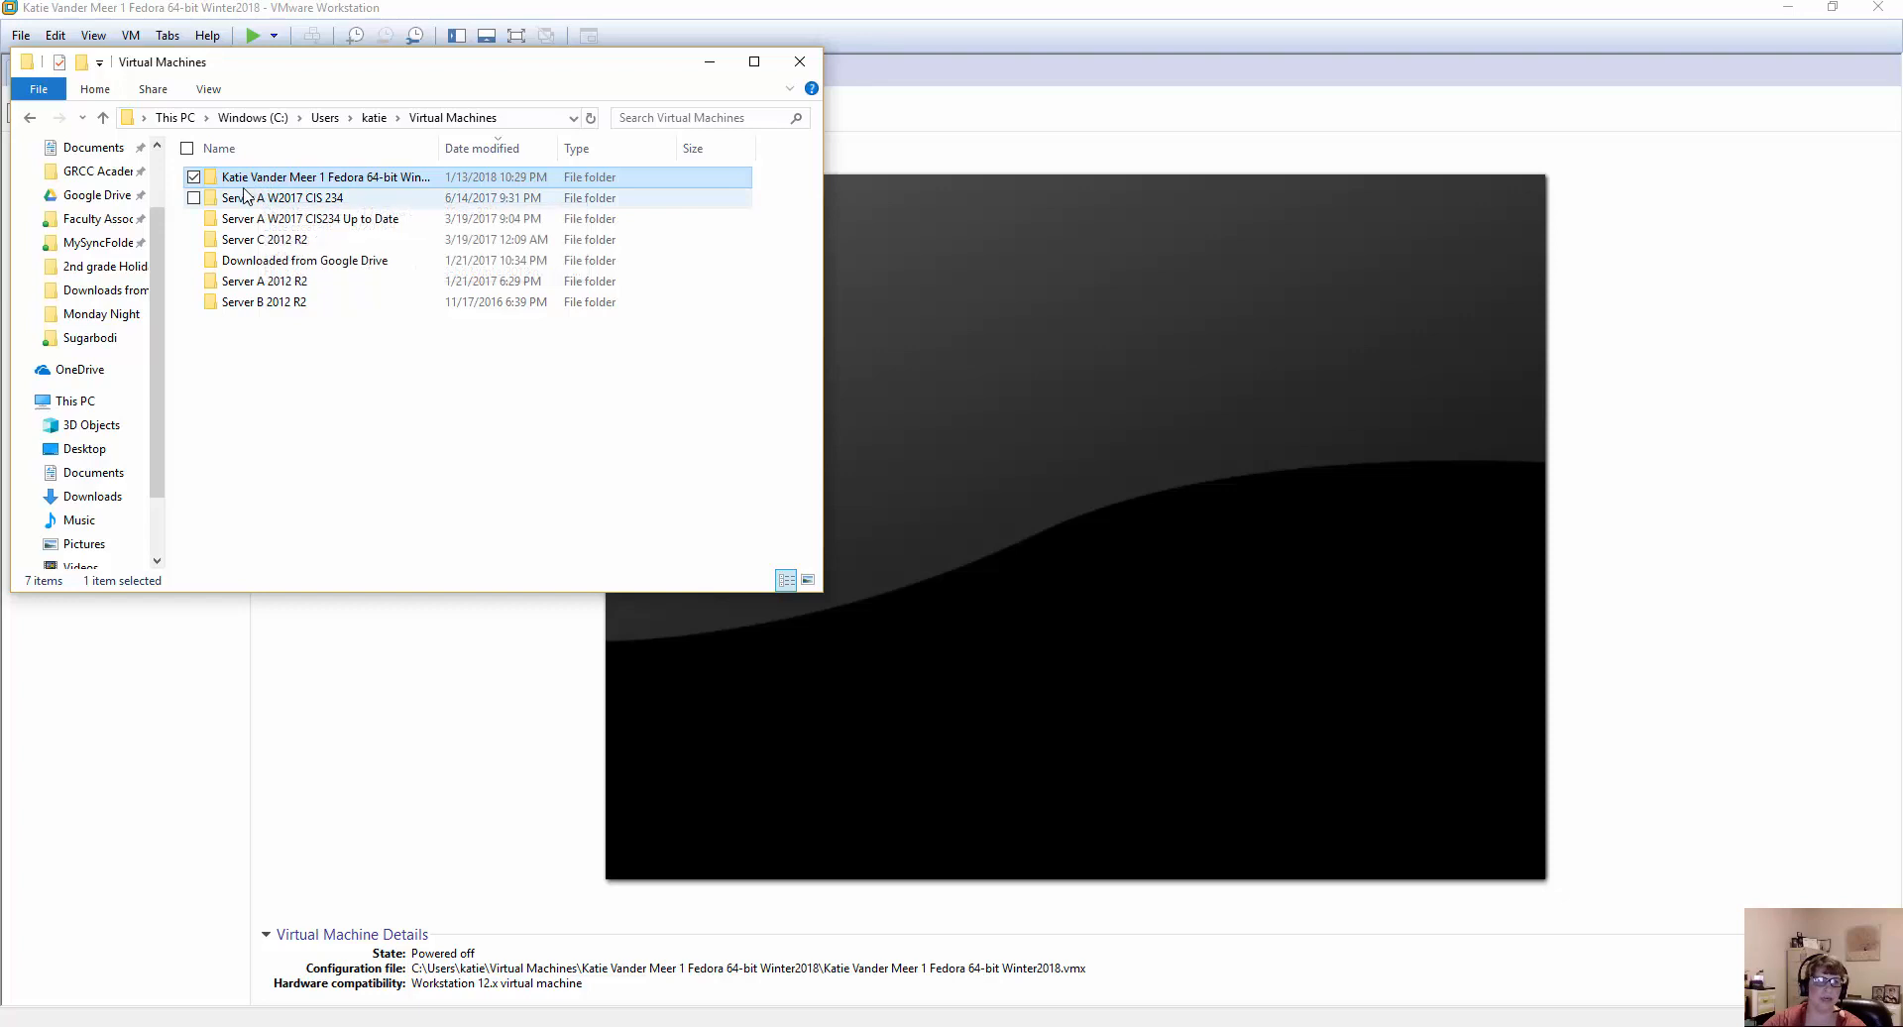
{"action": "left_click", "coordinate": [269, 409]}
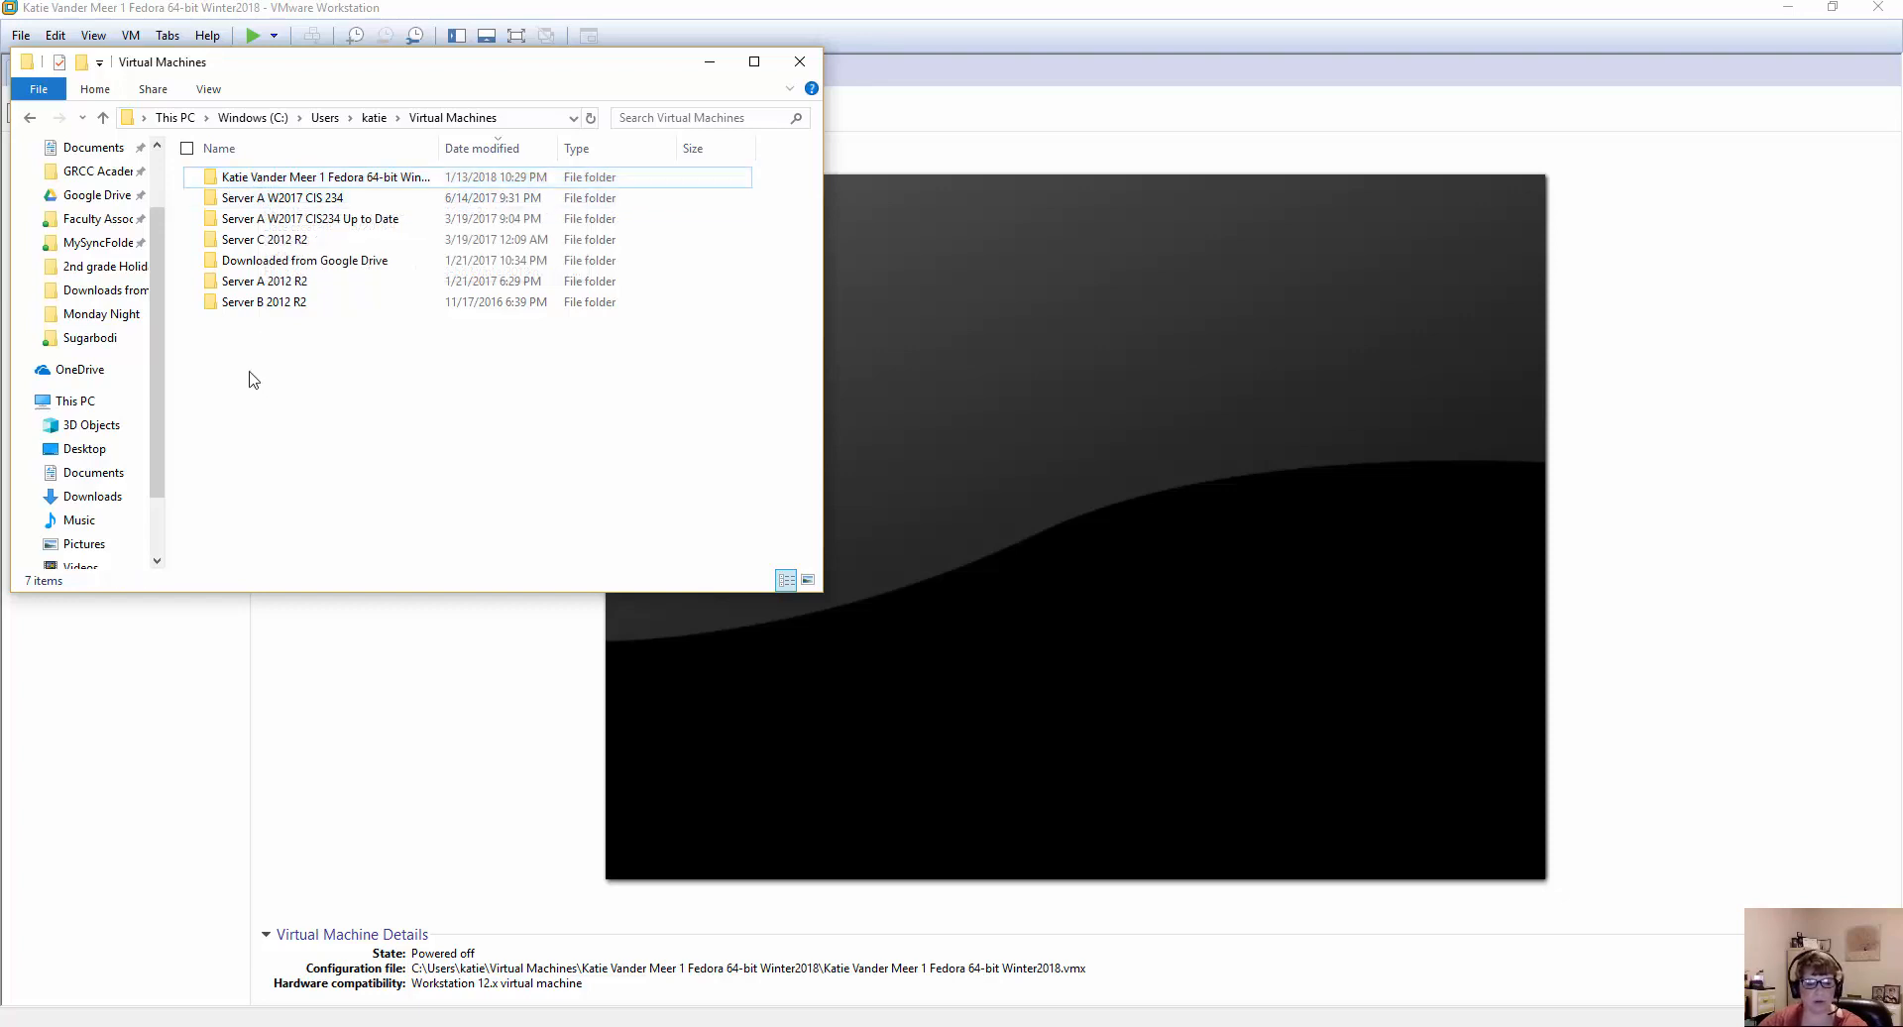
{"action": "double_click", "coordinate": [220, 177]}
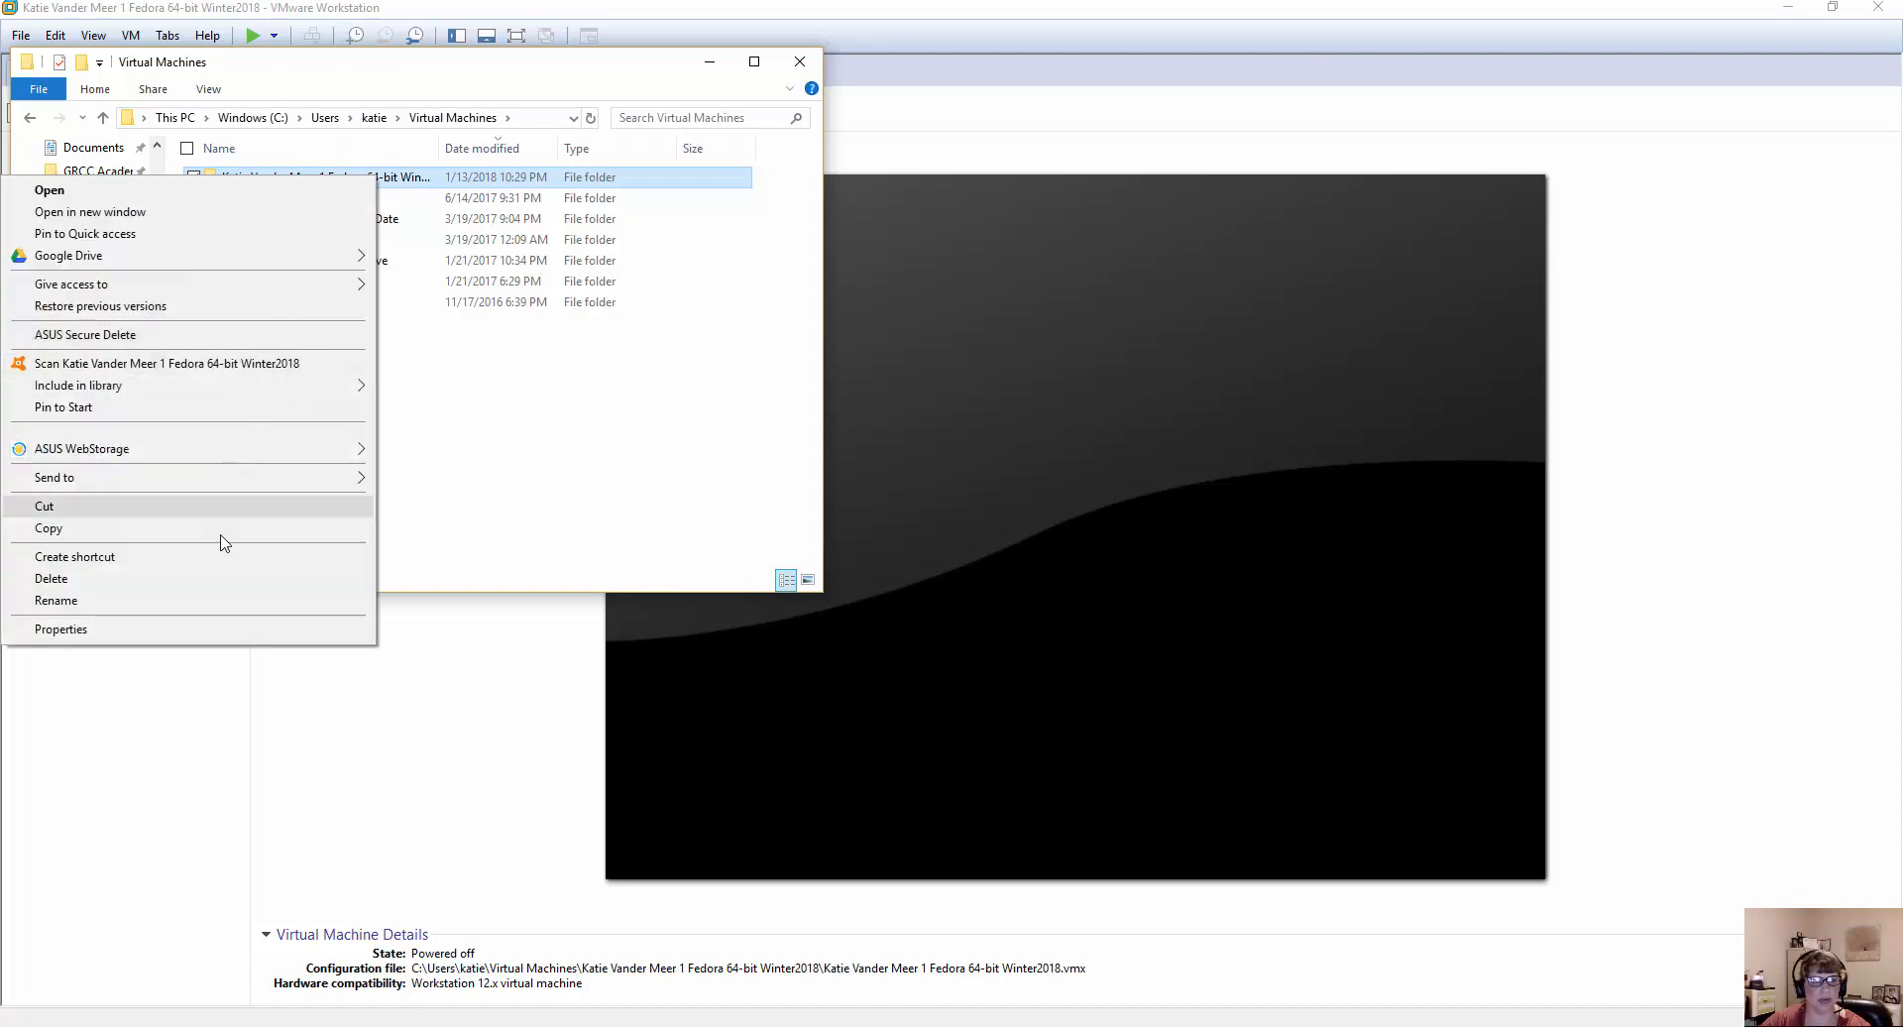
{"action": "left_click", "coordinate": [221, 628]}
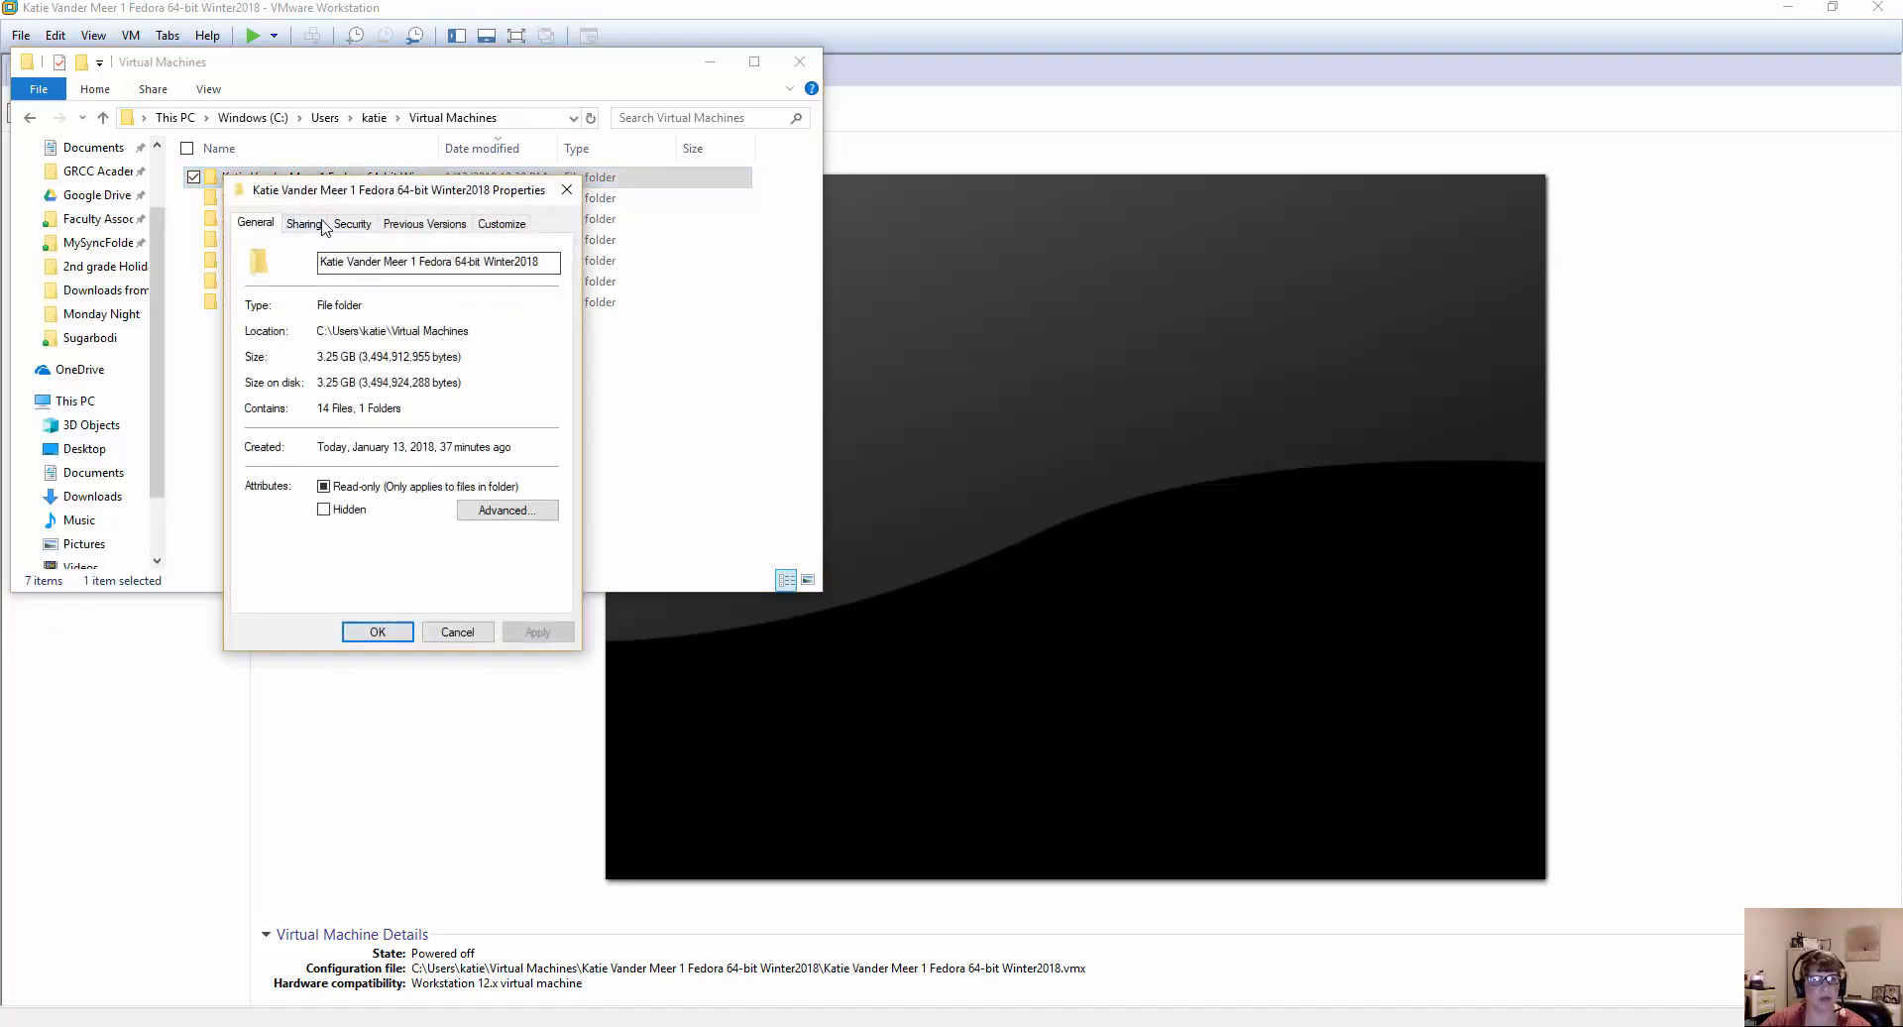
{"action": "left_click", "coordinate": [456, 632]}
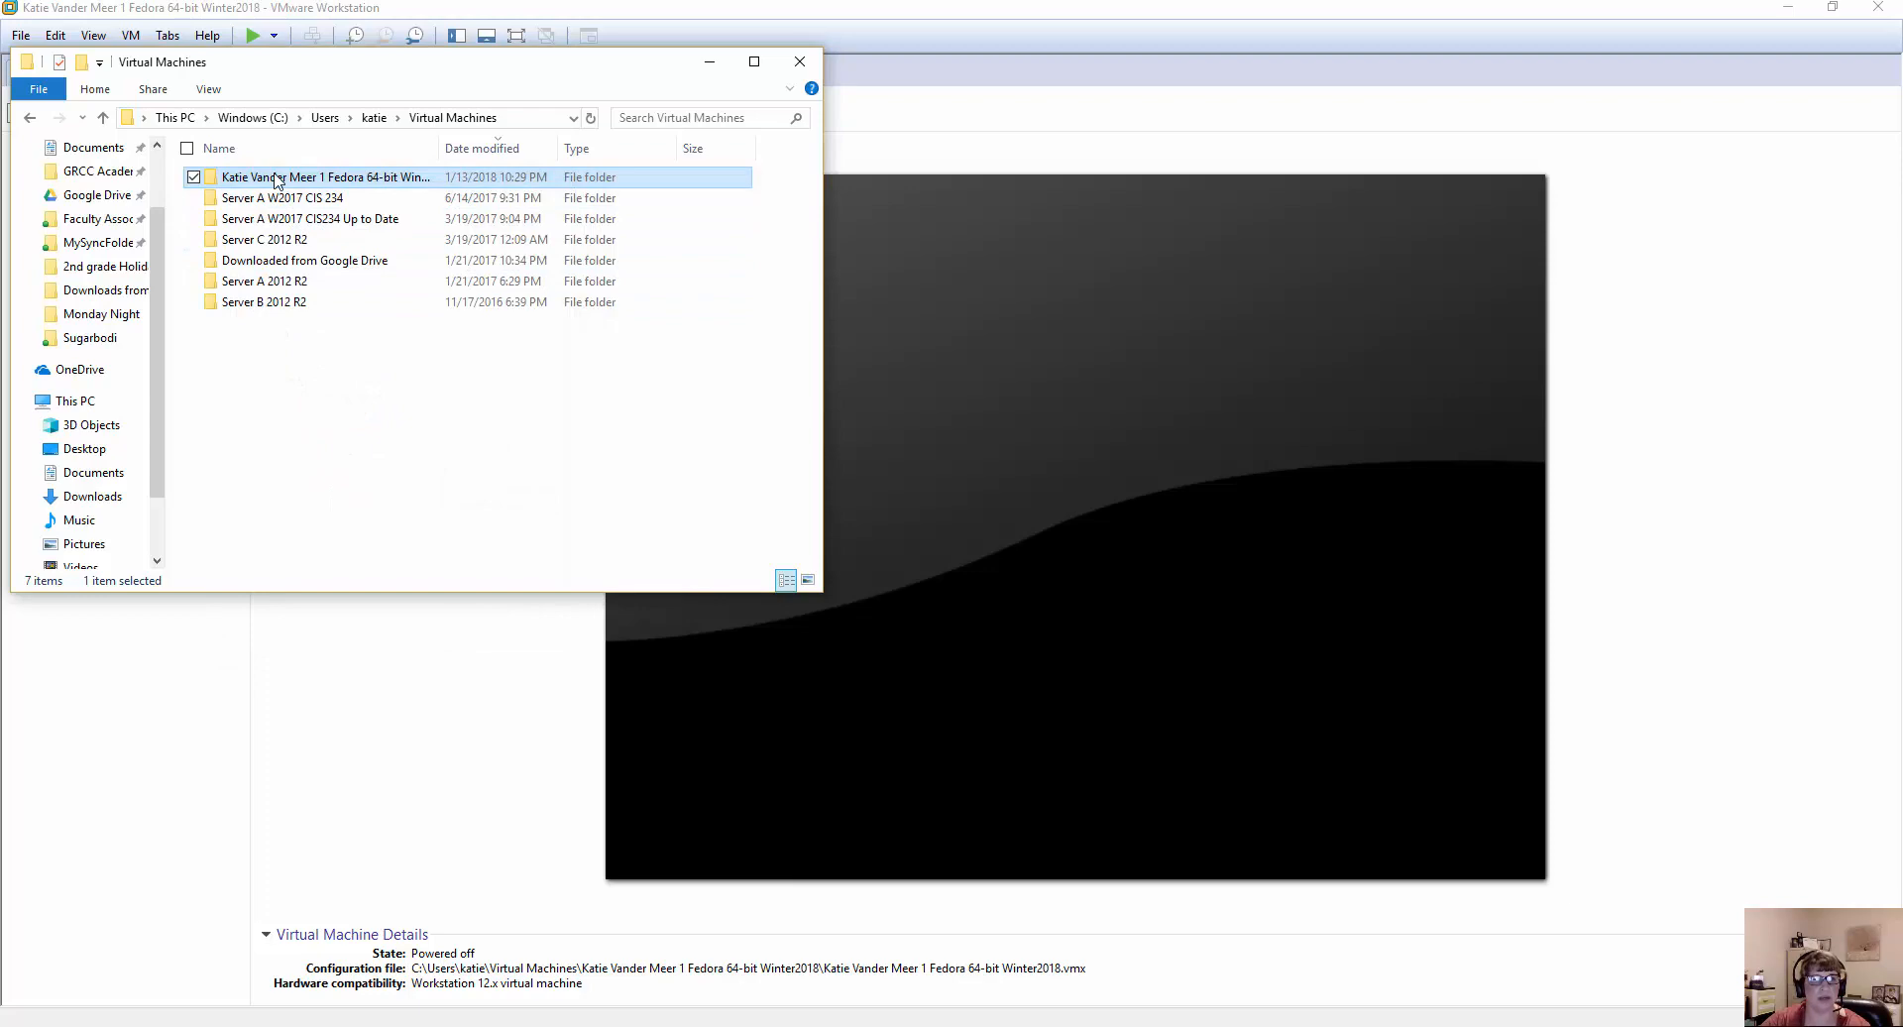
Examine the files inside the Fedora virtual machine folder, return to Virtual Machines and close File Explorer.
{"action": "double_click", "coordinate": [277, 181]}
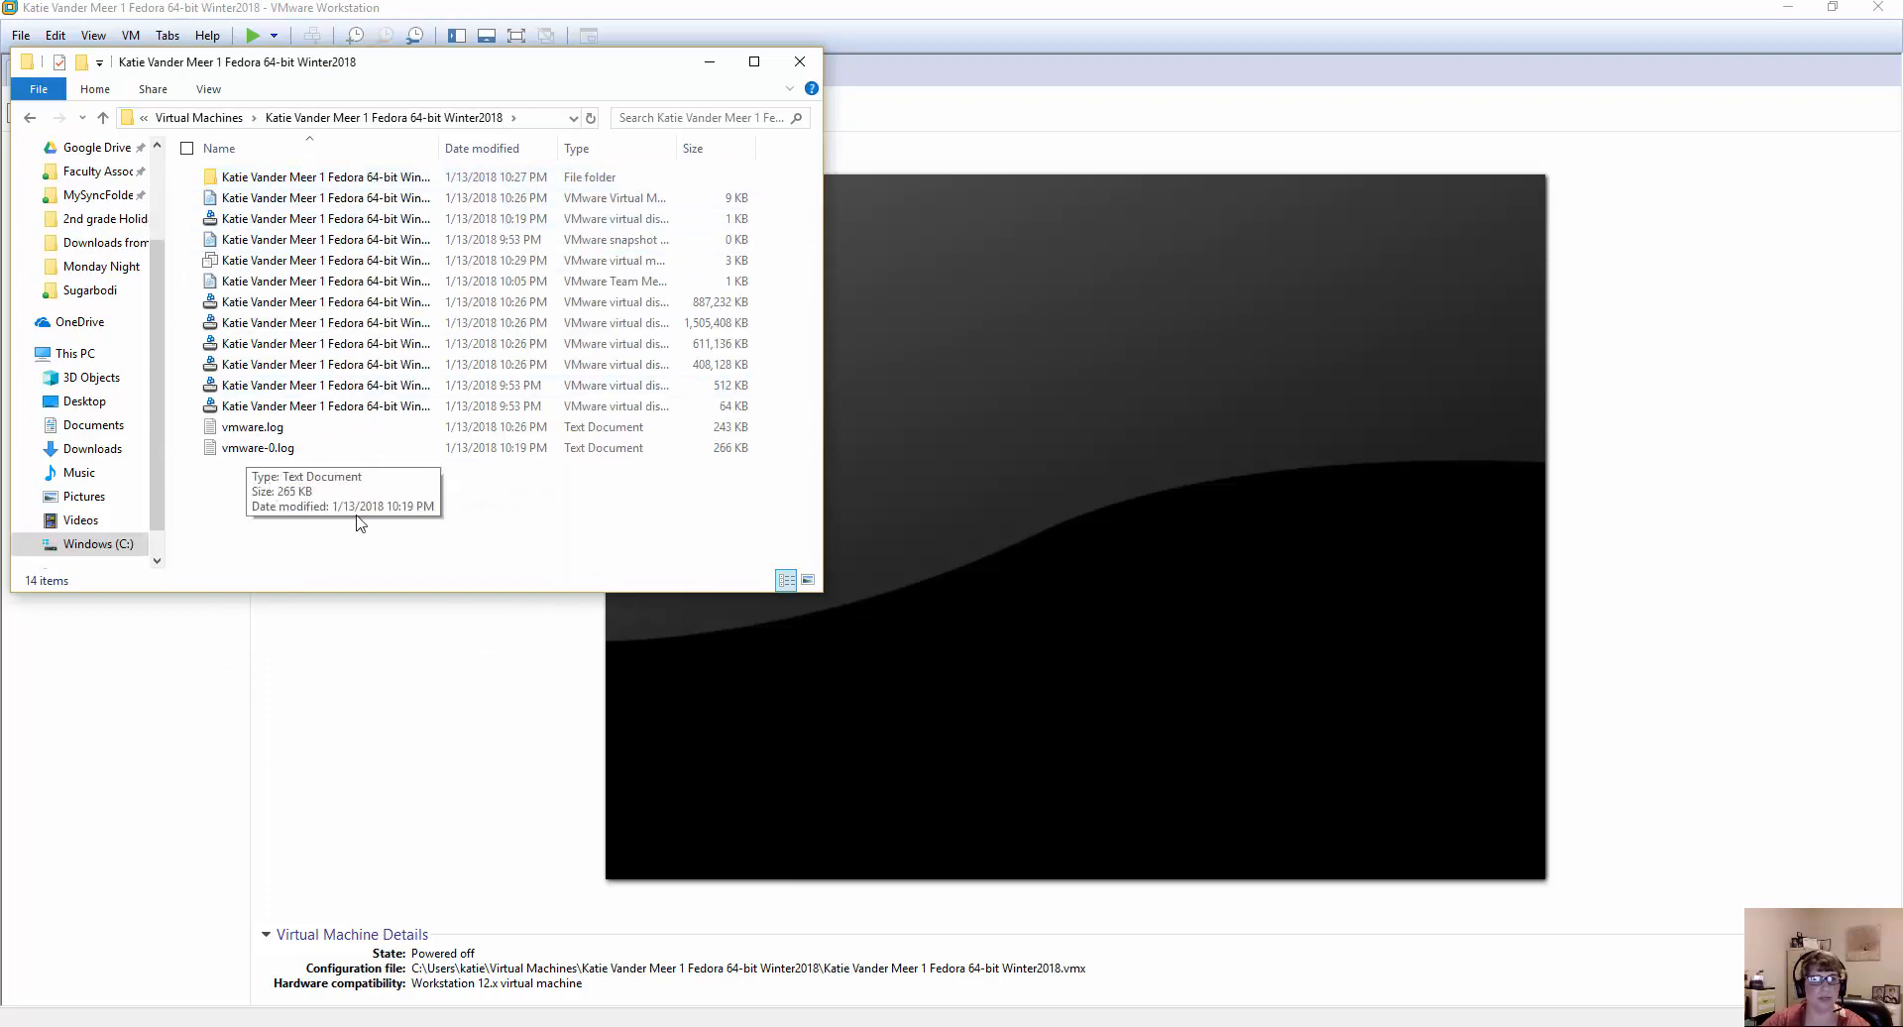
{"action": "left_click", "coordinate": [102, 119]}
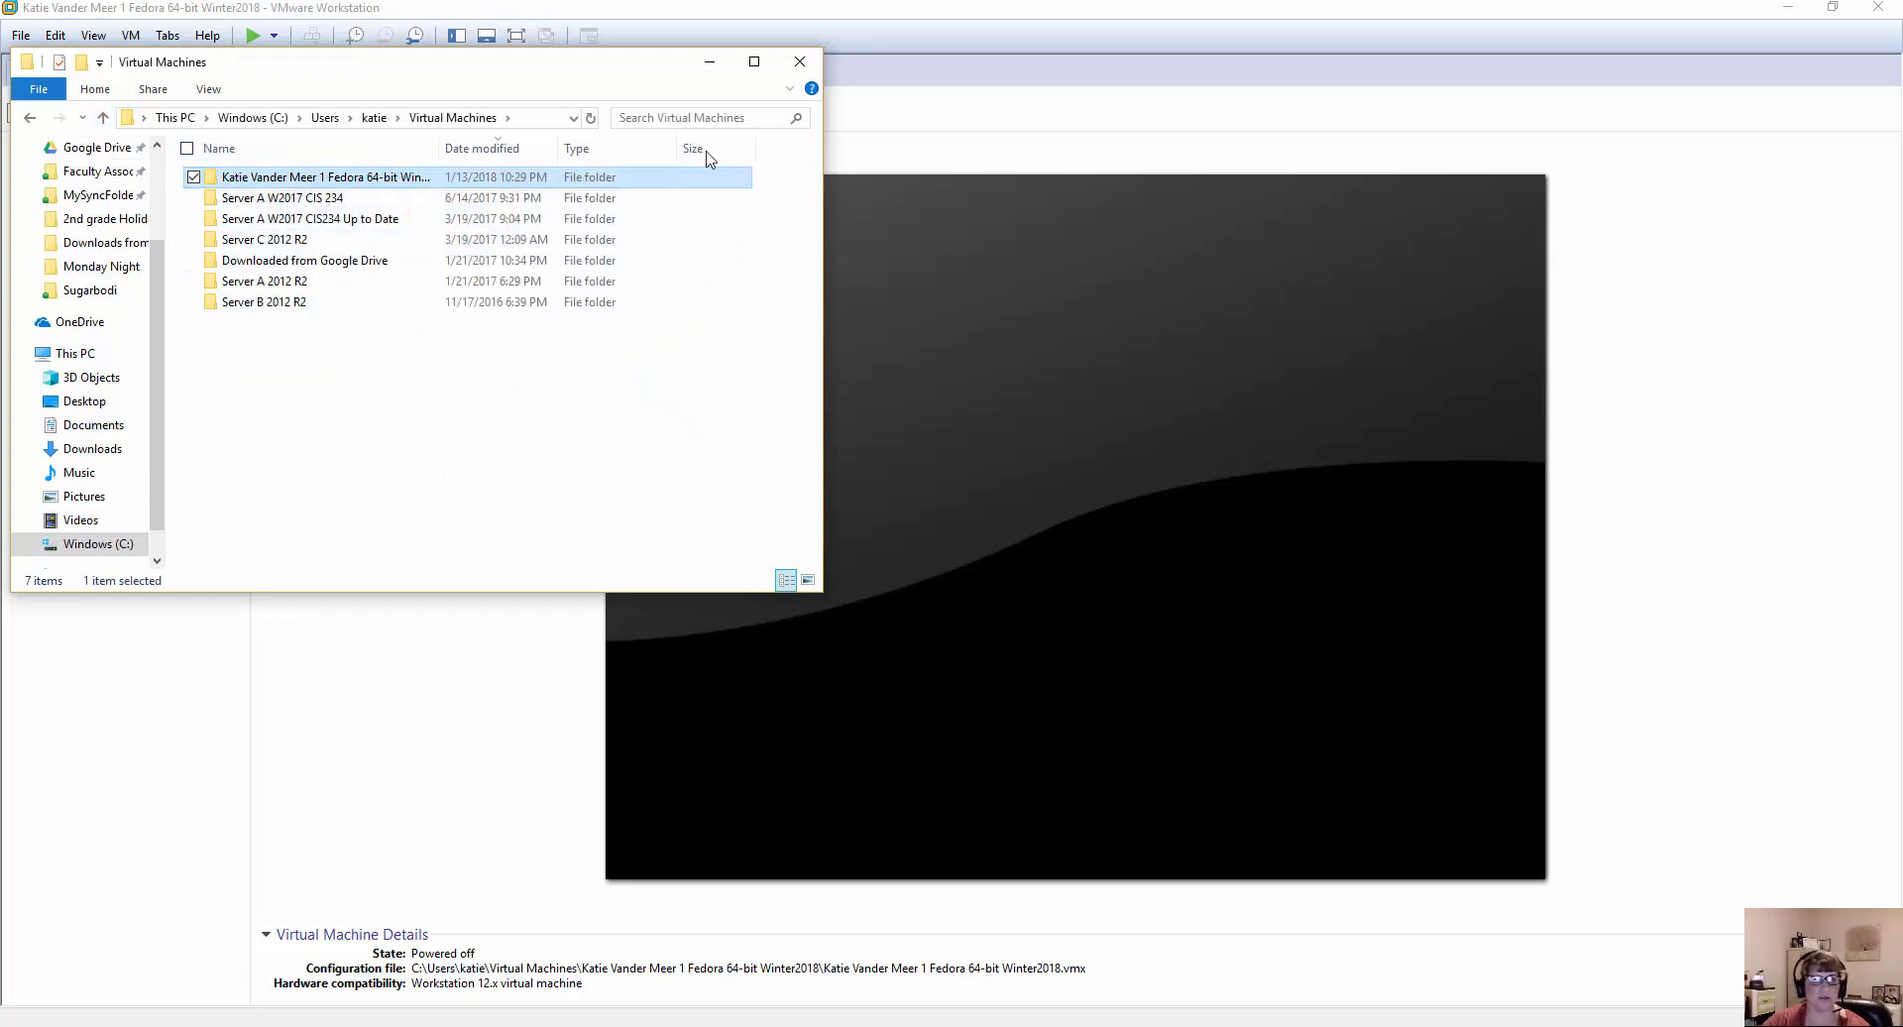
{"action": "left_click", "coordinate": [801, 64]}
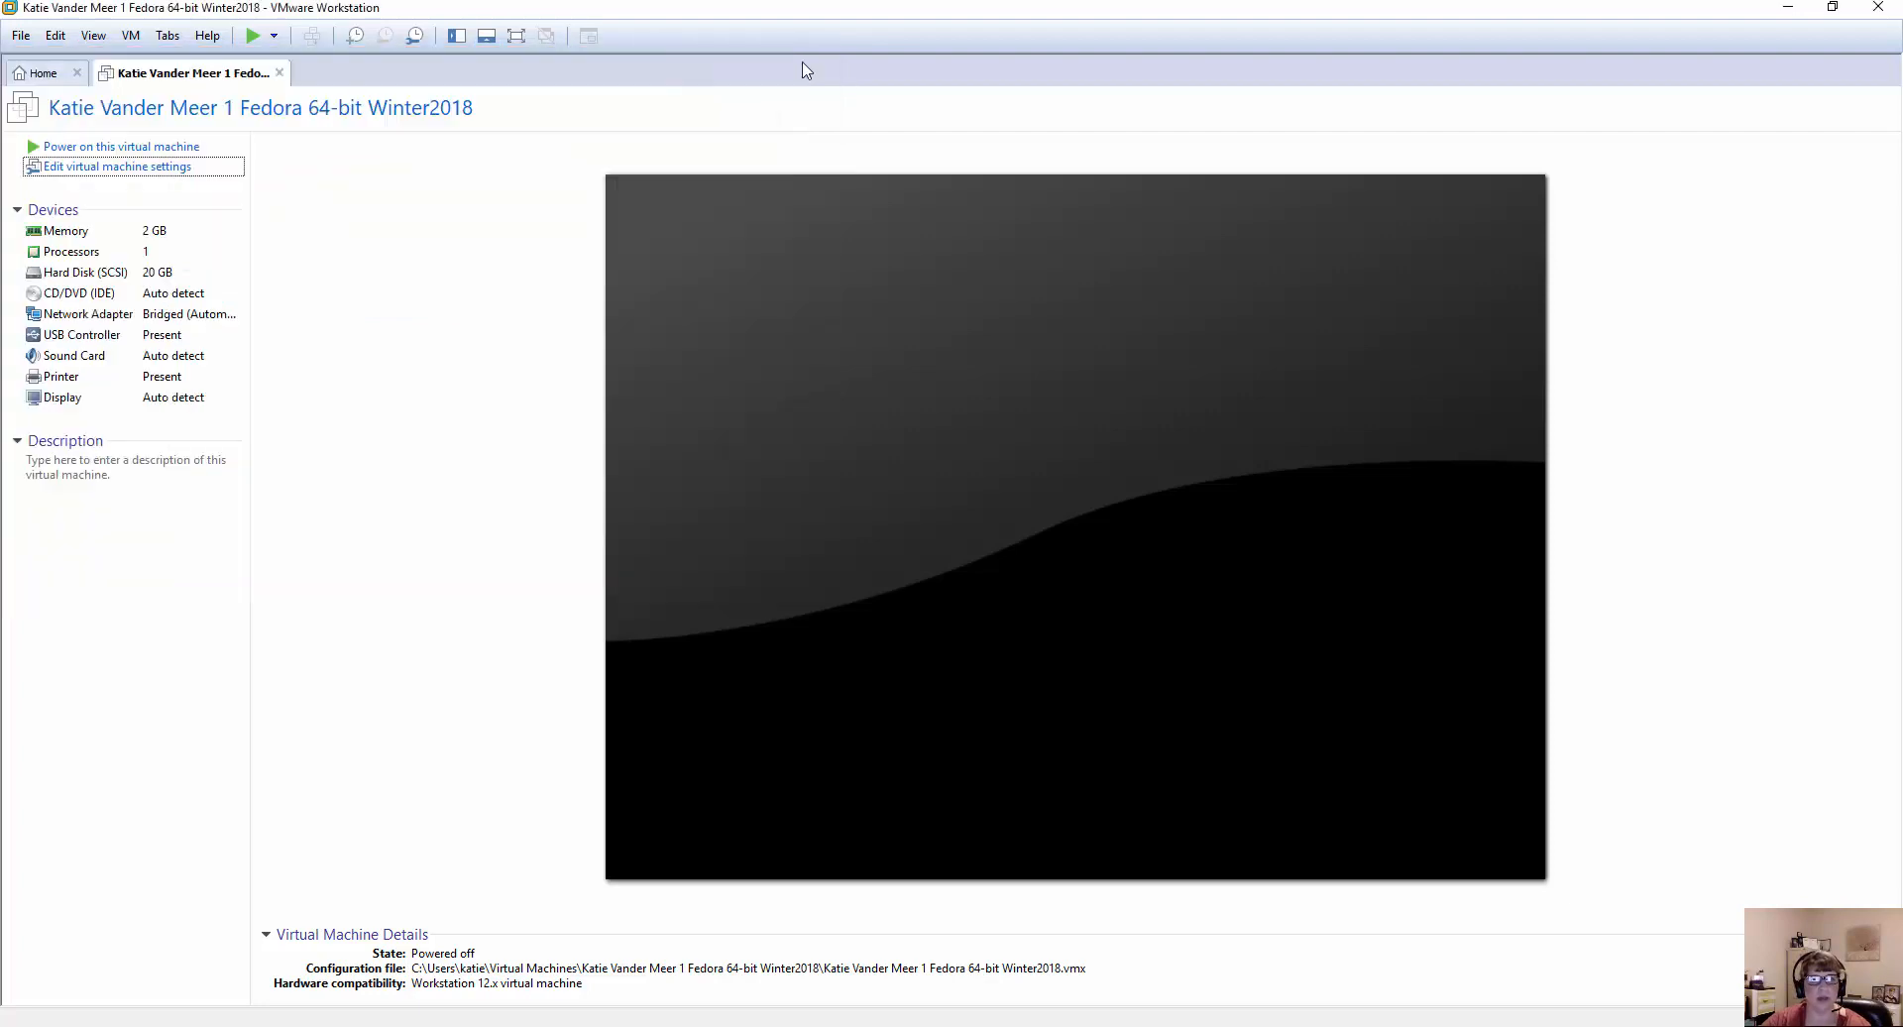
Power on the Fedora virtual machine and sign in as user1 with the account password.
{"action": "left_click", "coordinate": [188, 148]}
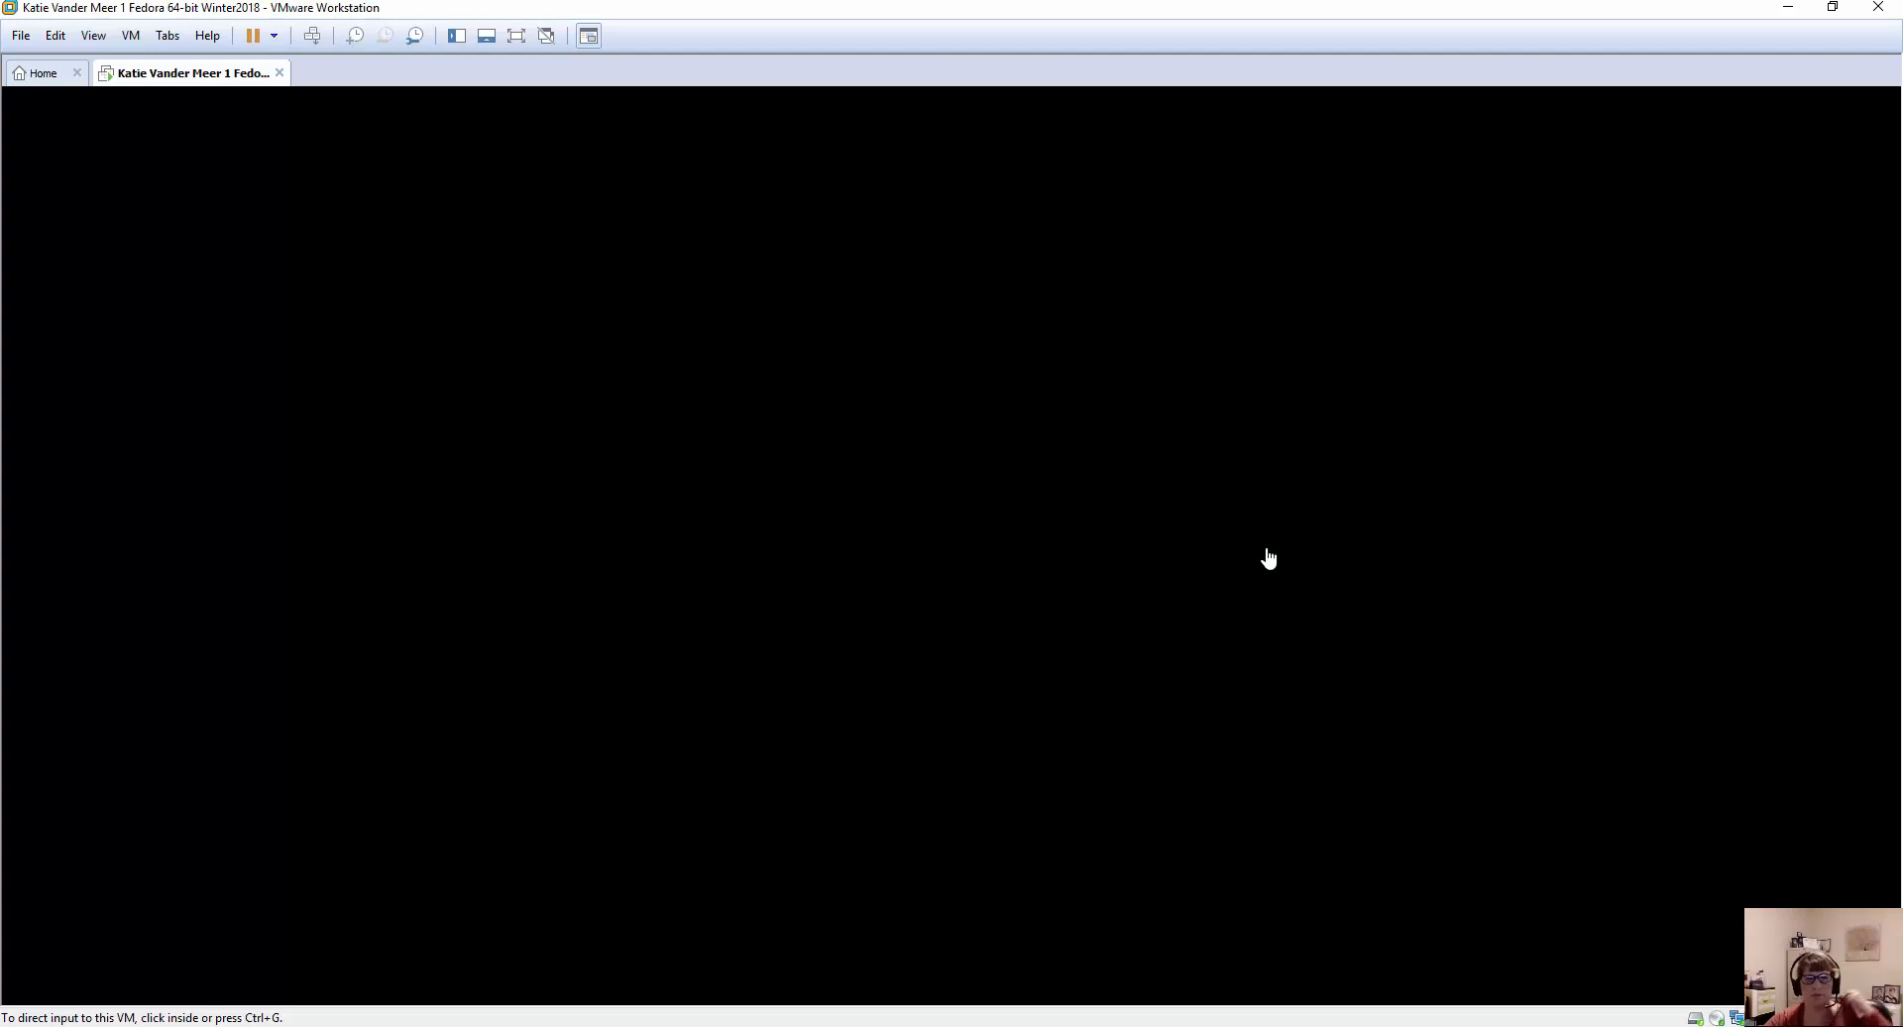
{"action": "left_click", "coordinate": [952, 451]}
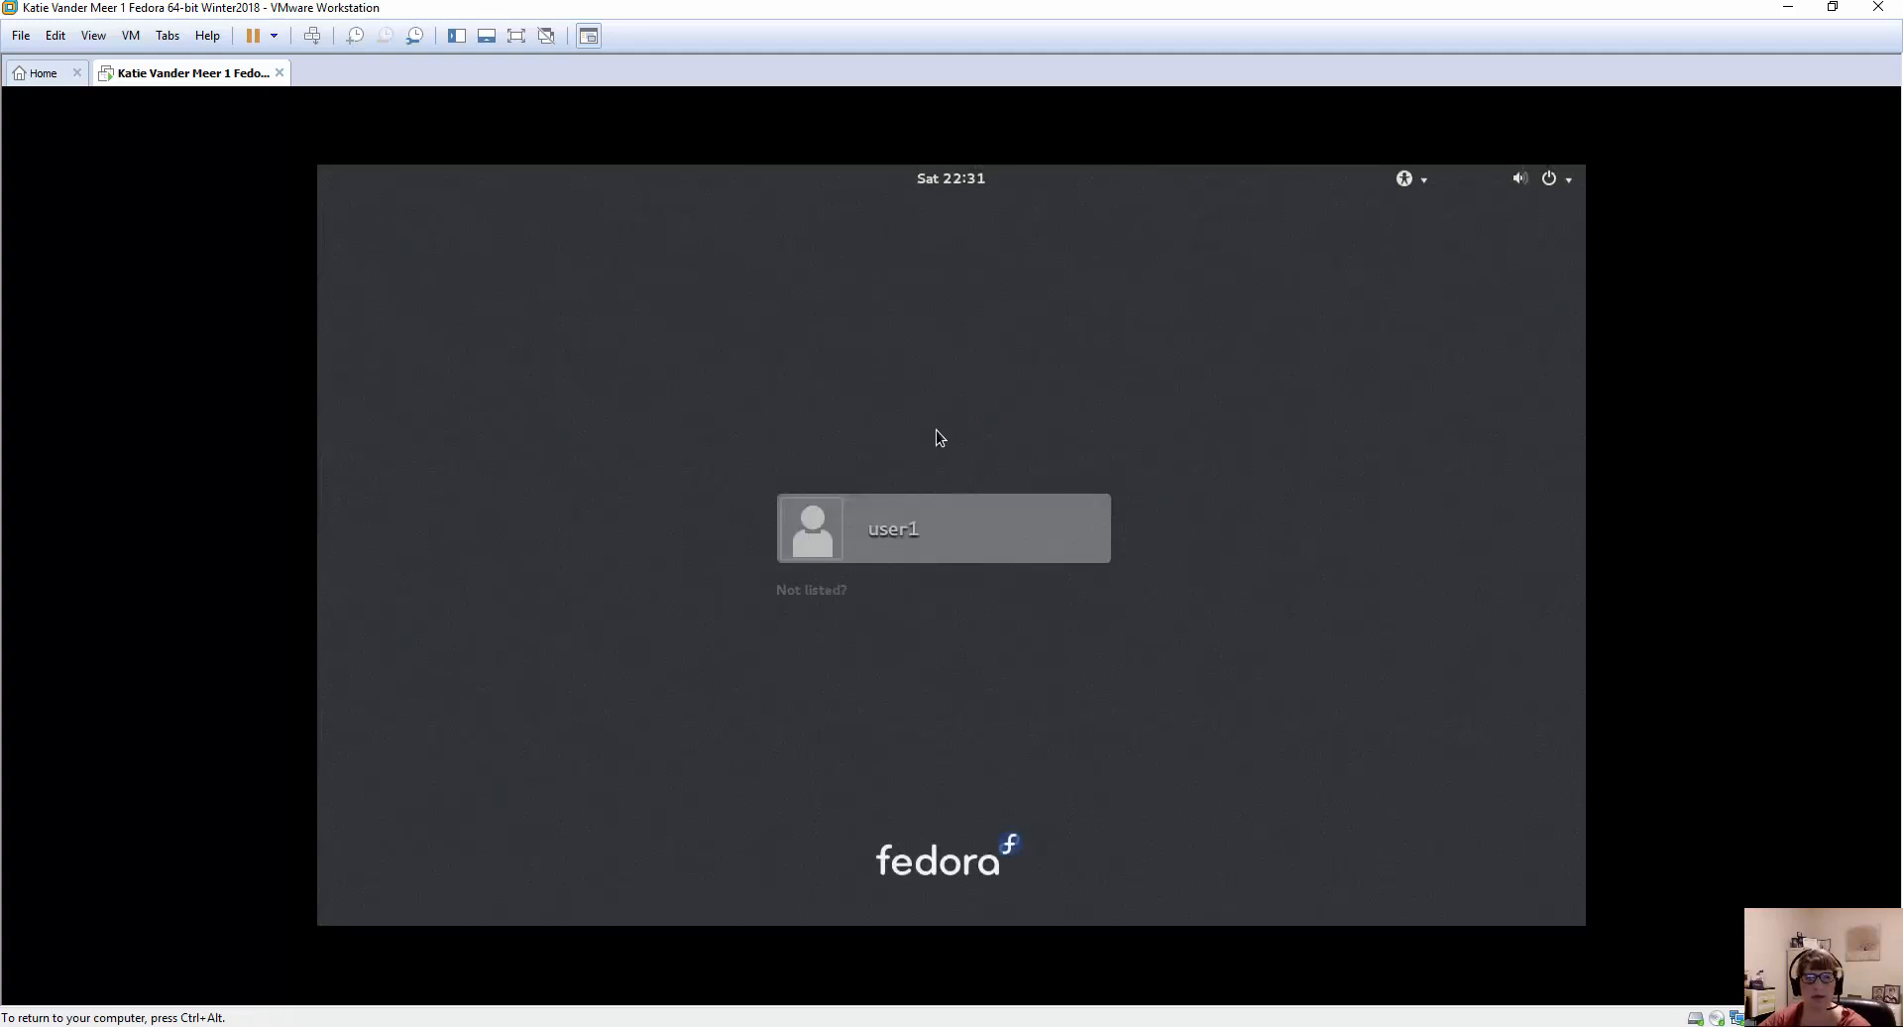
{"action": "left_click", "coordinate": [937, 526]}
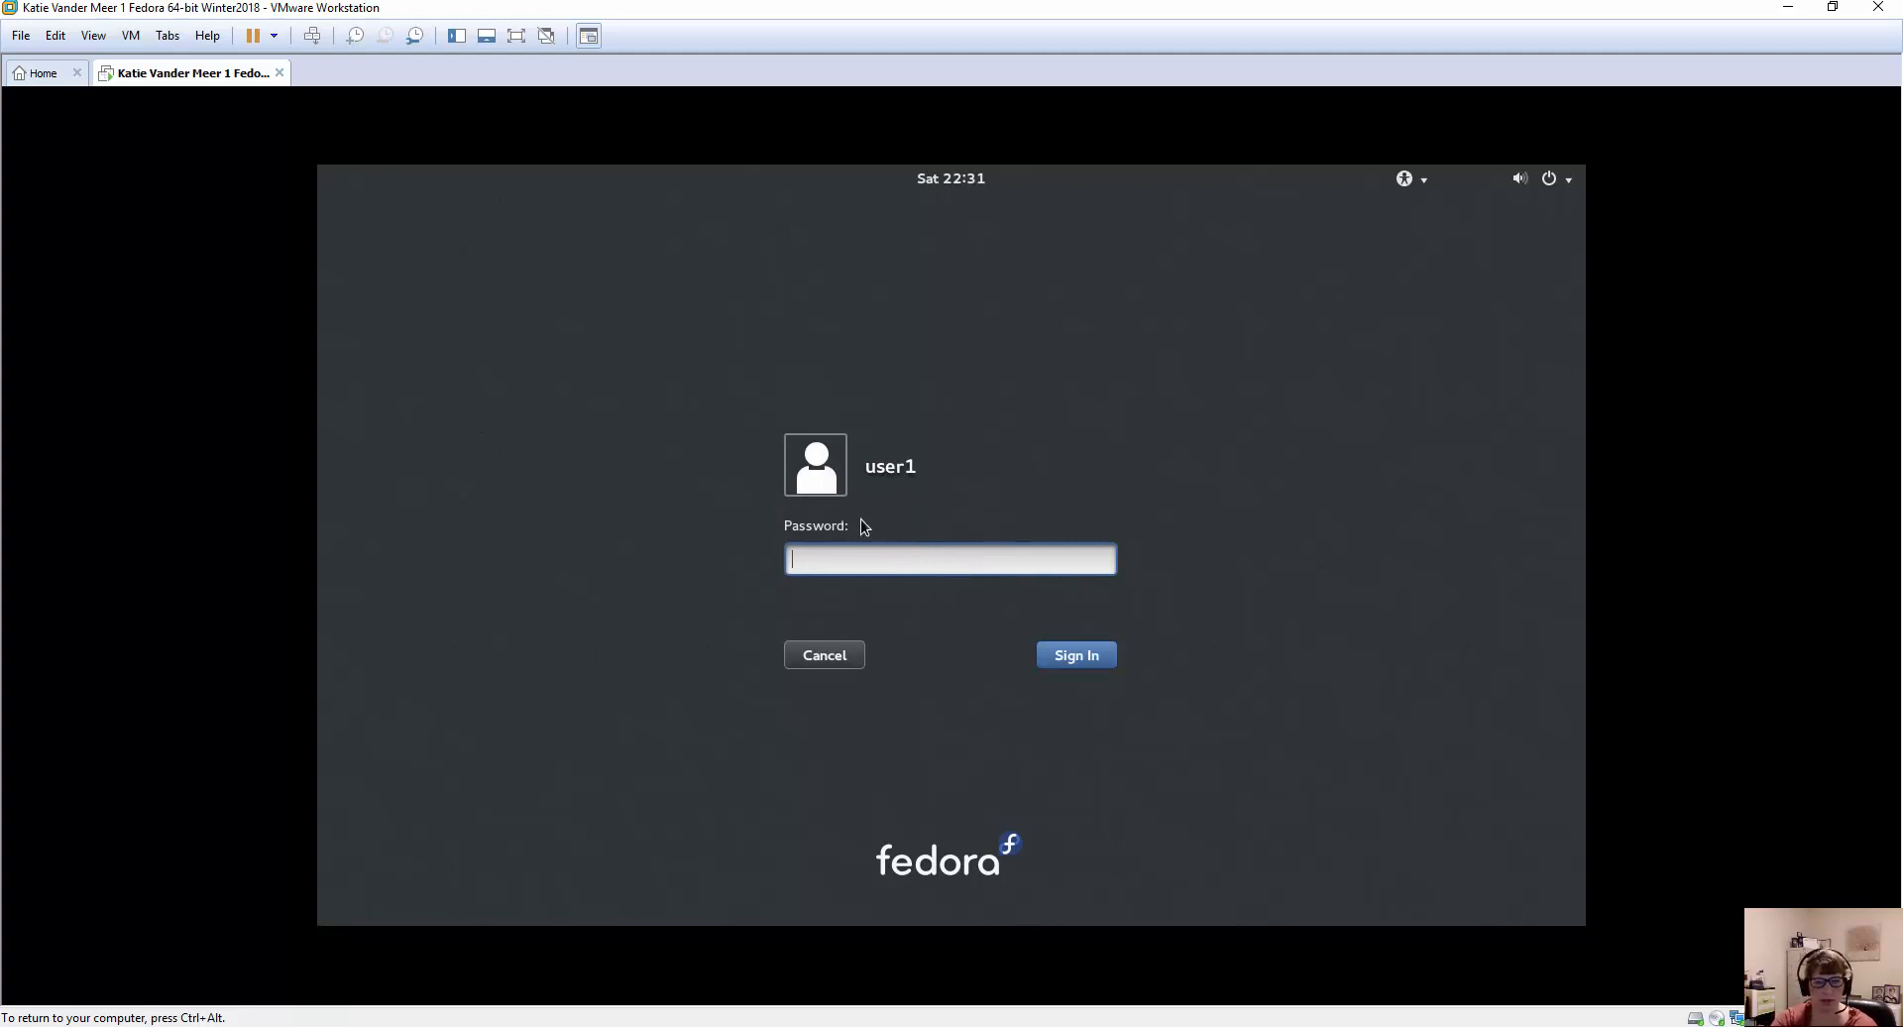
{"action": "type", "text": "*********"}
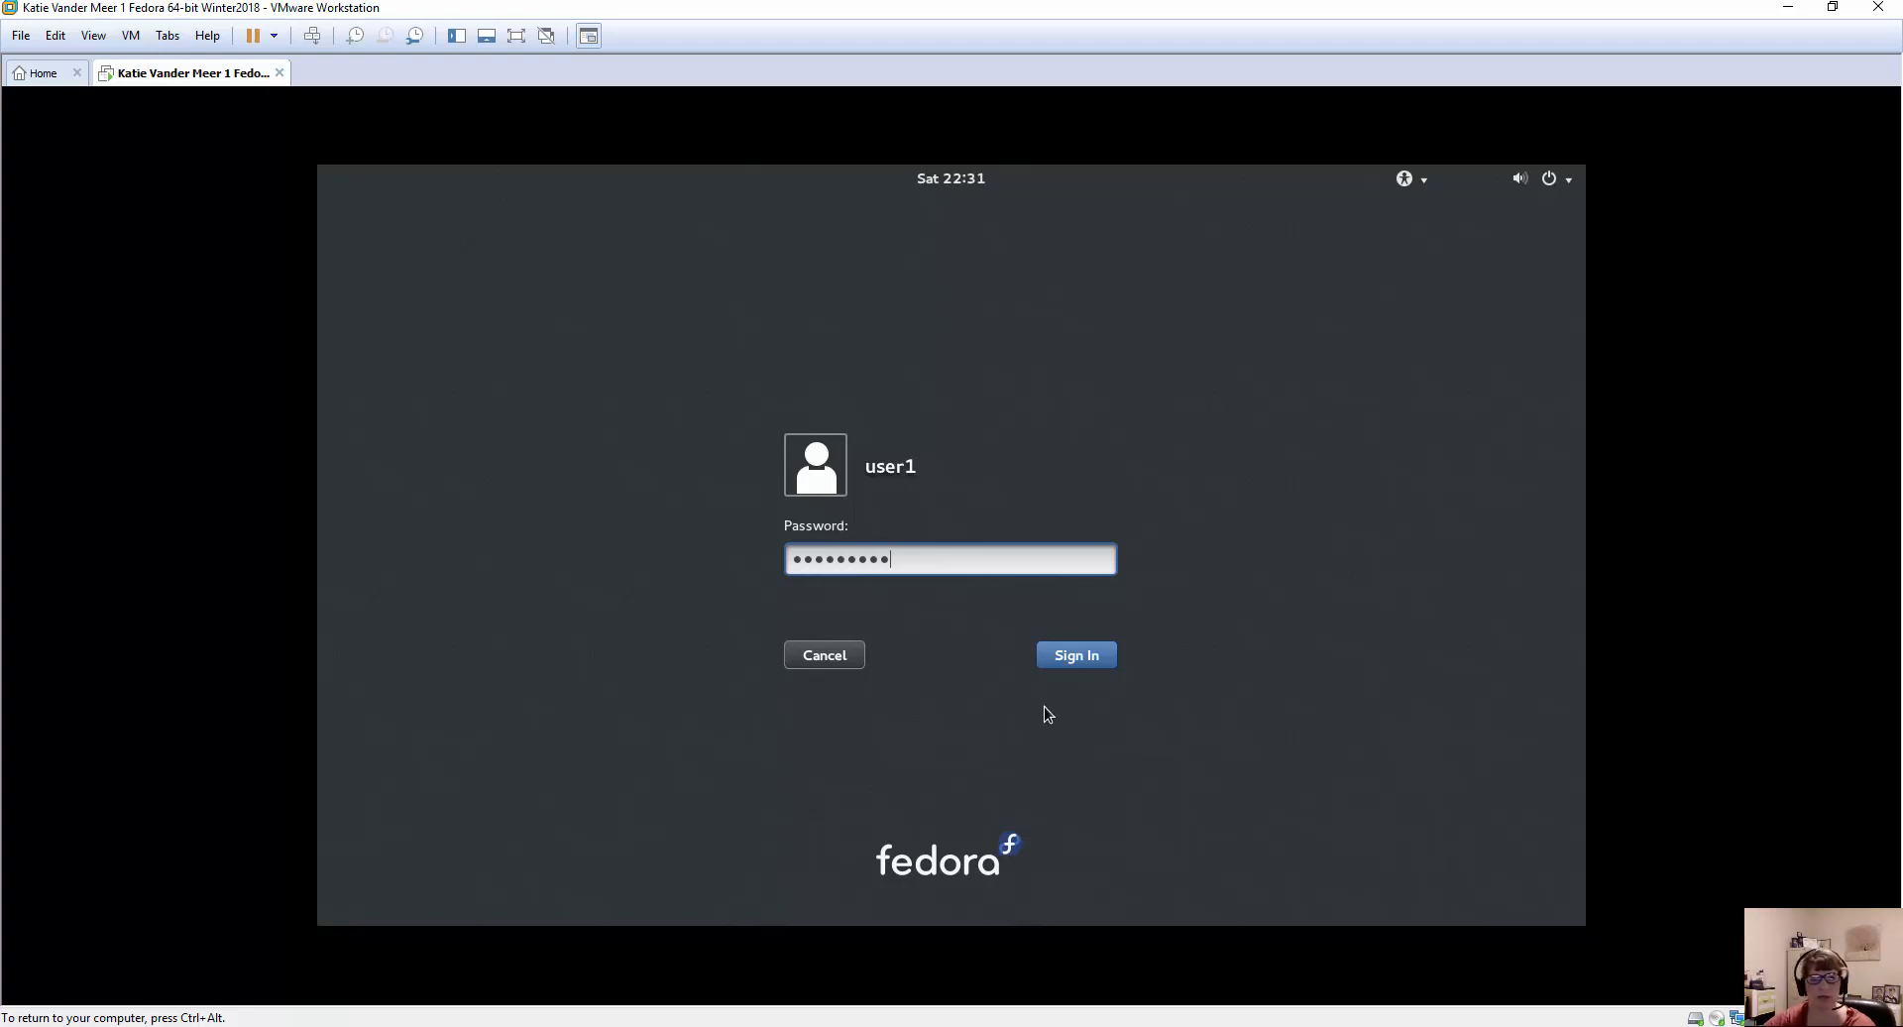
{"action": "left_click", "coordinate": [1057, 658]}
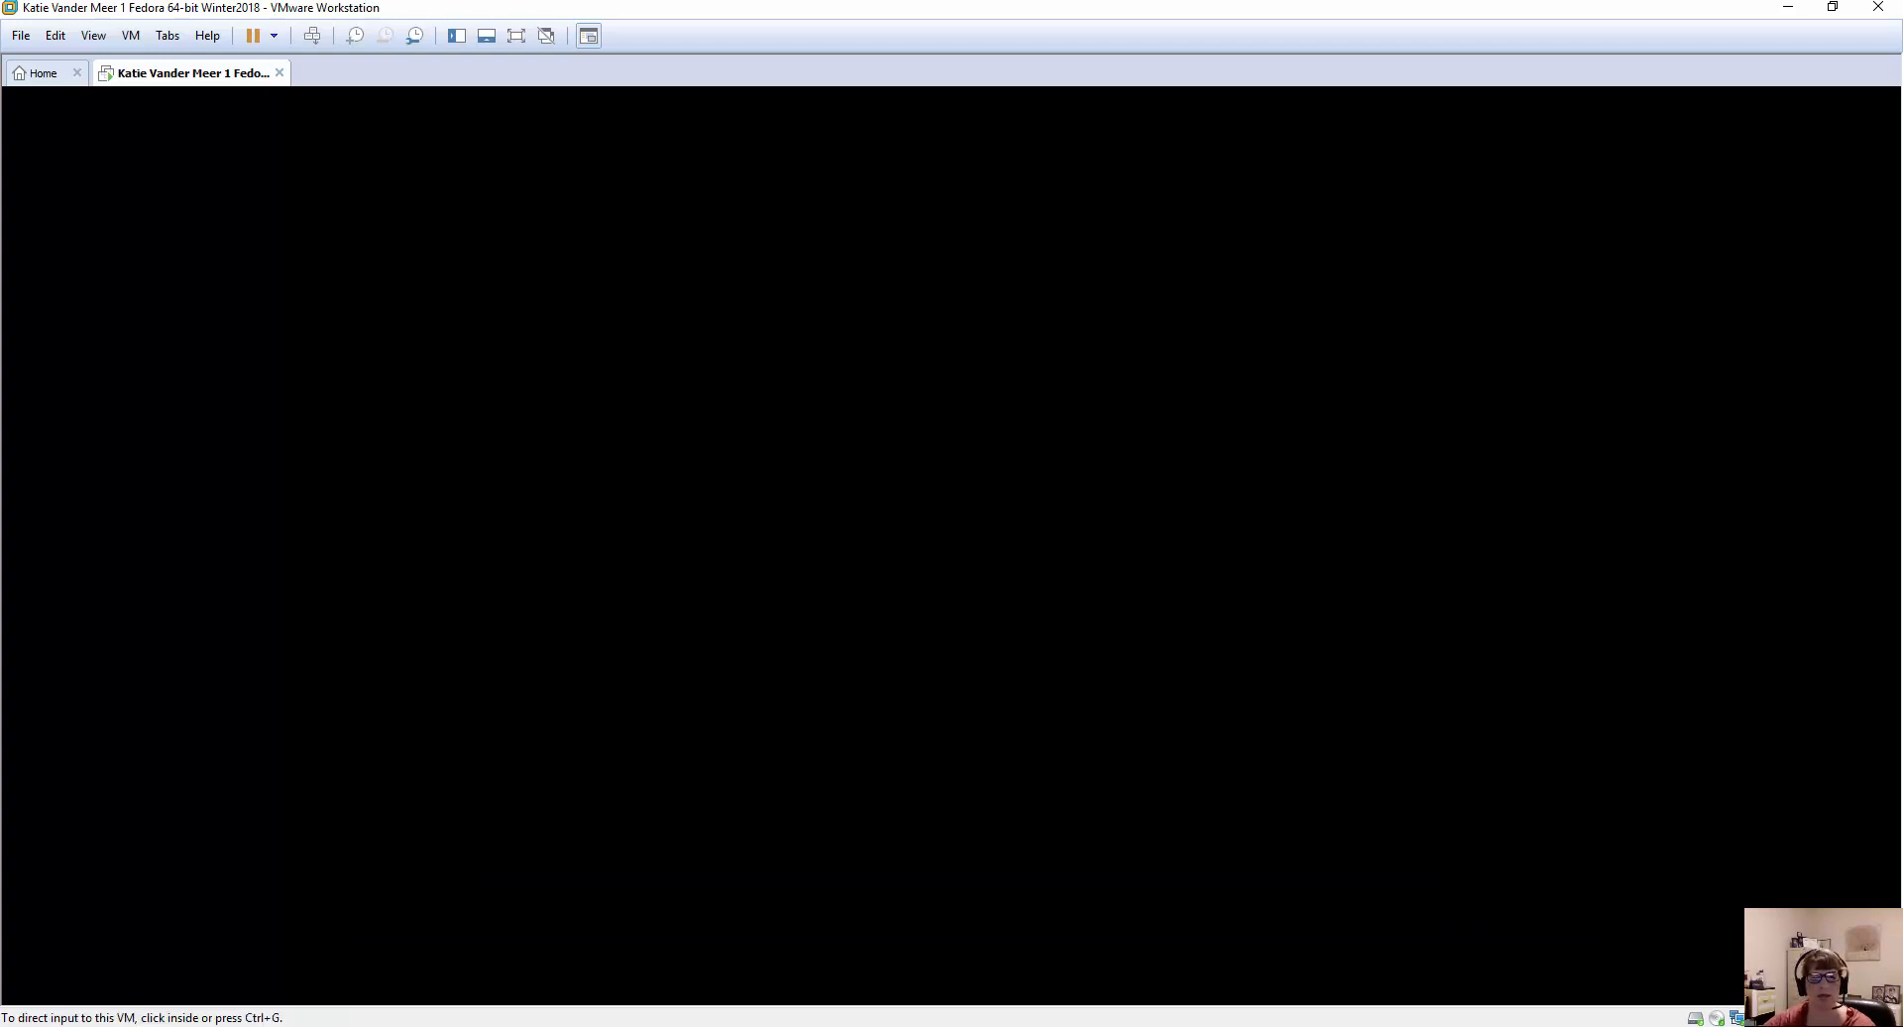
{"action": "left_click", "coordinate": [803, 1026]}
{"action": "left_click", "coordinate": [803, 1026]}
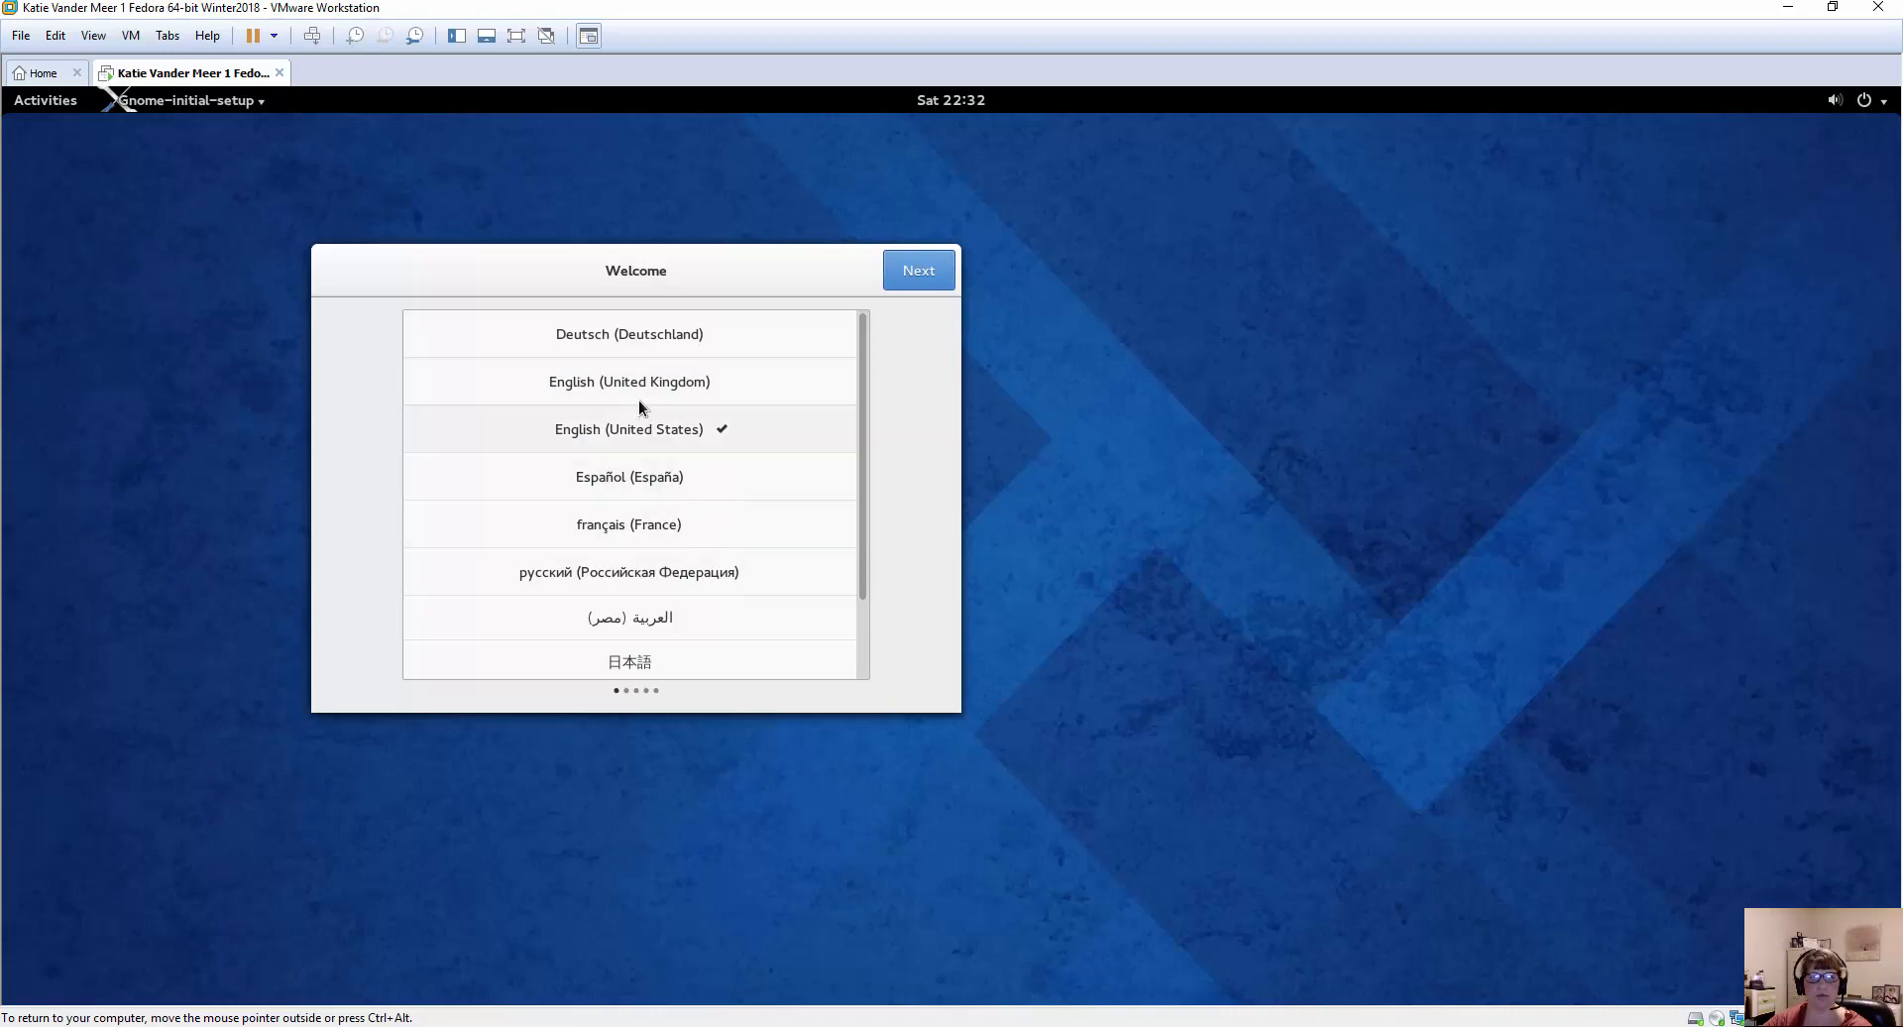
Complete the GNOME initial setup with English (United States) and no online account, and start using Fedora.
{"action": "left_click", "coordinate": [914, 267]}
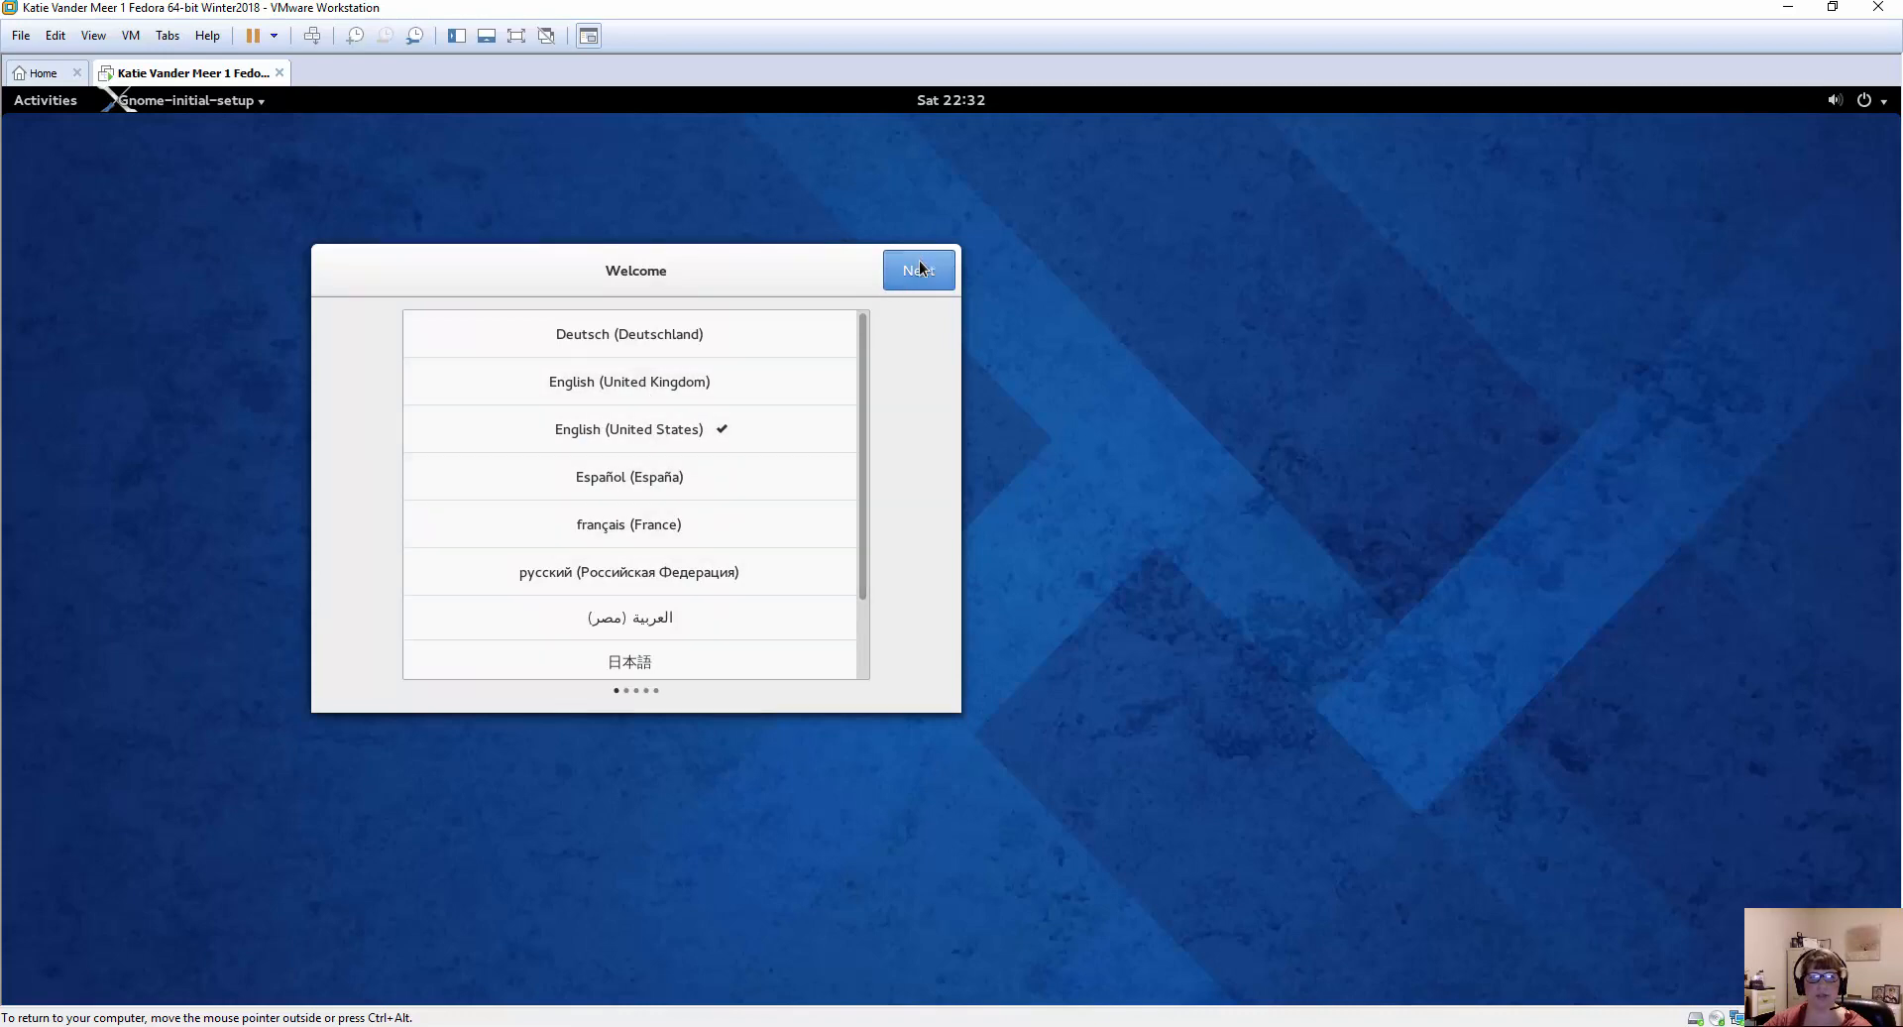
{"action": "left_click", "coordinate": [903, 268]}
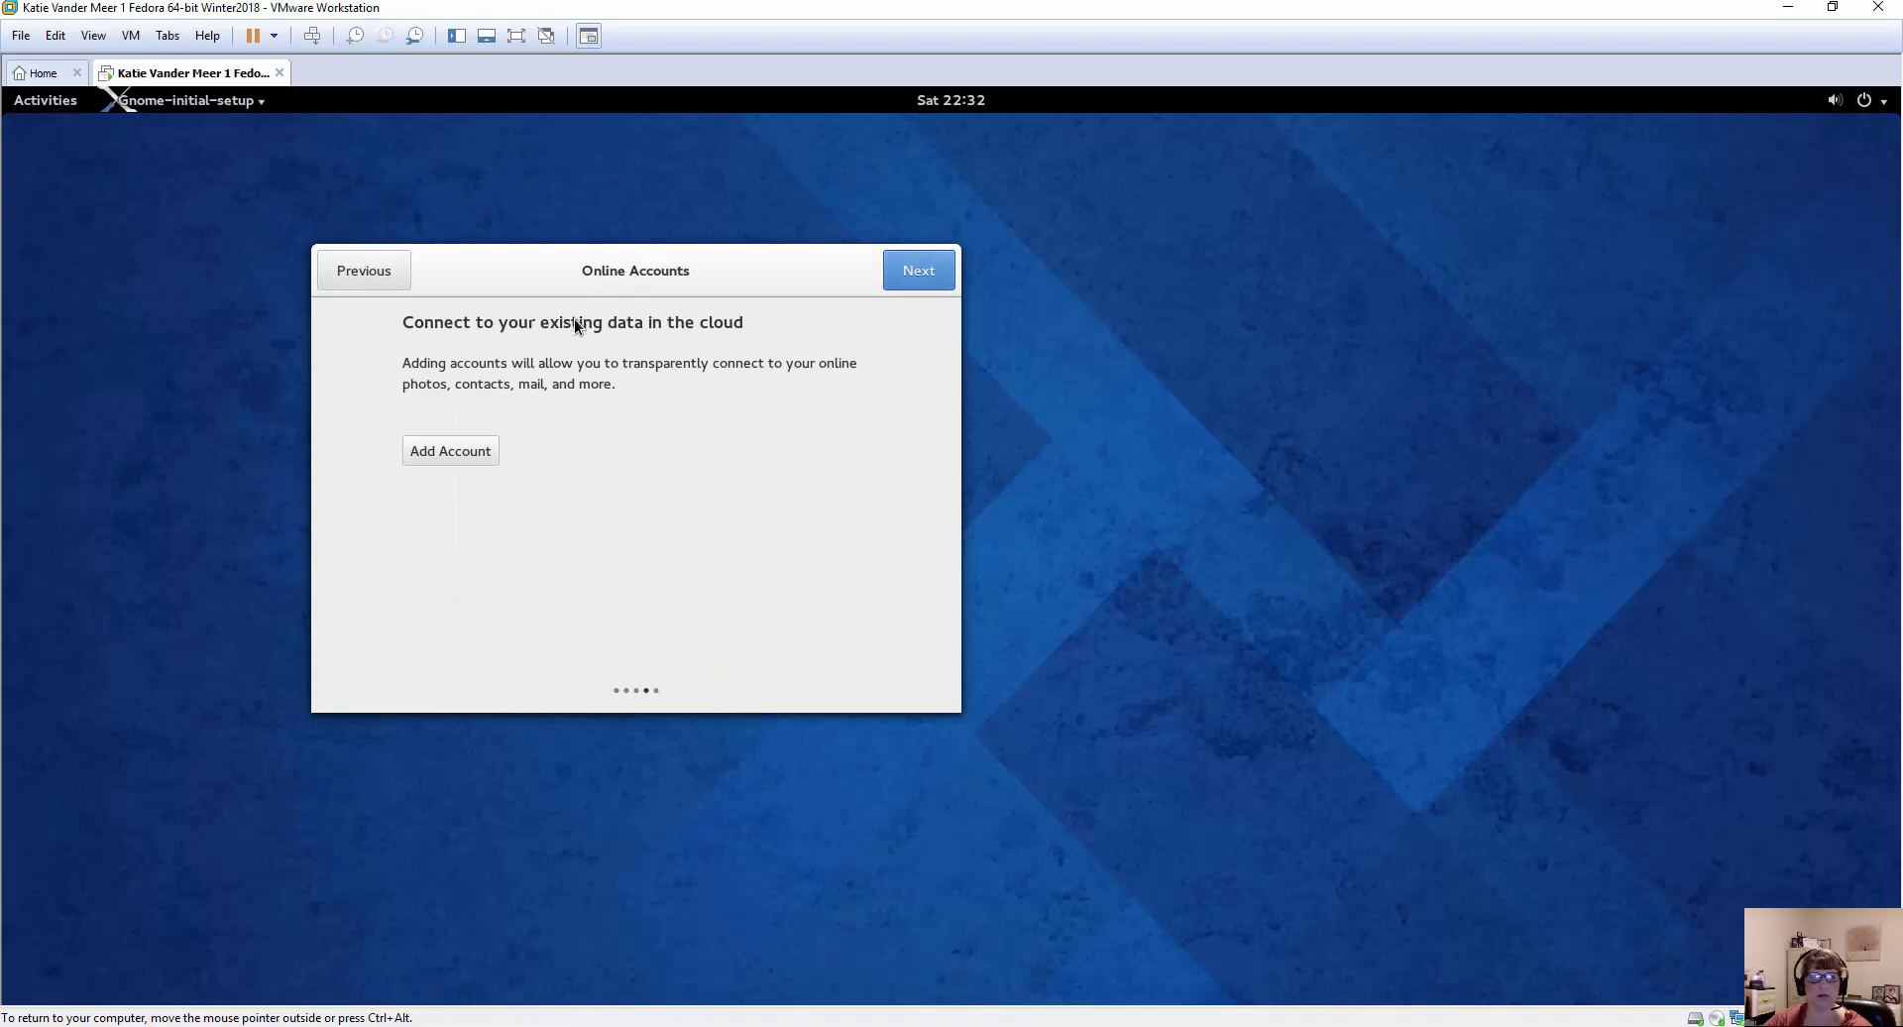
{"action": "left_click", "coordinate": [916, 273]}
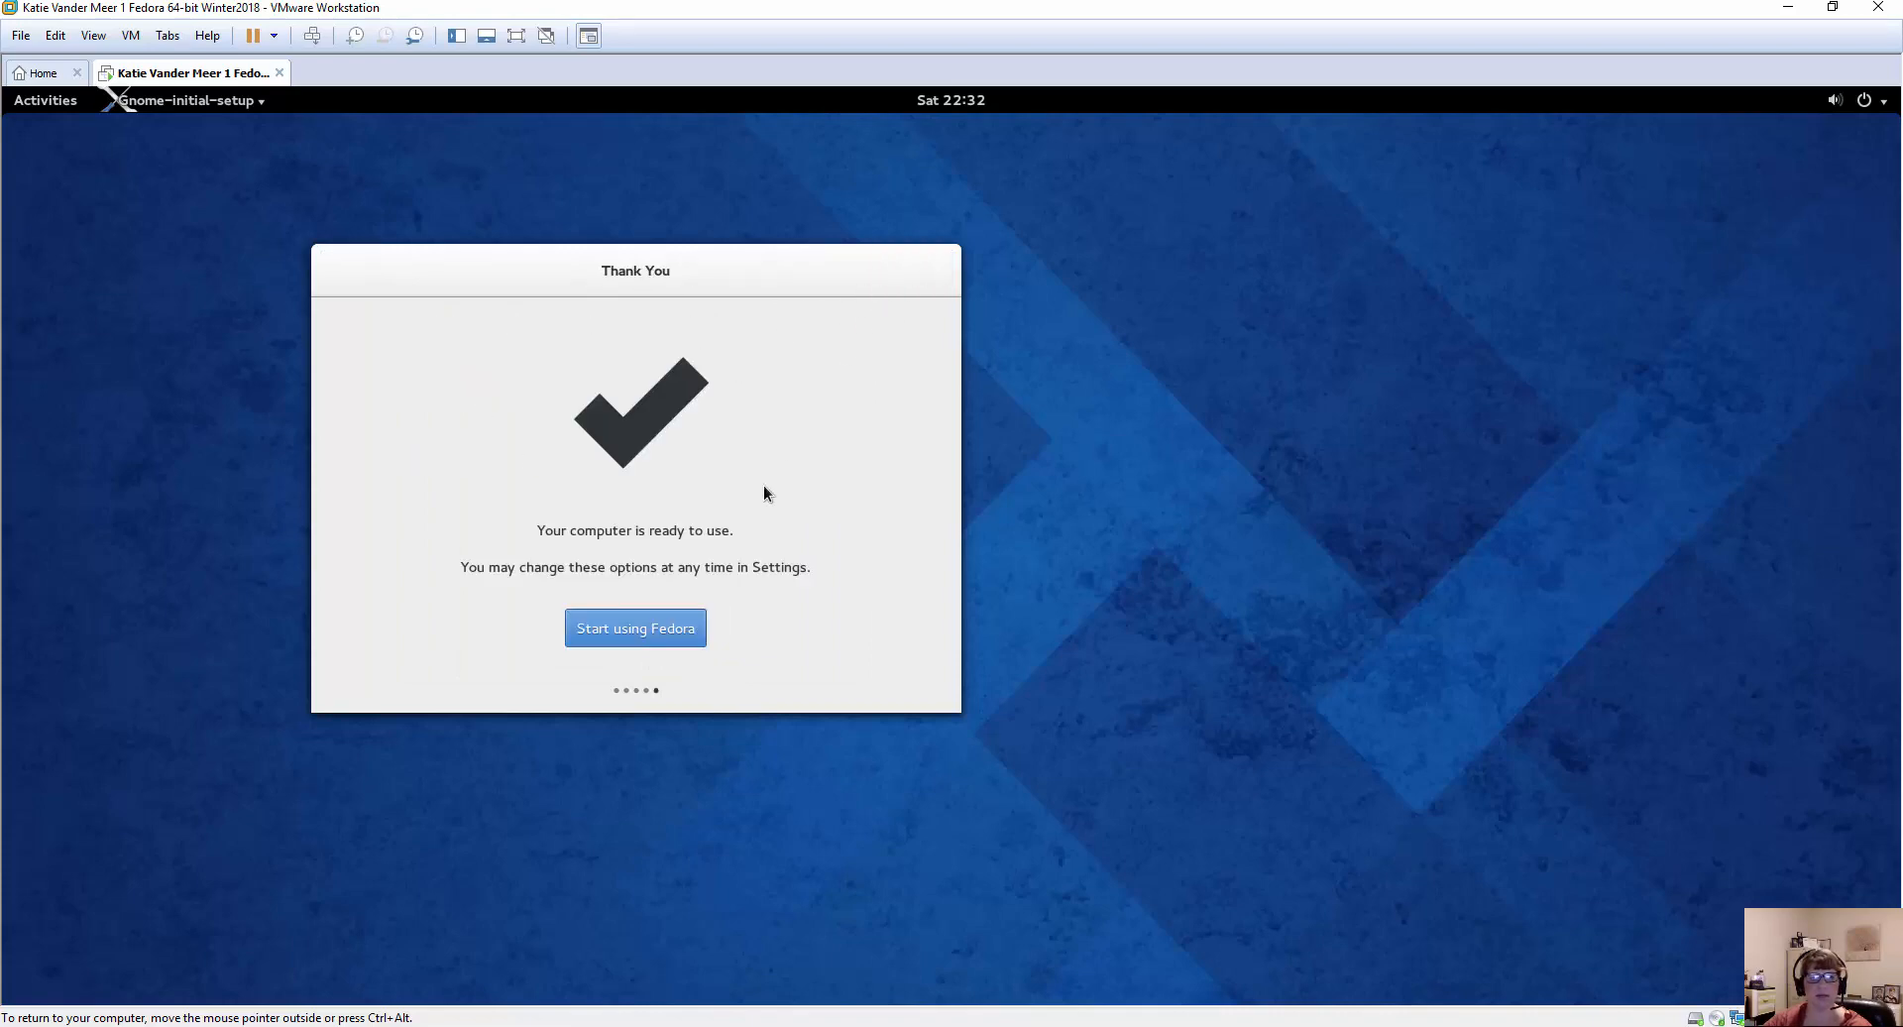
{"action": "left_click", "coordinate": [637, 638]}
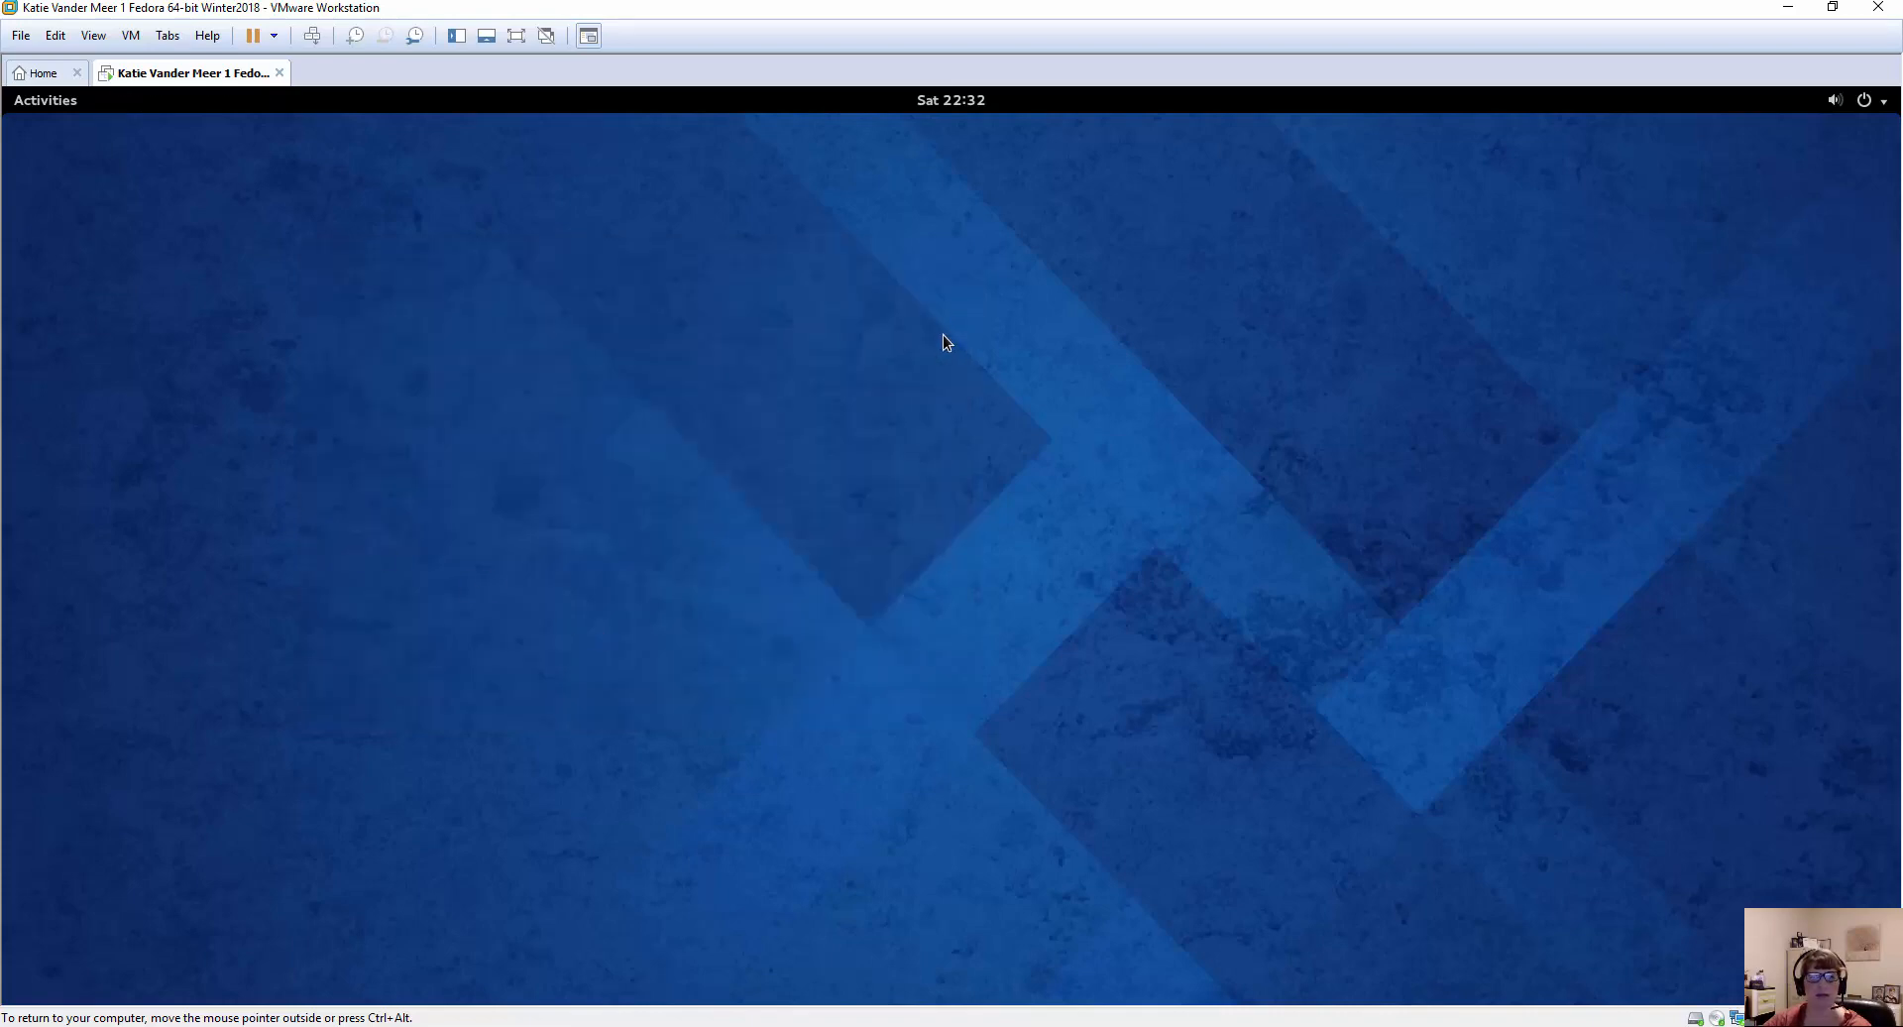
Close the GNOME Help window from the Activities overview and return to the empty Fedora desktop.
{"action": "left_click", "coordinate": [45, 100]}
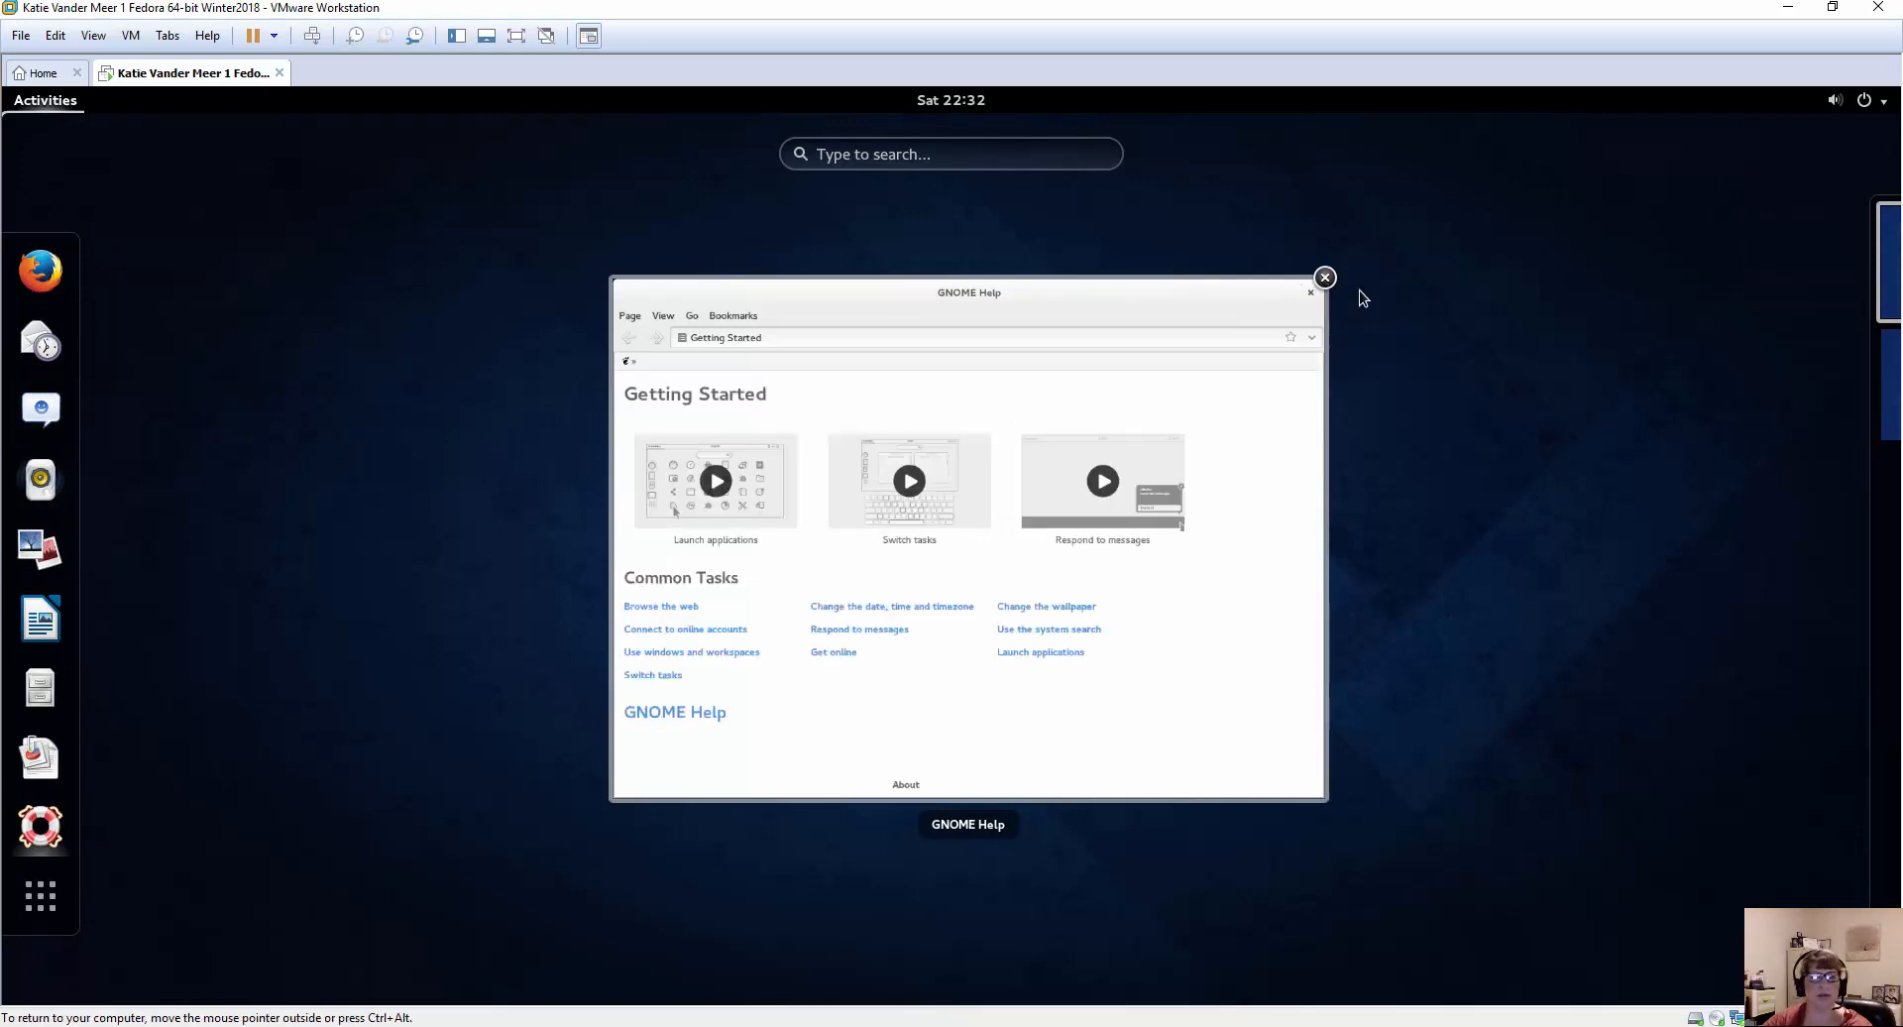
{"action": "left_click", "coordinate": [1326, 278]}
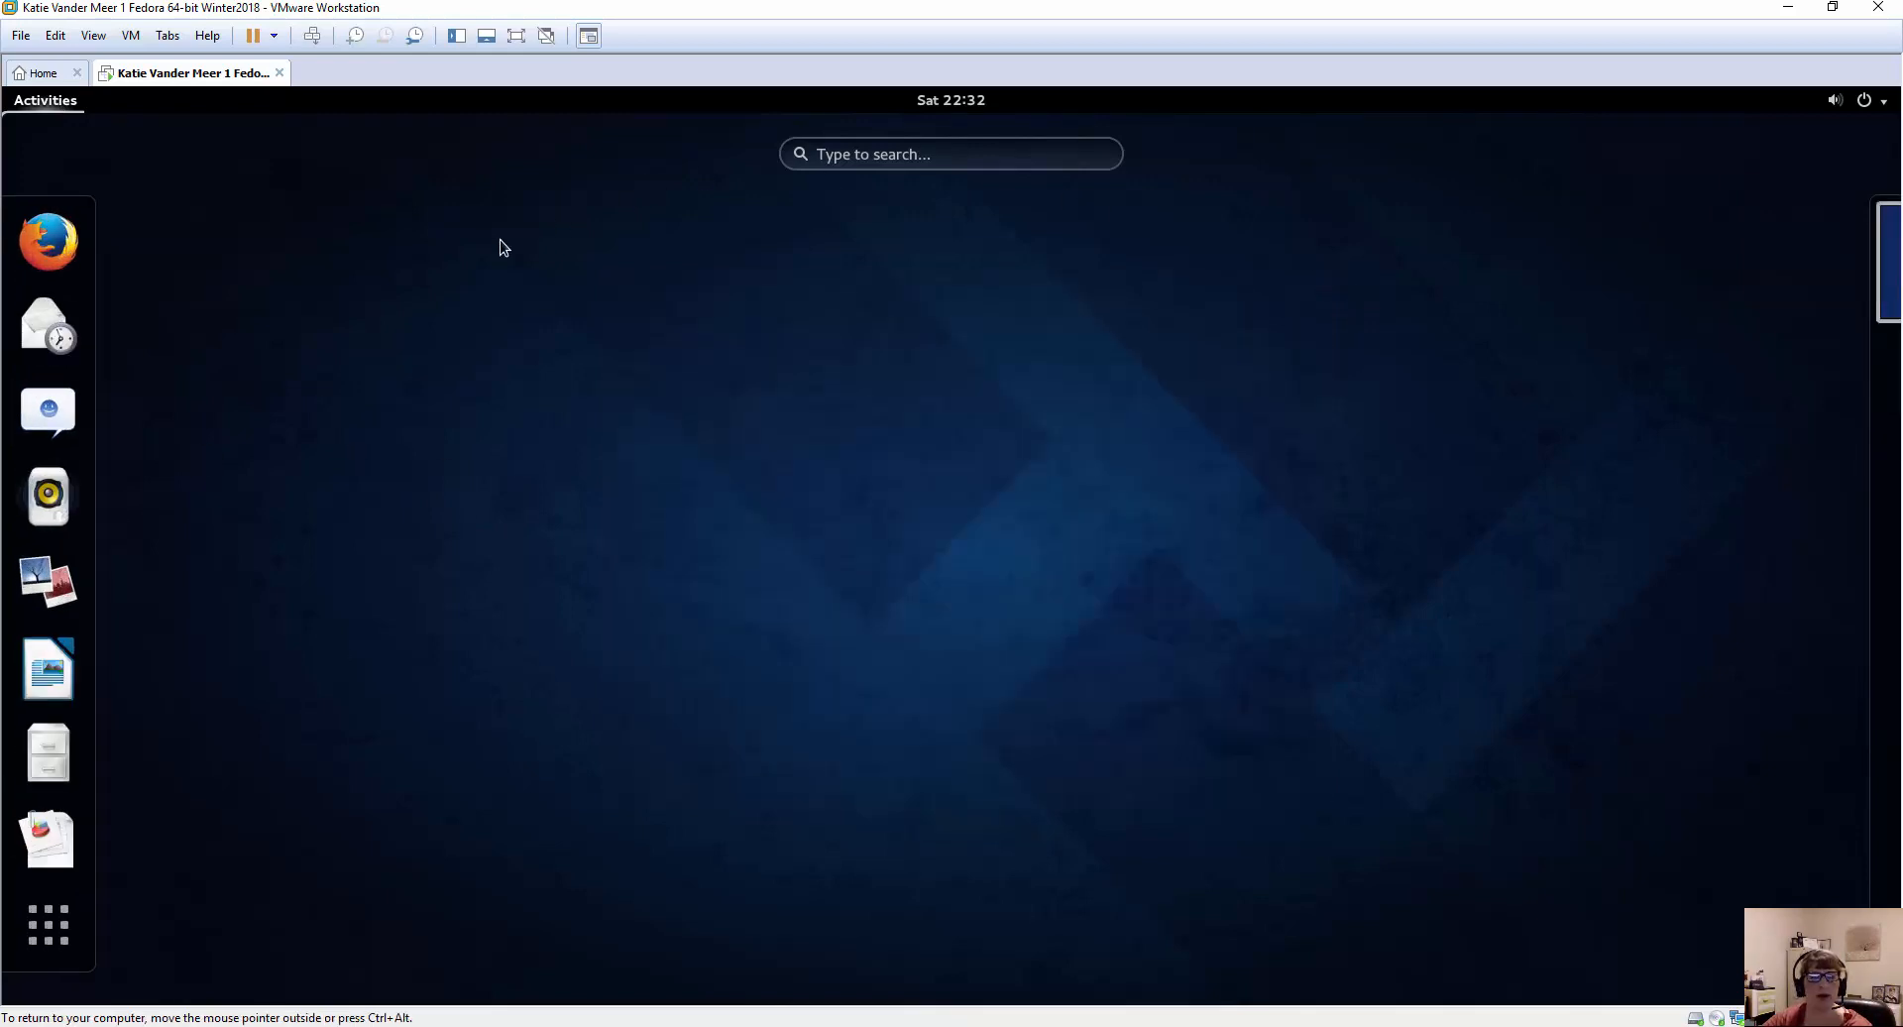
{"action": "left_click", "coordinate": [266, 337]}
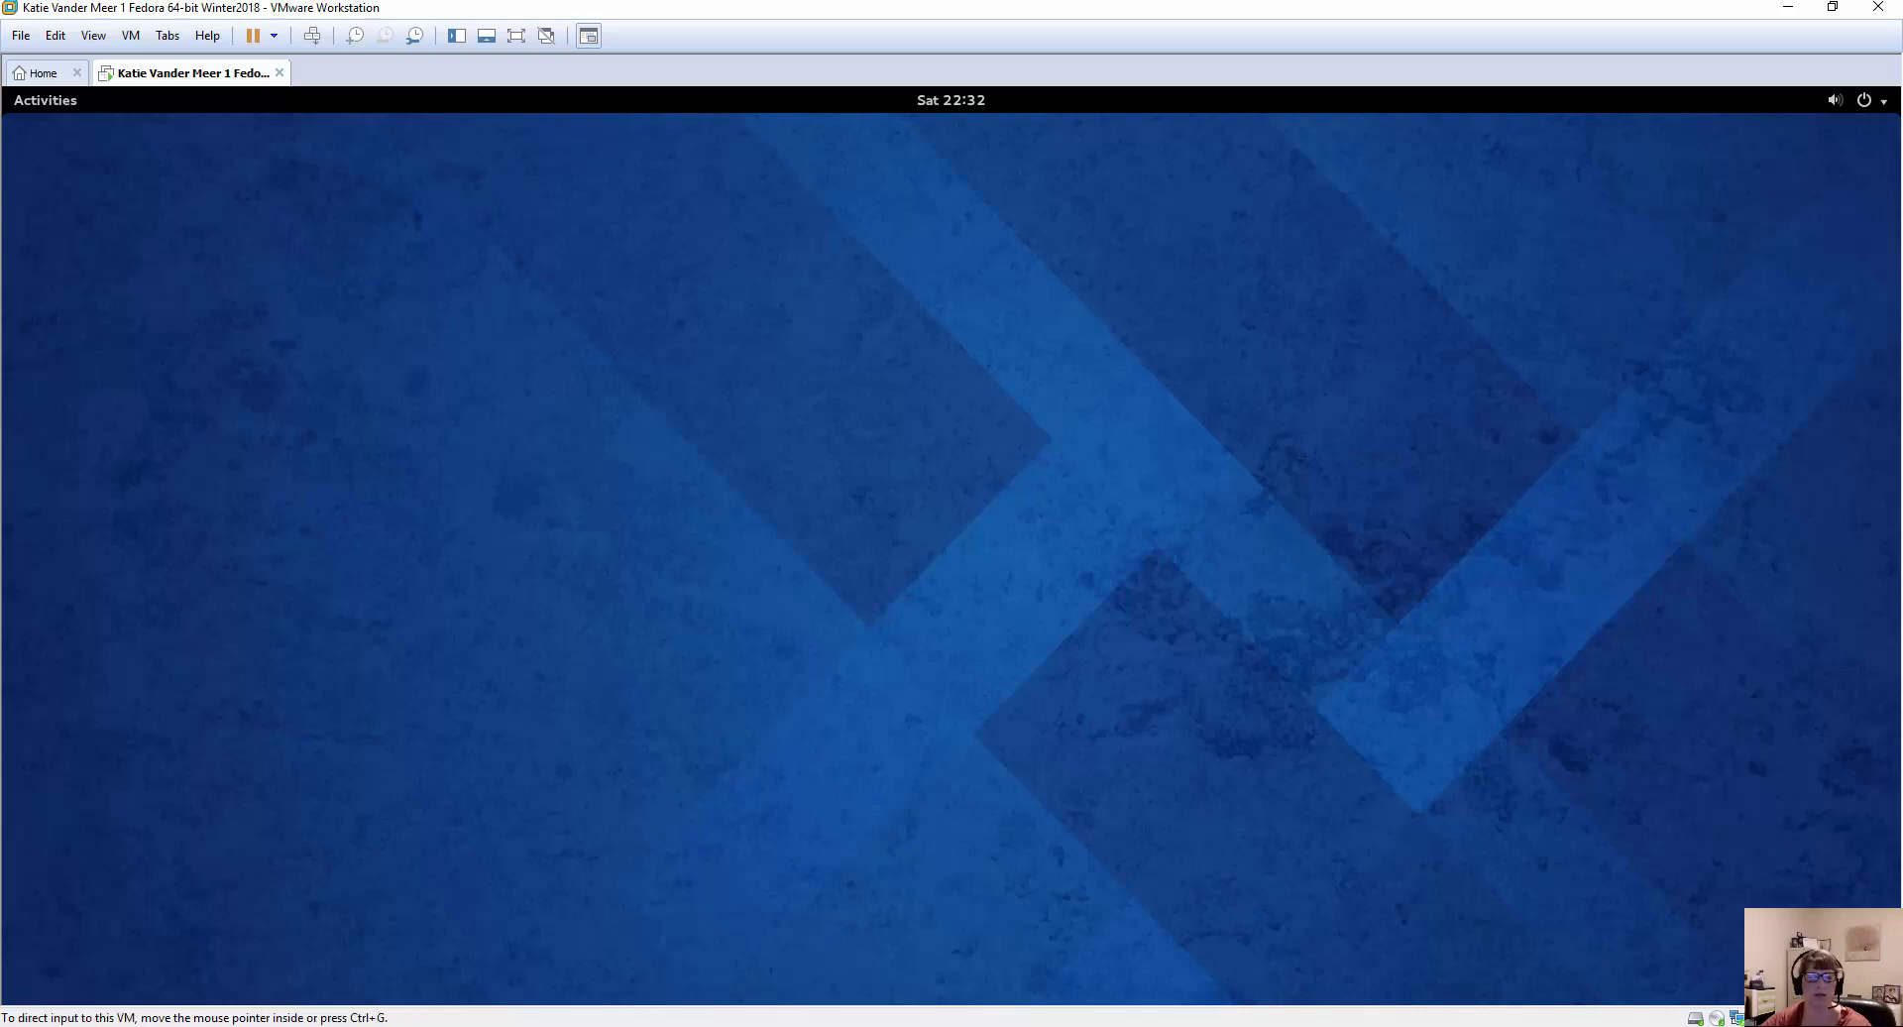
Switch to the textbook in VitalSource Bookshelf and find Table 2-5 on common Linux terminals on page 59.
{"action": "mouse_move", "coordinate": [705, 1026]}
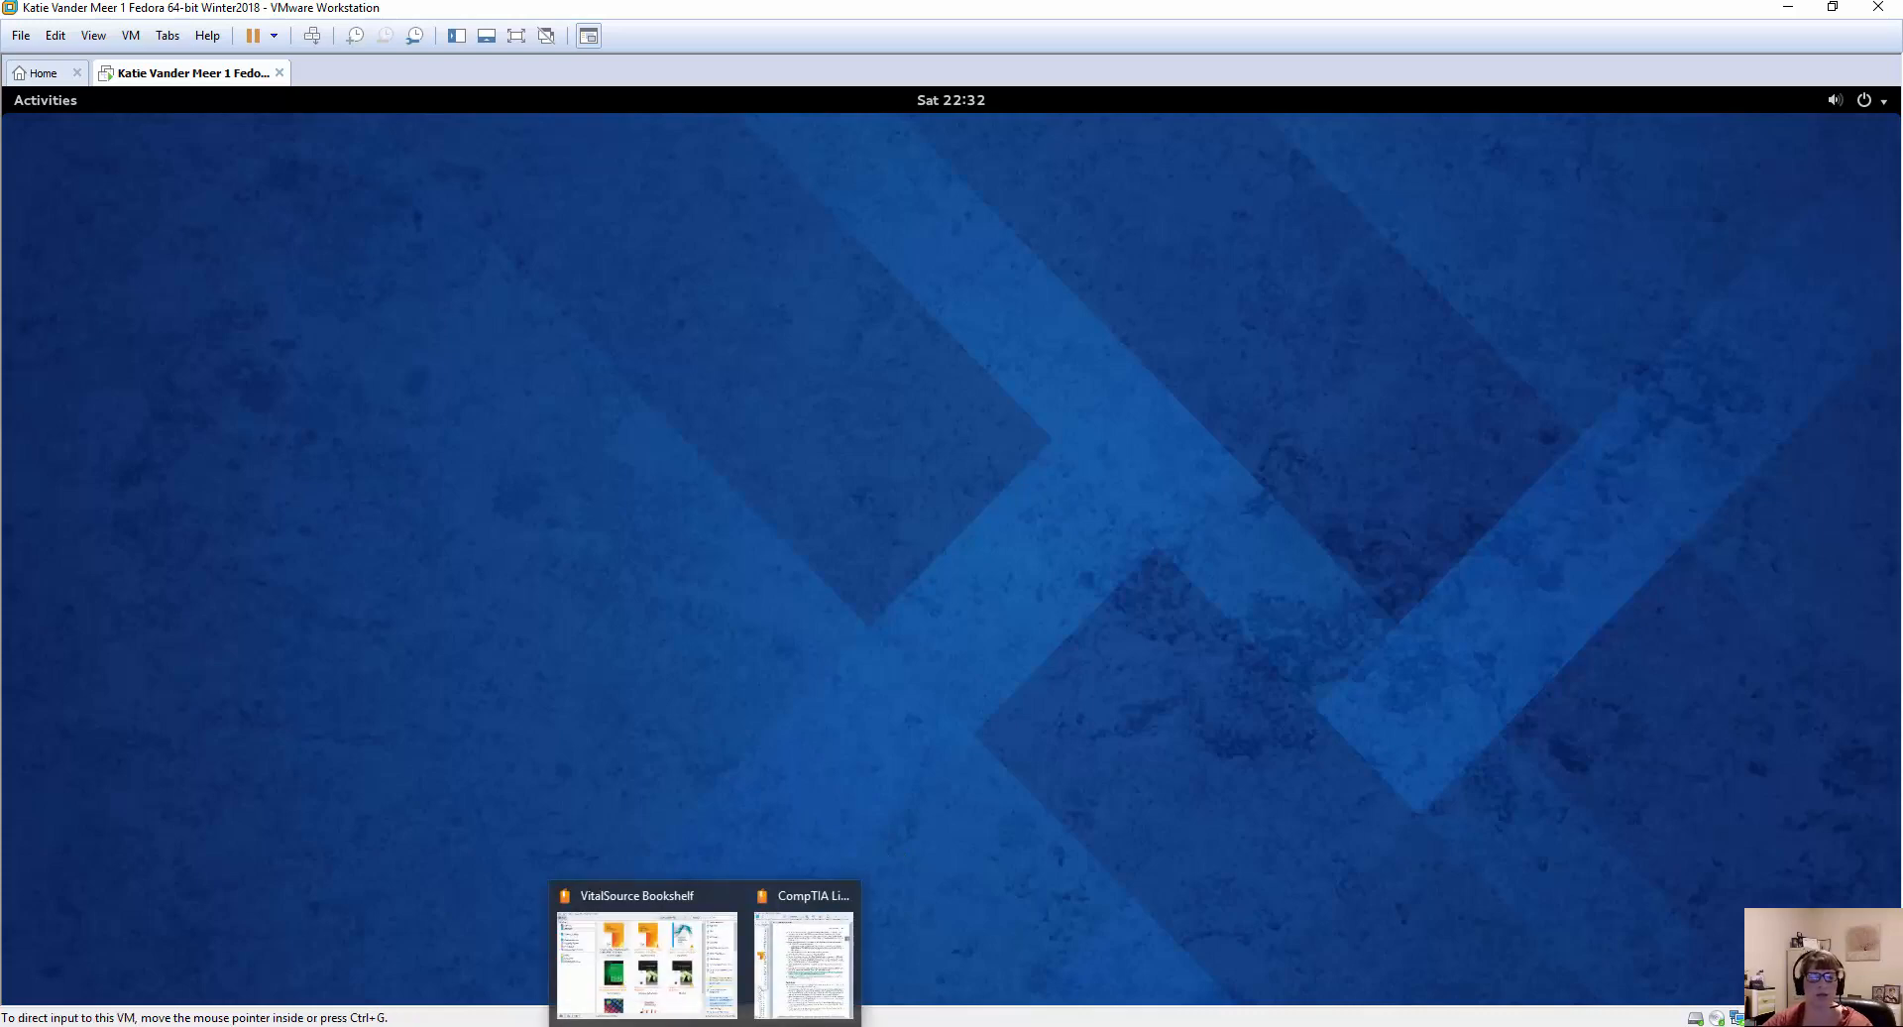
{"action": "left_click", "coordinate": [801, 992]}
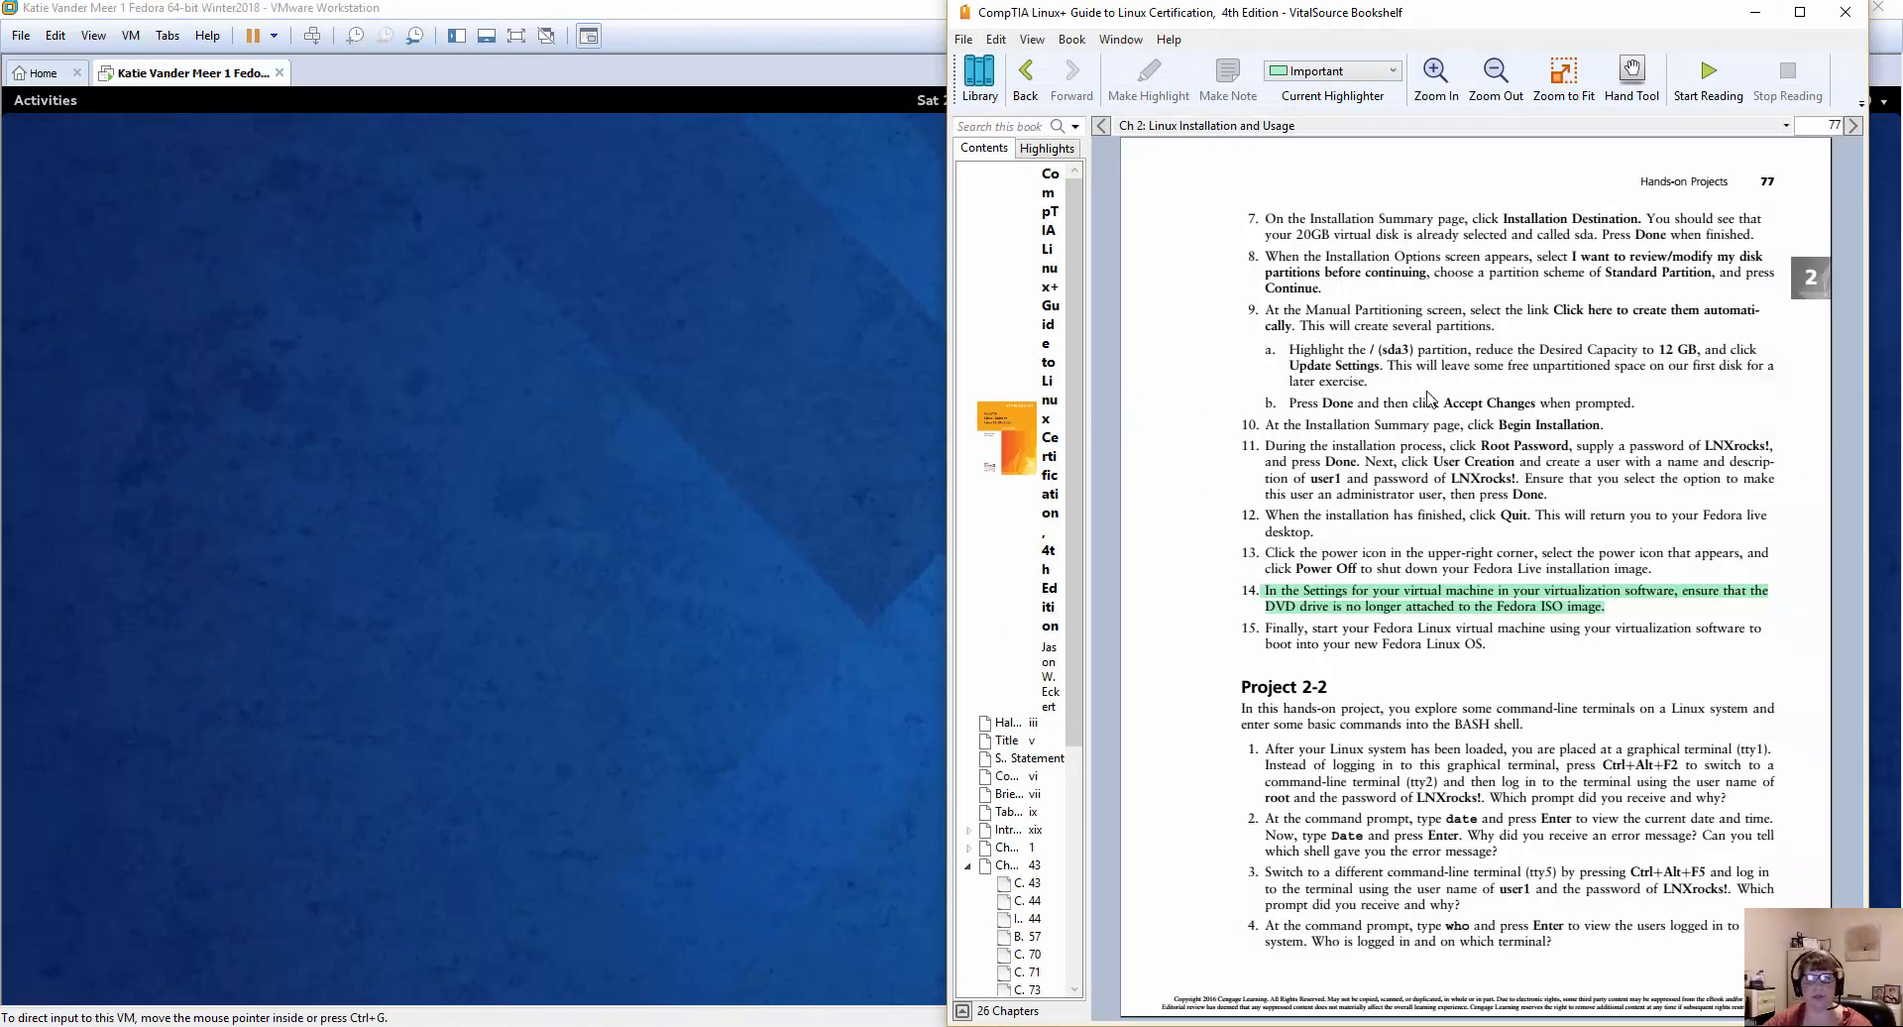
{"action": "scroll", "coordinate": [1438, 414], "scroll_direction": "up", "scroll_amount": 7}
{"action": "scroll", "coordinate": [1445, 416], "scroll_direction": "up", "scroll_amount": 3}
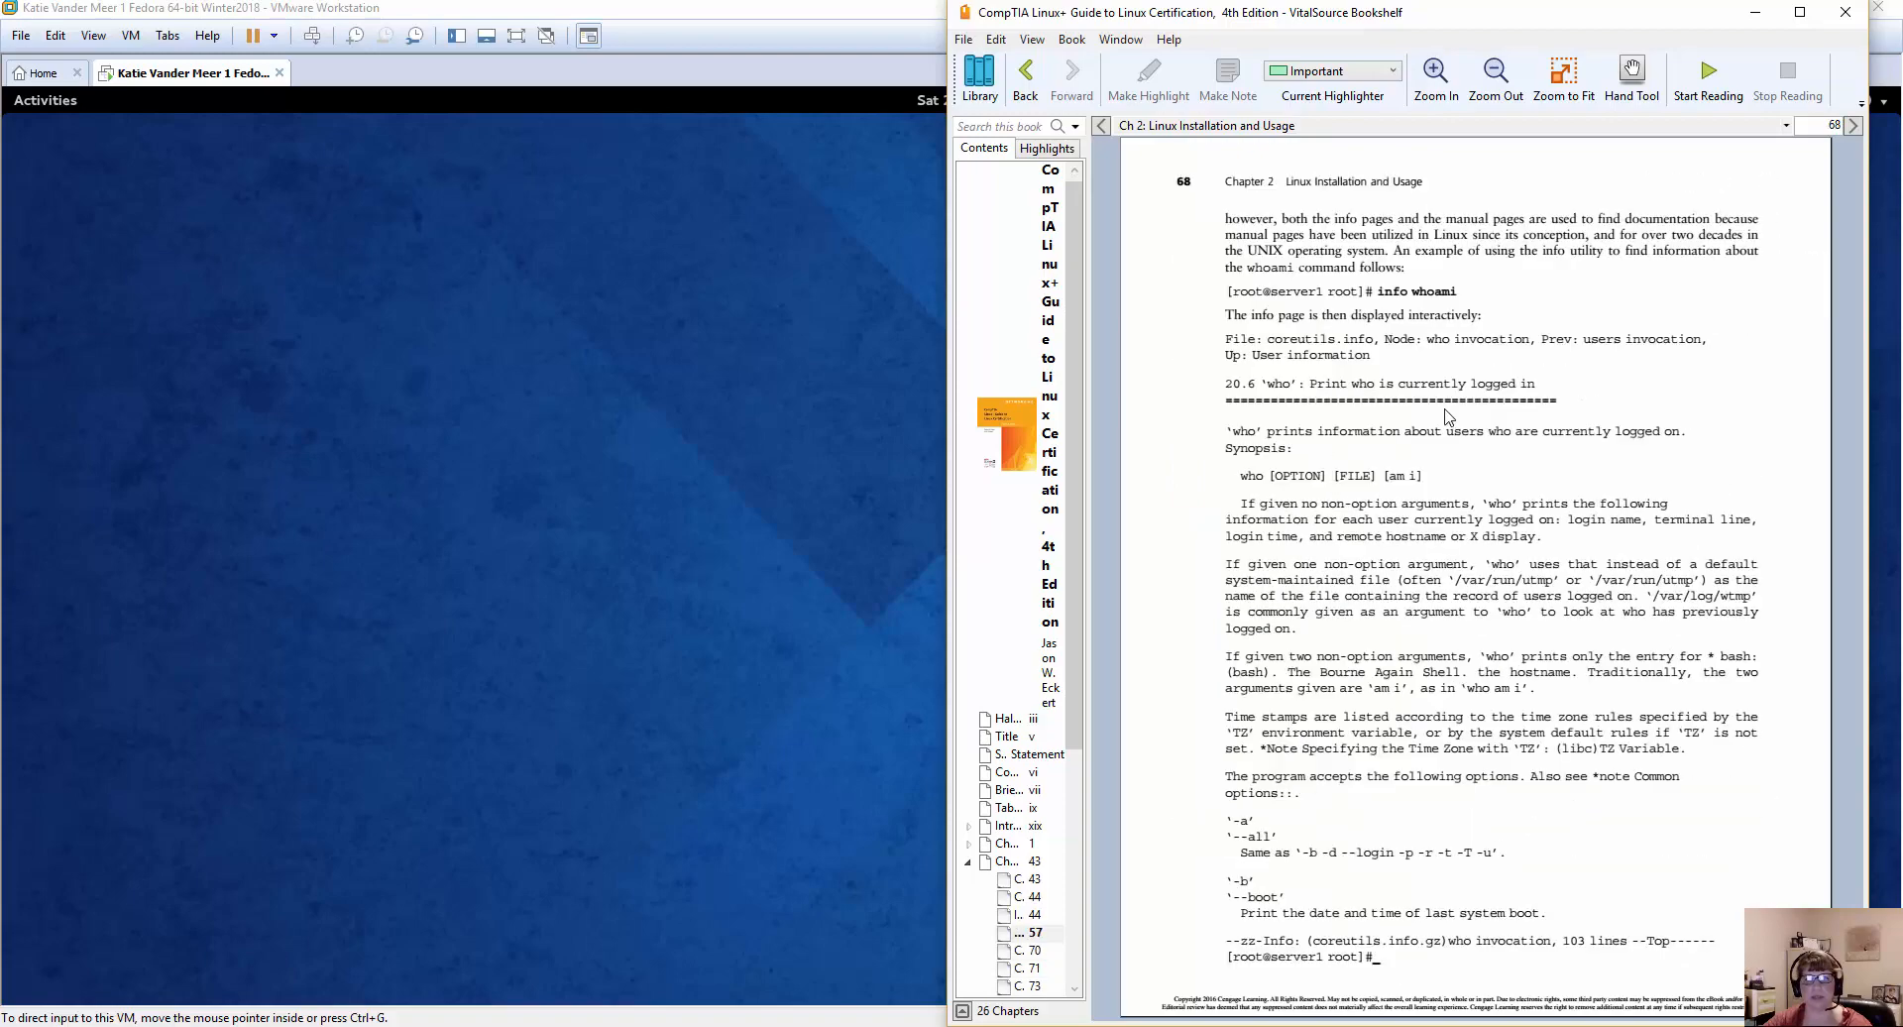
{"action": "scroll", "coordinate": [1447, 417], "scroll_direction": "down", "scroll_amount": 2}
{"action": "scroll", "coordinate": [1448, 417], "scroll_direction": "down", "scroll_amount": 1}
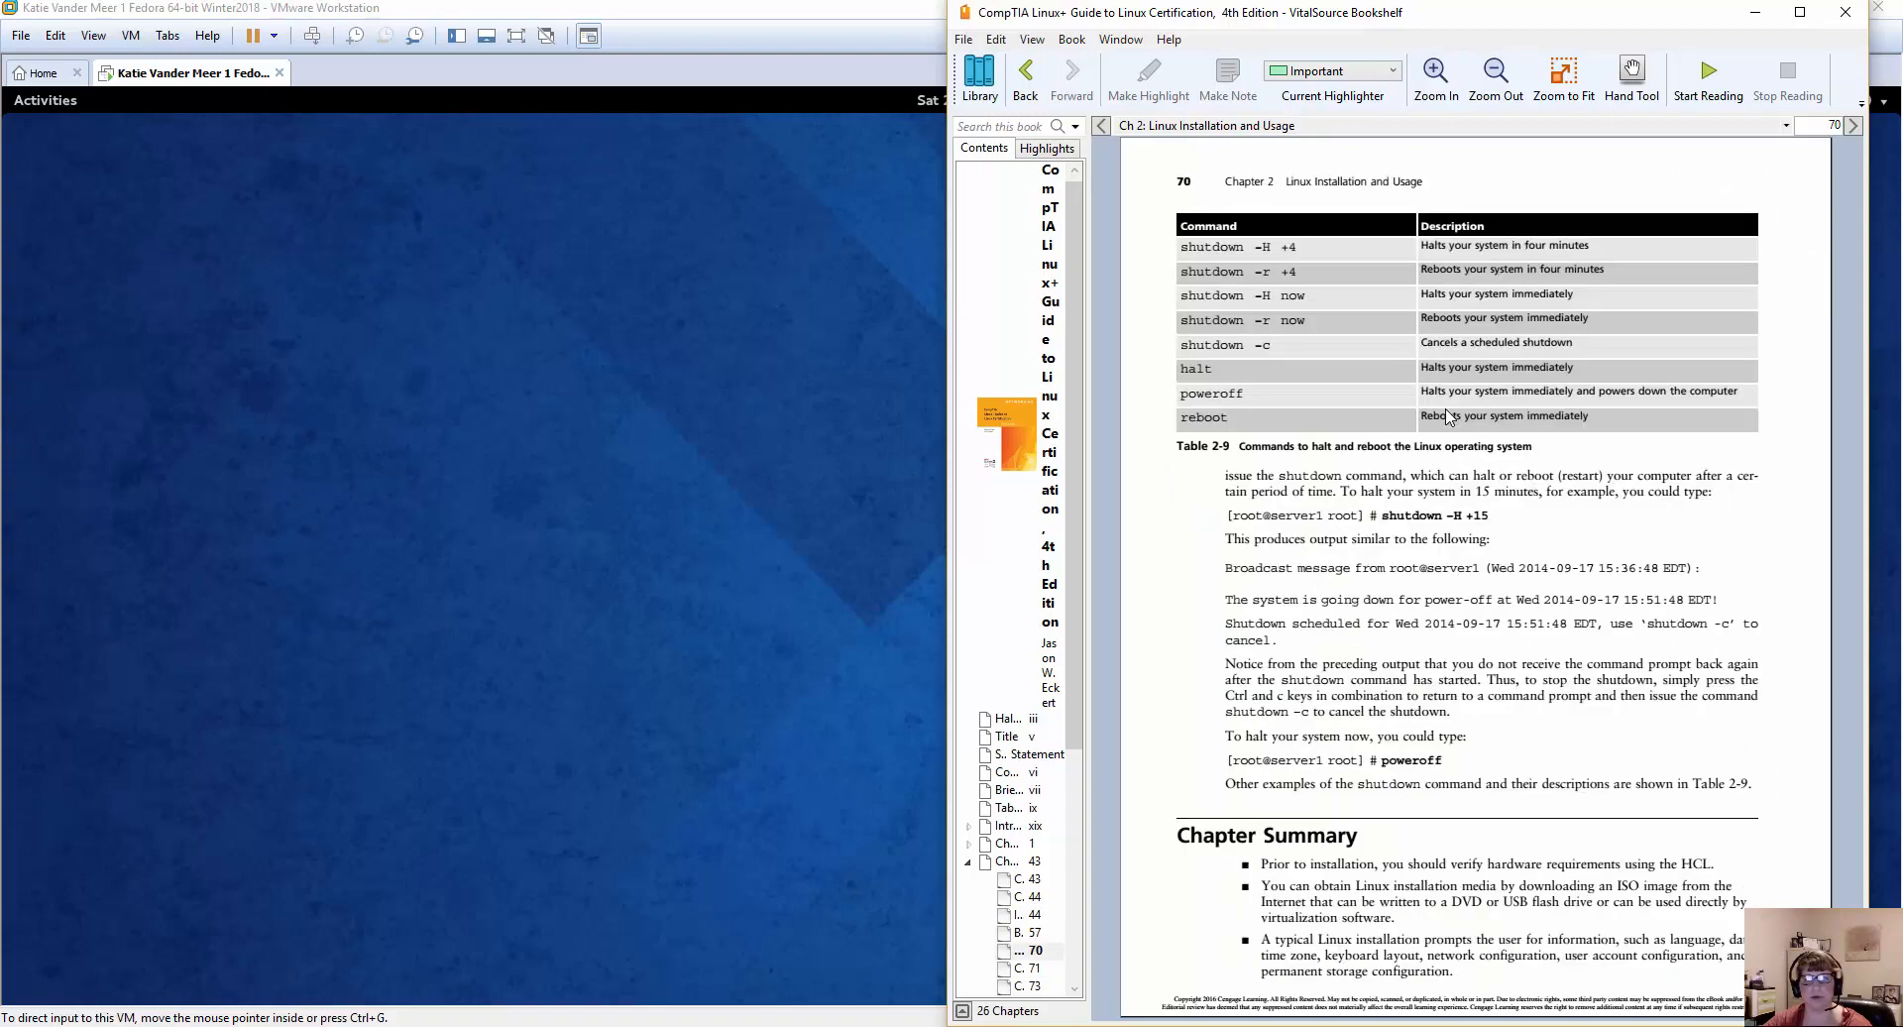
{"action": "scroll", "coordinate": [1448, 417], "scroll_direction": "up", "scroll_amount": 3}
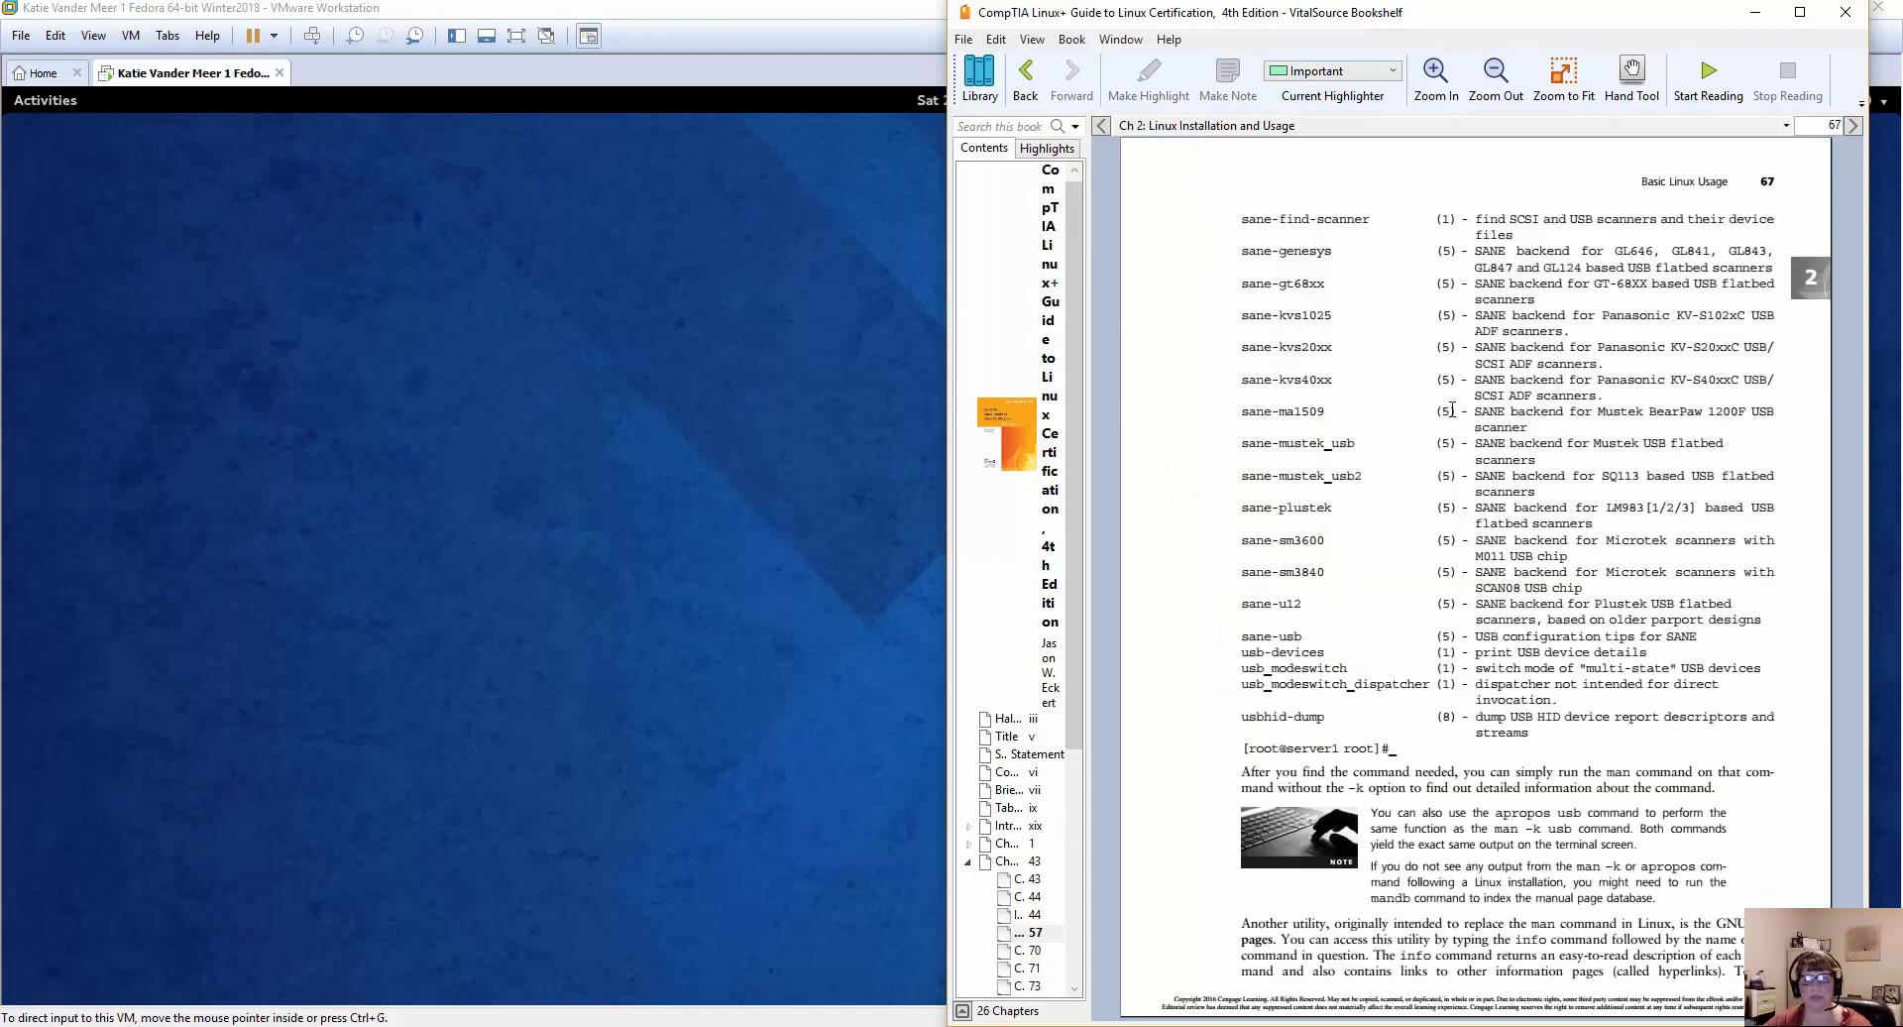
{"action": "scroll", "coordinate": [1451, 409], "scroll_direction": "up", "scroll_amount": 2}
{"action": "scroll", "coordinate": [1454, 414], "scroll_direction": "up", "scroll_amount": 2}
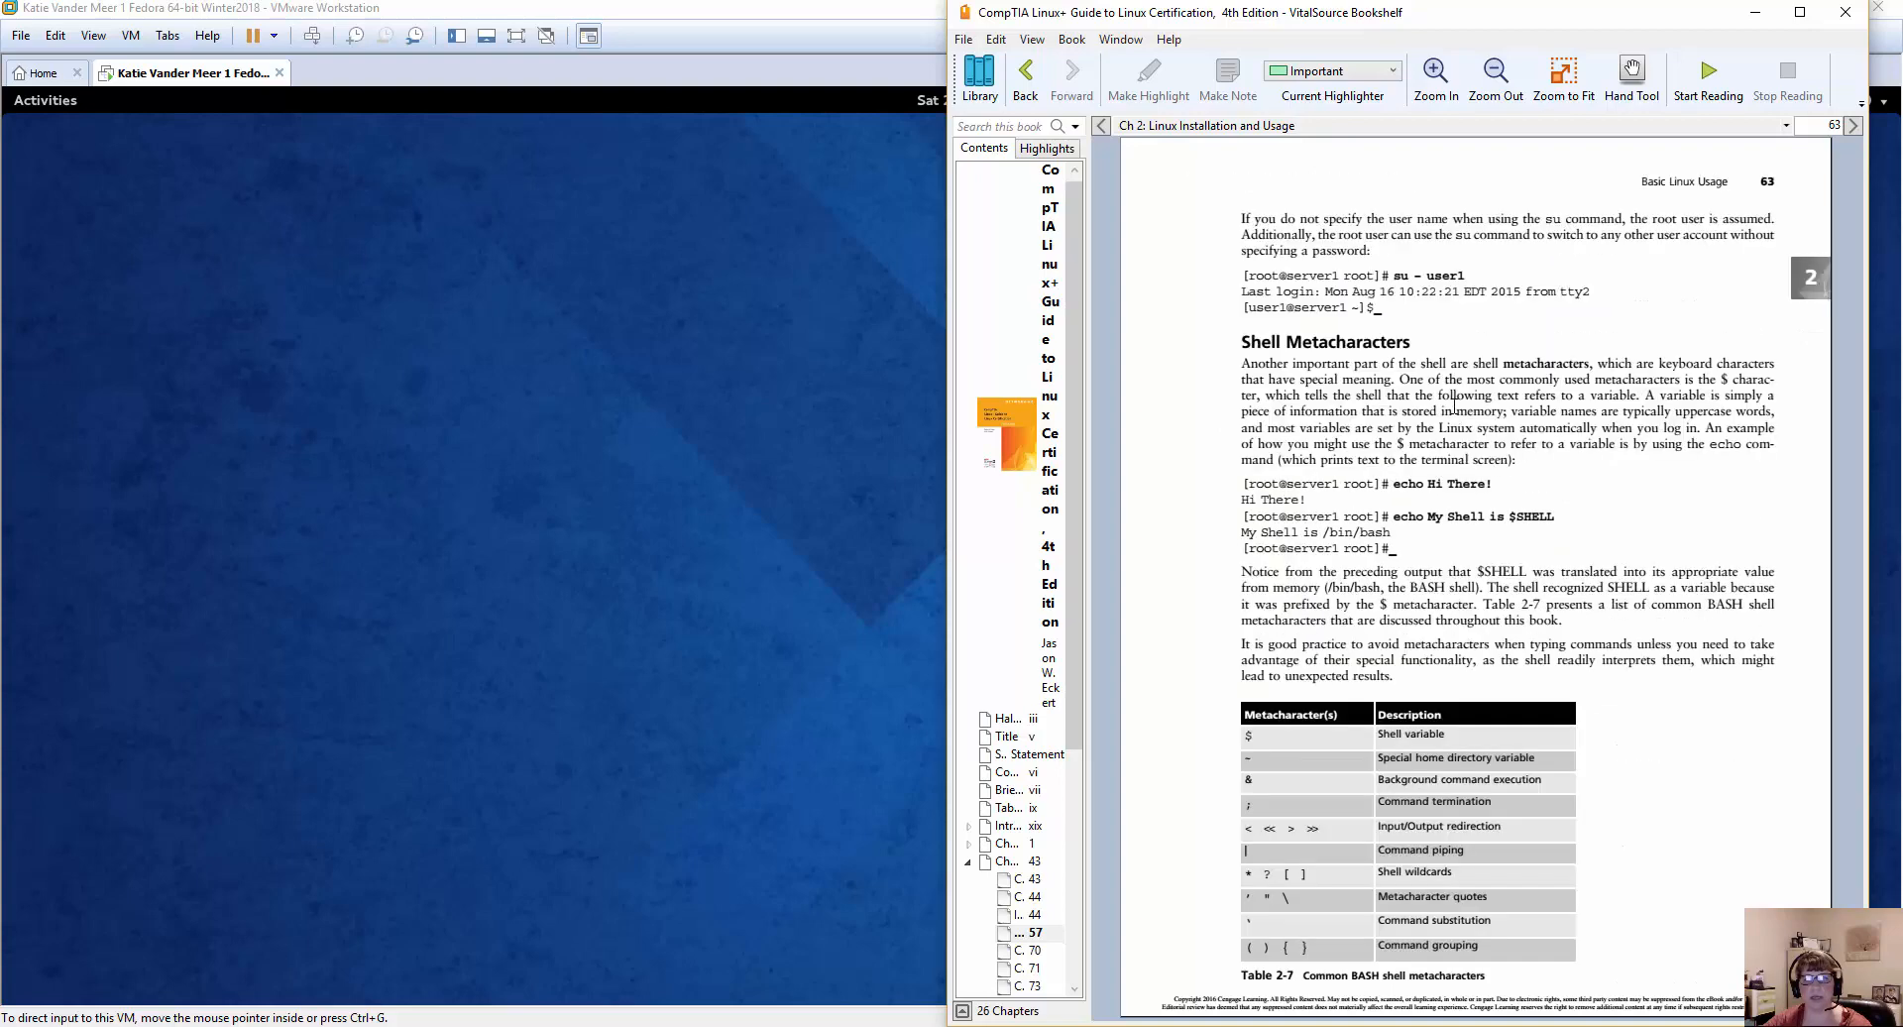
{"action": "scroll", "coordinate": [1454, 408], "scroll_direction": "up", "scroll_amount": 2}
{"action": "scroll", "coordinate": [1455, 406], "scroll_direction": "up", "scroll_amount": 2}
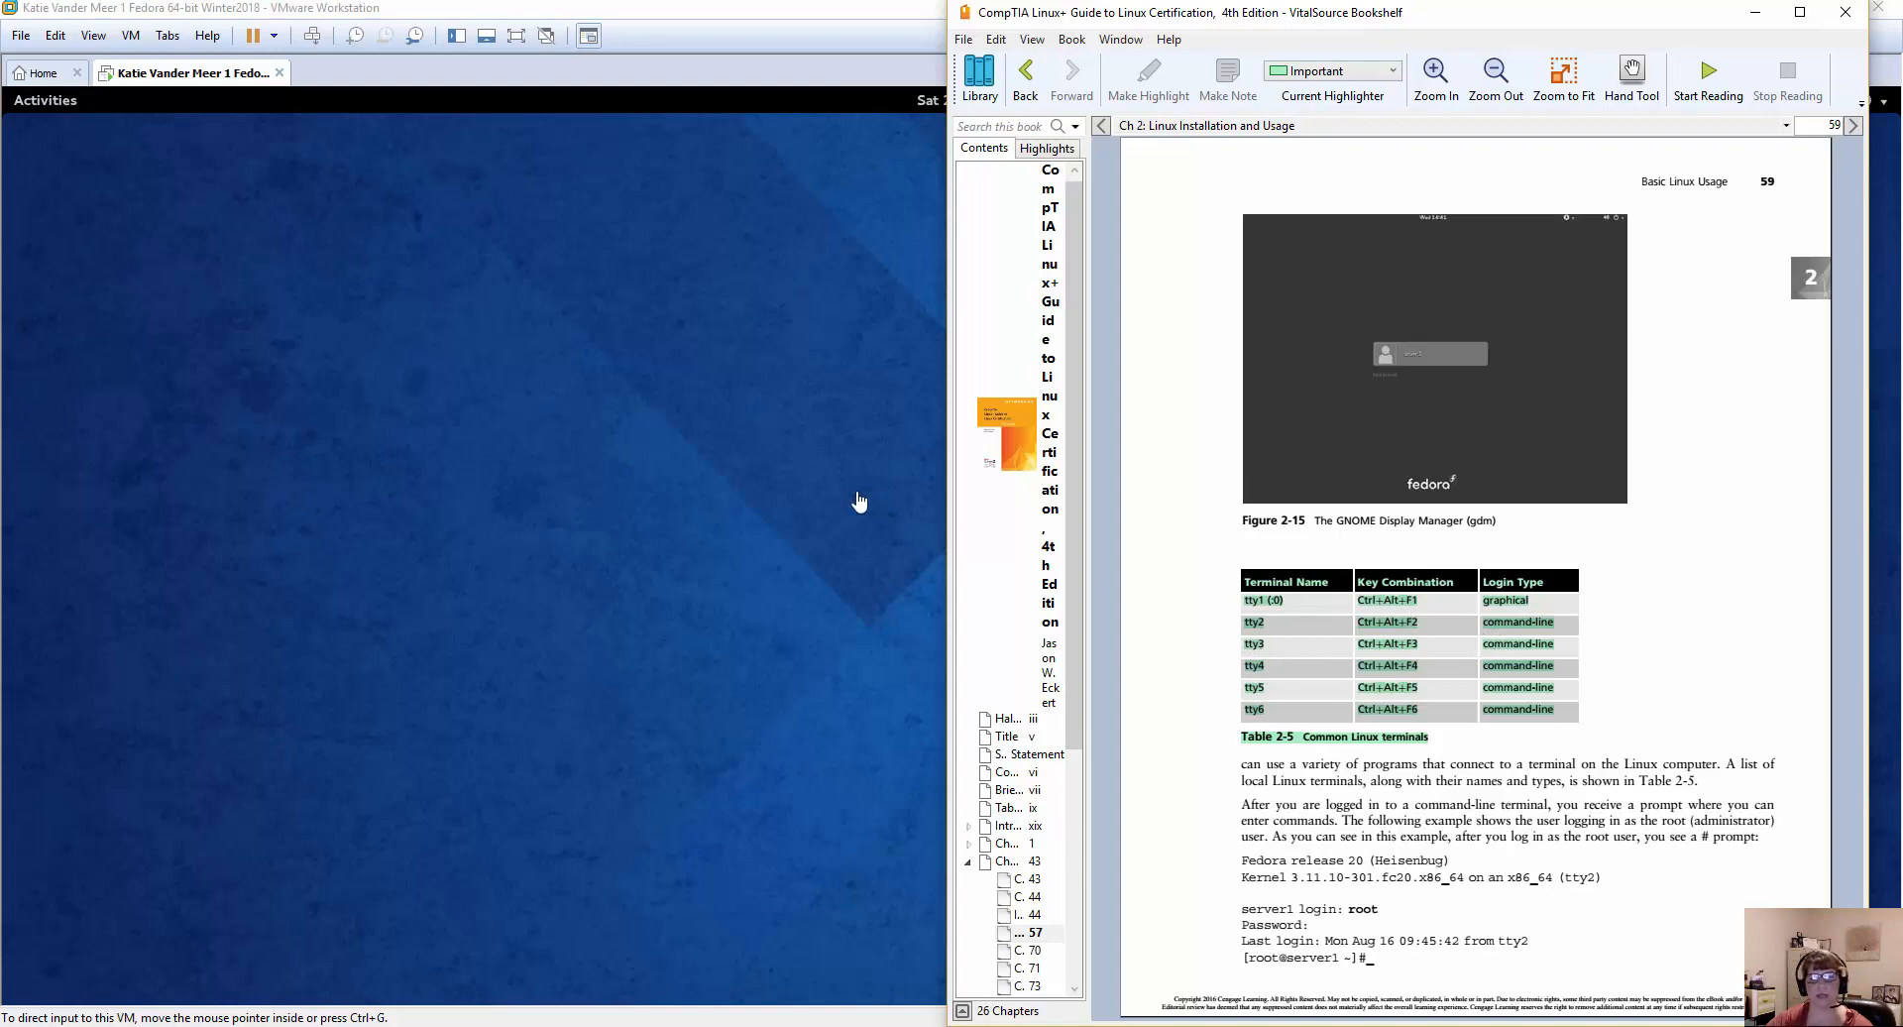
Return to the Fedora virtual machine in VMware Workstation and switch to the tty2 command-line terminal.
{"action": "left_click", "coordinate": [786, 497]}
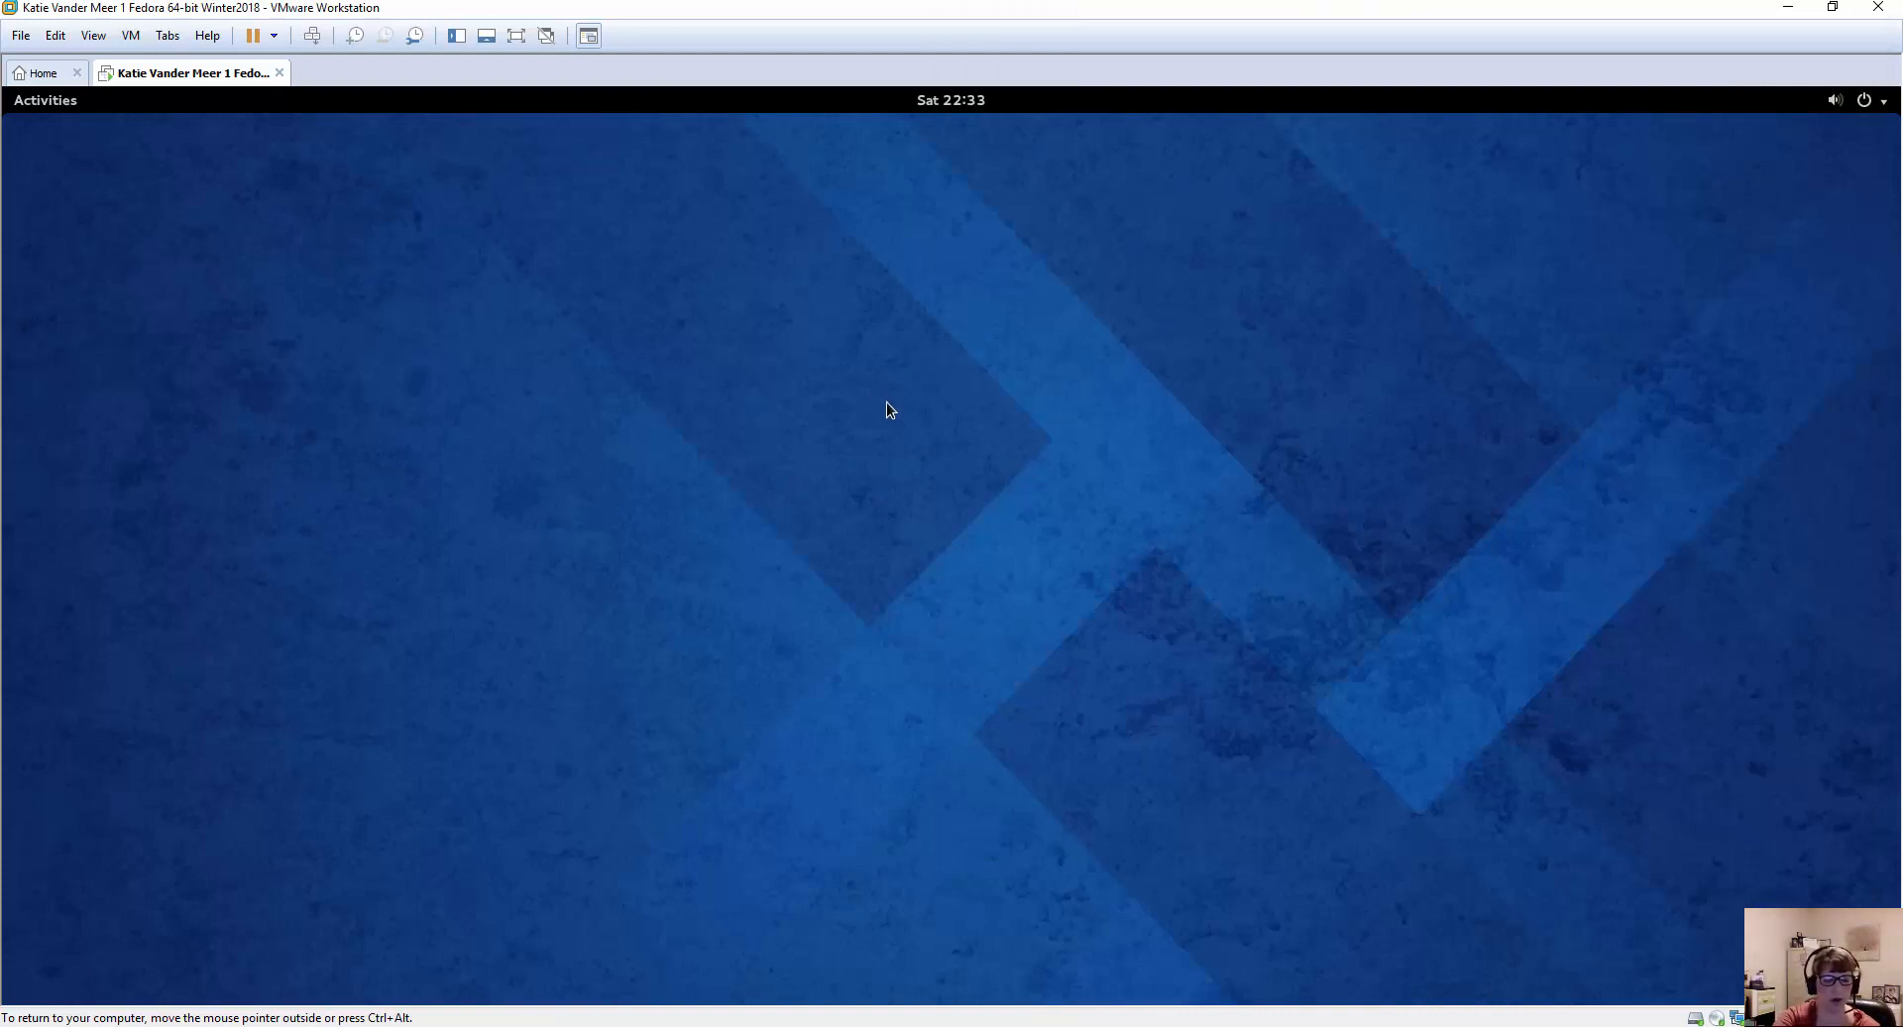
{"action": "key", "text": "ctrl+alt+F2"}
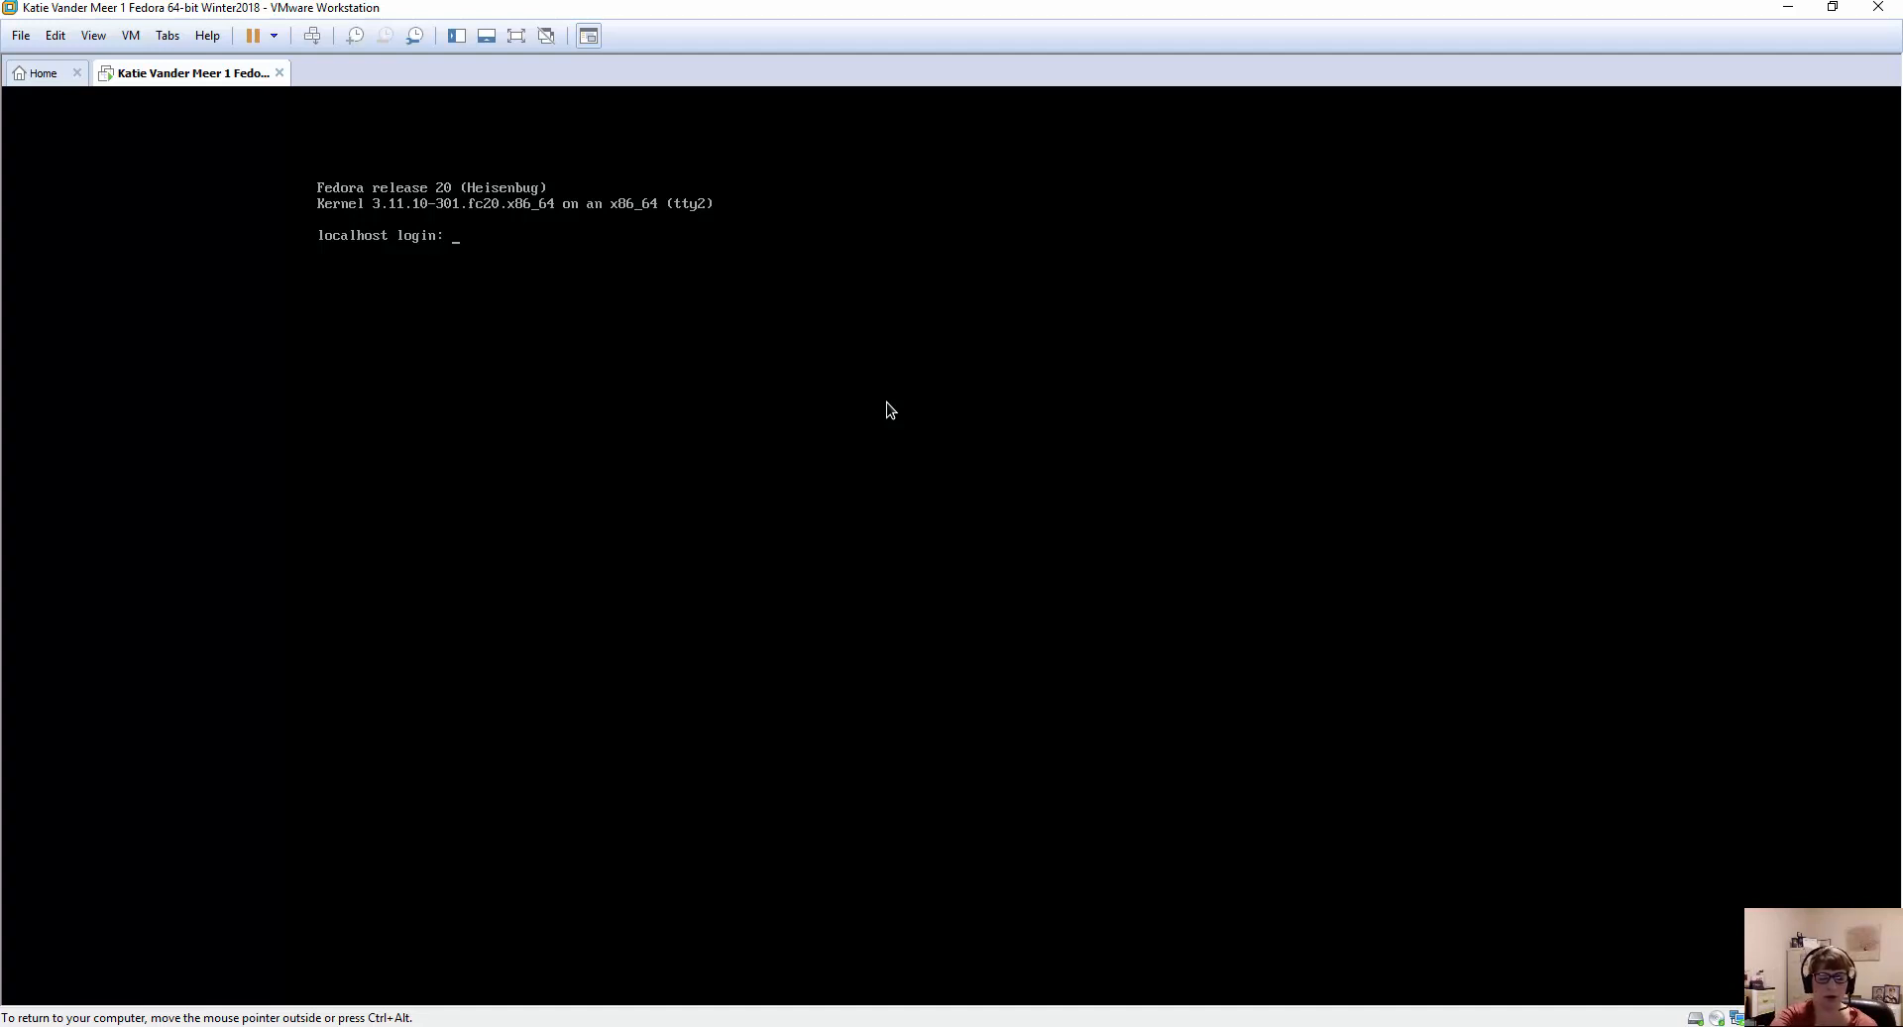
Switch back and forth between the graphical terminal tty1 and the command-line terminal tty2, ending on tty2.
{"action": "key", "text": "ctrl+alt+F1"}
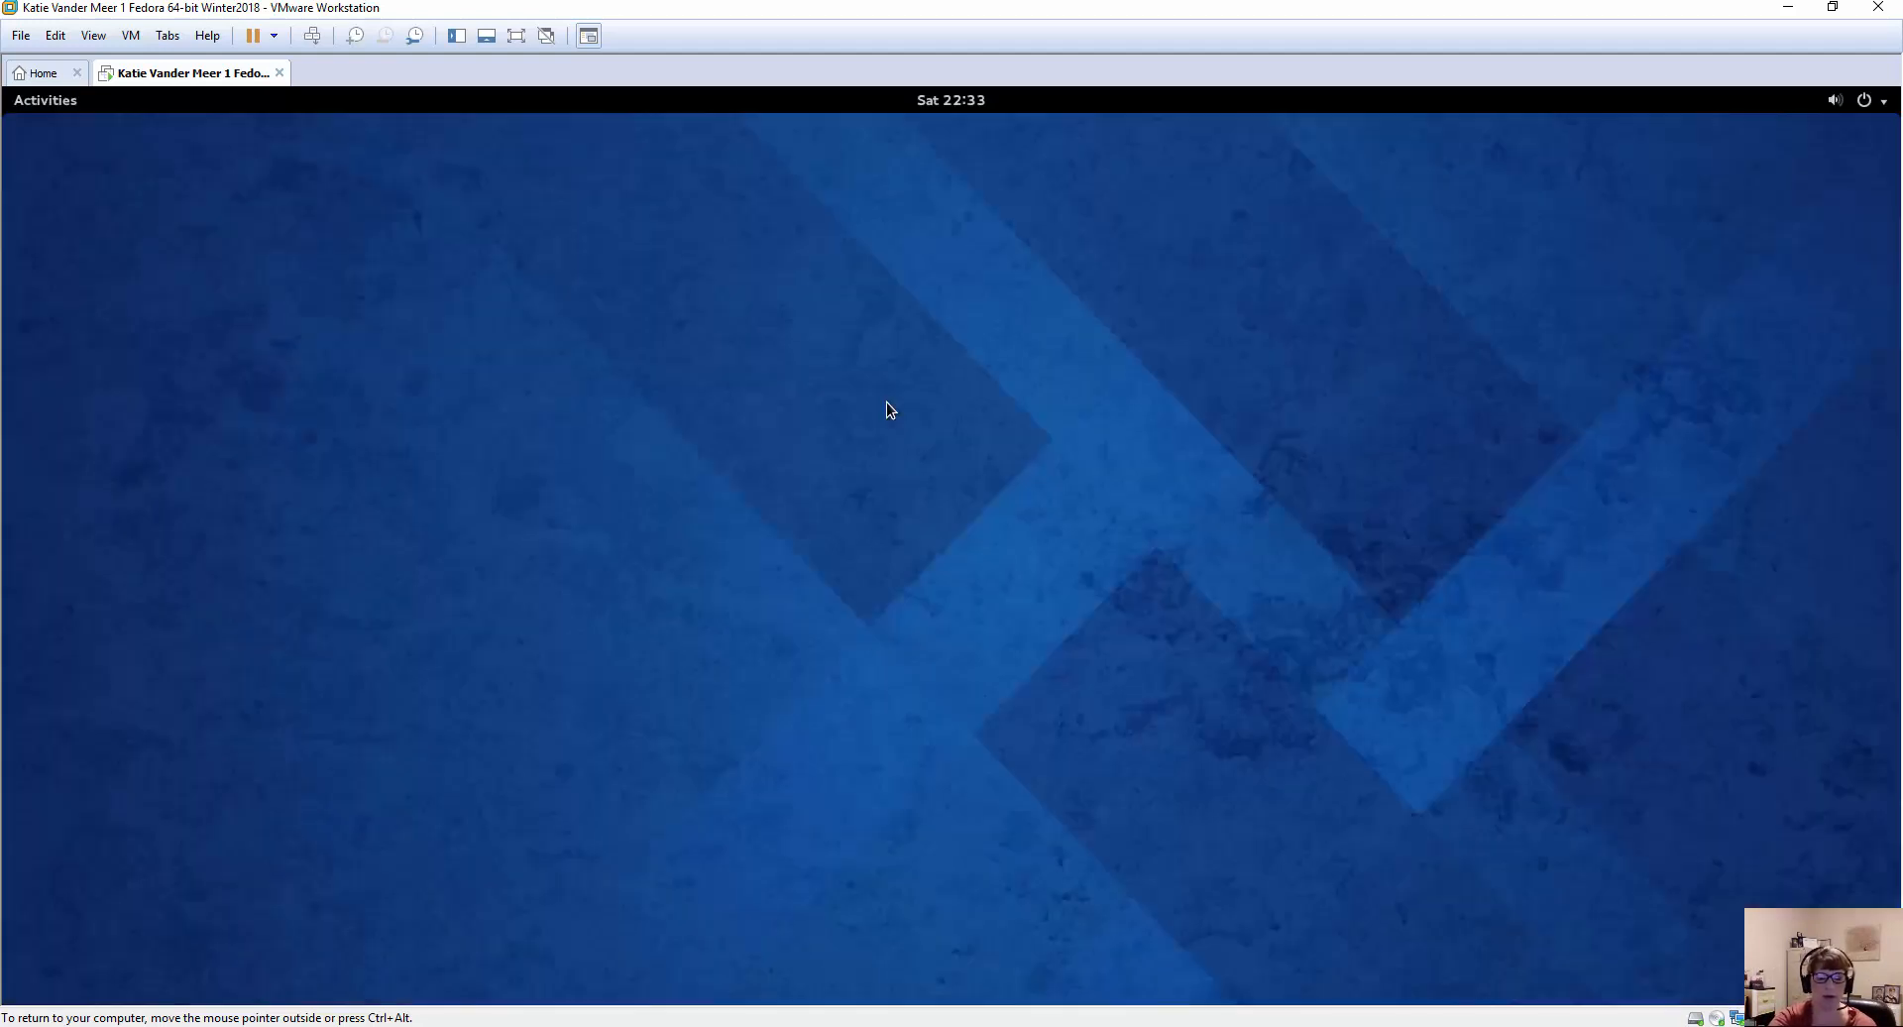
{"action": "key", "text": "ctrl+alt+F3"}
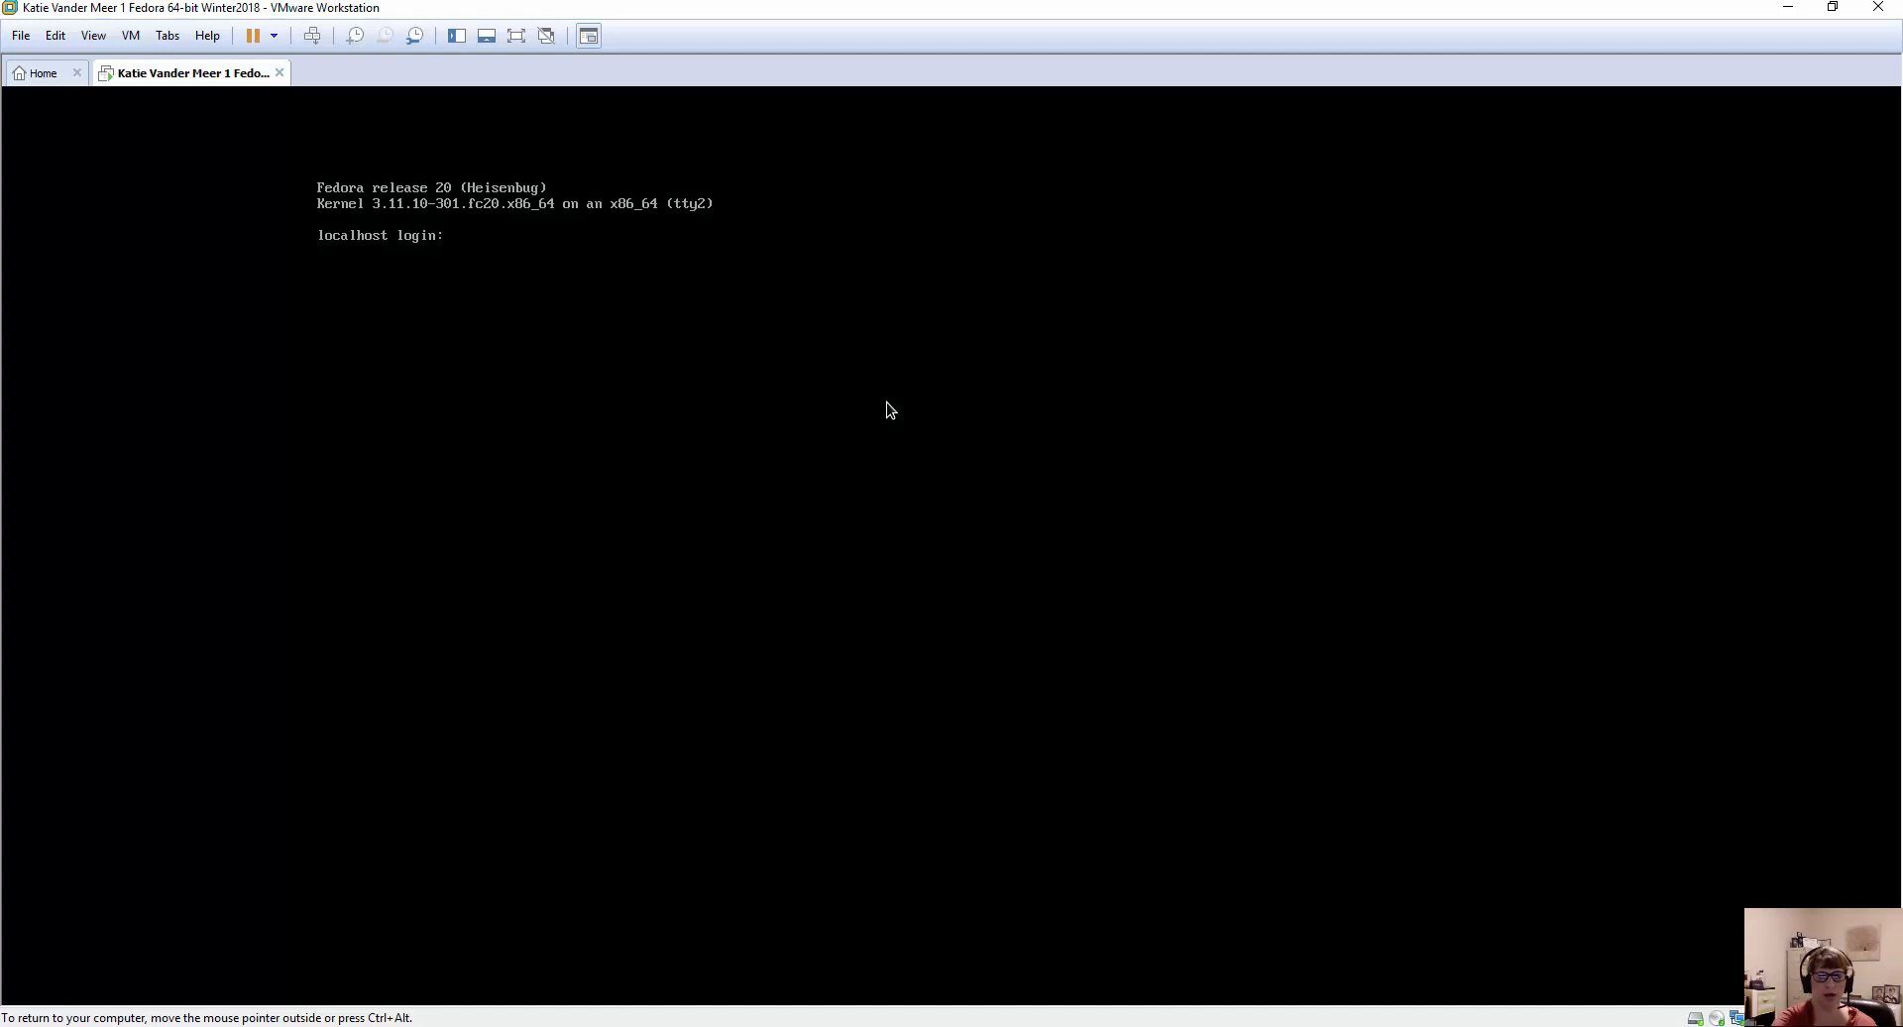
{"action": "key", "text": "ctrl+alt+F1"}
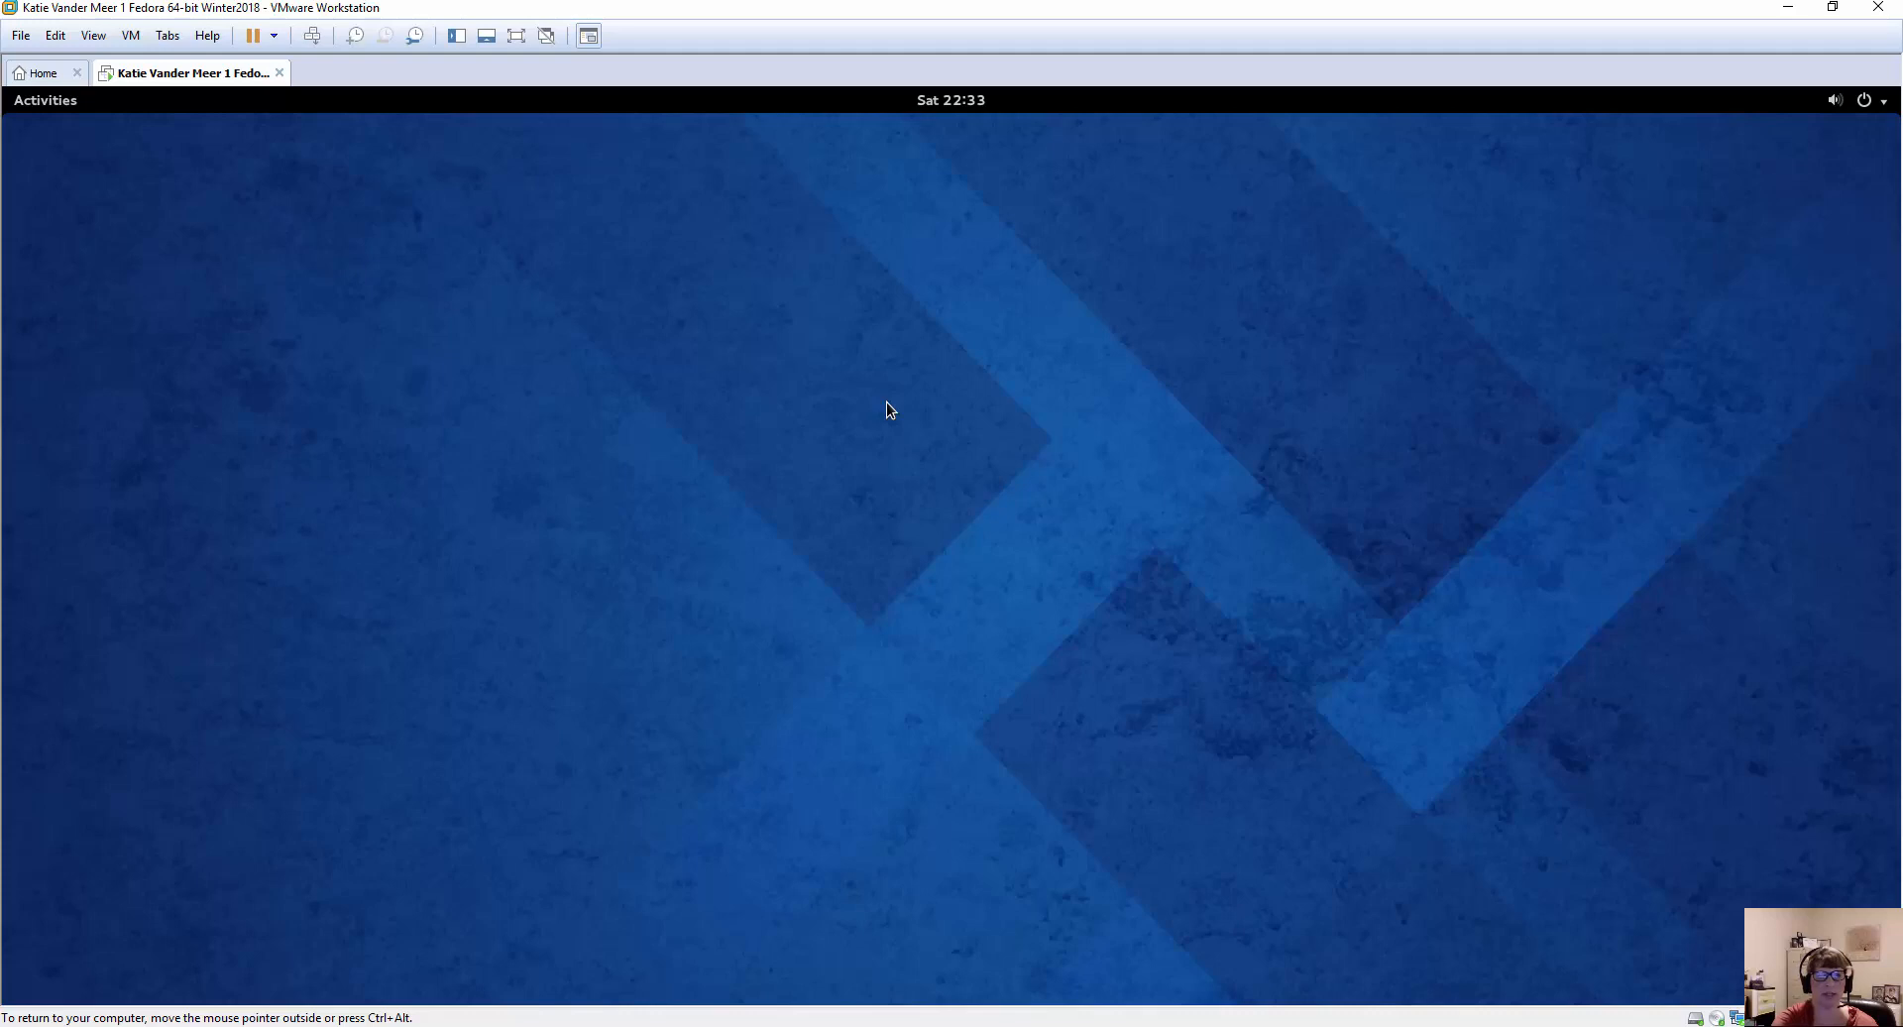
{"action": "key", "text": "ctrl+alt+F2"}
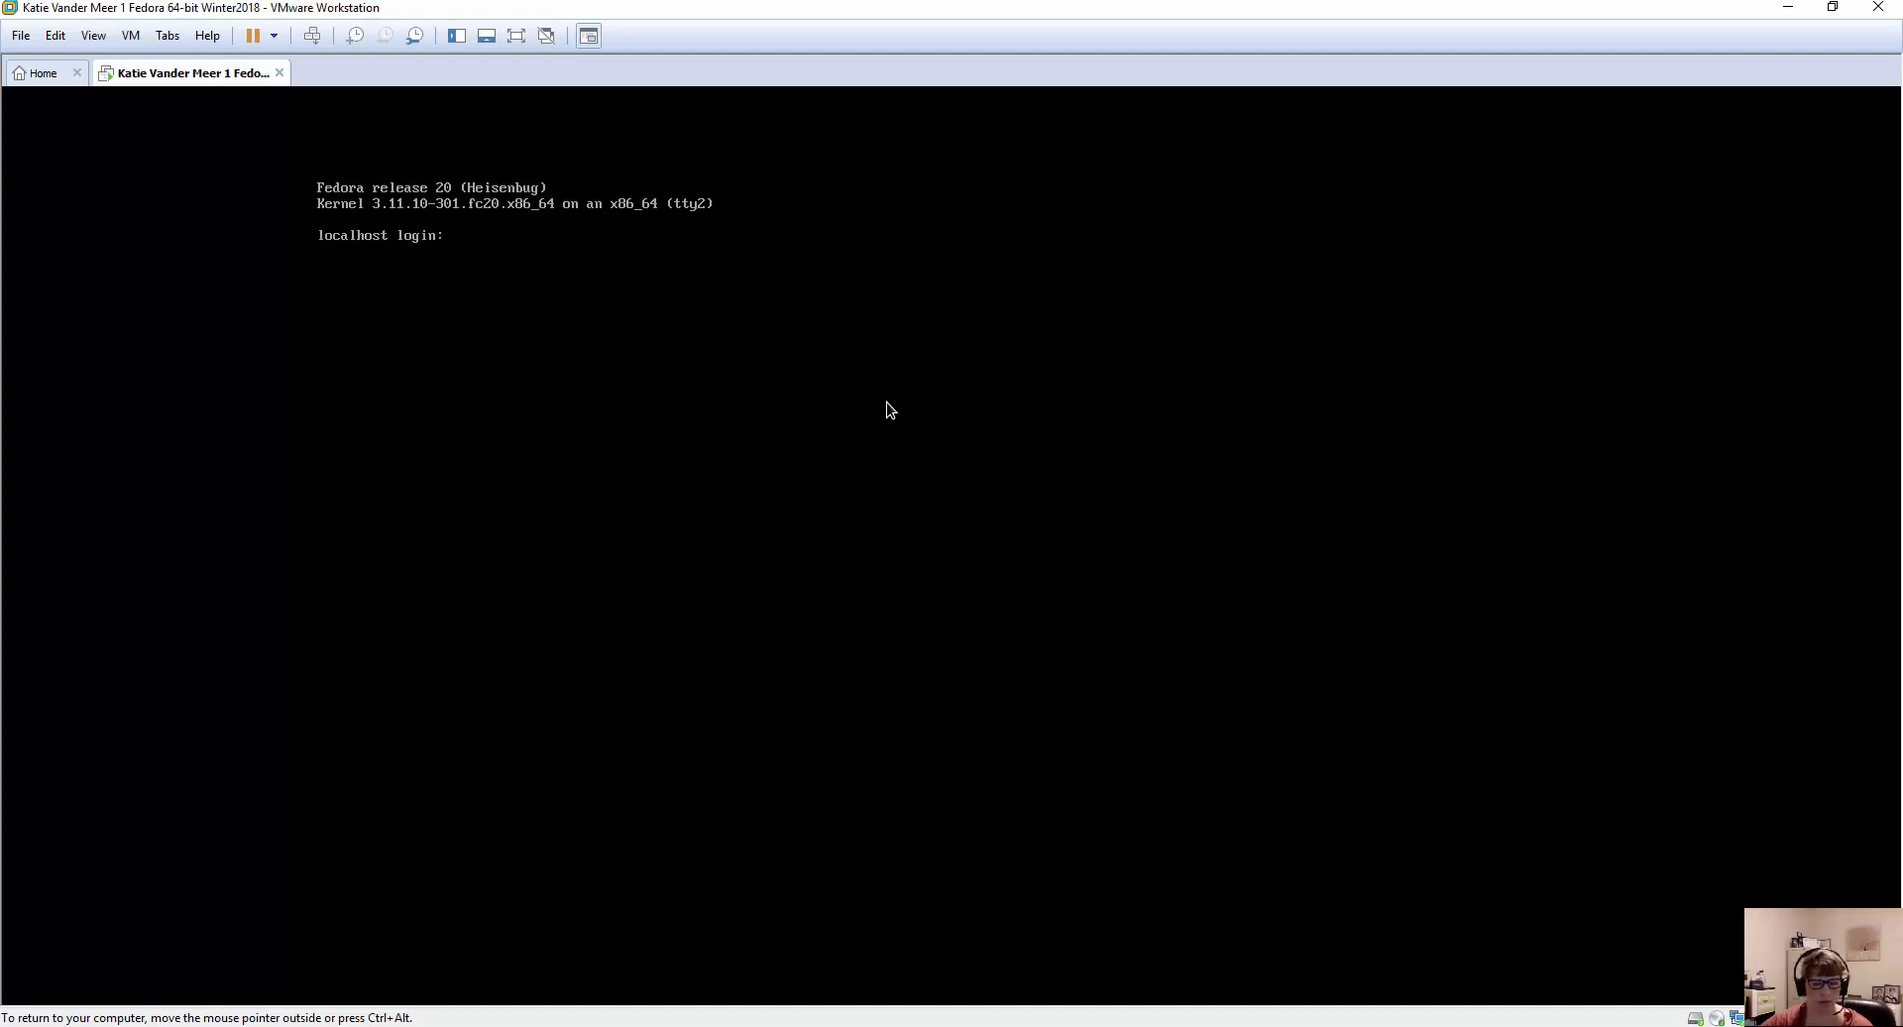
Return input to the virtual machine and log in to tty2 as root with the root password.
{"action": "key", "text": "ctrl+alt"}
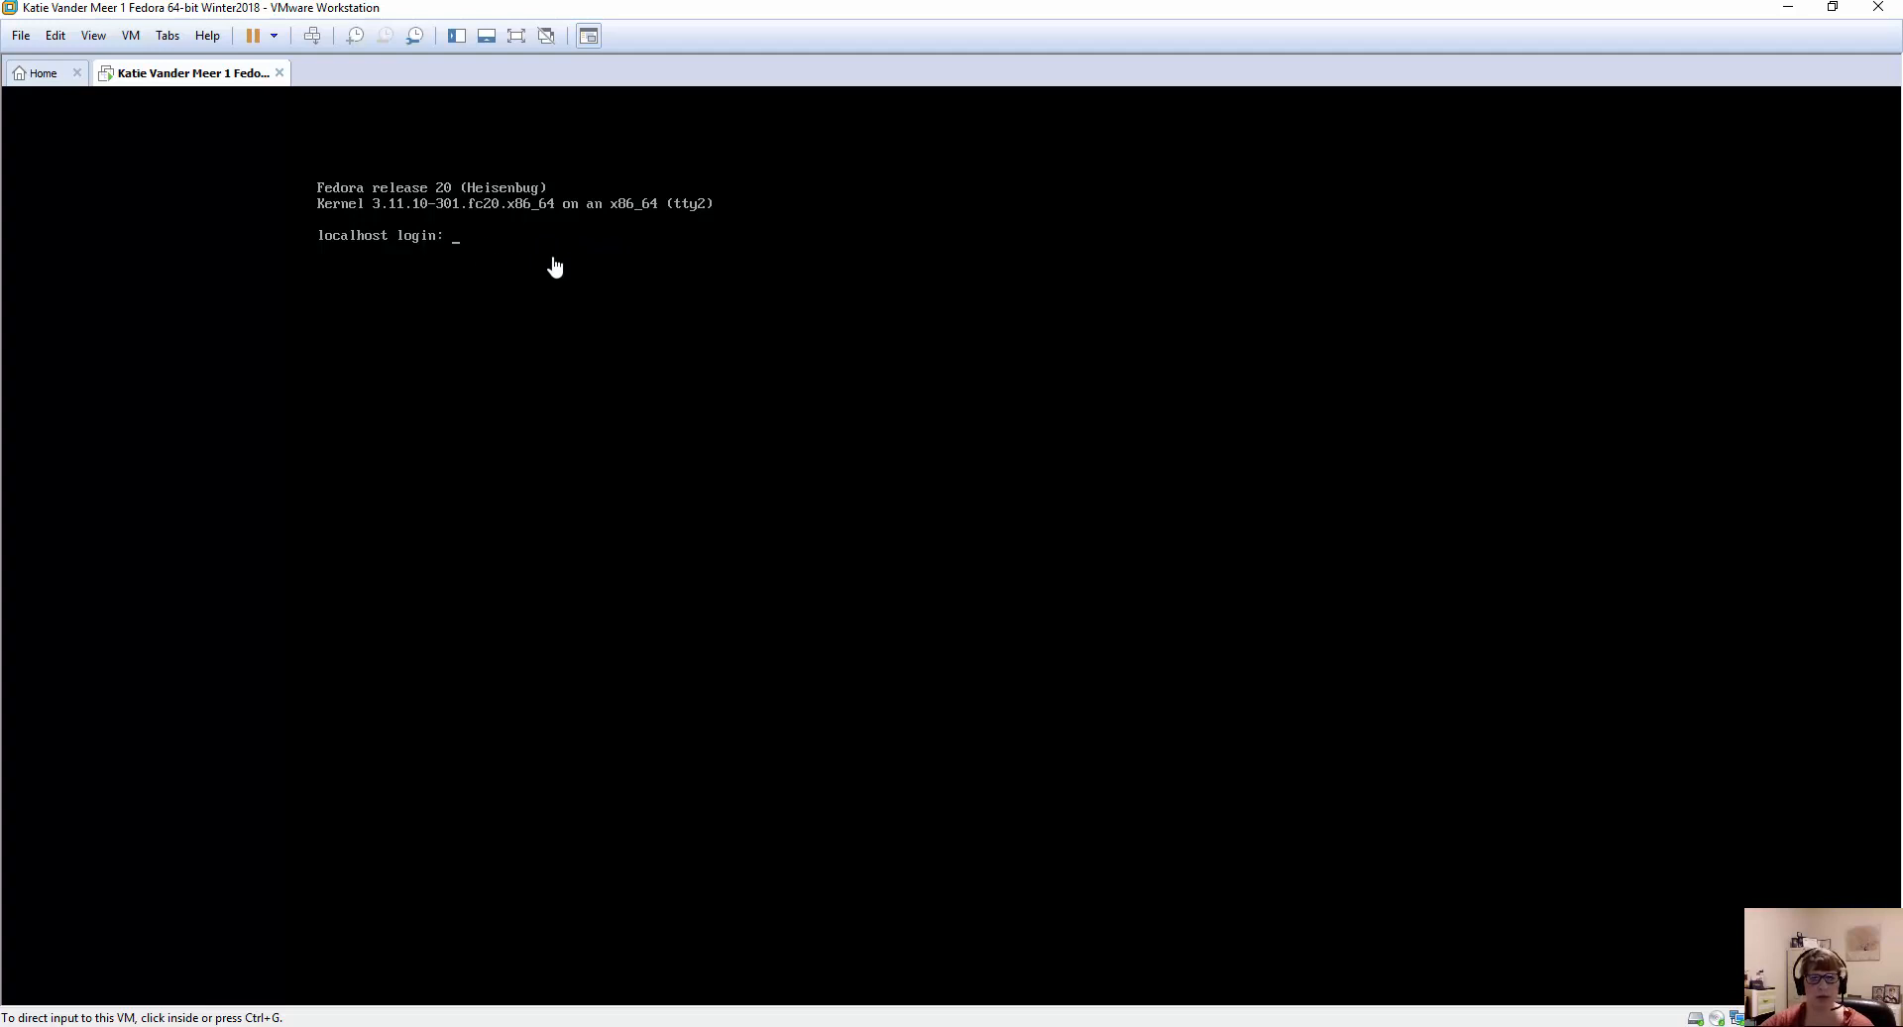
{"action": "left_click", "coordinate": [739, 335]}
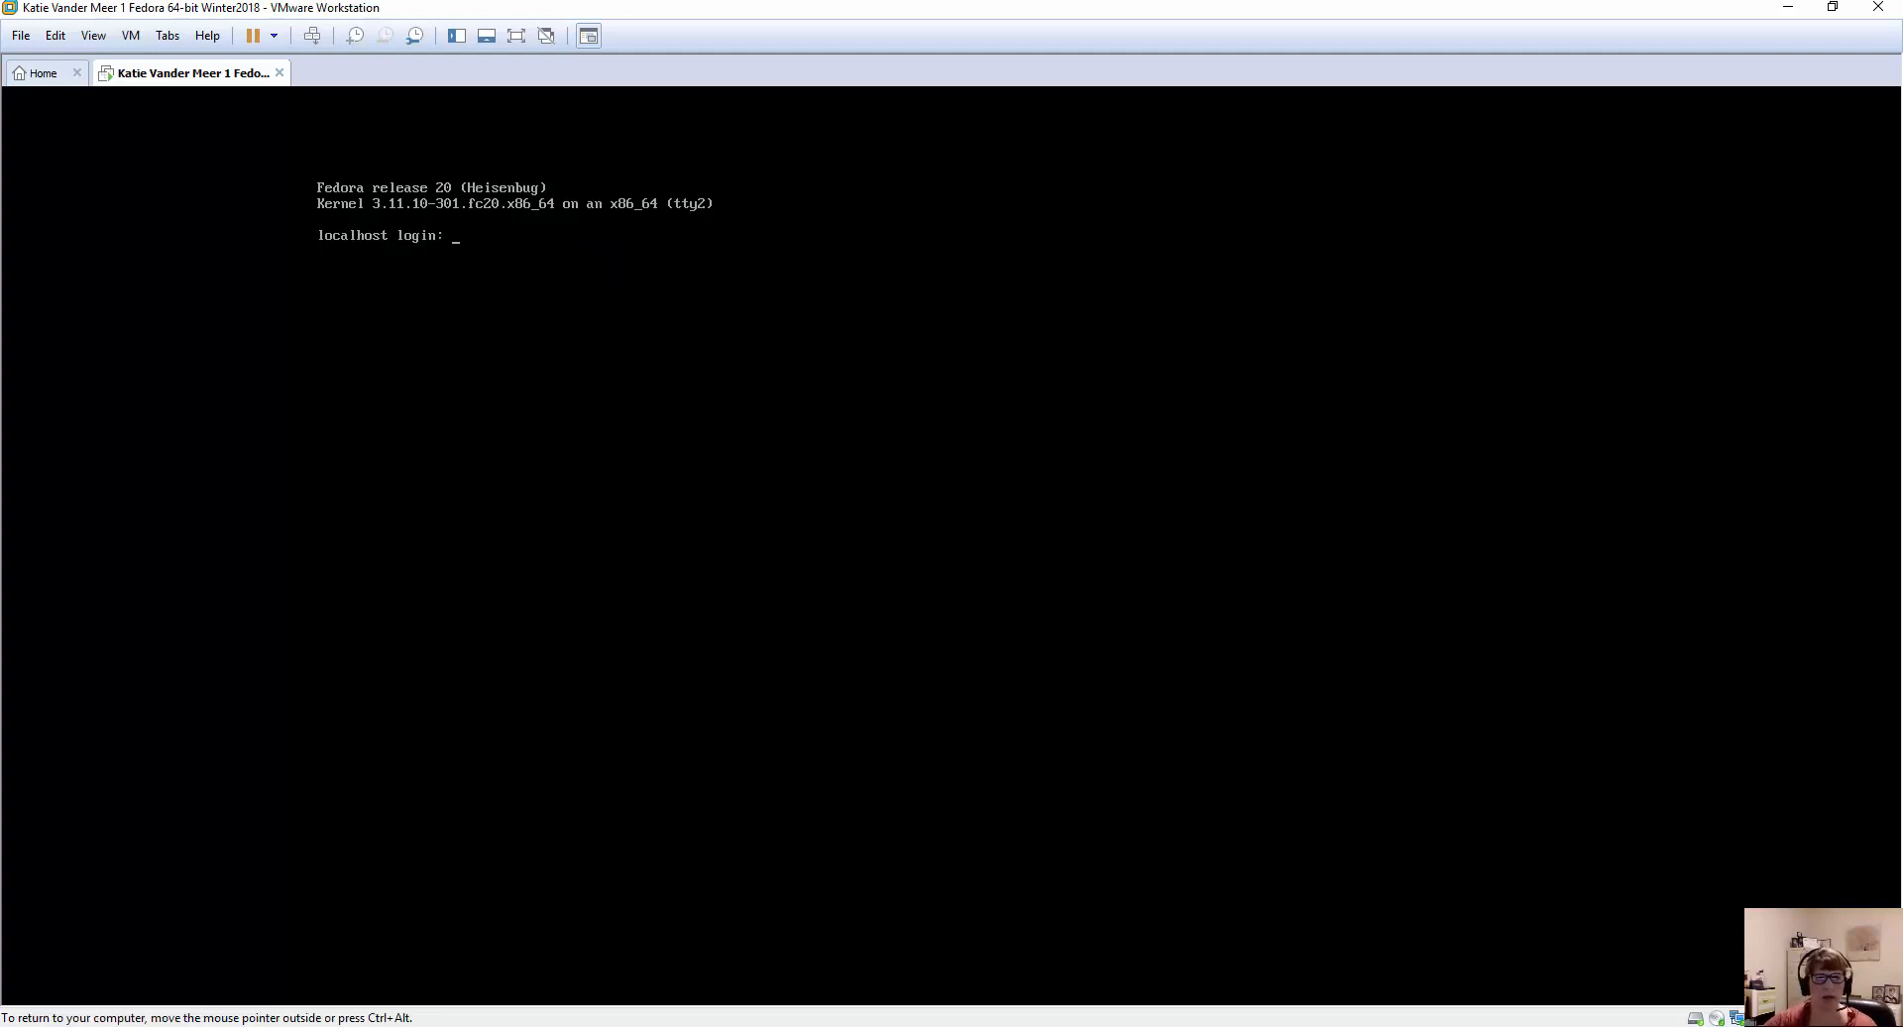
{"action": "type", "text": "root"}
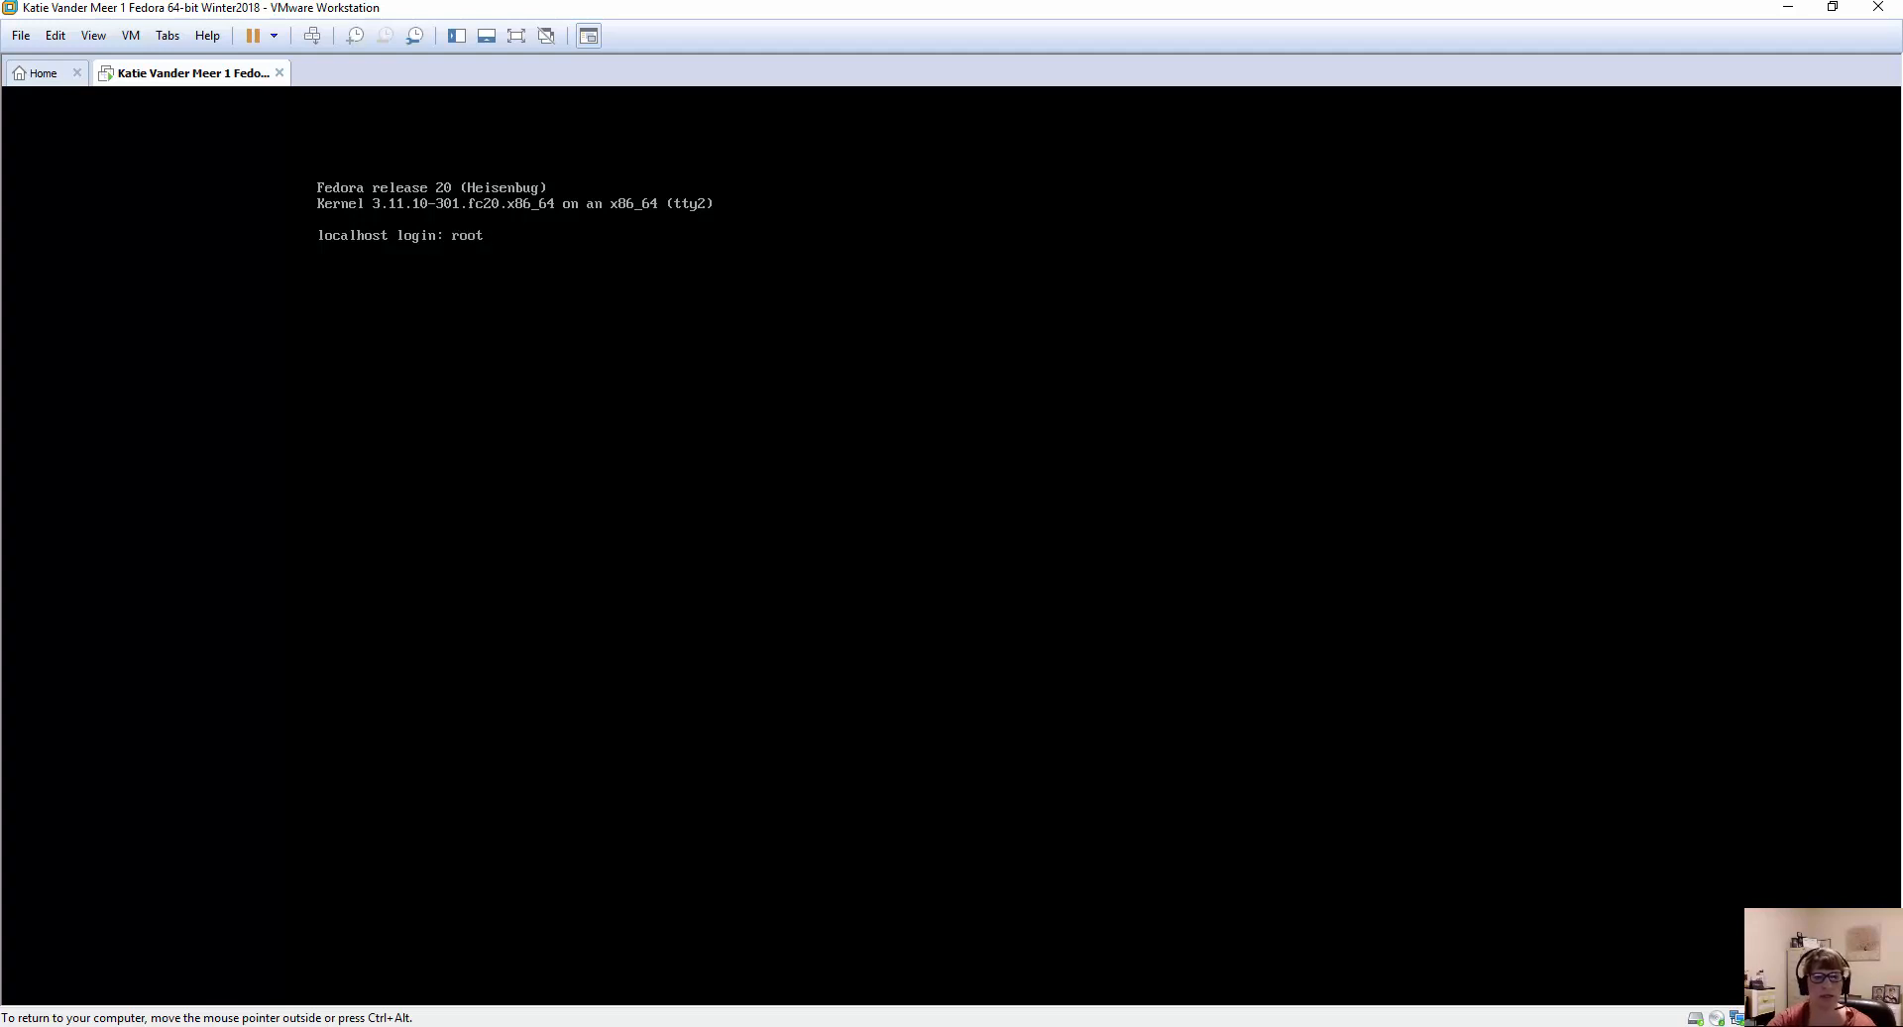
{"action": "key", "text": "Return"}
{"action": "key", "text": "Return"}
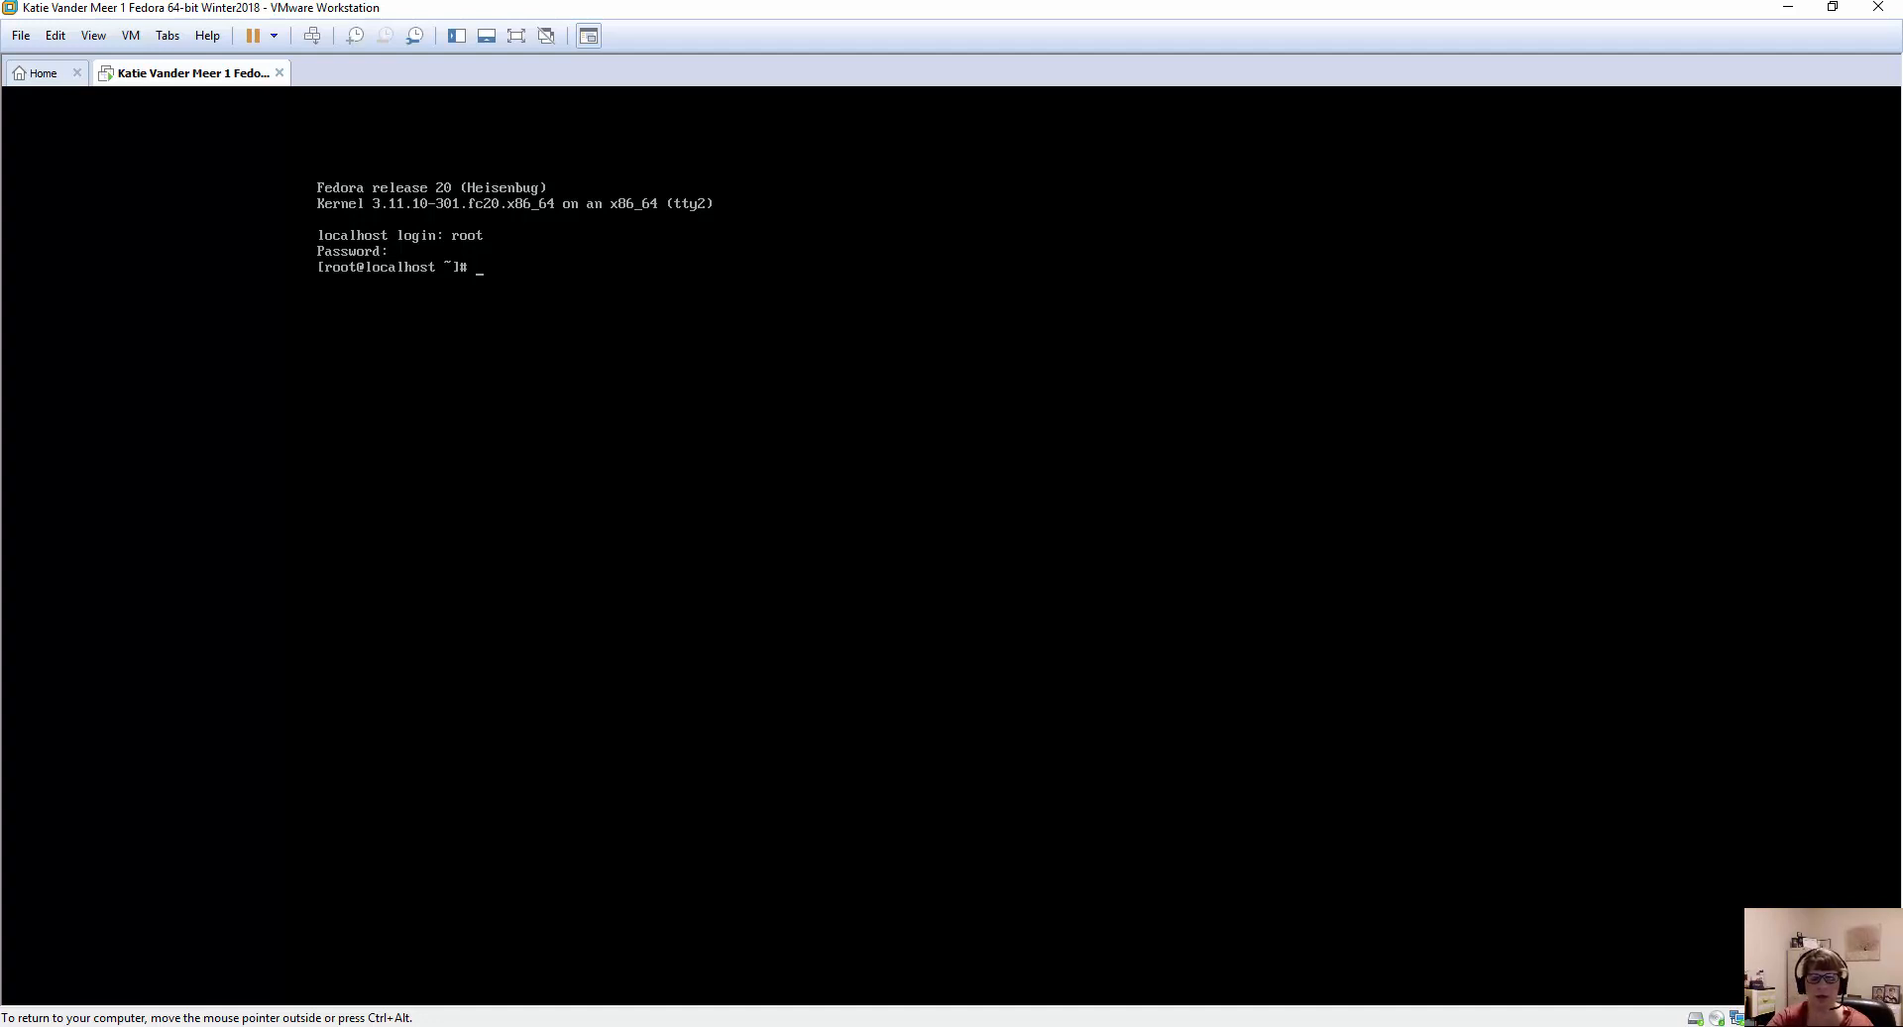
Run the yum update command at the root prompt on tty2.
{"action": "type", "text": "yum update"}
{"action": "key", "text": "Return"}
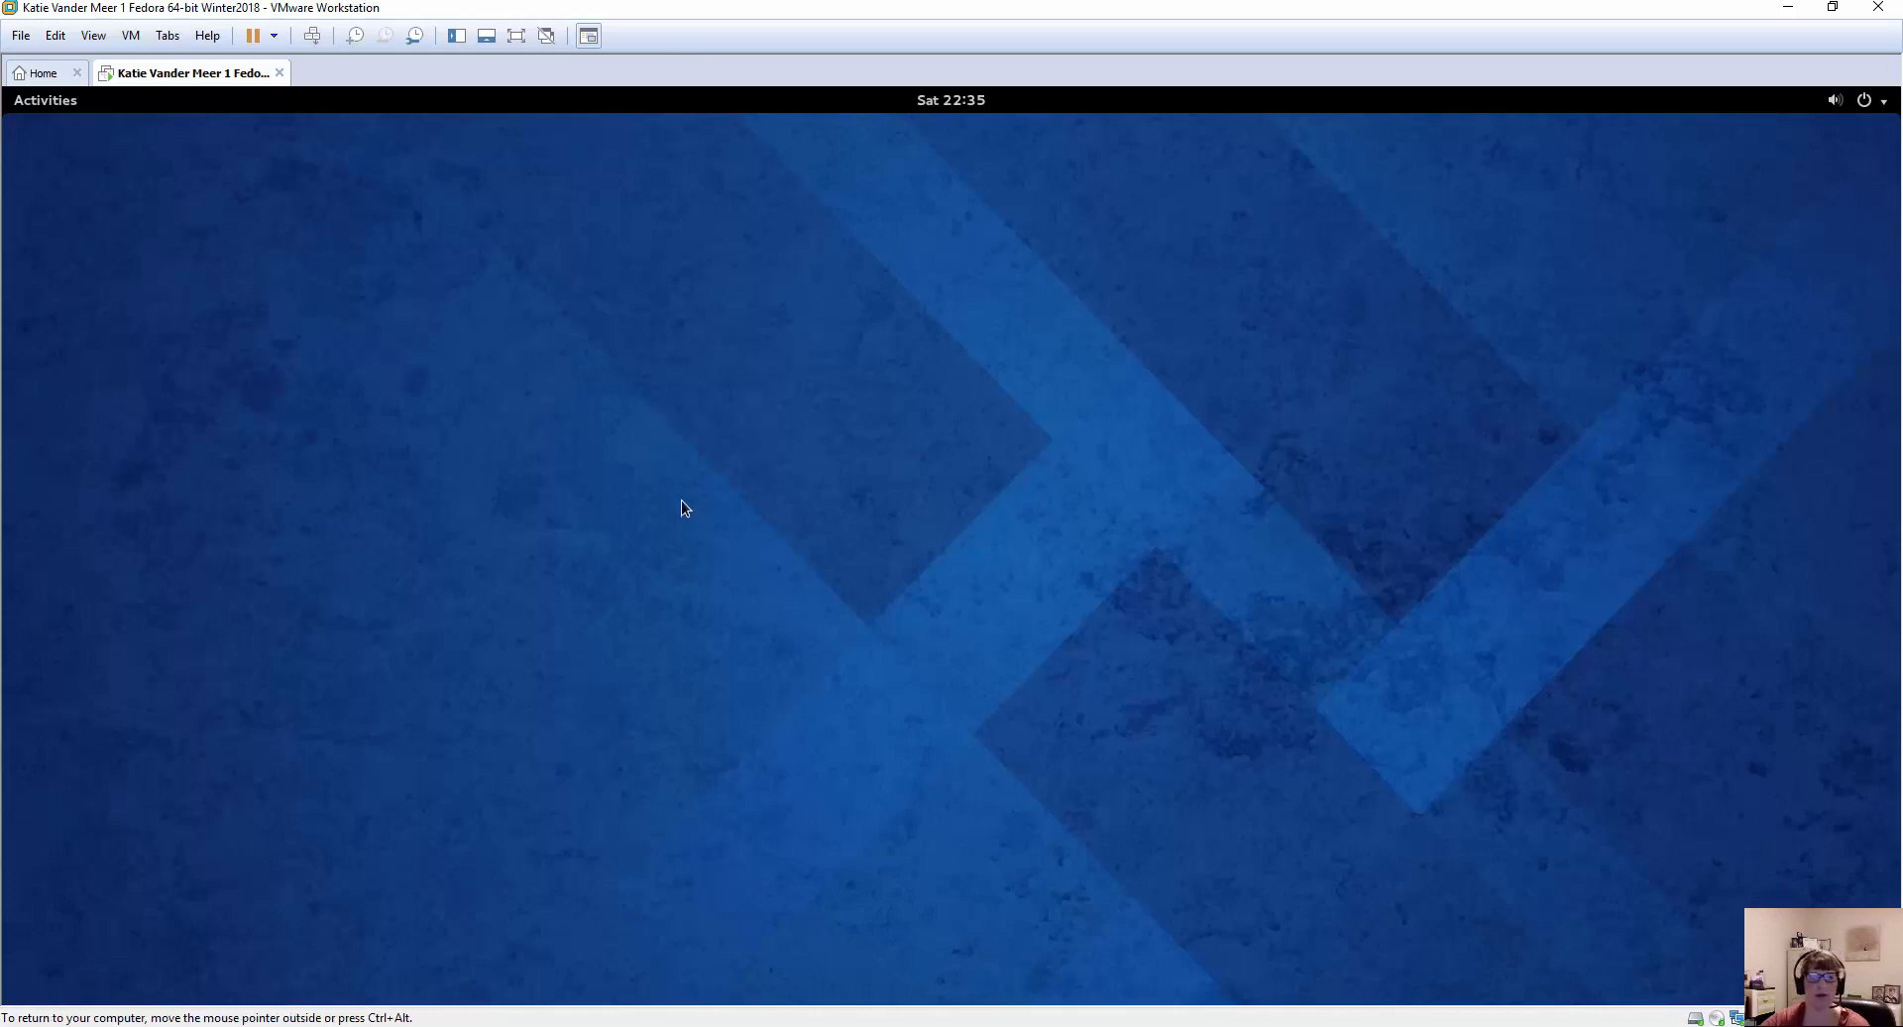
Switch to the CompTIA Linux+ textbook in VitalSource Bookshelf and review the Project 2-2 and Project 2-3 instructions on pages 77 and 78.
{"action": "mouse_move", "coordinate": [701, 1024]}
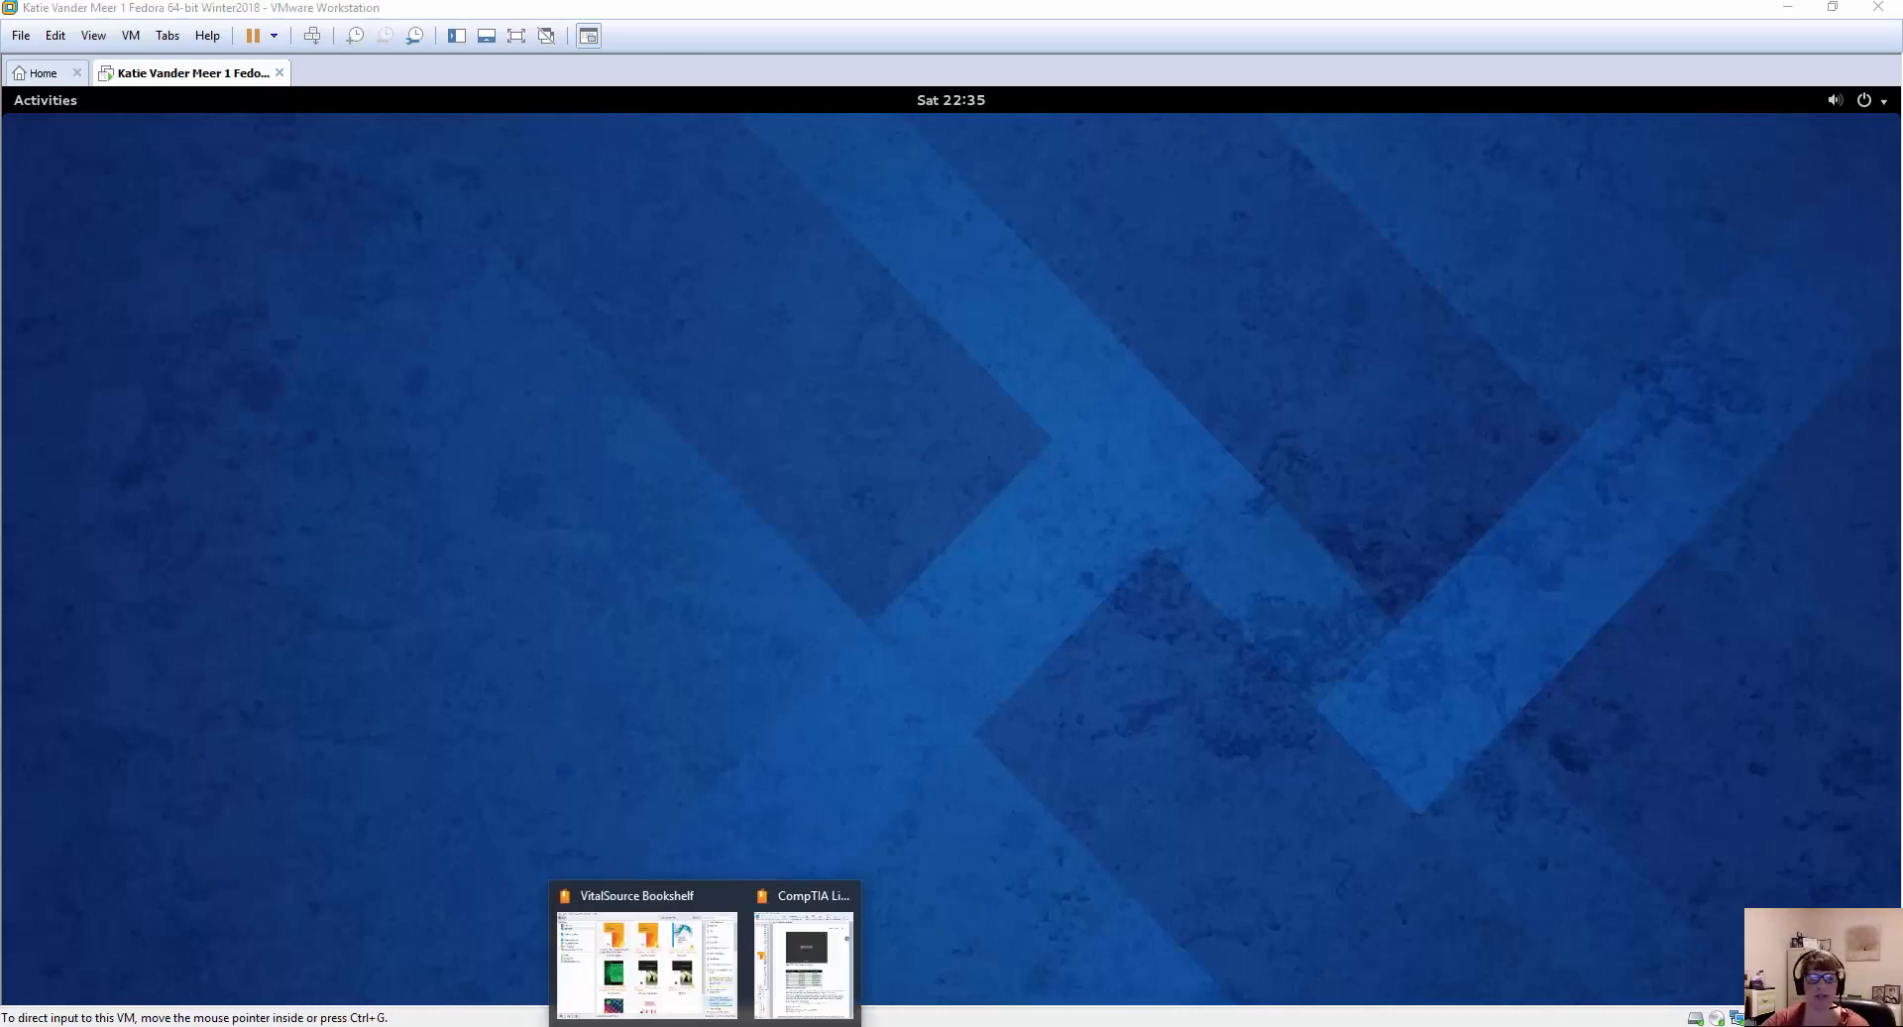
{"action": "left_click", "coordinate": [769, 959]}
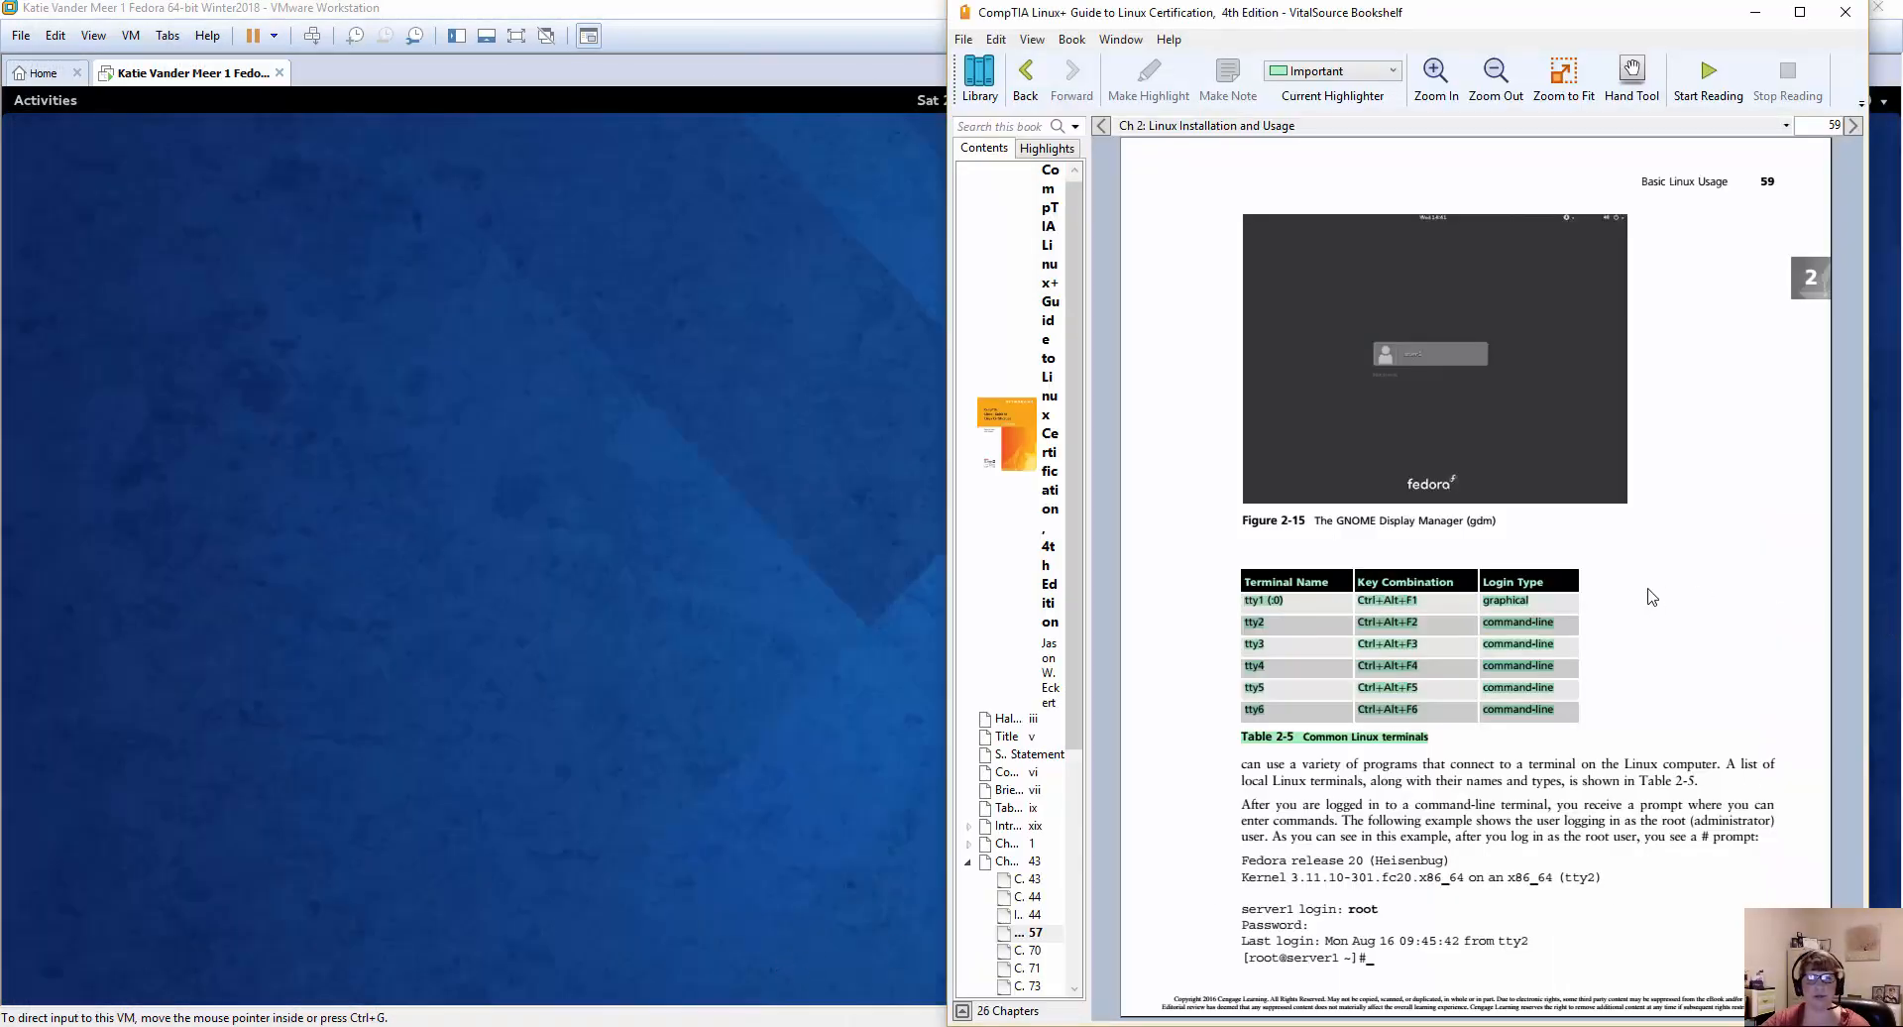
{"action": "scroll", "coordinate": [1586, 628], "scroll_direction": "down", "scroll_amount": 6}
{"action": "scroll", "coordinate": [1589, 639], "scroll_direction": "down", "scroll_amount": 8}
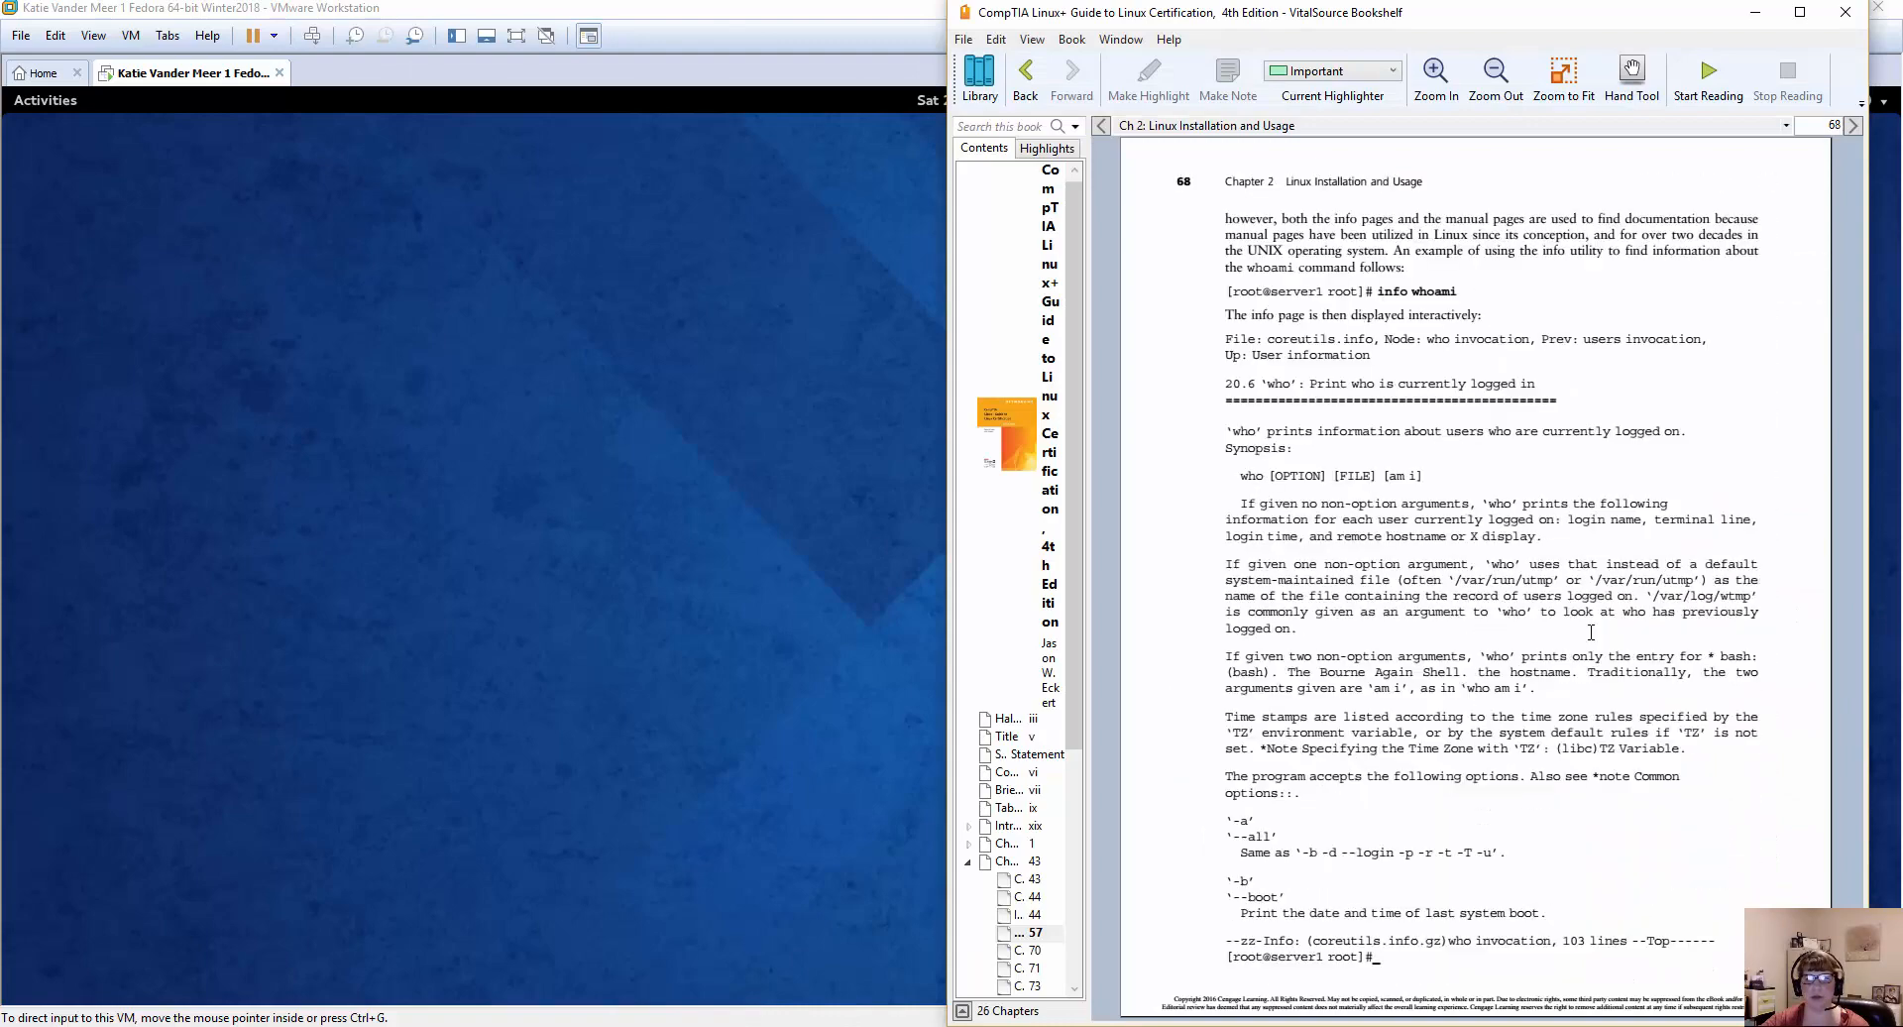
{"action": "scroll", "coordinate": [1595, 639], "scroll_direction": "down", "scroll_amount": 6}
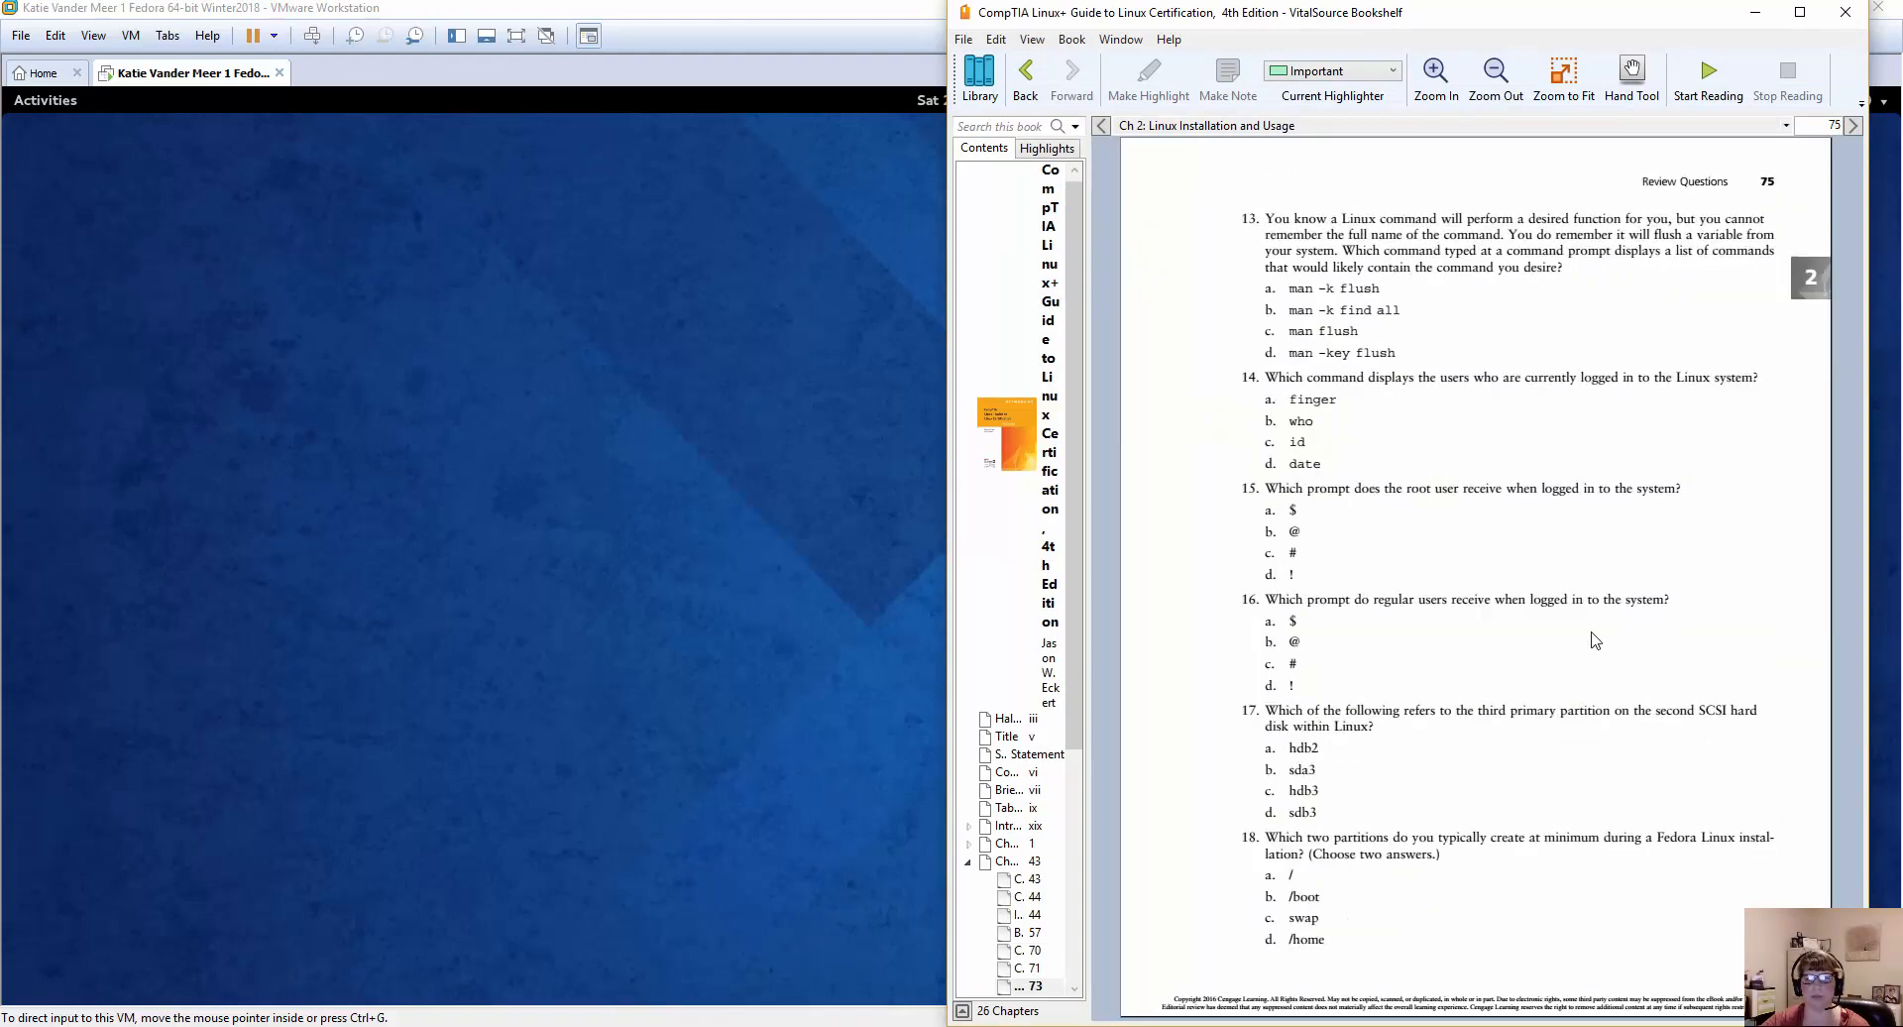
{"action": "scroll", "coordinate": [1595, 640], "scroll_direction": "up", "scroll_amount": 2}
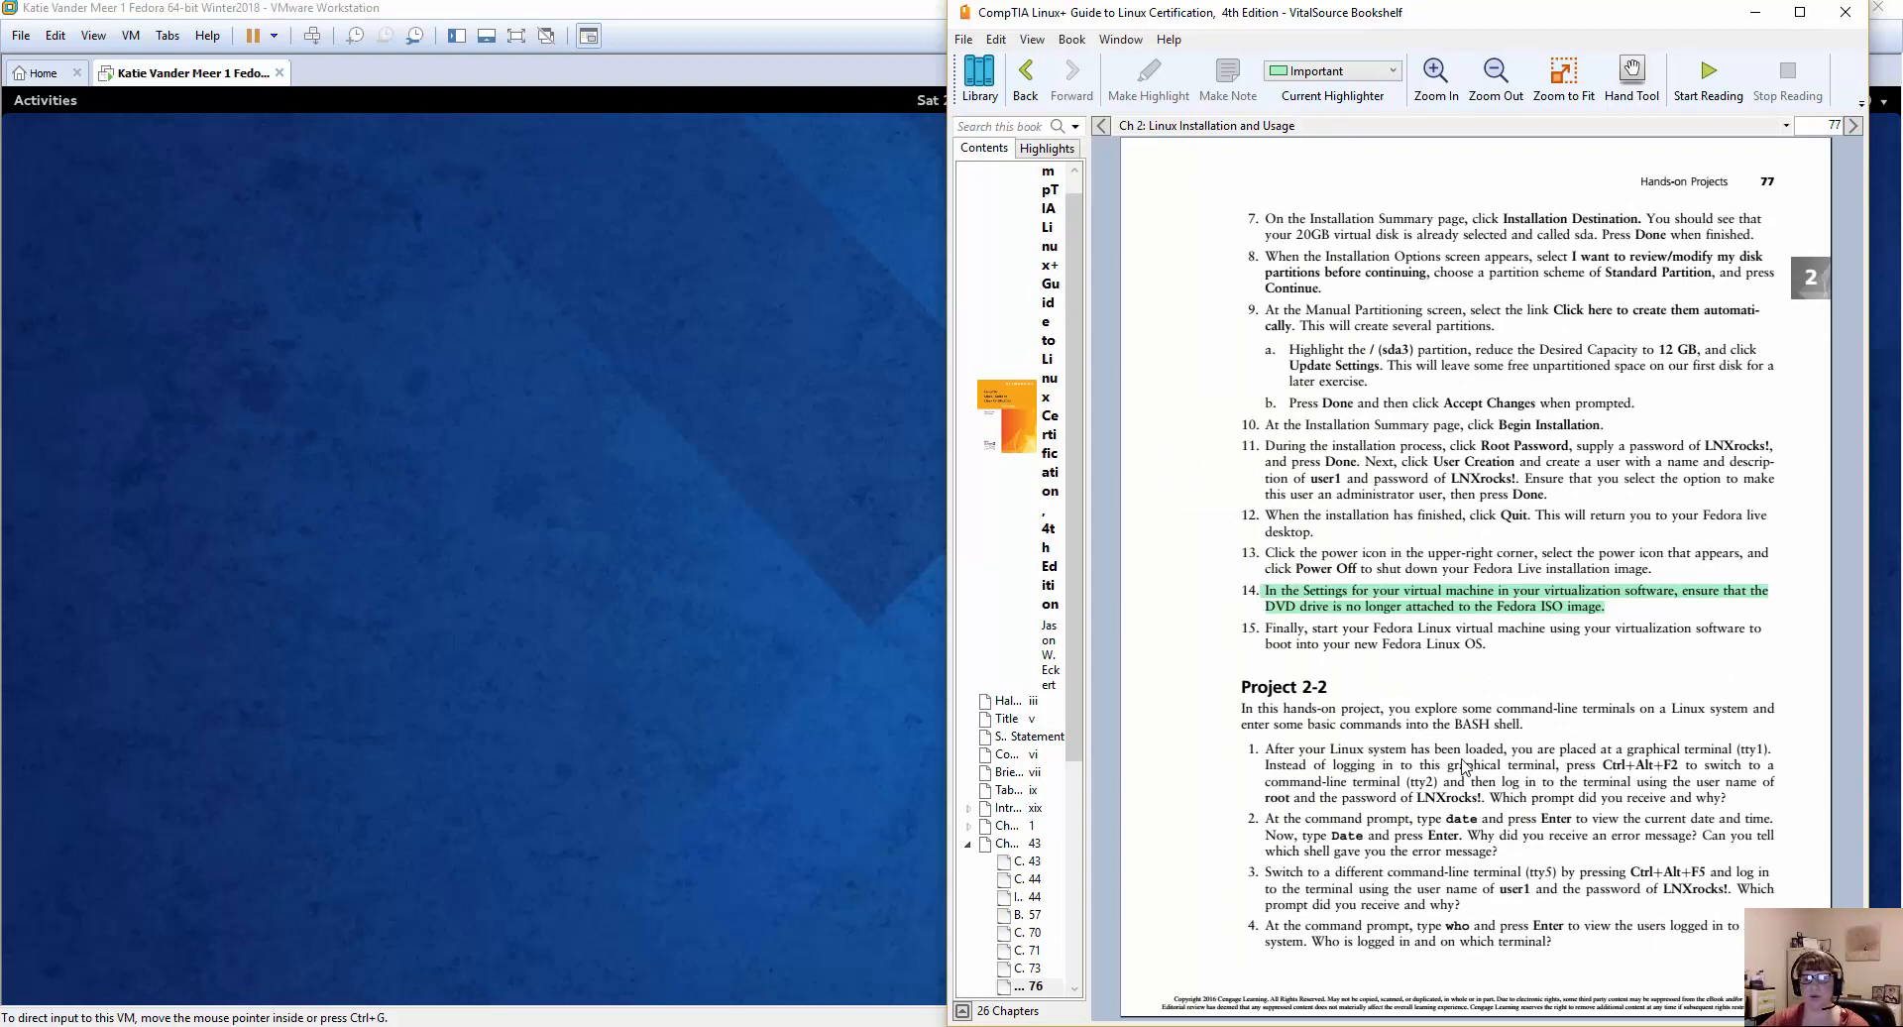
{"action": "left_click_drag", "start_coordinate": [1580, 768], "coordinate": [1602, 768]}
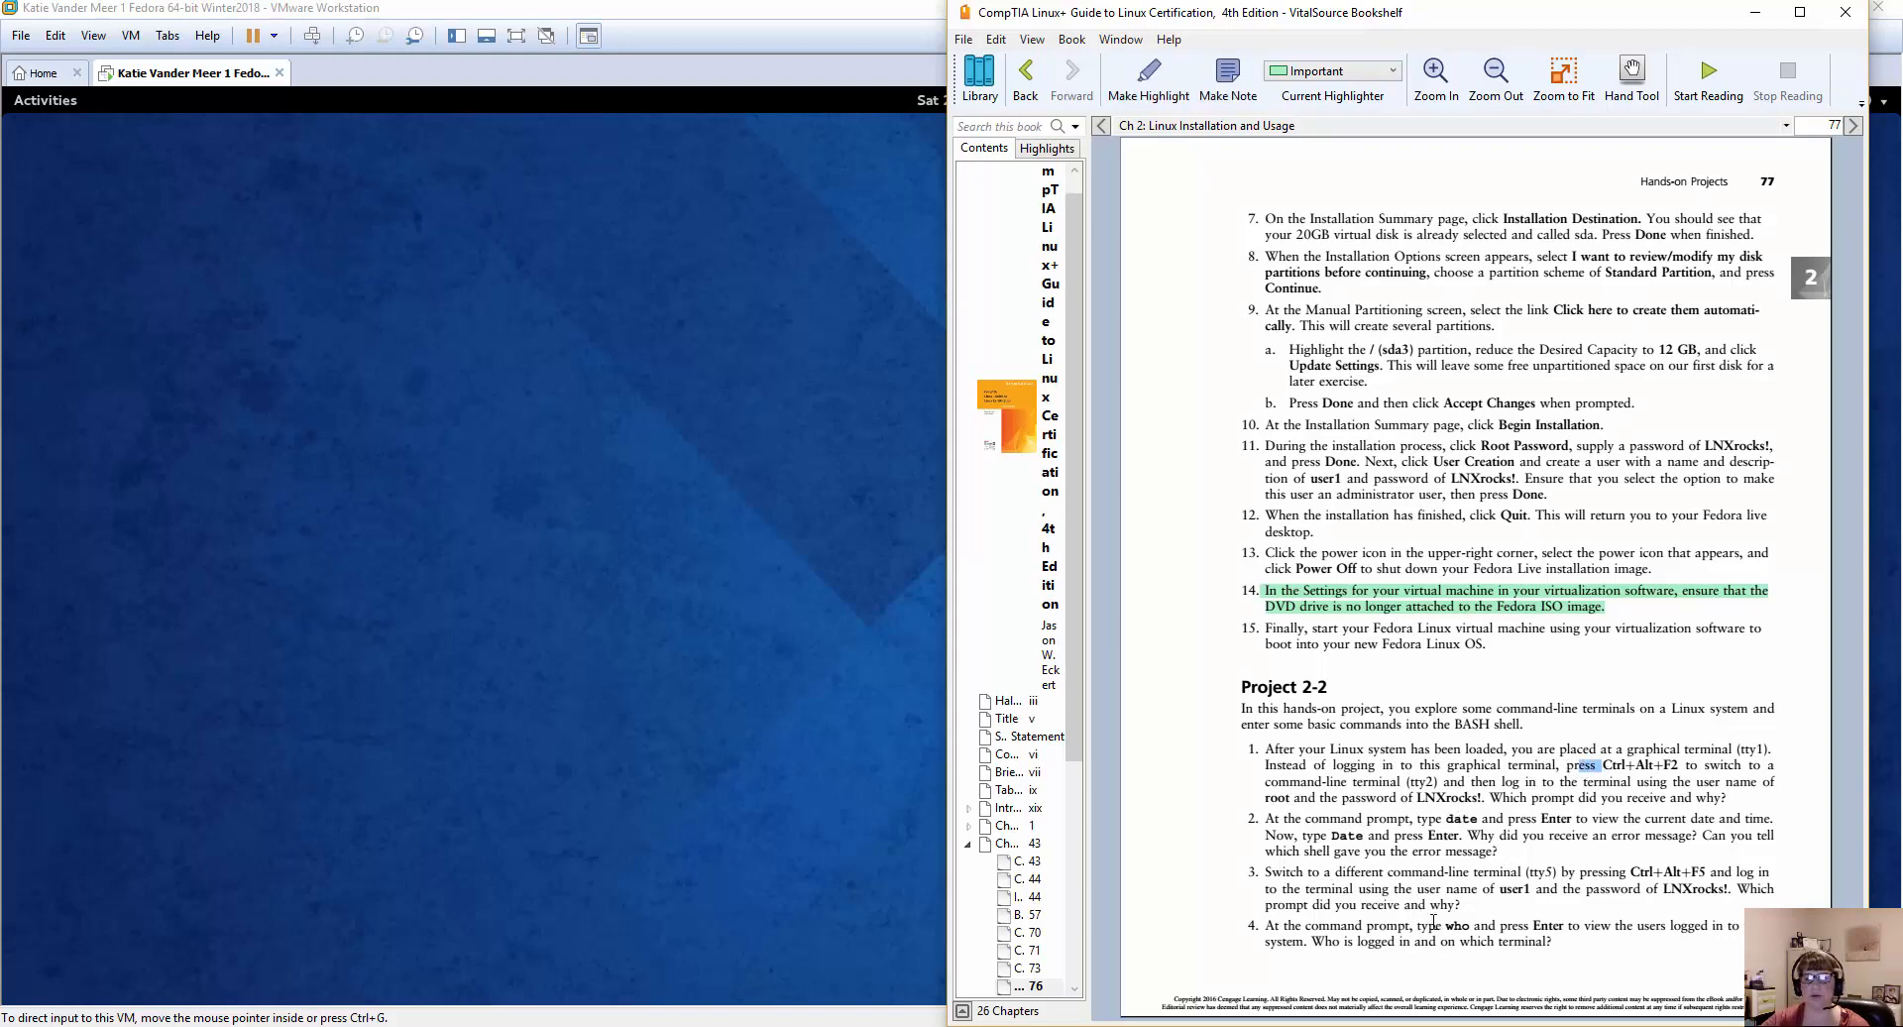
{"action": "scroll", "coordinate": [1504, 890], "scroll_direction": "down", "scroll_amount": 10}
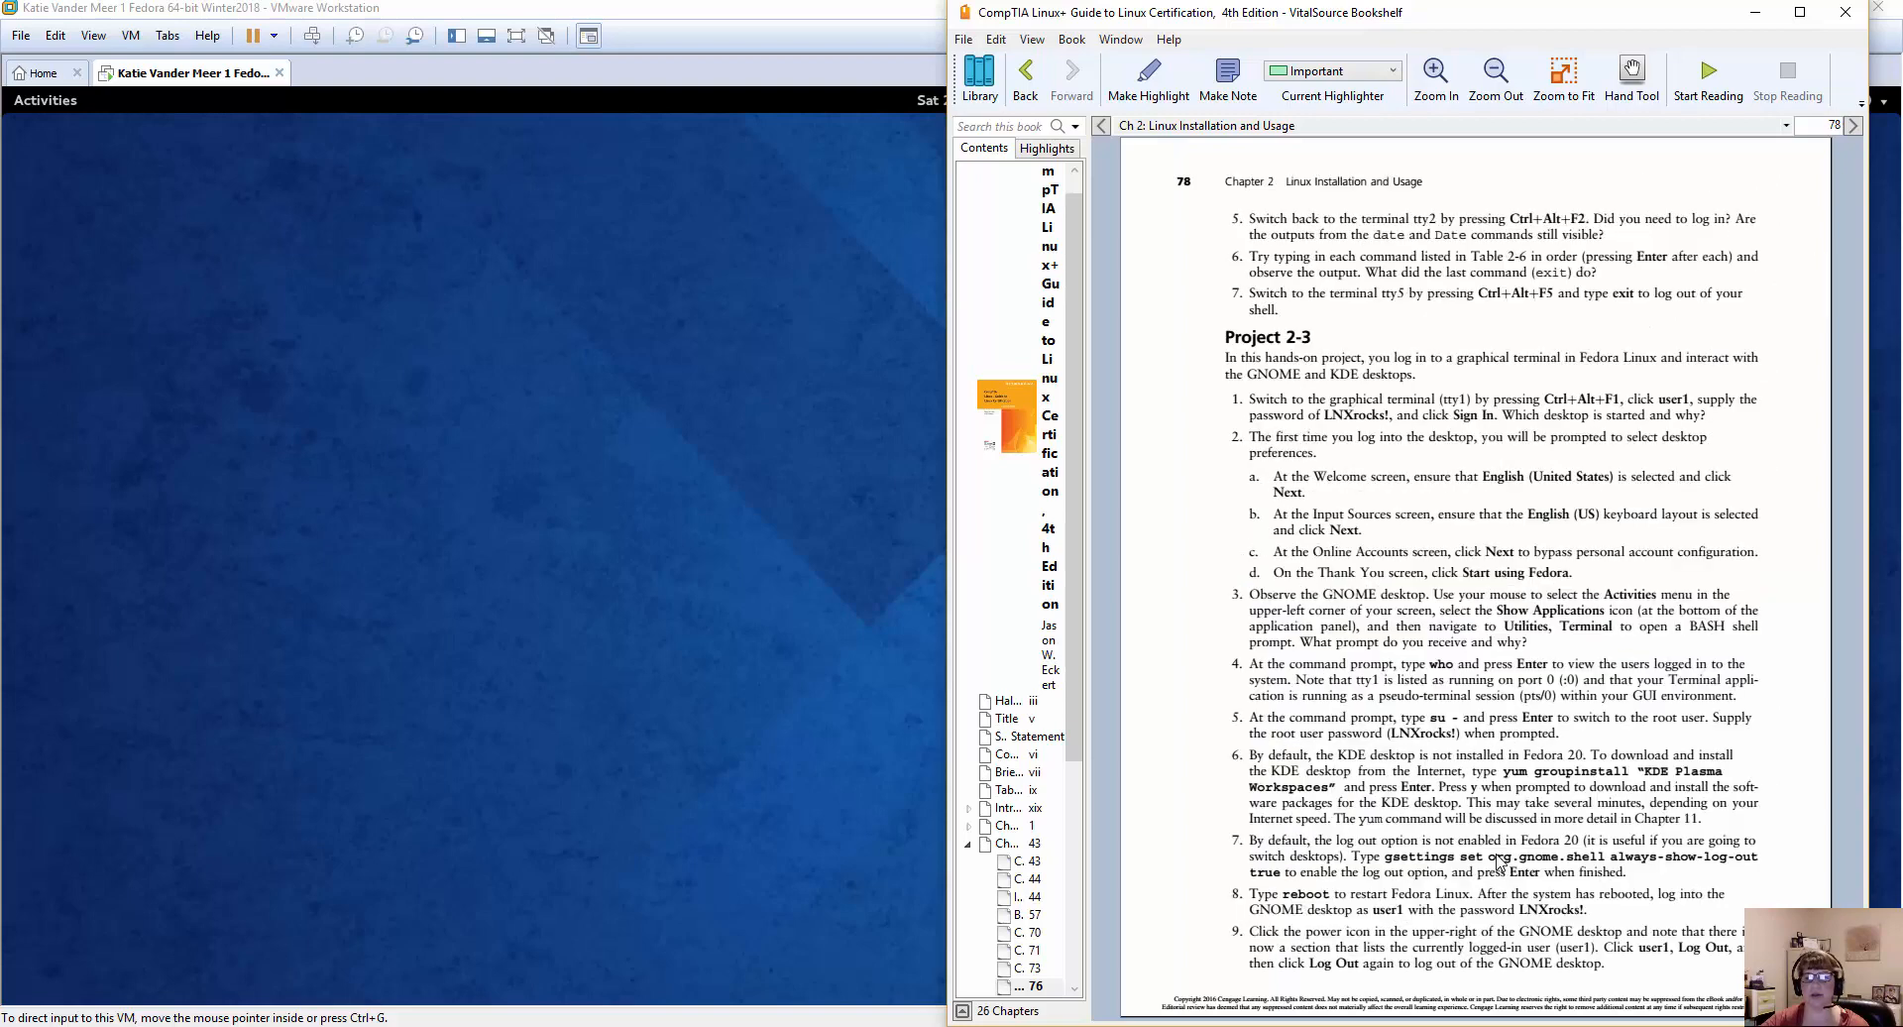